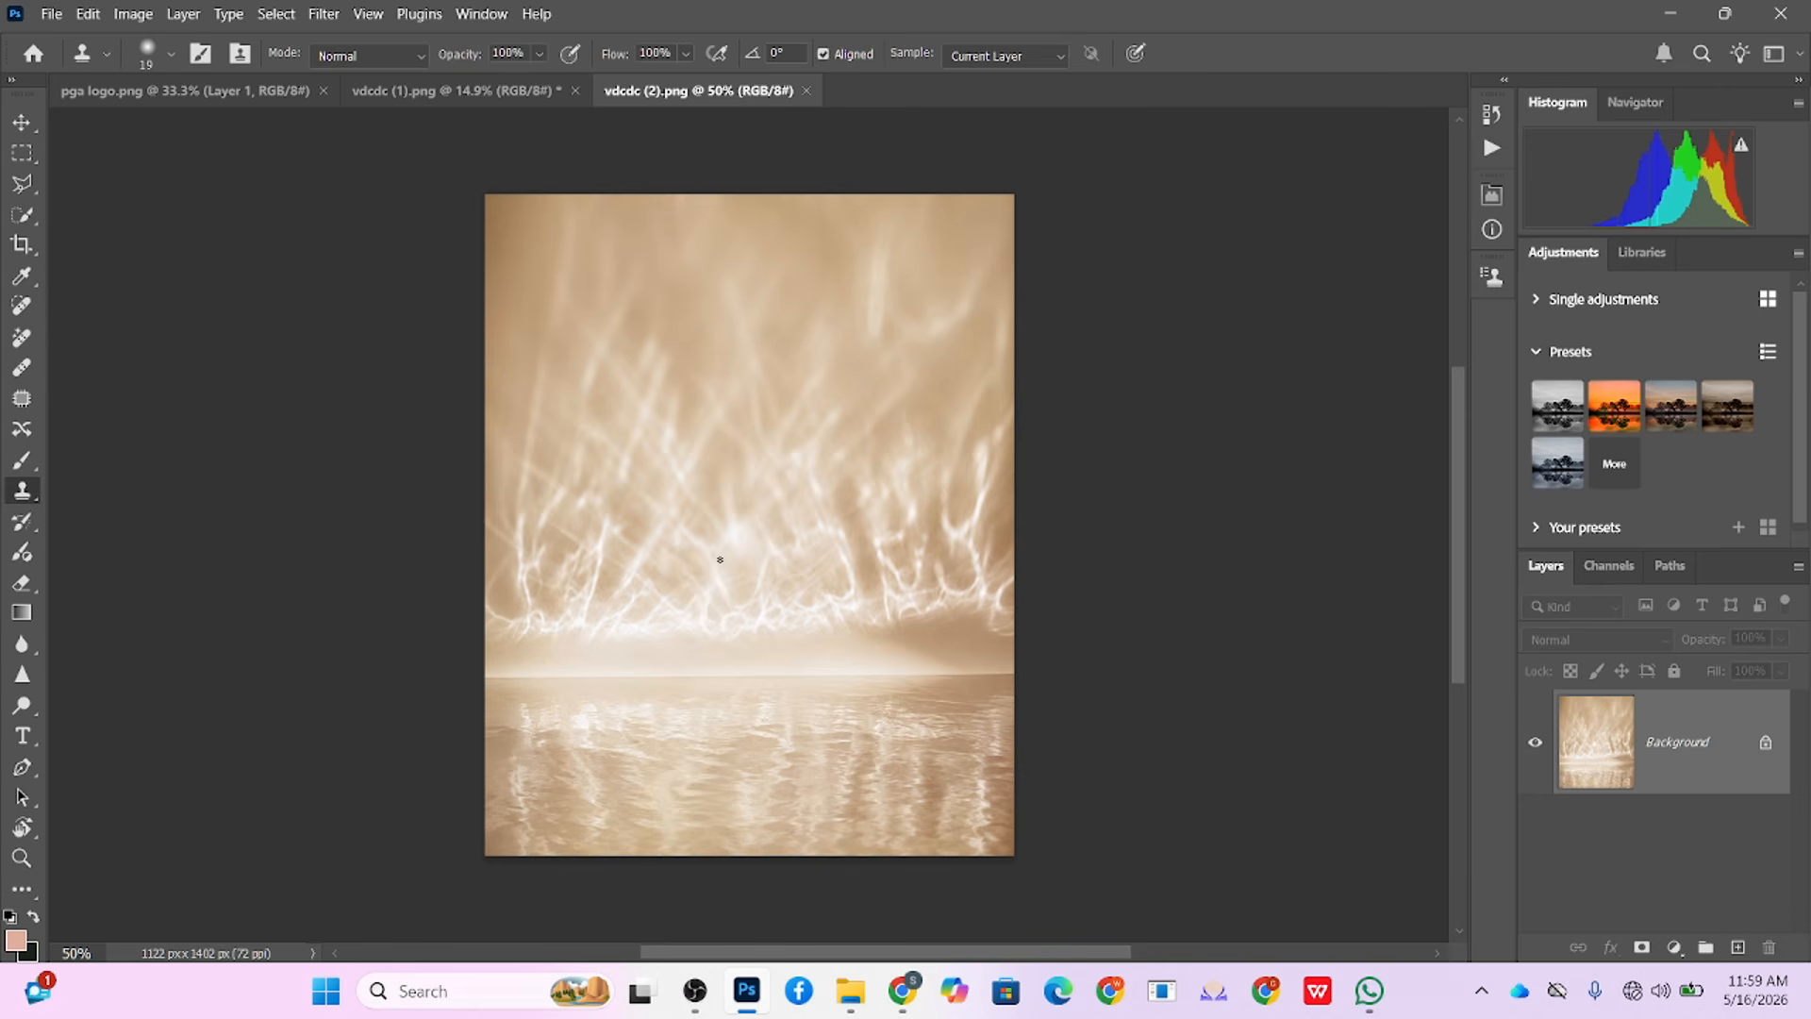
Step: Switch to the studio portrait vdcdc (1).png and crop its edges slightly at the 4:5 (8:10) ratio
click(523, 87)
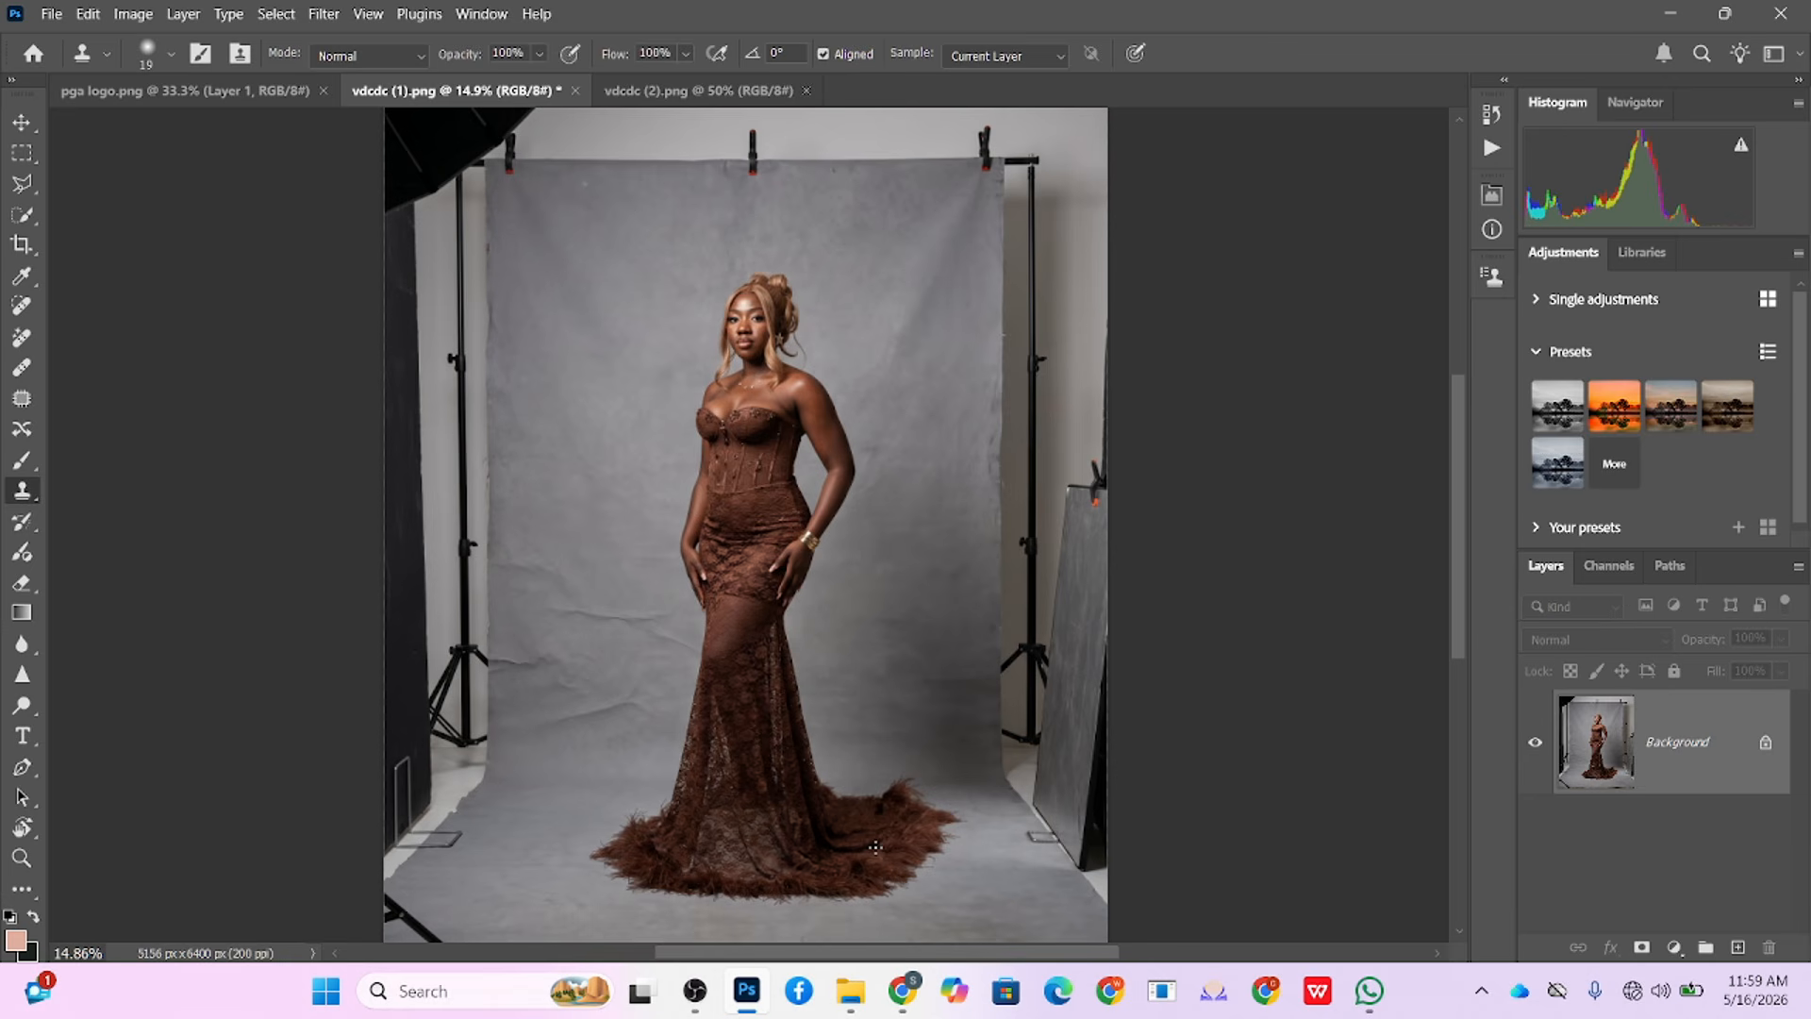
scroll(790, 535, down, 1)
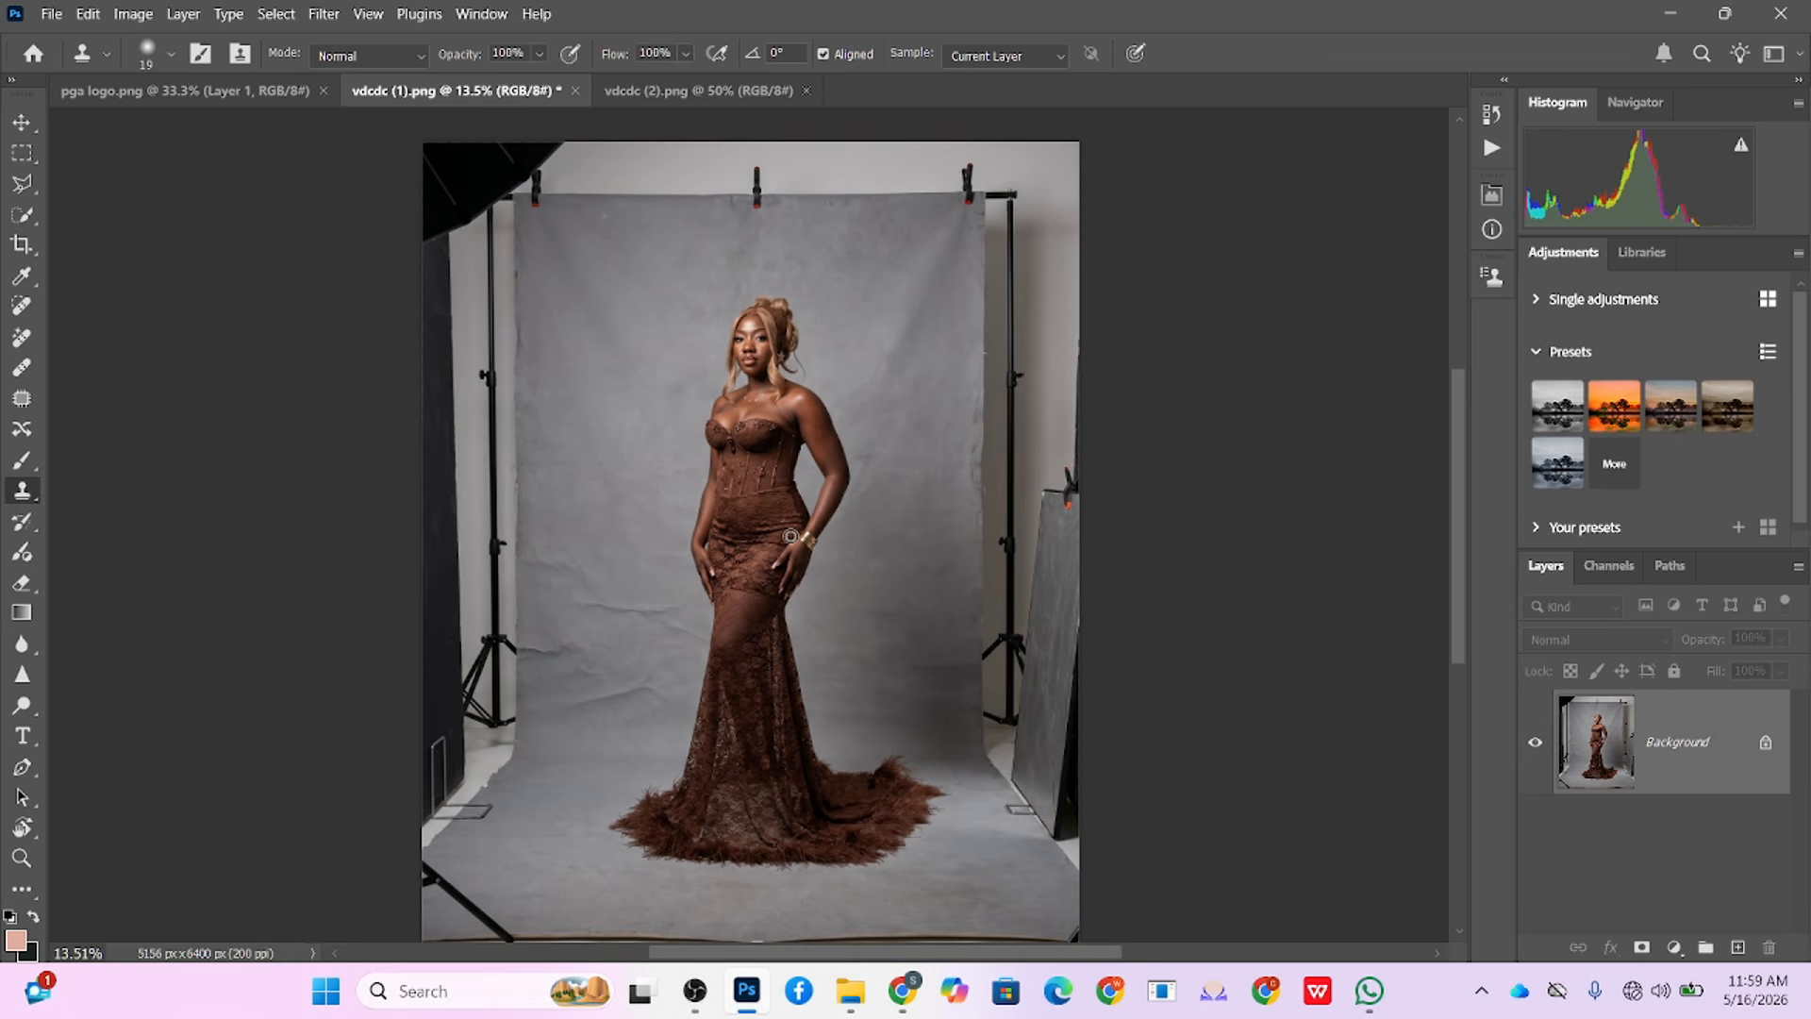
drag(795, 592, 803, 565)
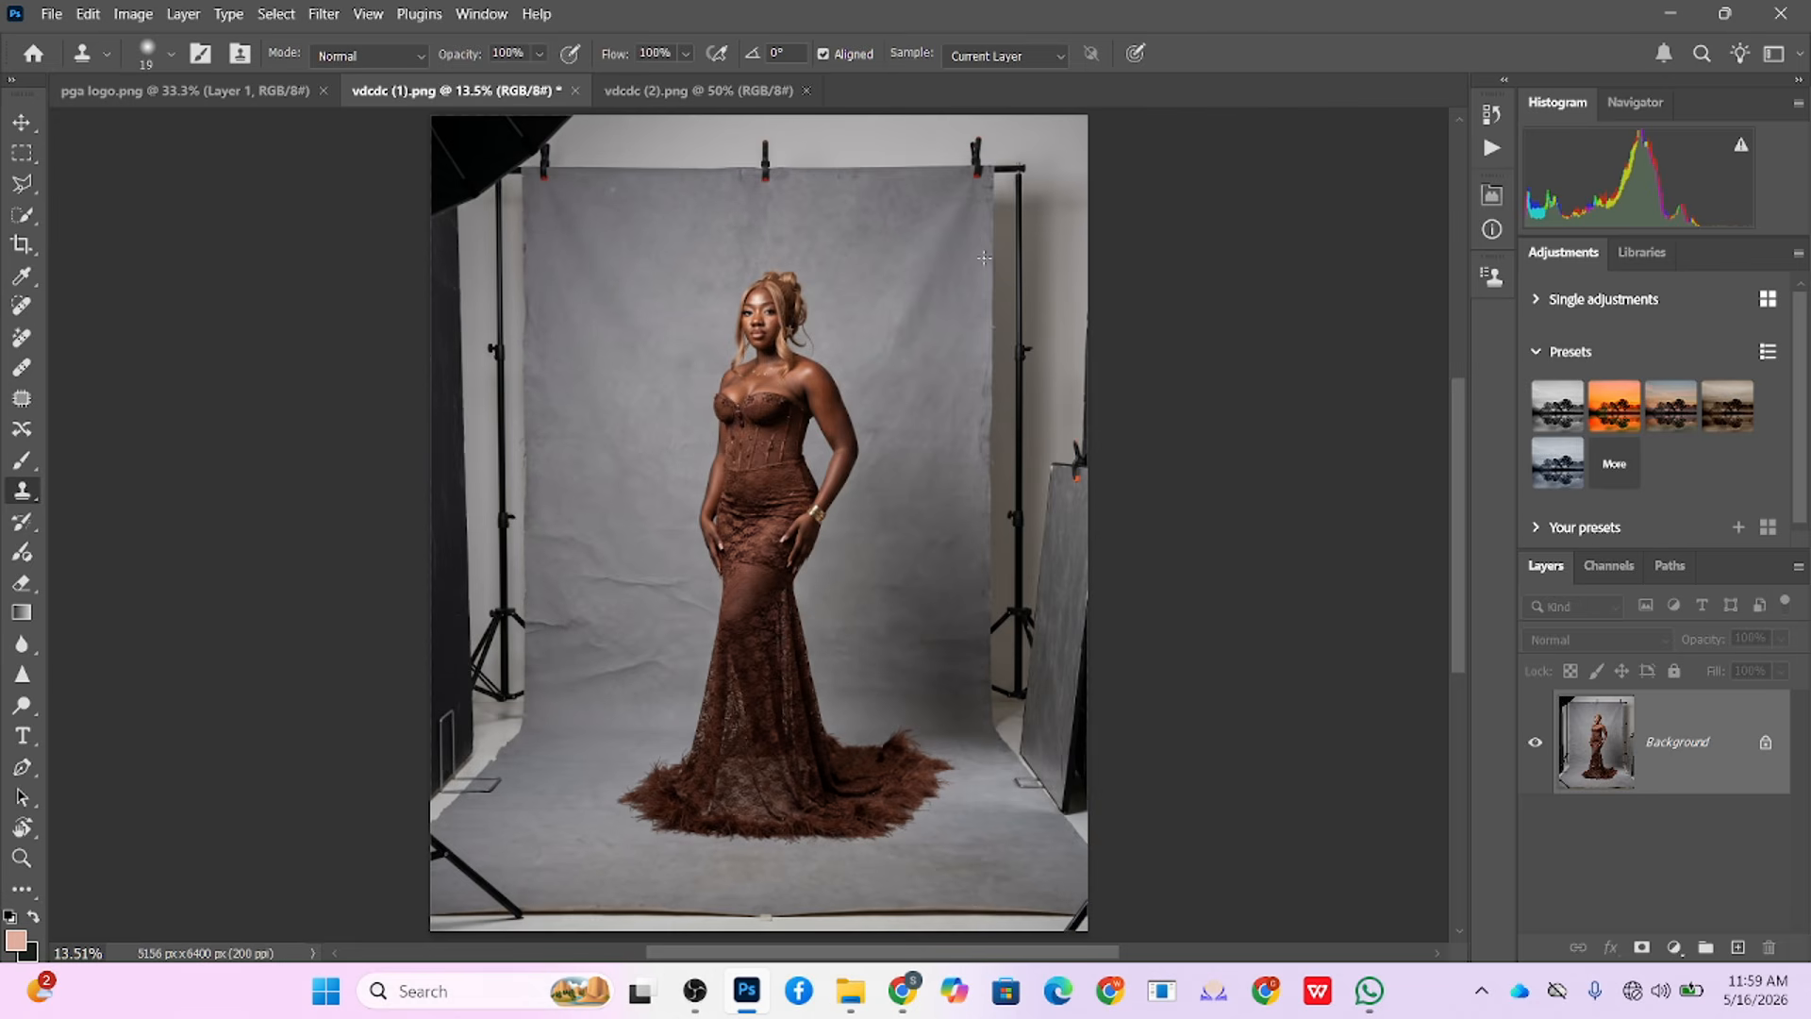
click(22, 244)
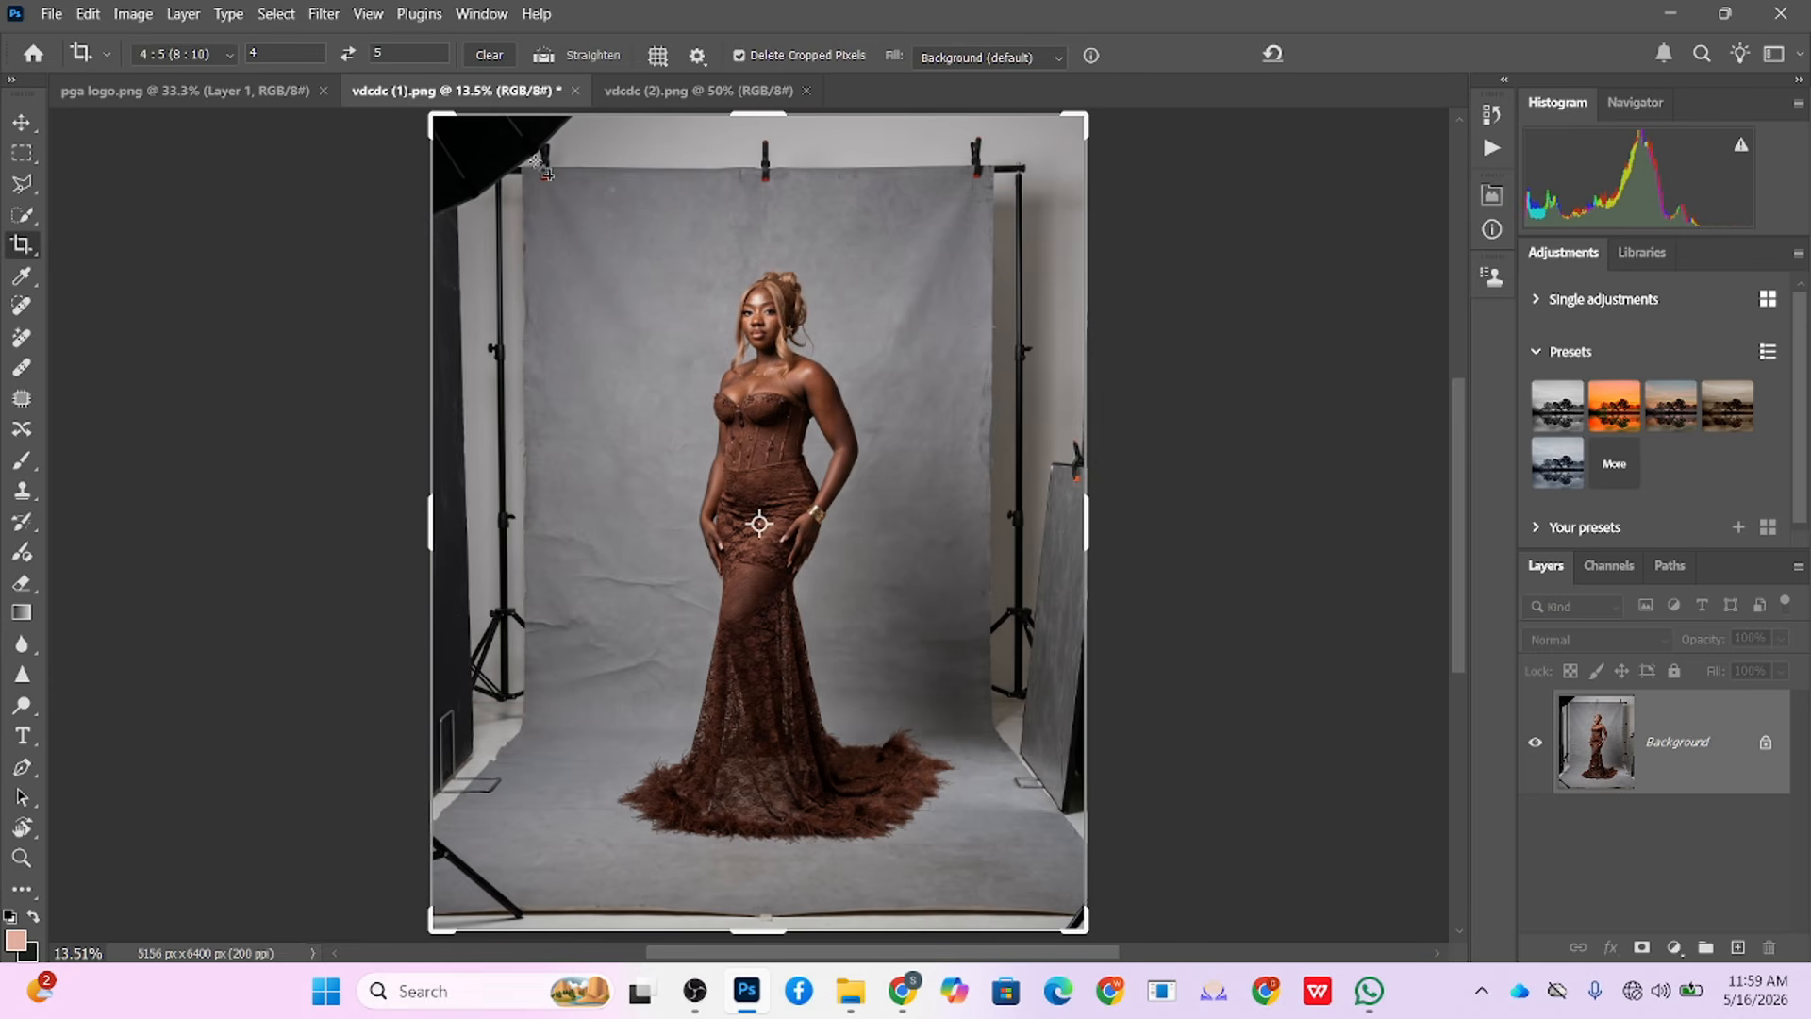
mouse_move(750, 921)
mouse_down()
mouse_move(759, 934)
mouse_move(756, 918)
mouse_up()
key(Return)
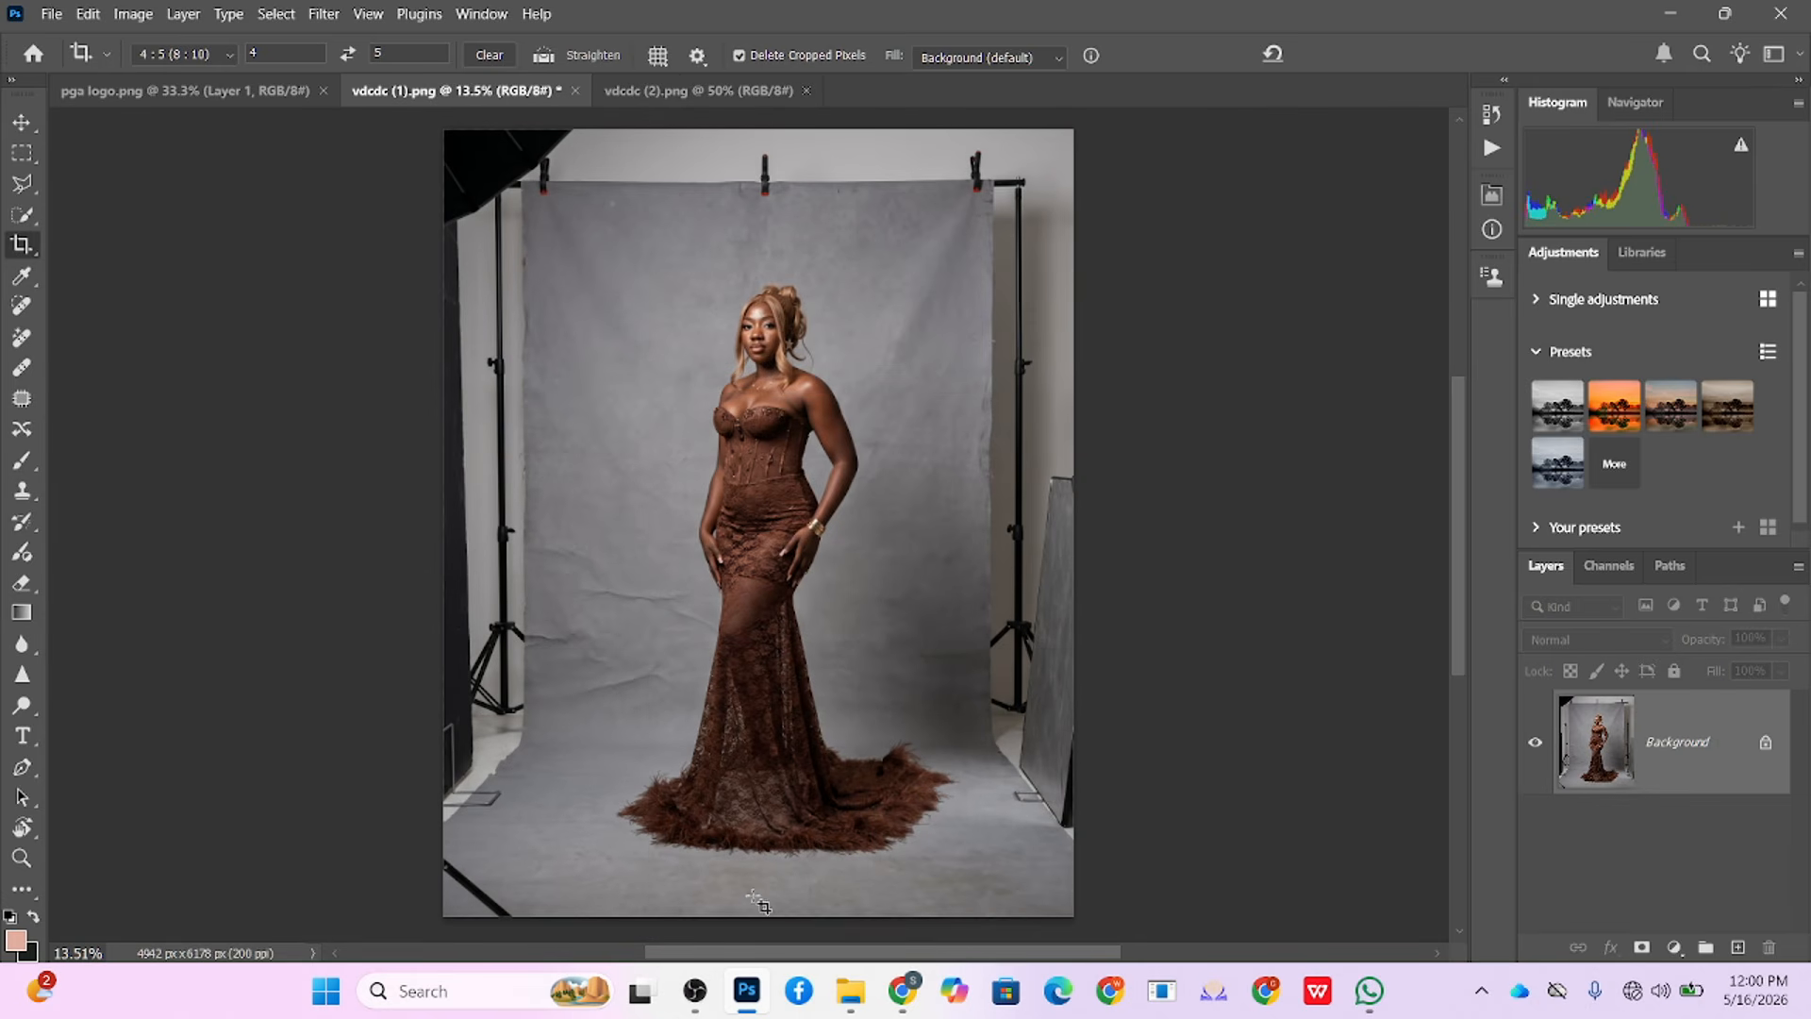
Step: Select a rectangle around the woman inside the grey backdrop and invert it to cover the outer studio area
click(21, 152)
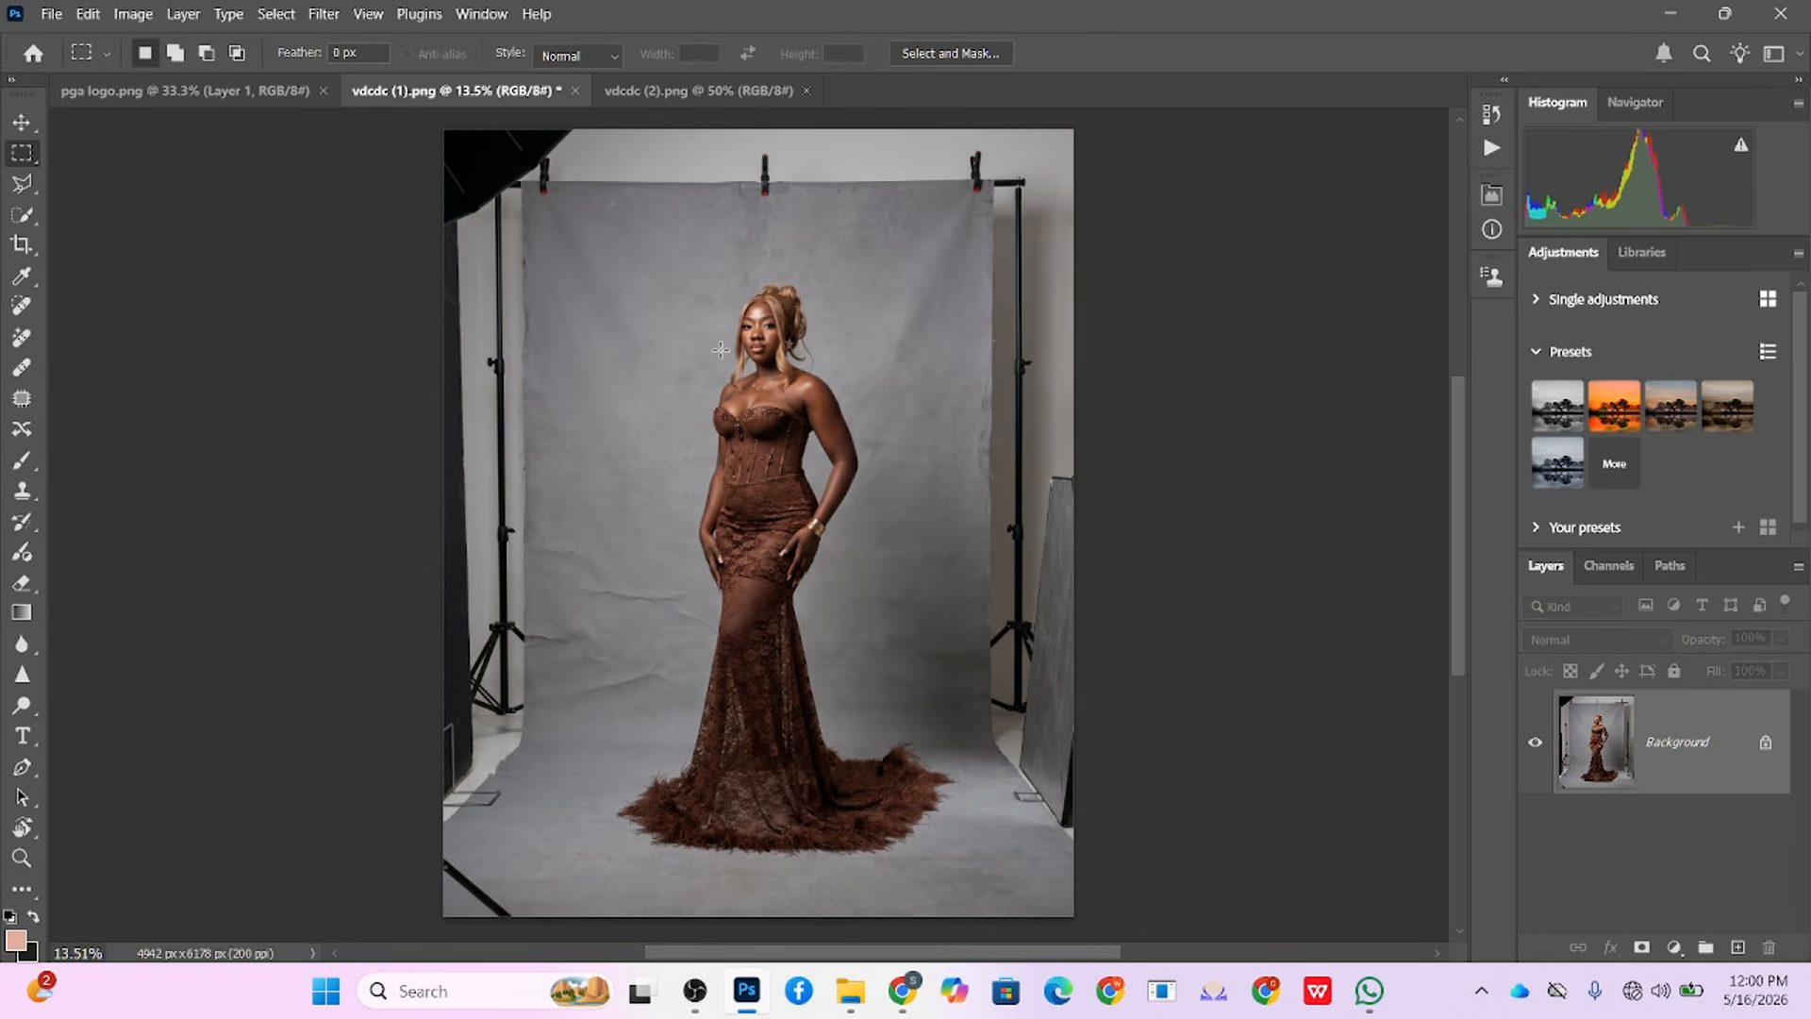
drag(547, 216, 981, 888)
right_click(855, 216)
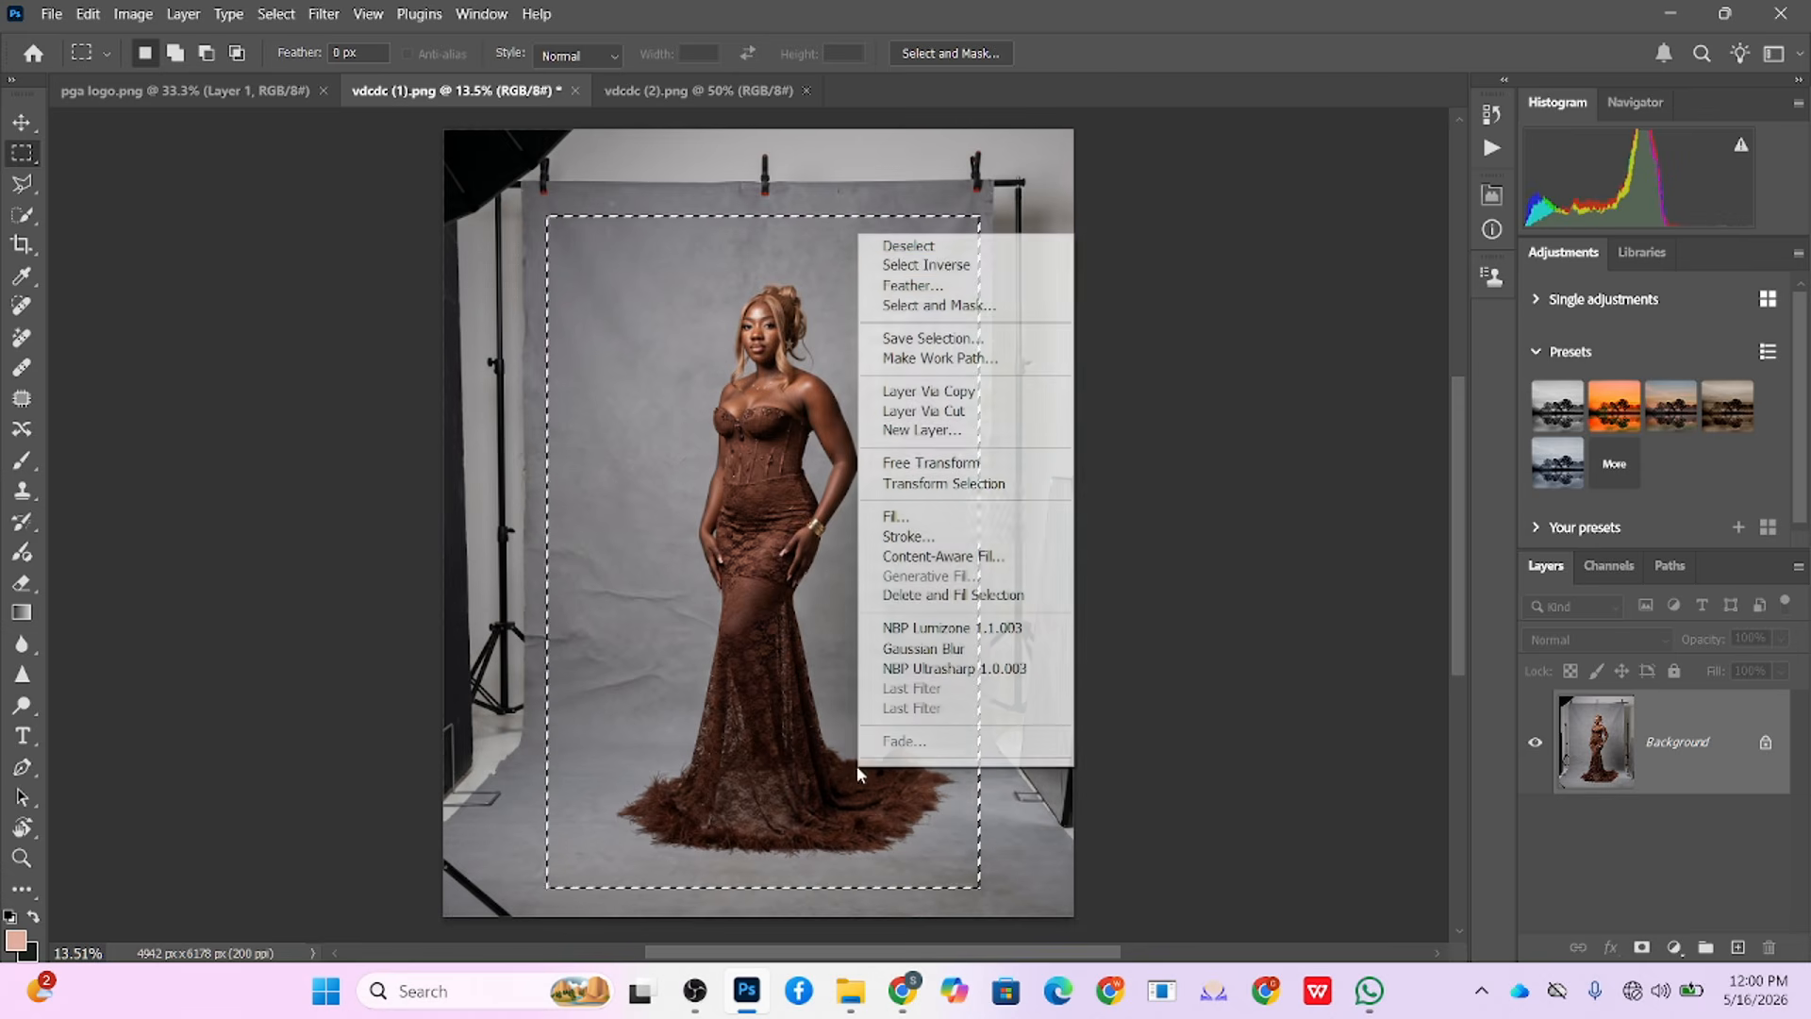
click(955, 263)
key(ctrl+d)
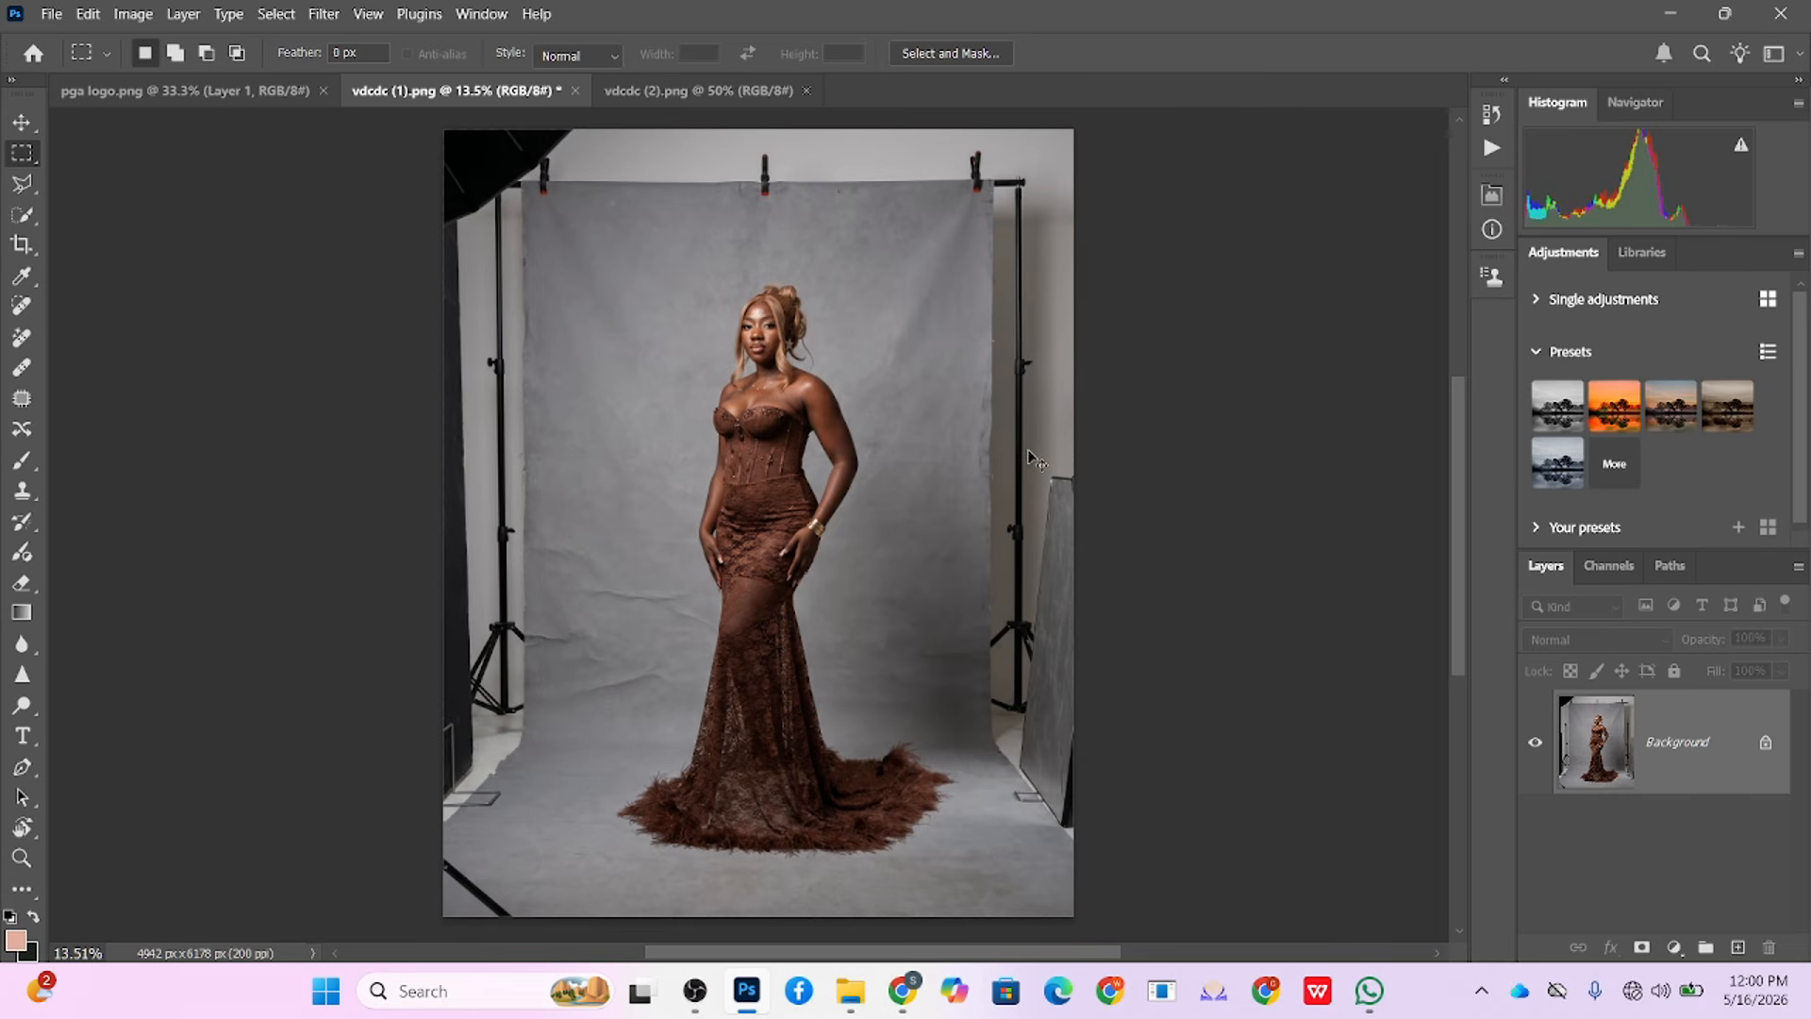
key(ctrl+z)
Step: Fill the outer studio area using Content-Aware with Color Adaptation, Normal mode and 100% opacity, and clear the selection
right_click(1033, 459)
click(1047, 701)
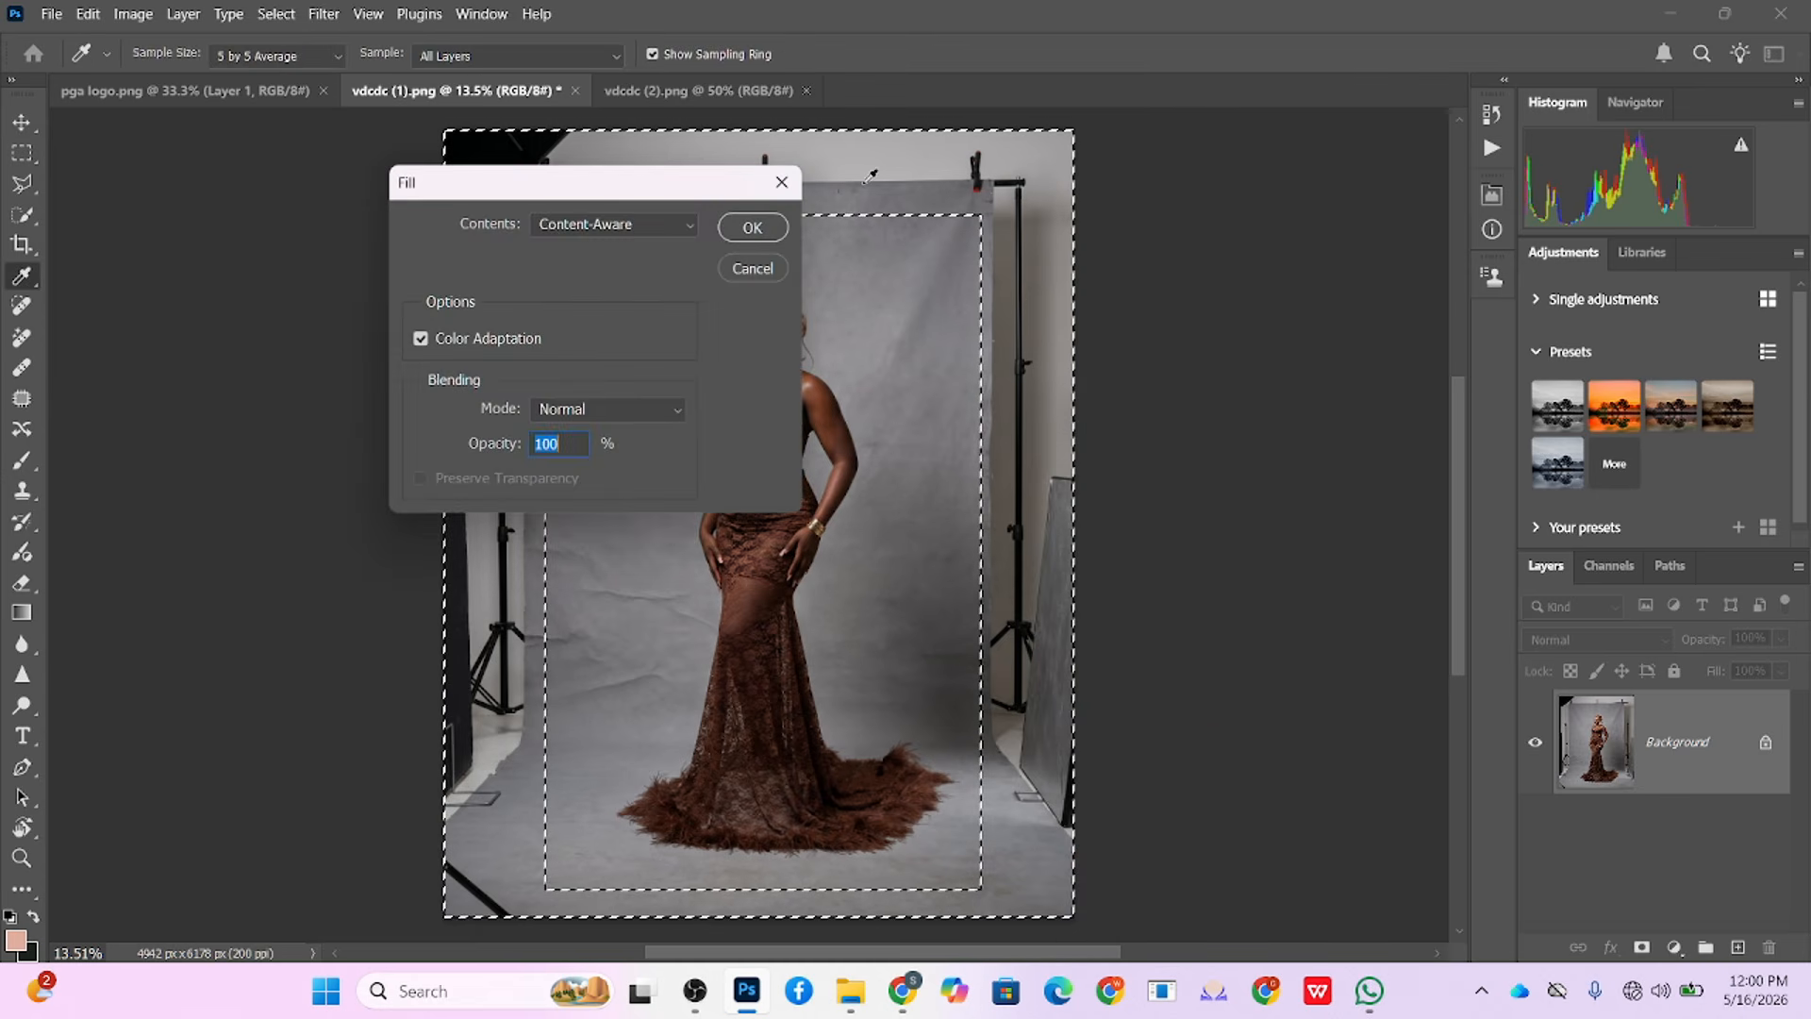
click(779, 231)
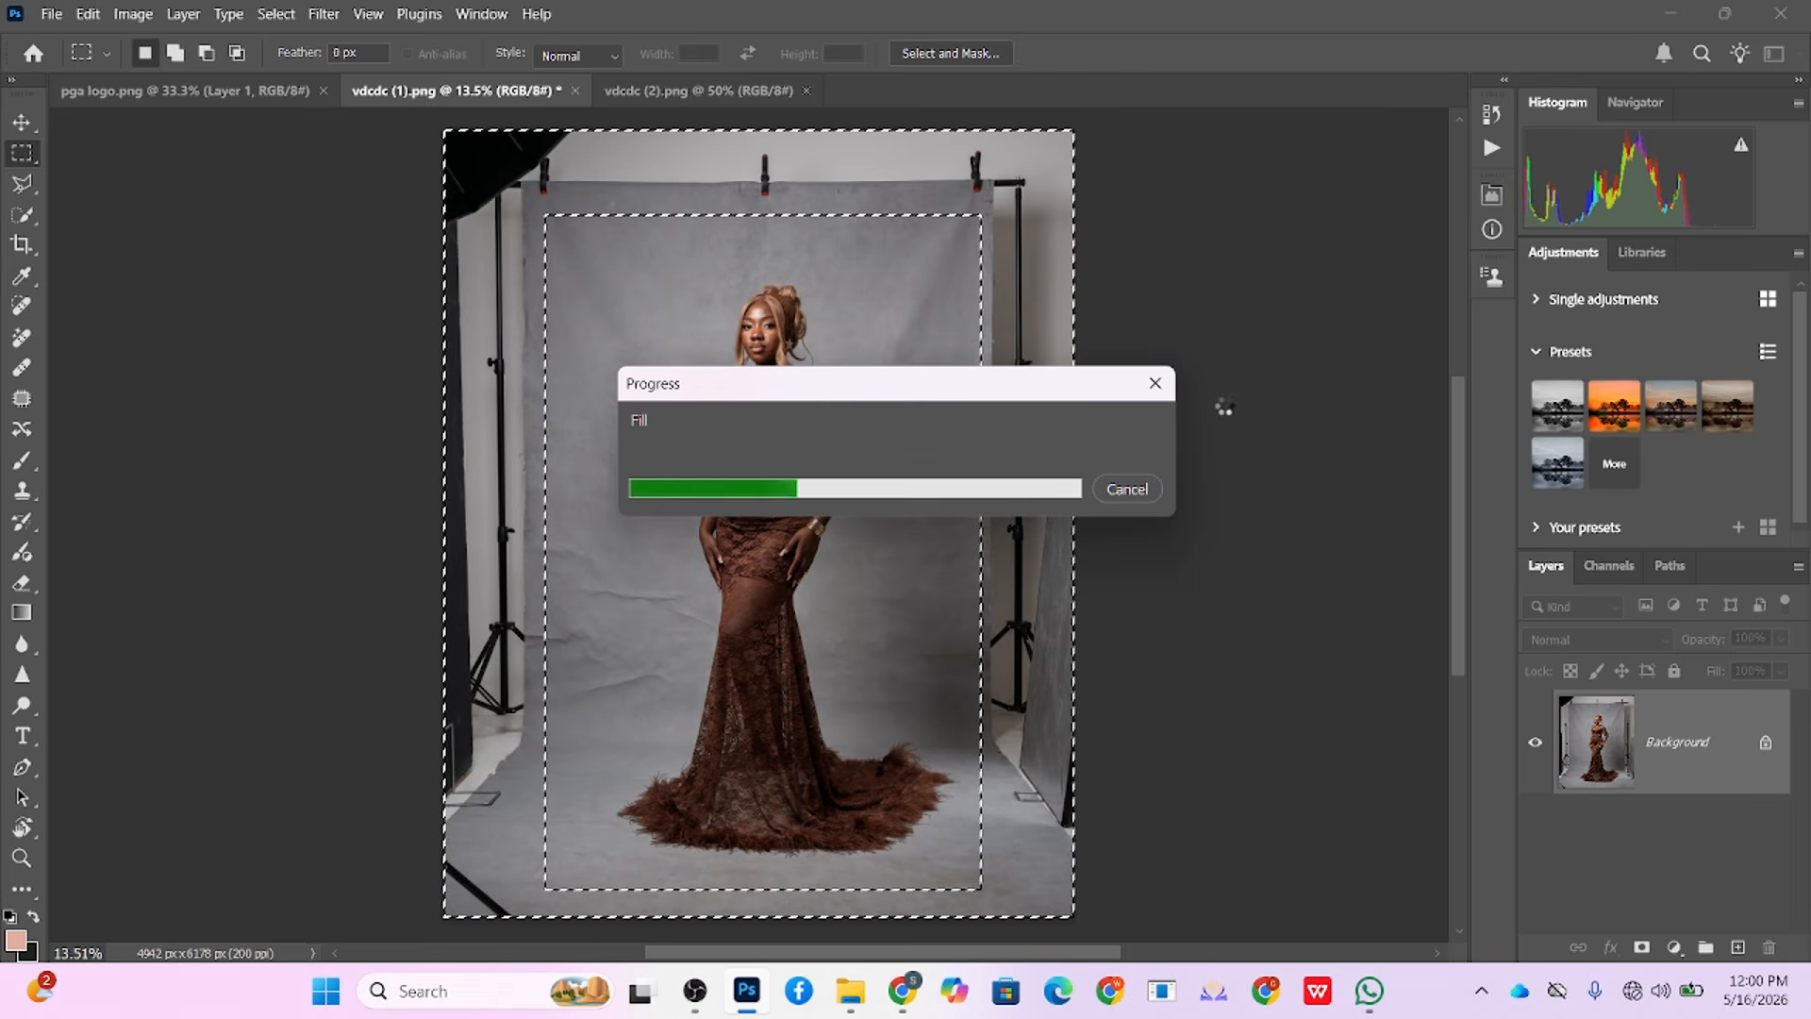
key(ctrl+d)
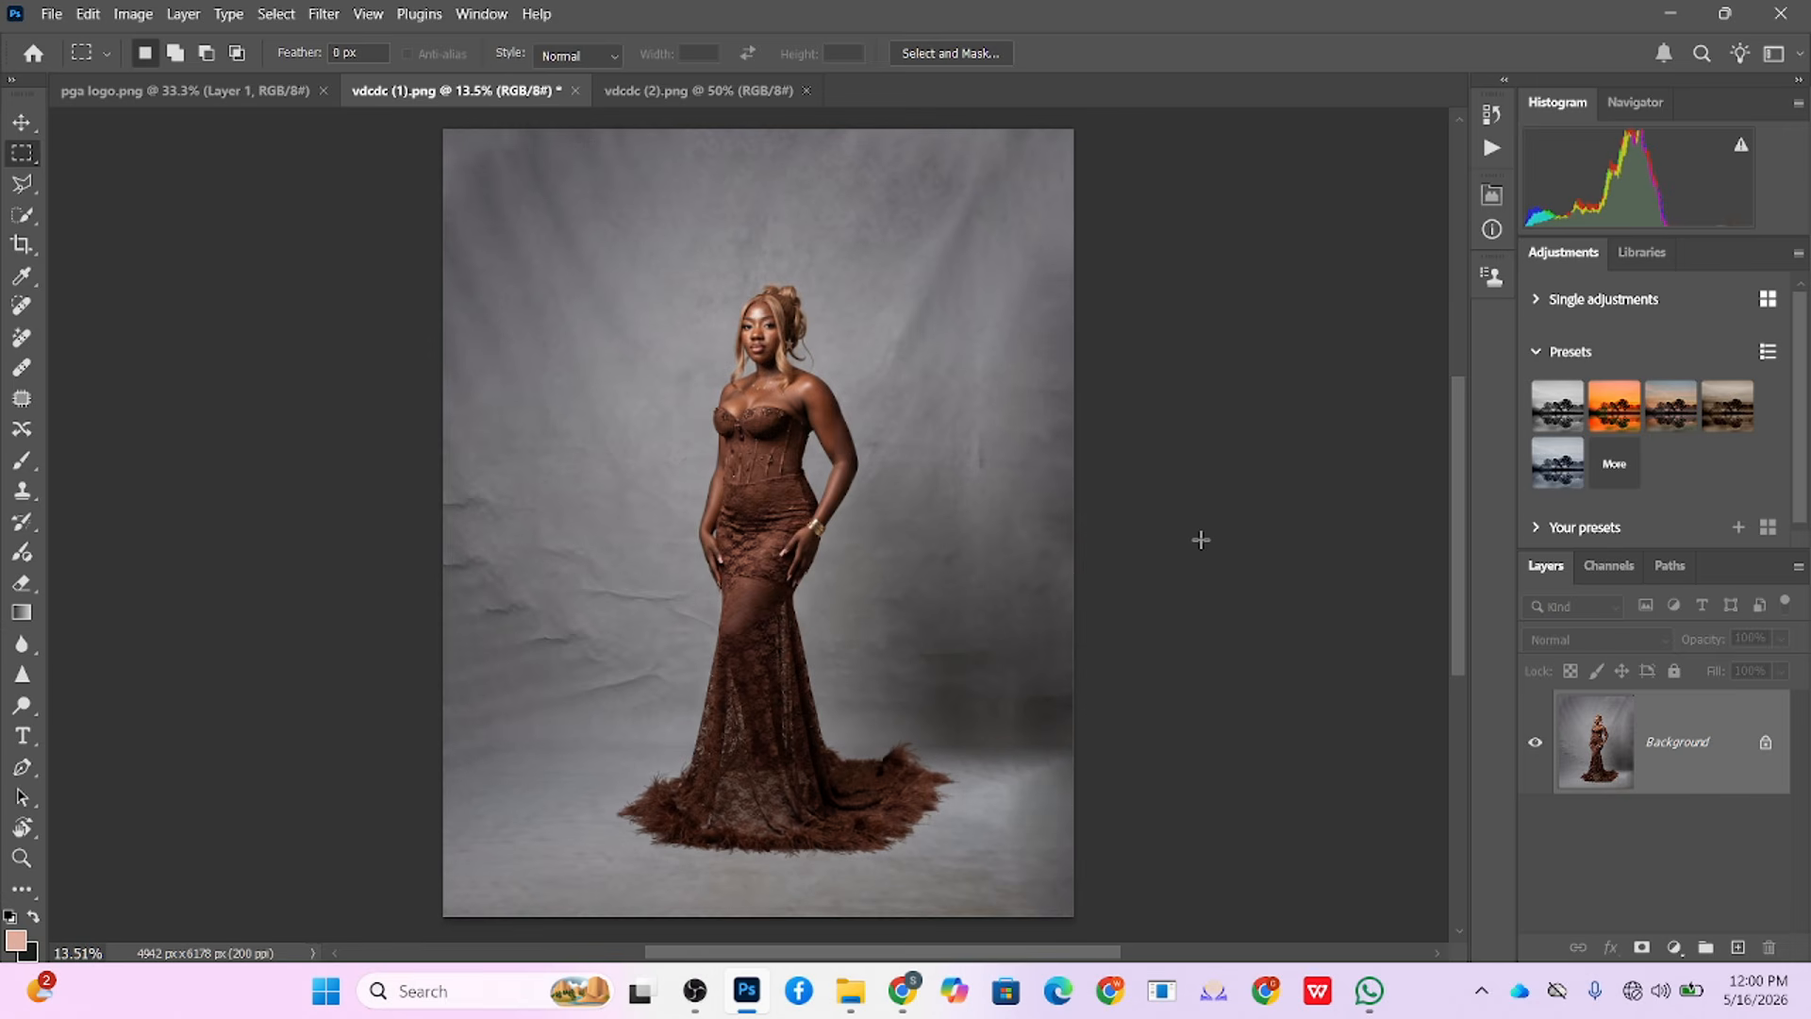
Step: Select the woman and her gown with Quick Selection, and try to subtract the gap between her wrist and dress
click(23, 214)
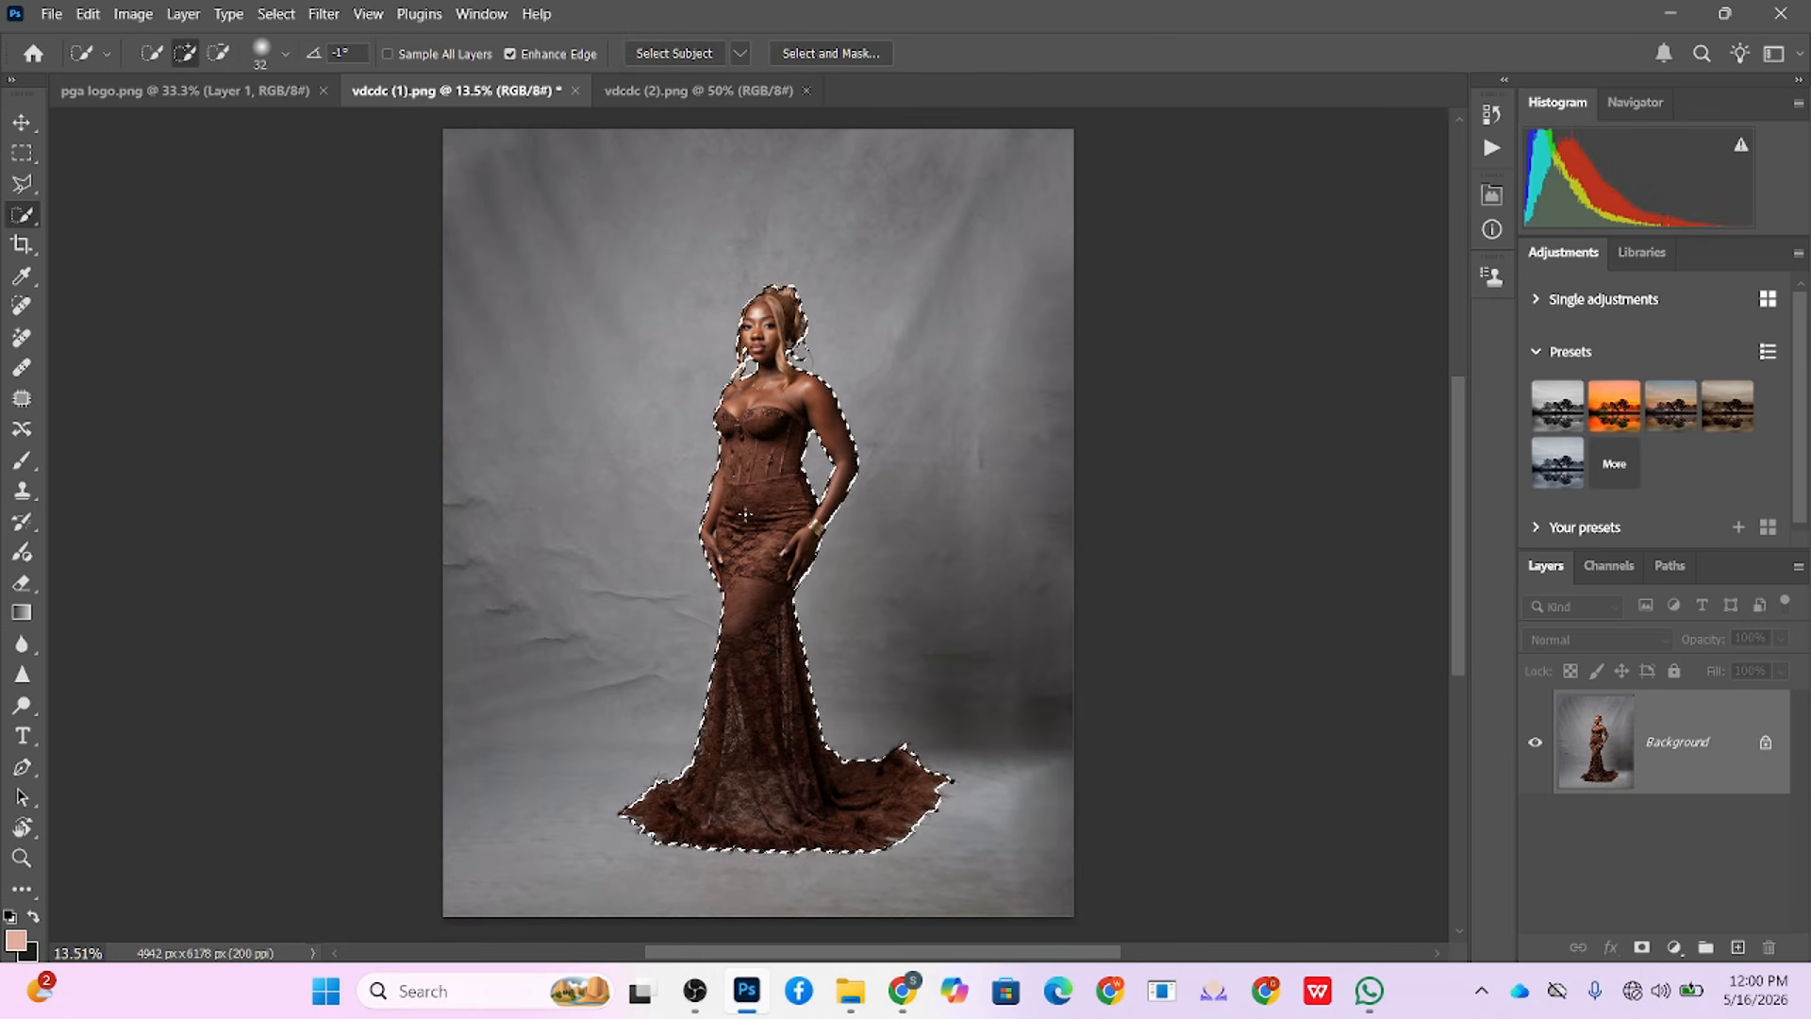
scroll(713, 422, up, 4)
scroll(718, 589, up, 18)
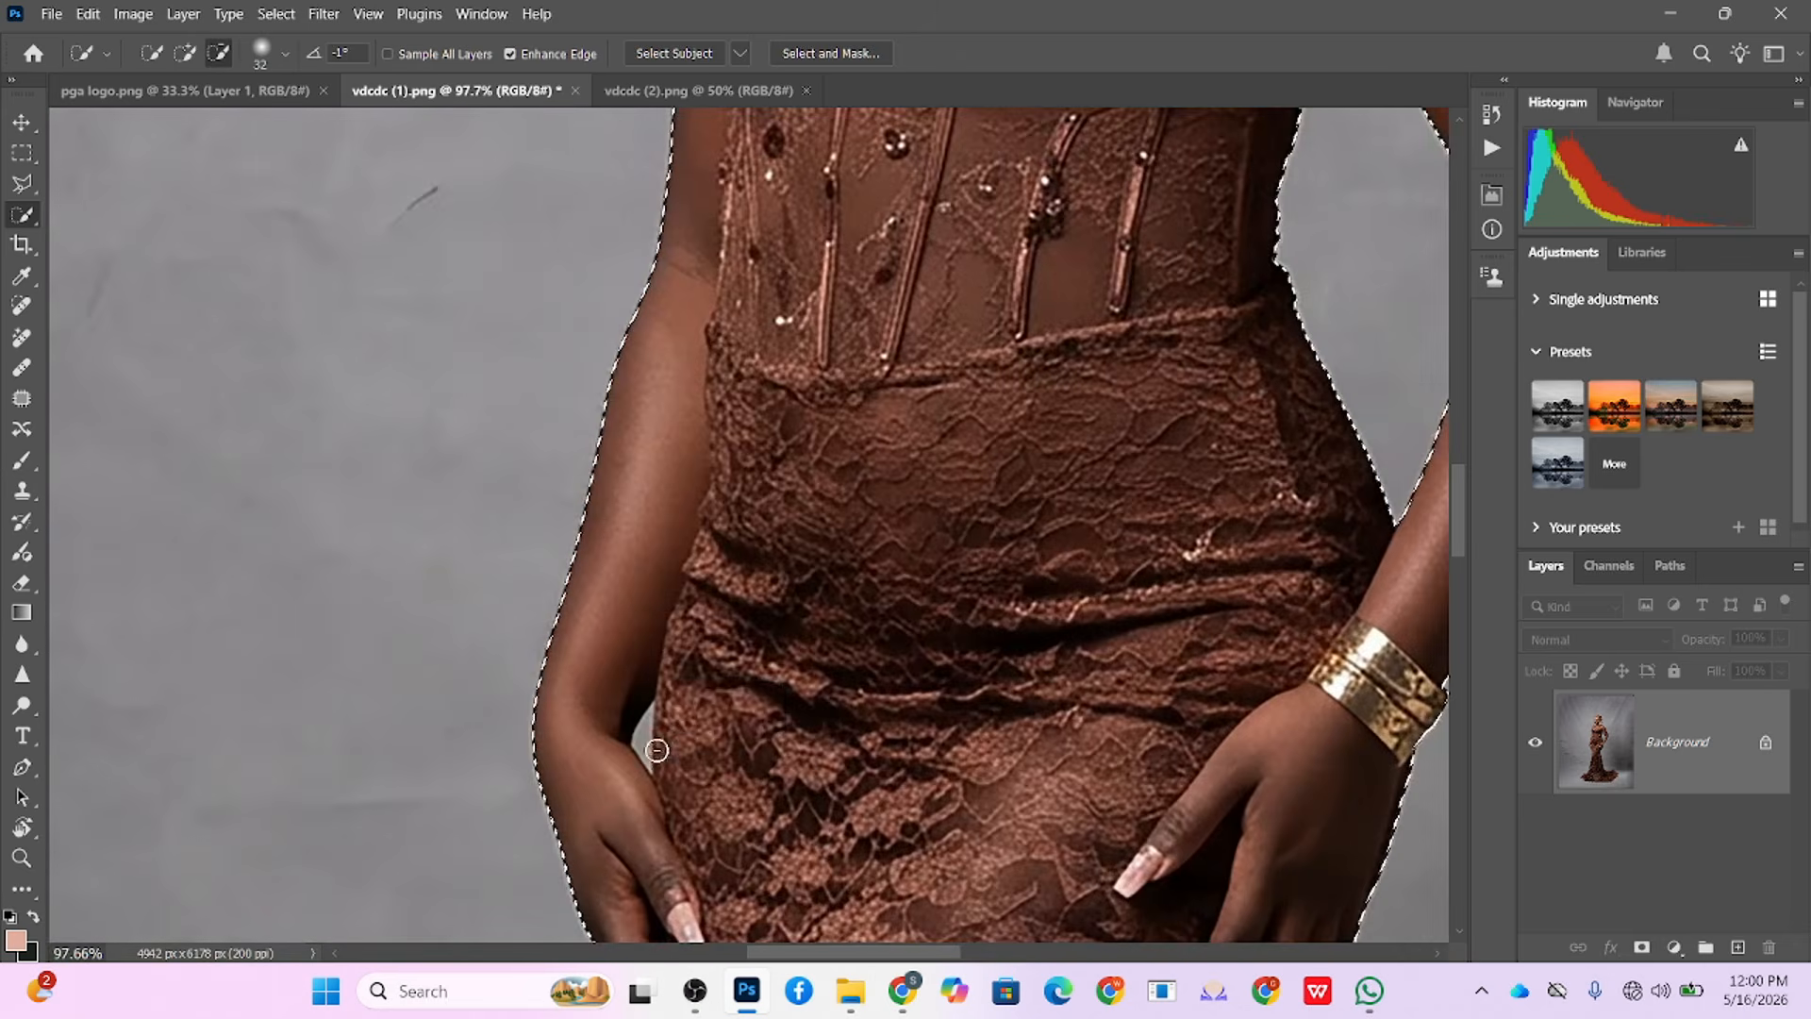
drag(657, 750, 639, 738)
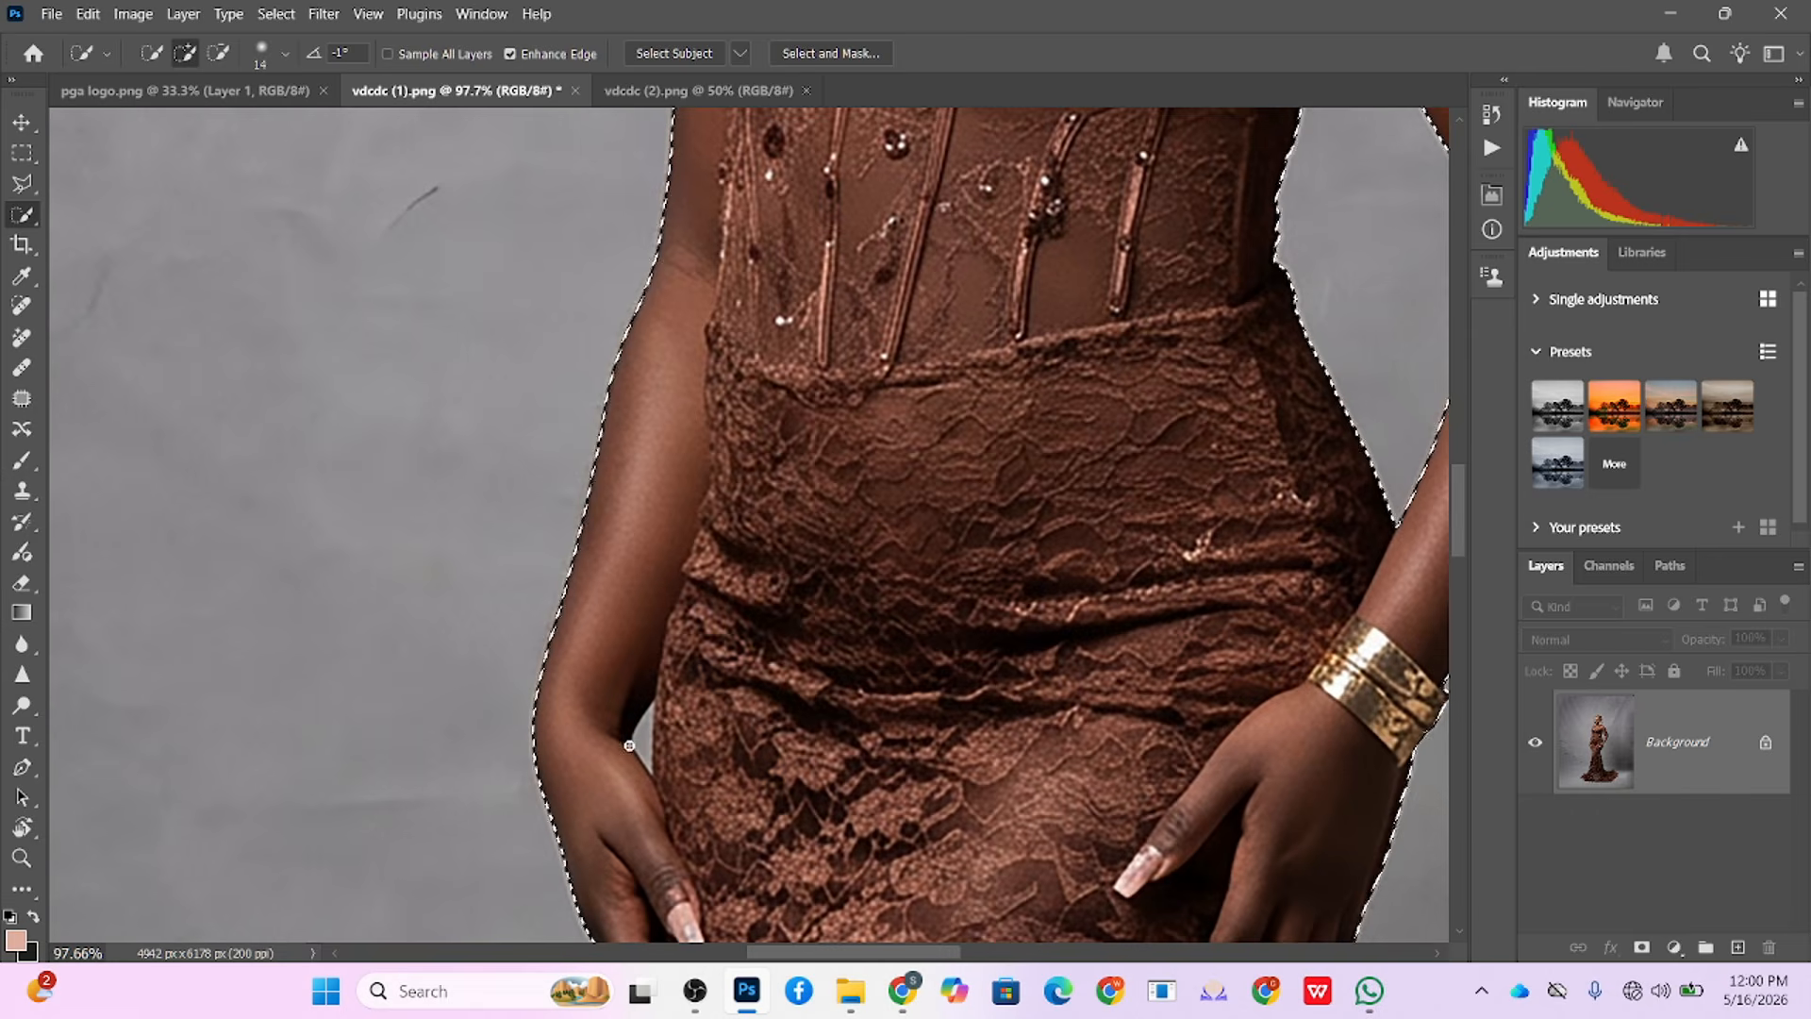
Step: Invert the selection to the backdrop and add the small gap between the wrist and the dress
right_click(630, 213)
click(683, 241)
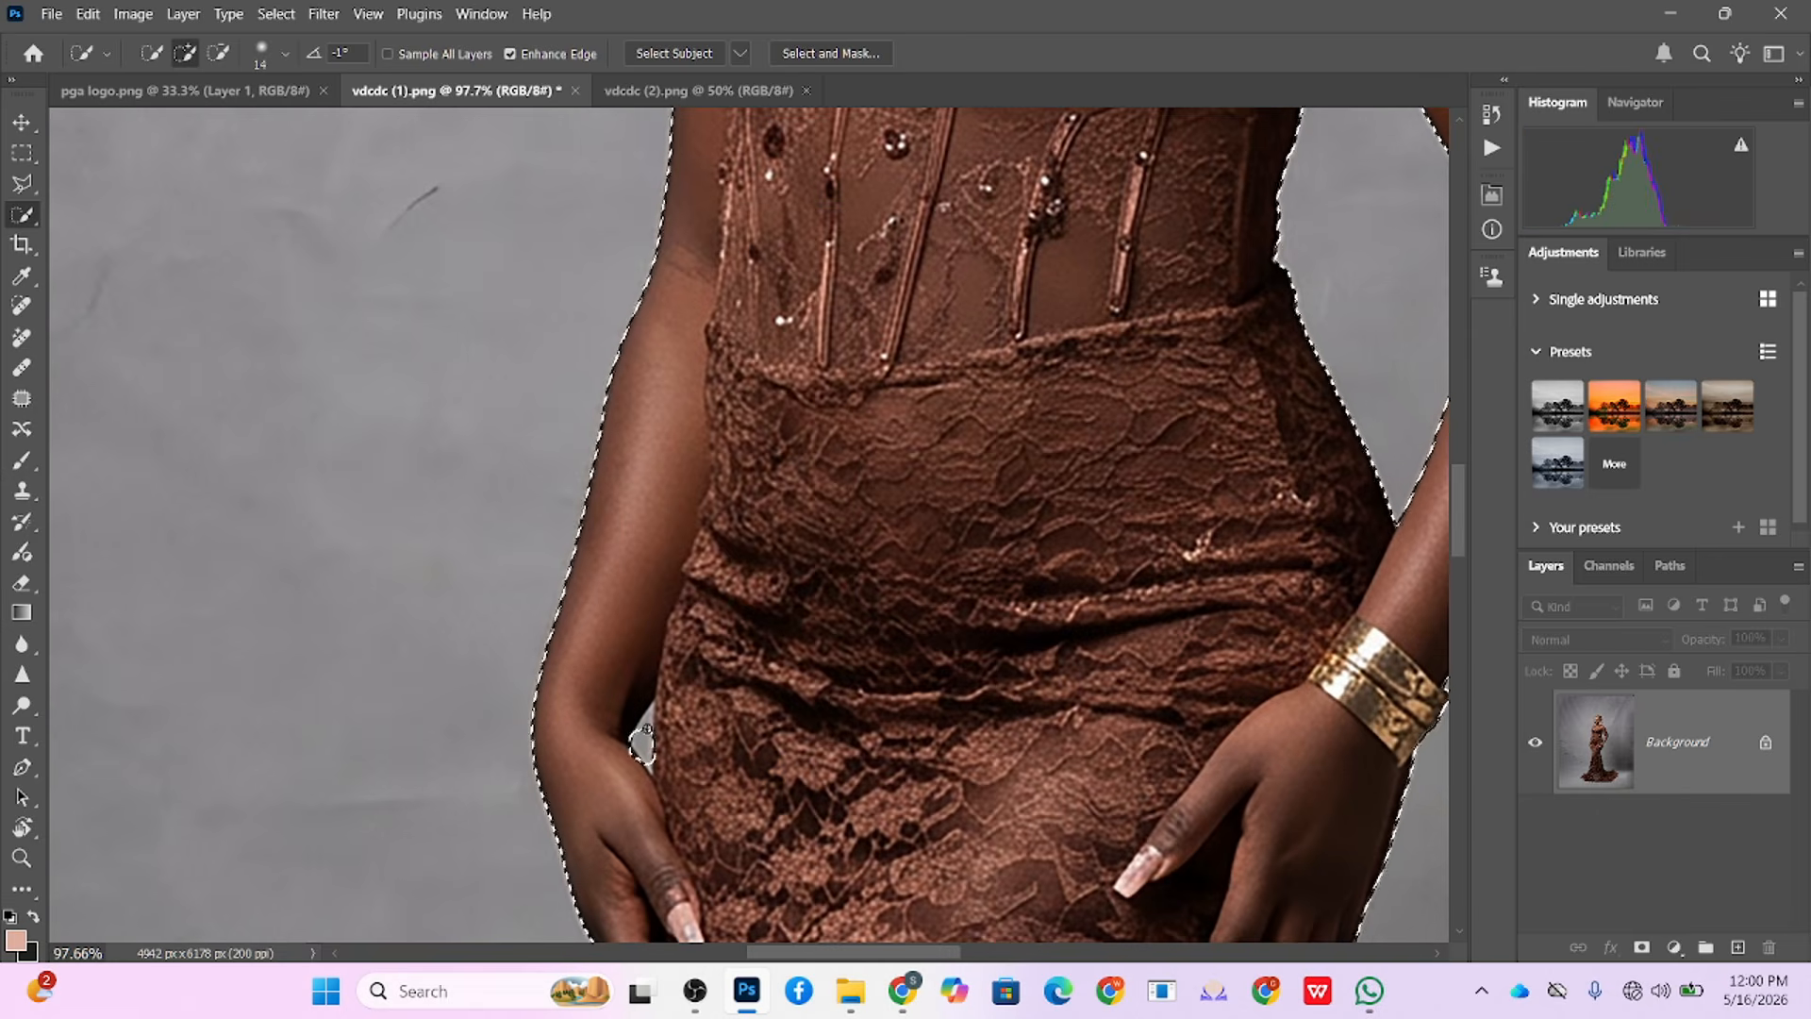
drag(644, 749, 648, 727)
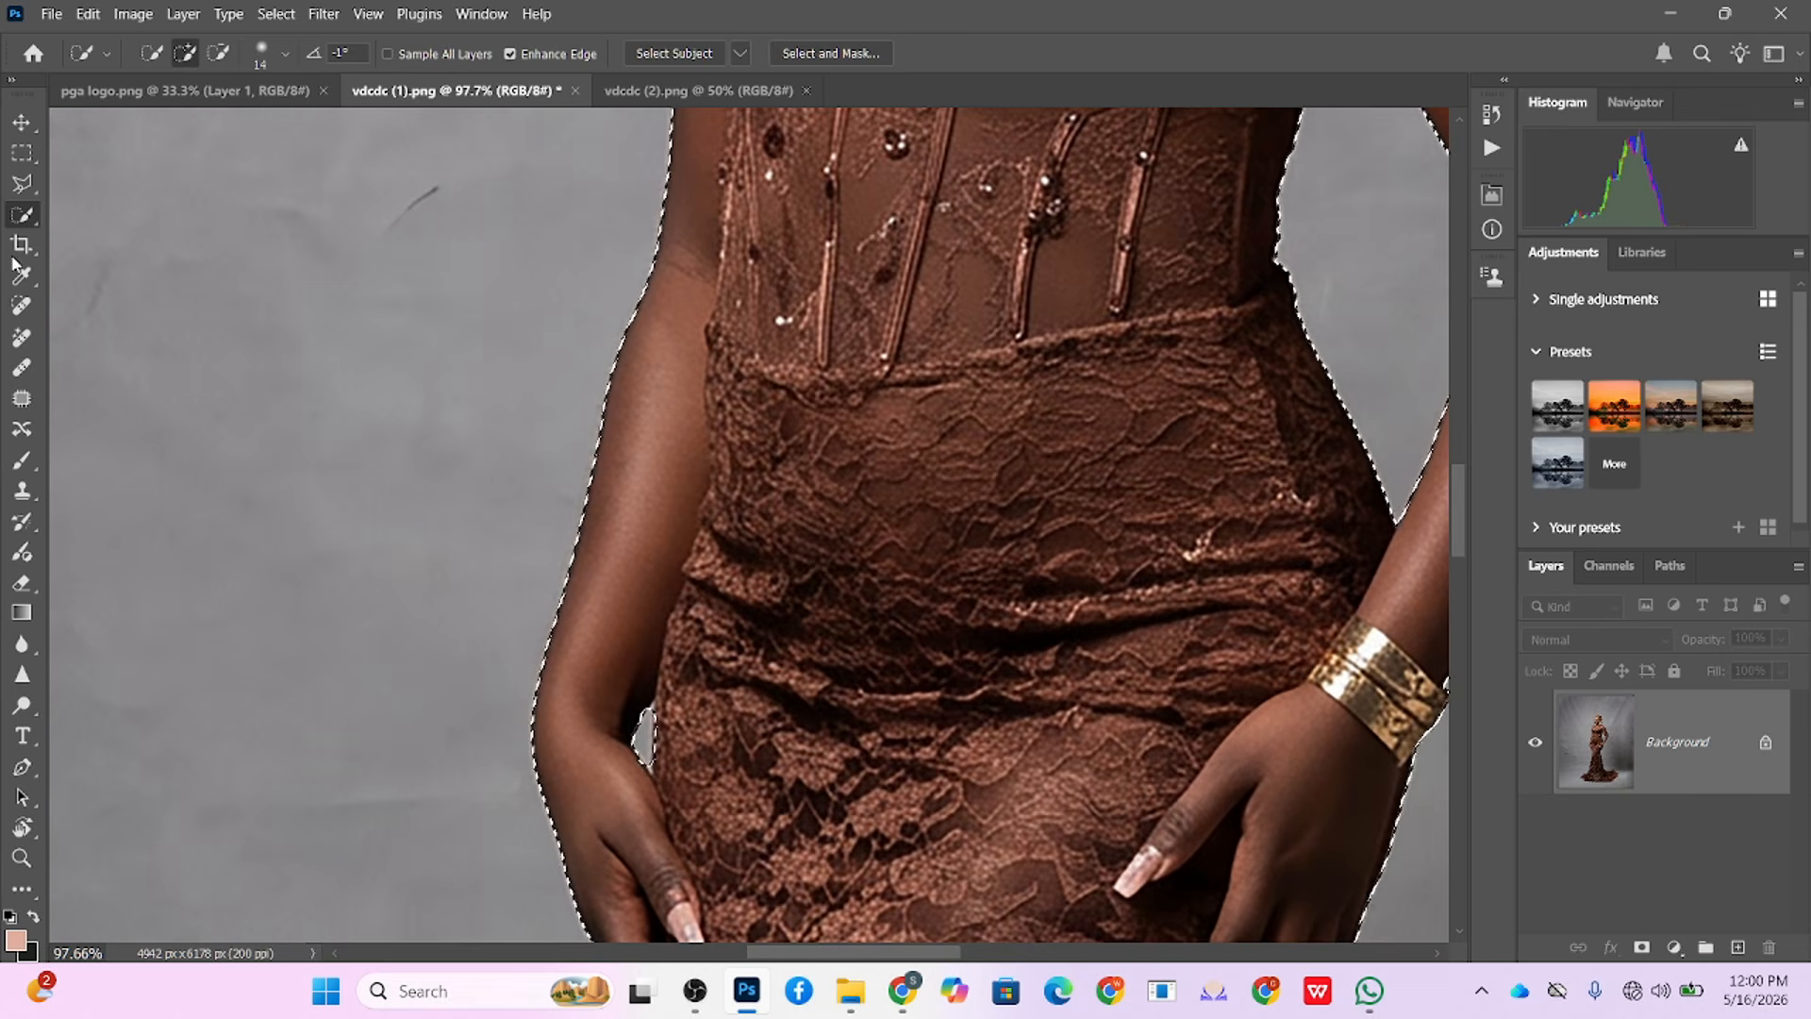
Step: Add the thin wisp of hair between the front lock and the neck to the backdrop selection with the Polygonal Lasso
key(l)
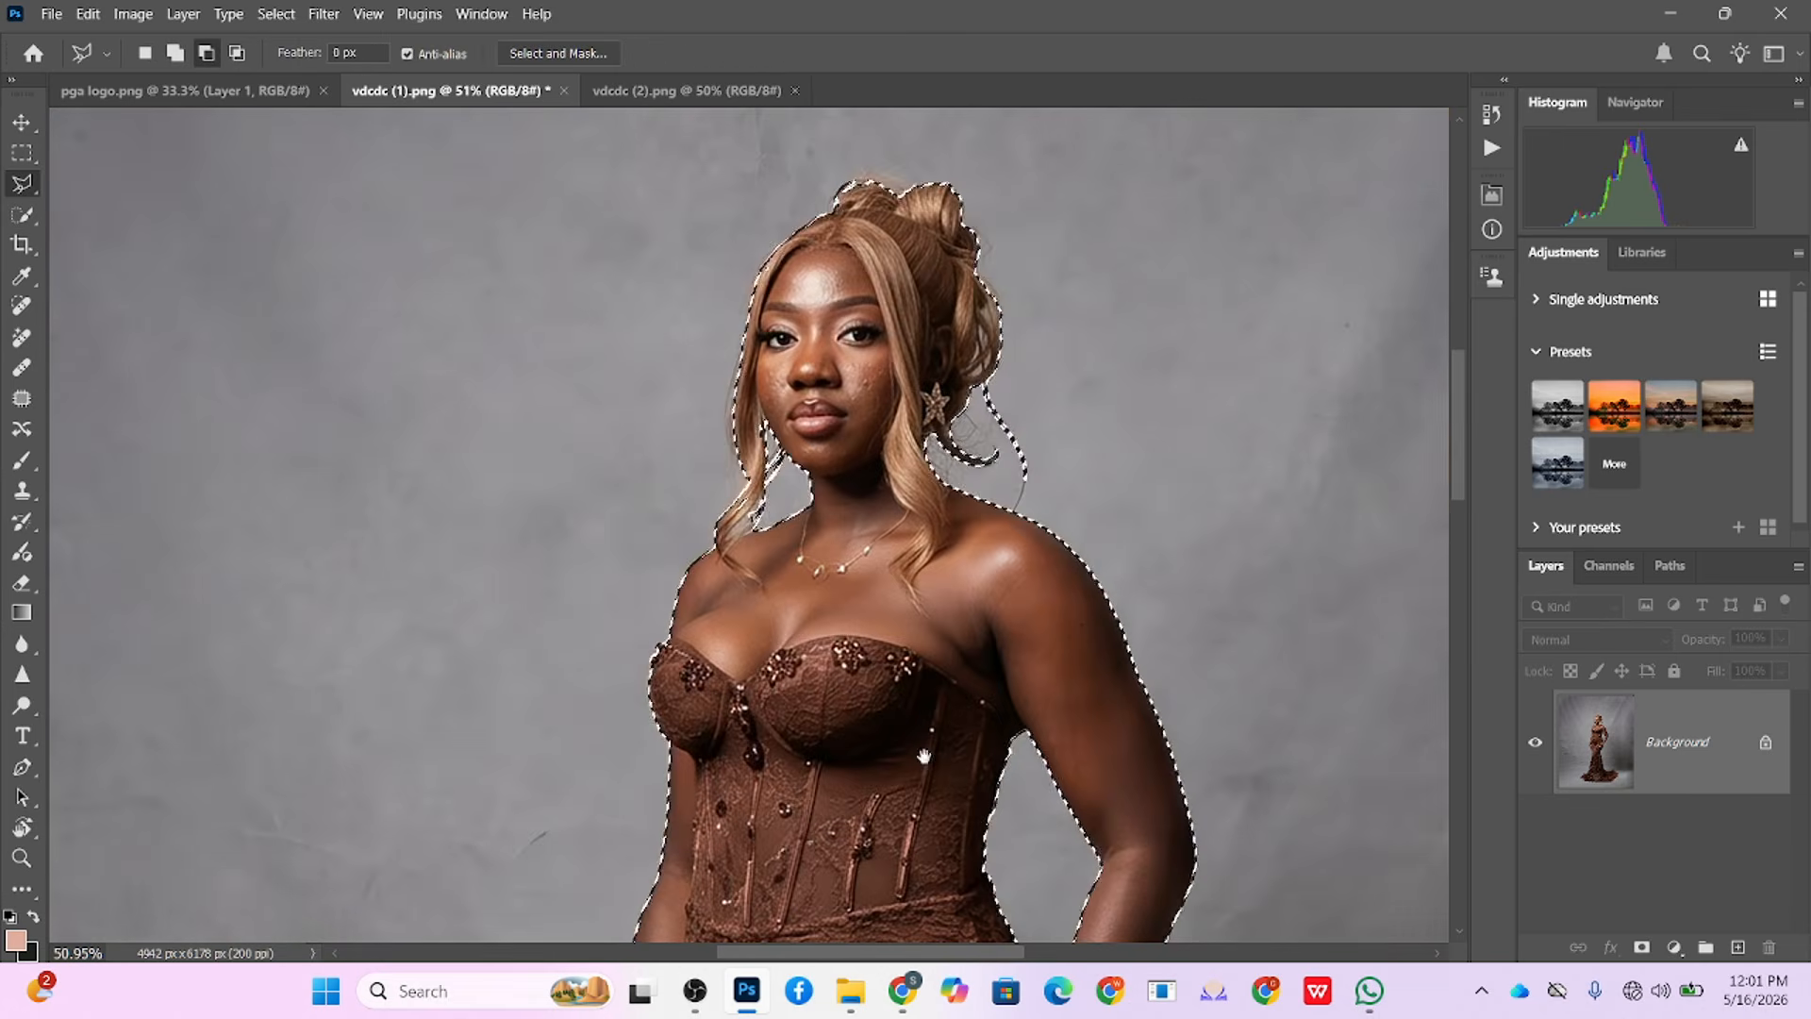
scroll(755, 459, up, 2)
scroll(751, 461, up, 5)
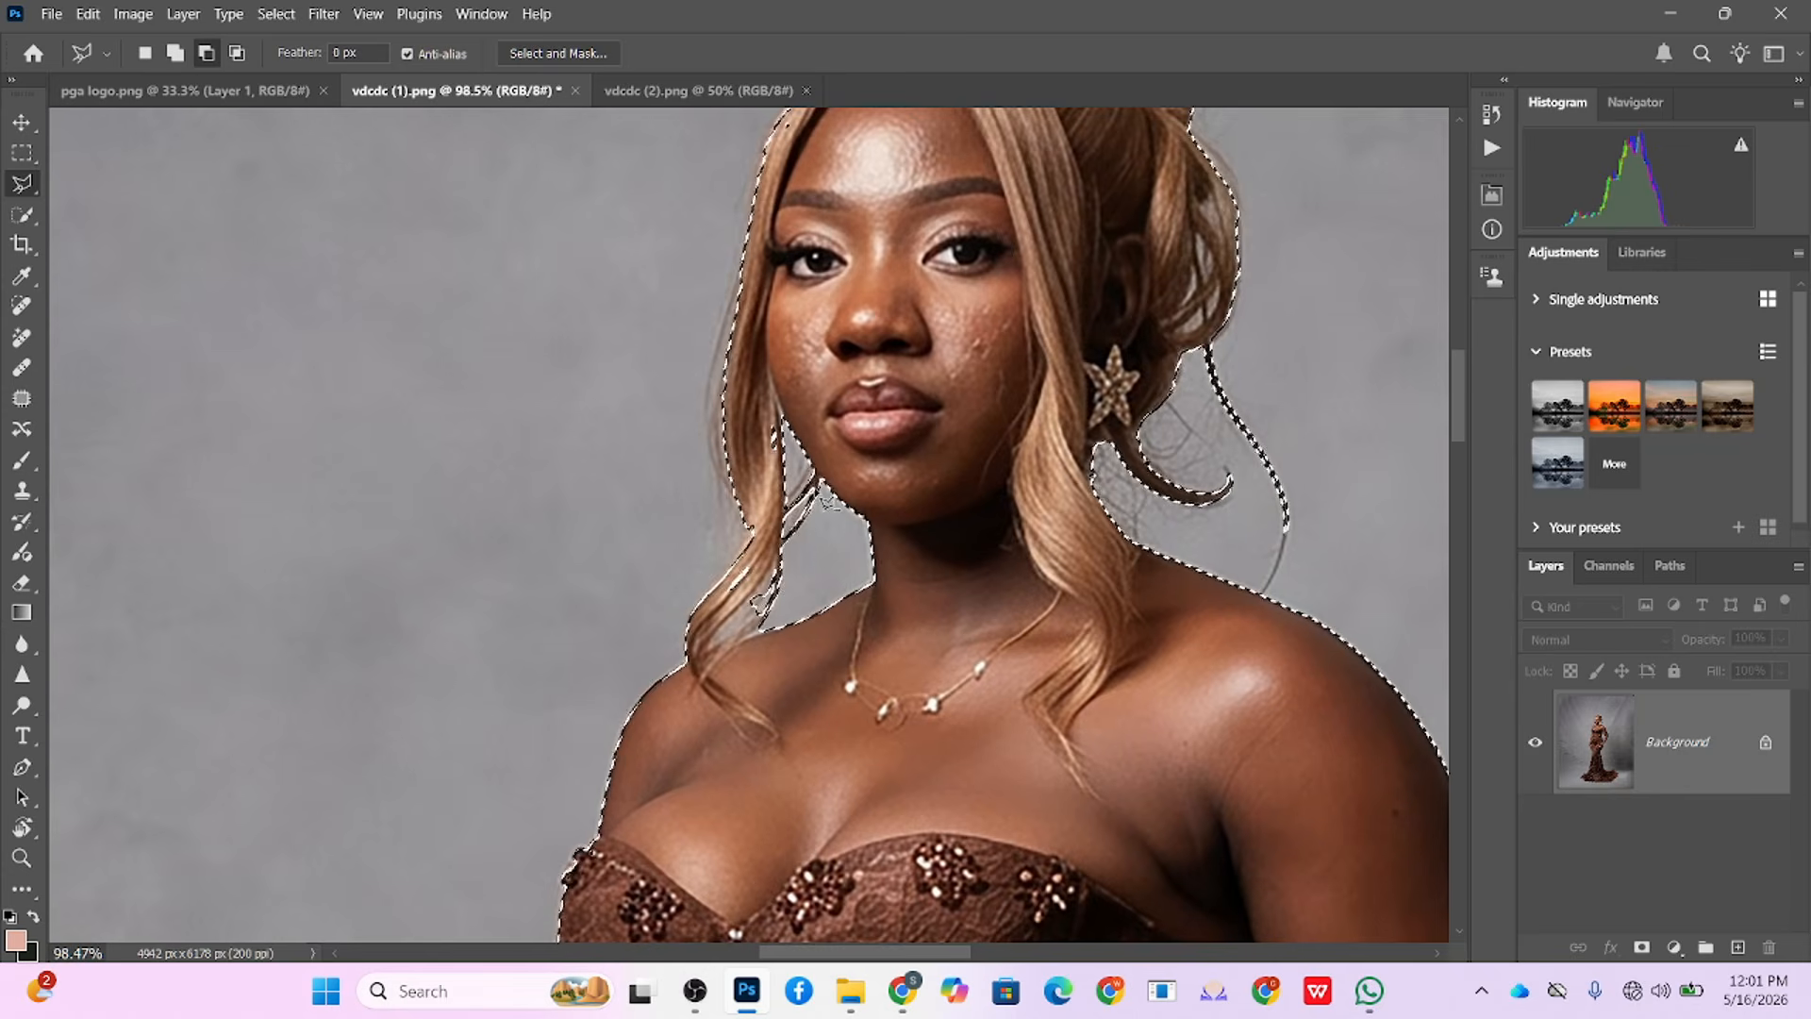
click(835, 503)
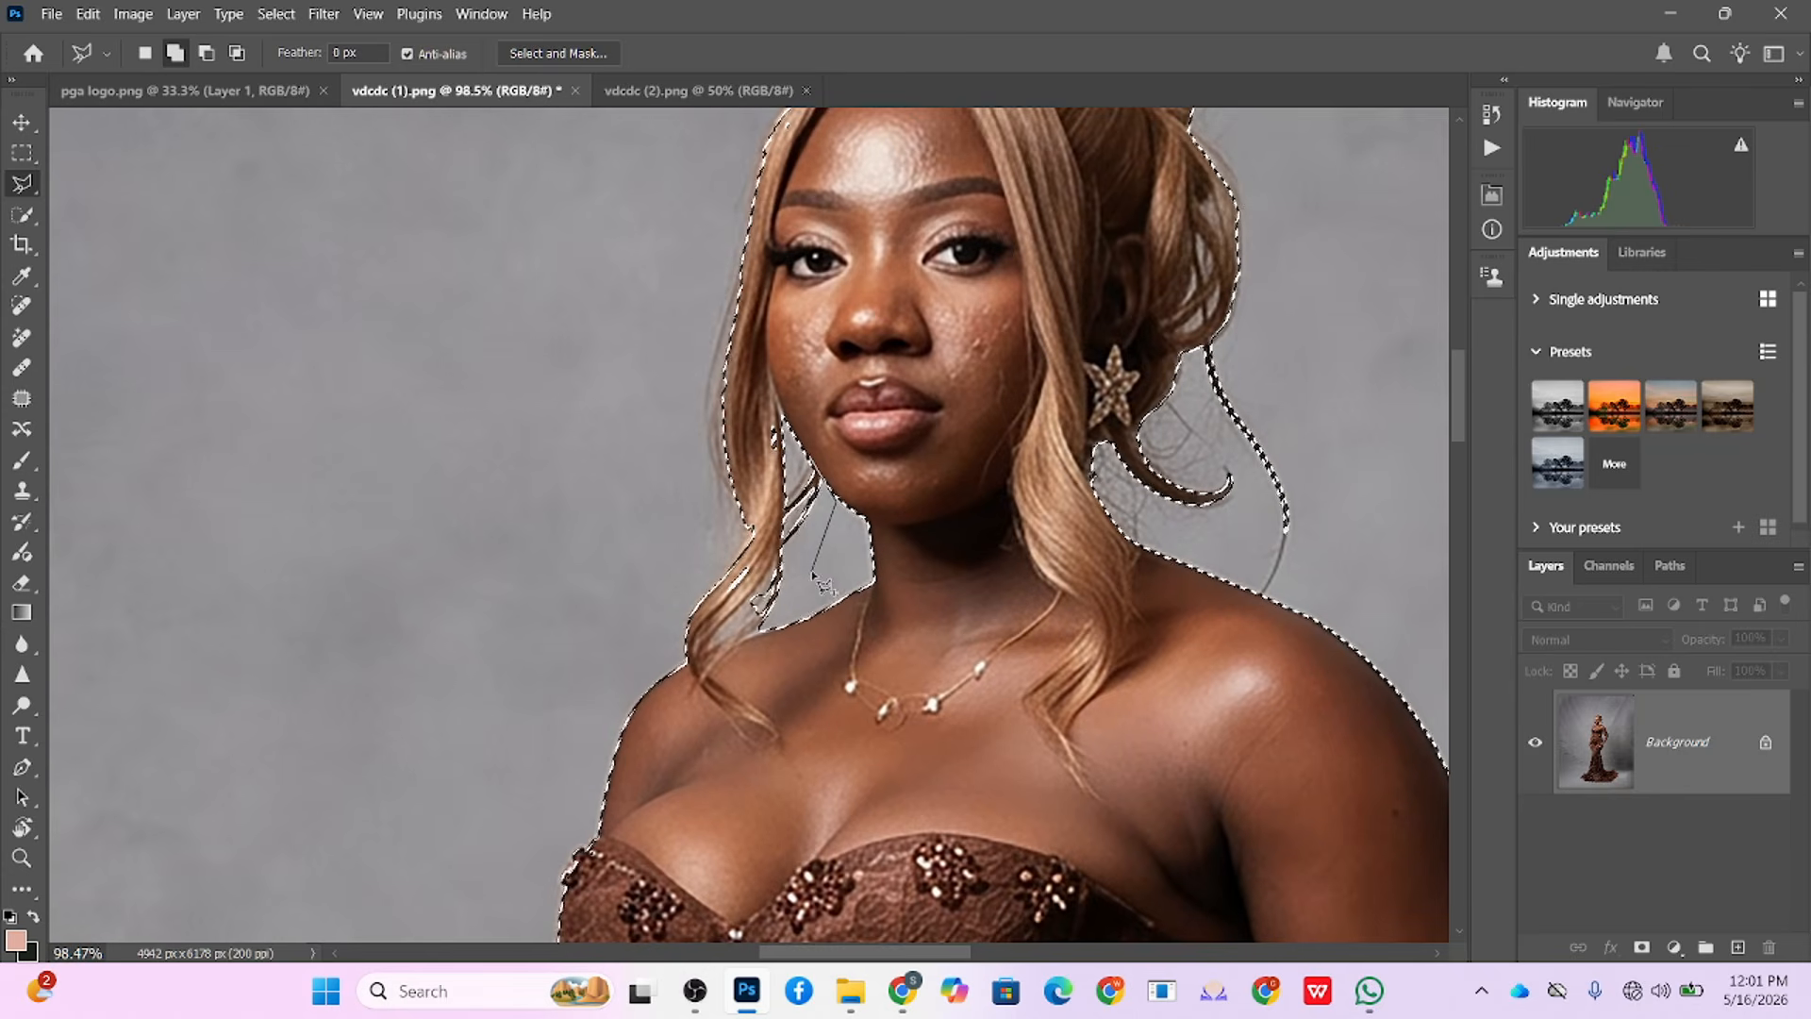
click(811, 571)
click(785, 546)
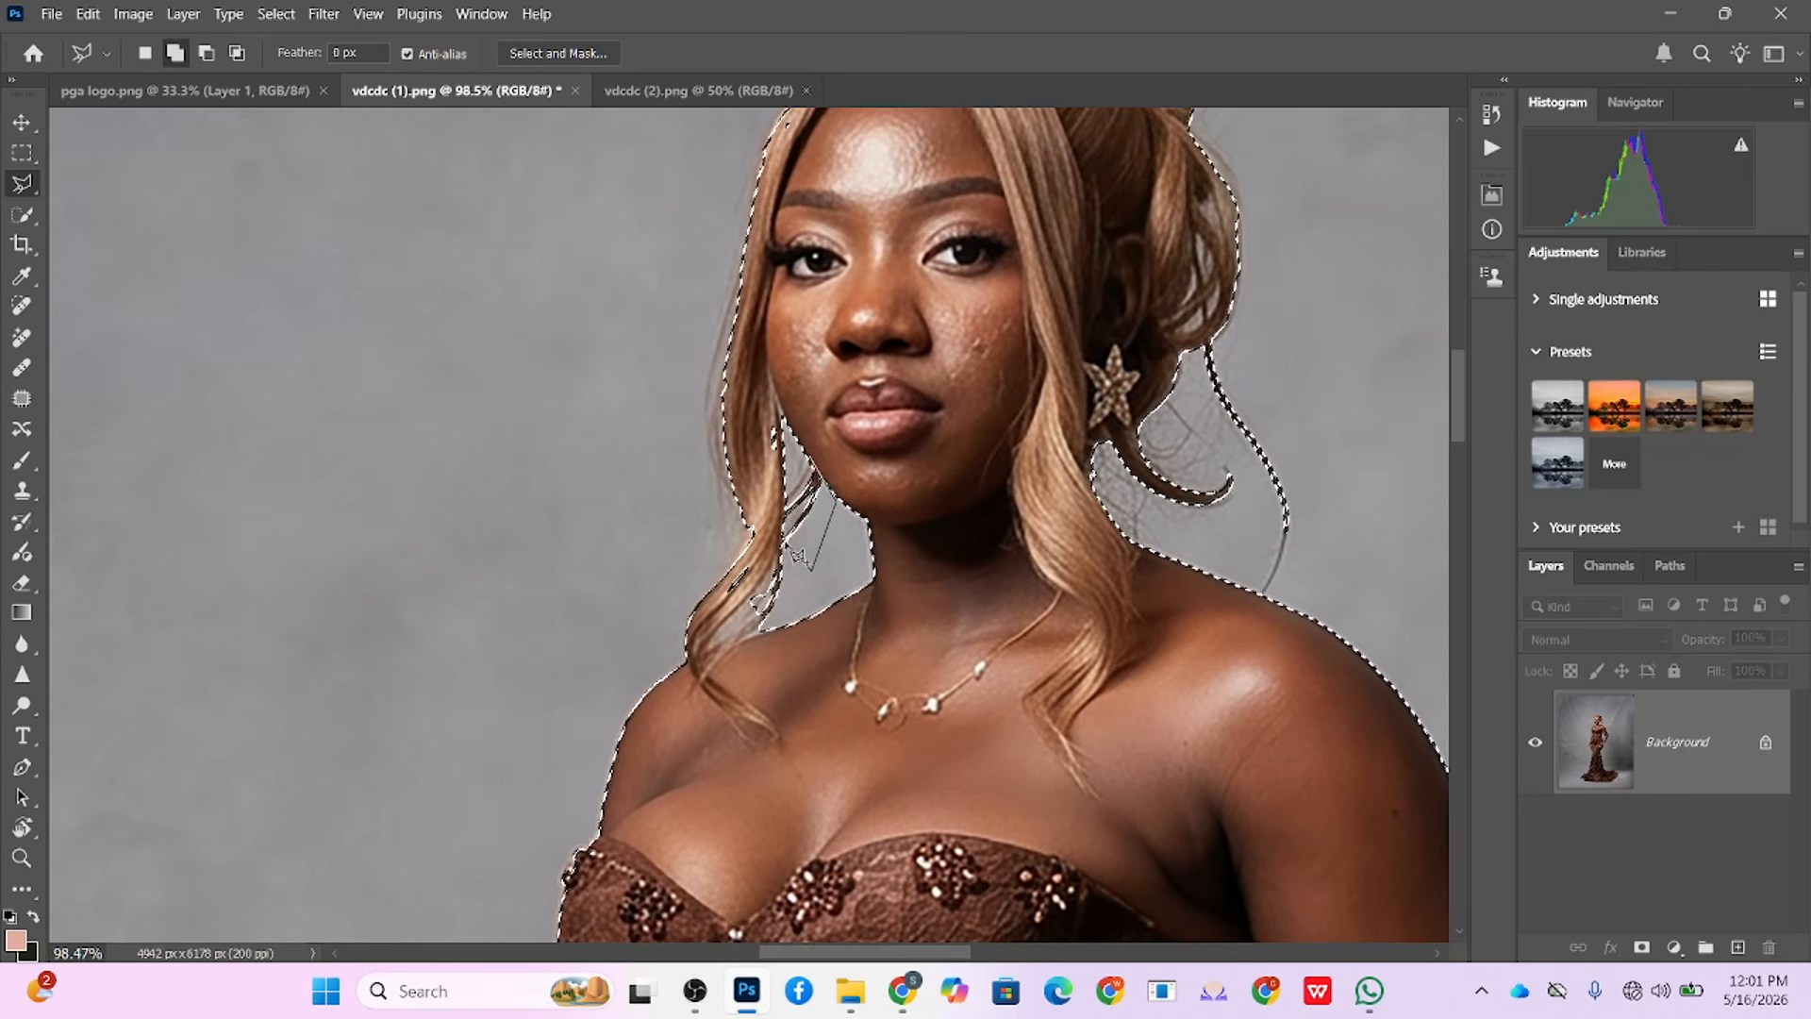
click(786, 441)
double_click(779, 409)
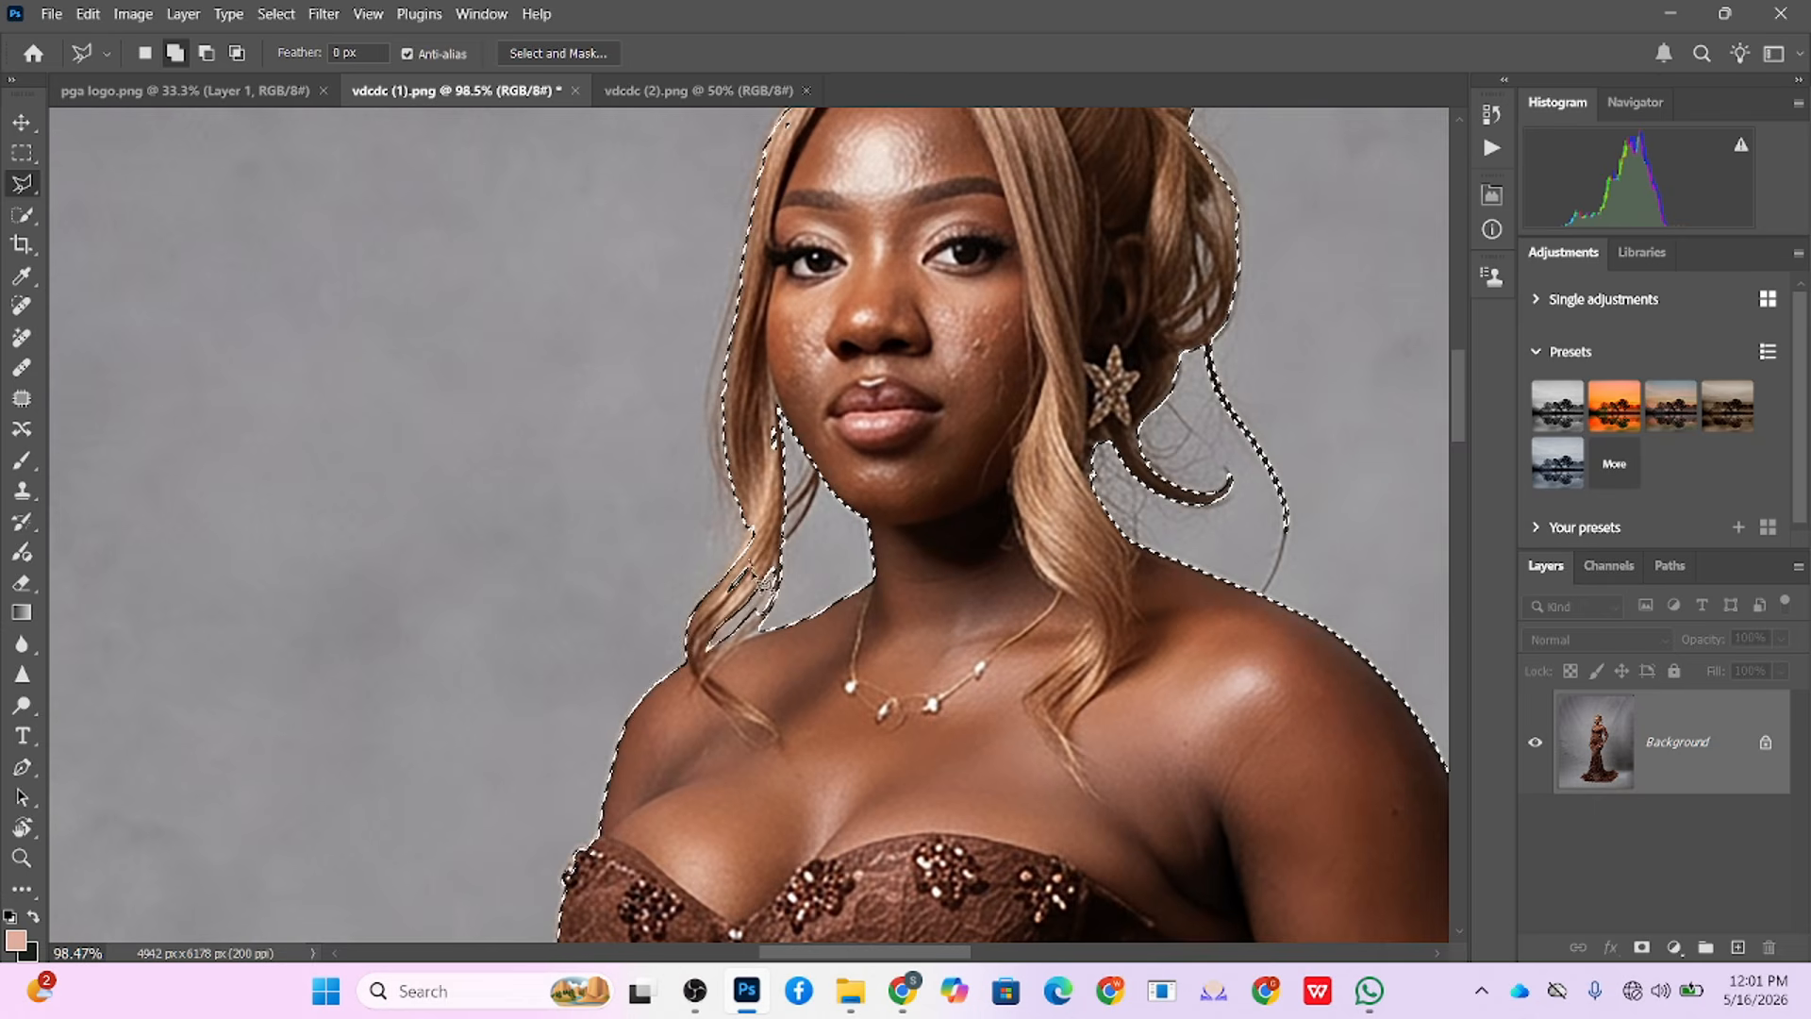
Step: Subtract the patch inside the loose hair lock above the shoulder from the backdrop selection
click(748, 566)
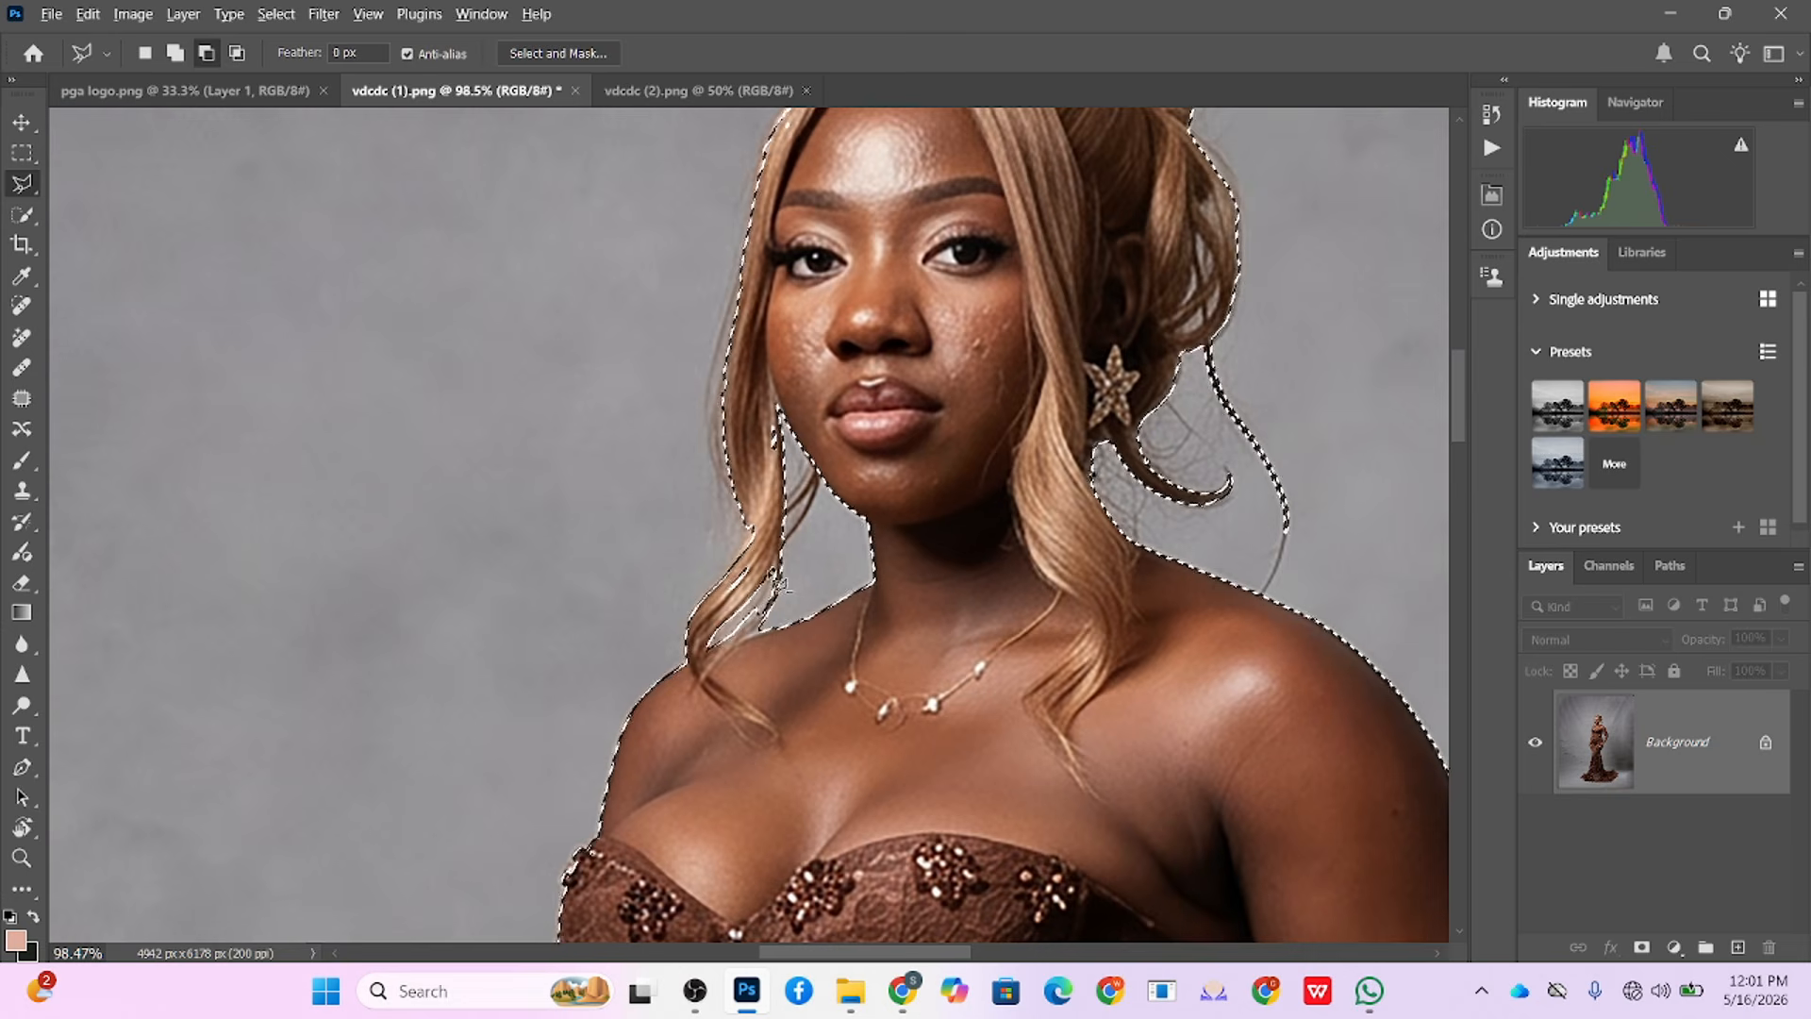
click(718, 602)
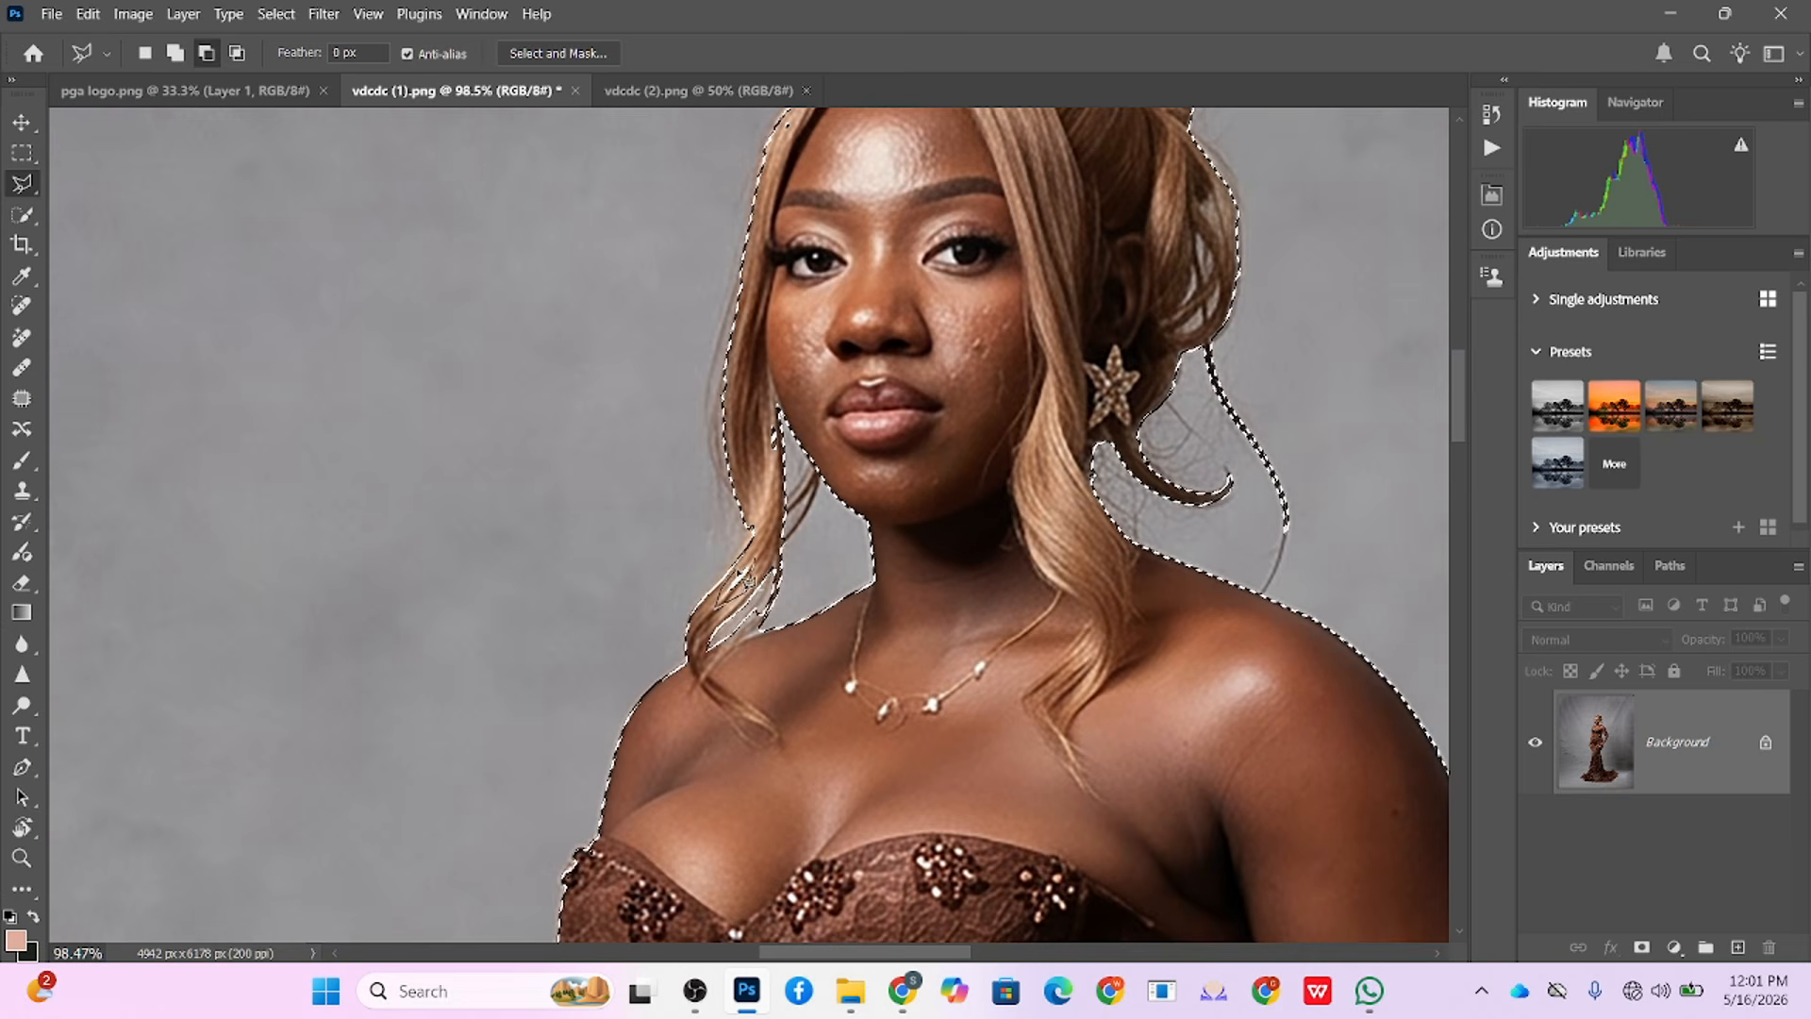
click(754, 559)
Step: Subtract the missed fingertip beside the gown's hip from the backdrop selection with the Polygonal Lasso
scroll(962, 529, down, 4)
drag(1155, 415, 963, 585)
scroll(734, 378, up, 5)
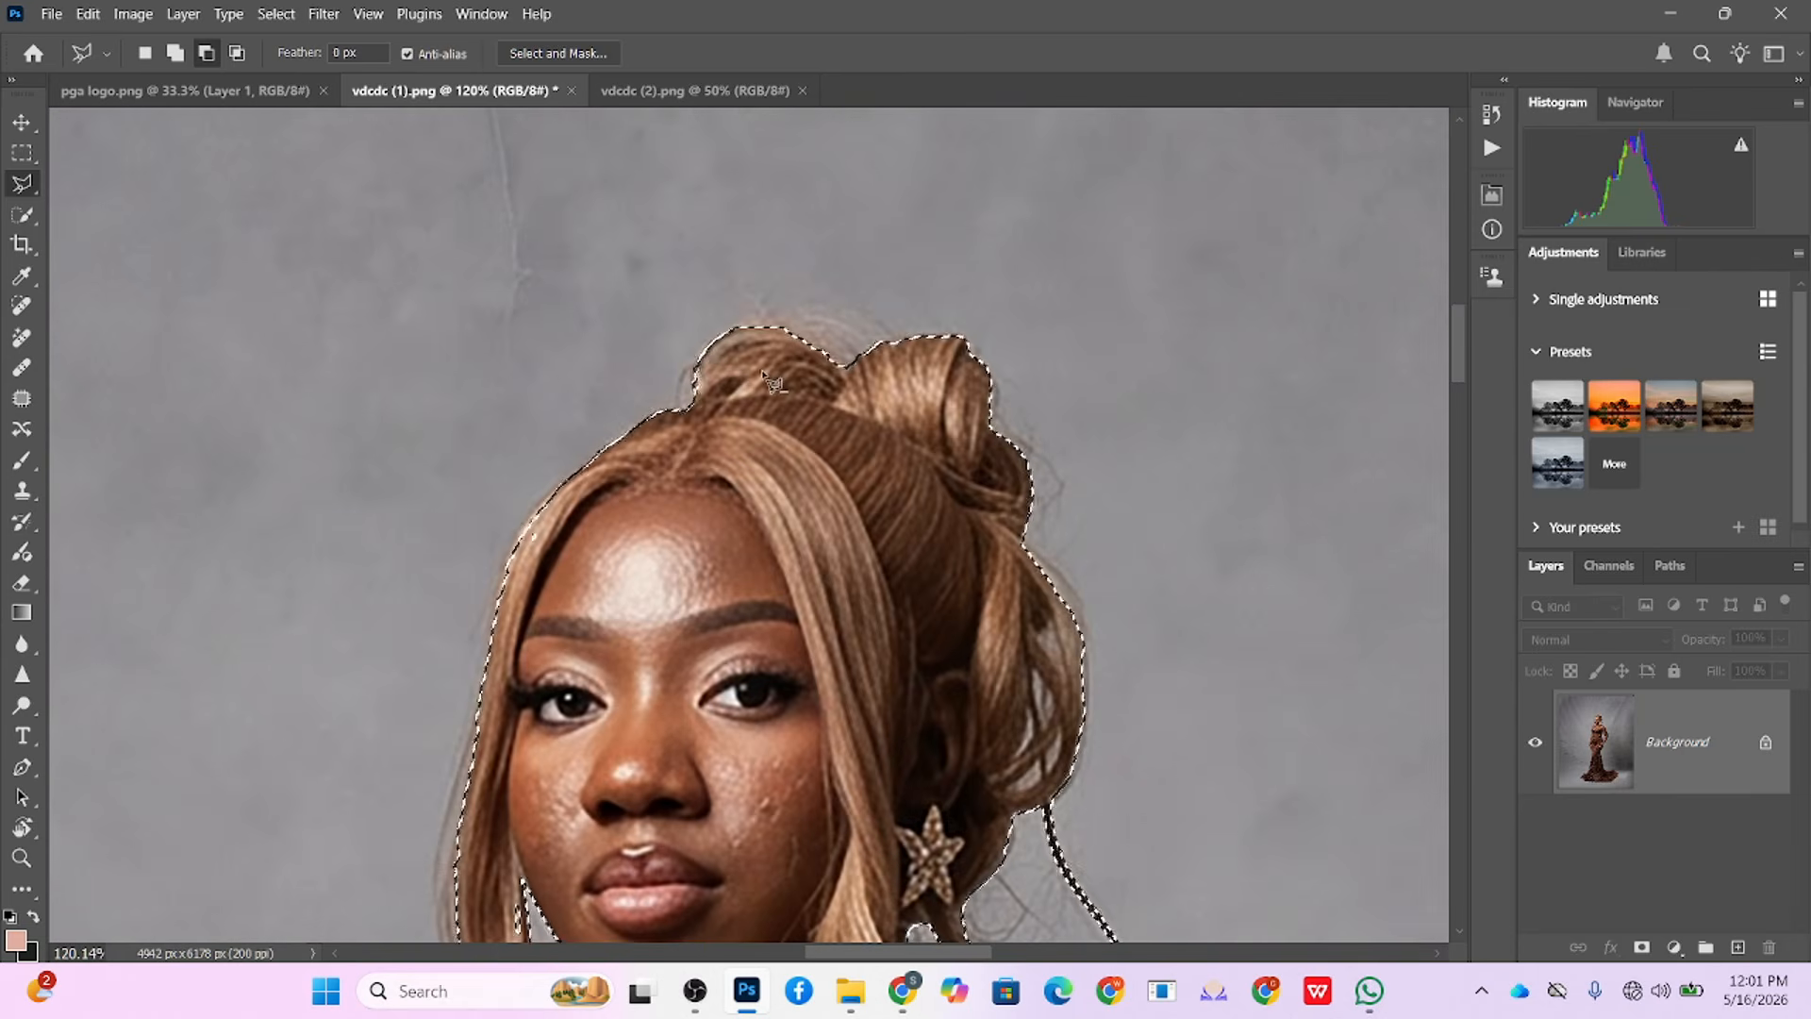
key(ctrl+0)
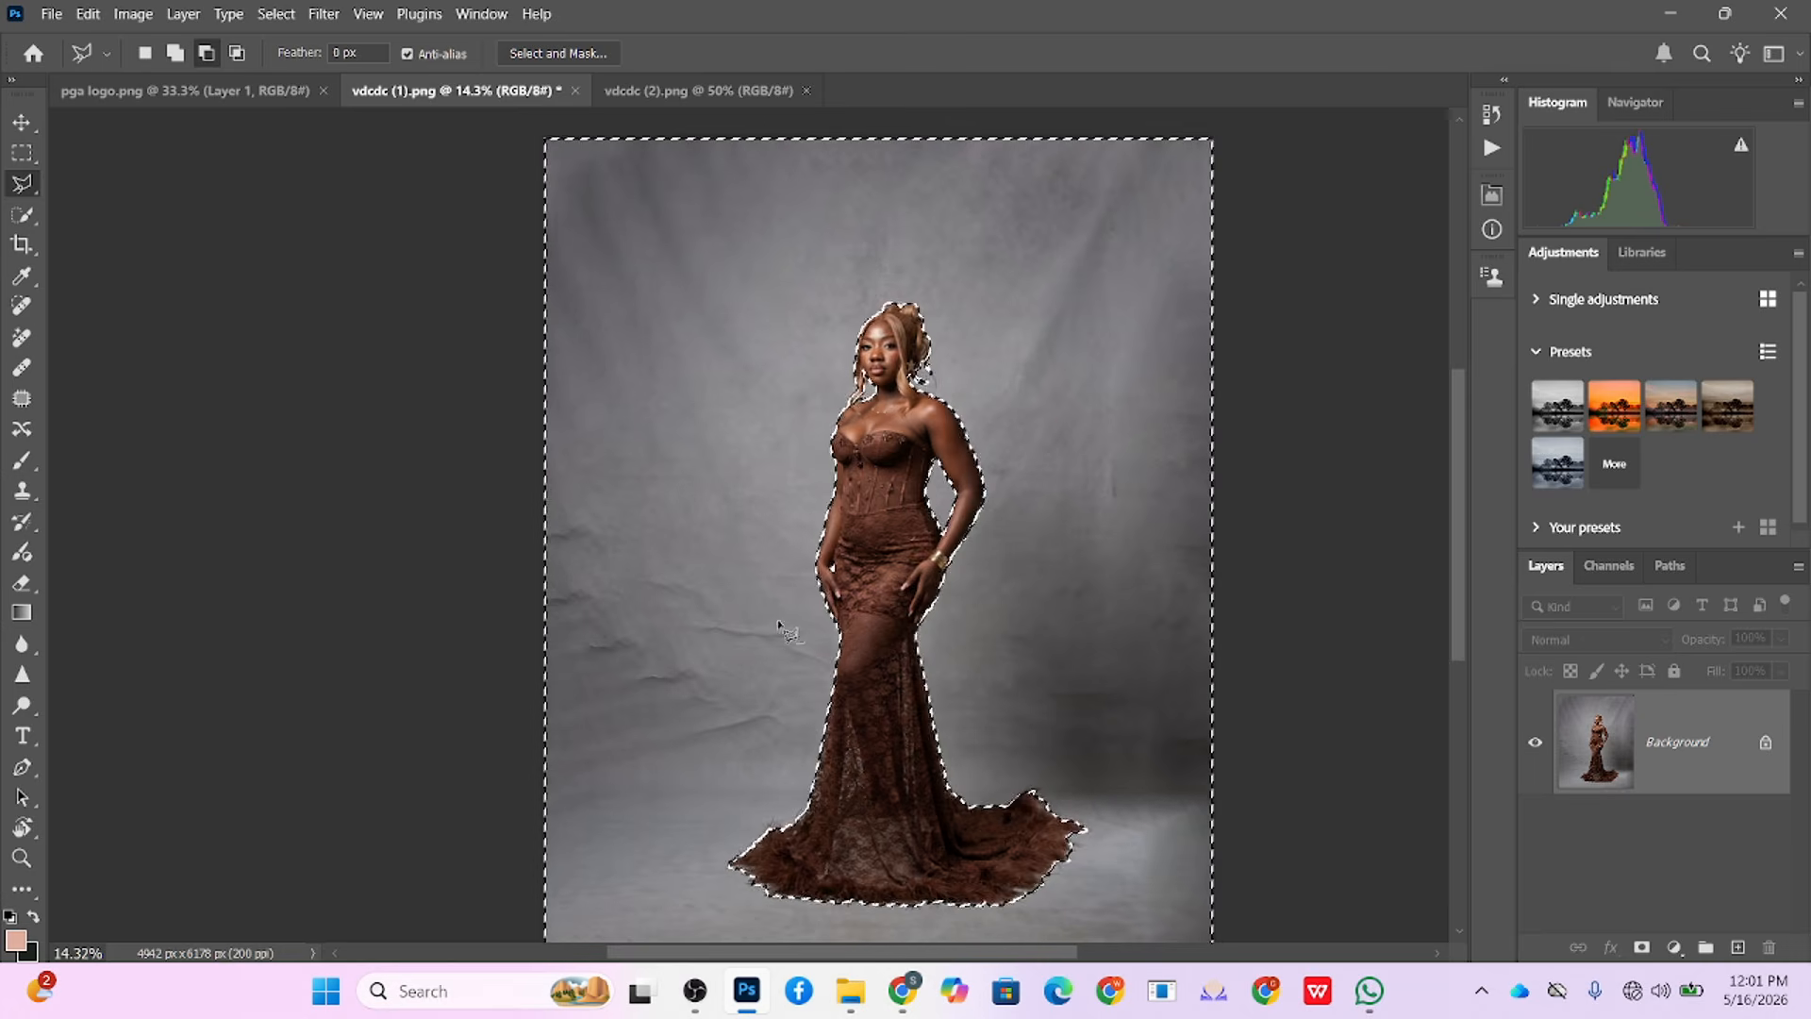
scroll(811, 809, up, 5)
scroll(825, 471, up, 8)
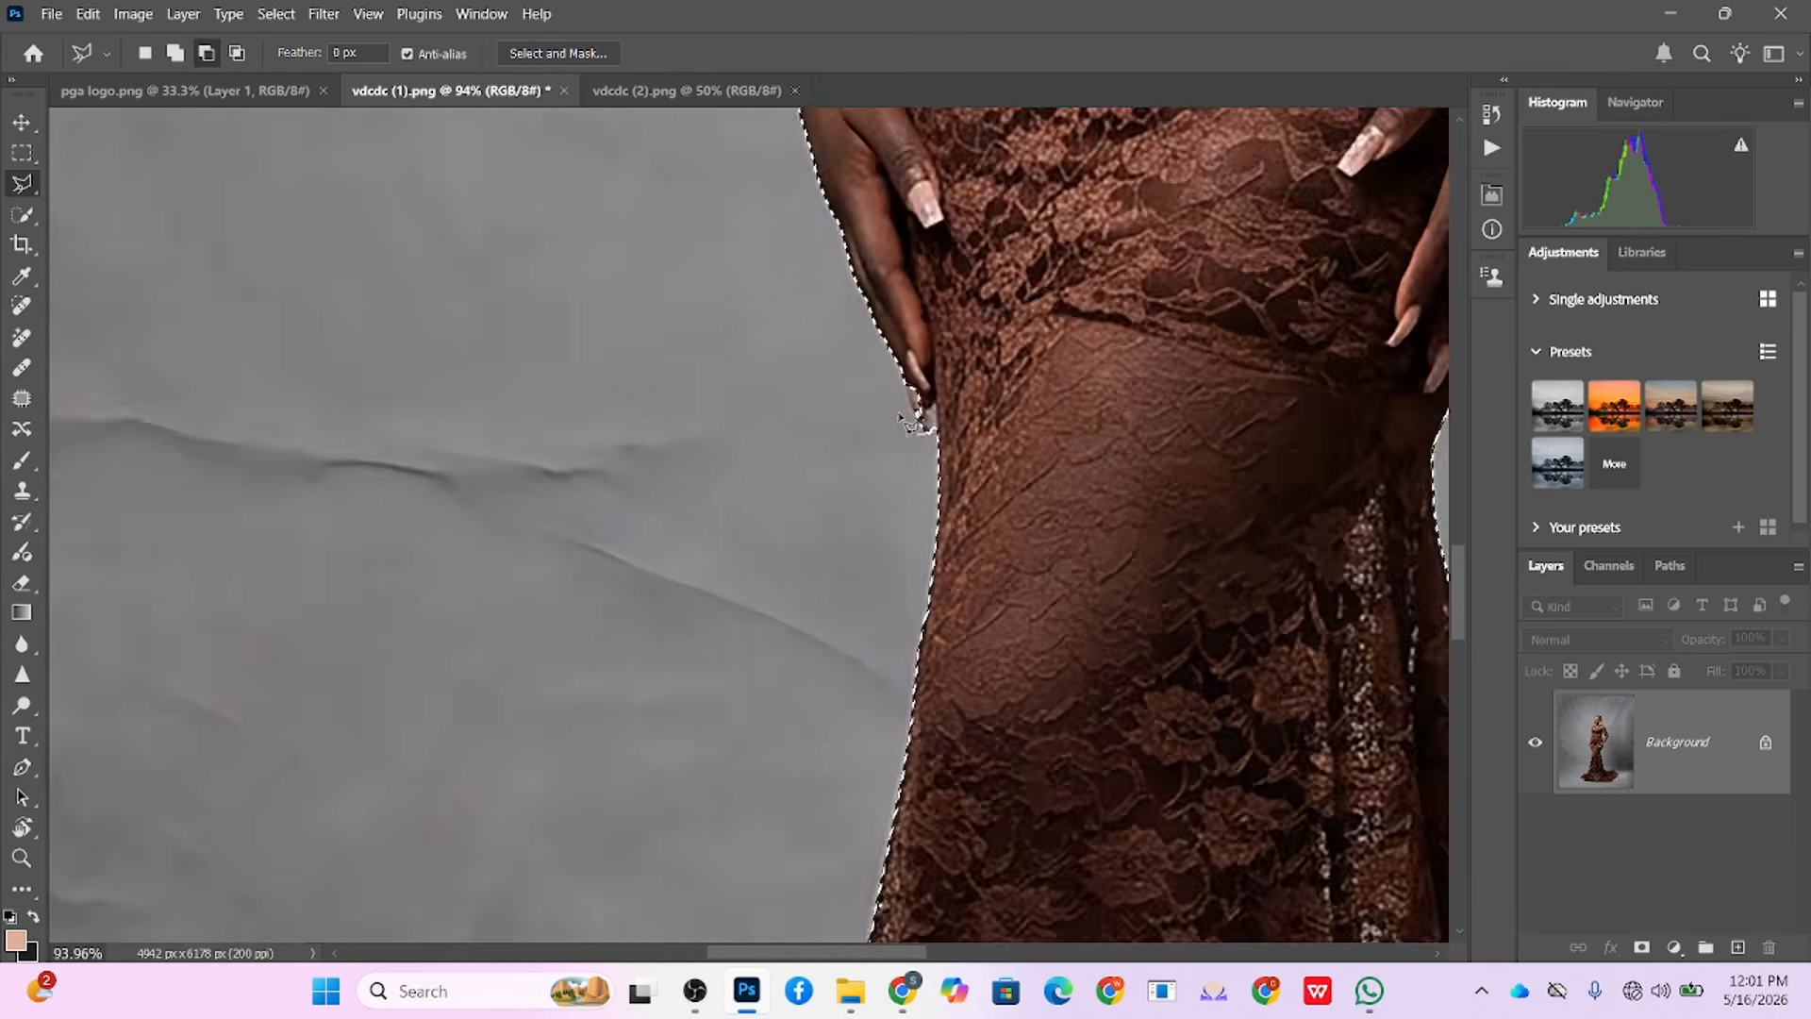
click(908, 374)
click(915, 407)
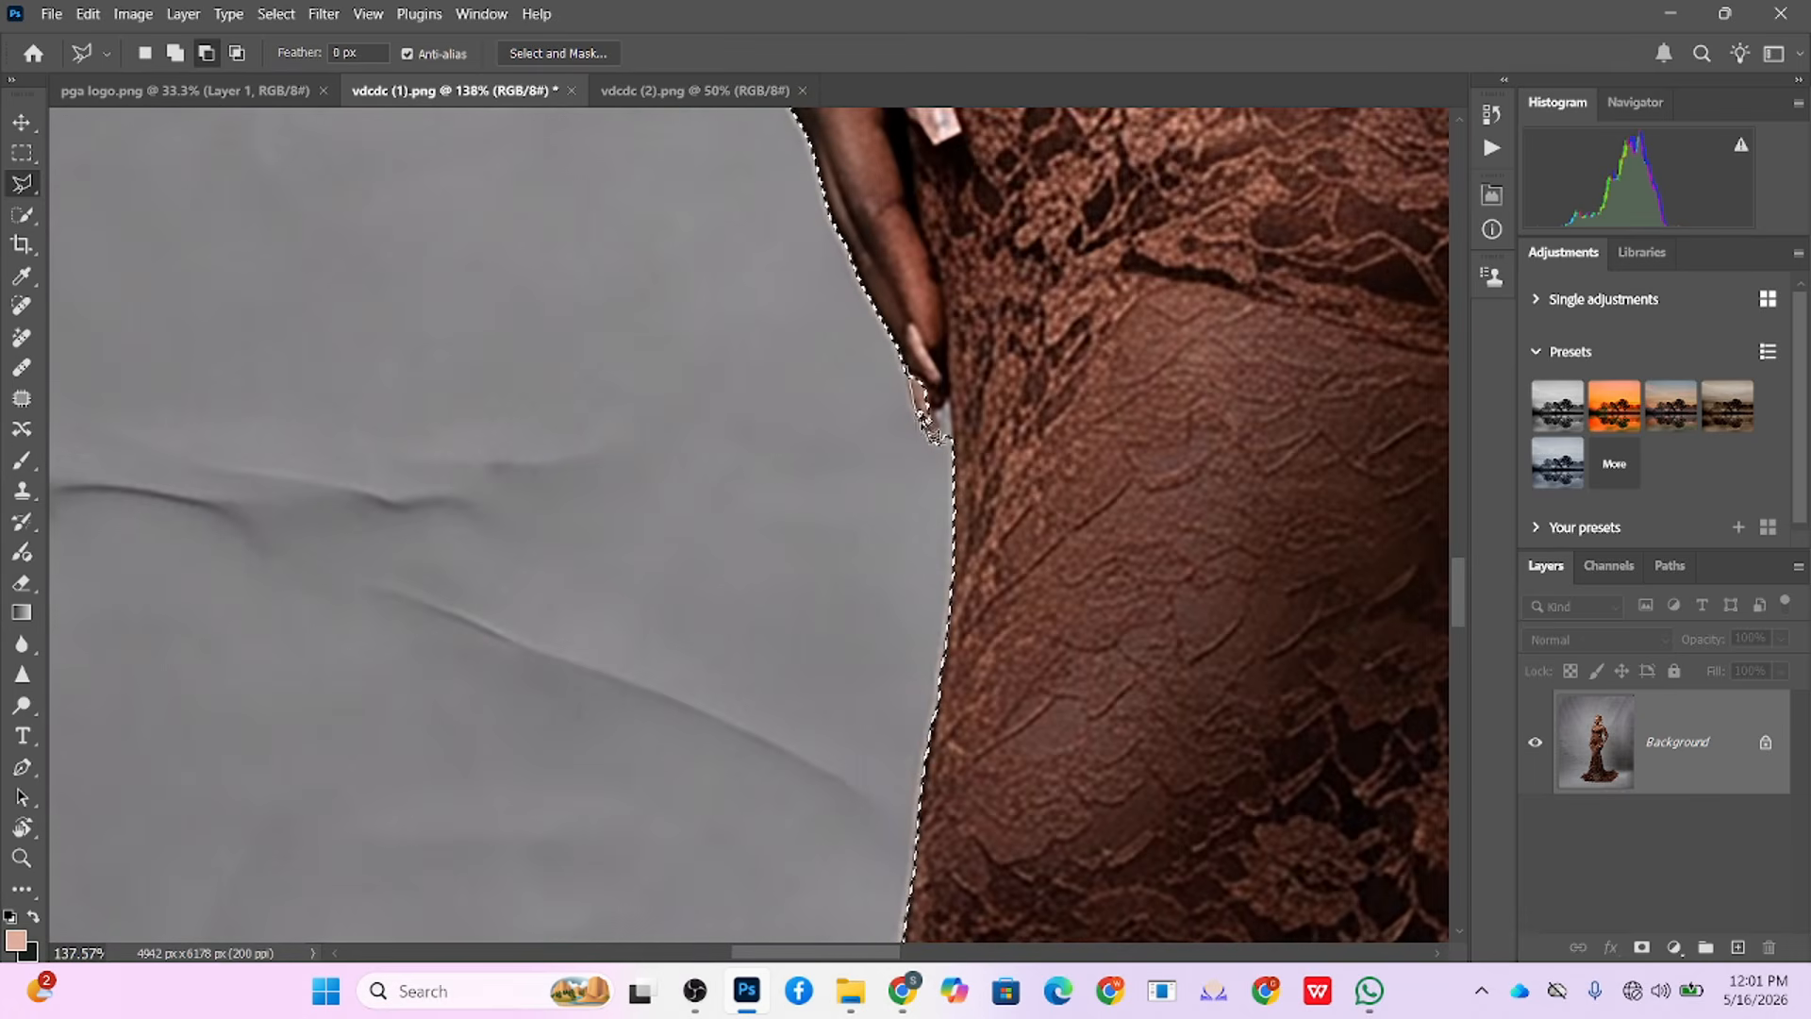
click(936, 440)
click(947, 435)
scroll(1010, 440, down, 12)
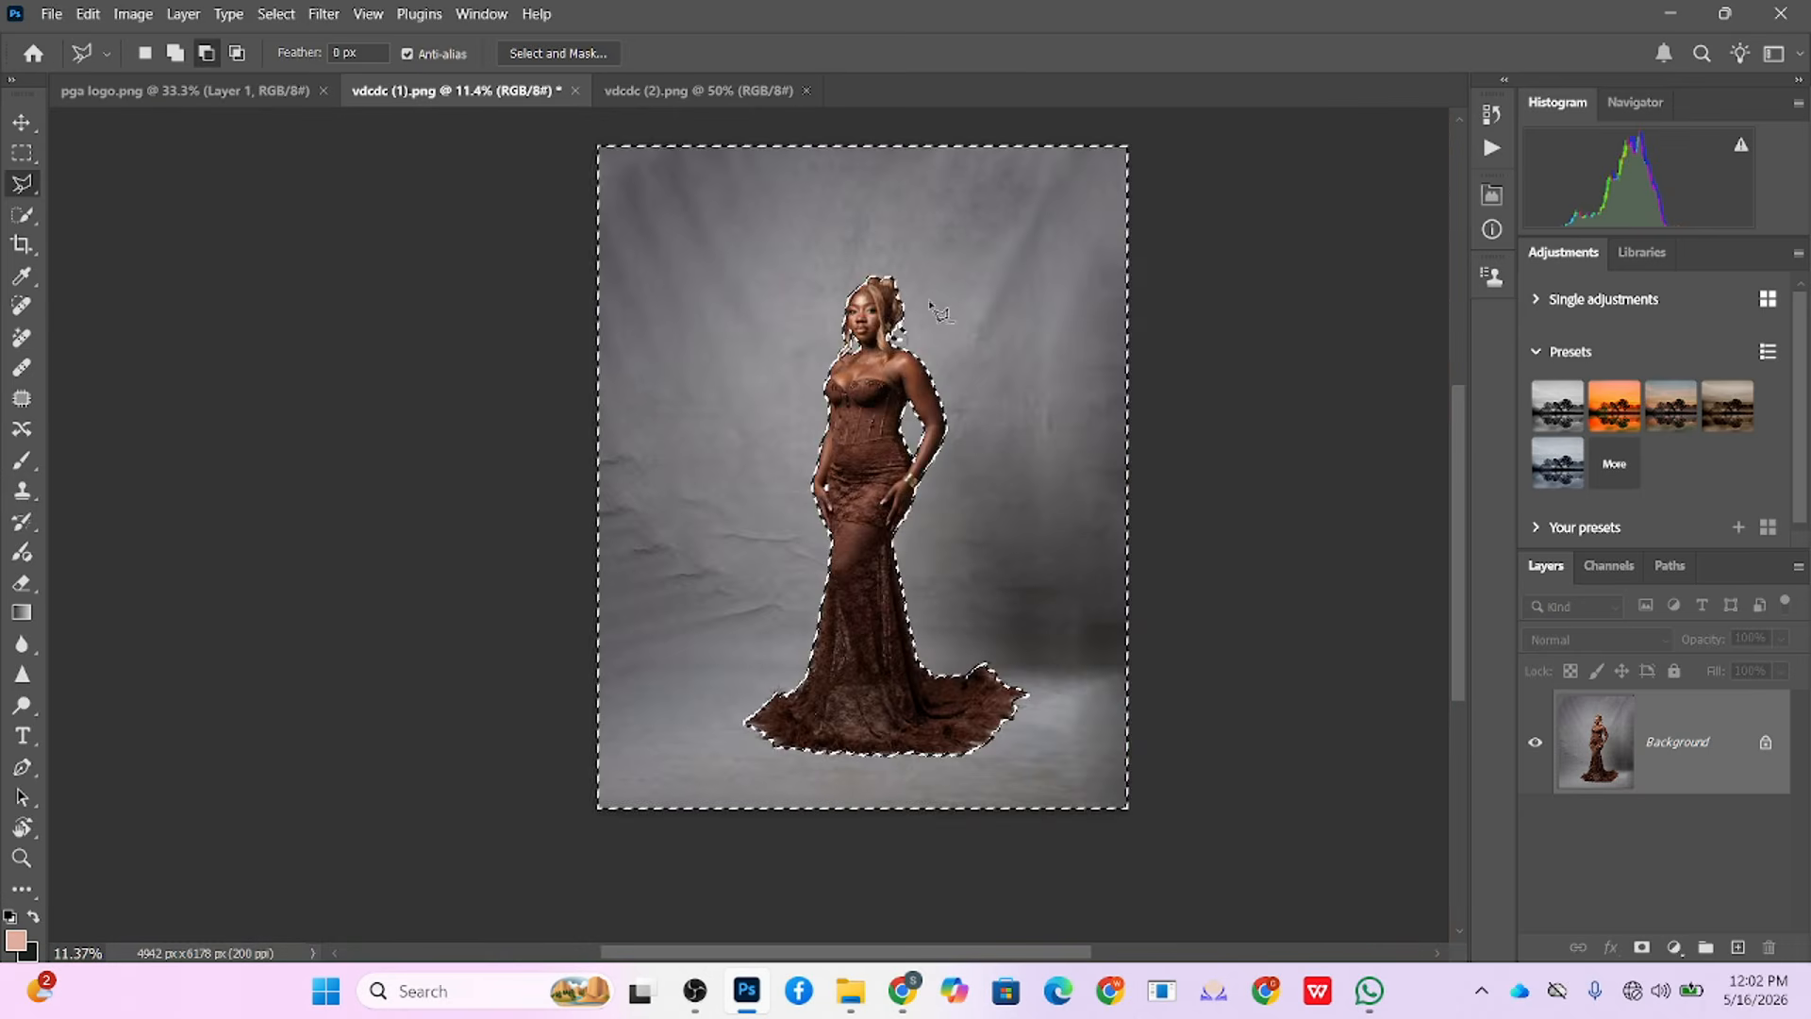
Step: Expand the backdrop selection by 3 pixels
click(276, 13)
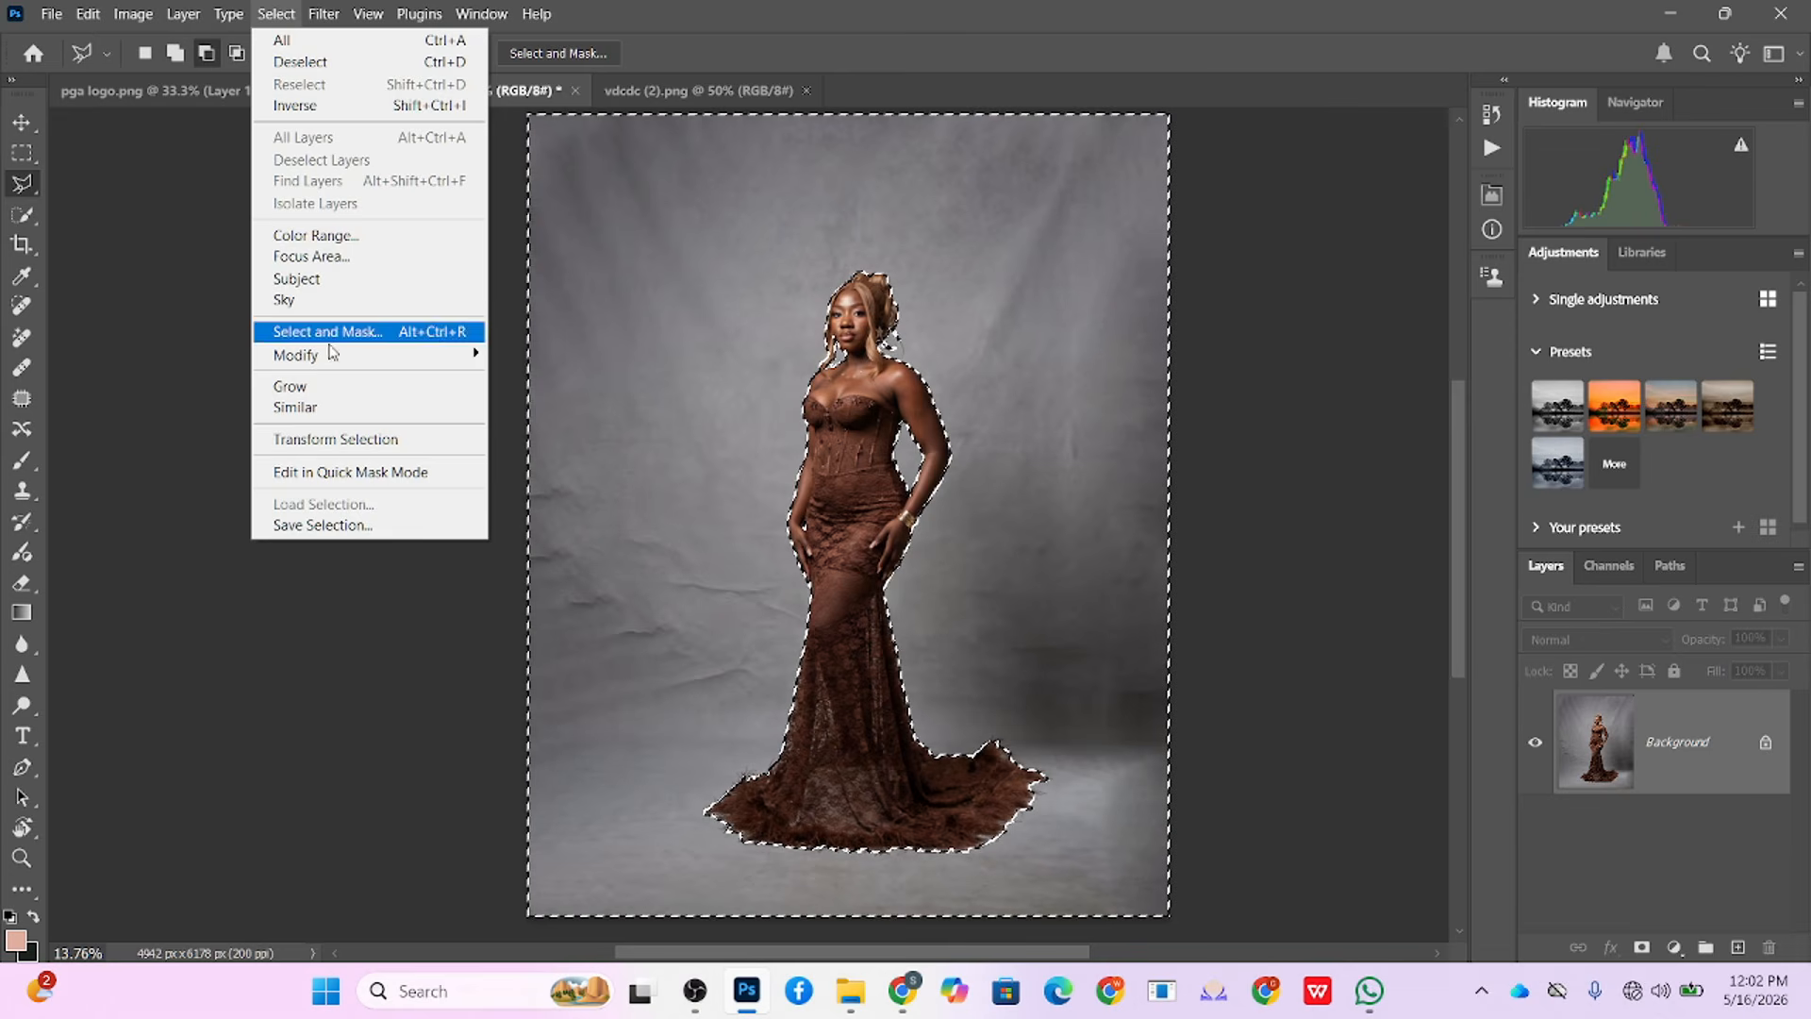
mouse_move(317, 364)
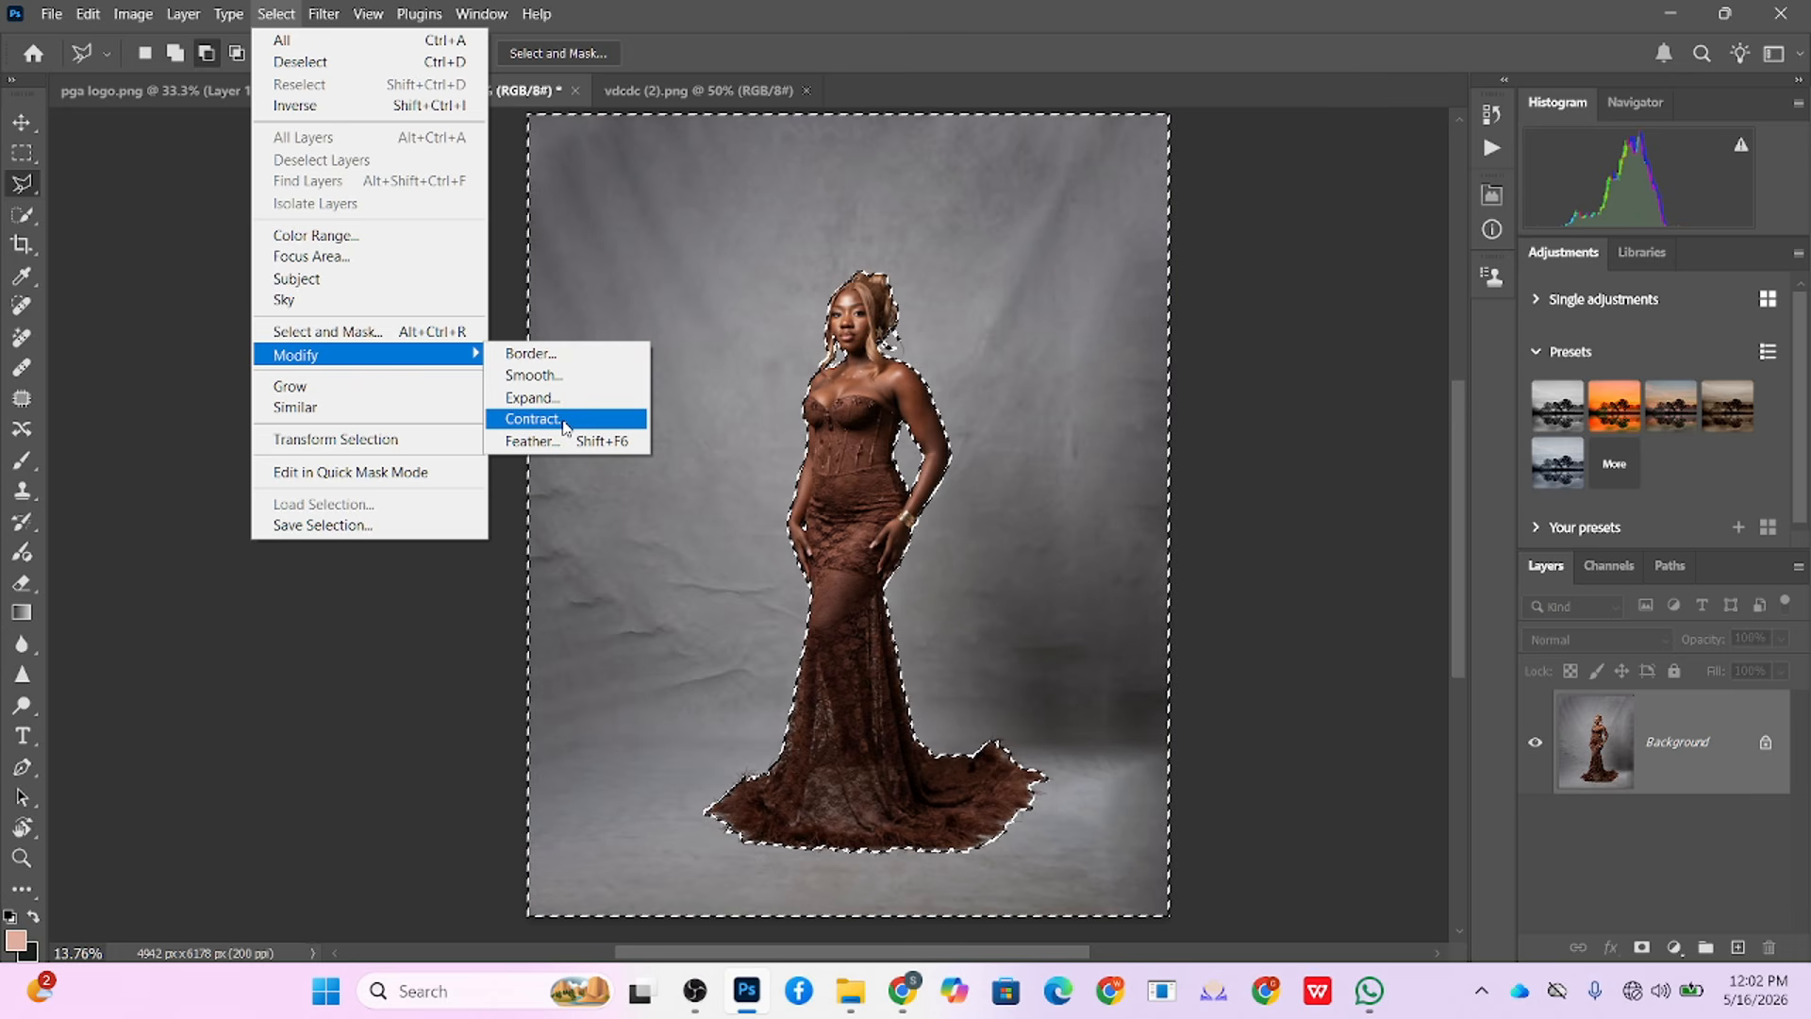
click(542, 397)
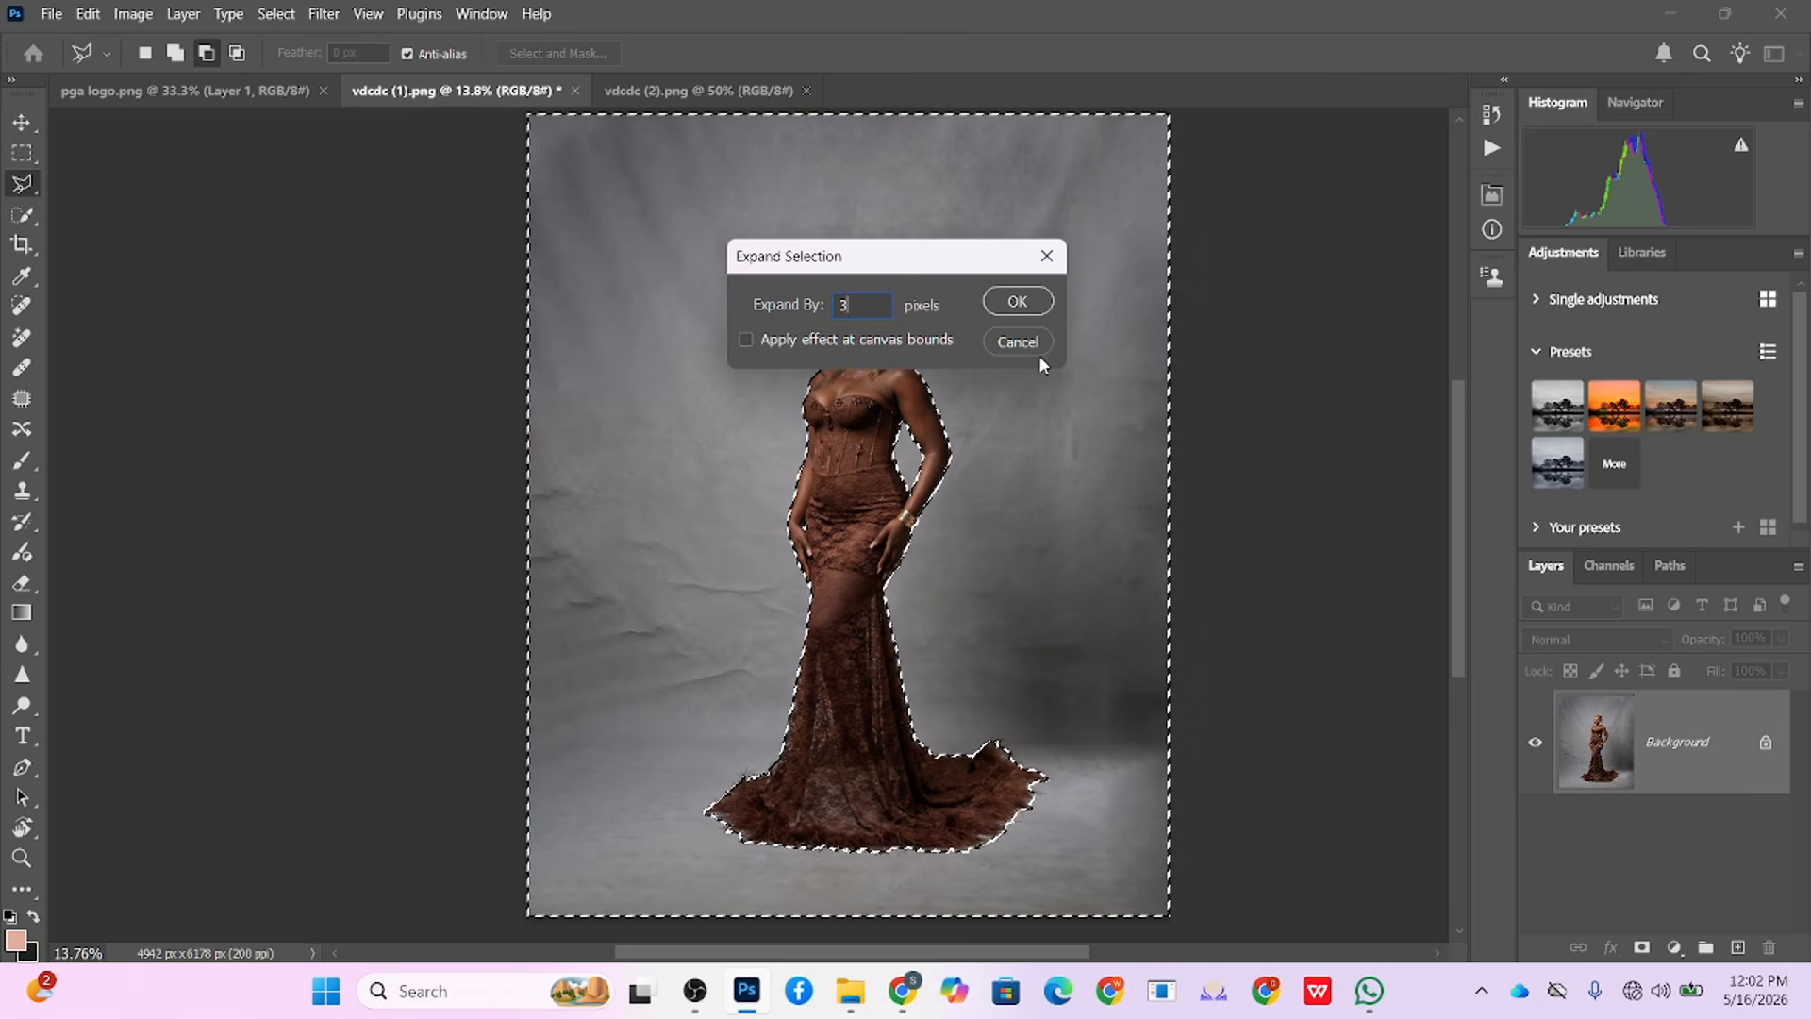
click(1037, 300)
Step: Duplicate the Background layer while keeping the backdrop selection active
scroll(891, 507, up, 3)
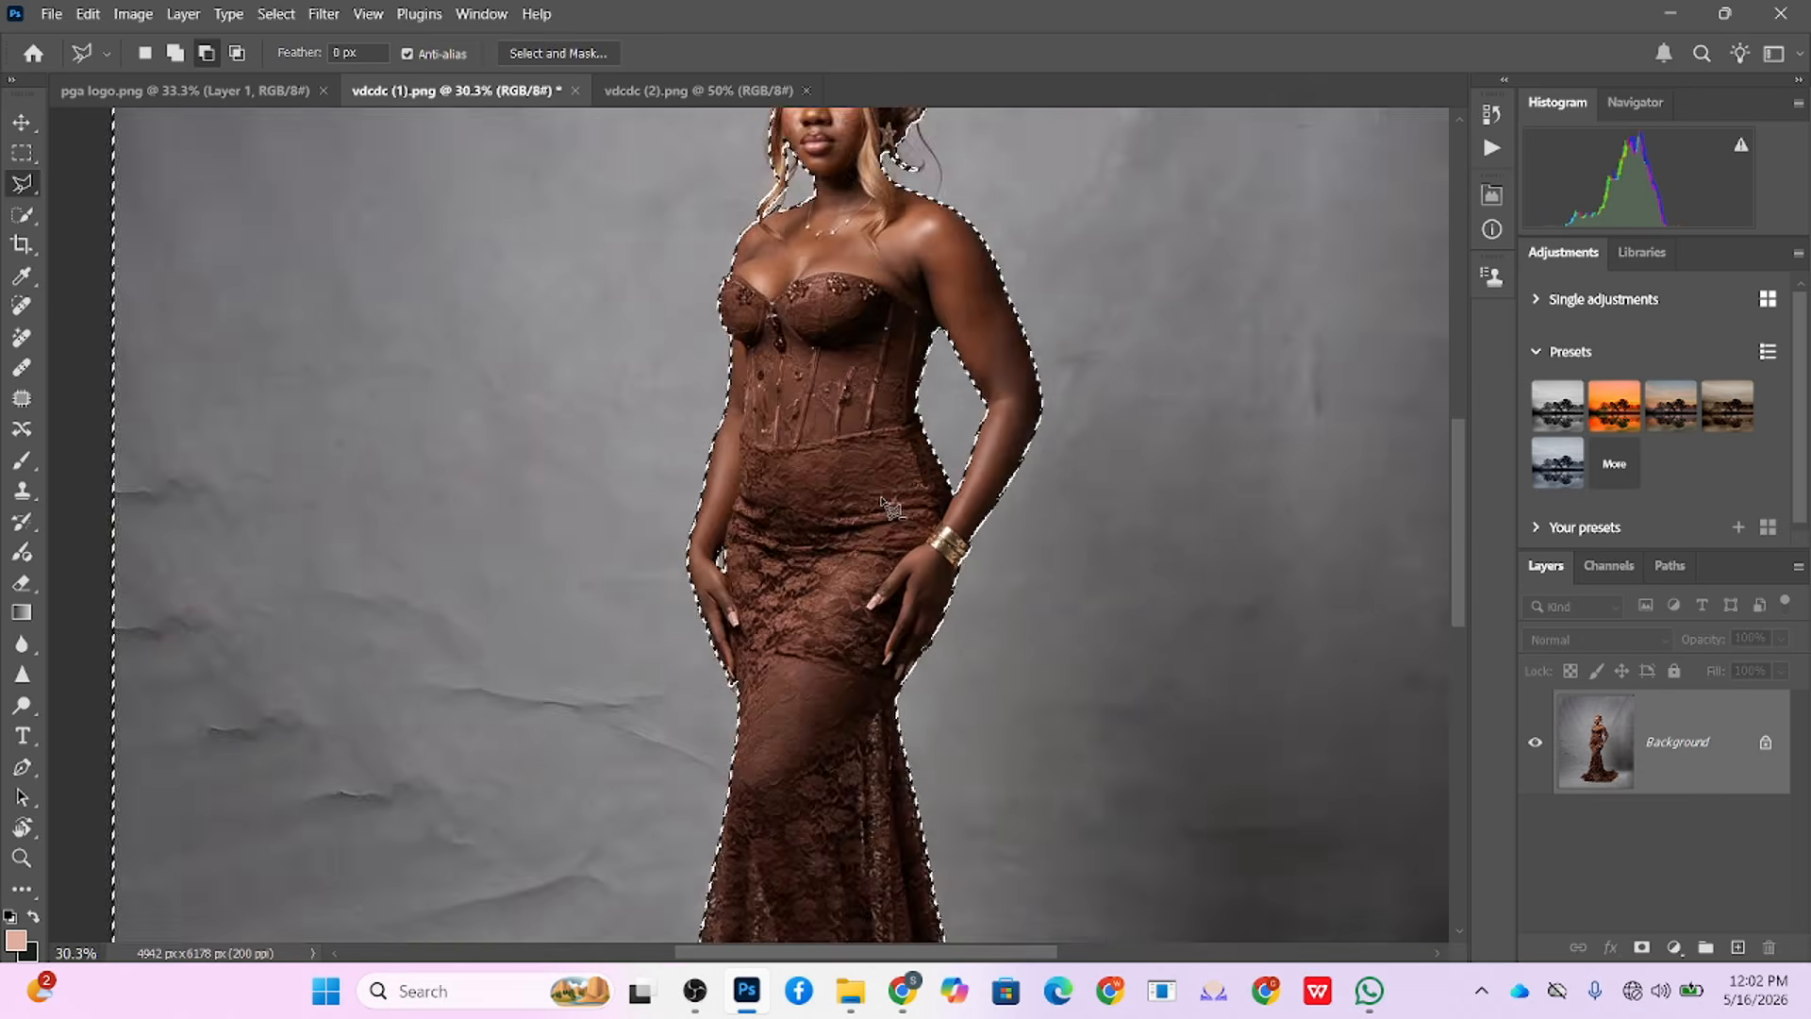
scroll(891, 507, up, 4)
scroll(910, 520, down, 3)
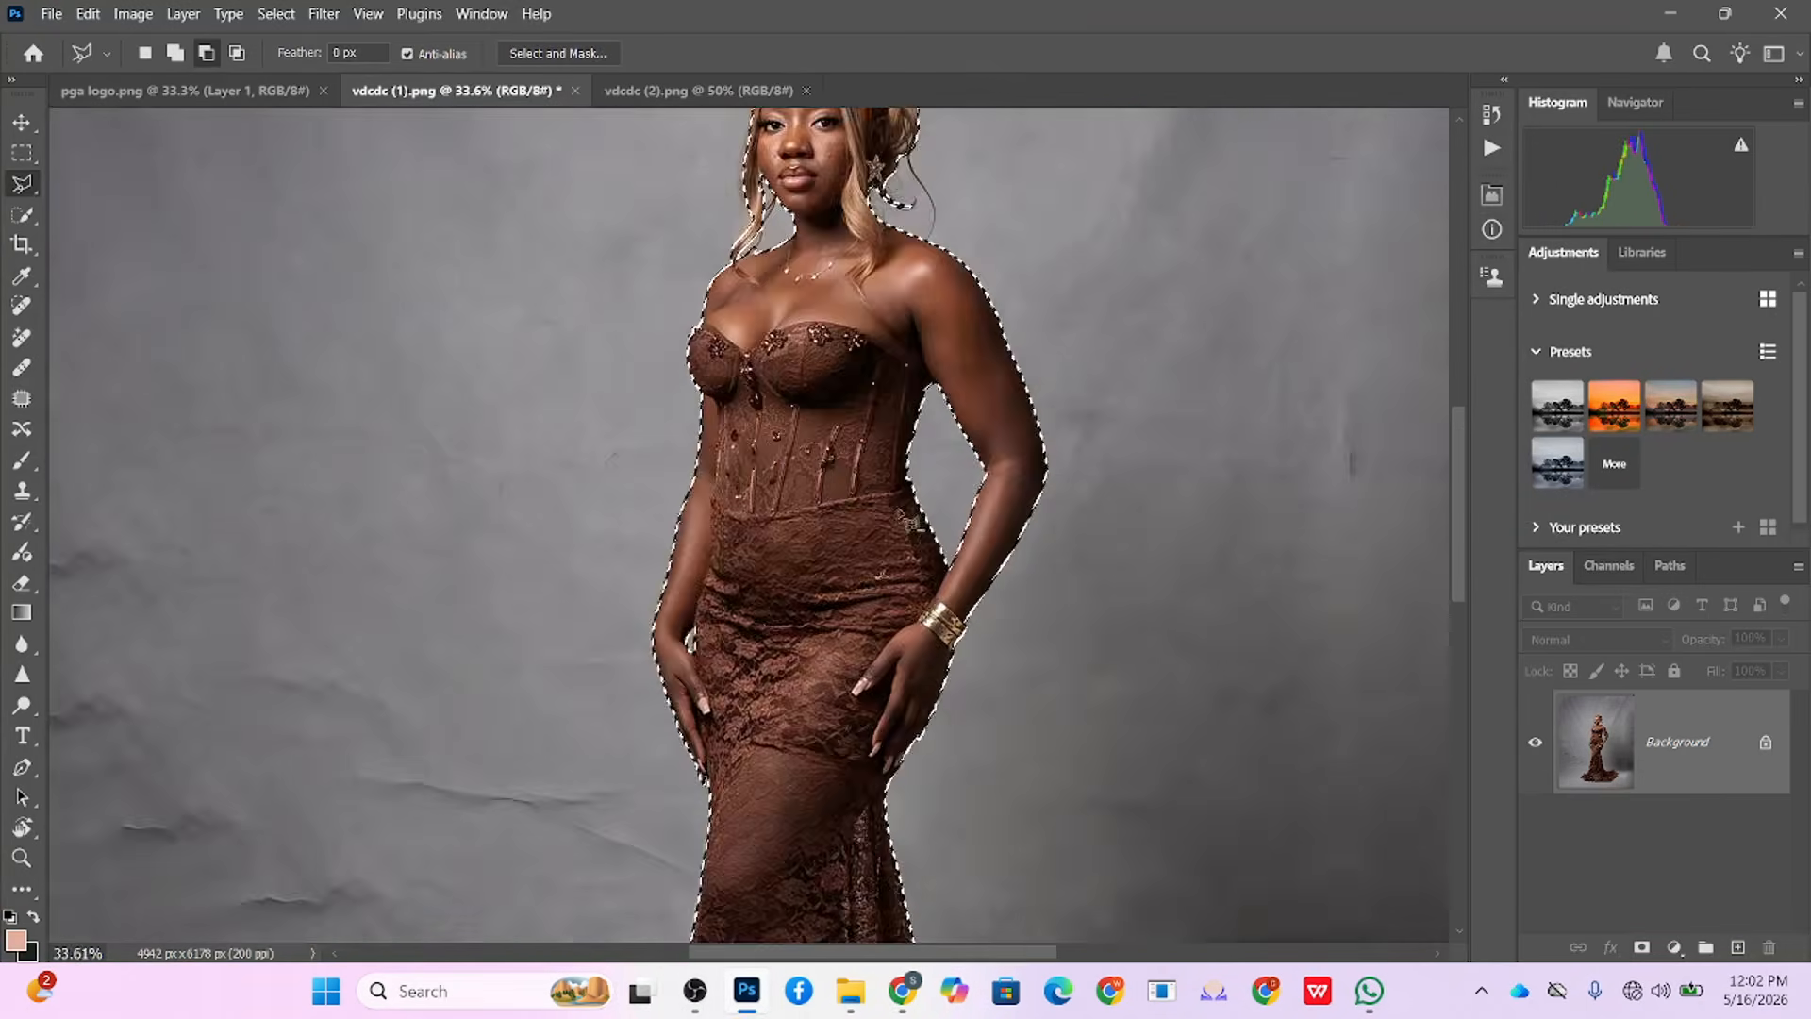
scroll(891, 509, down, 5)
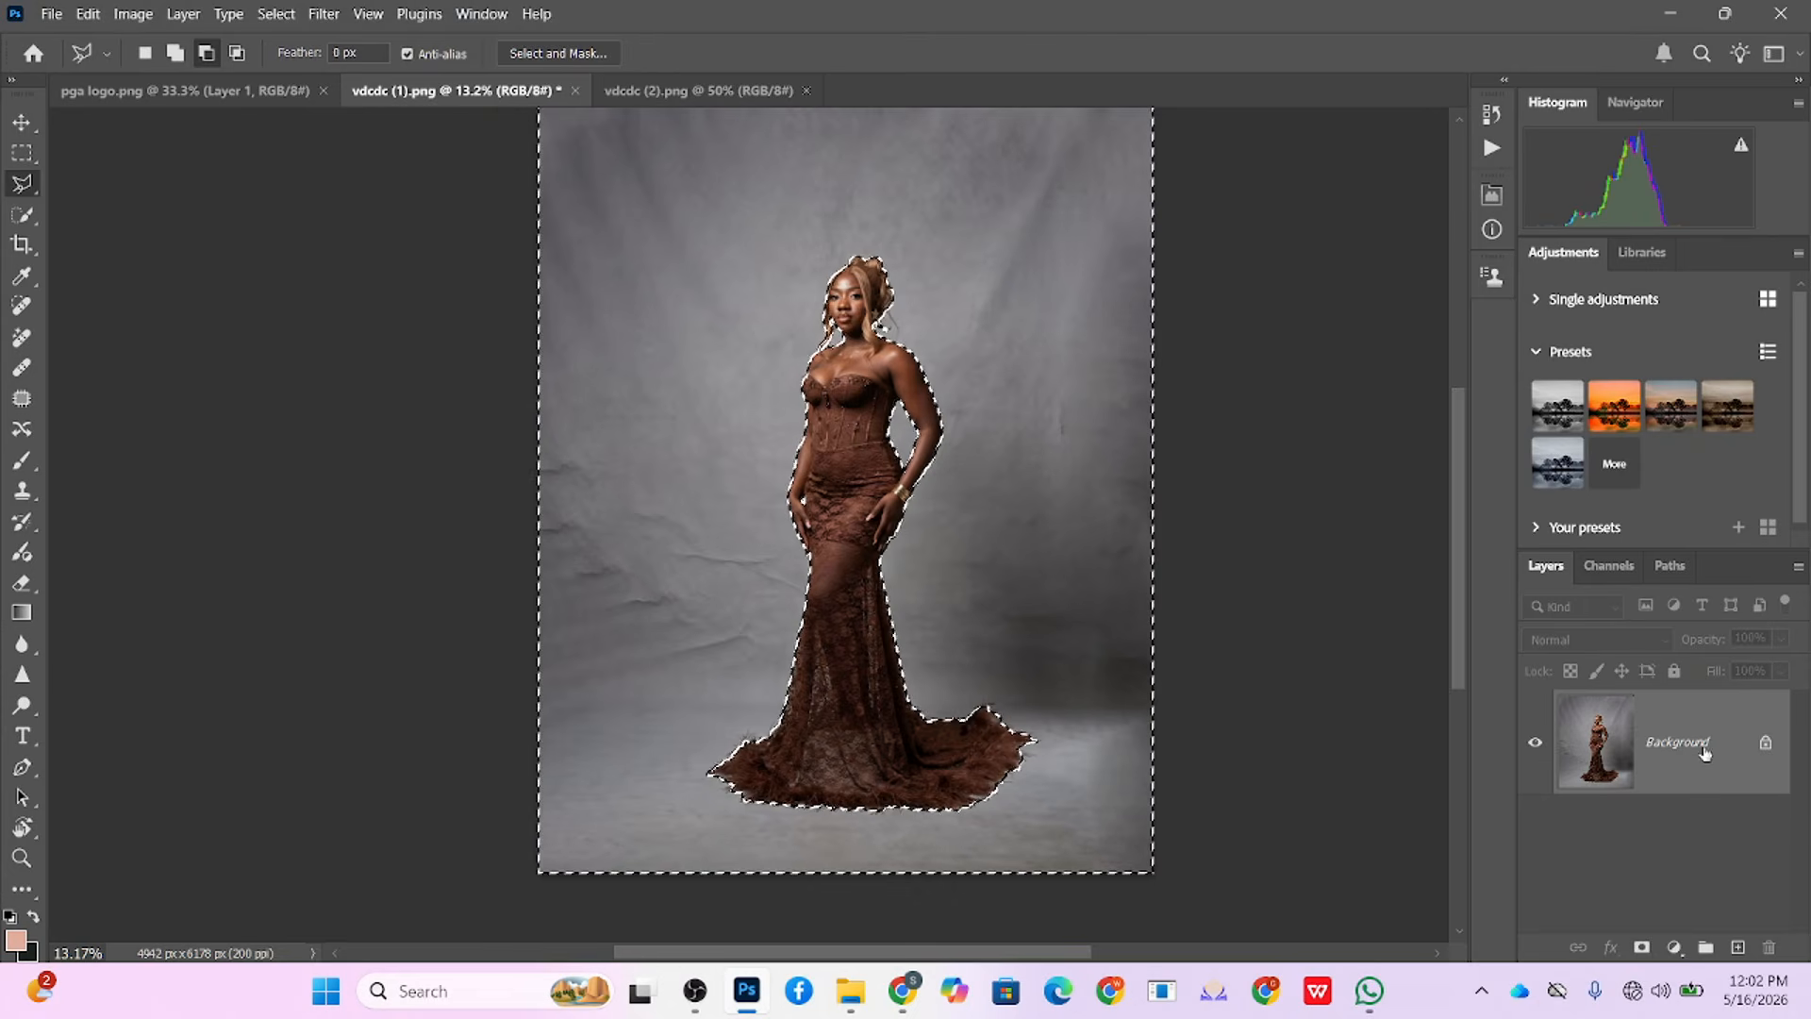
drag(1705, 752, 1737, 947)
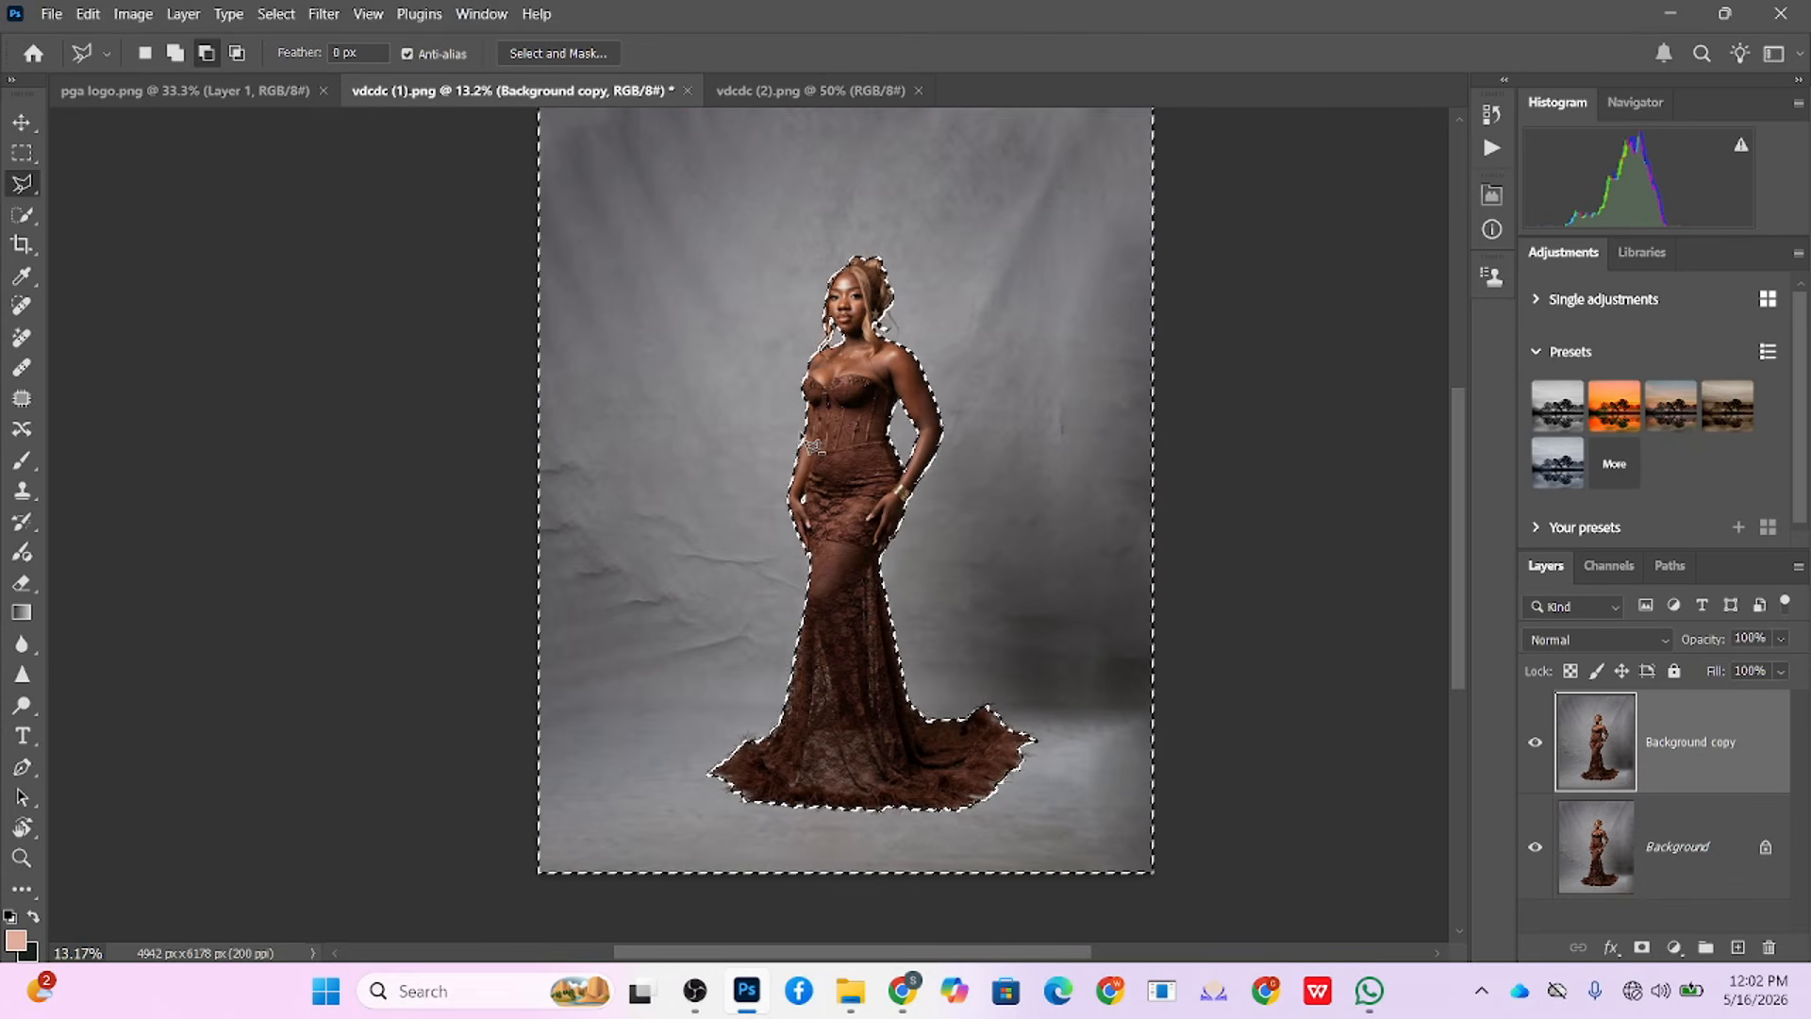
Step: Add a layer mask to the Background copy layer from the active backdrop selection
right_click(804, 431)
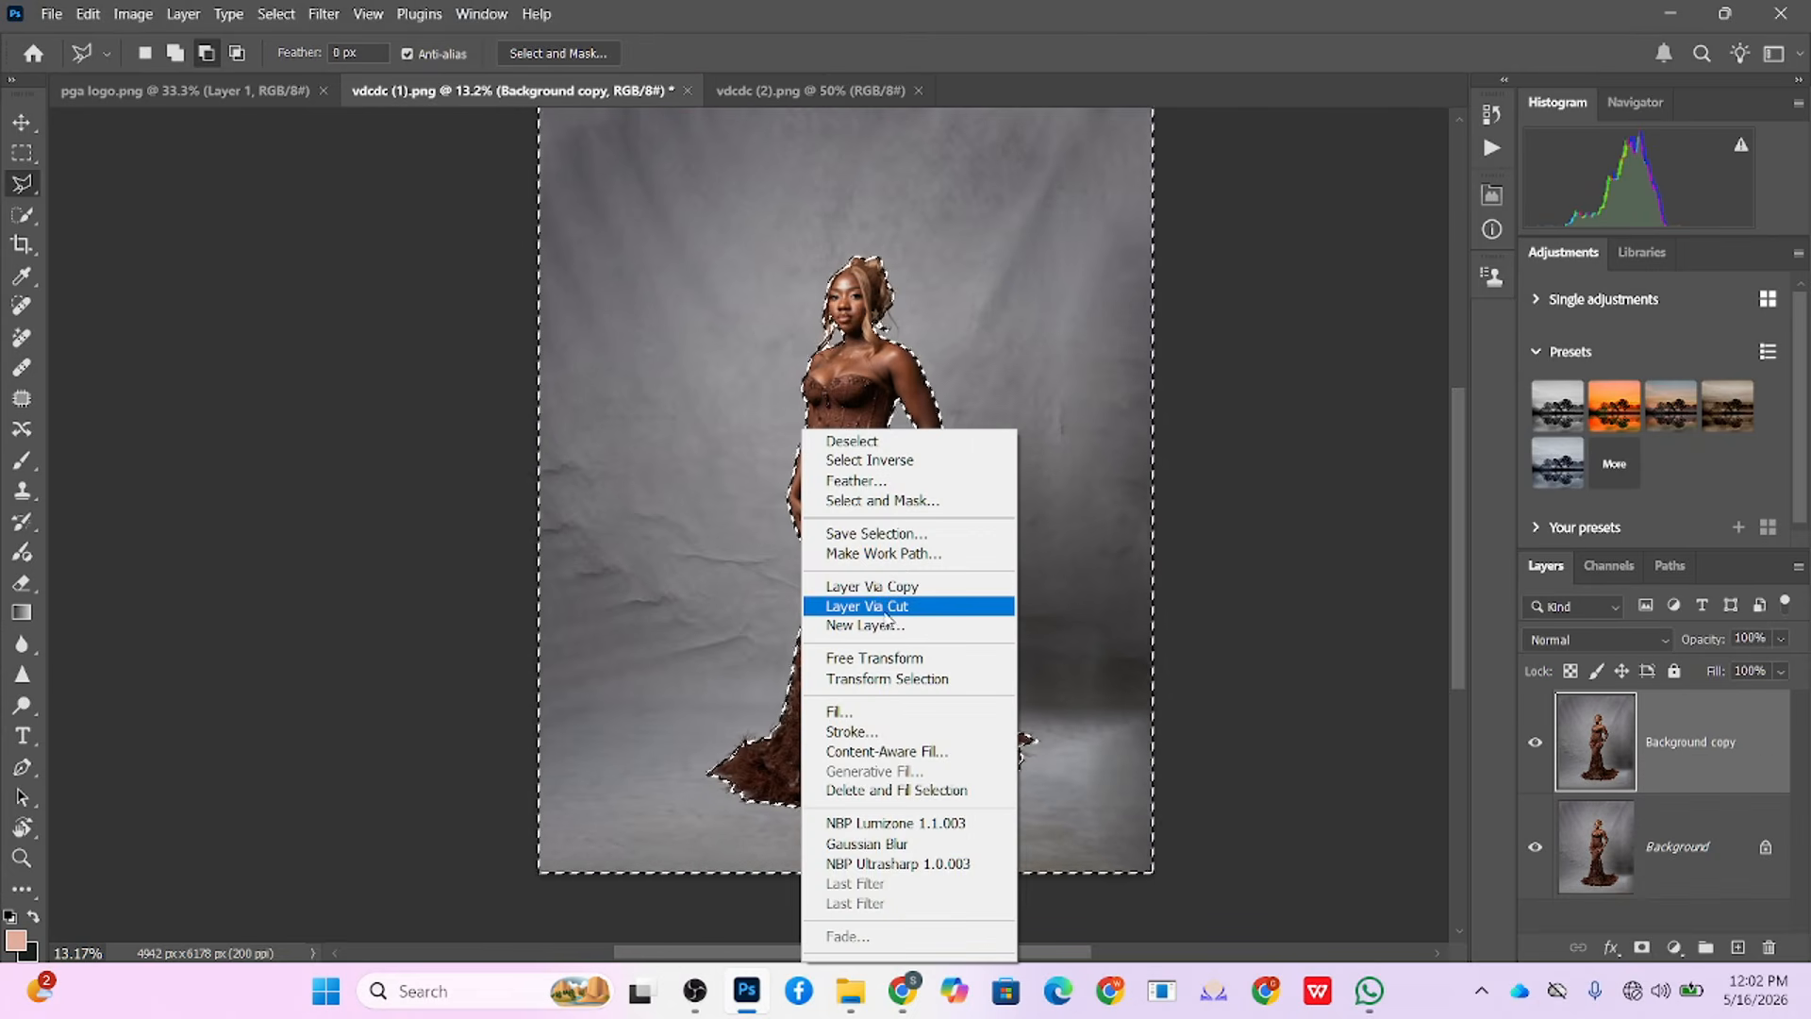
click(1266, 717)
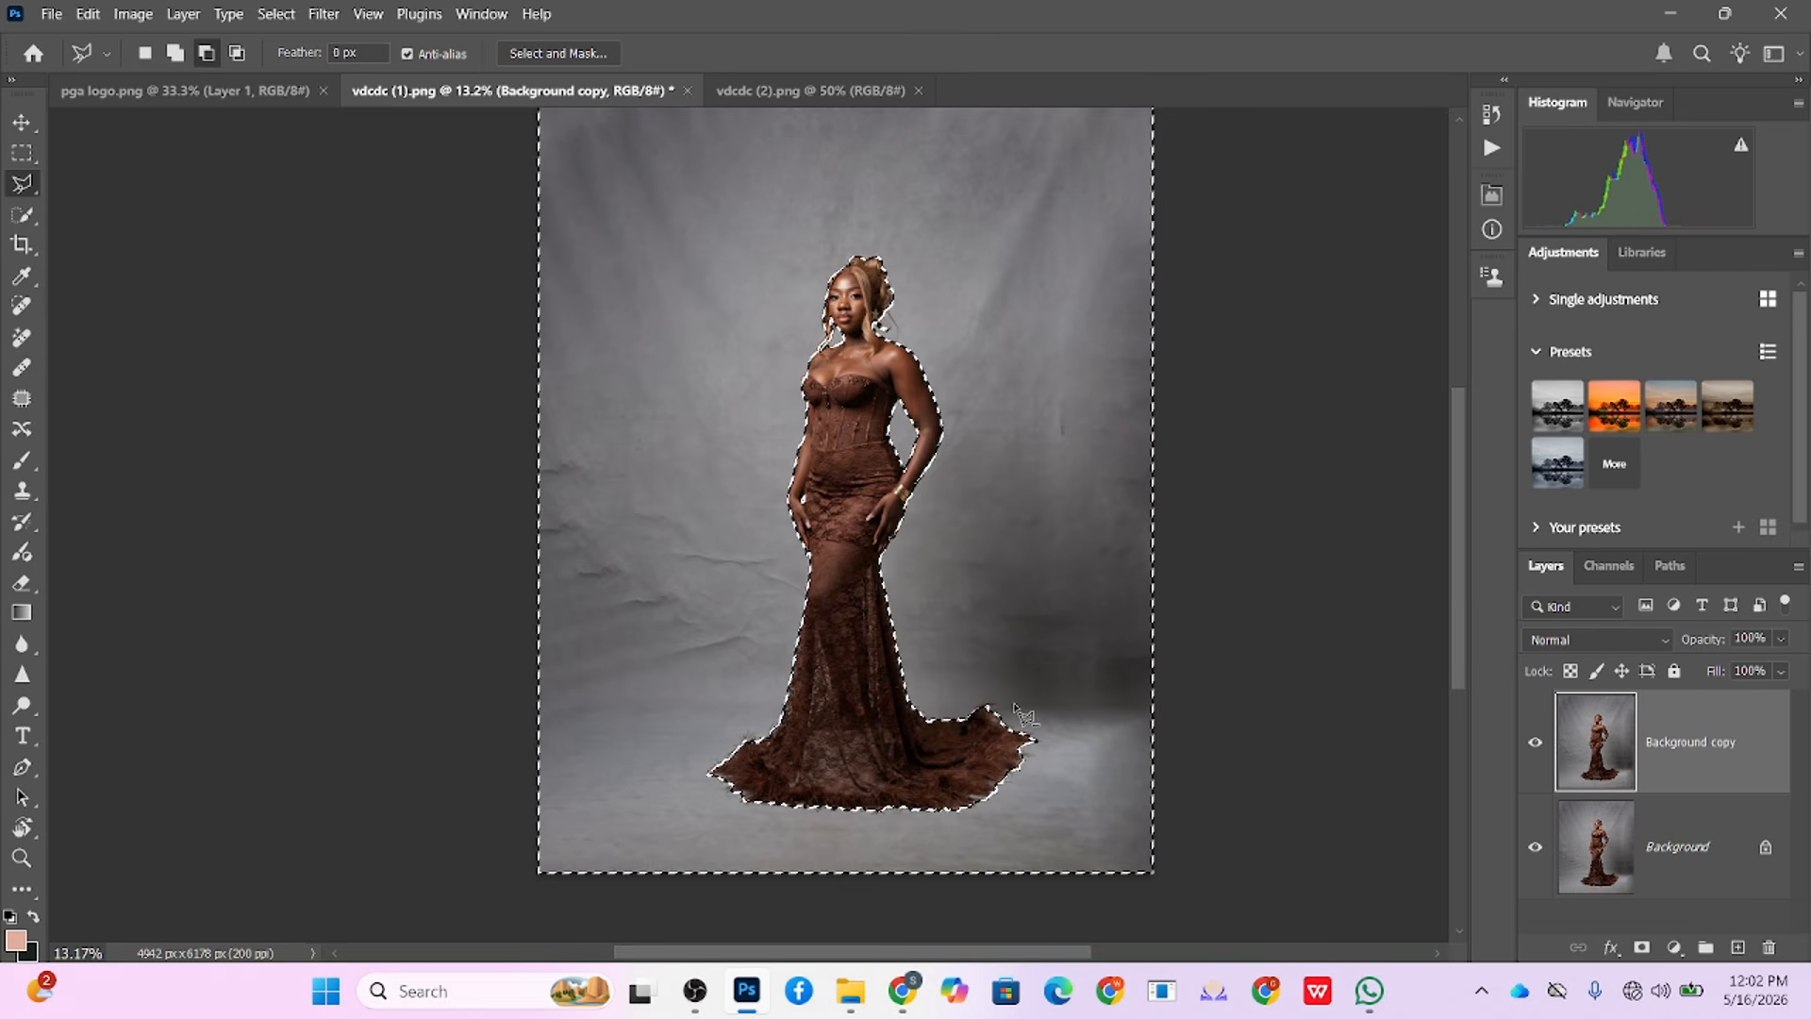
drag(947, 603, 908, 655)
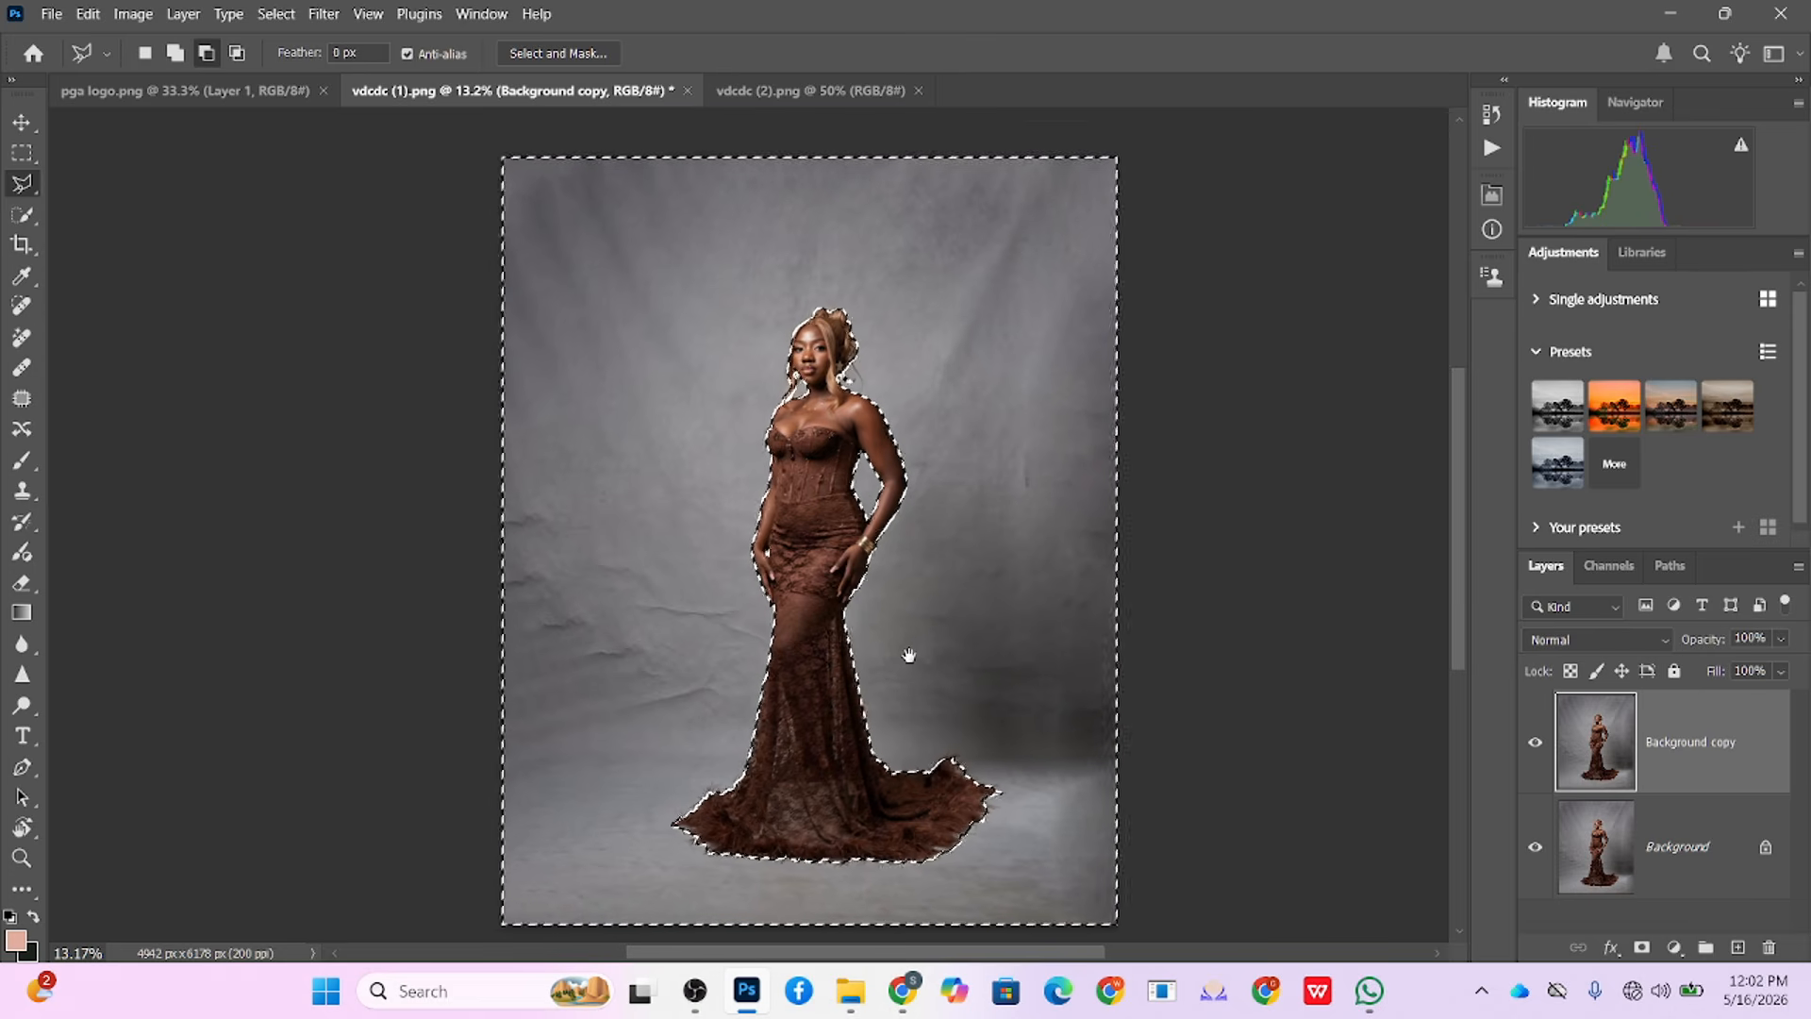
click(1641, 948)
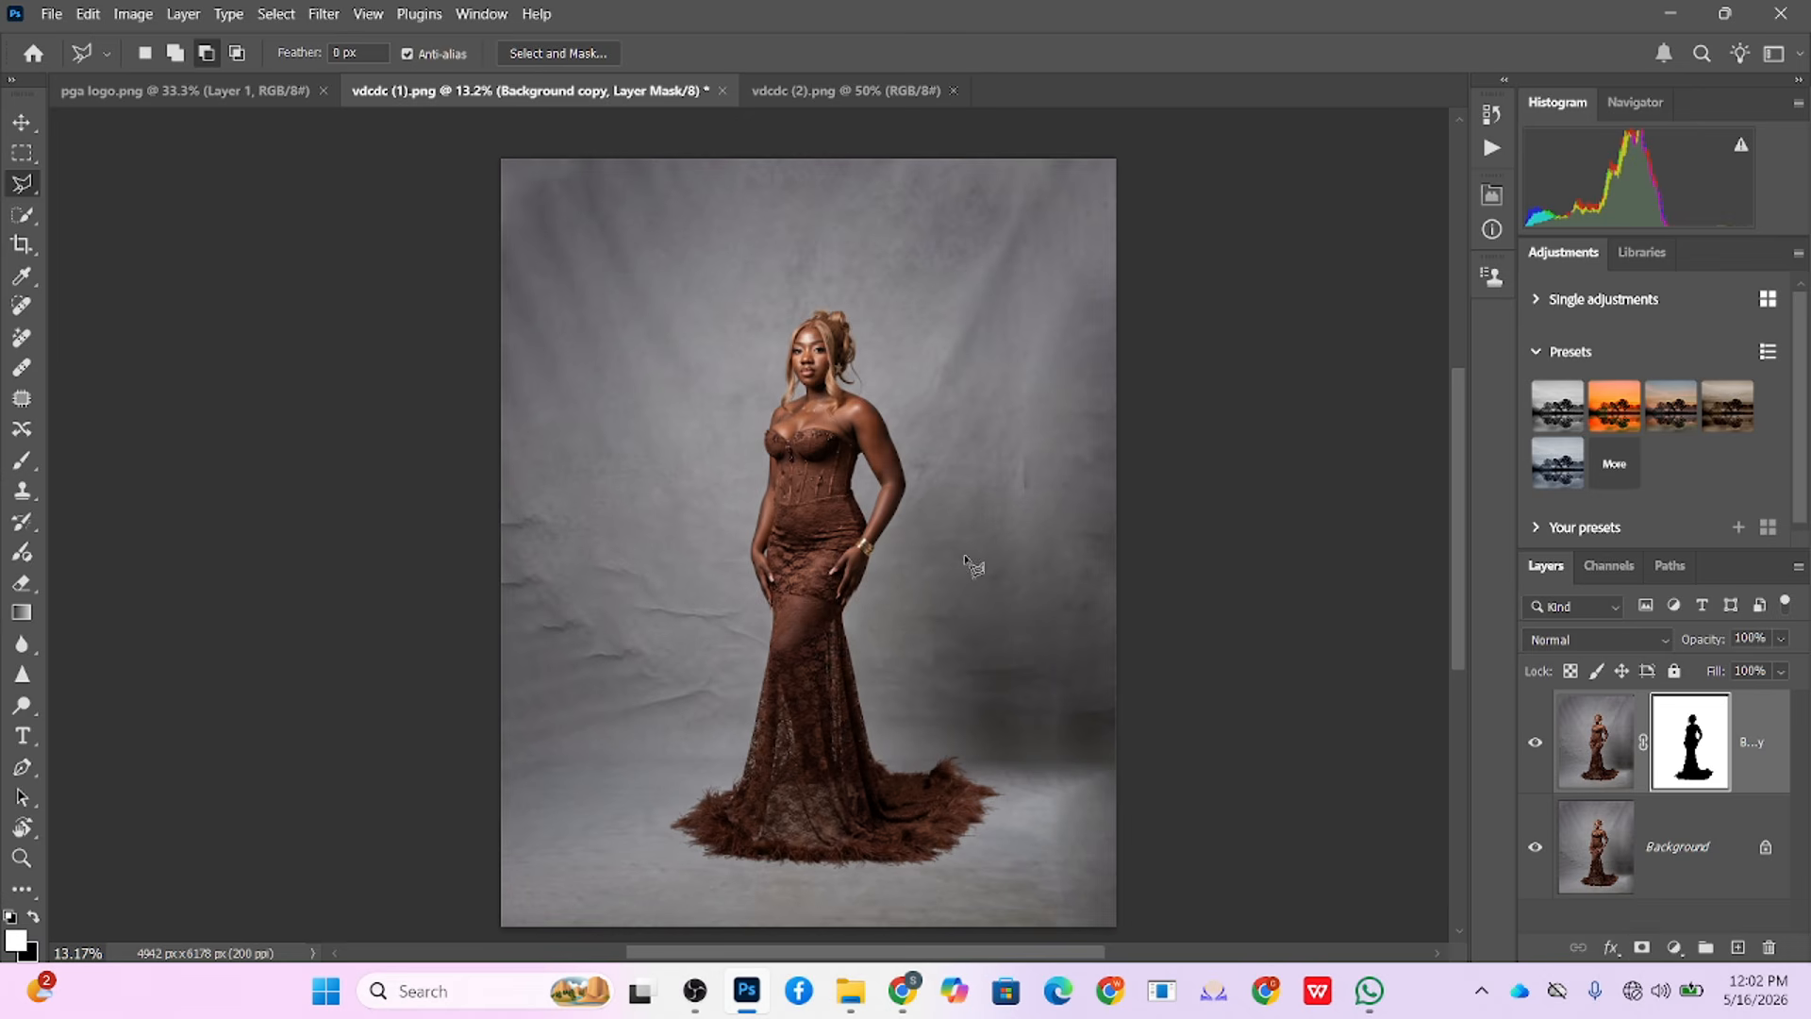
Step: Duplicate the original Background layer and select the woman by loading the Background copy mask as a selection and inverting it
ctrl+click(1693, 759)
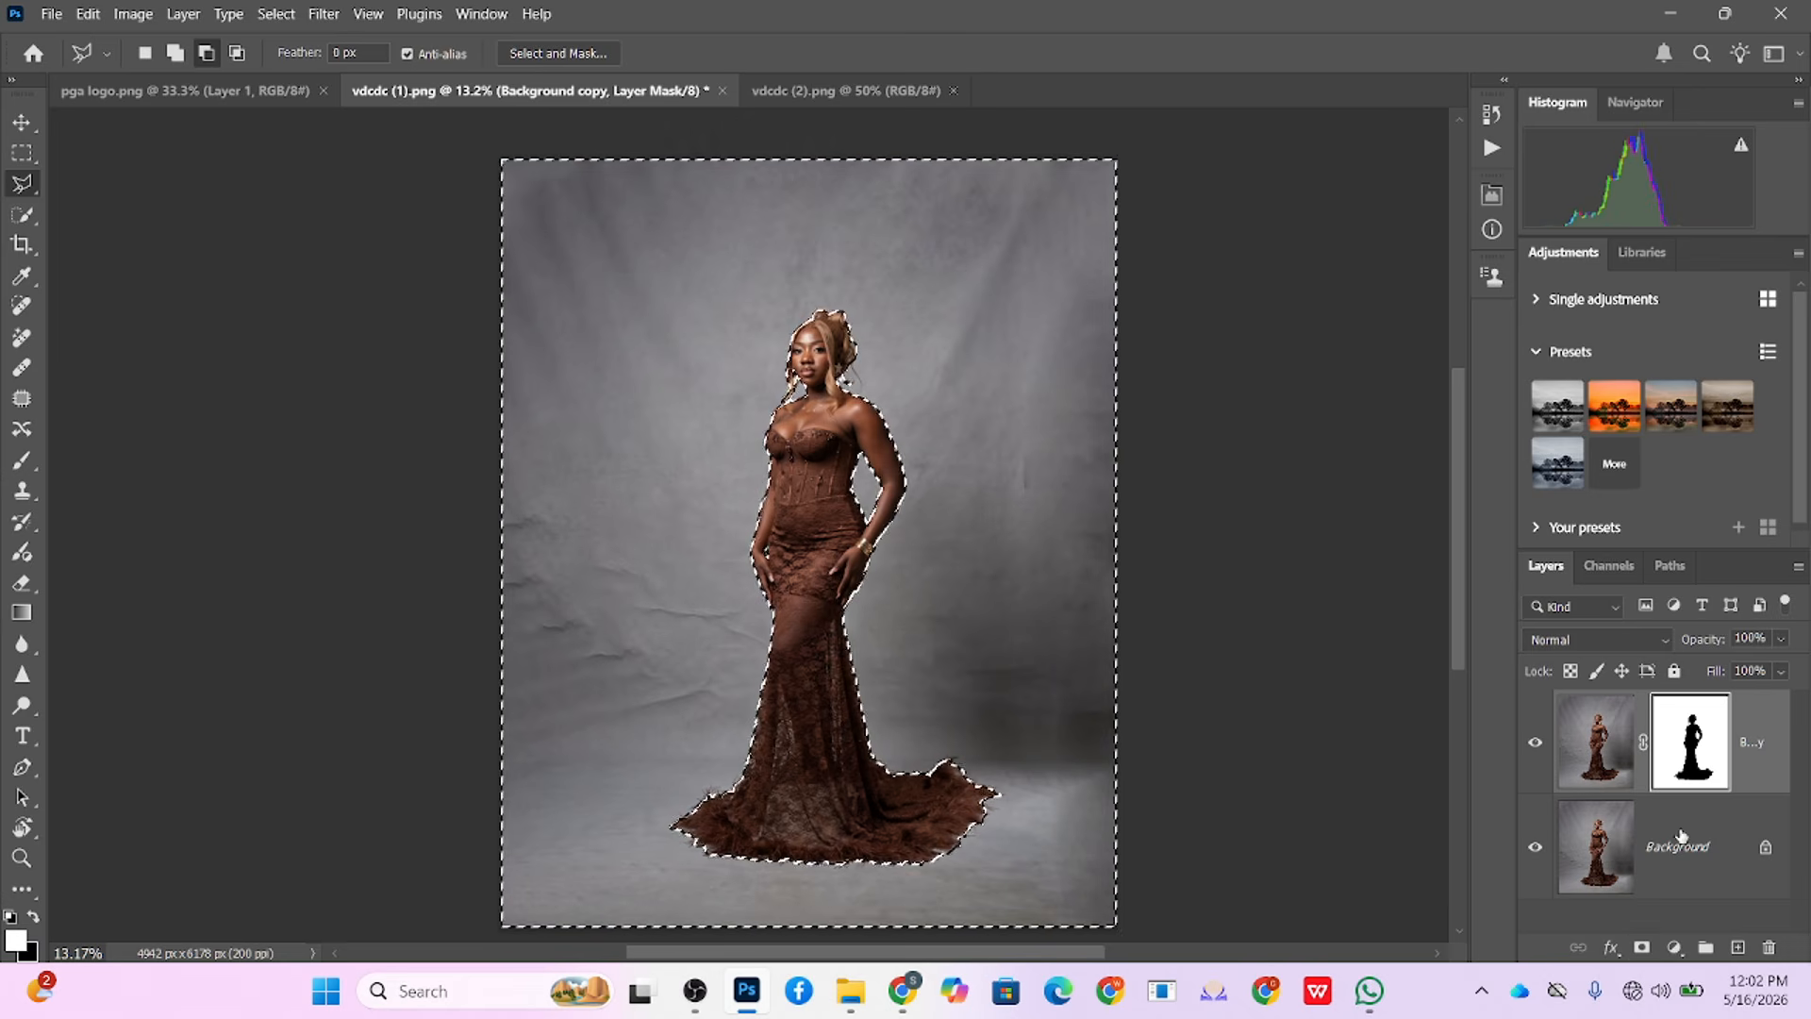
drag(1594, 846, 1739, 948)
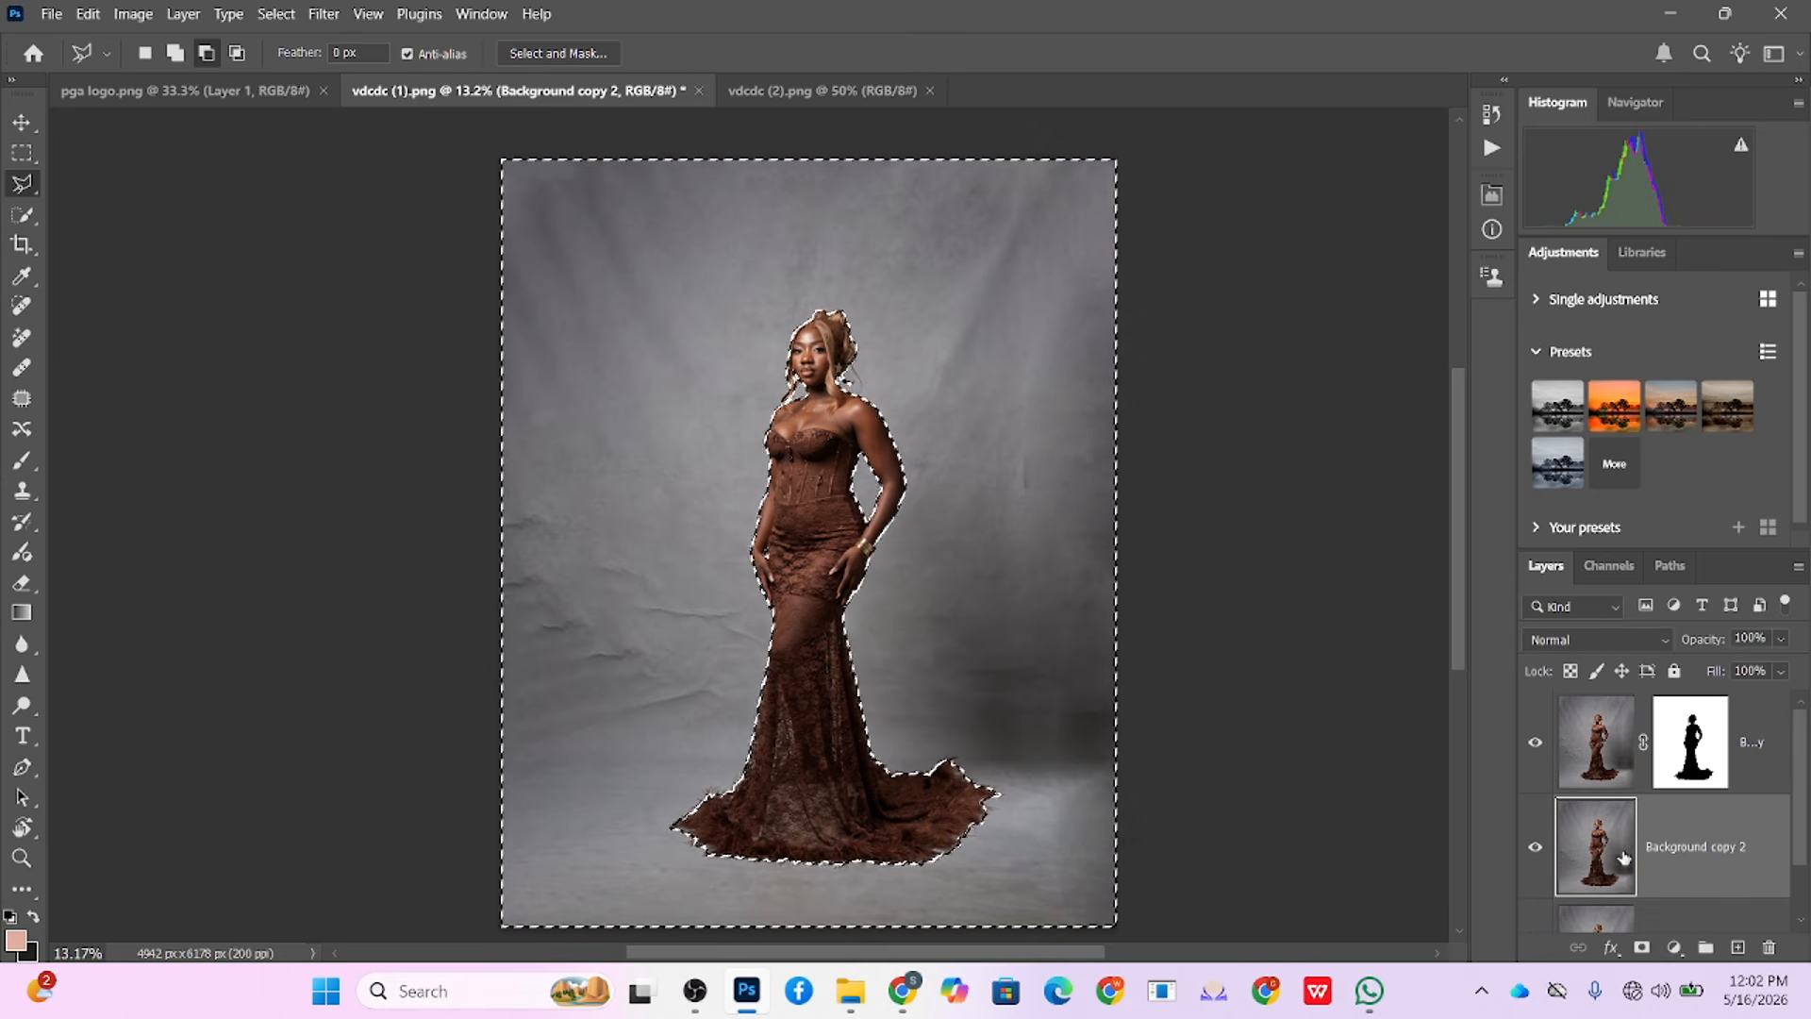
right_click(775, 500)
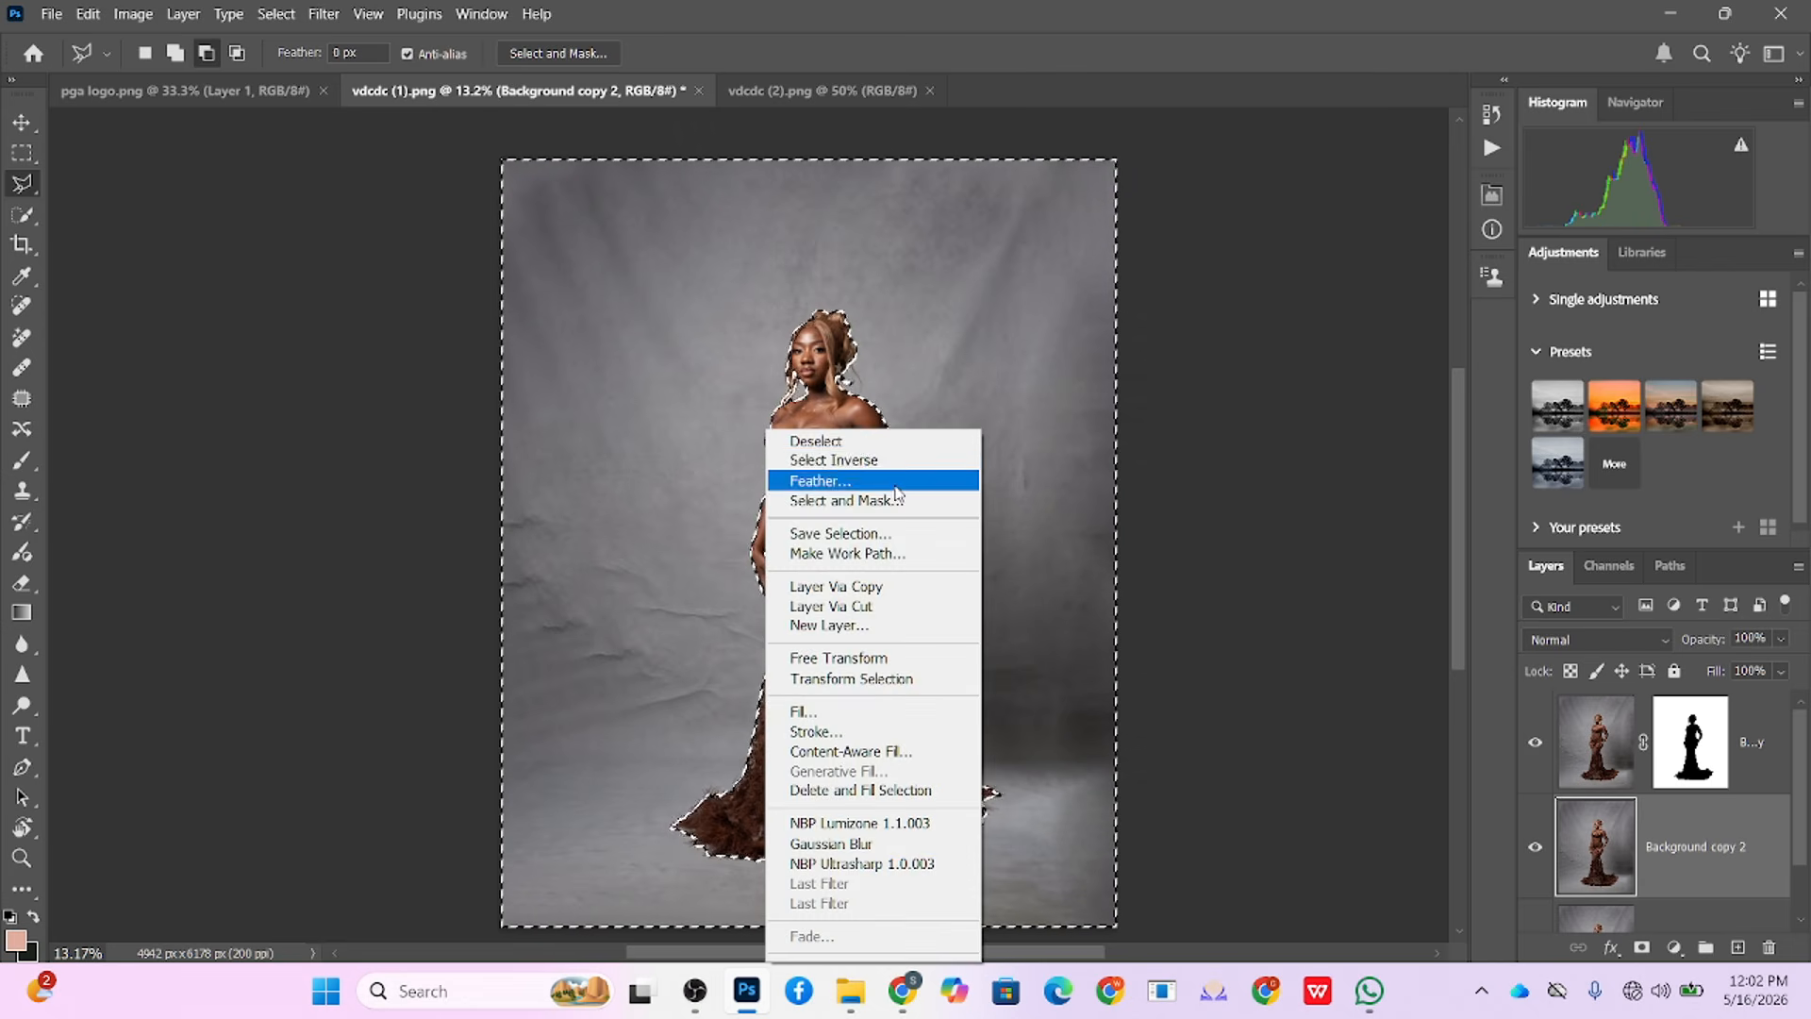
click(825, 457)
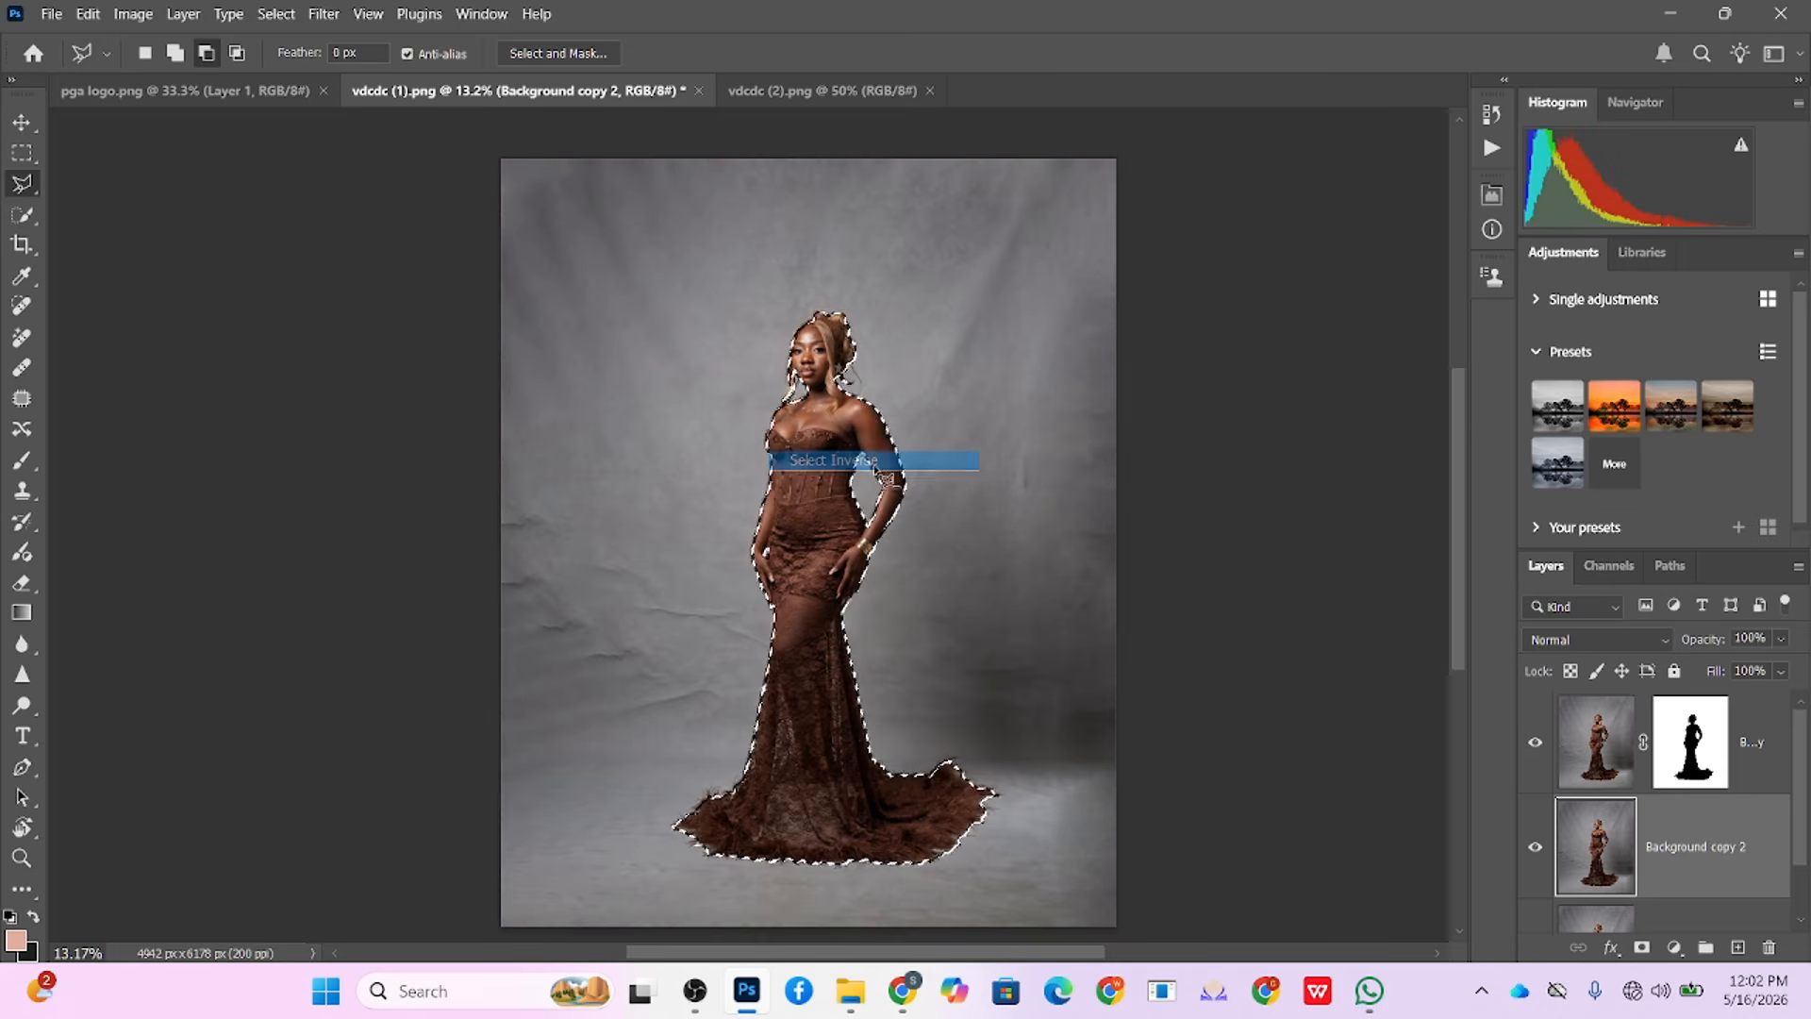
Step: Expand the selection around the woman by 22 pixels
click(277, 13)
mouse_move(327, 360)
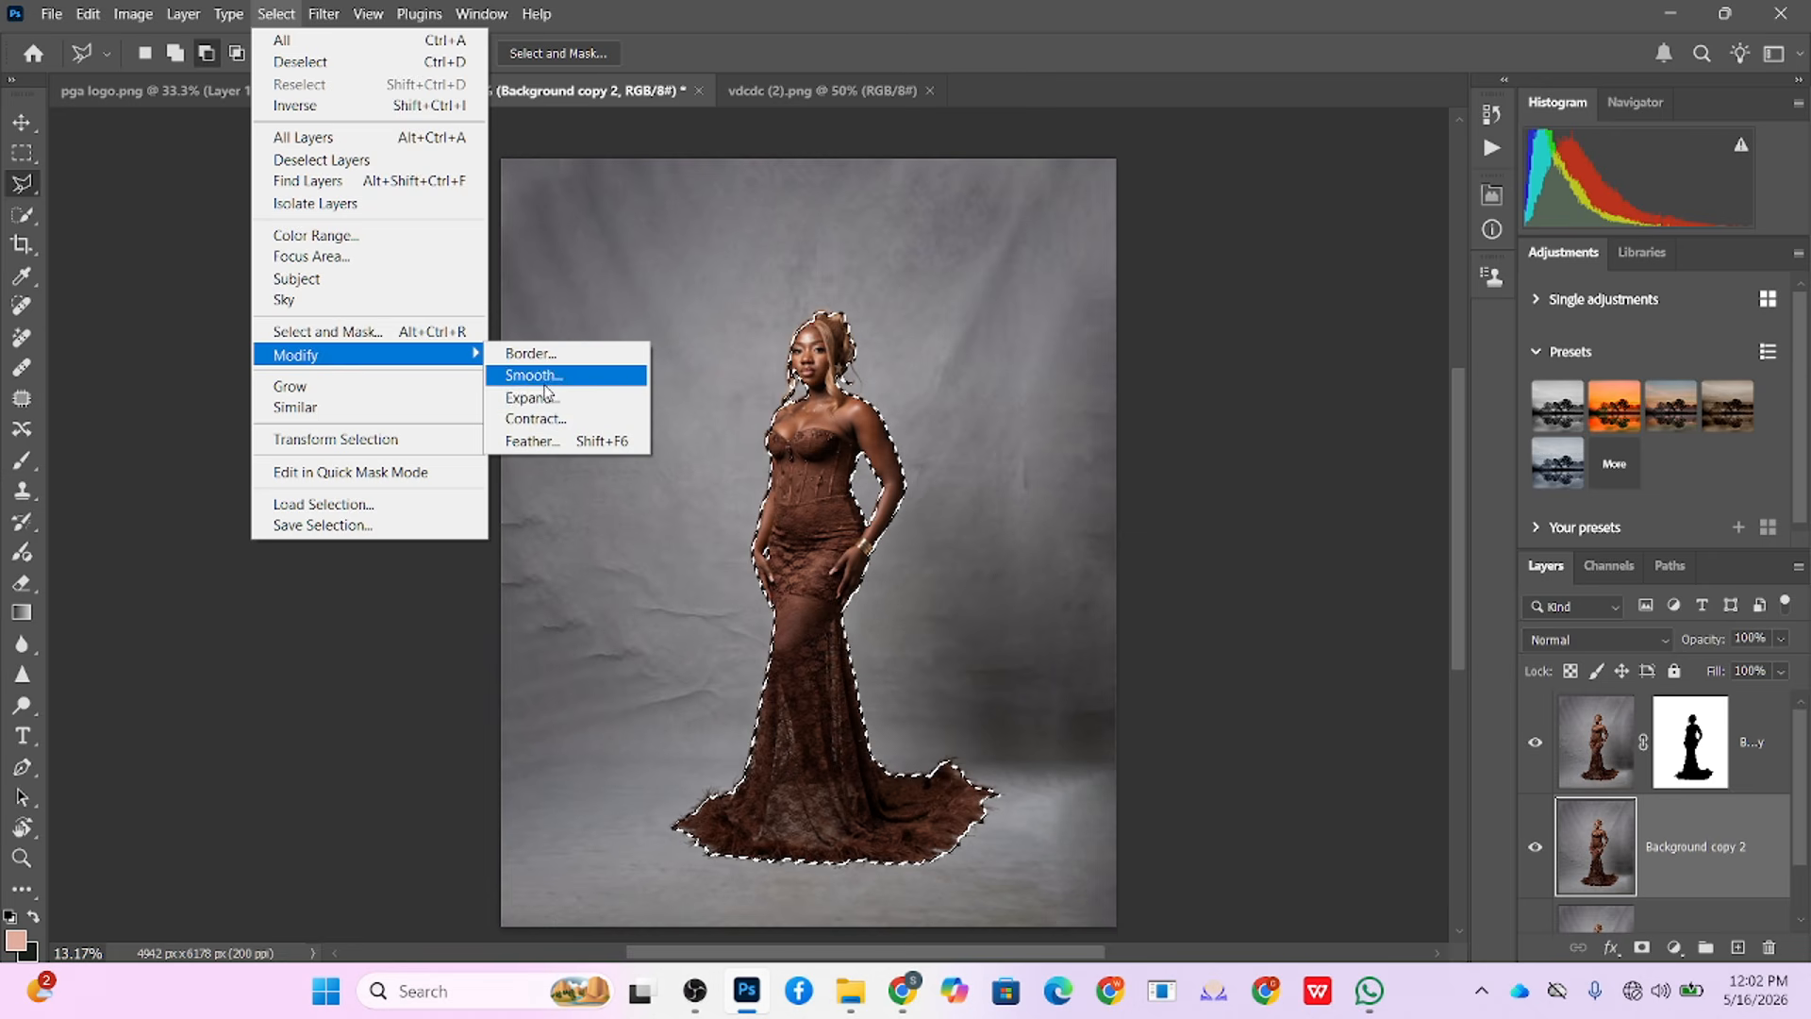
click(550, 393)
text(22)
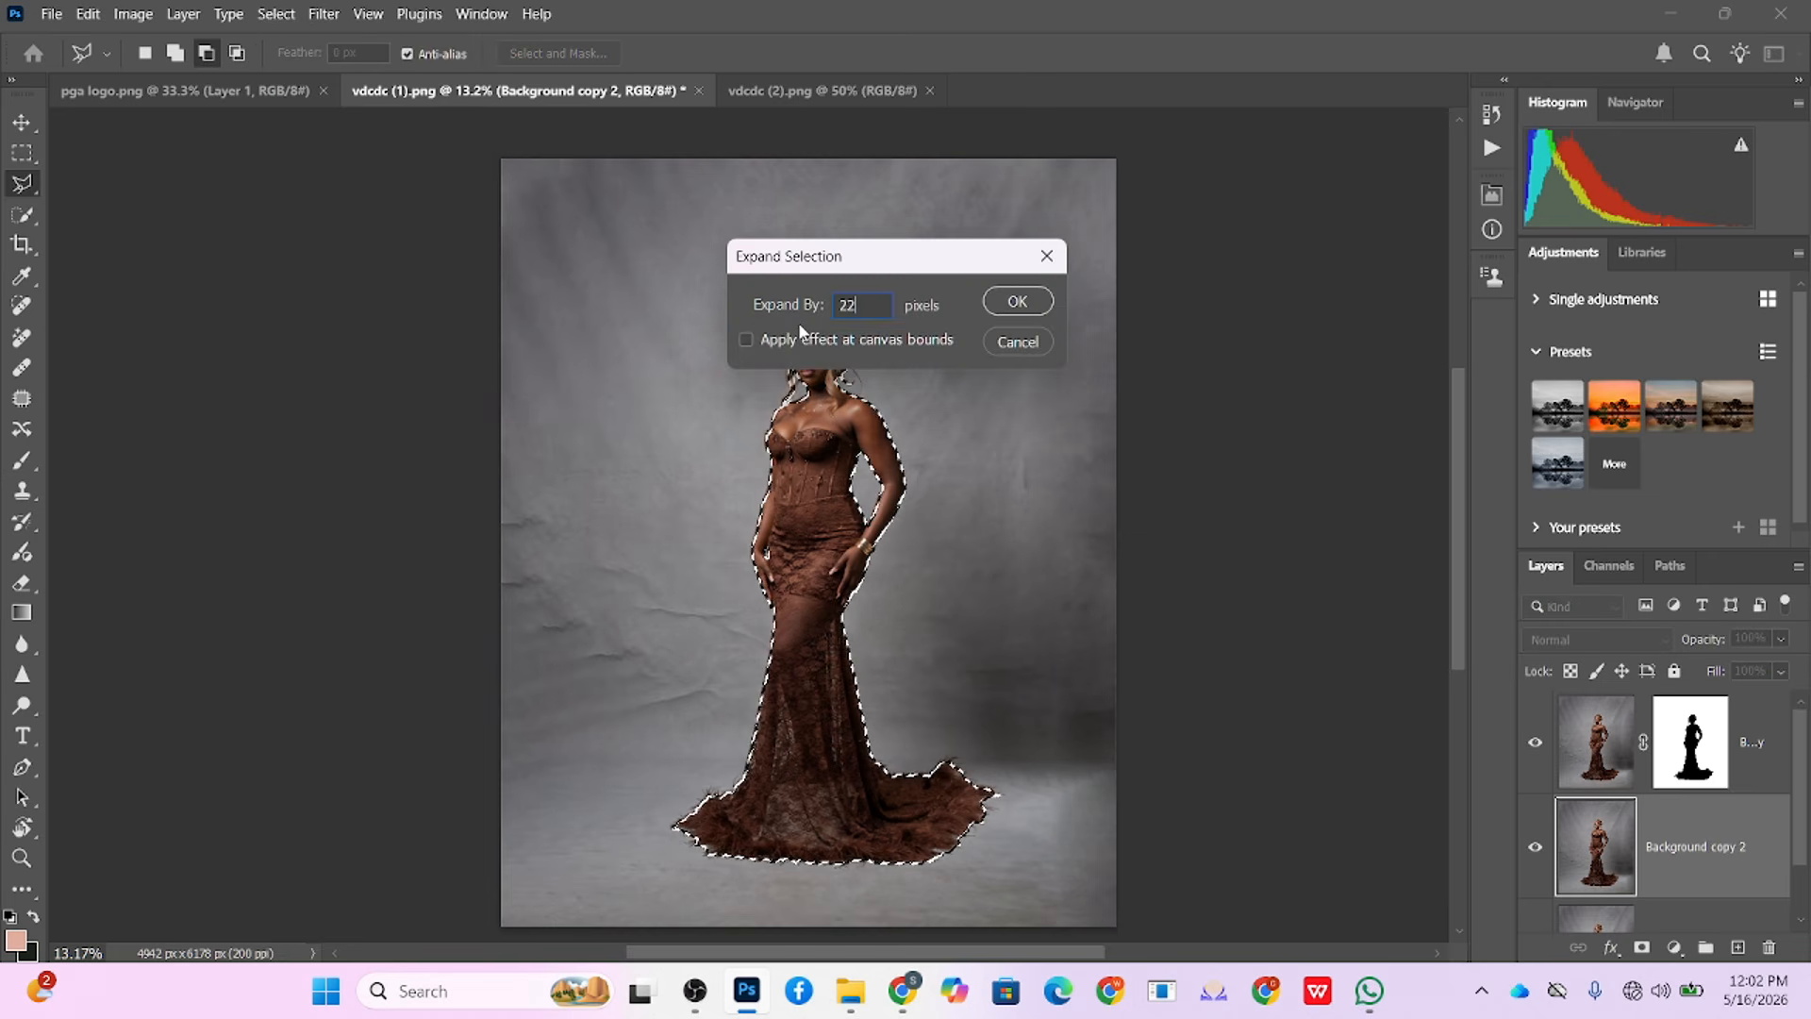
click(1017, 301)
Step: Fill the selected figure on Background copy 2 with generated backdrop texture, and deselect
right_click(847, 431)
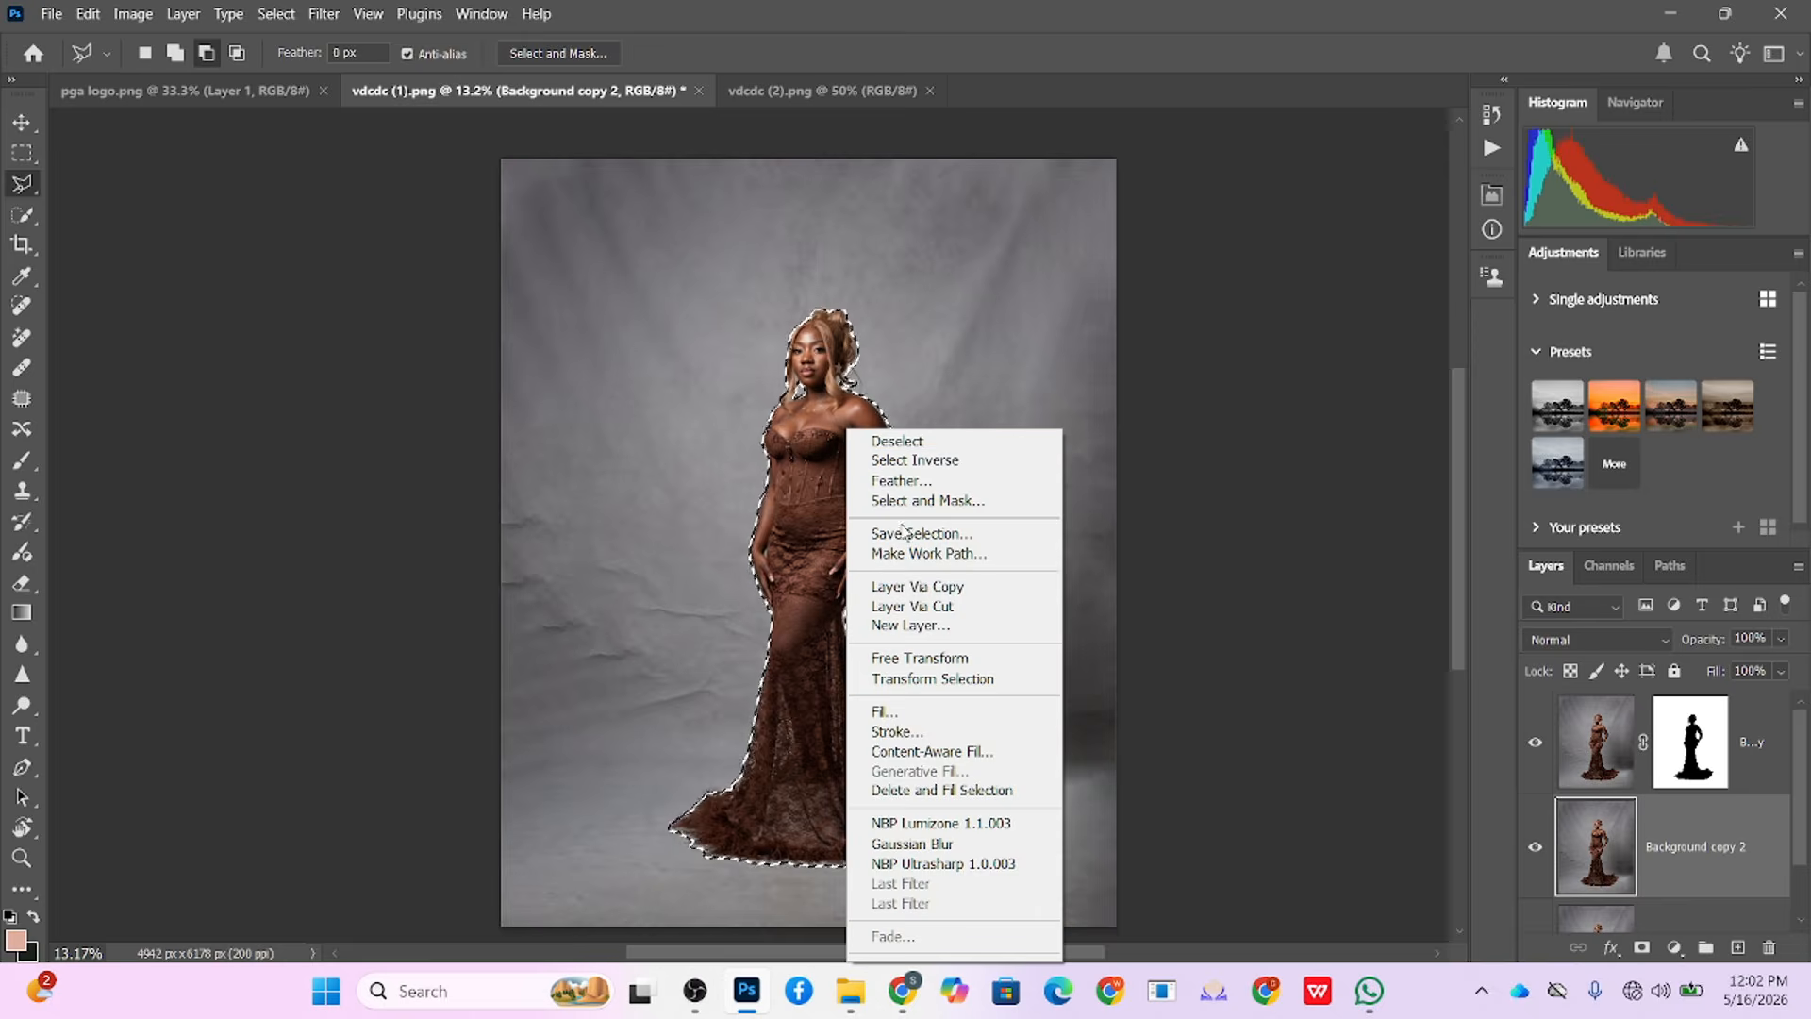
click(884, 711)
click(750, 229)
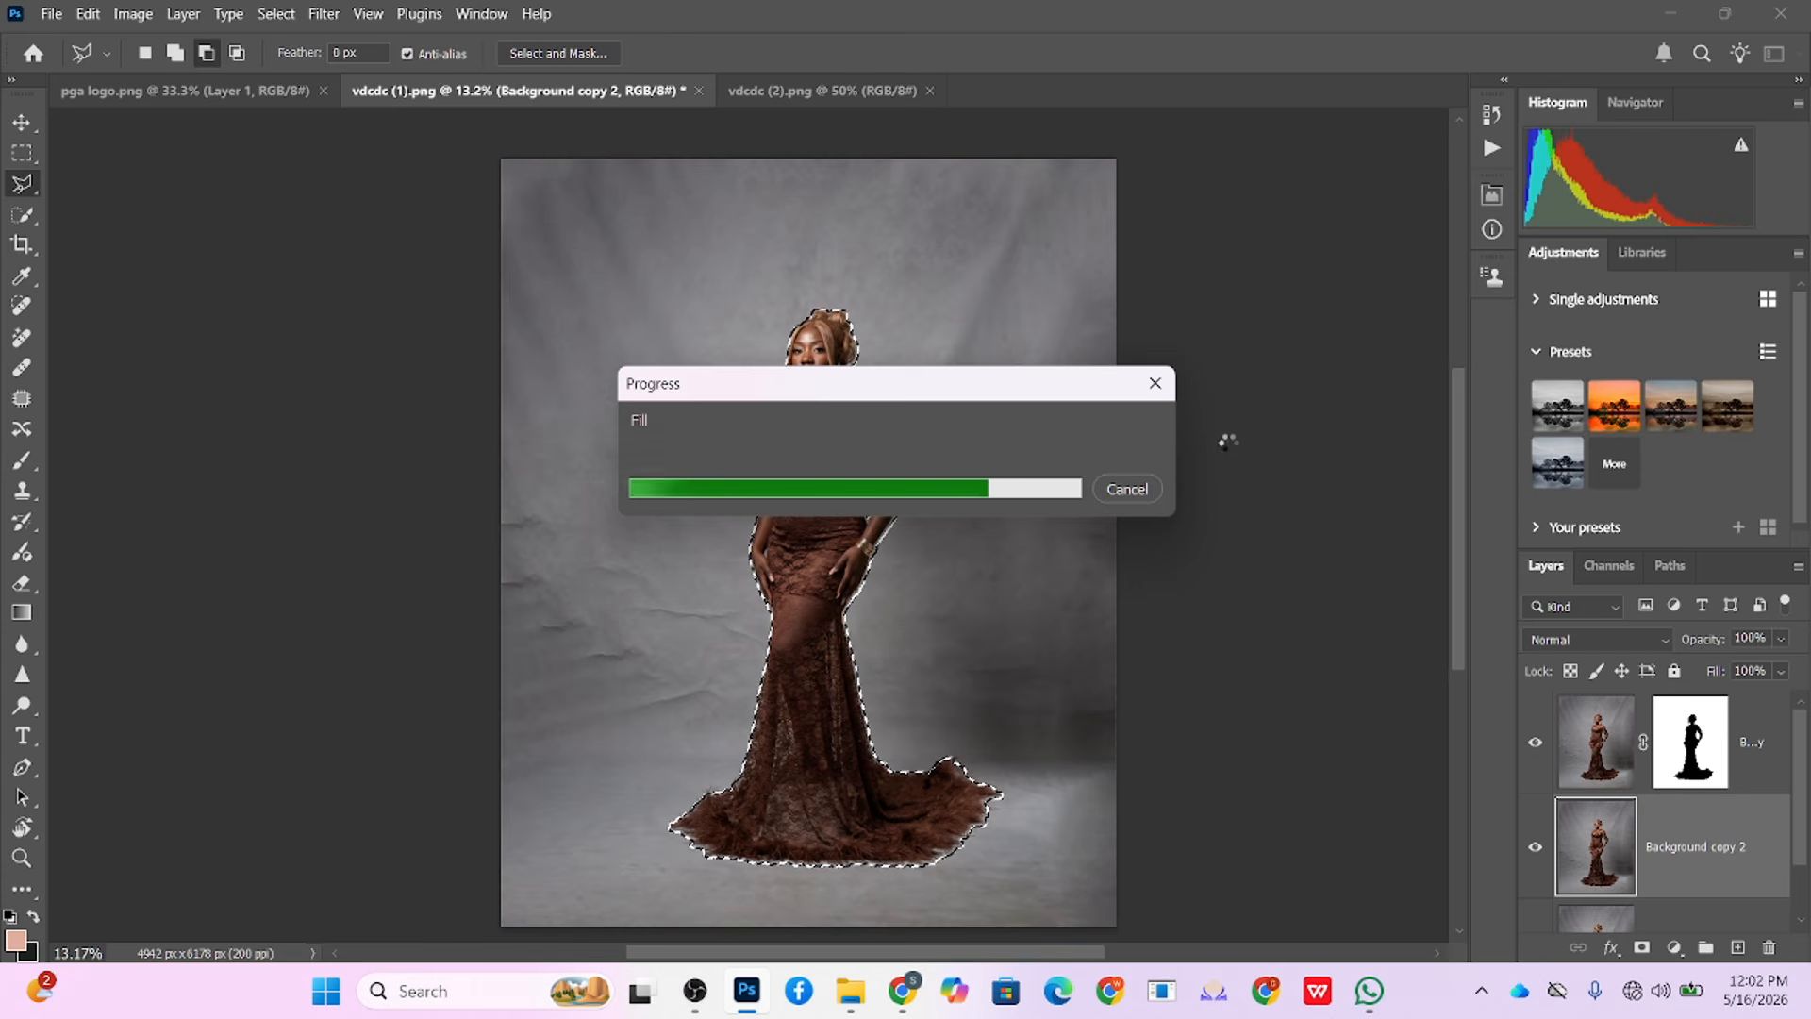
key(ctrl+d)
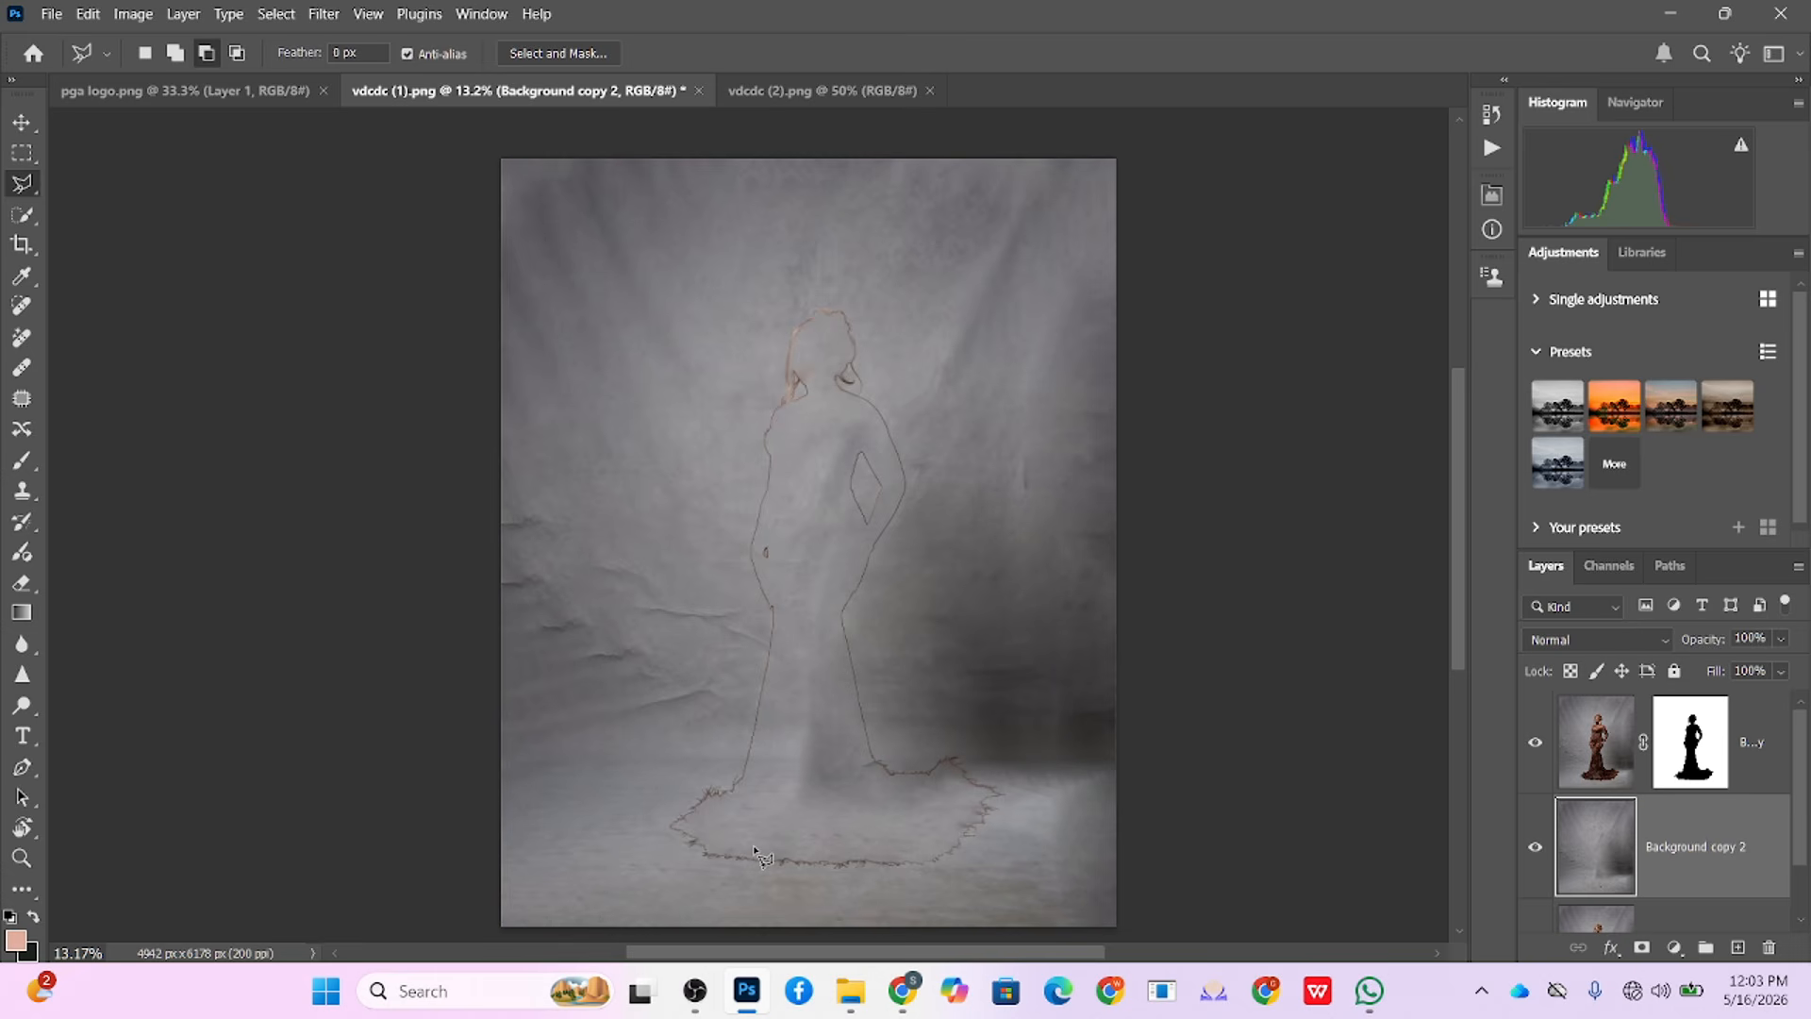
Step: Invert the Background copy layer mask to keep only the woman, and make Background copy 2 the active layer
click(1709, 772)
key(ctrl+i)
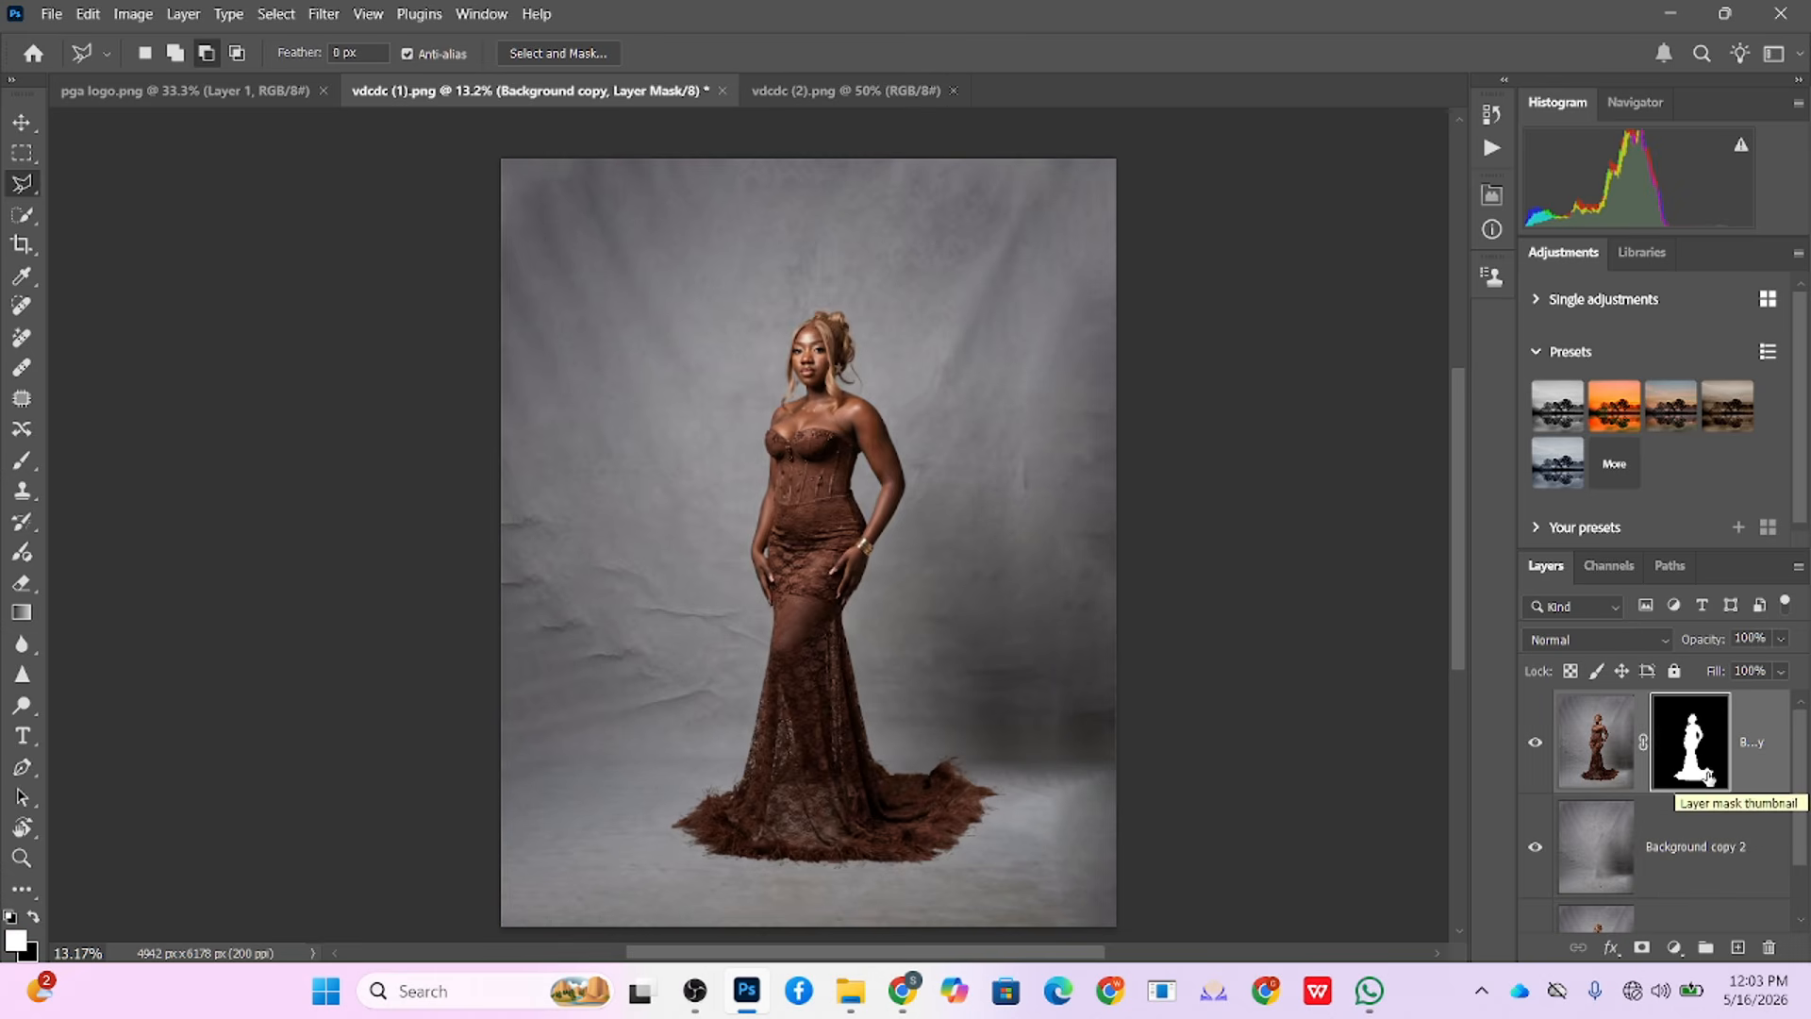
click(1664, 860)
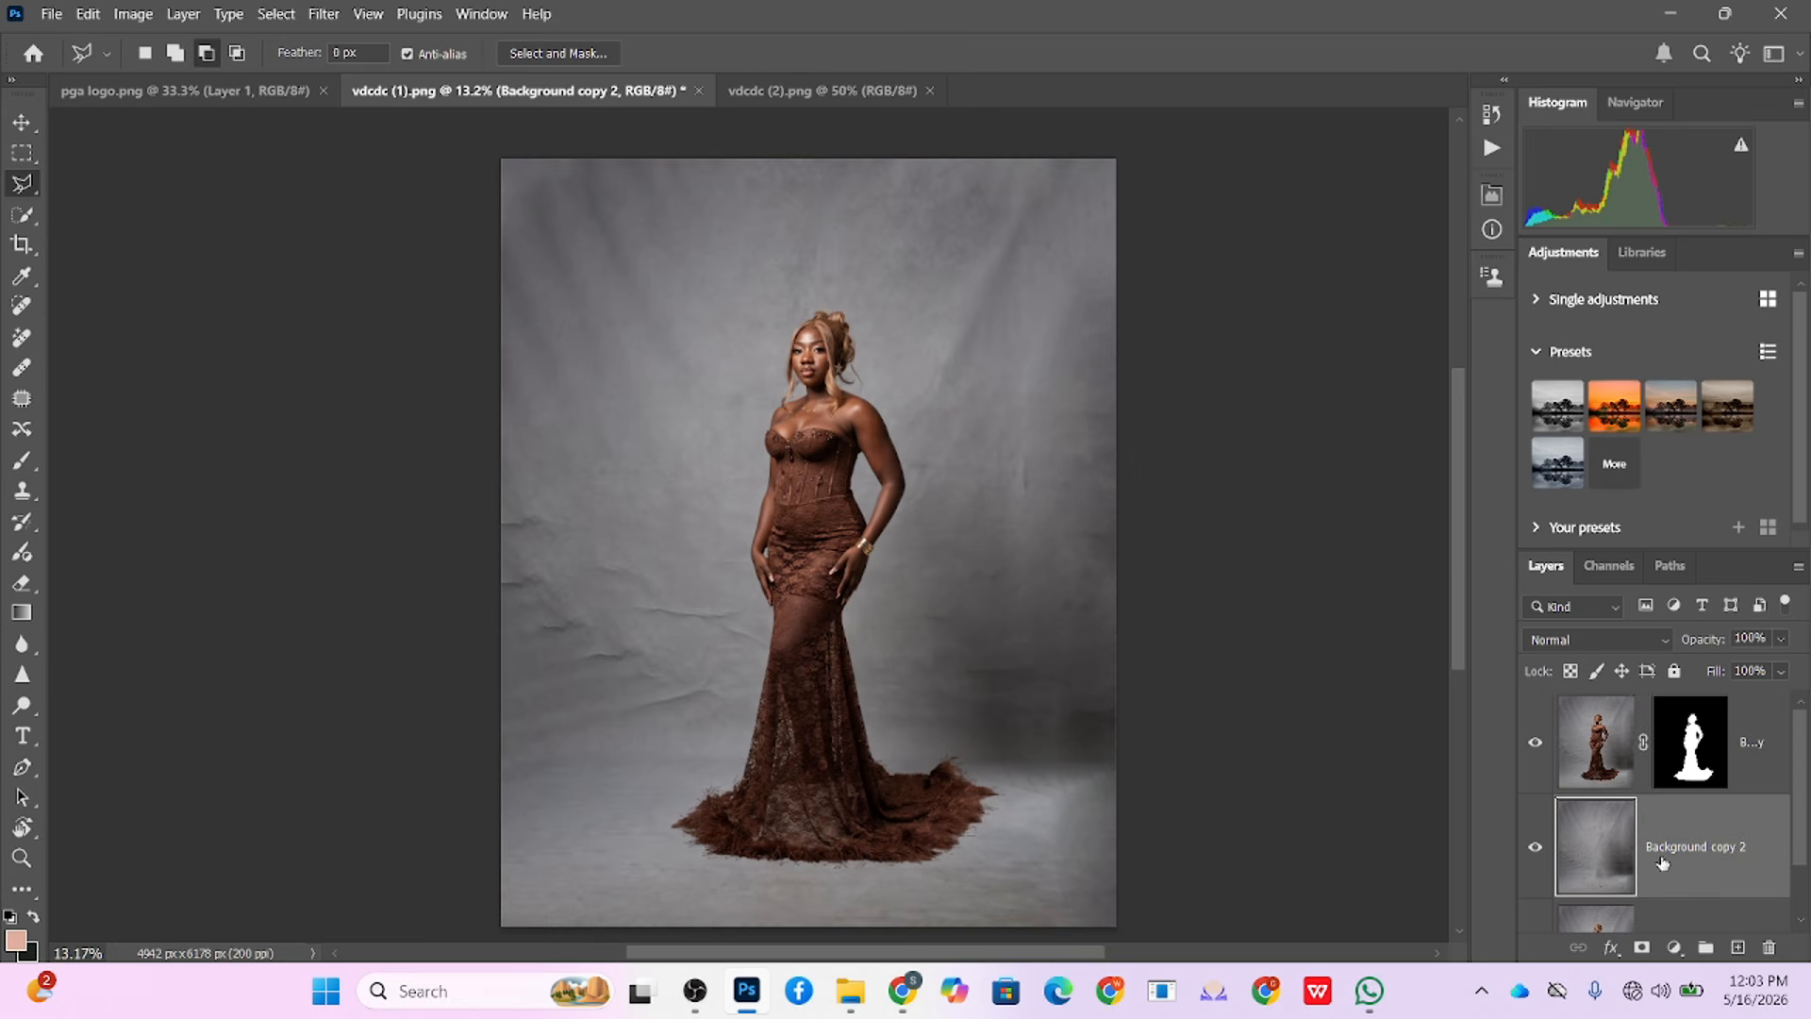
Step: Examine the filled backdrop and the cutout by toggling the visibility of their layers
click(1535, 743)
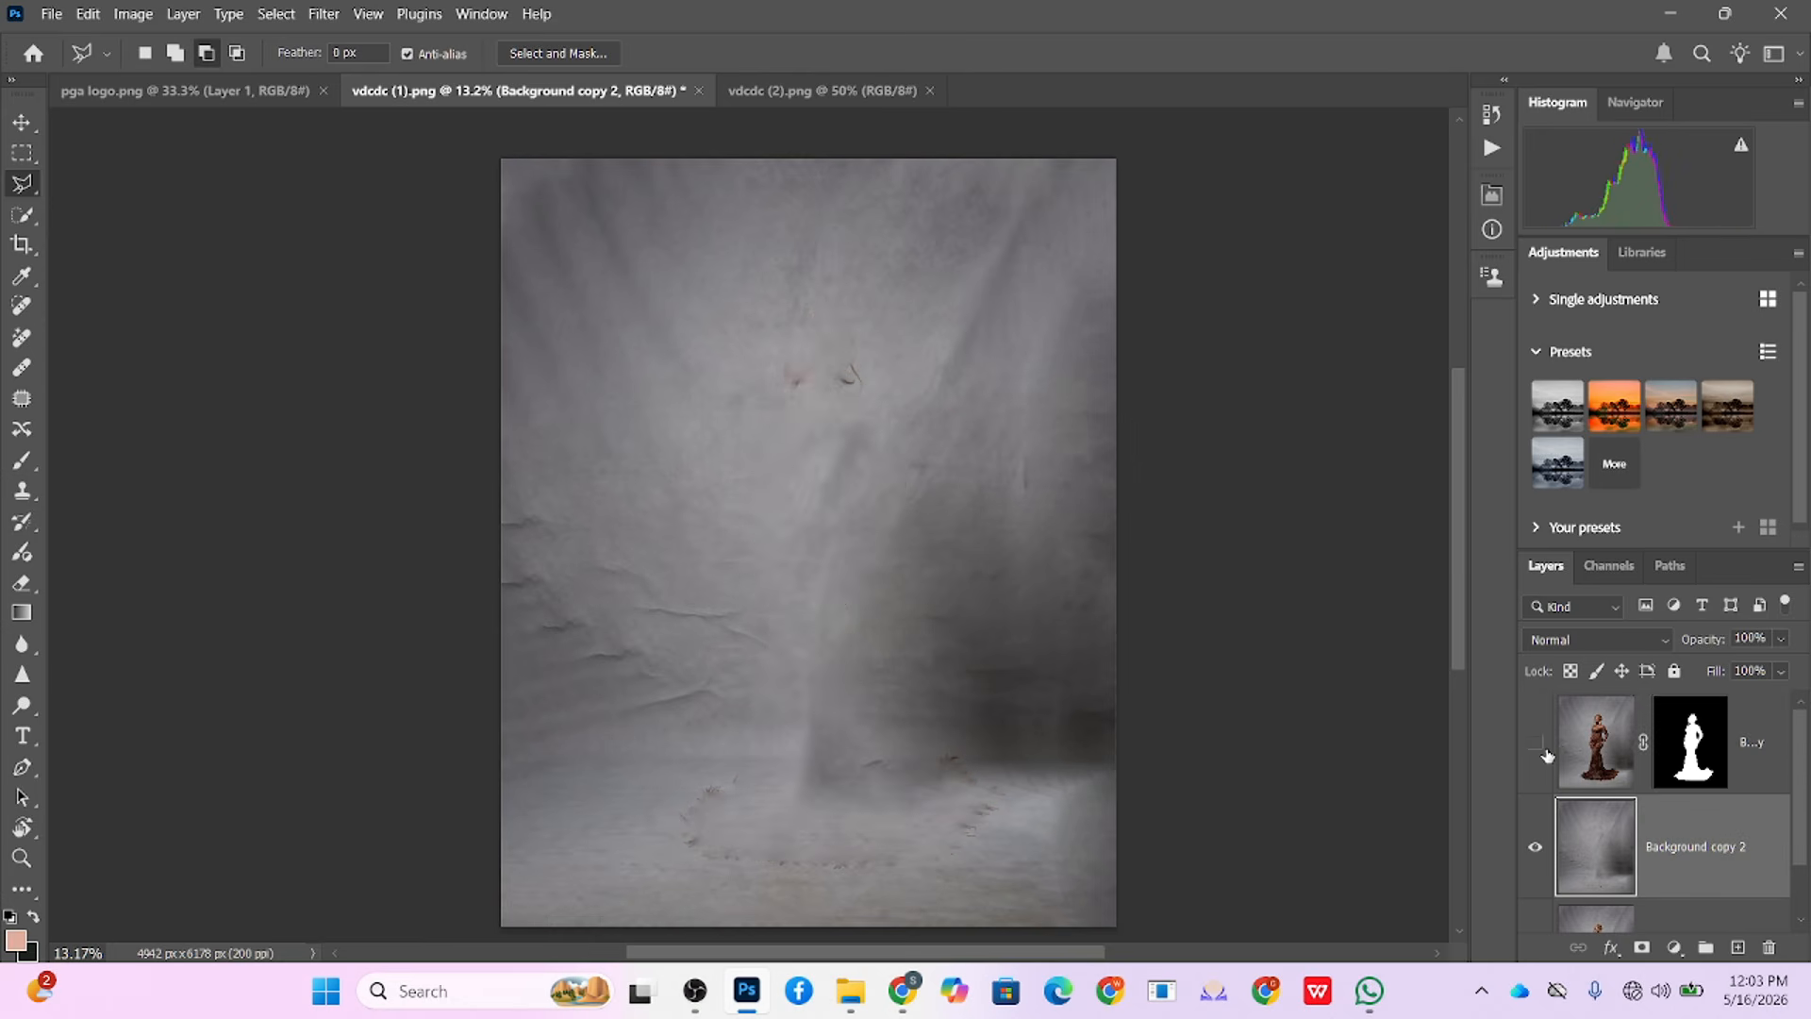
click(1536, 743)
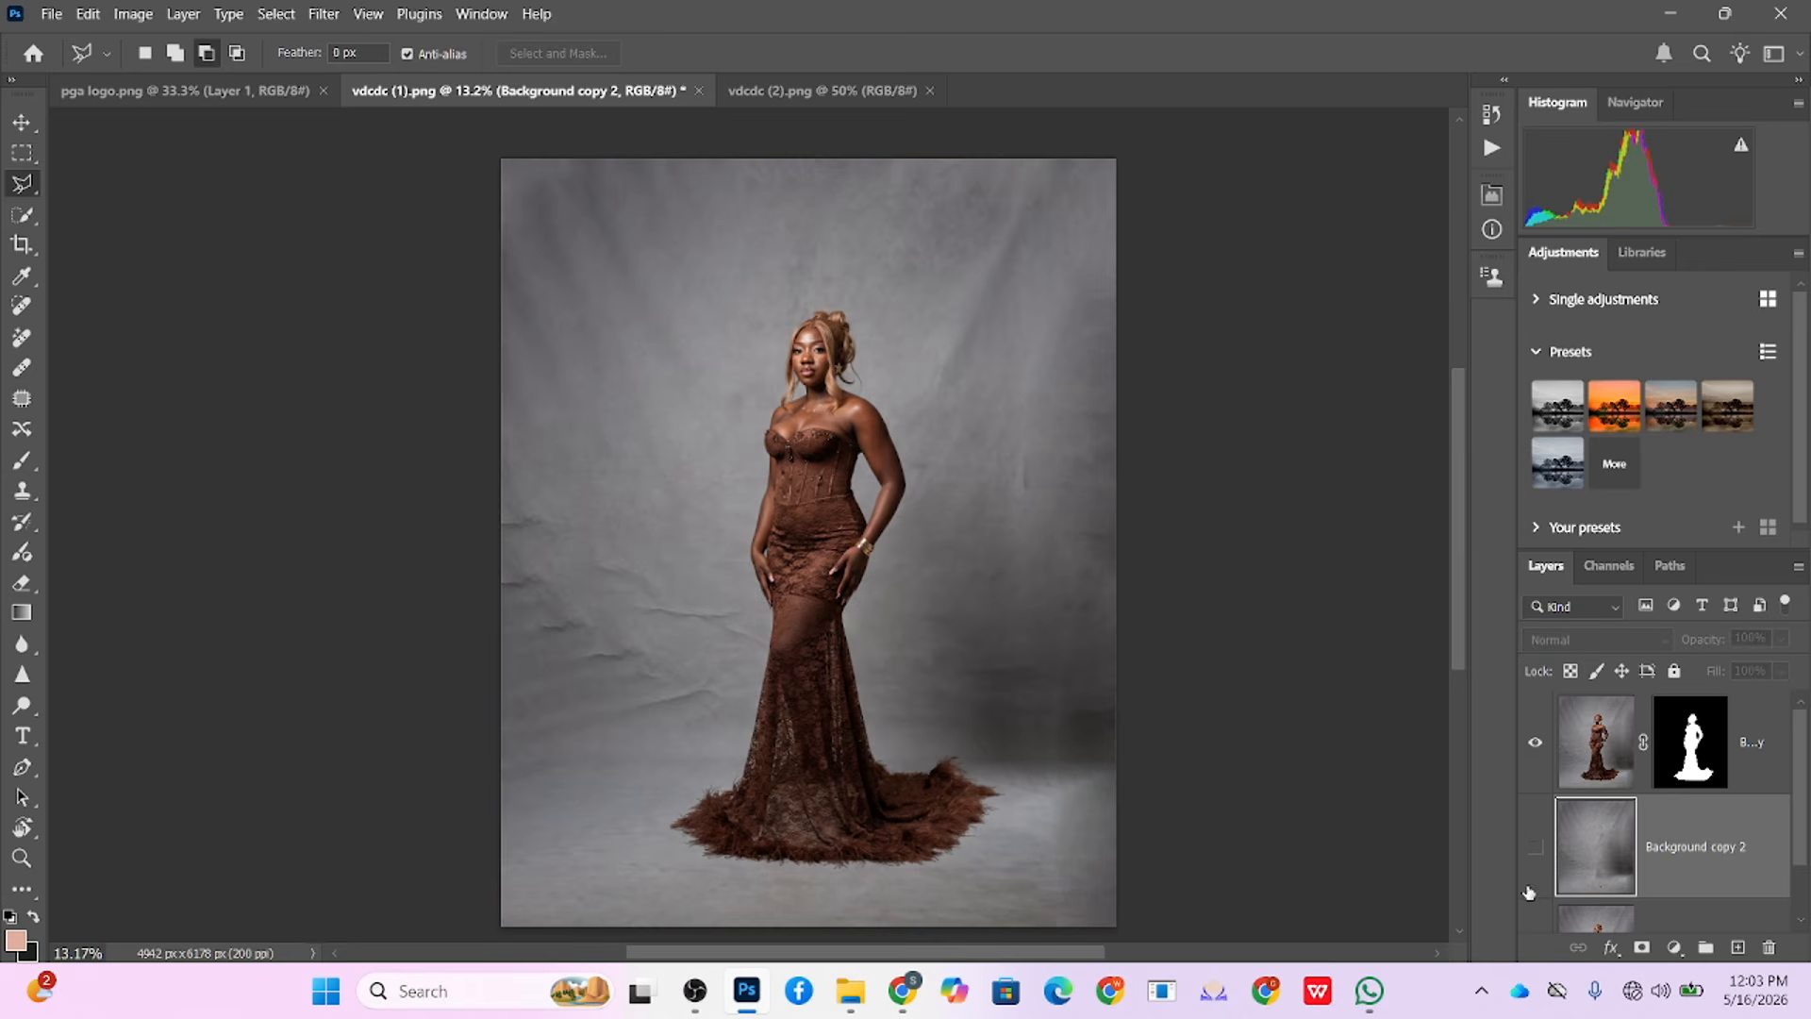
scroll(1533, 867, down, 2)
click(1540, 889)
click(1539, 782)
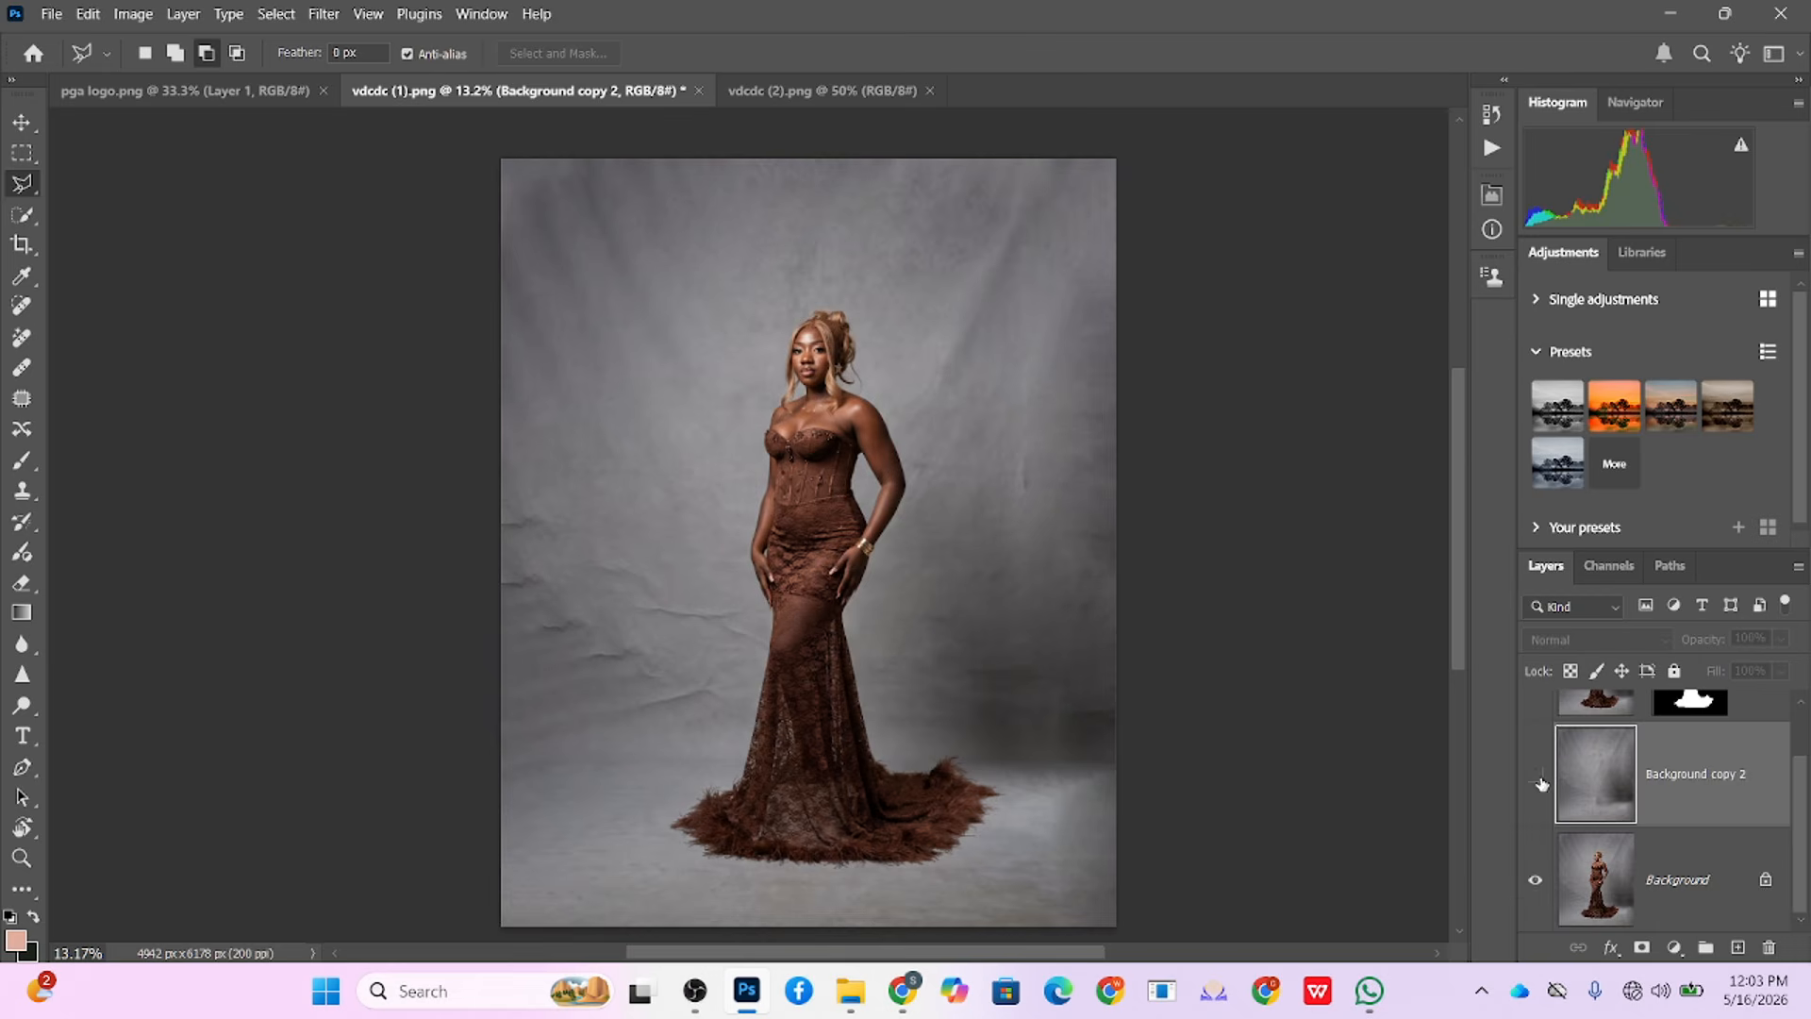
scroll(1643, 889, up, 2)
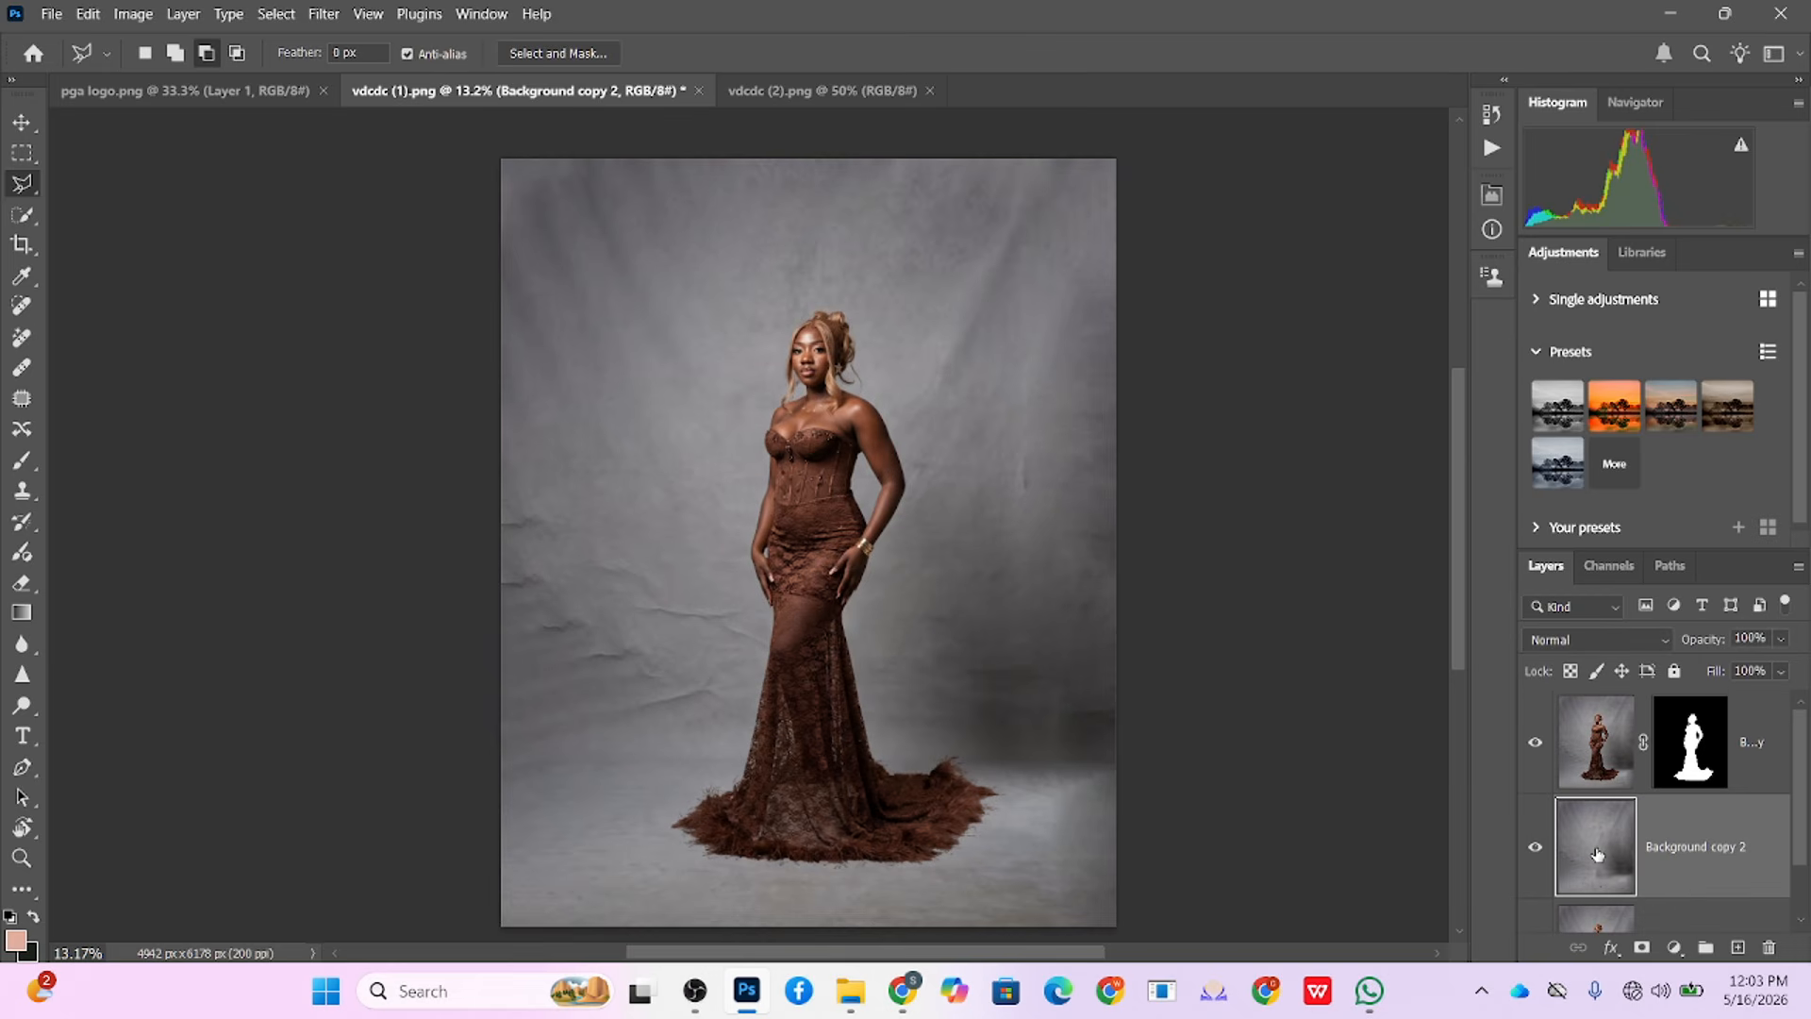
Step: Unlock the glowing water image, copy it into the portrait beneath the cutout, scale it to 490.47% and position it to cover the canvas
click(750, 90)
click(1766, 747)
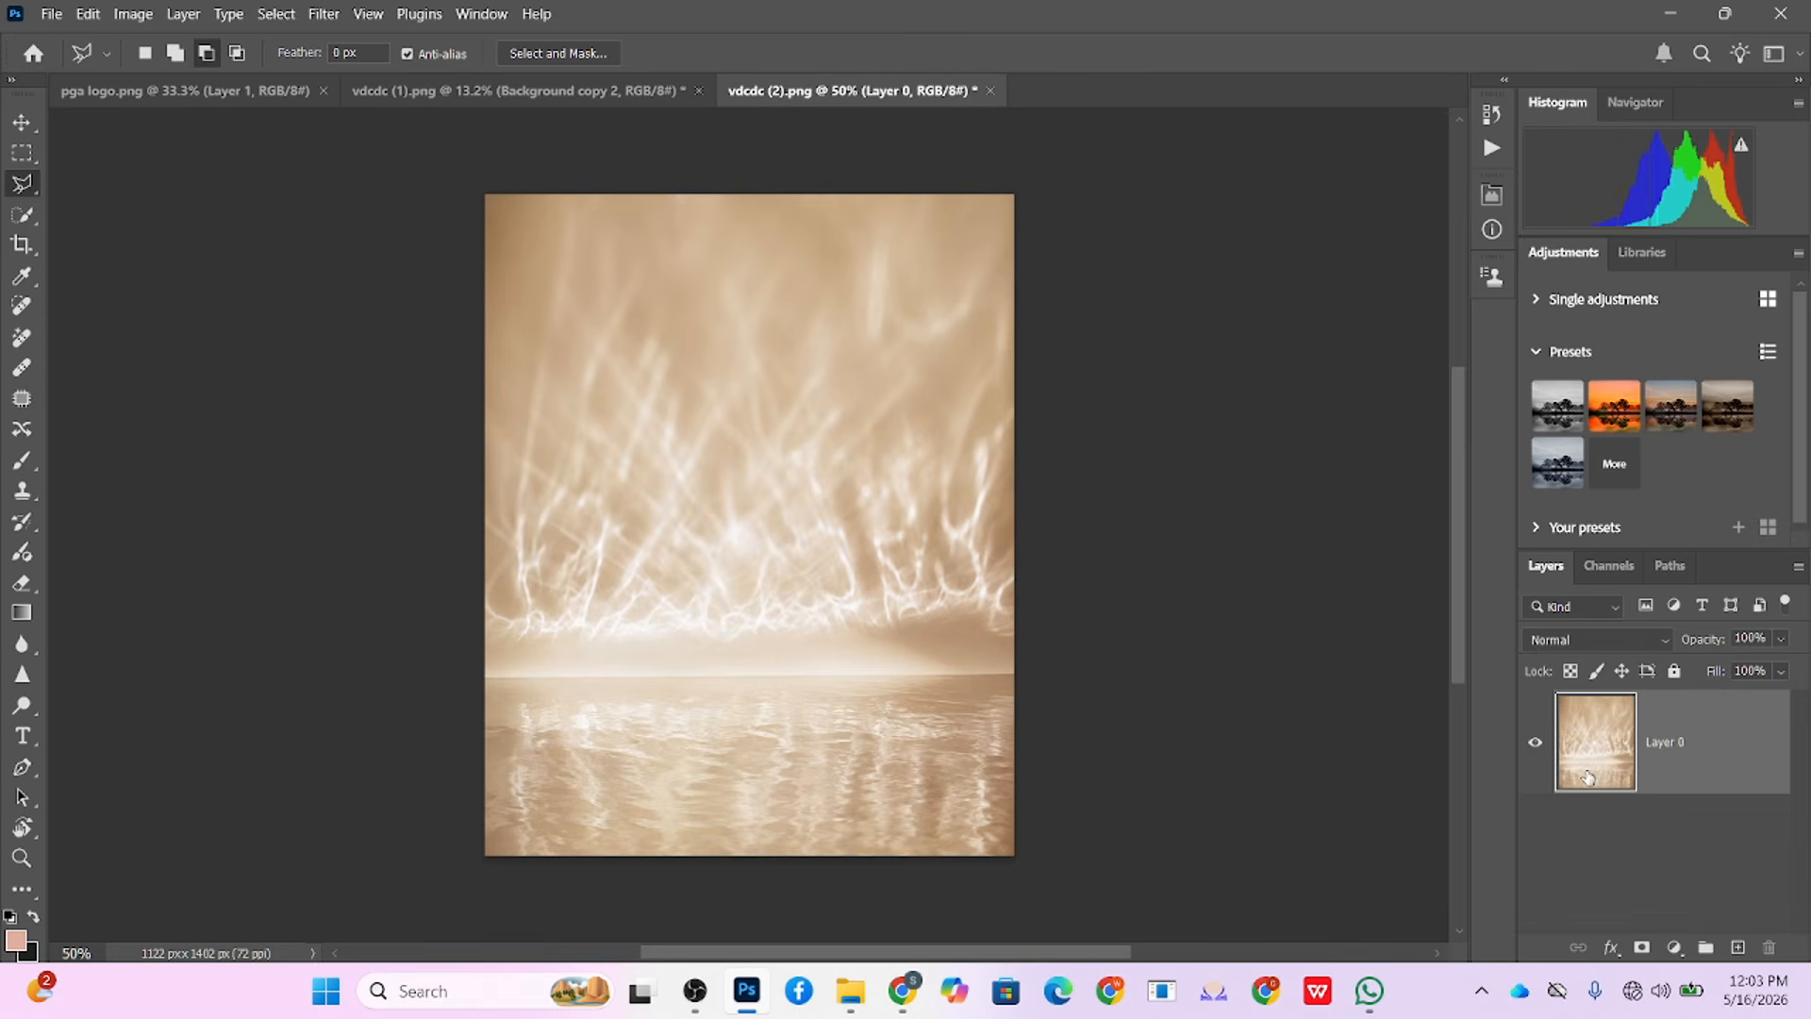
key(v)
mouse_move(796, 465)
mouse_down()
mouse_move(520, 58)
mouse_move(797, 585)
mouse_move(937, 537)
mouse_move(1124, 566)
mouse_move(1116, 626)
mouse_up()
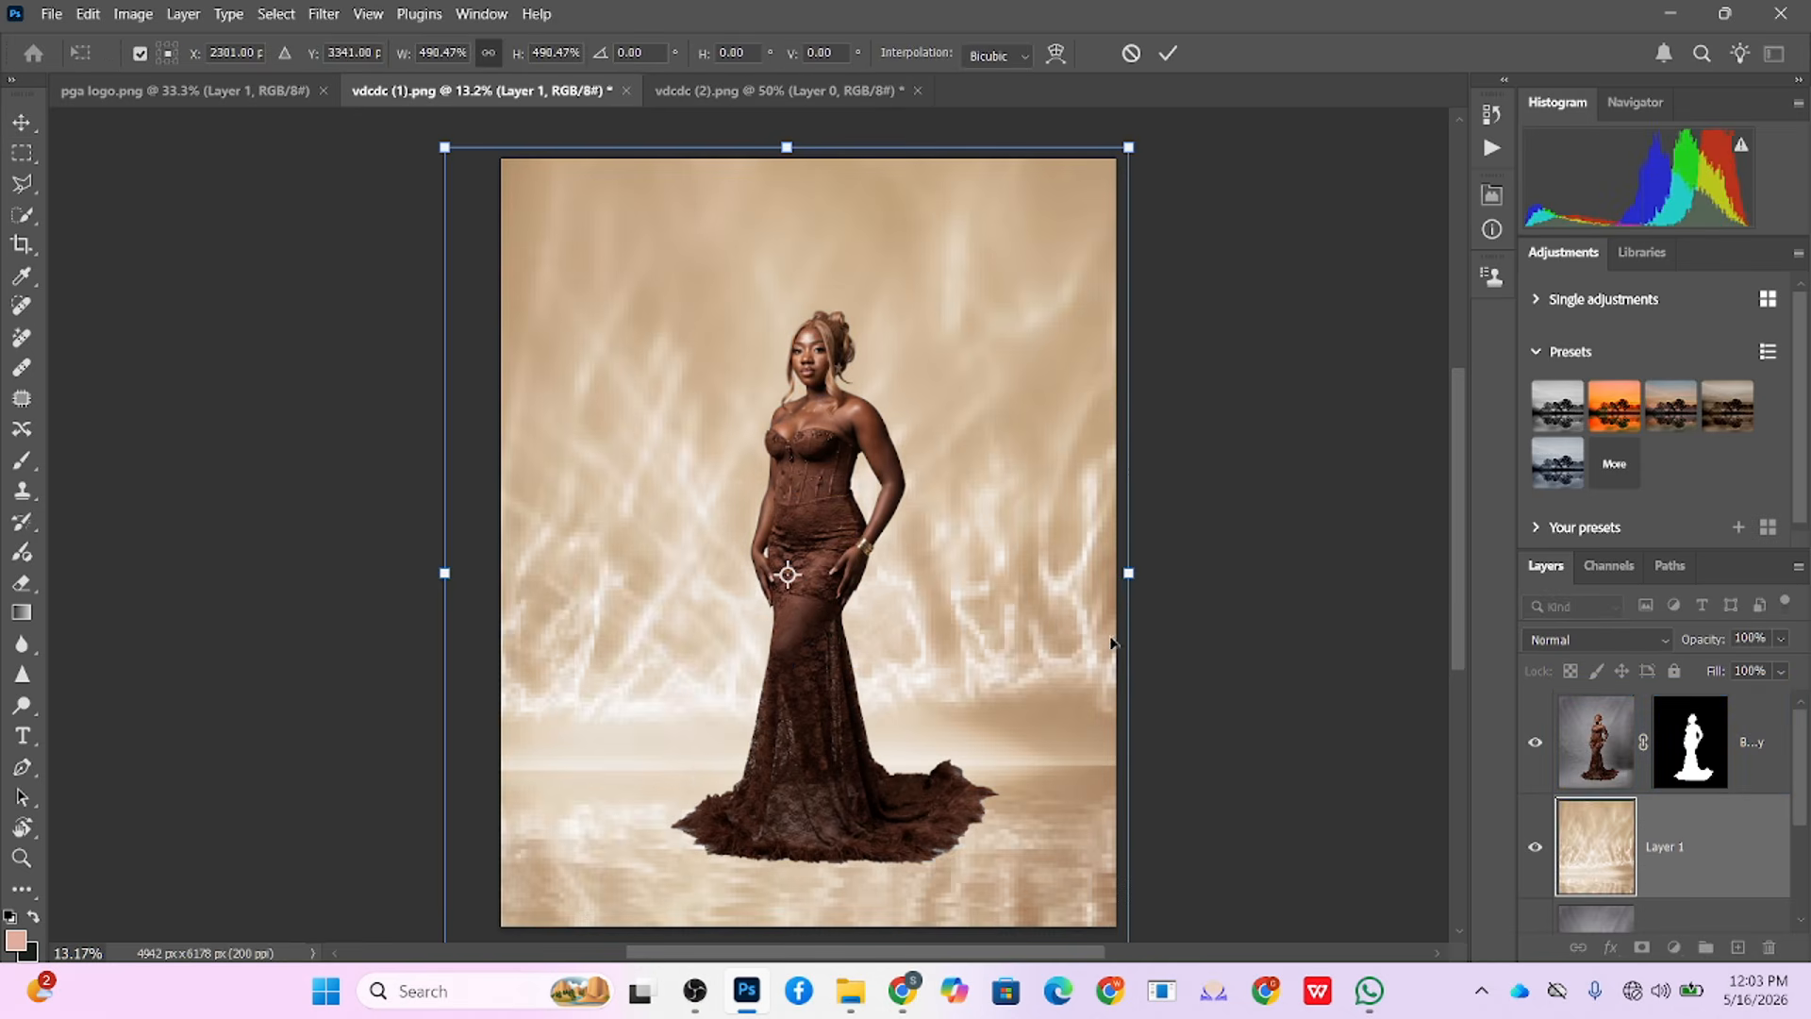
drag(1038, 674, 1016, 622)
click(1168, 55)
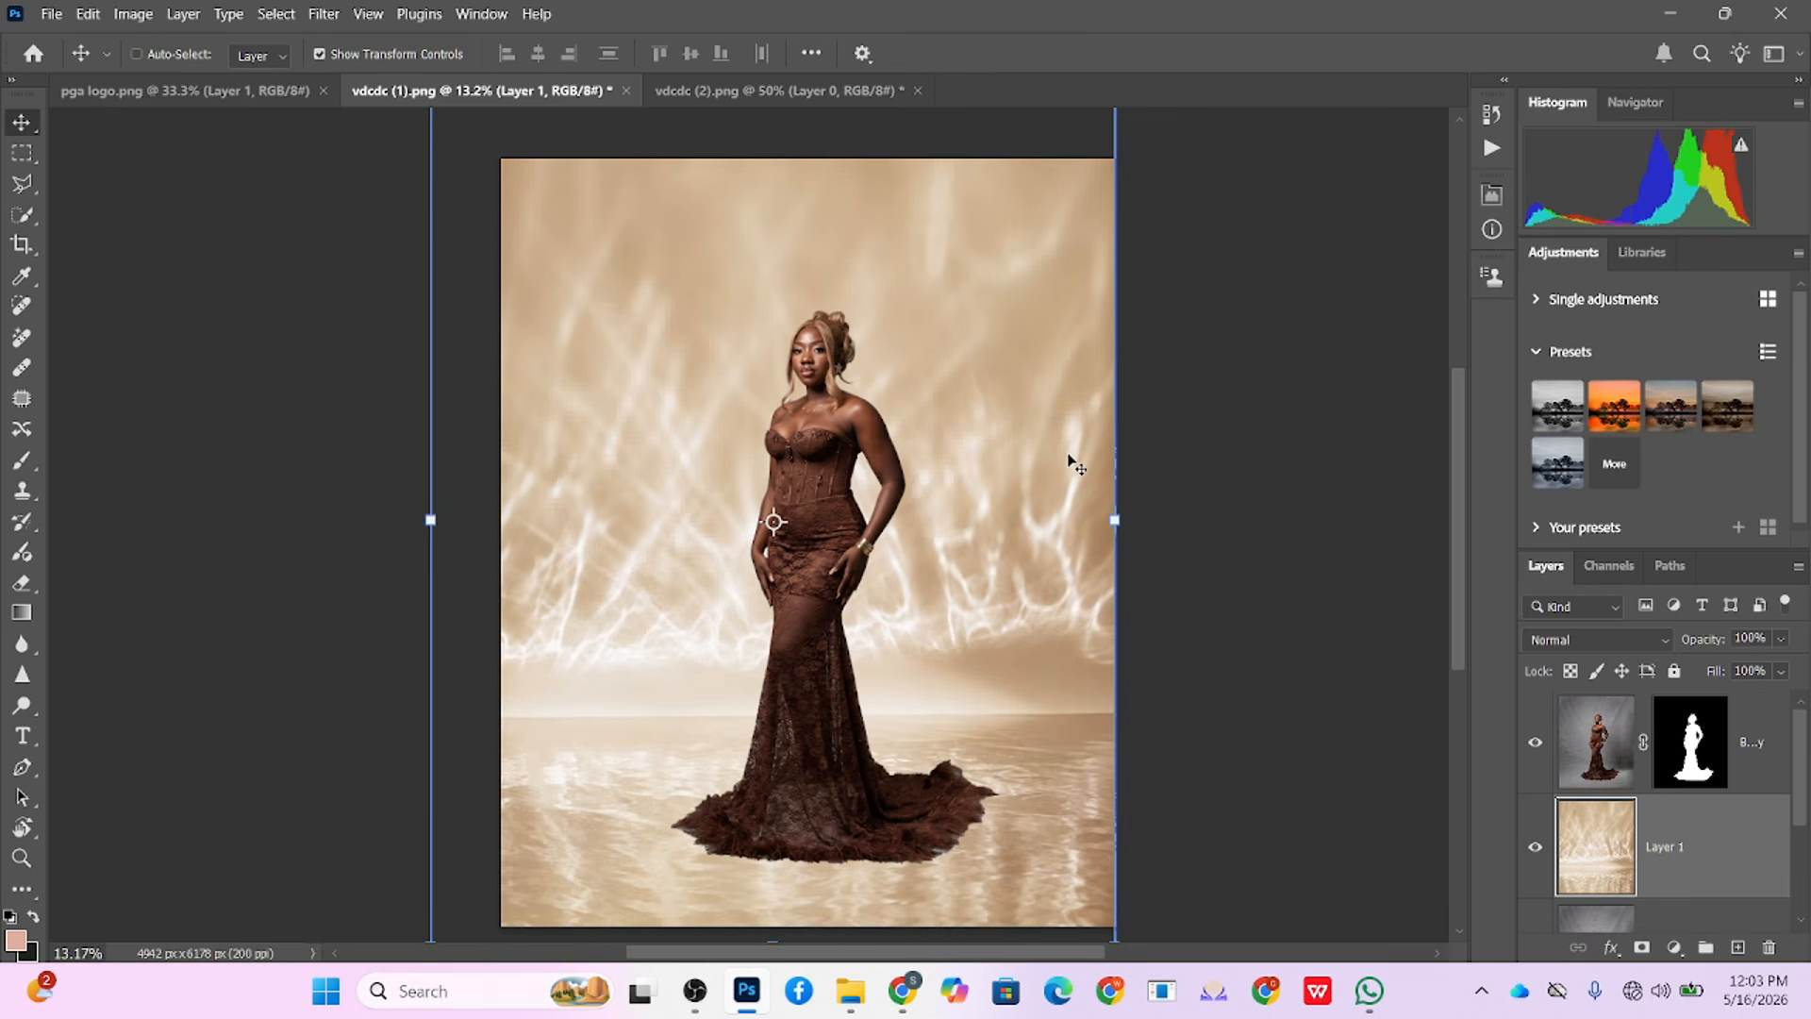
Step: Preview the Overlay blend mode on the glowing water layer without applying it
click(1596, 639)
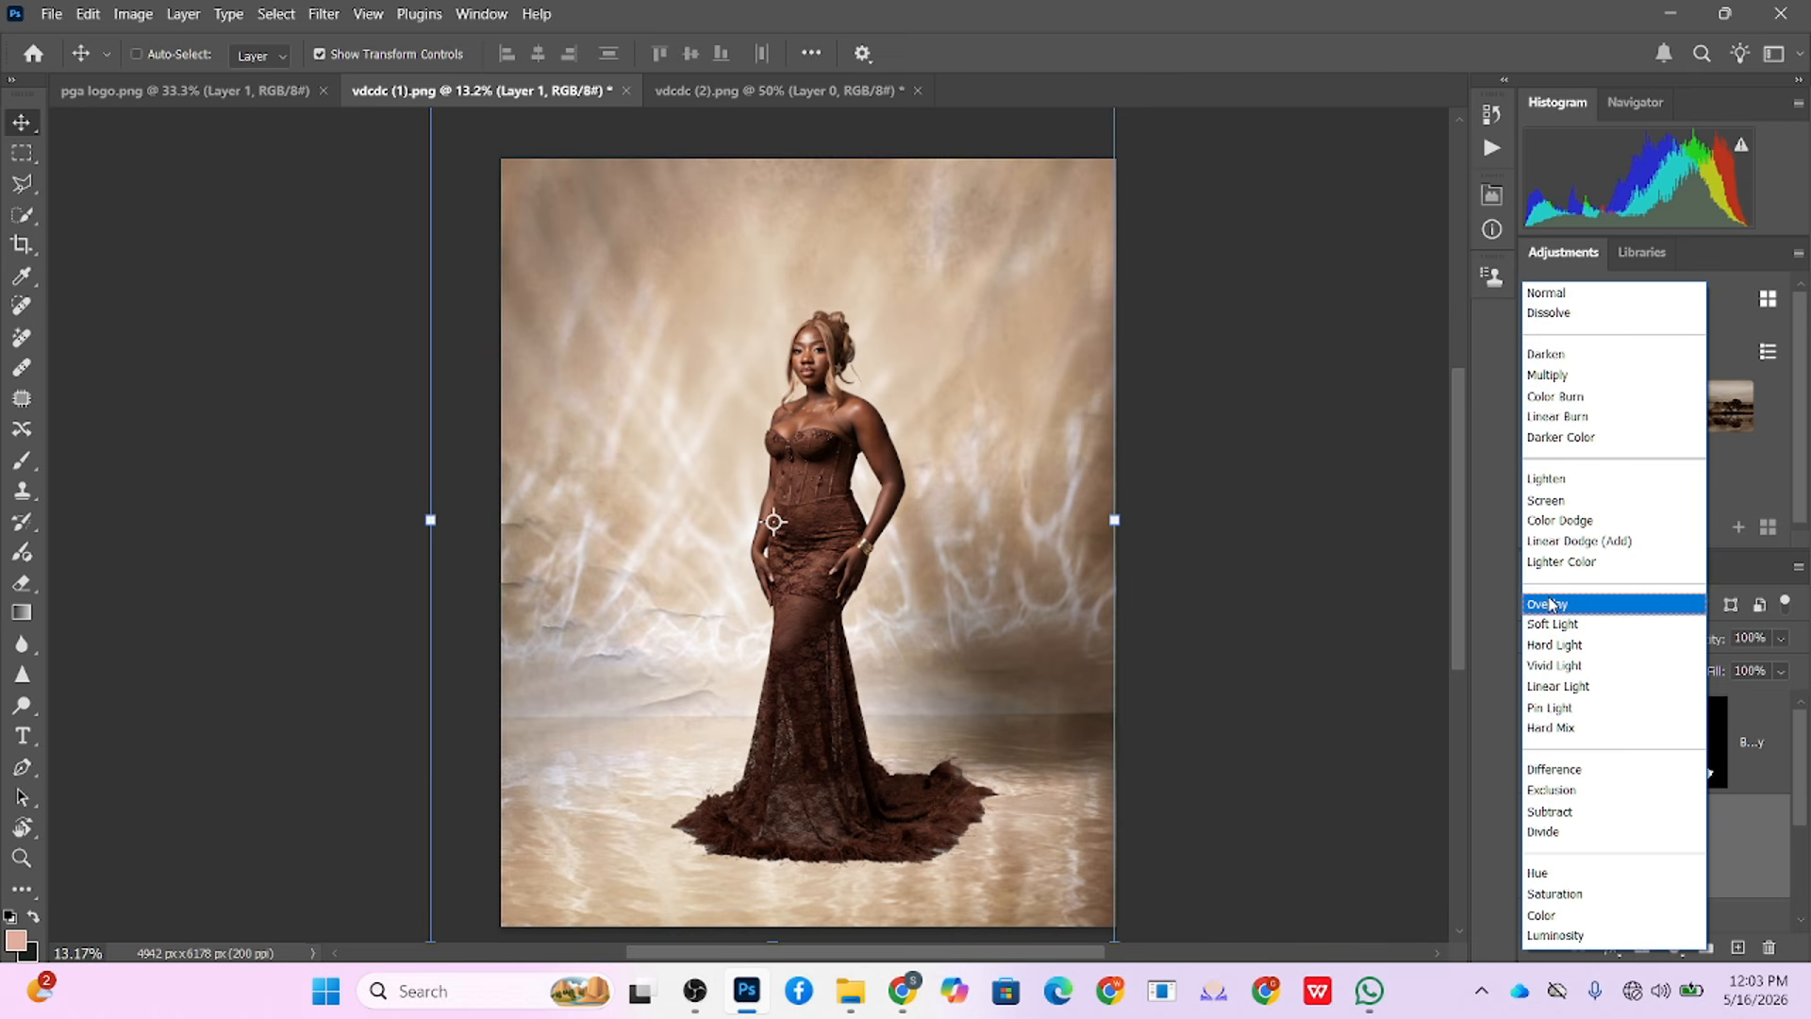
click(1261, 735)
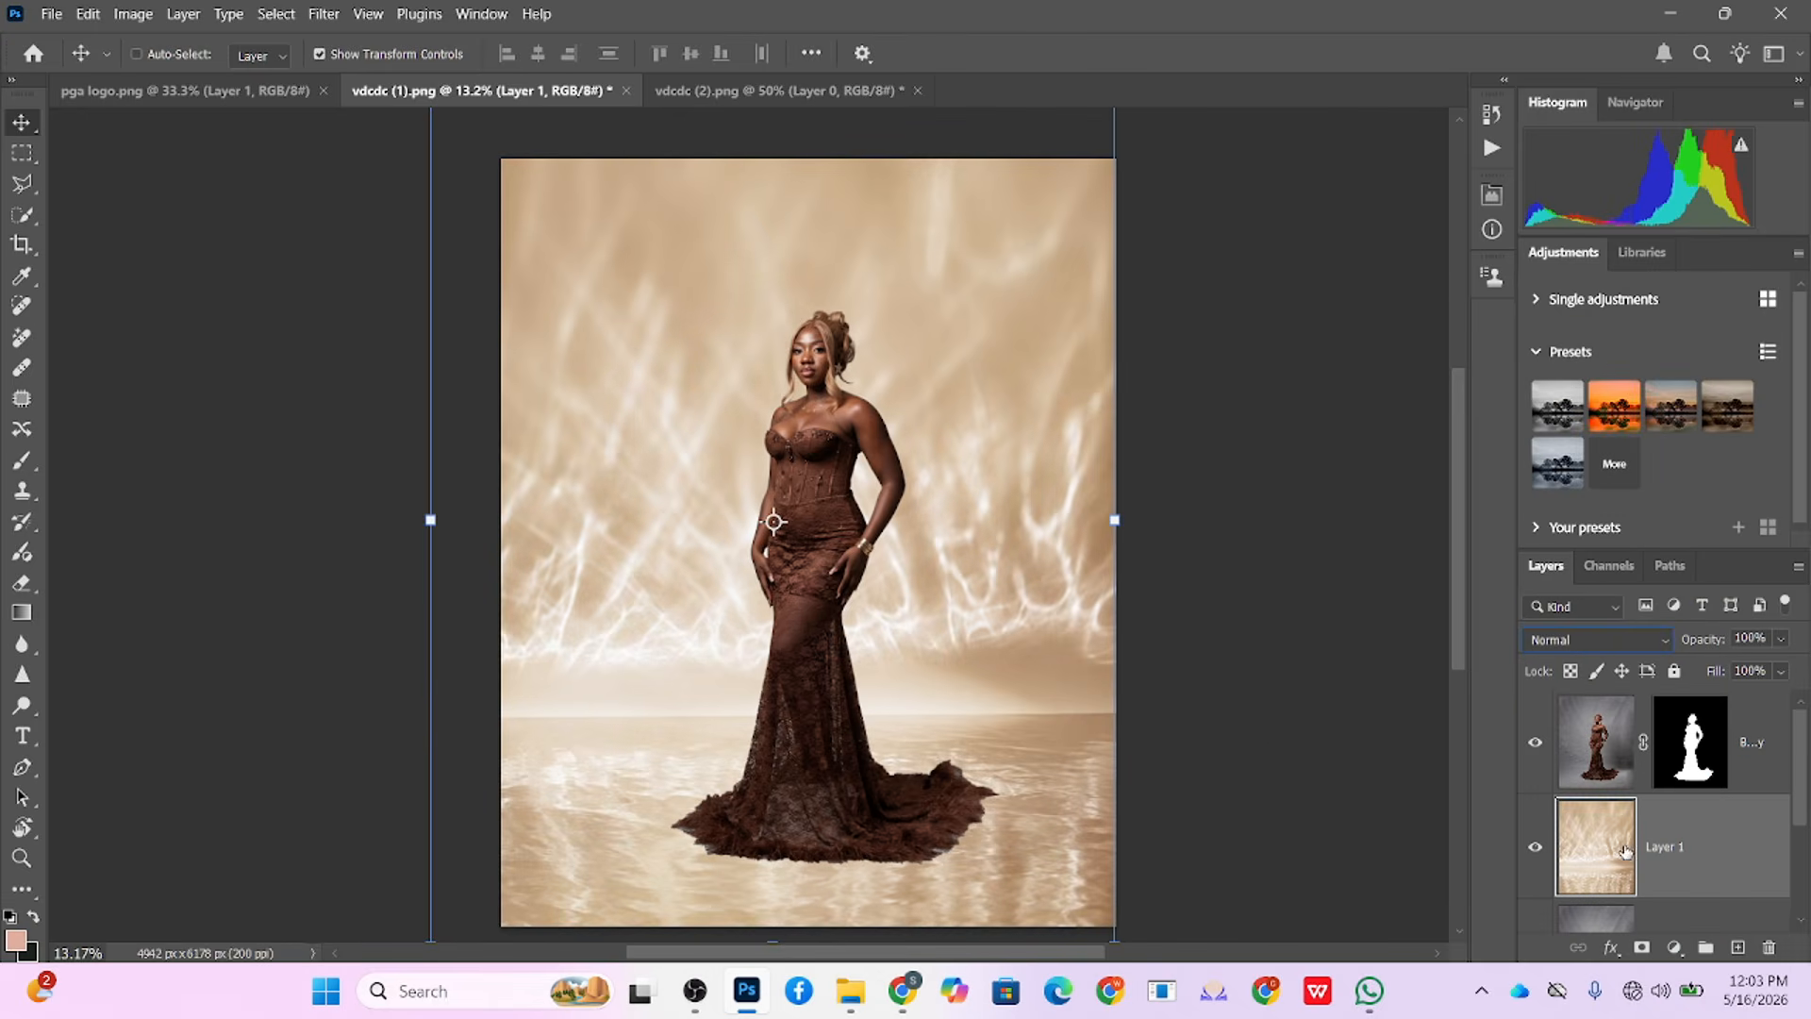
Step: Apply a Gaussian Blur with a radius of 182 pixels to the filled backdrop layer, Background copy 2
scroll(1698, 849, down, 2)
click(1689, 782)
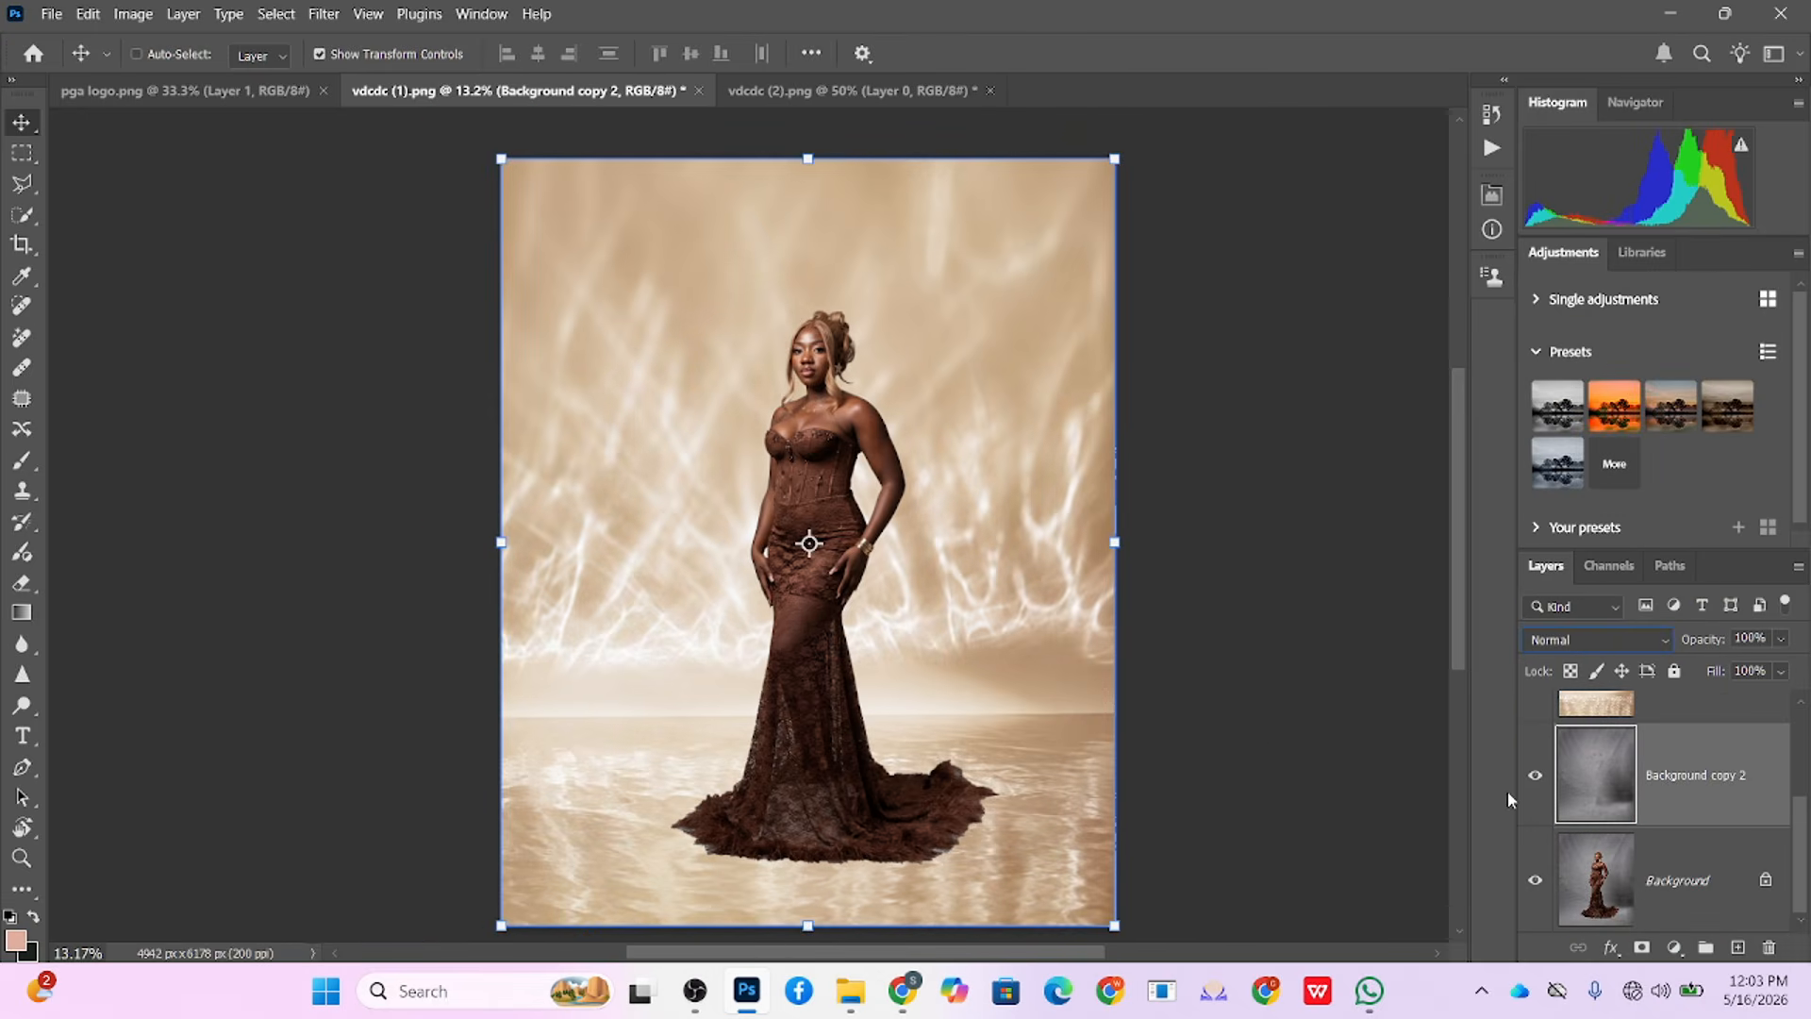
click(327, 19)
mouse_move(485, 319)
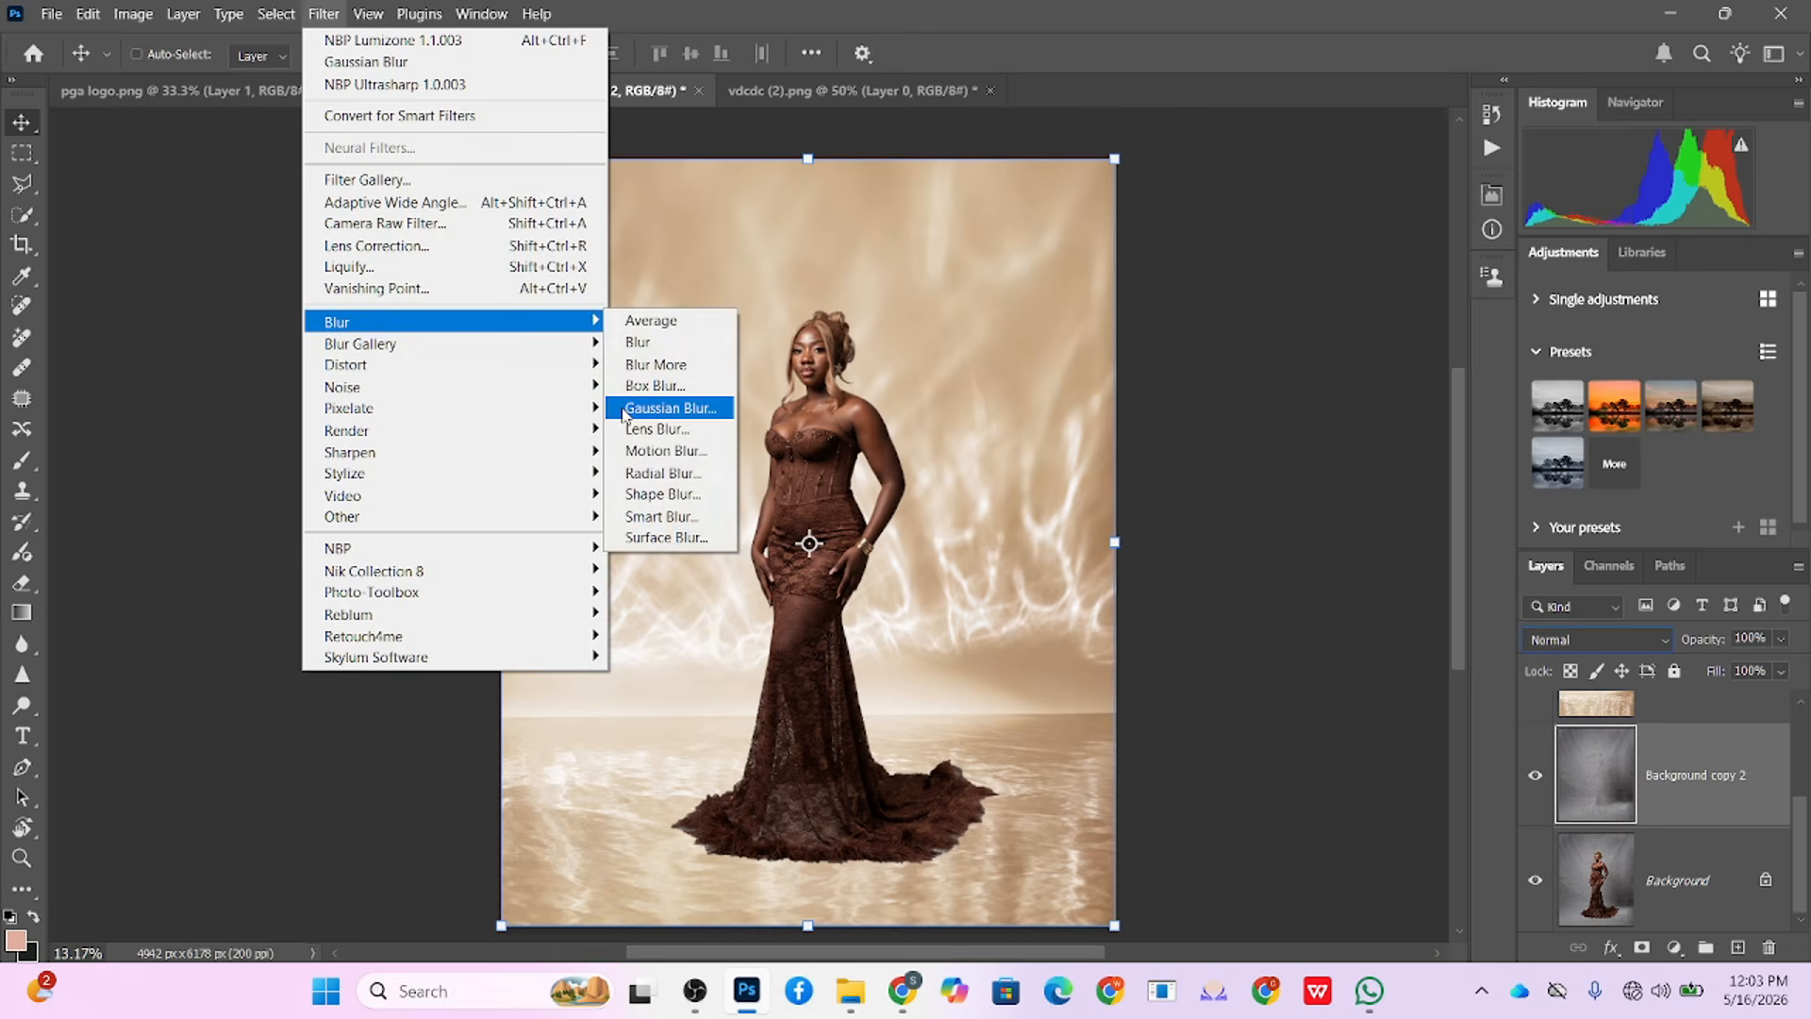
click(662, 409)
click(1256, 764)
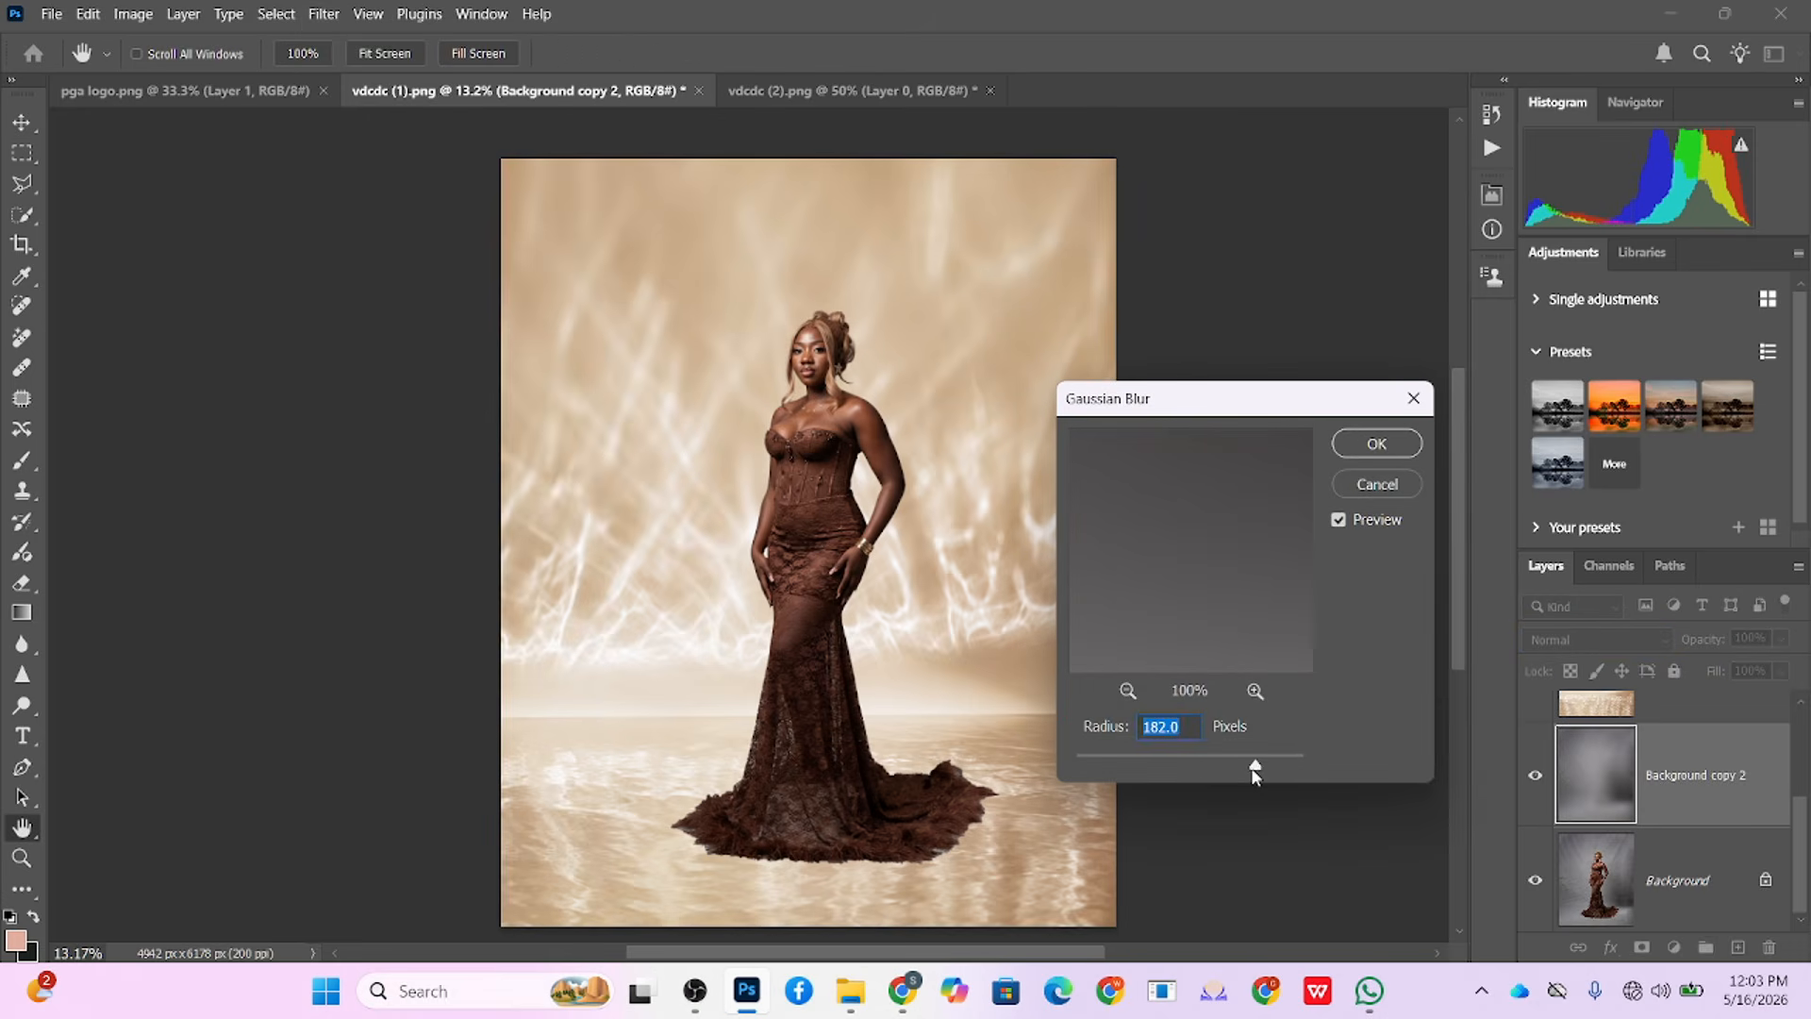
click(1378, 443)
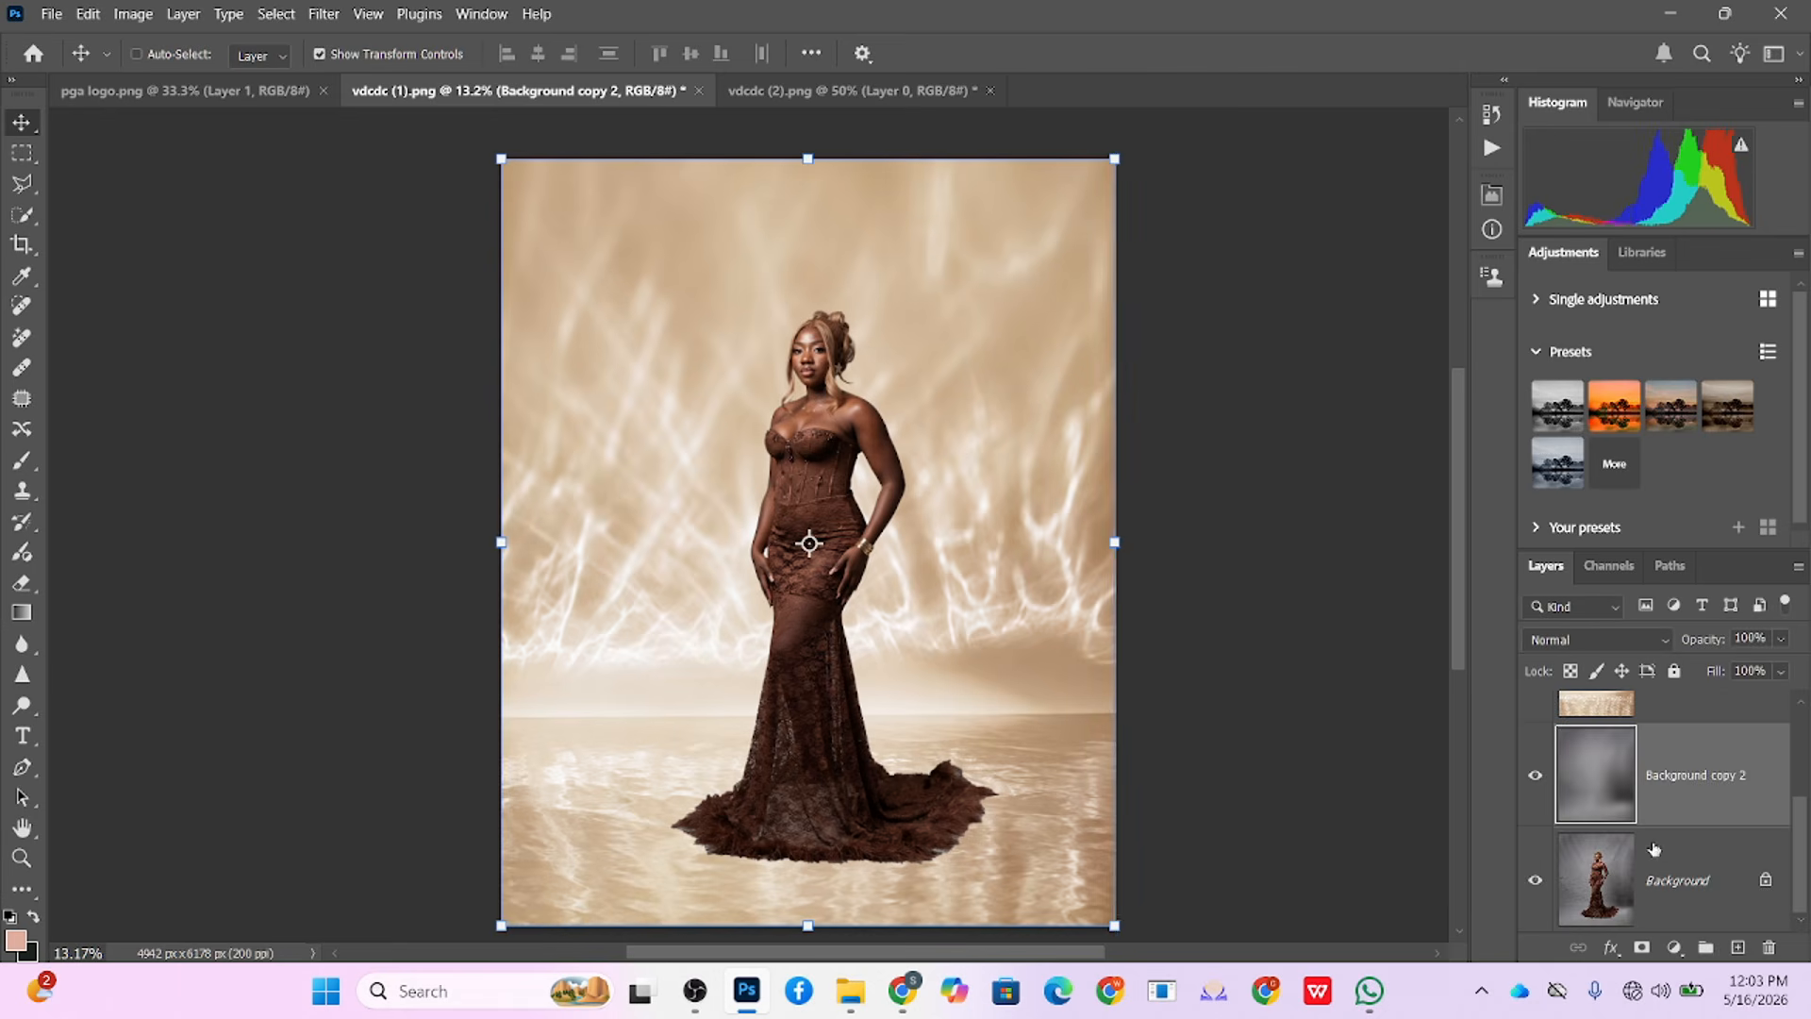
Step: Examine the blurred backdrop alone and behind the woman by toggling the cutout and water layers' visibility
scroll(1654, 849, up, 2)
click(1536, 745)
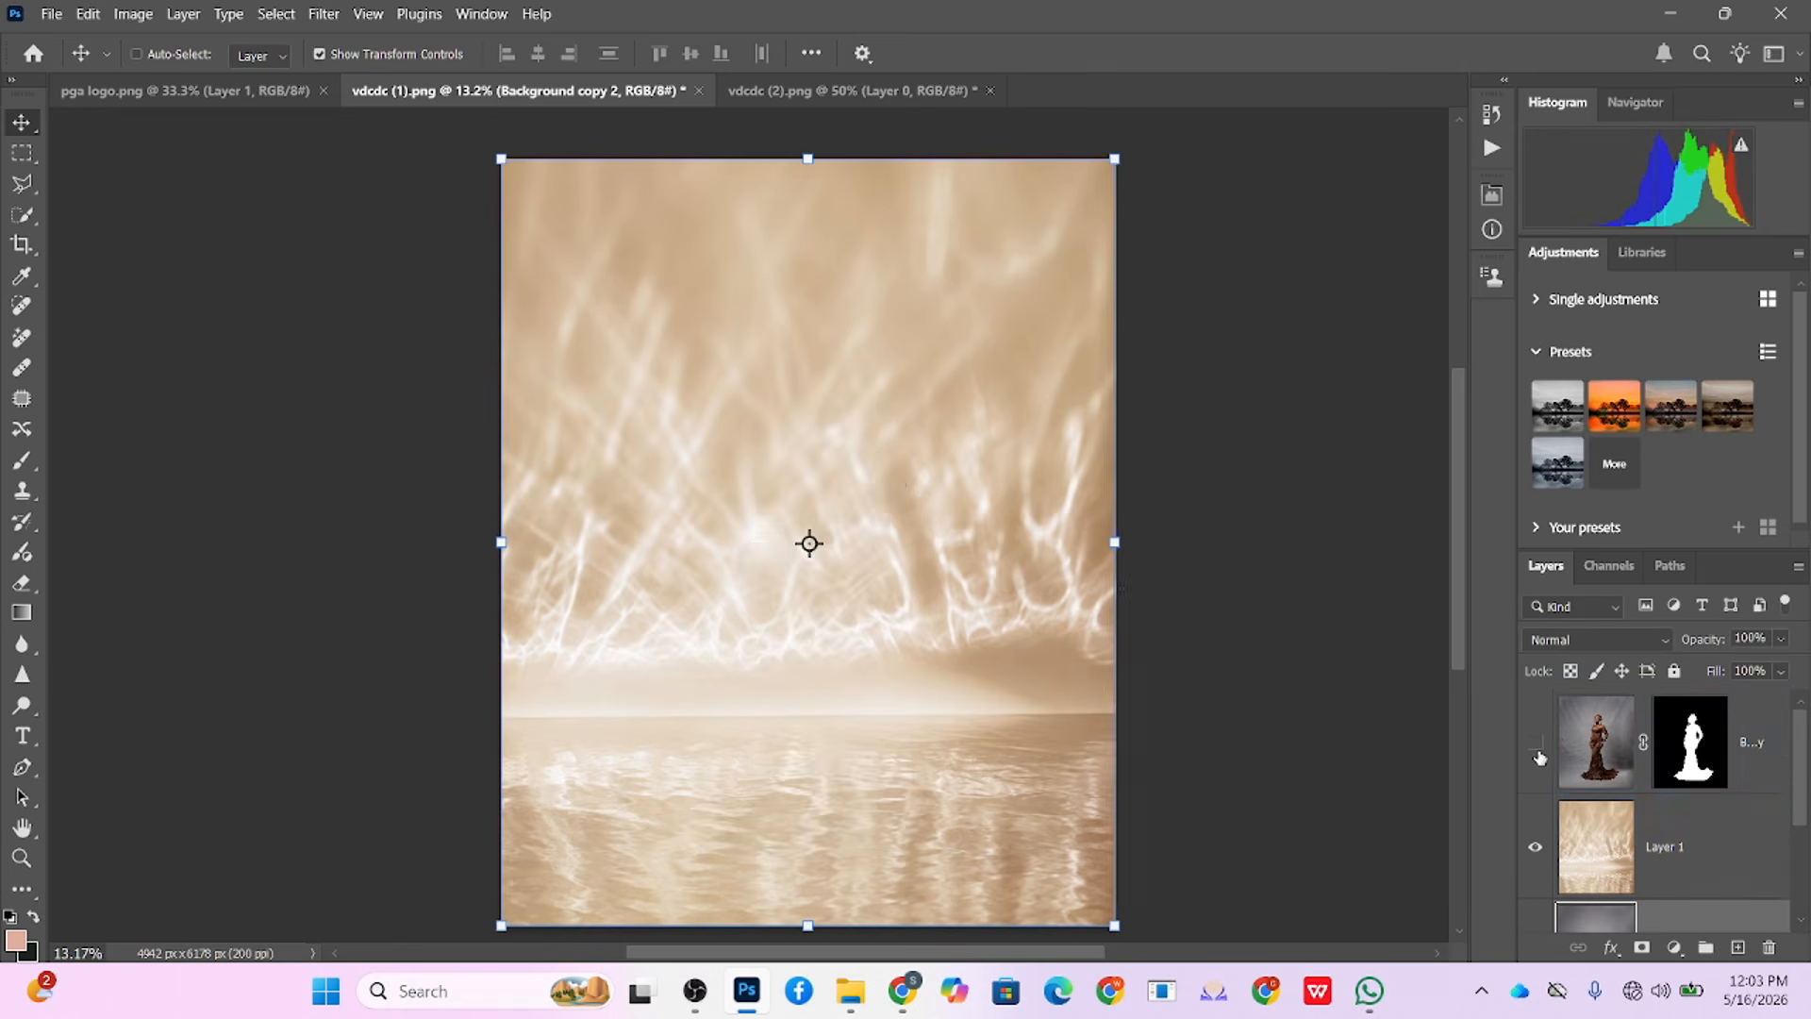
click(1537, 849)
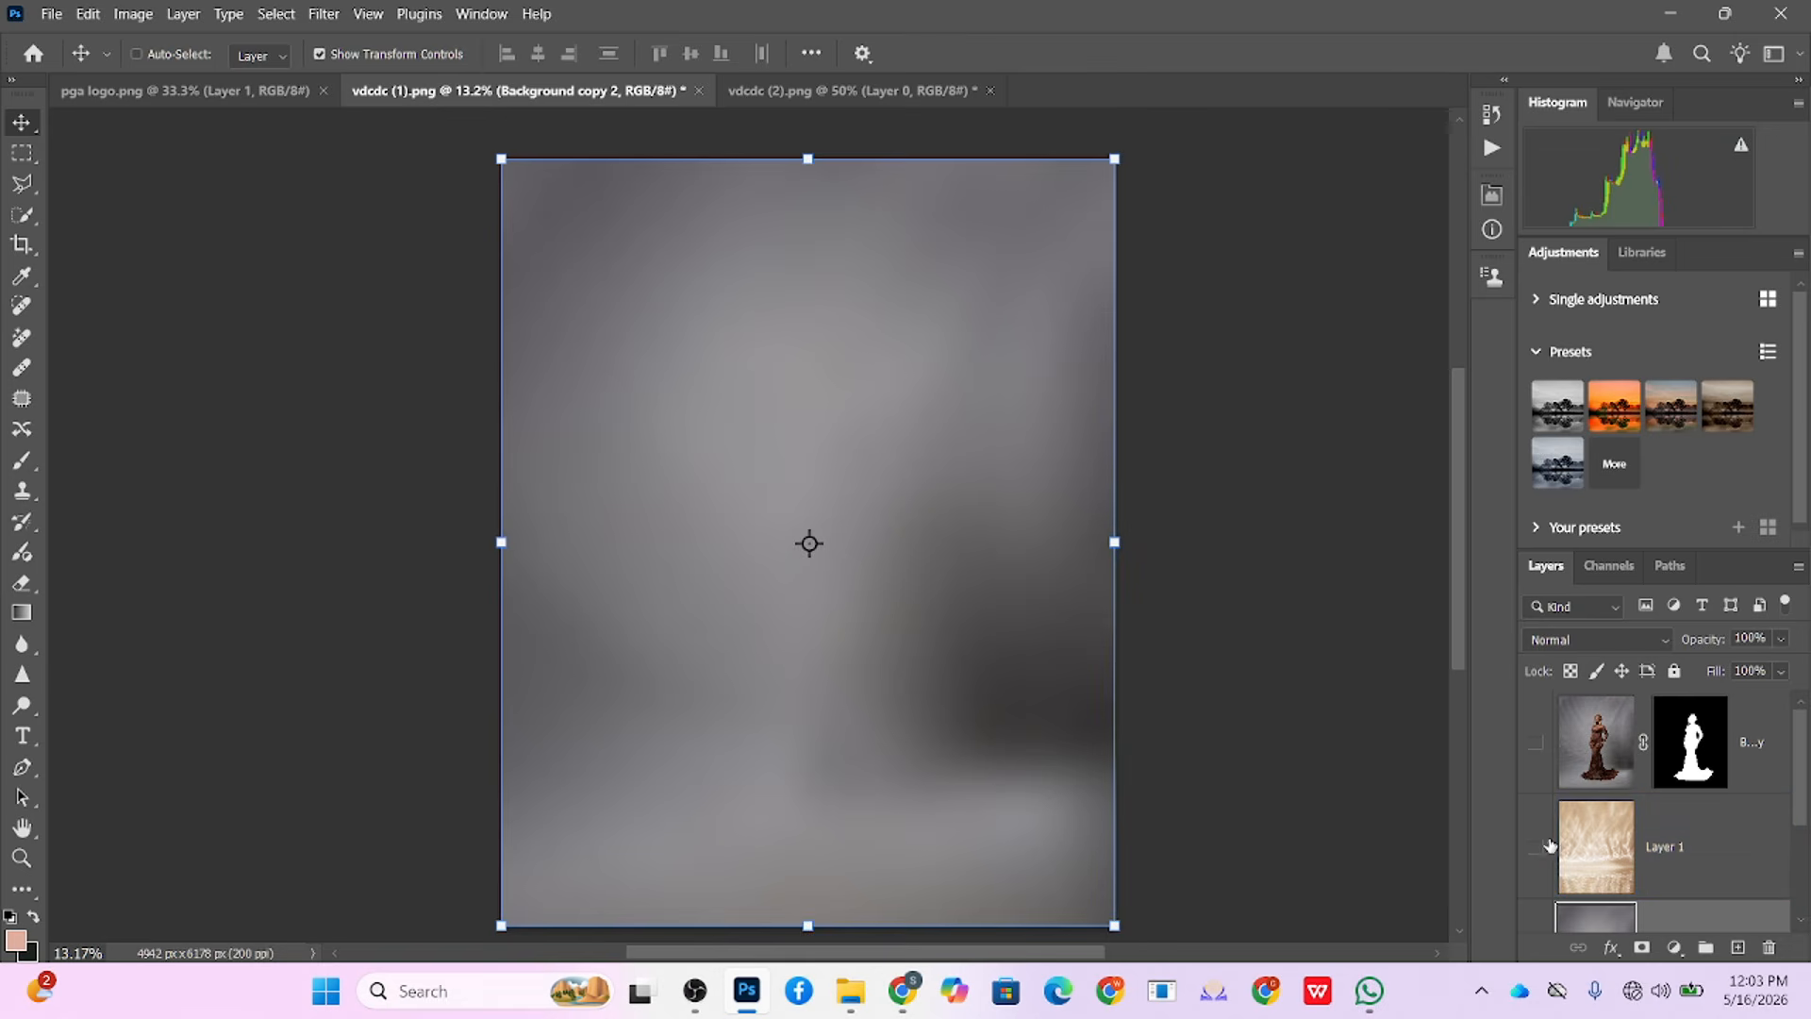
click(1539, 747)
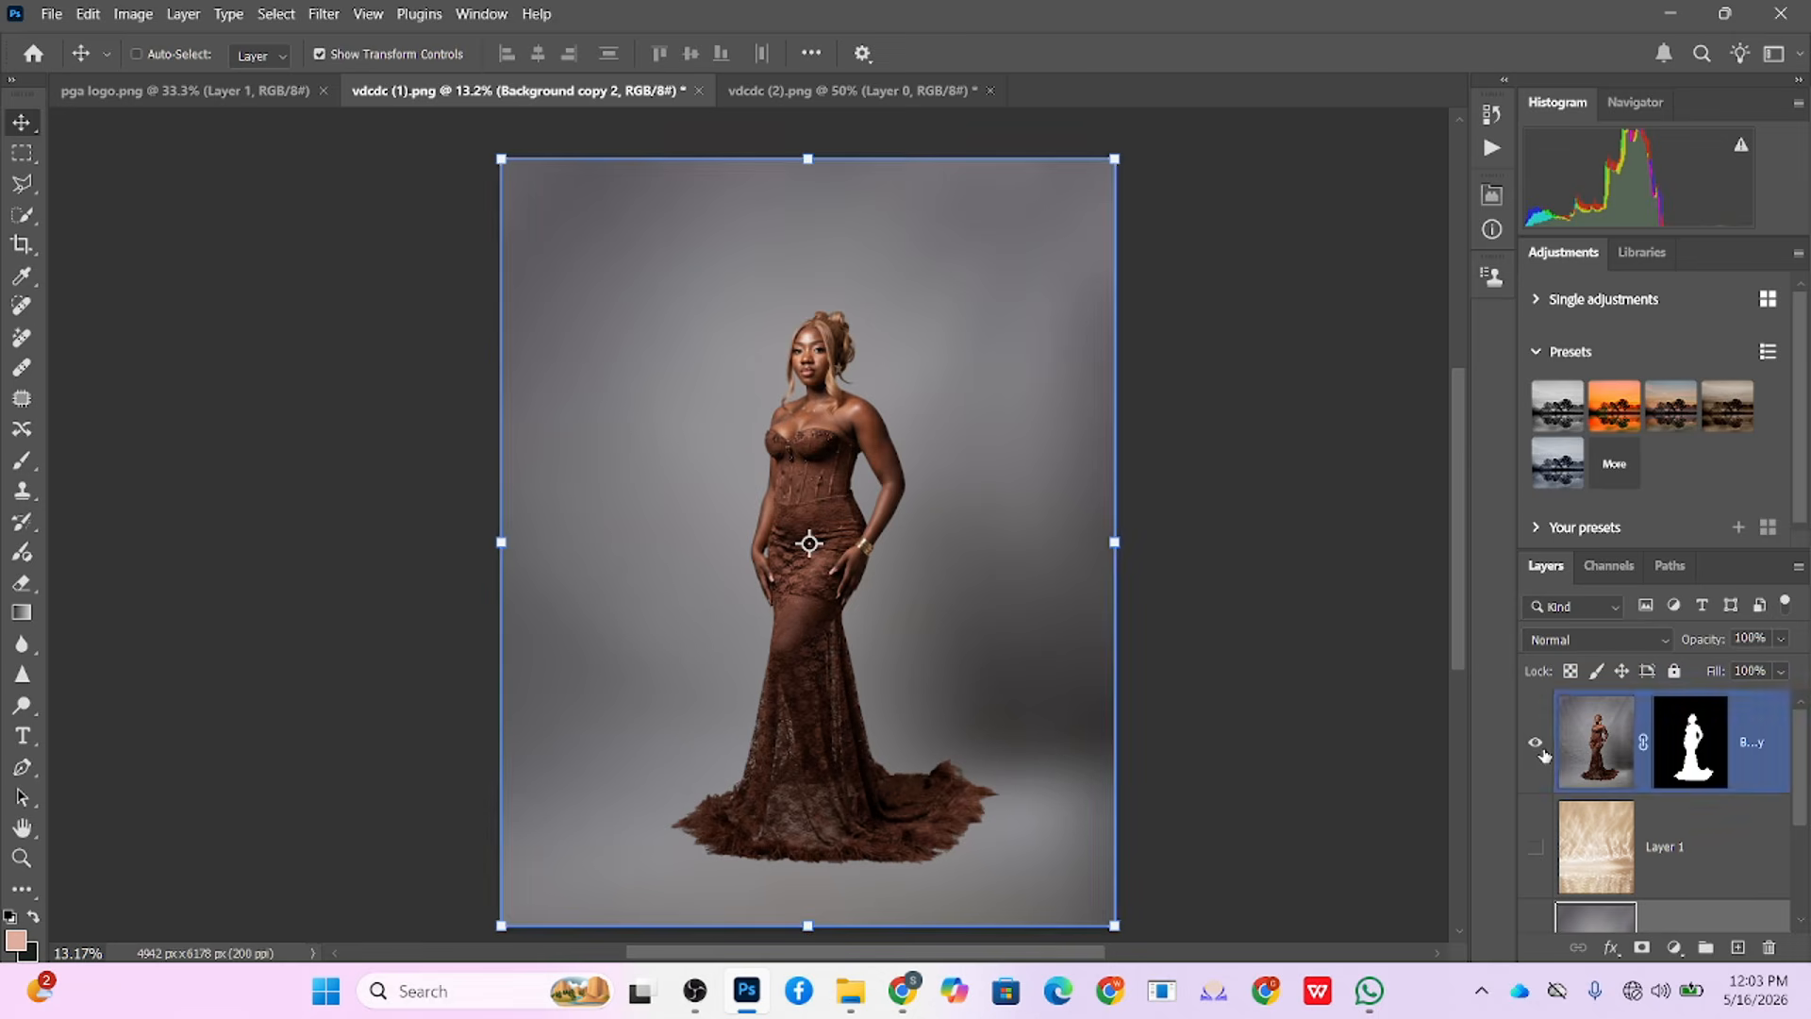
click(1537, 847)
scroll(1713, 836, down, 3)
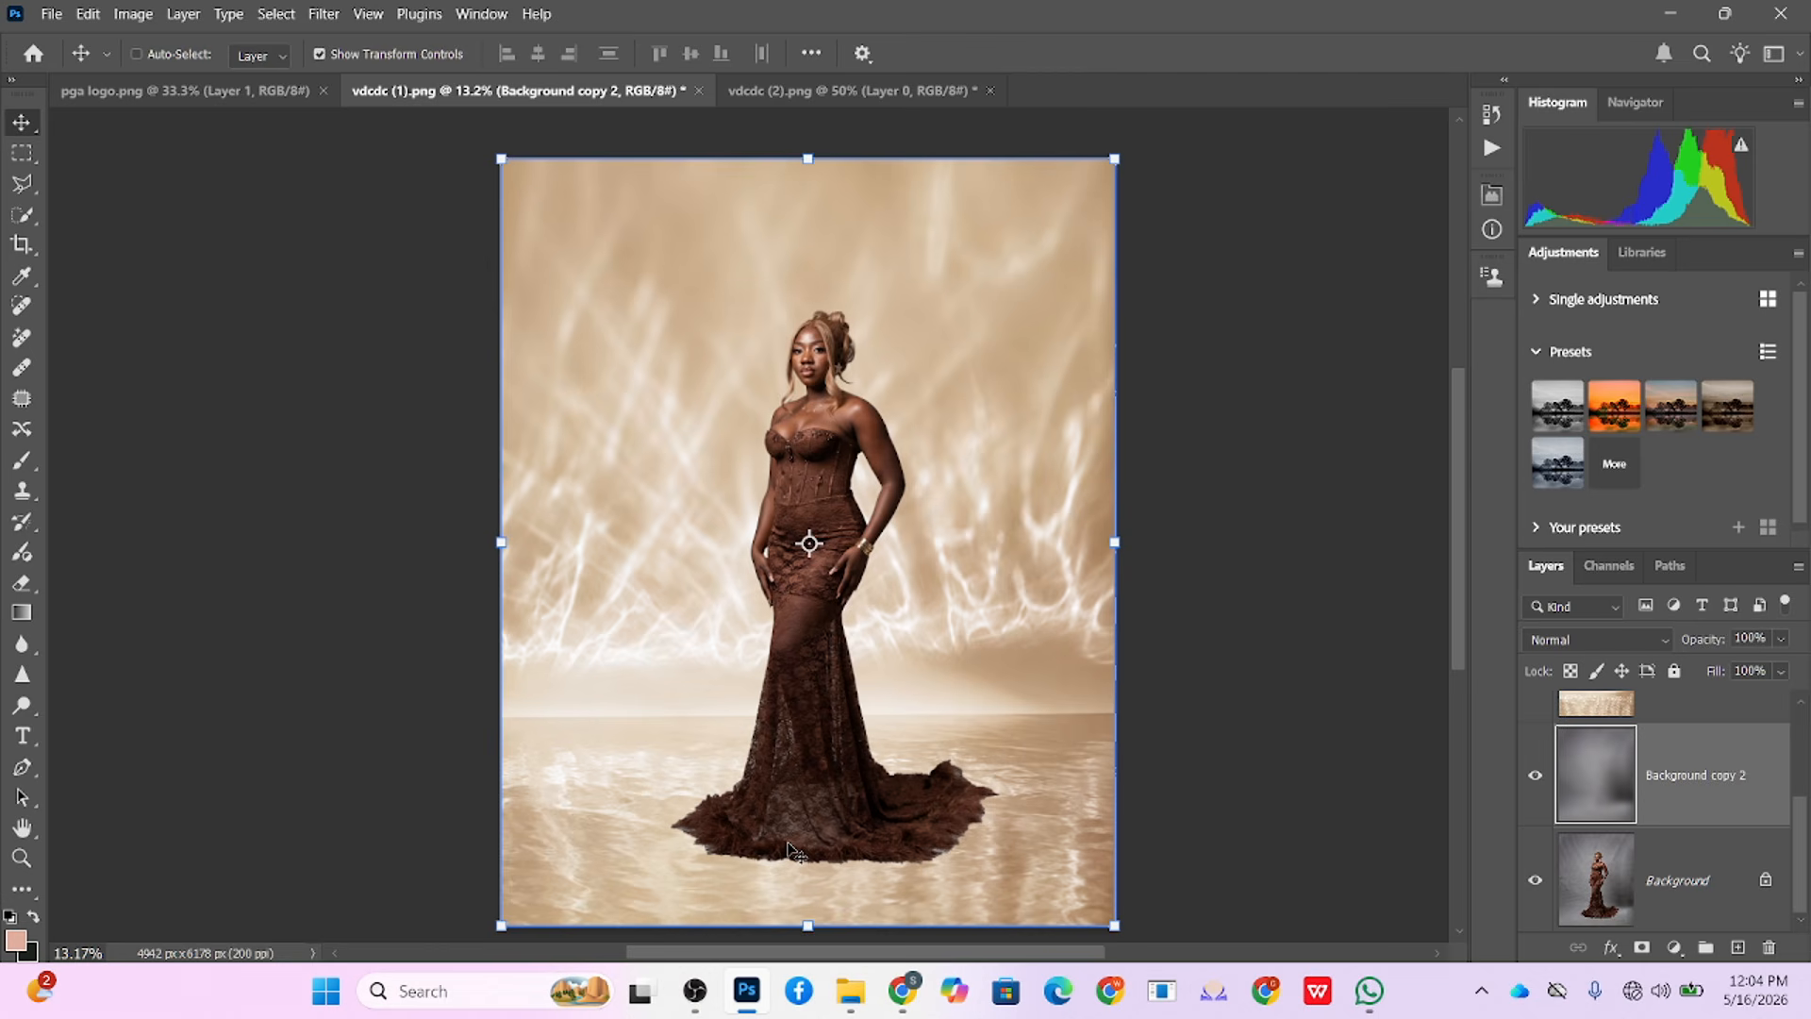
Step: Preview alternative blend modes such as Overlay on the glowing water layer, Layer 1, leaving it at Normal
scroll(1612, 810, up, 3)
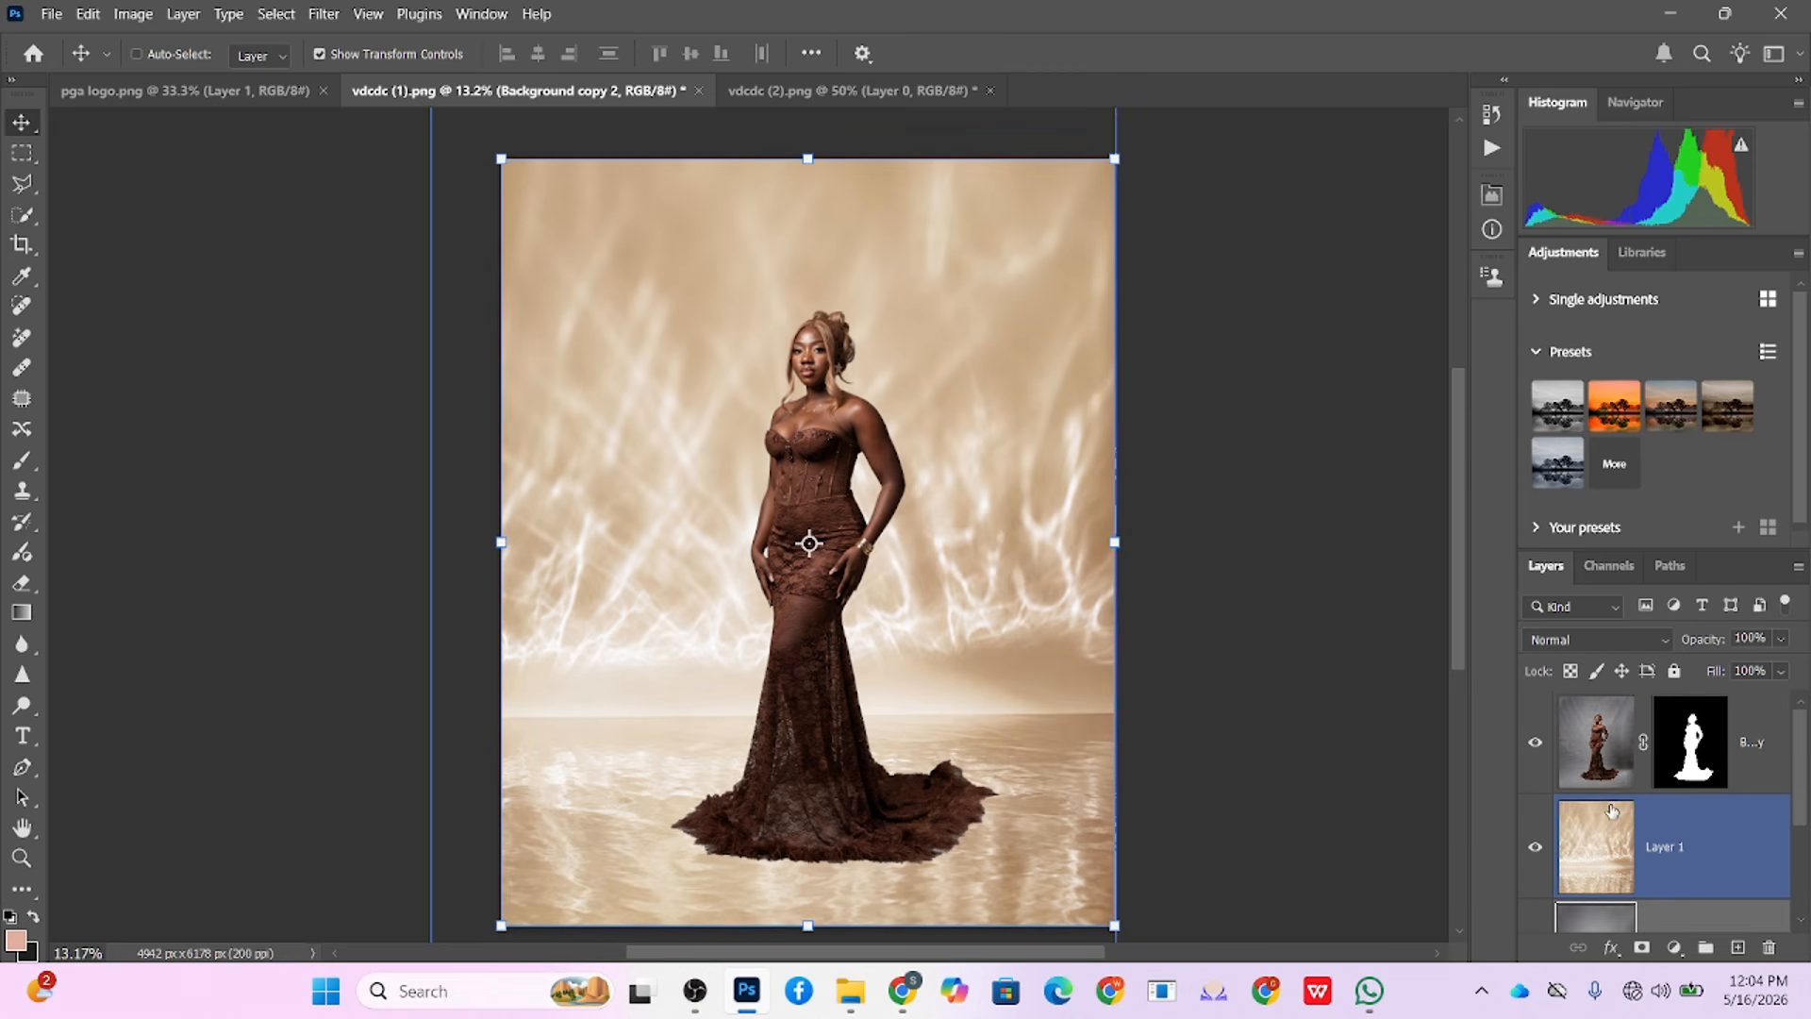
click(1735, 855)
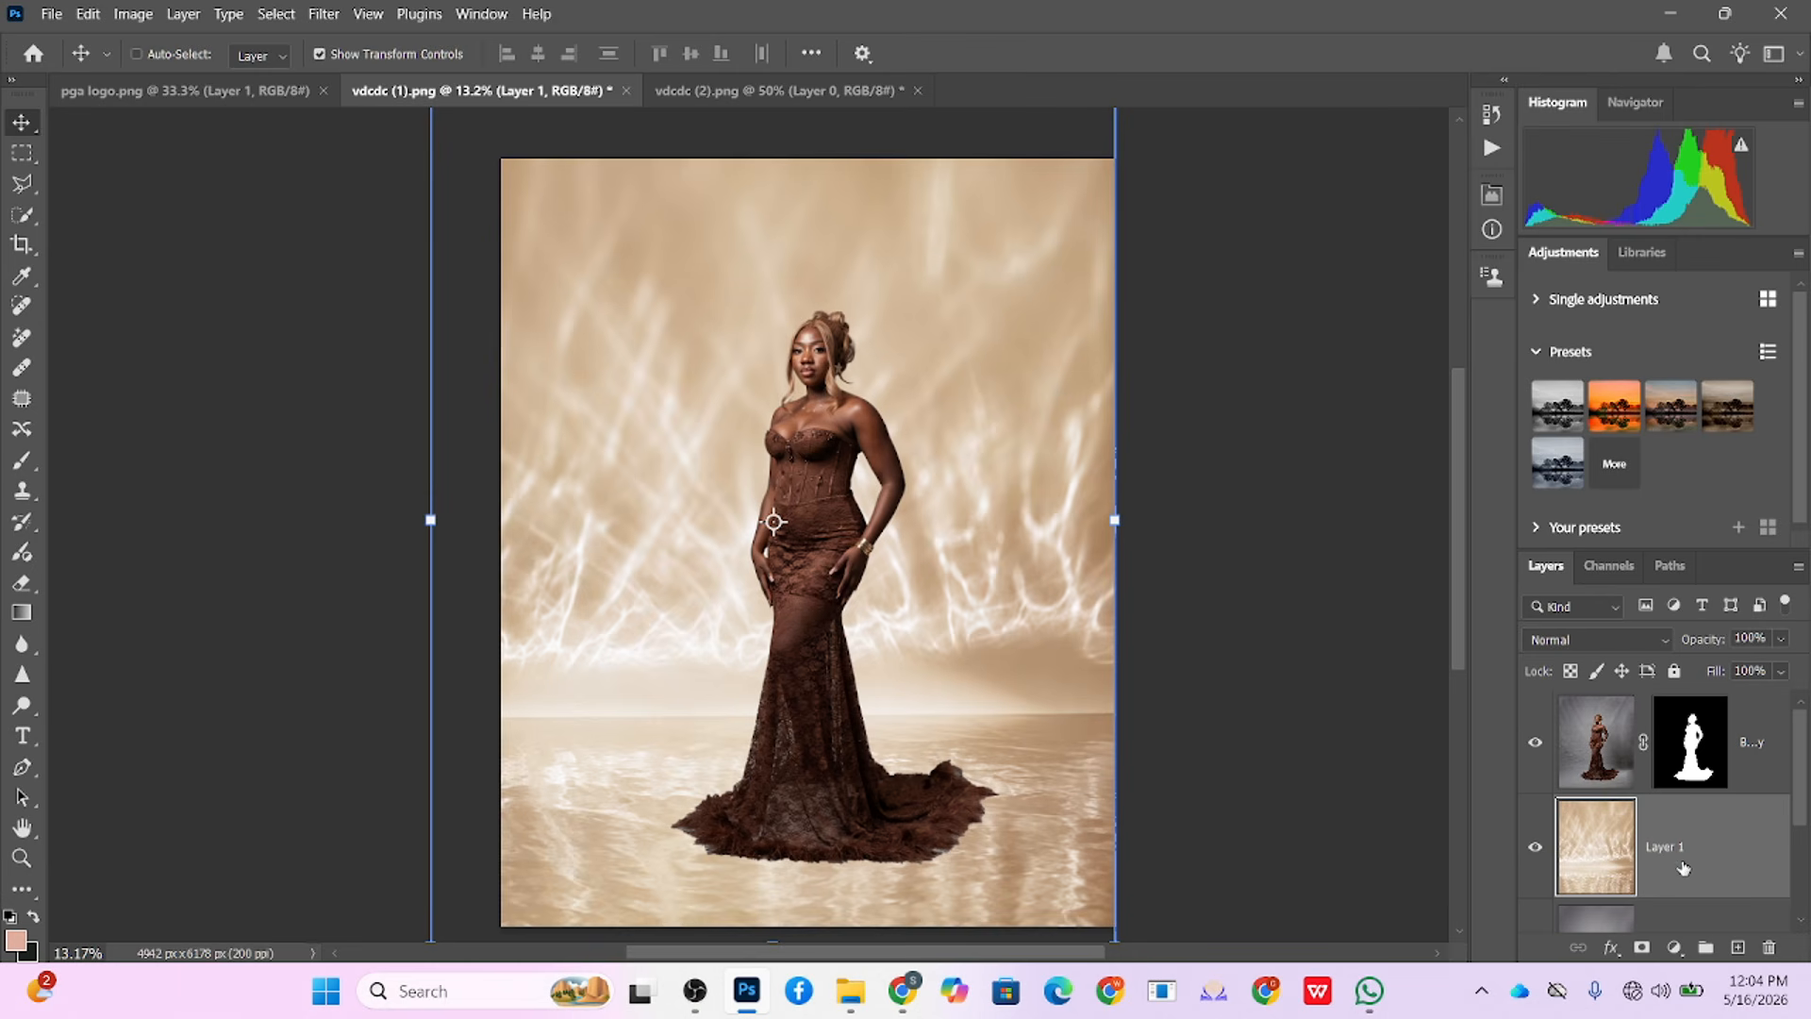
click(1582, 642)
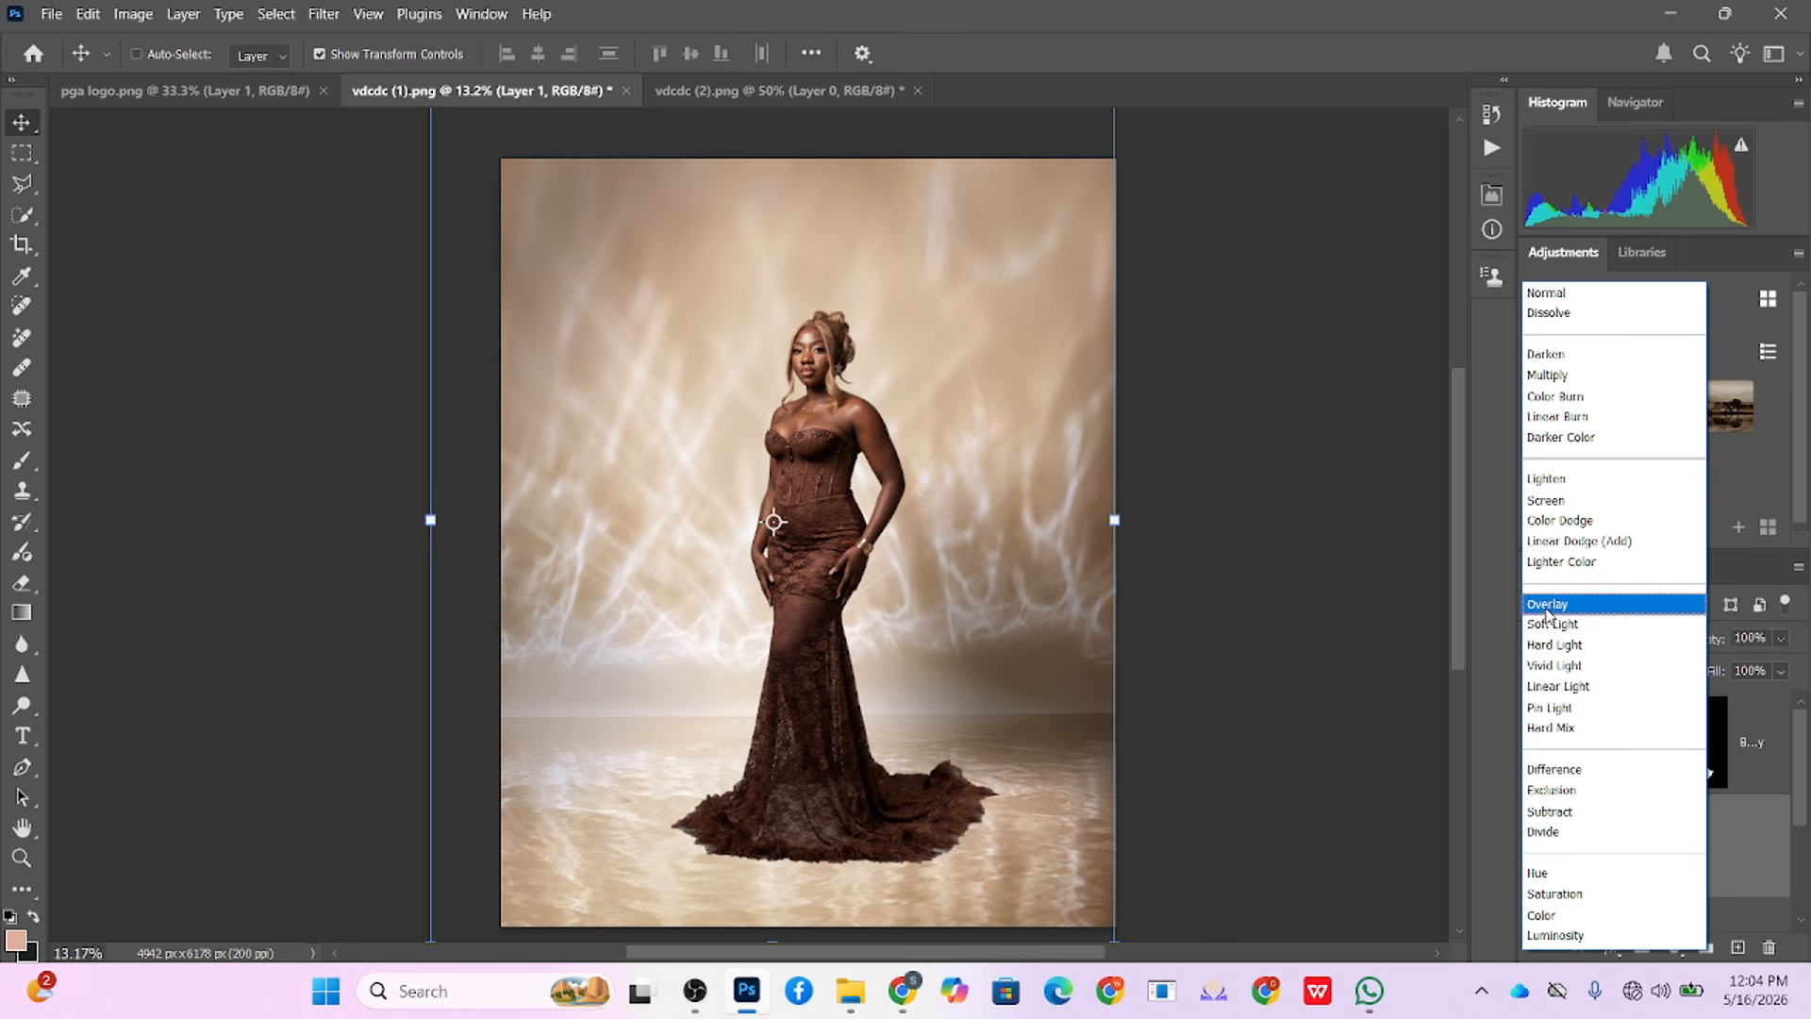
click(1212, 732)
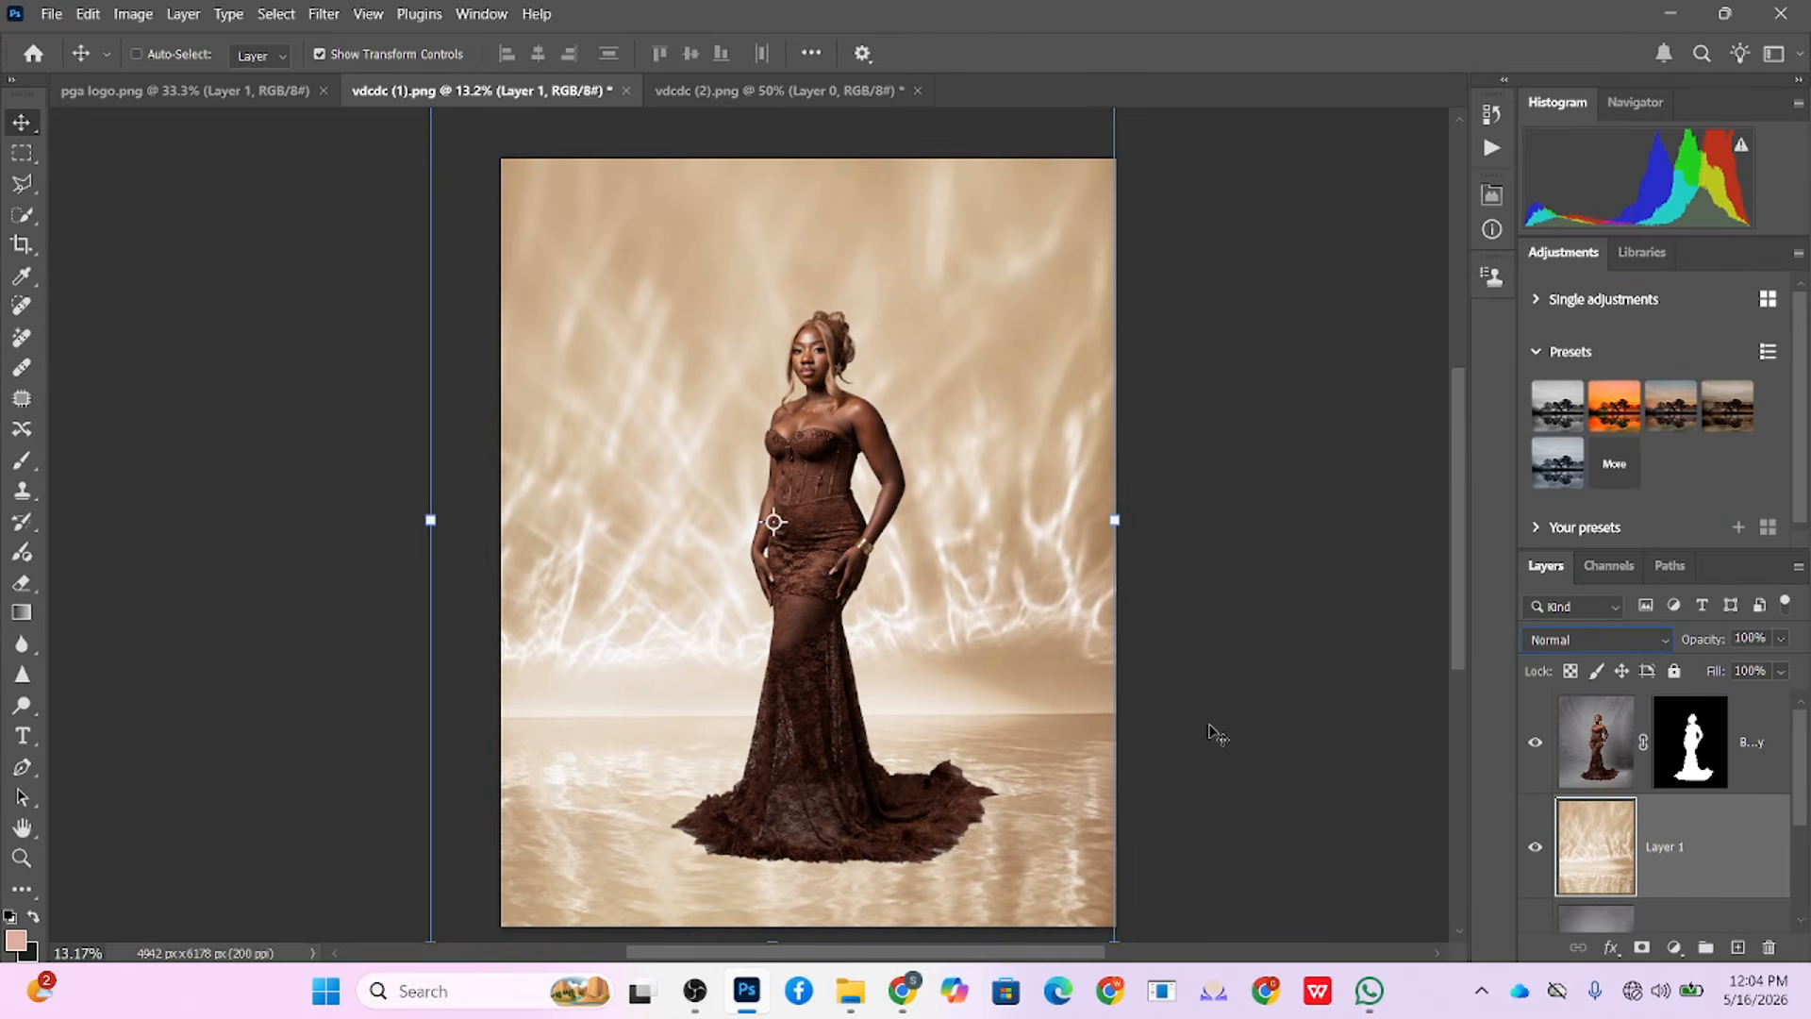
Step: Duplicate the glowing water layer, Layer 1, and hide the duplicate
scroll(1734, 830, down, 3)
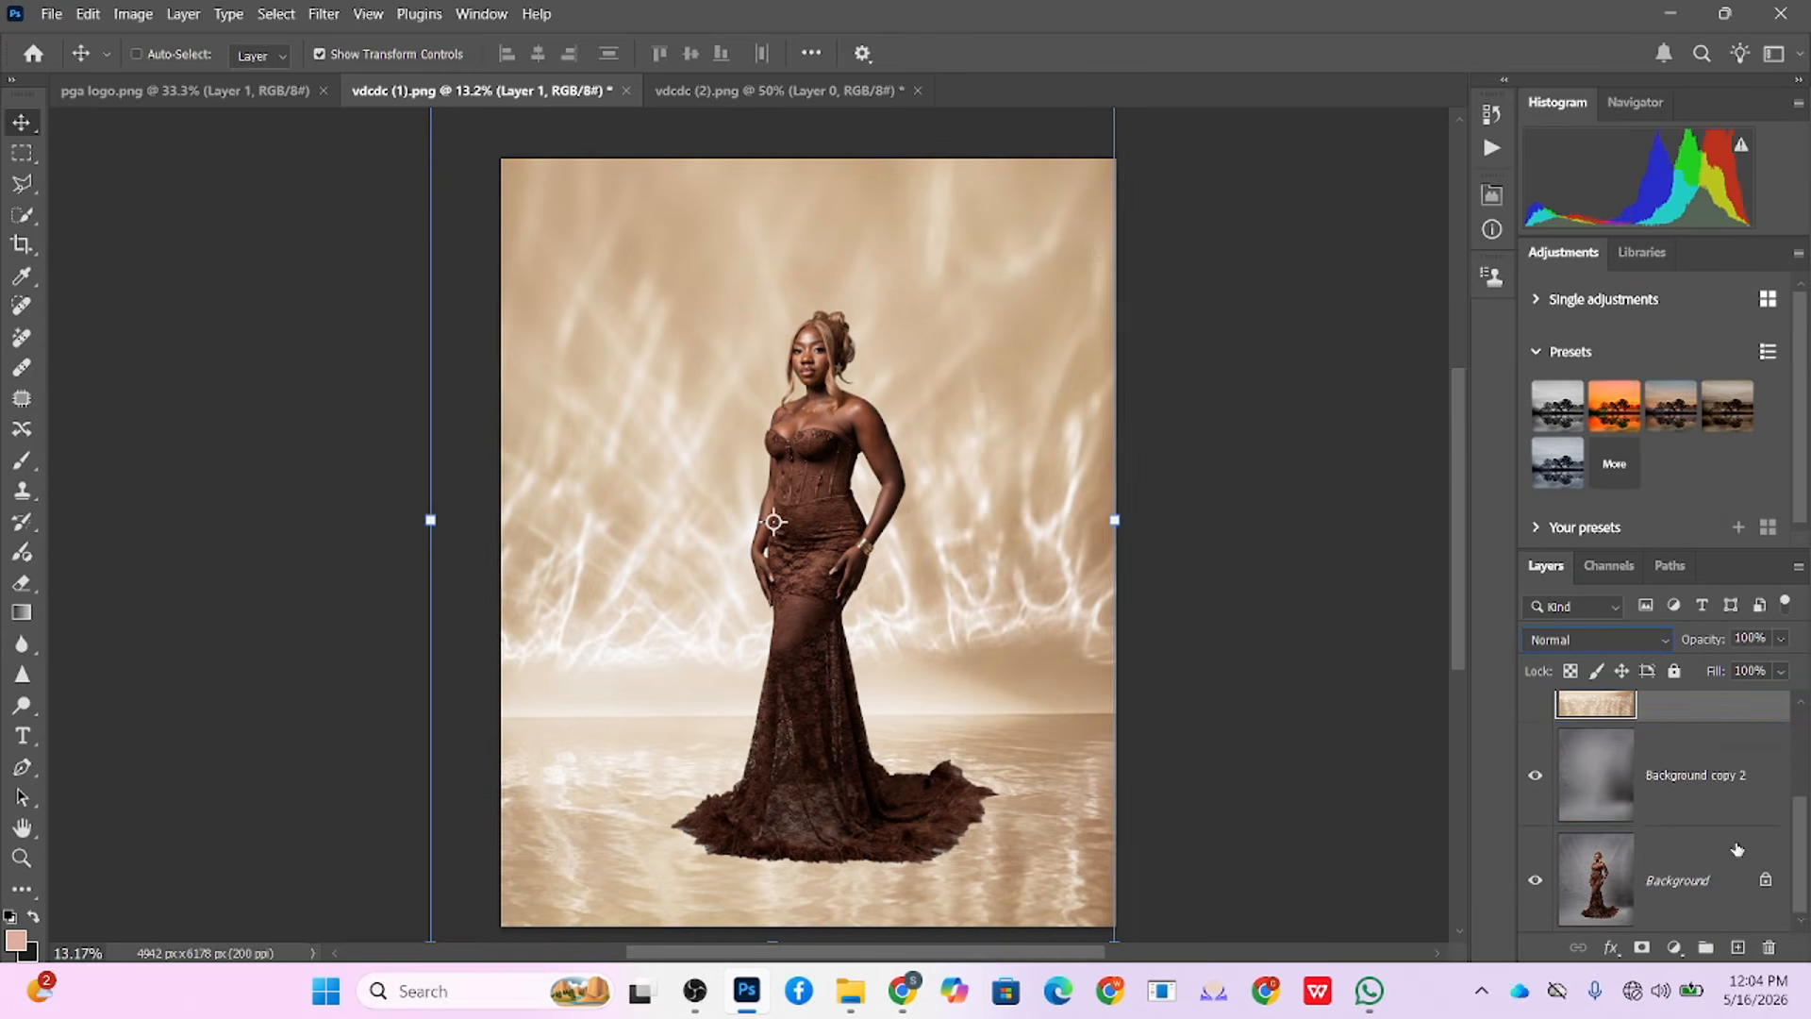
scroll(1736, 849, up, 3)
key(ctrl+j)
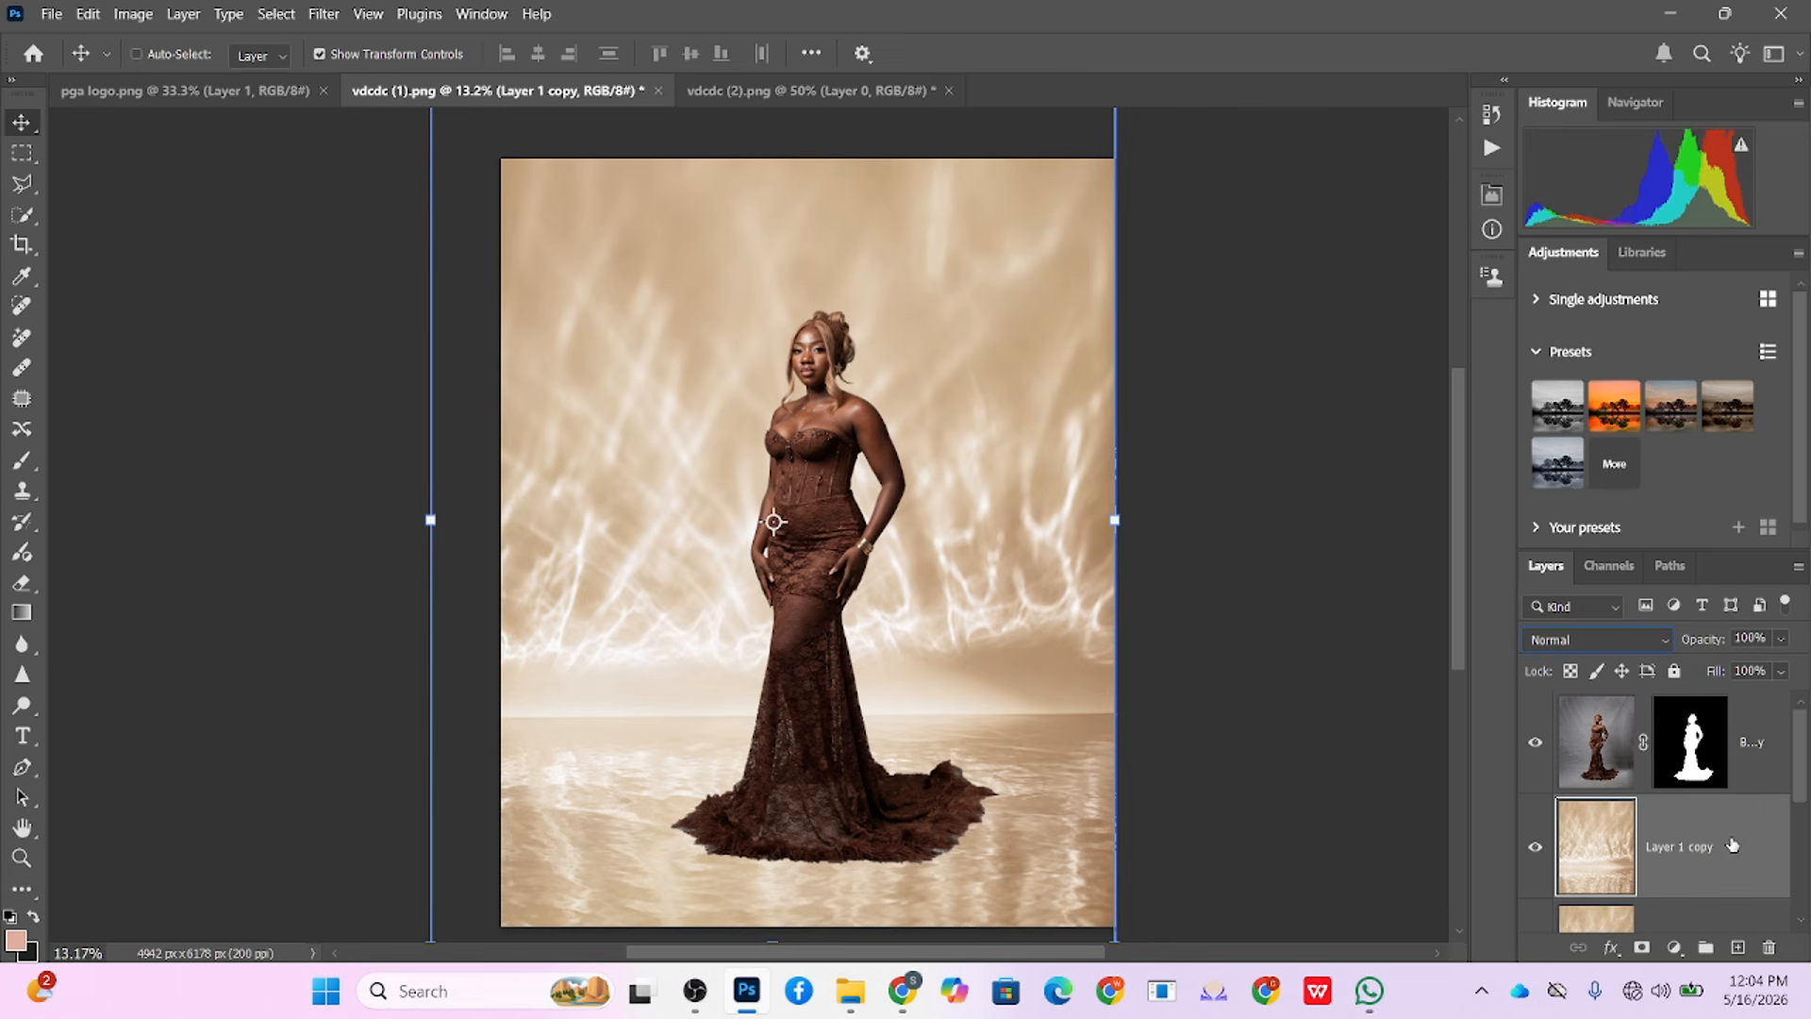
click(1537, 850)
scroll(1603, 849, down, 1)
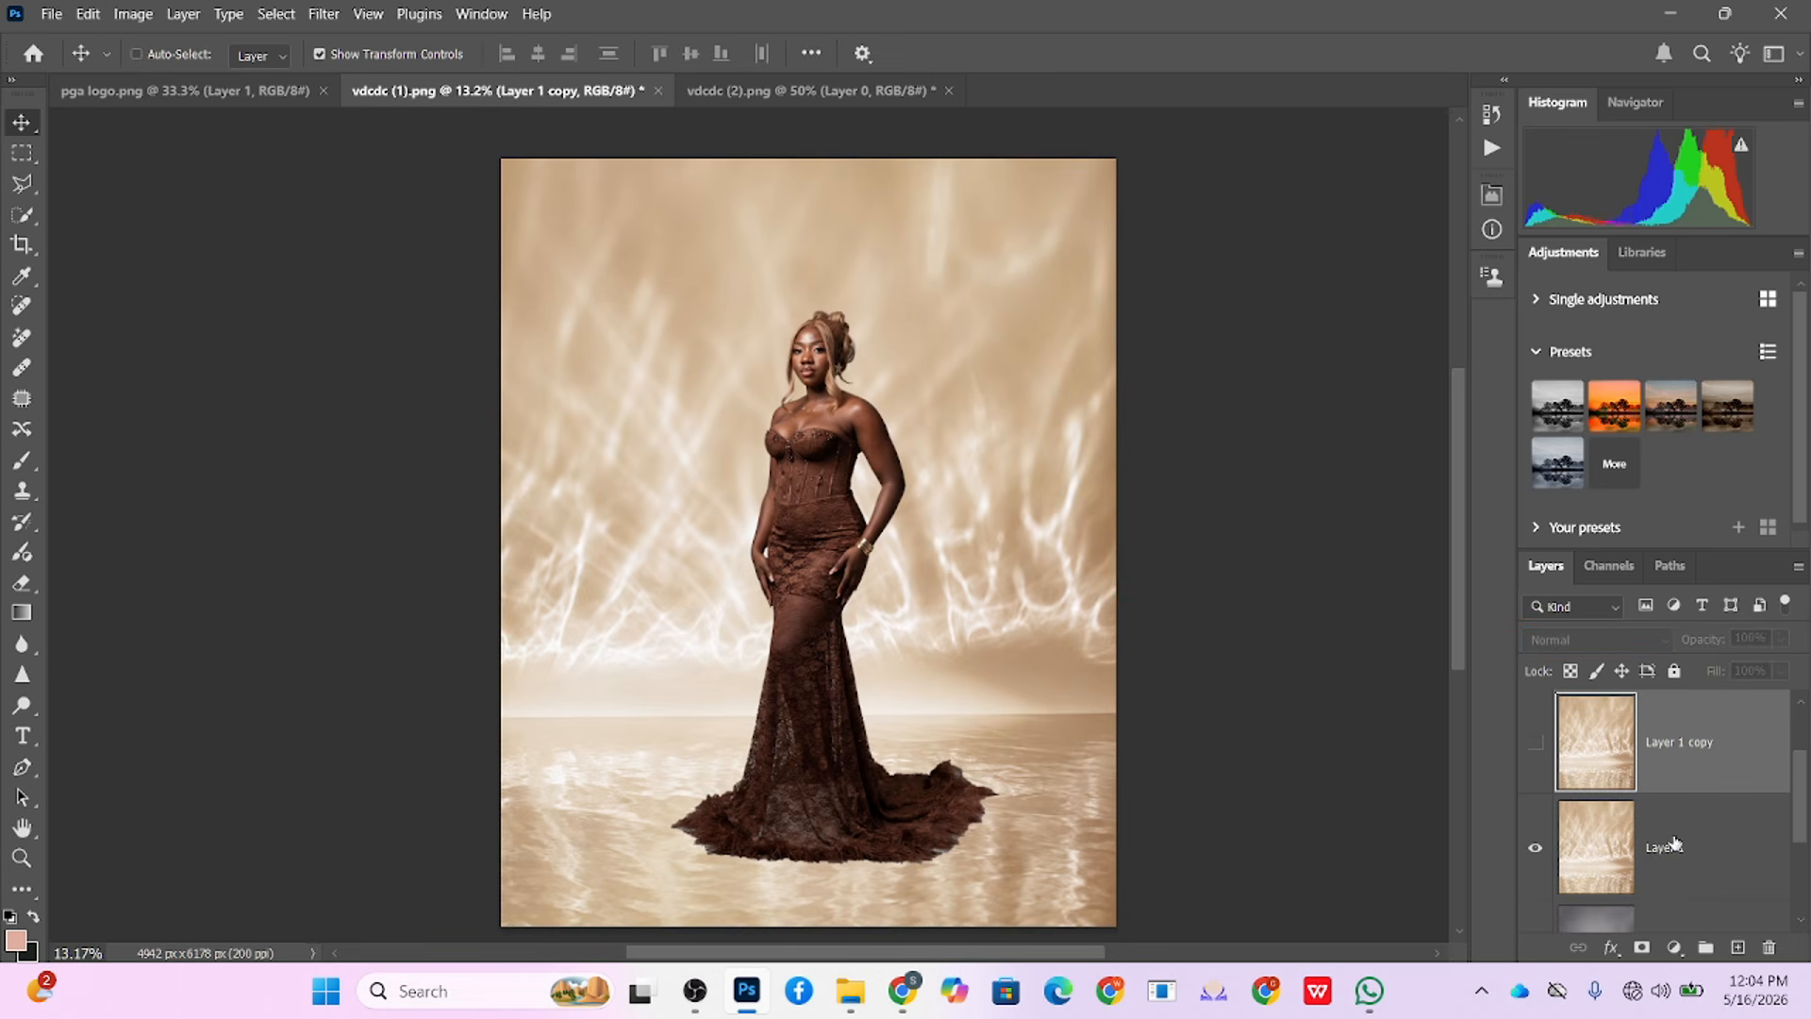
Step: Set the blend mode of the original glowing water layer, Layer 1, to Multiply
click(1759, 870)
click(1556, 642)
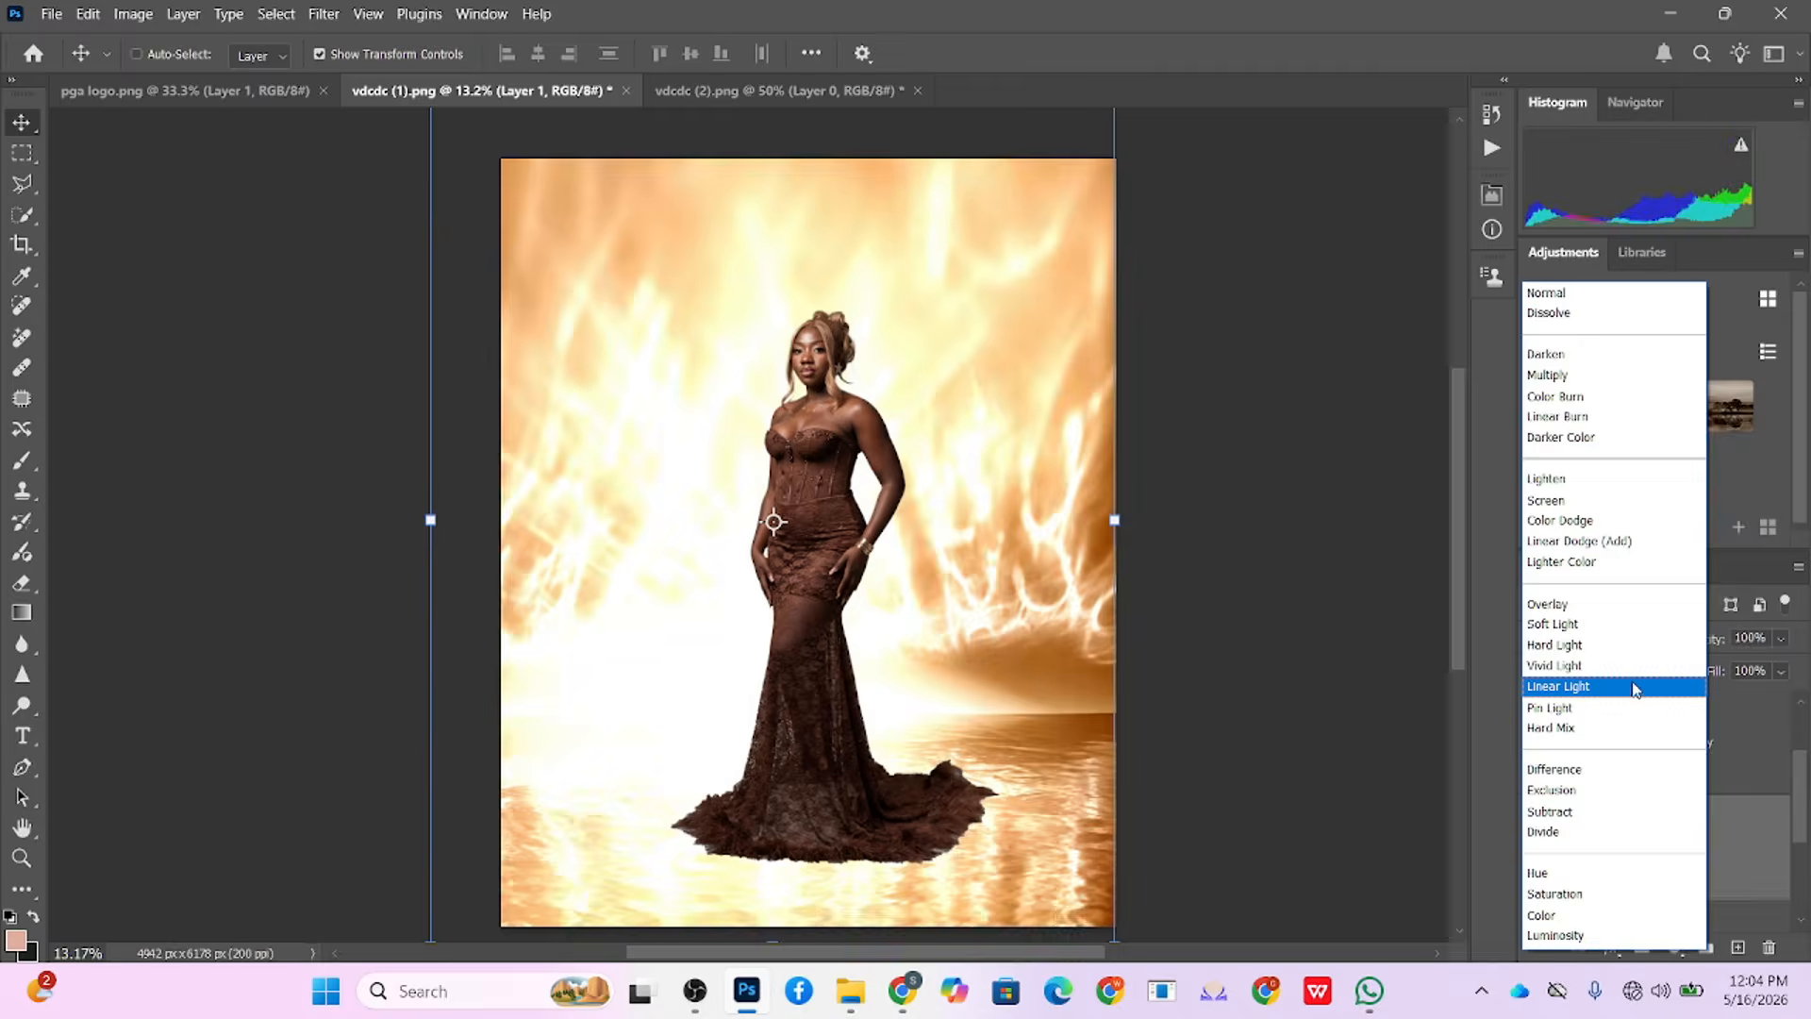
click(1555, 375)
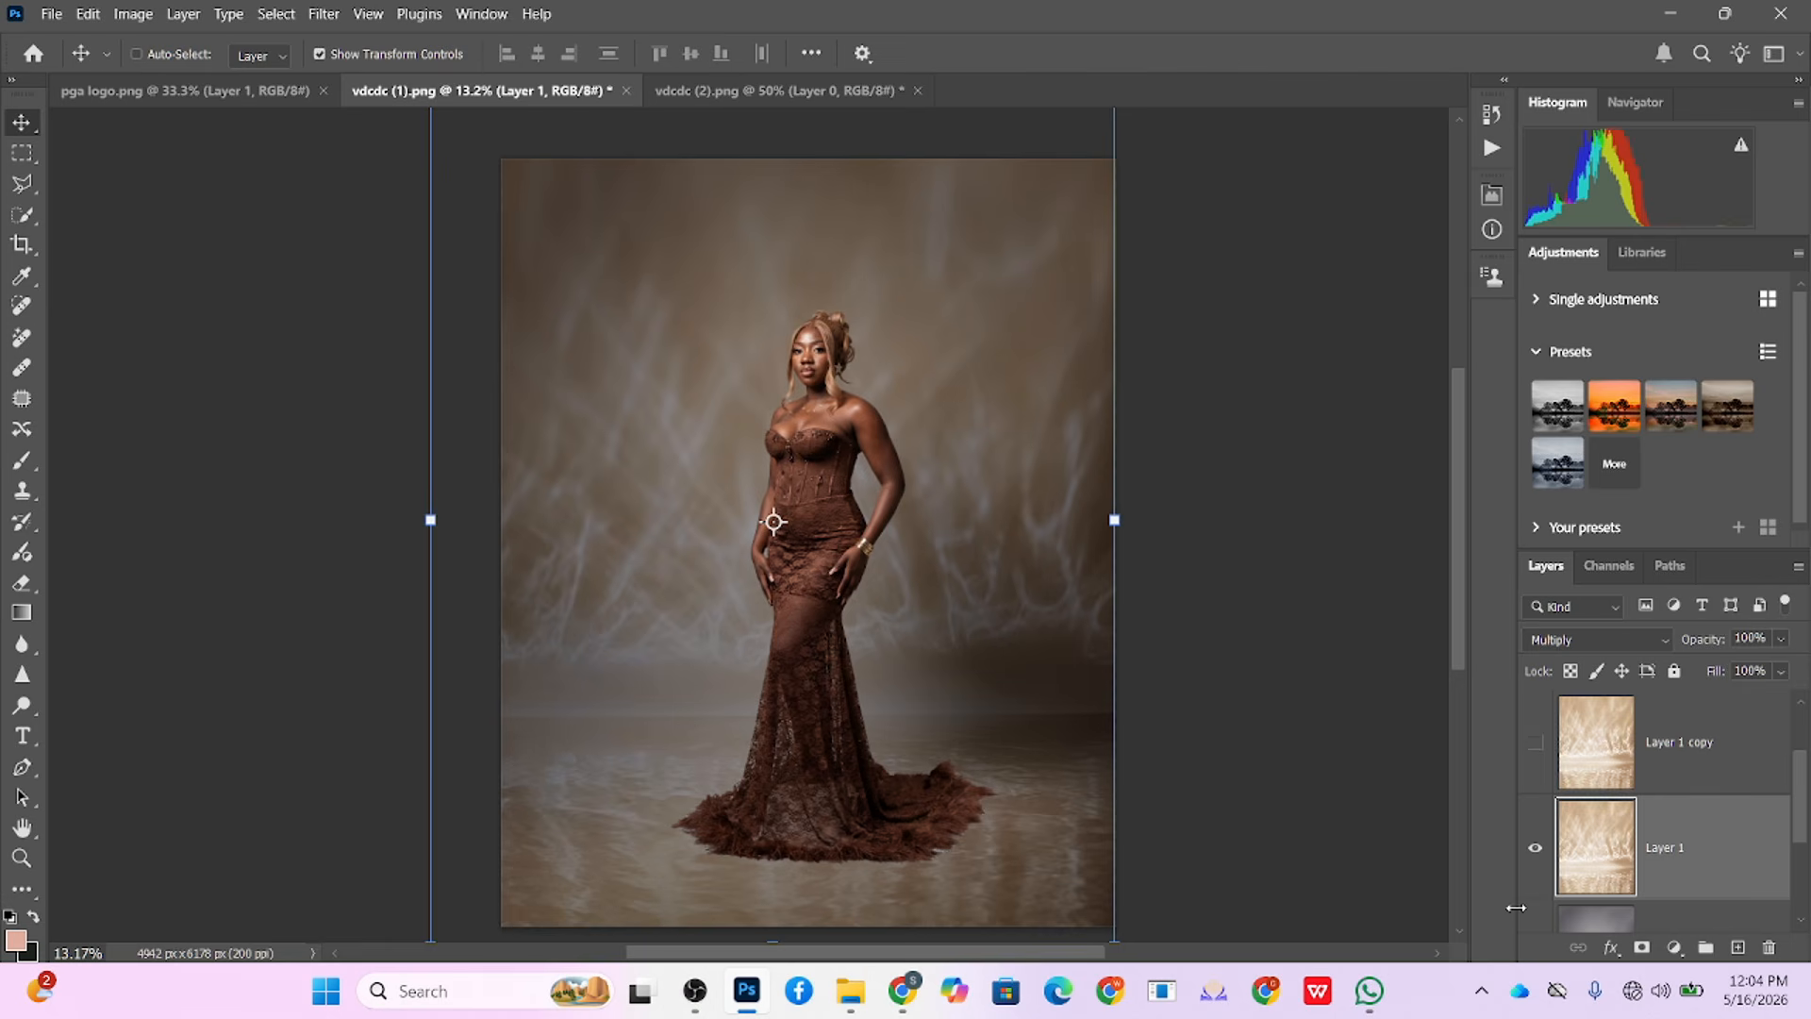
Step: Add a Curves adjustment above Background copy 2 and raise the midtones slightly with a point at input 110, output 123
scroll(1679, 811, down, 1)
click(1688, 844)
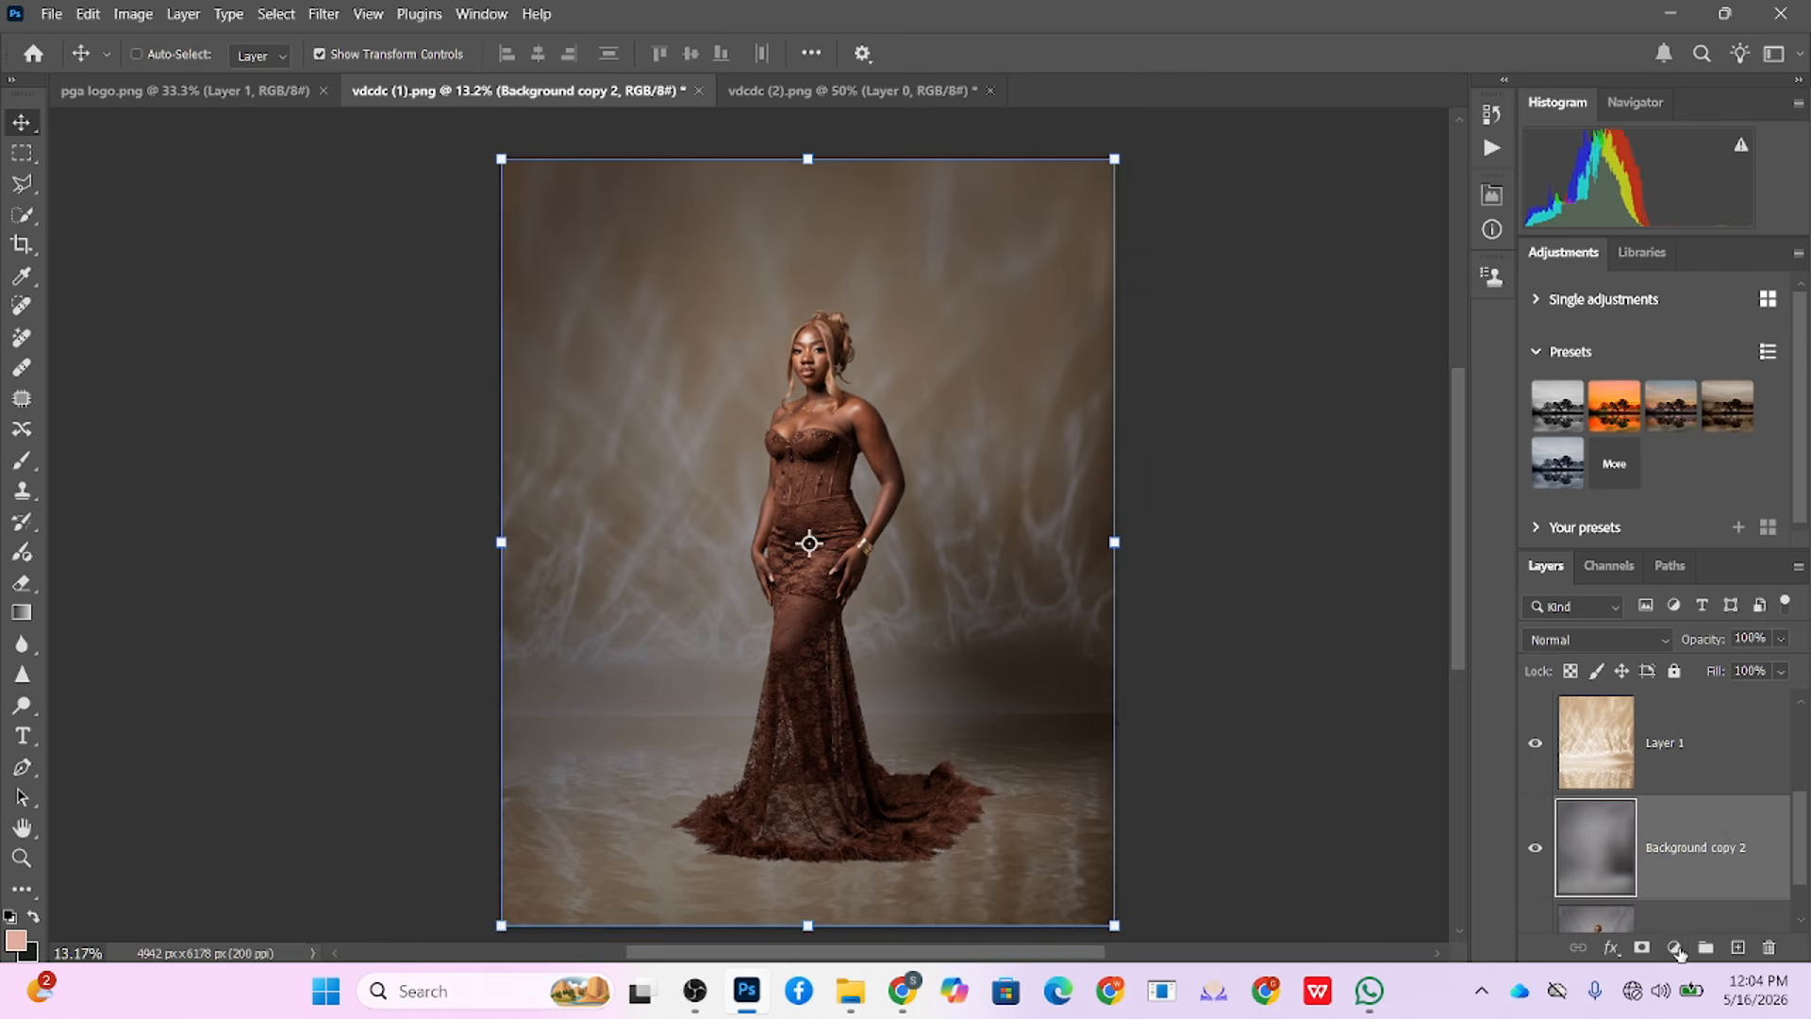
click(1674, 947)
click(1688, 653)
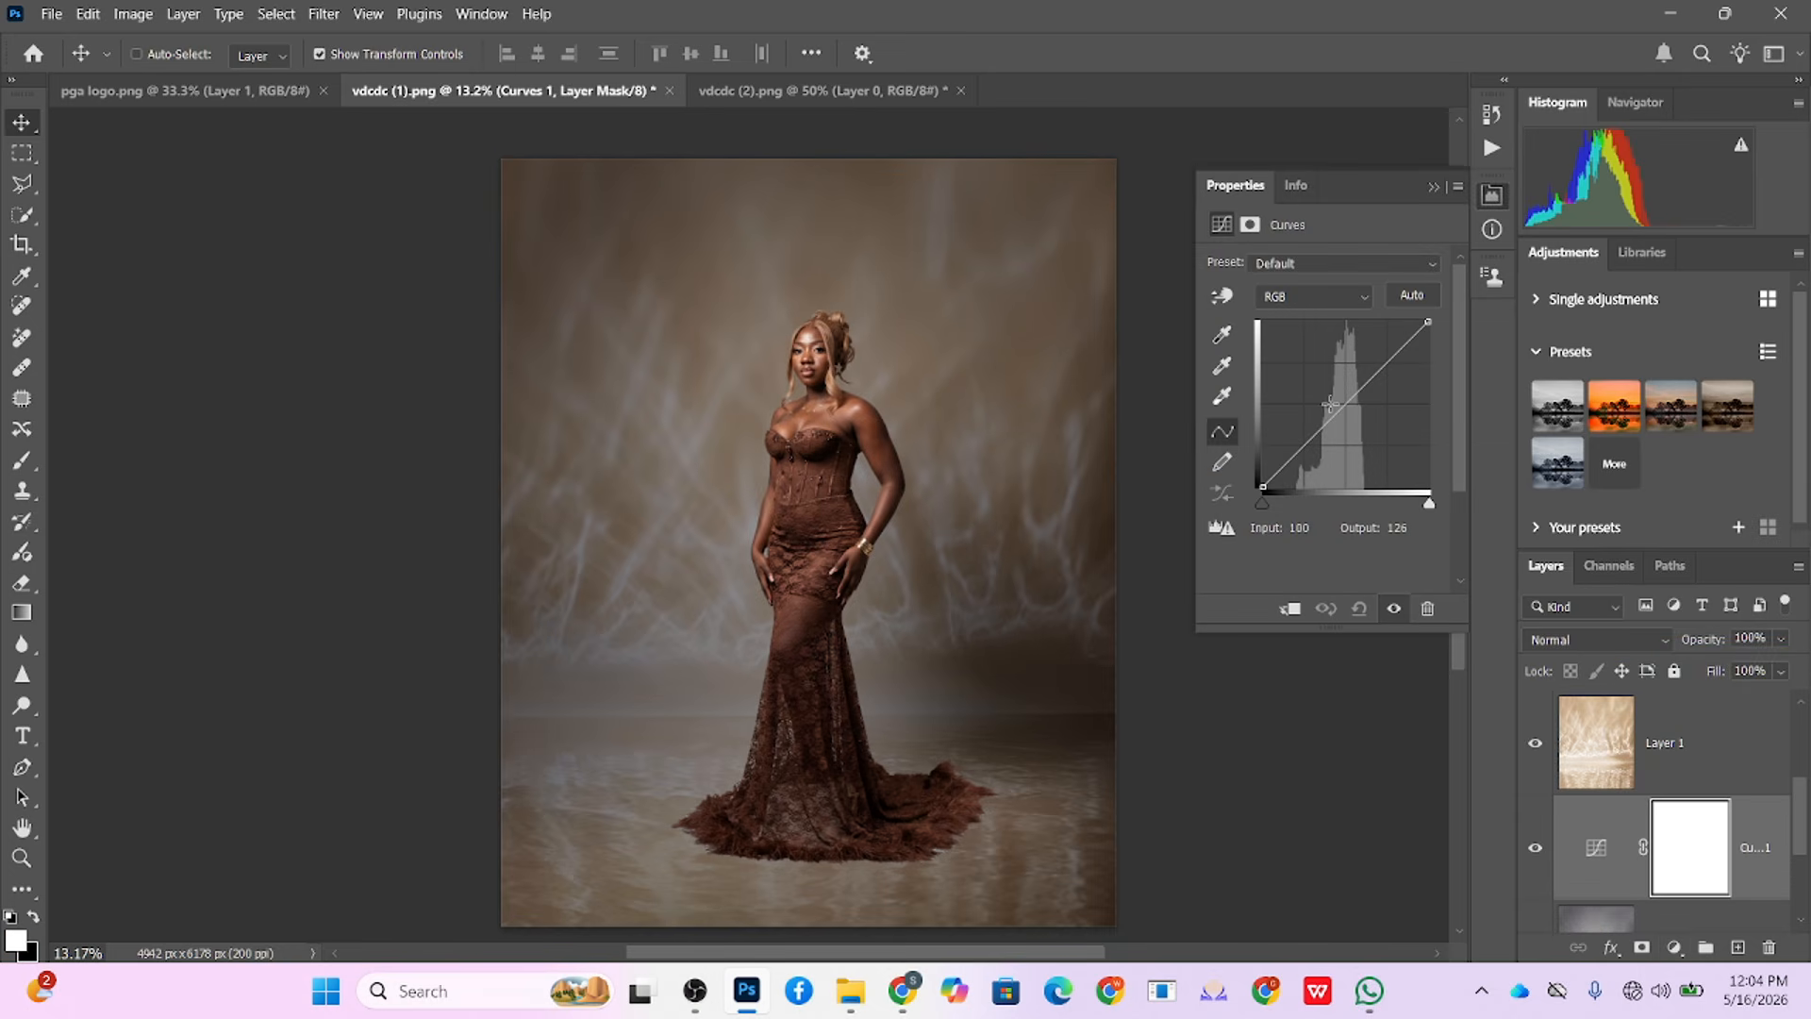
click(1329, 404)
drag(1329, 405, 1335, 407)
Step: Compare the backdrop with and without Layer 1, and hide the Curves adjustment layer
scroll(1675, 870, up, 3)
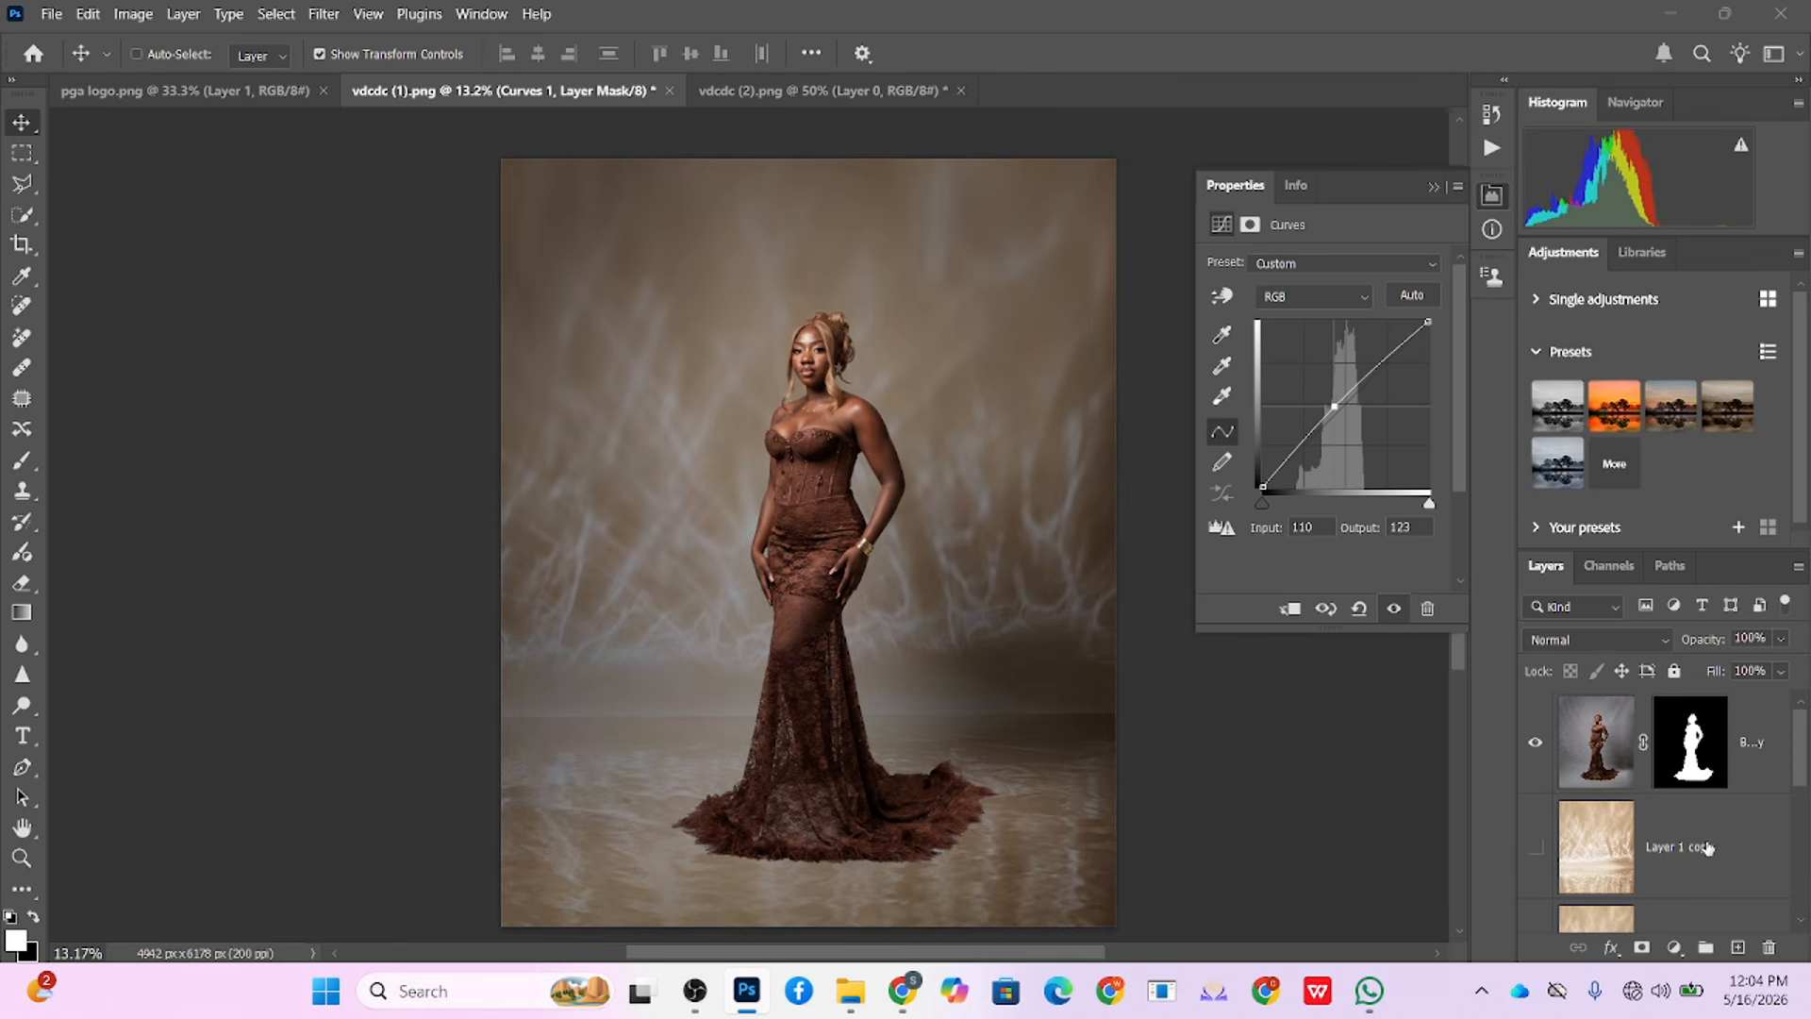
scroll(1706, 848, down, 3)
click(1541, 752)
click(1542, 753)
click(1541, 753)
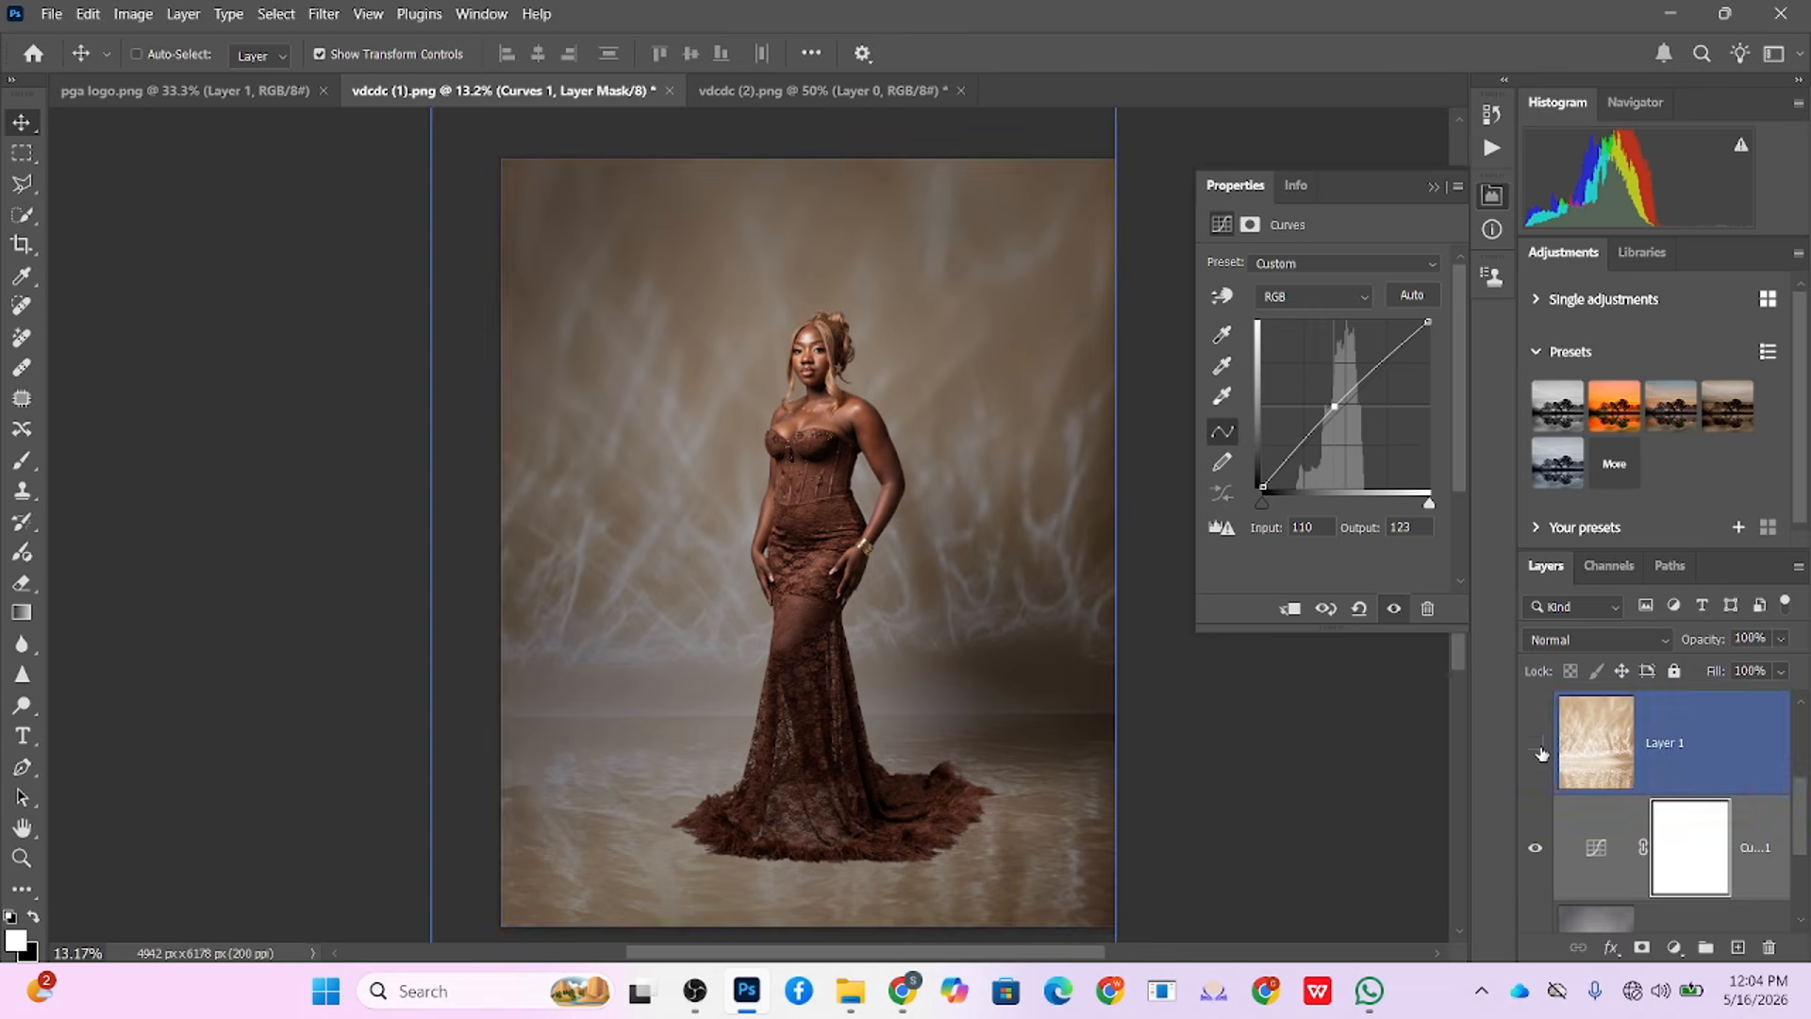
click(1541, 753)
click(1541, 753)
click(1541, 753)
click(1542, 848)
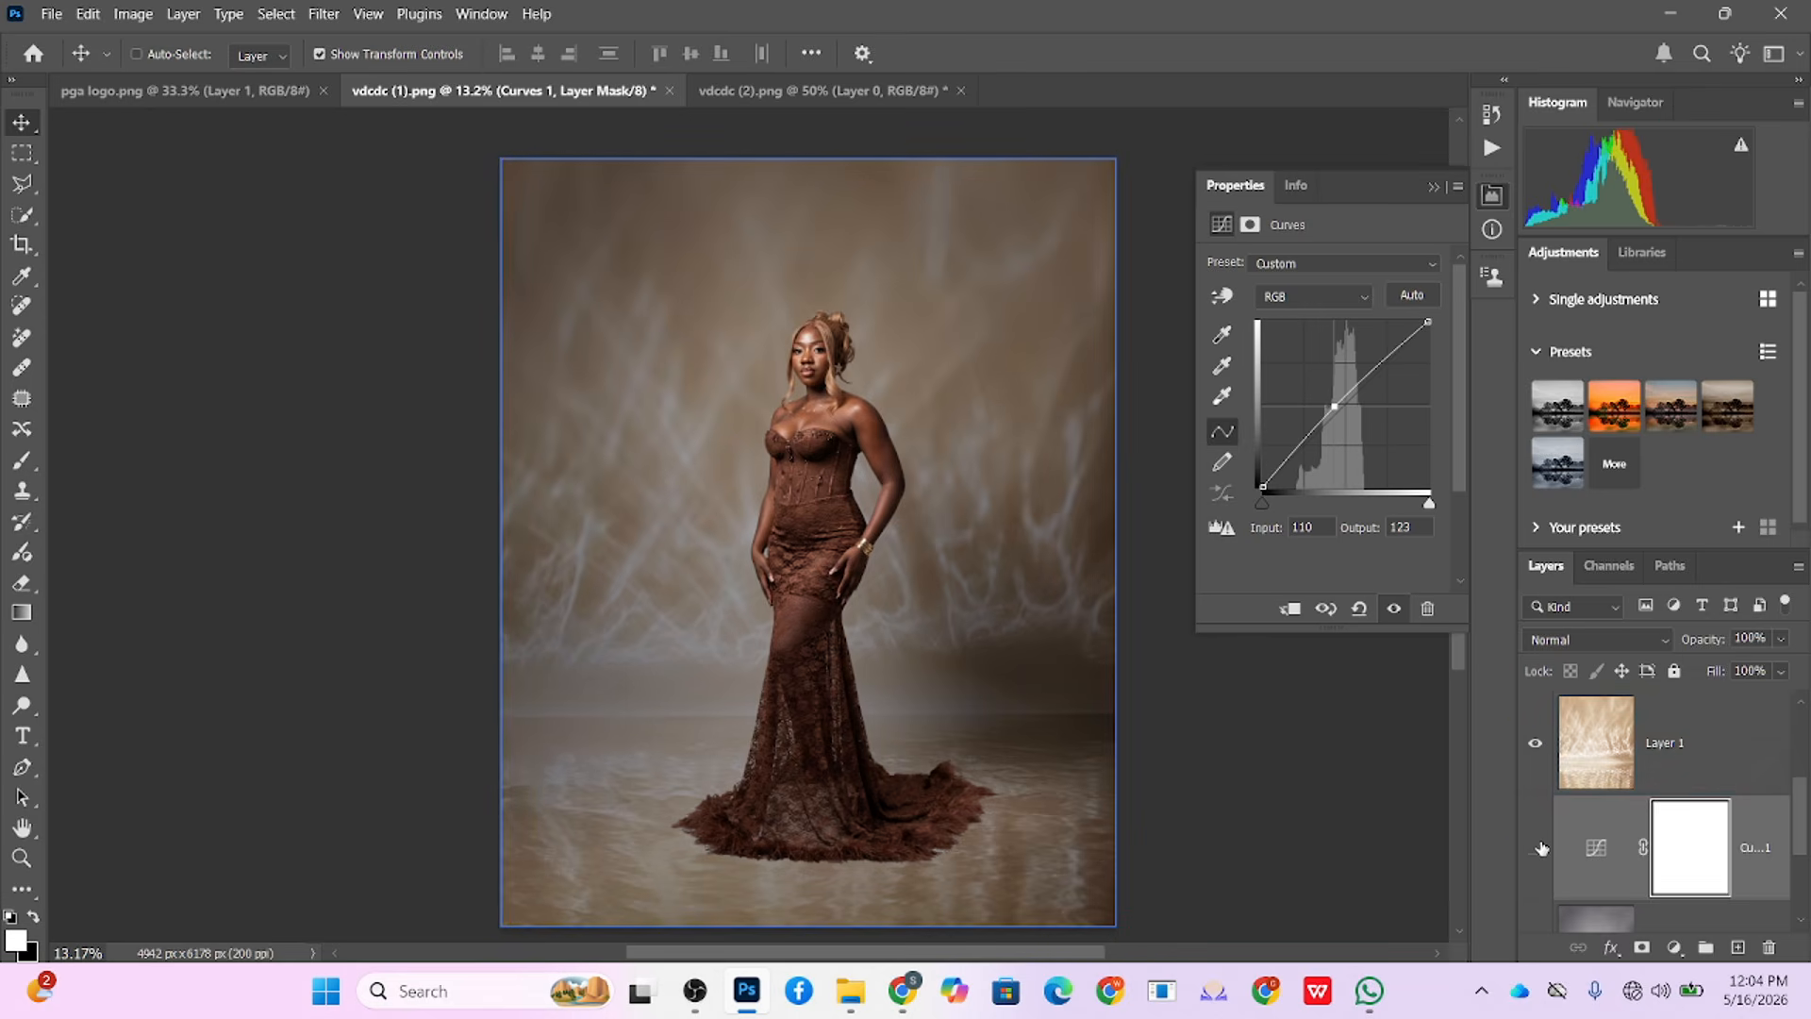
click(1541, 754)
click(1541, 753)
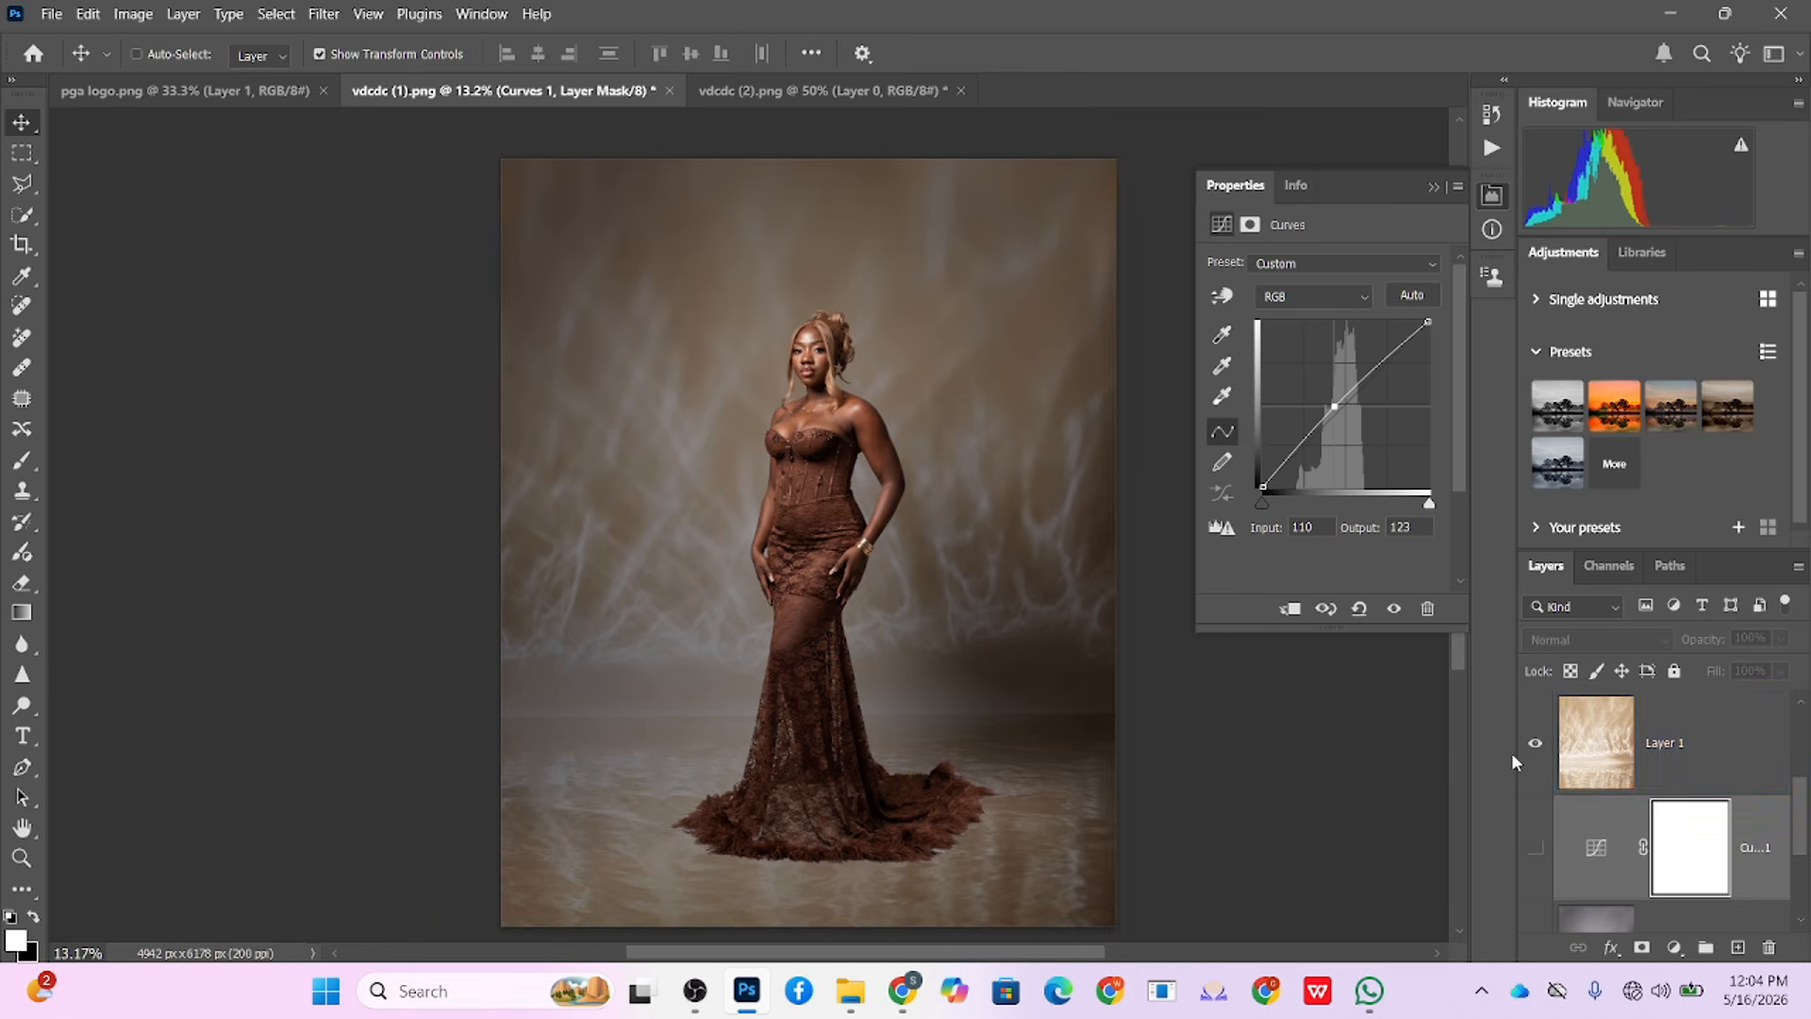
Step: Change the blend mode of the glowing water layer, Layer 1, to Overlay
click(1562, 757)
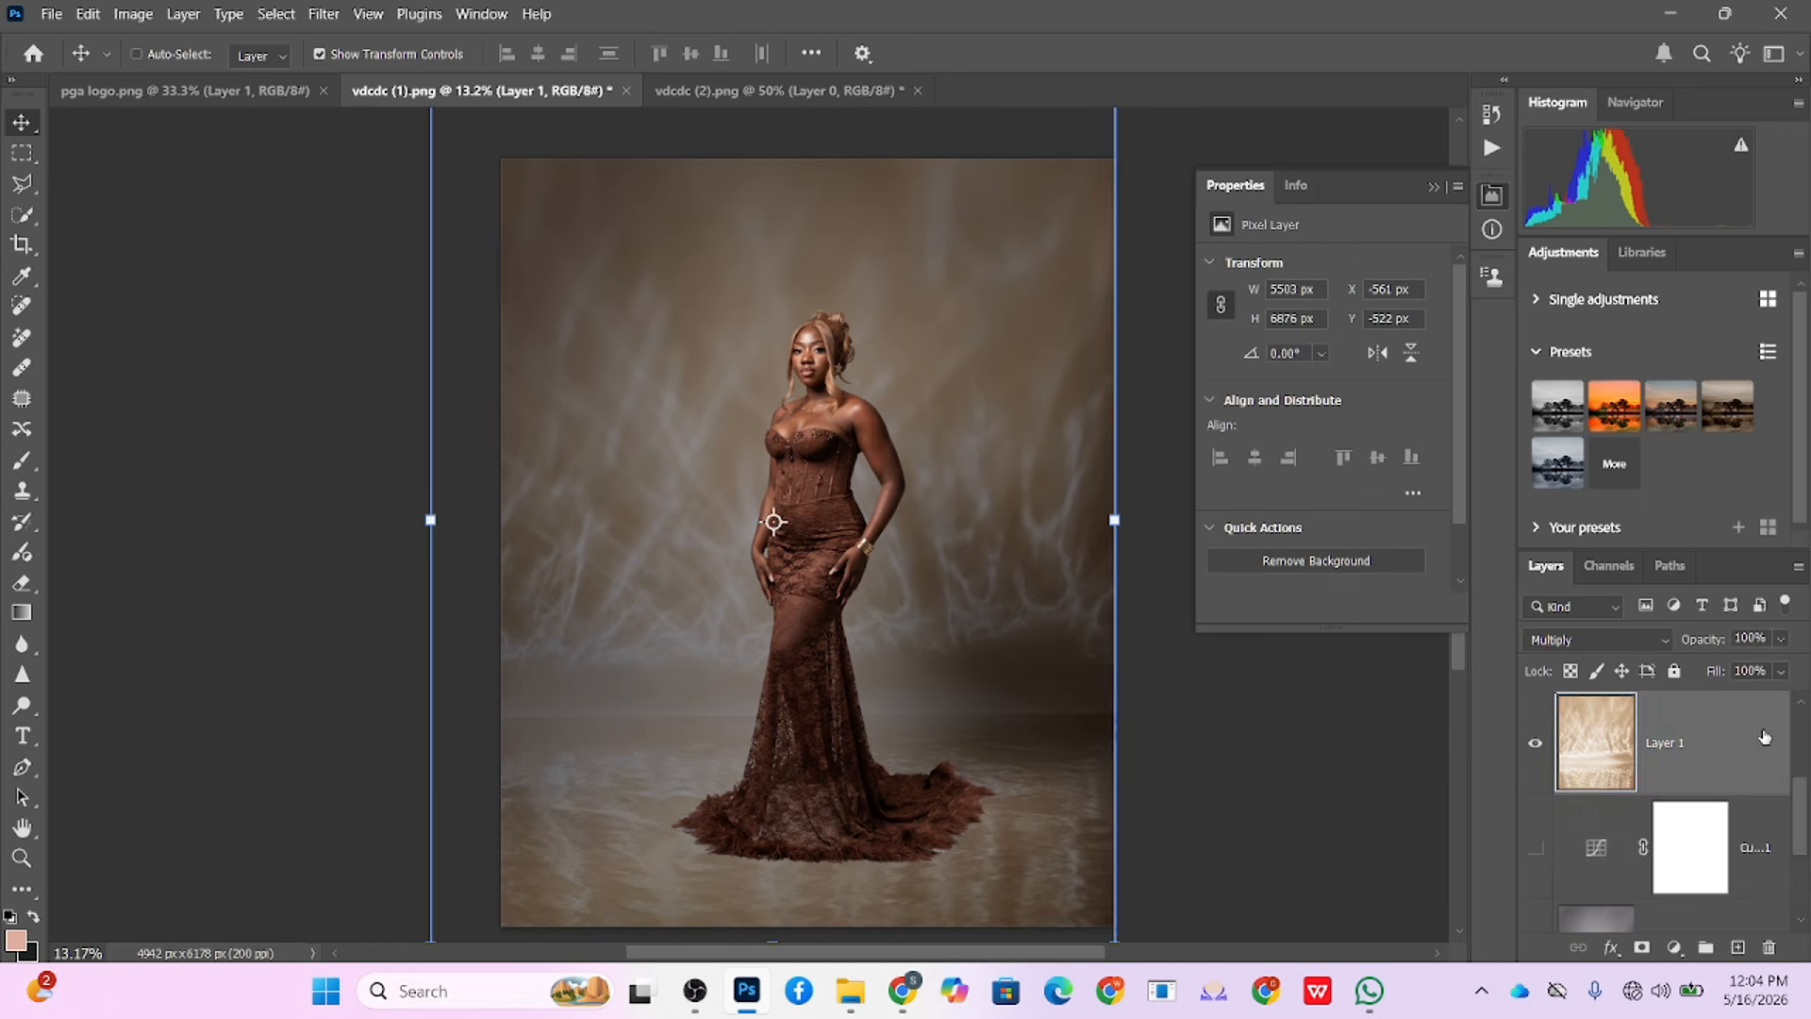
scroll(1693, 782, down, 3)
click(1693, 785)
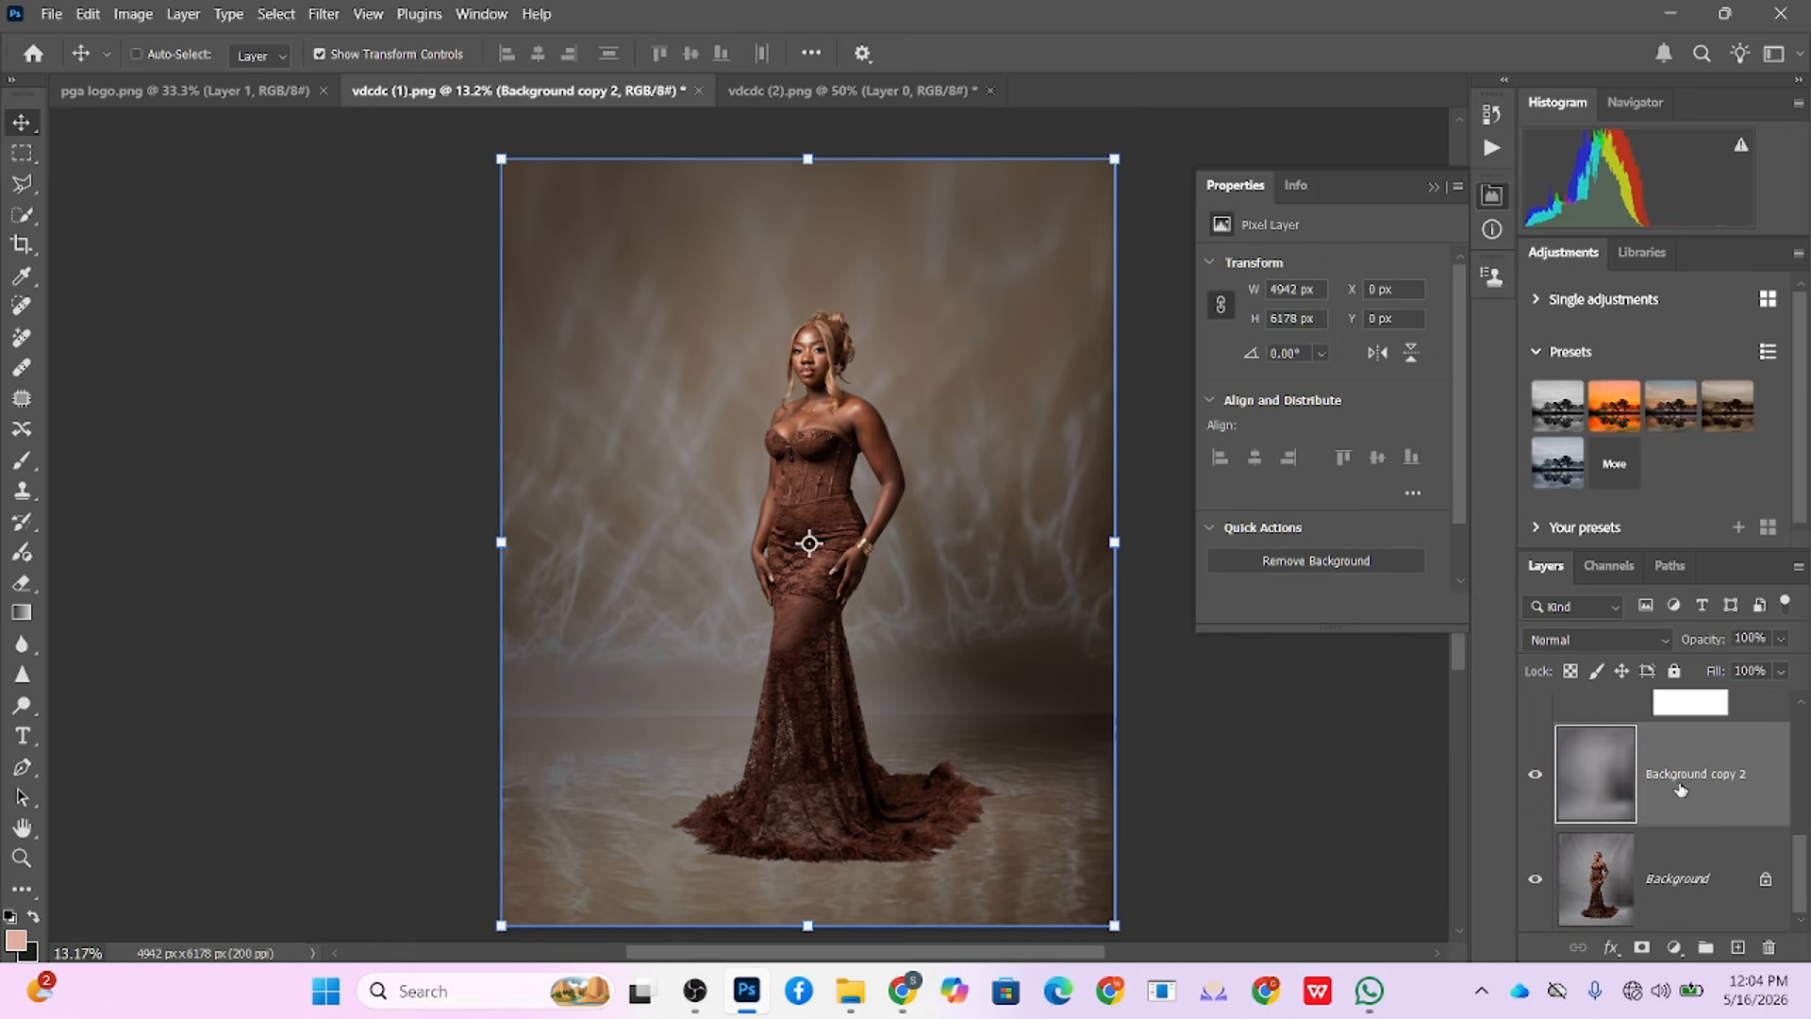
scroll(1678, 791, up, 3)
click(1604, 705)
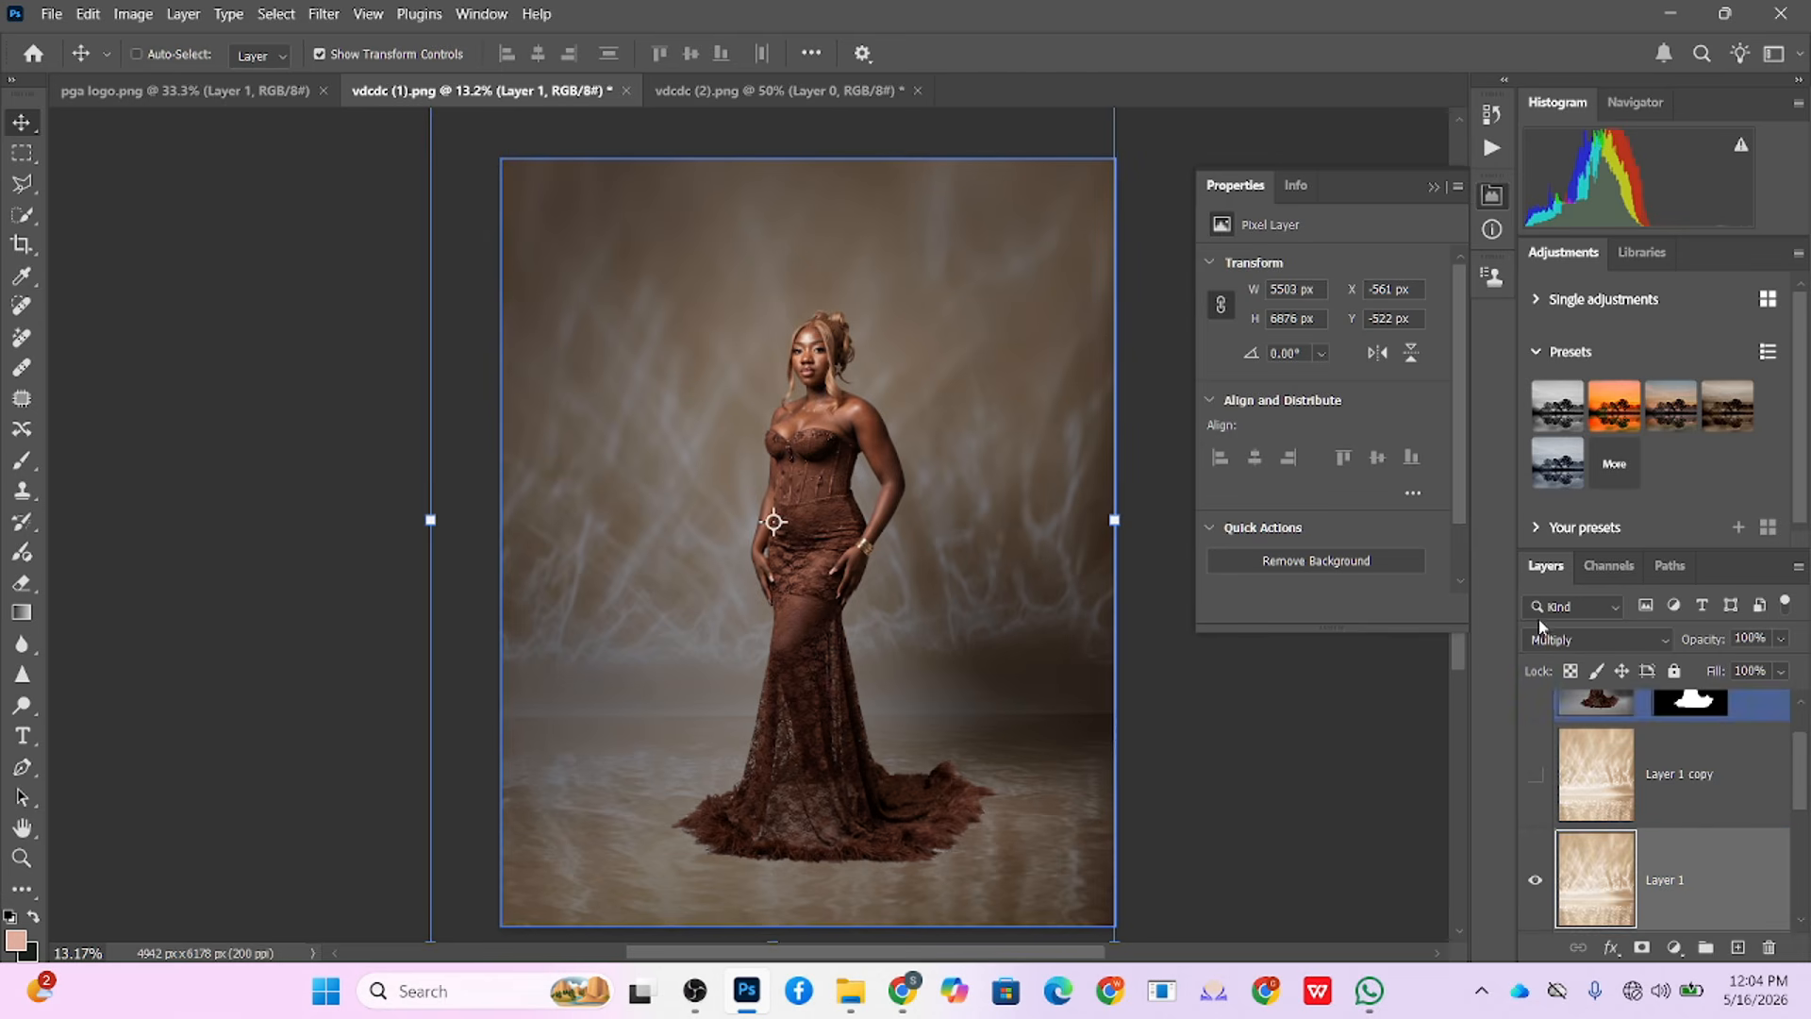
click(1556, 637)
click(1561, 598)
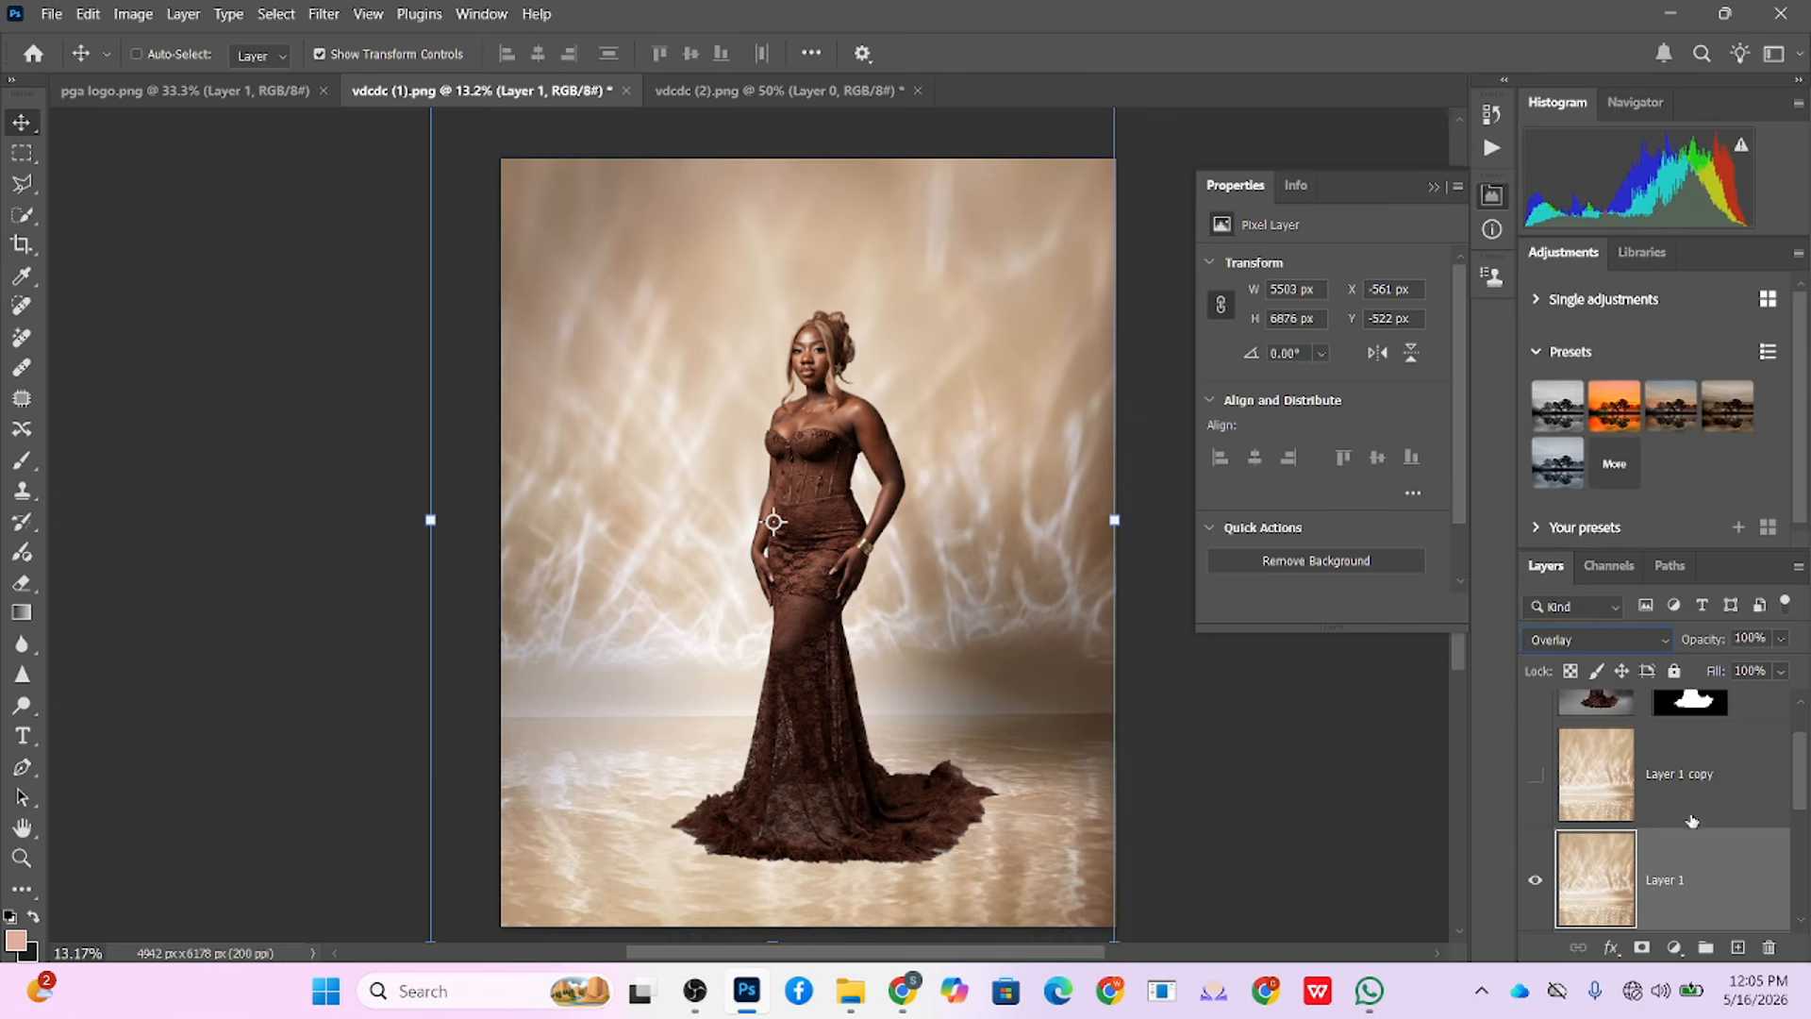
Step: Compare the Overlay blend with the blurred Background copy 2 shown and hidden
scroll(1608, 873, down, 1)
click(1537, 886)
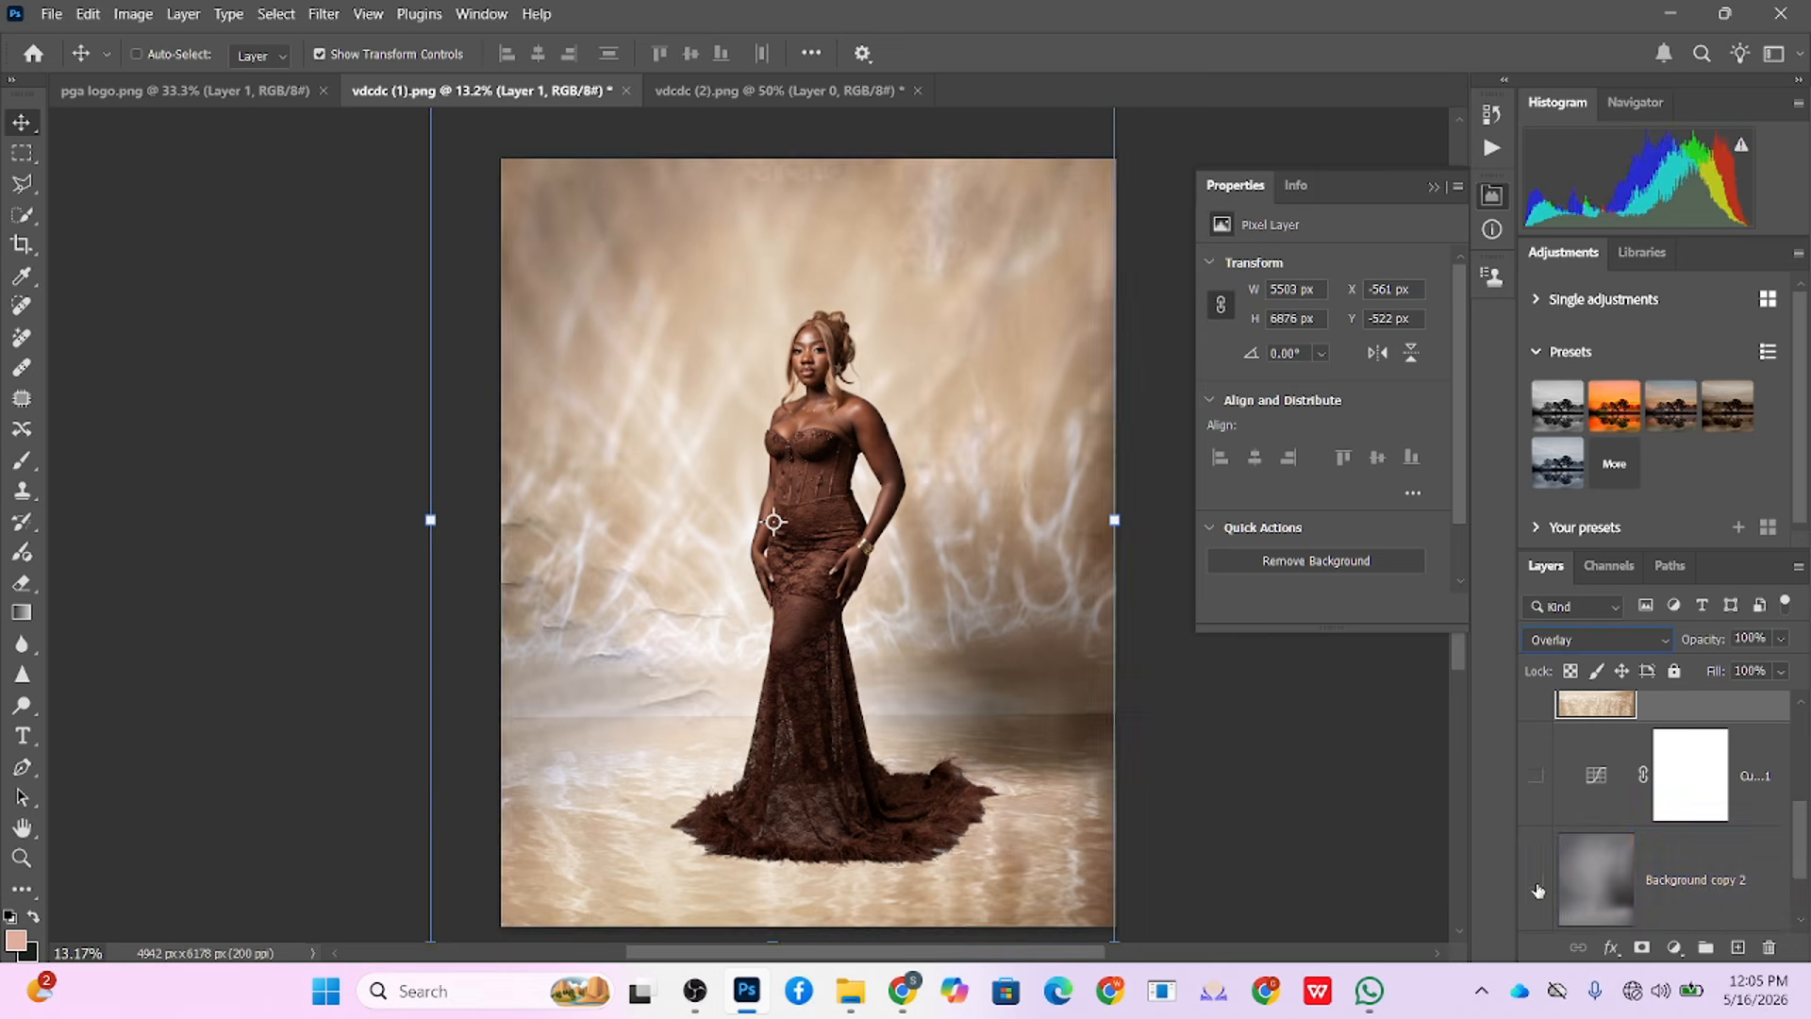
click(1537, 888)
click(1537, 888)
click(1537, 889)
click(1537, 889)
click(1538, 889)
click(1538, 888)
scroll(1656, 795, down, 2)
Step: Return the glowing water layer, Layer 1, to the Multiply blend mode
click(1670, 882)
click(1594, 639)
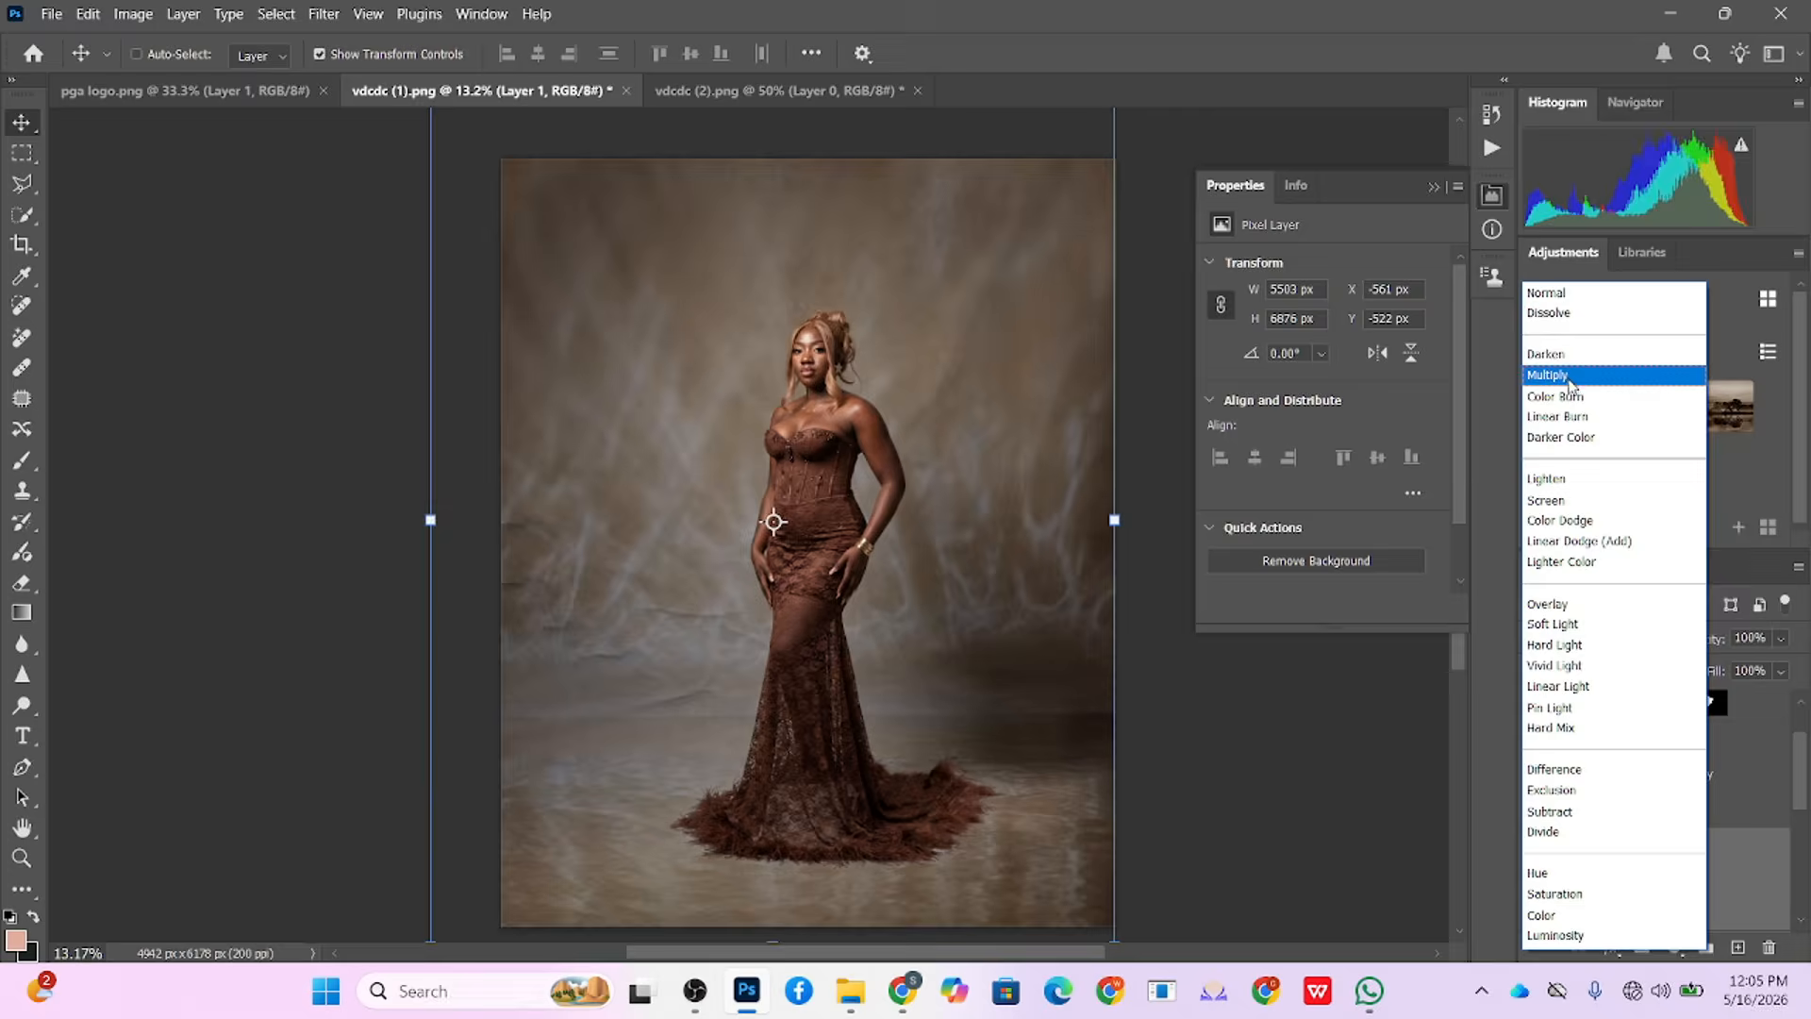
click(1571, 373)
Step: Examine the Multiply blend over the original and blurred backdrops by toggling Background copy 2, leaving it visible
scroll(1638, 827, down, 2)
click(1539, 878)
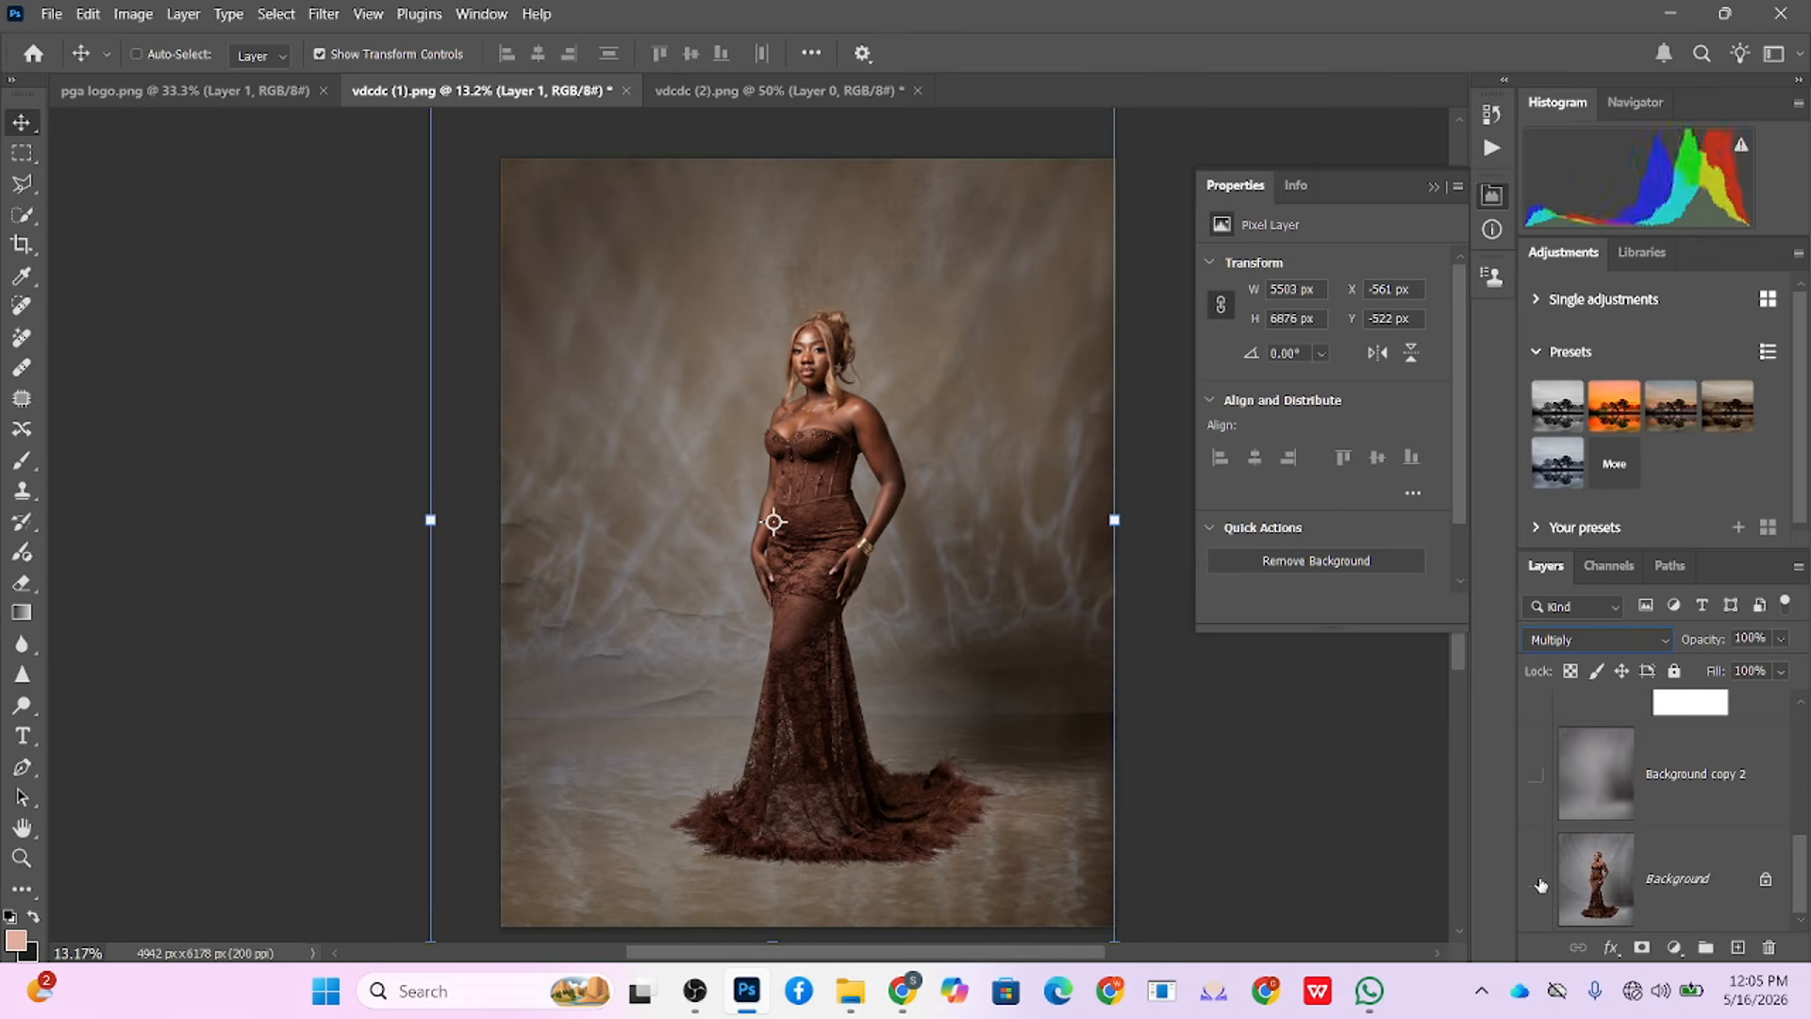
click(1539, 877)
scroll(1615, 806, up, 2)
click(1539, 885)
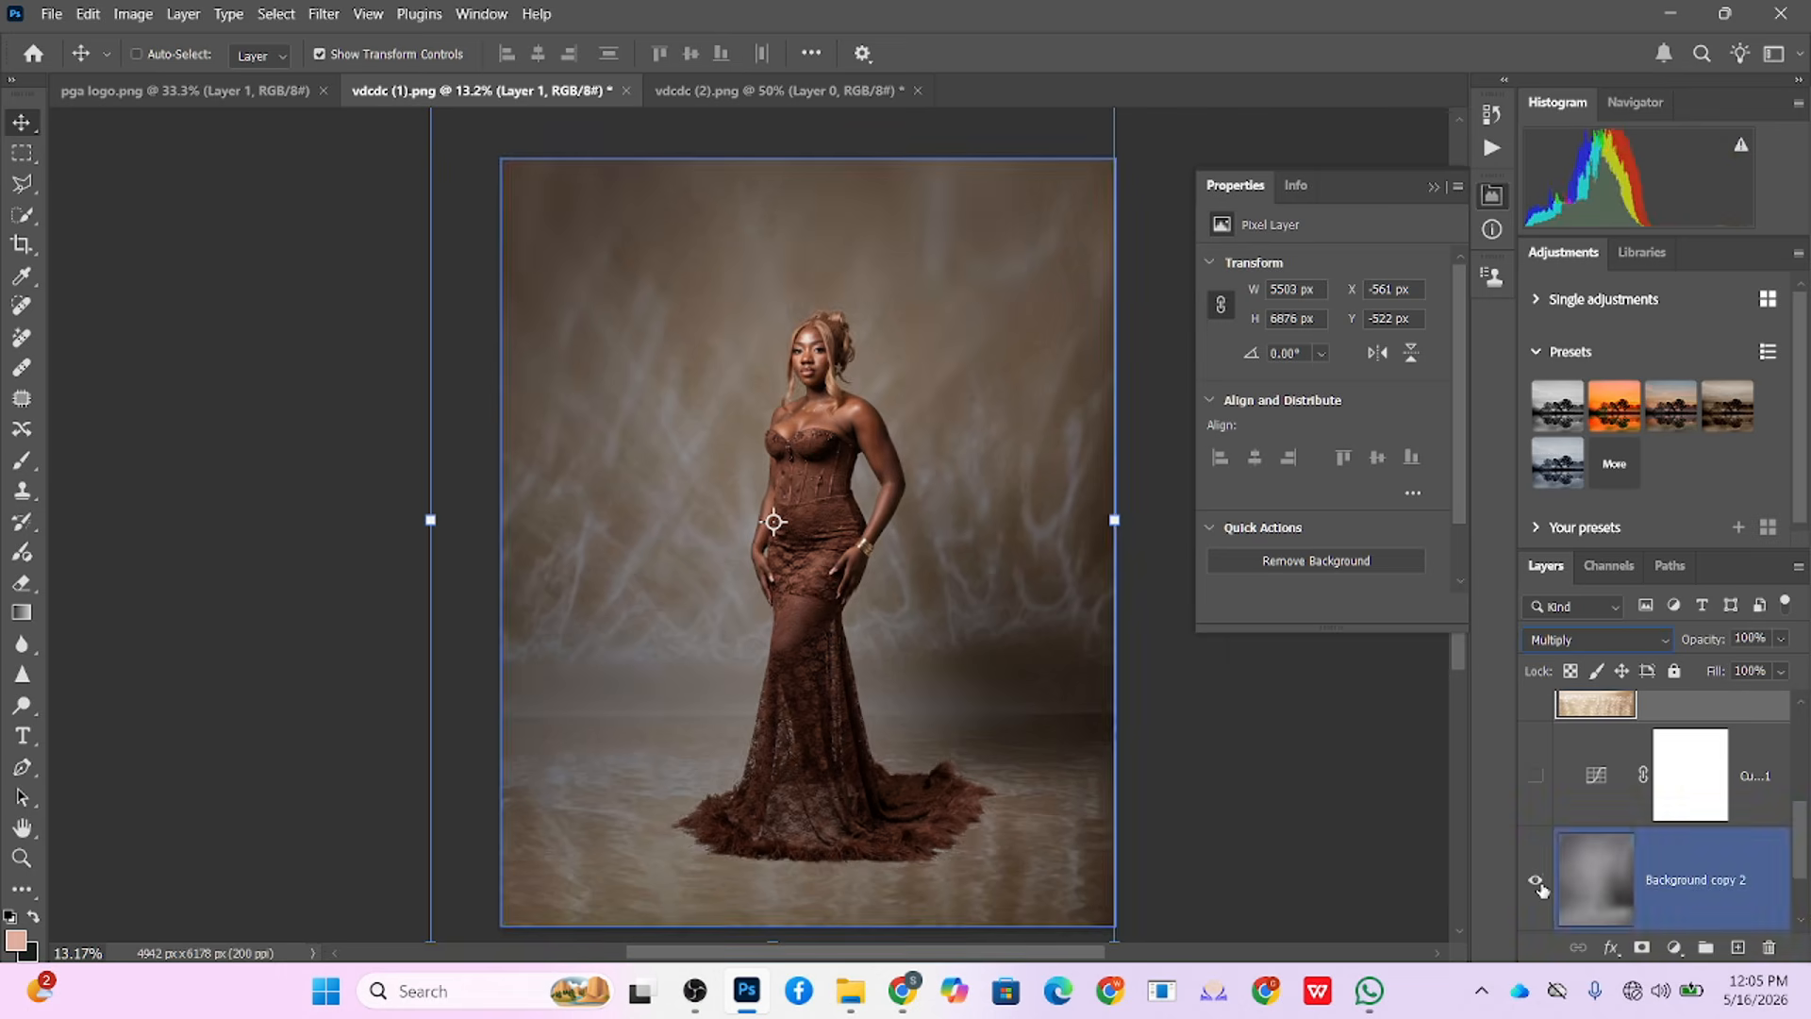
click(1539, 885)
click(1539, 885)
click(1540, 885)
click(1540, 885)
click(1538, 883)
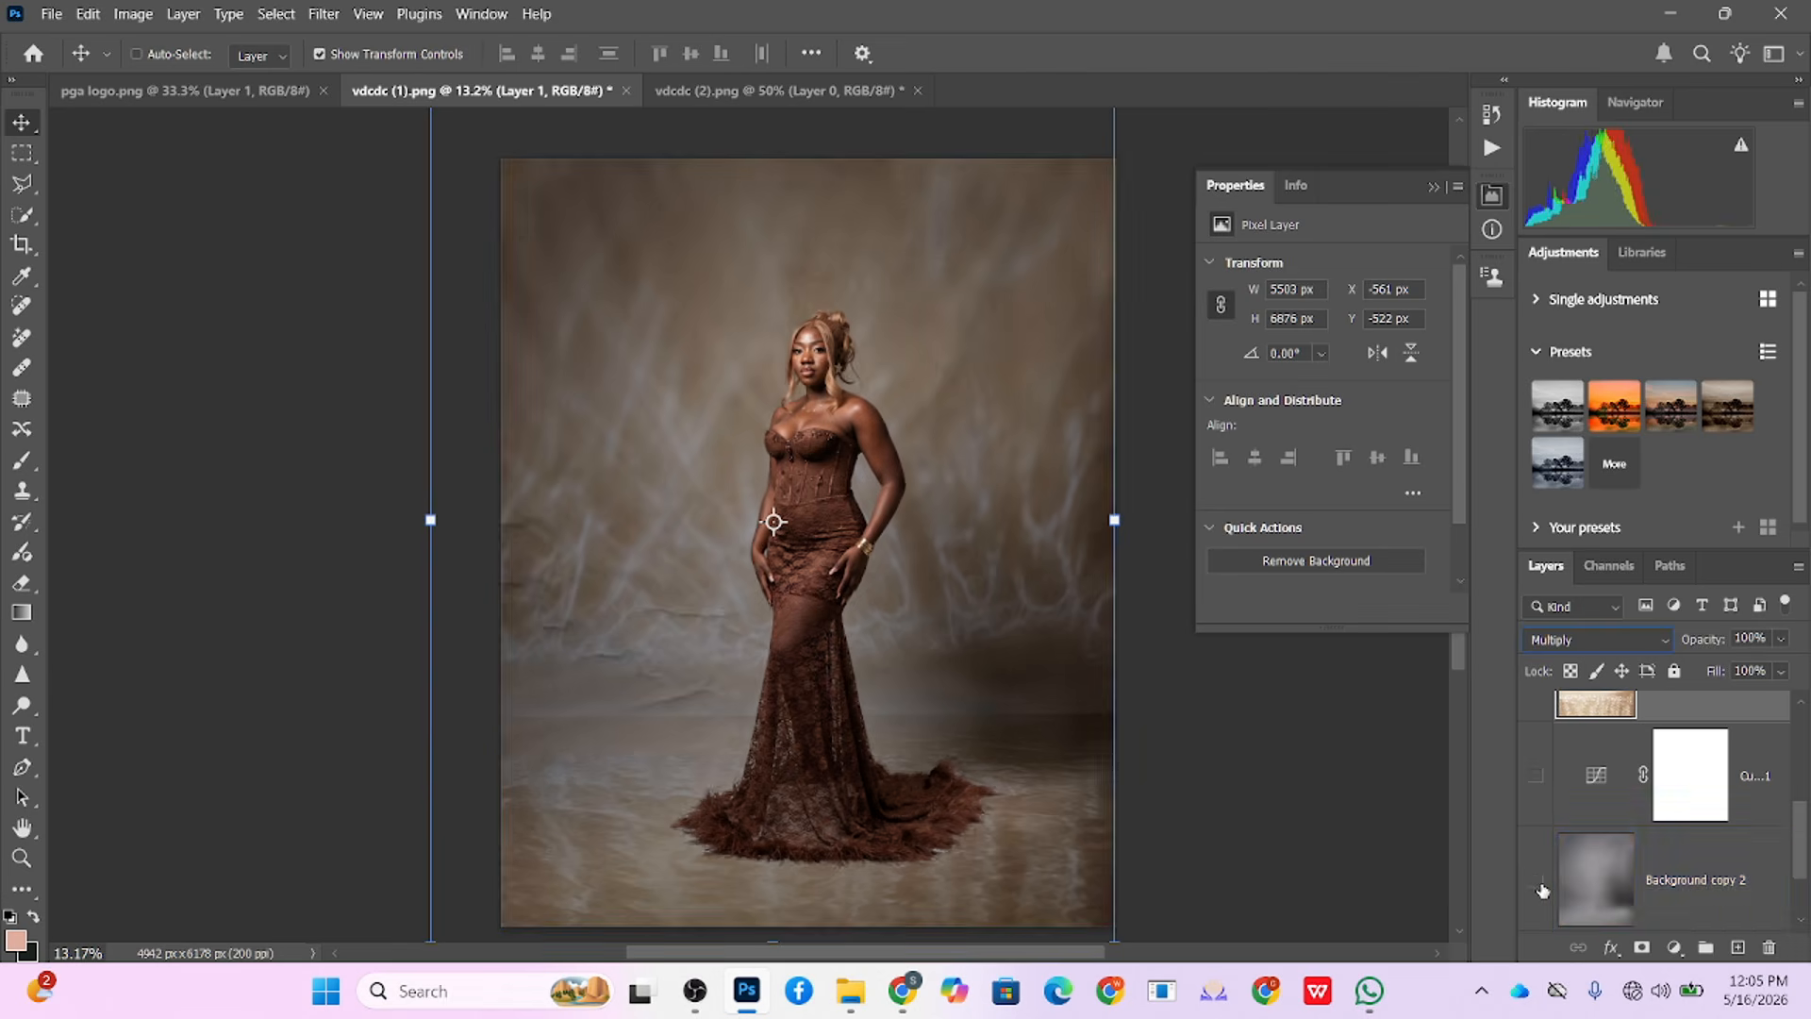
click(1537, 883)
click(1538, 883)
click(1537, 883)
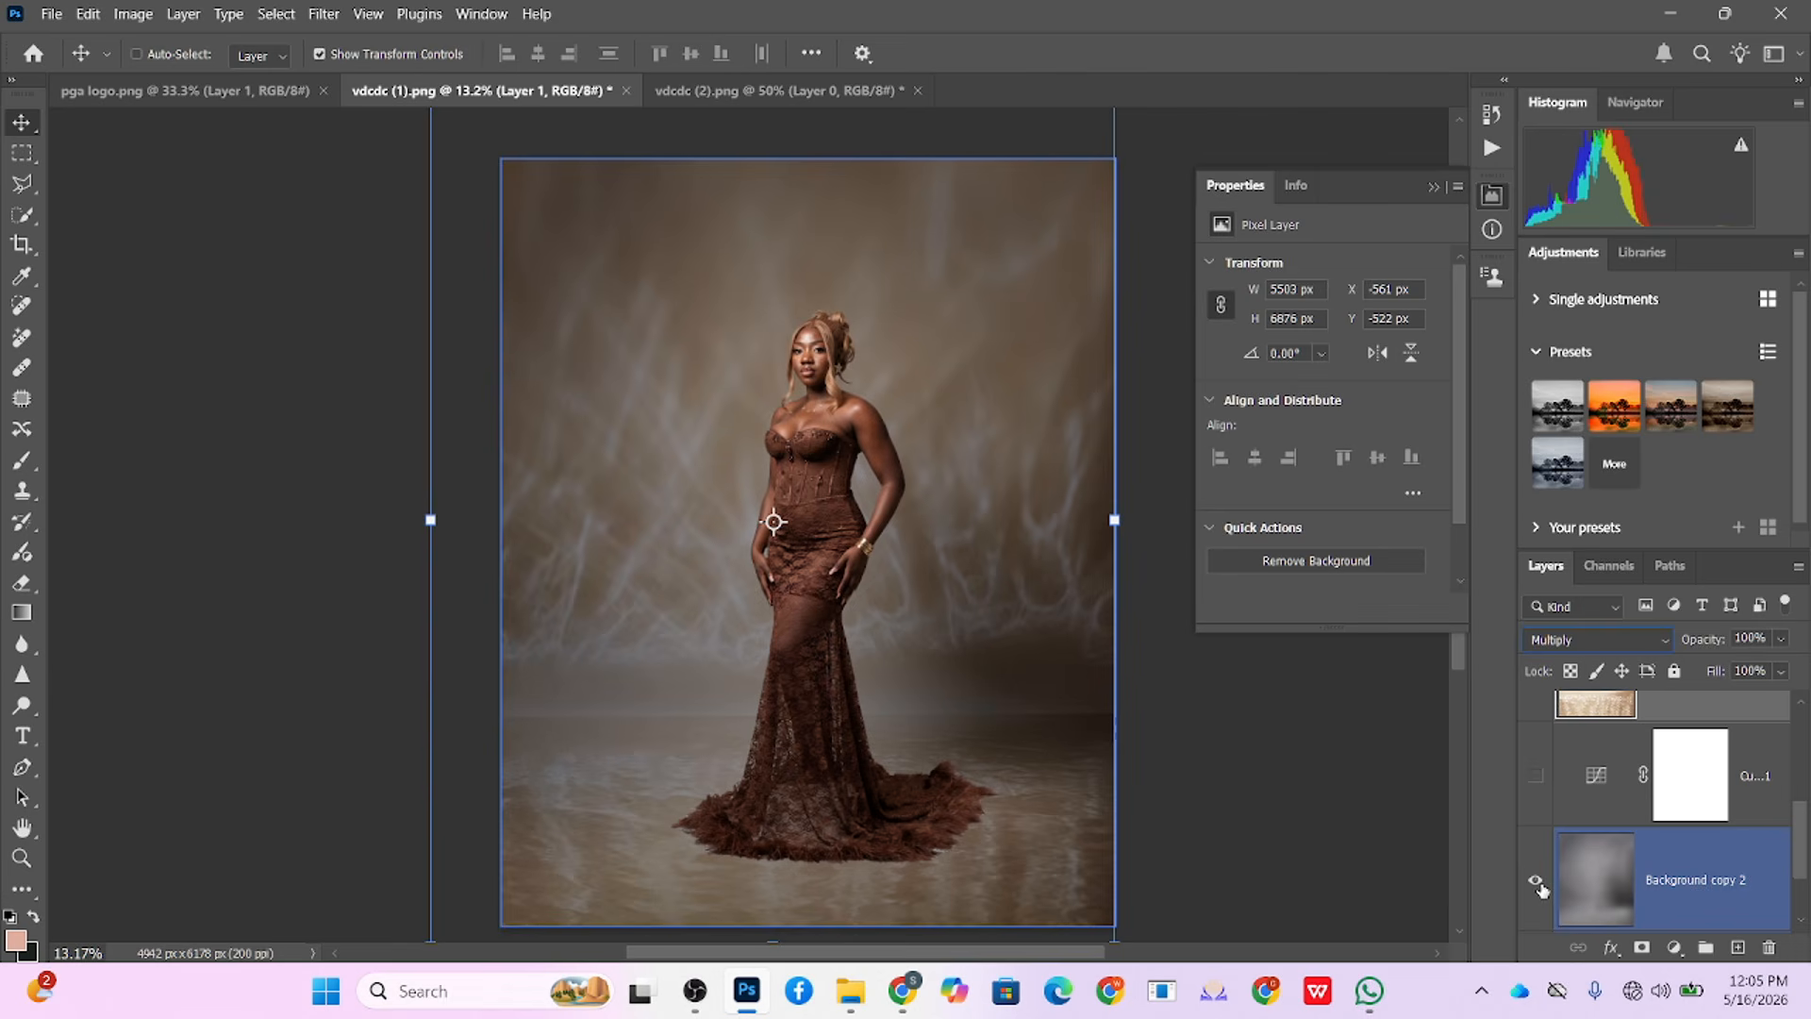
click(1540, 885)
click(1539, 884)
Step: Add a layer mask to Background copy 2 and paint black around the dress hem with a 662-pixel brush to reveal the original floor shadow
click(1712, 886)
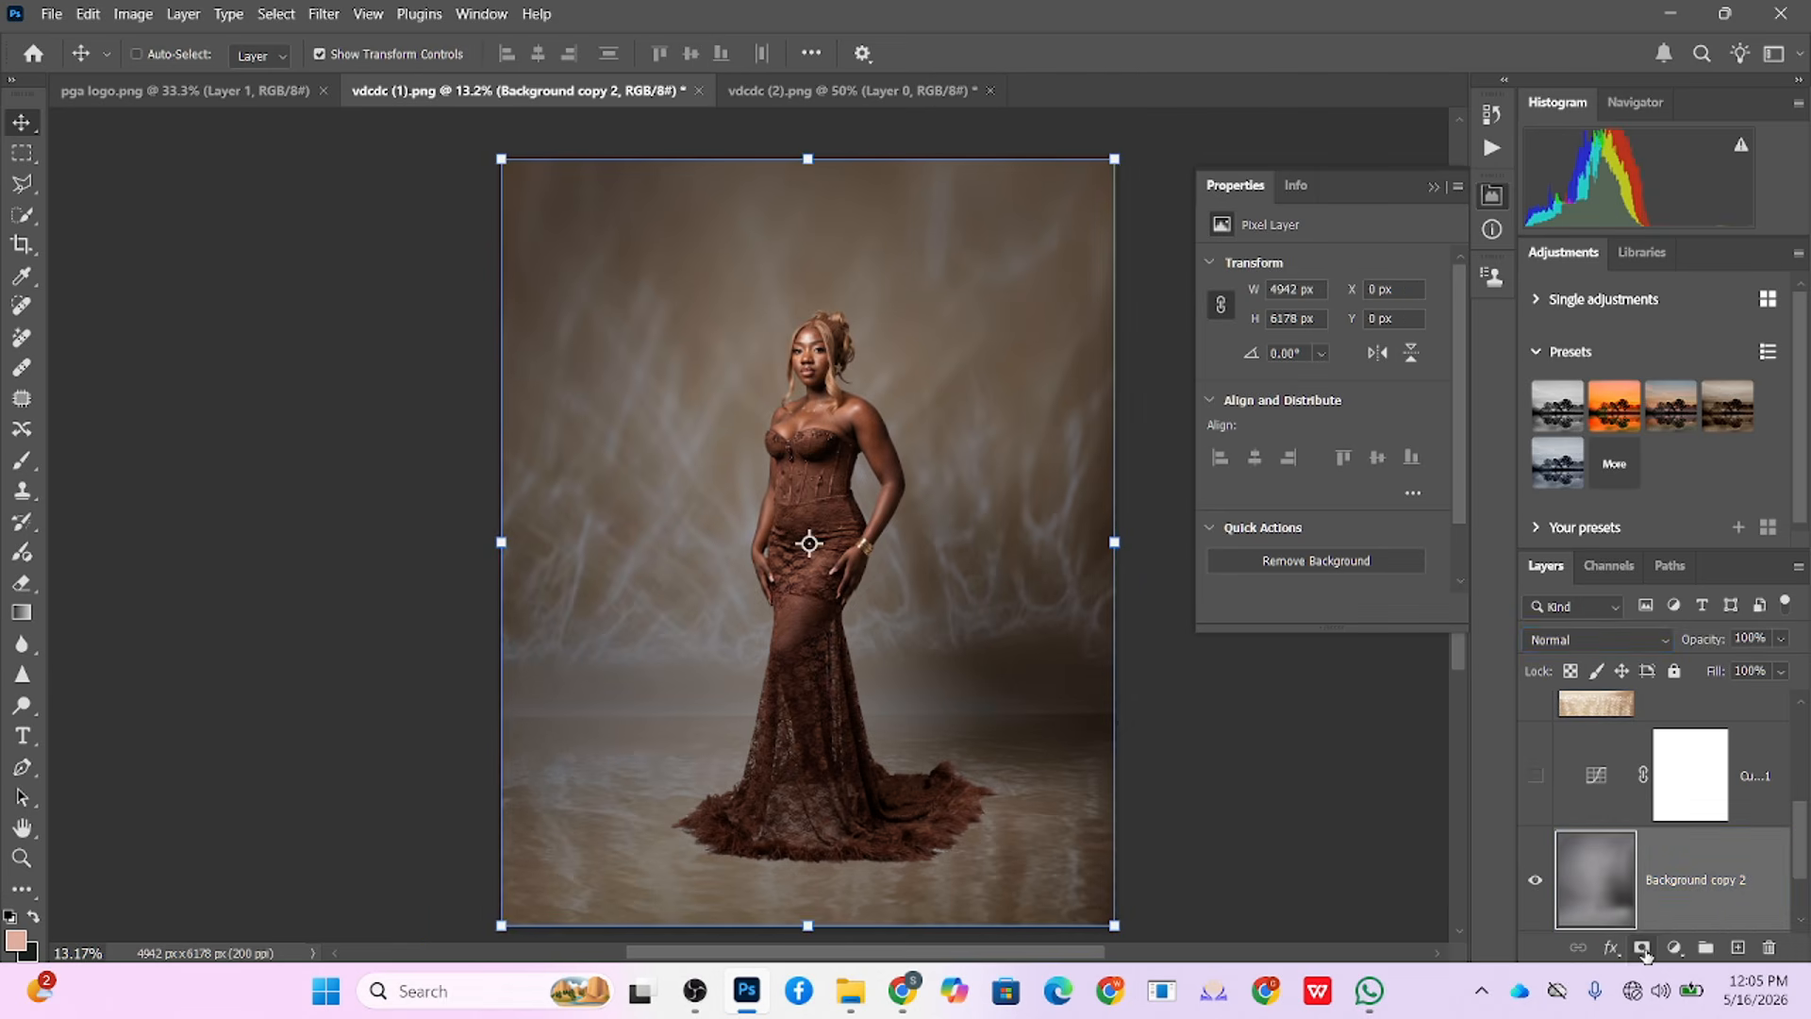
click(1642, 949)
key(b)
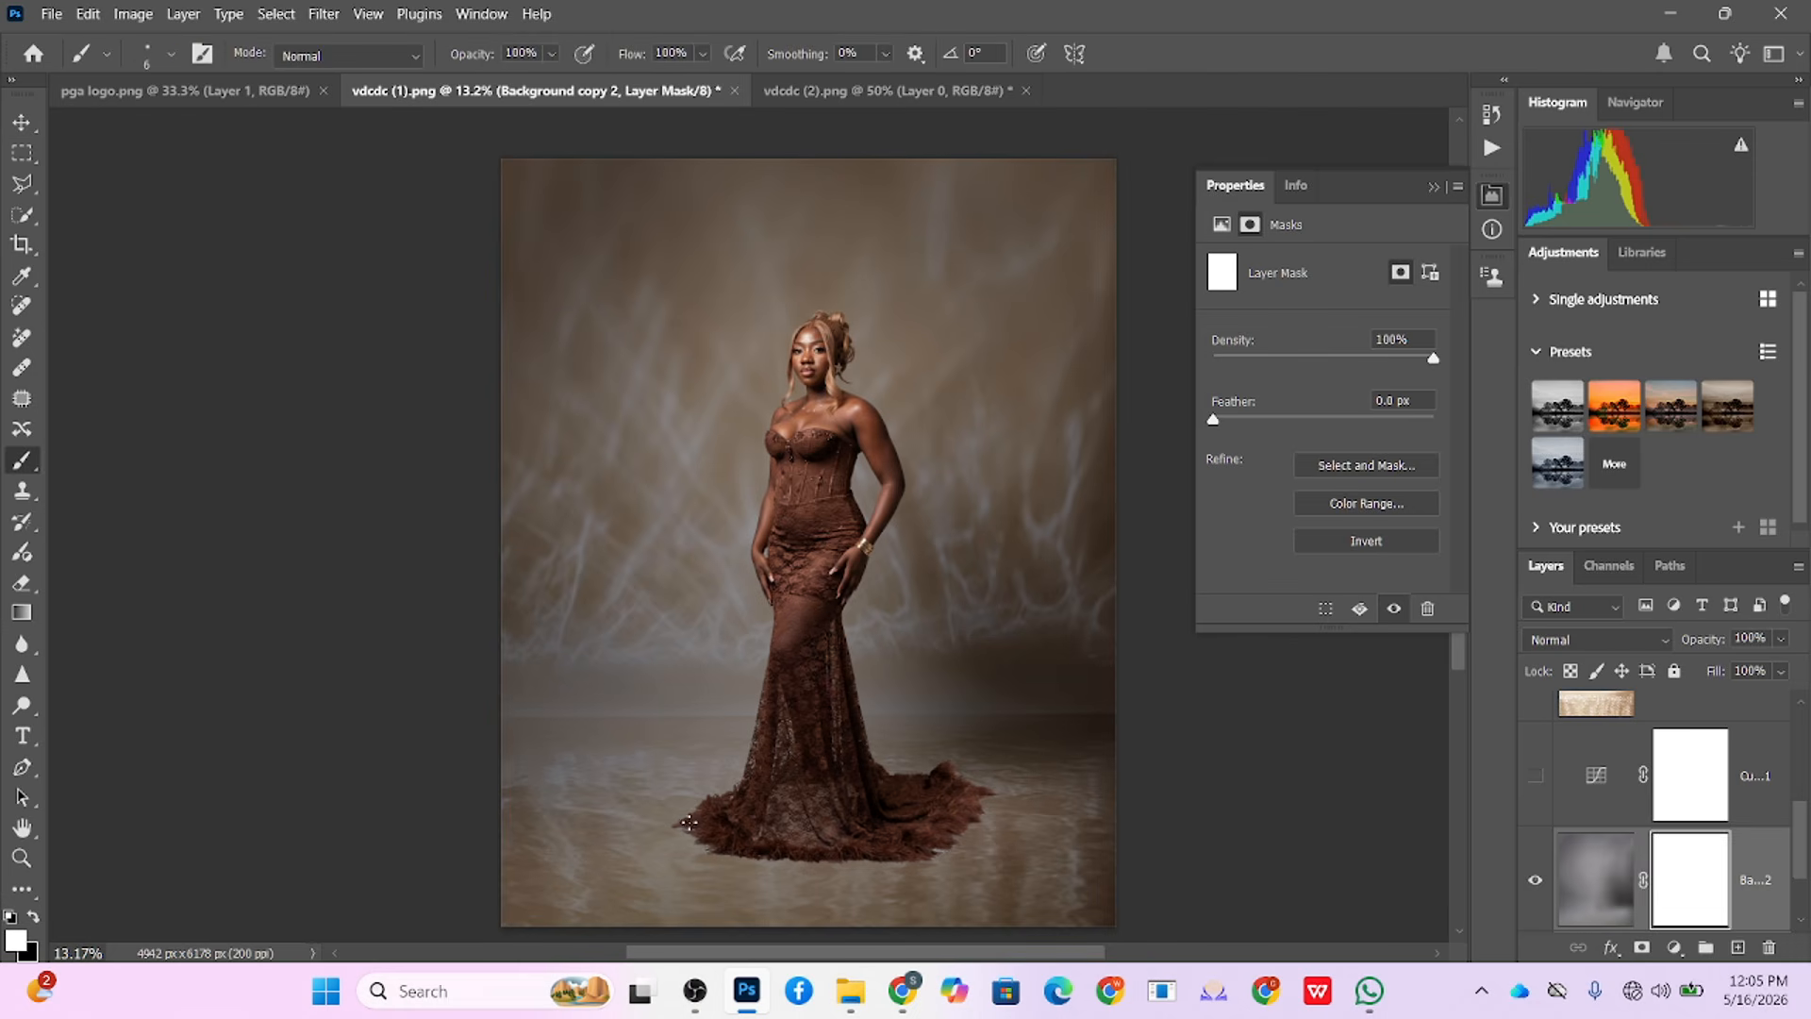
drag(812, 776, 869, 778)
key(x)
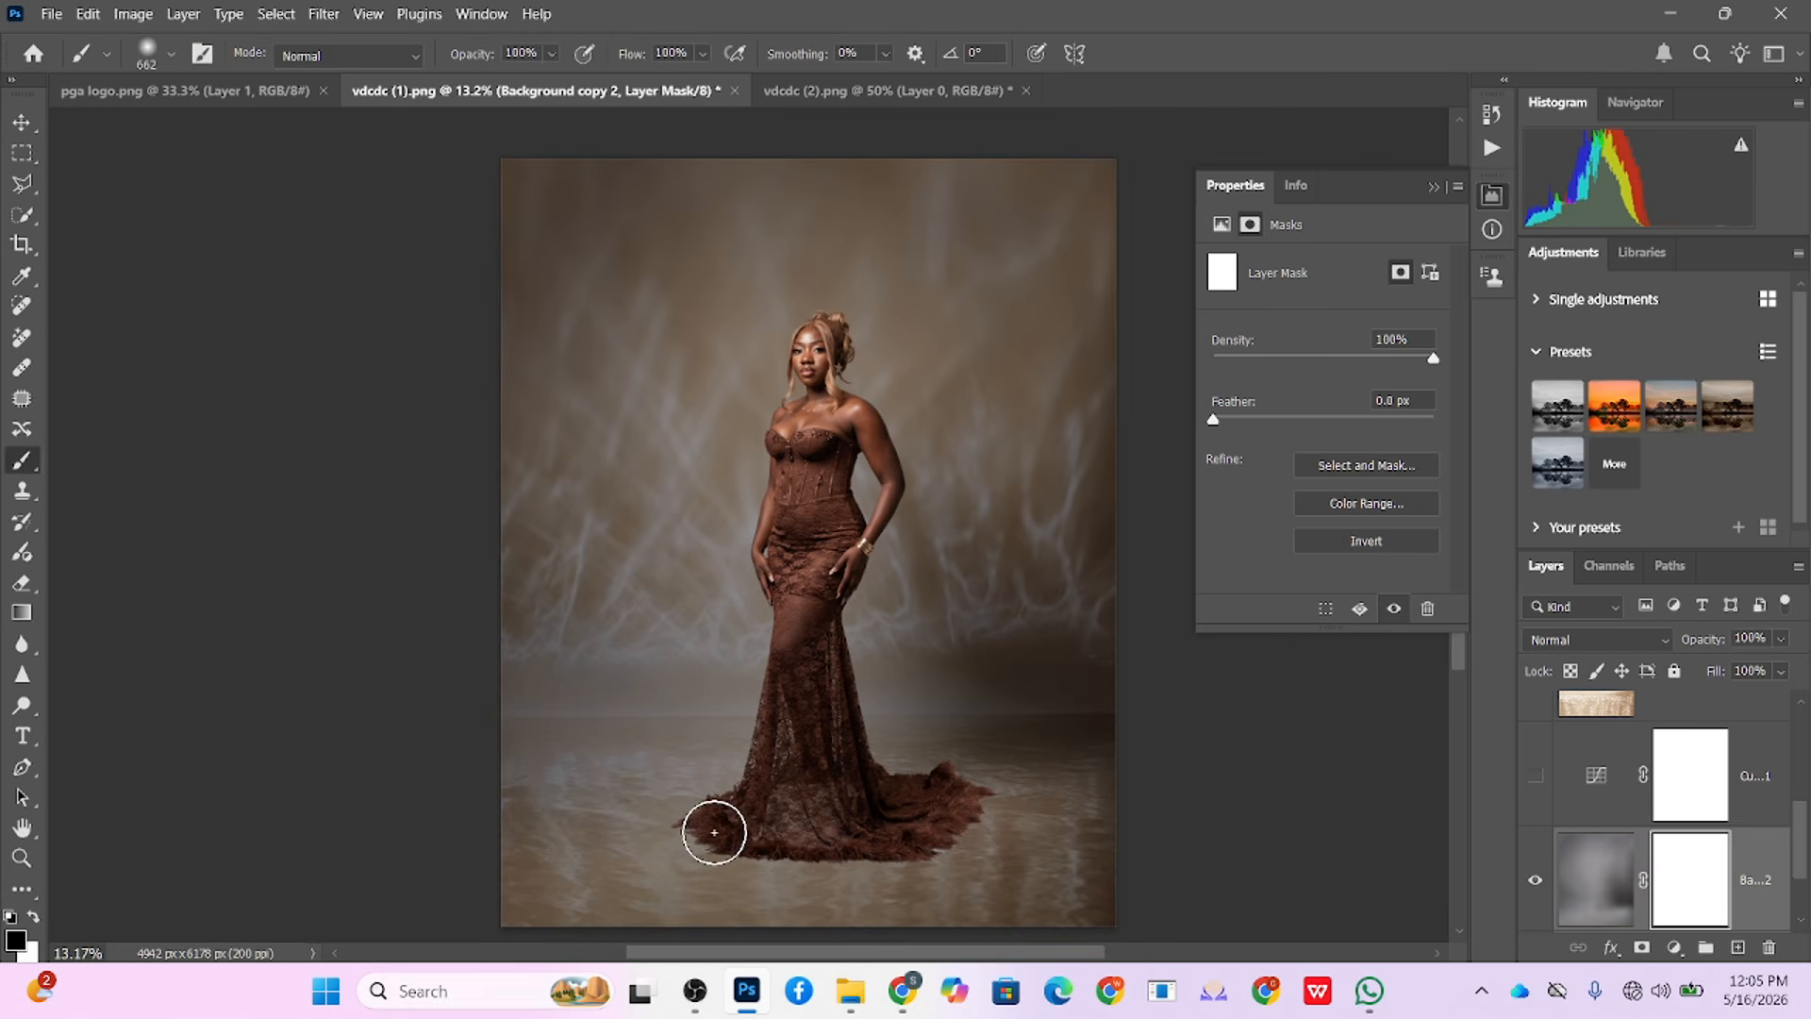
drag(714, 832, 938, 830)
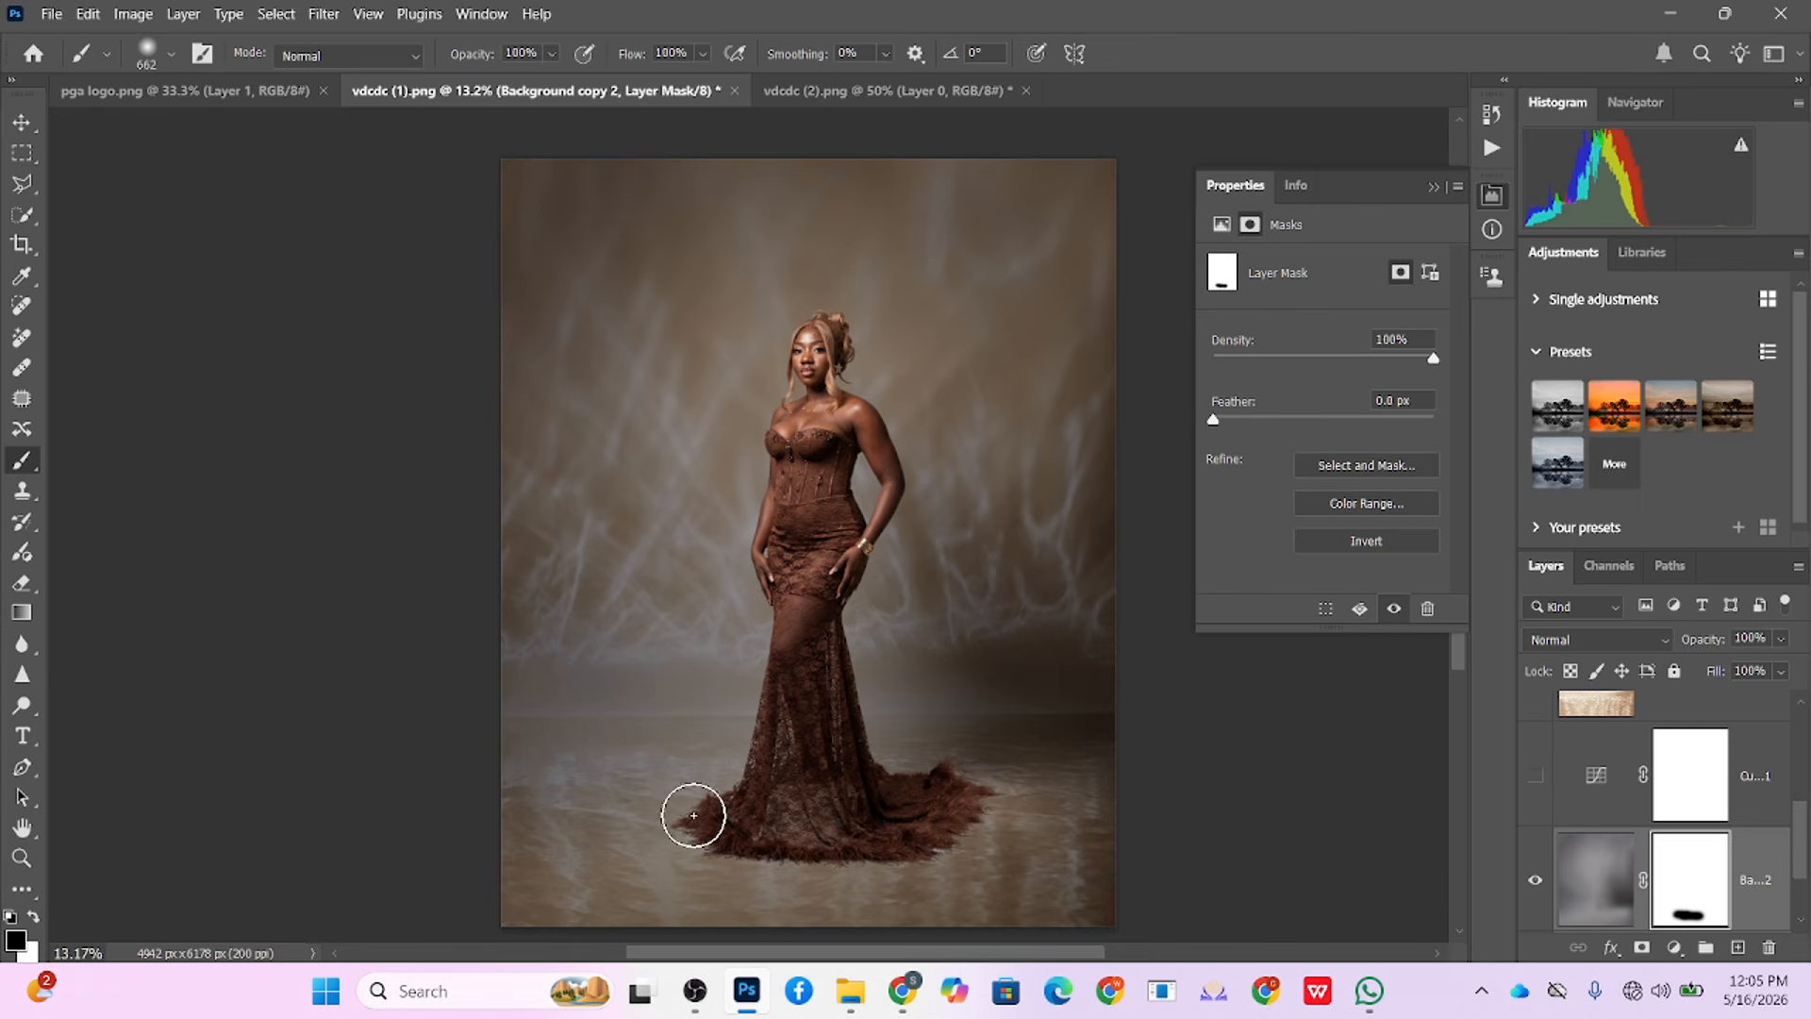
Step: Show Layer 1 copy, the duplicated water layer, and add a layer mask to it
scroll(1627, 863, down, 3)
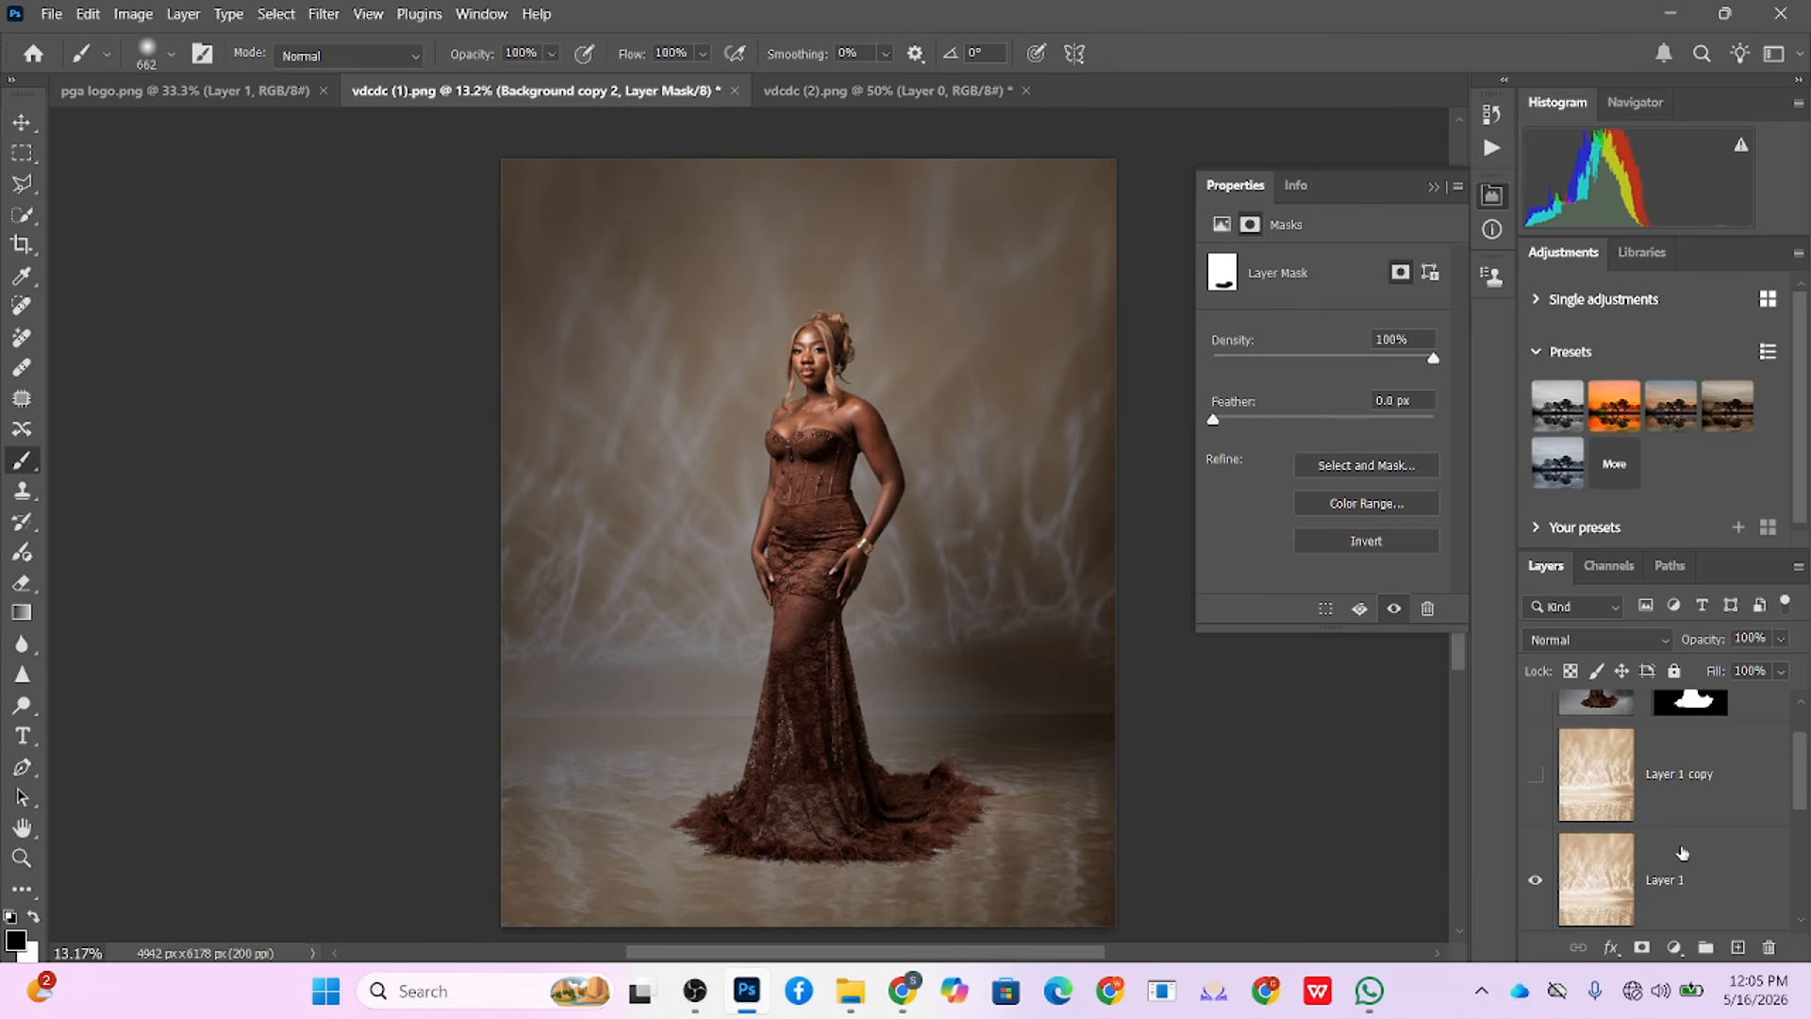
click(1536, 775)
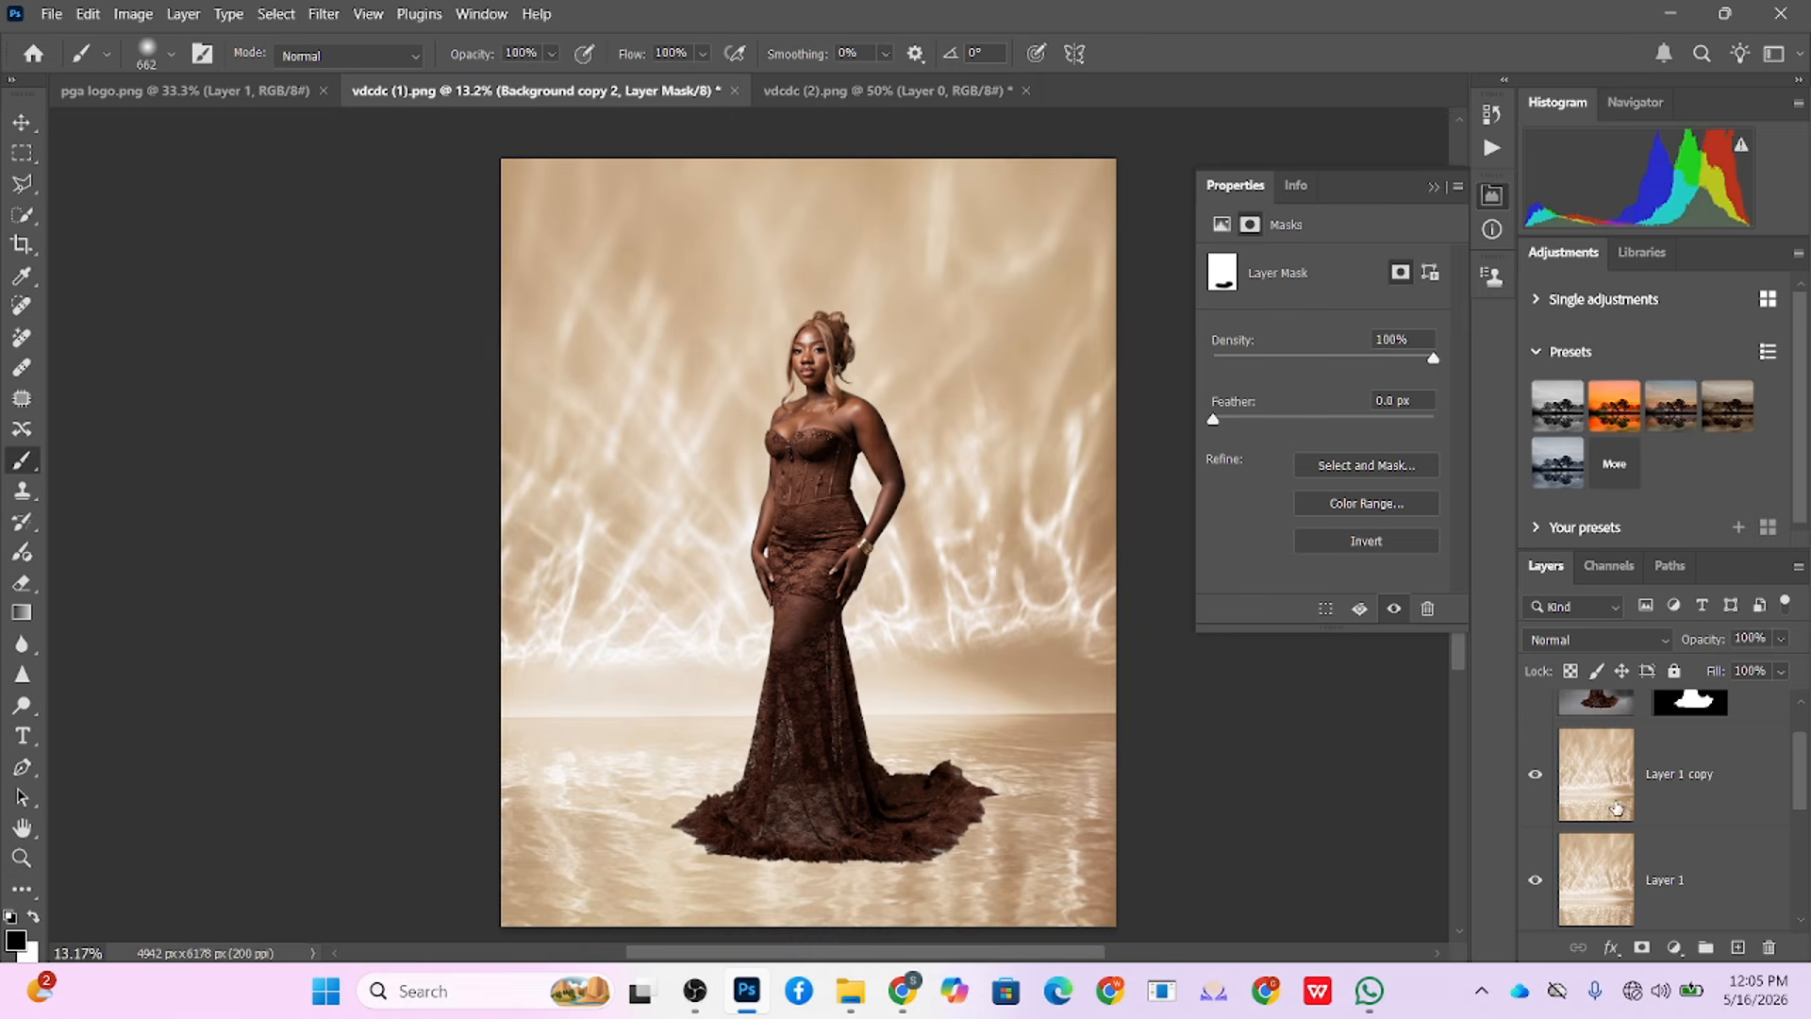
click(1672, 789)
click(1641, 946)
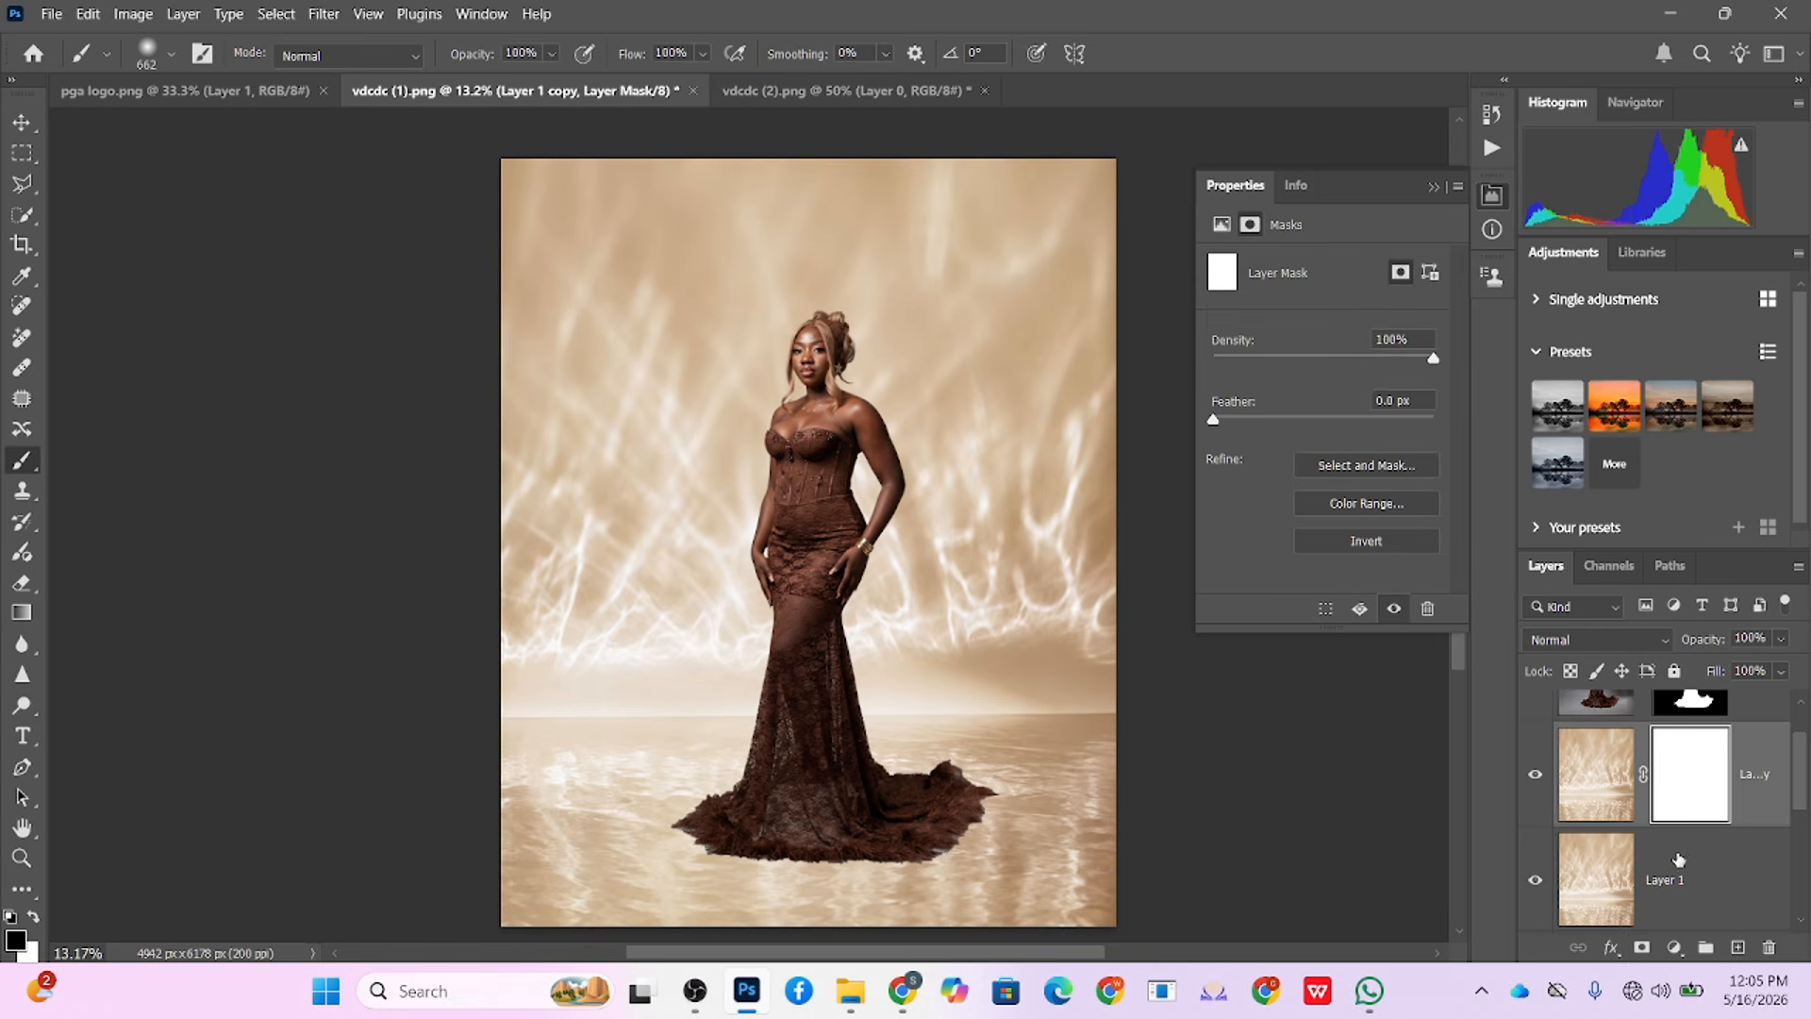
Step: Lower the brush flow to 8% and paint black on Layer 1 copy's mask along the dress hem to bring back a soft shadow
click(703, 53)
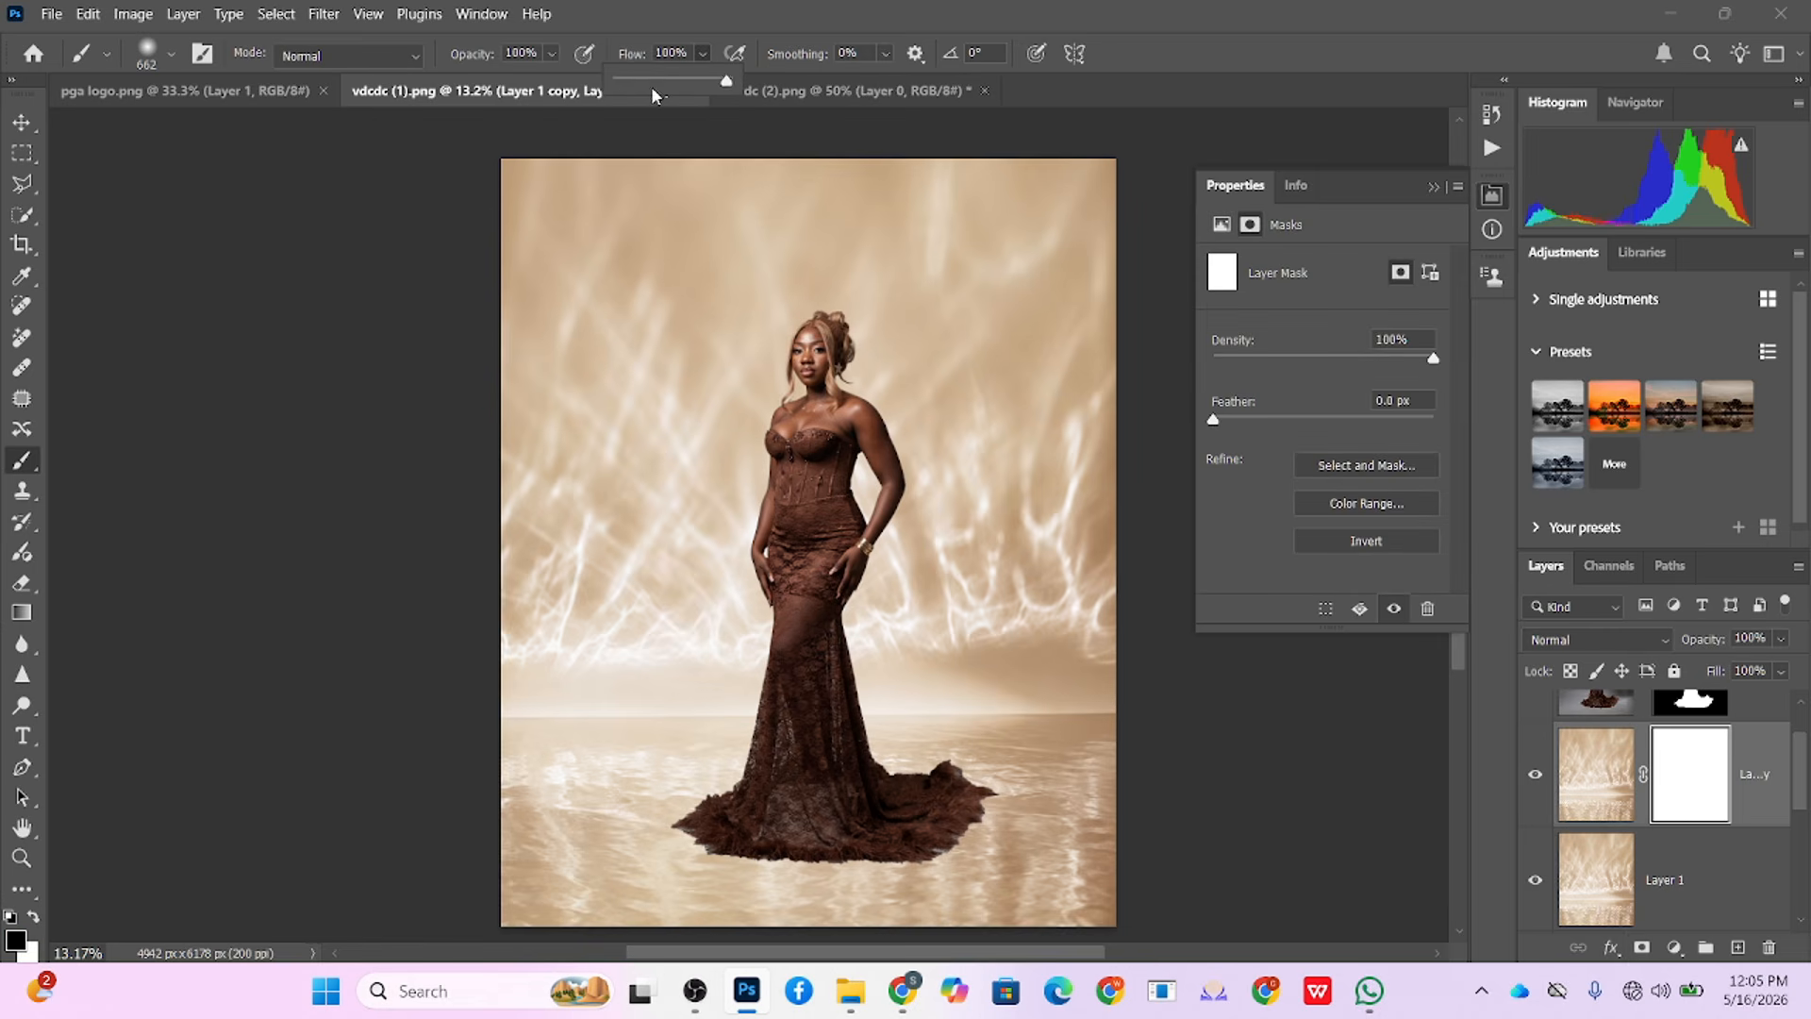
drag(660, 80, 630, 85)
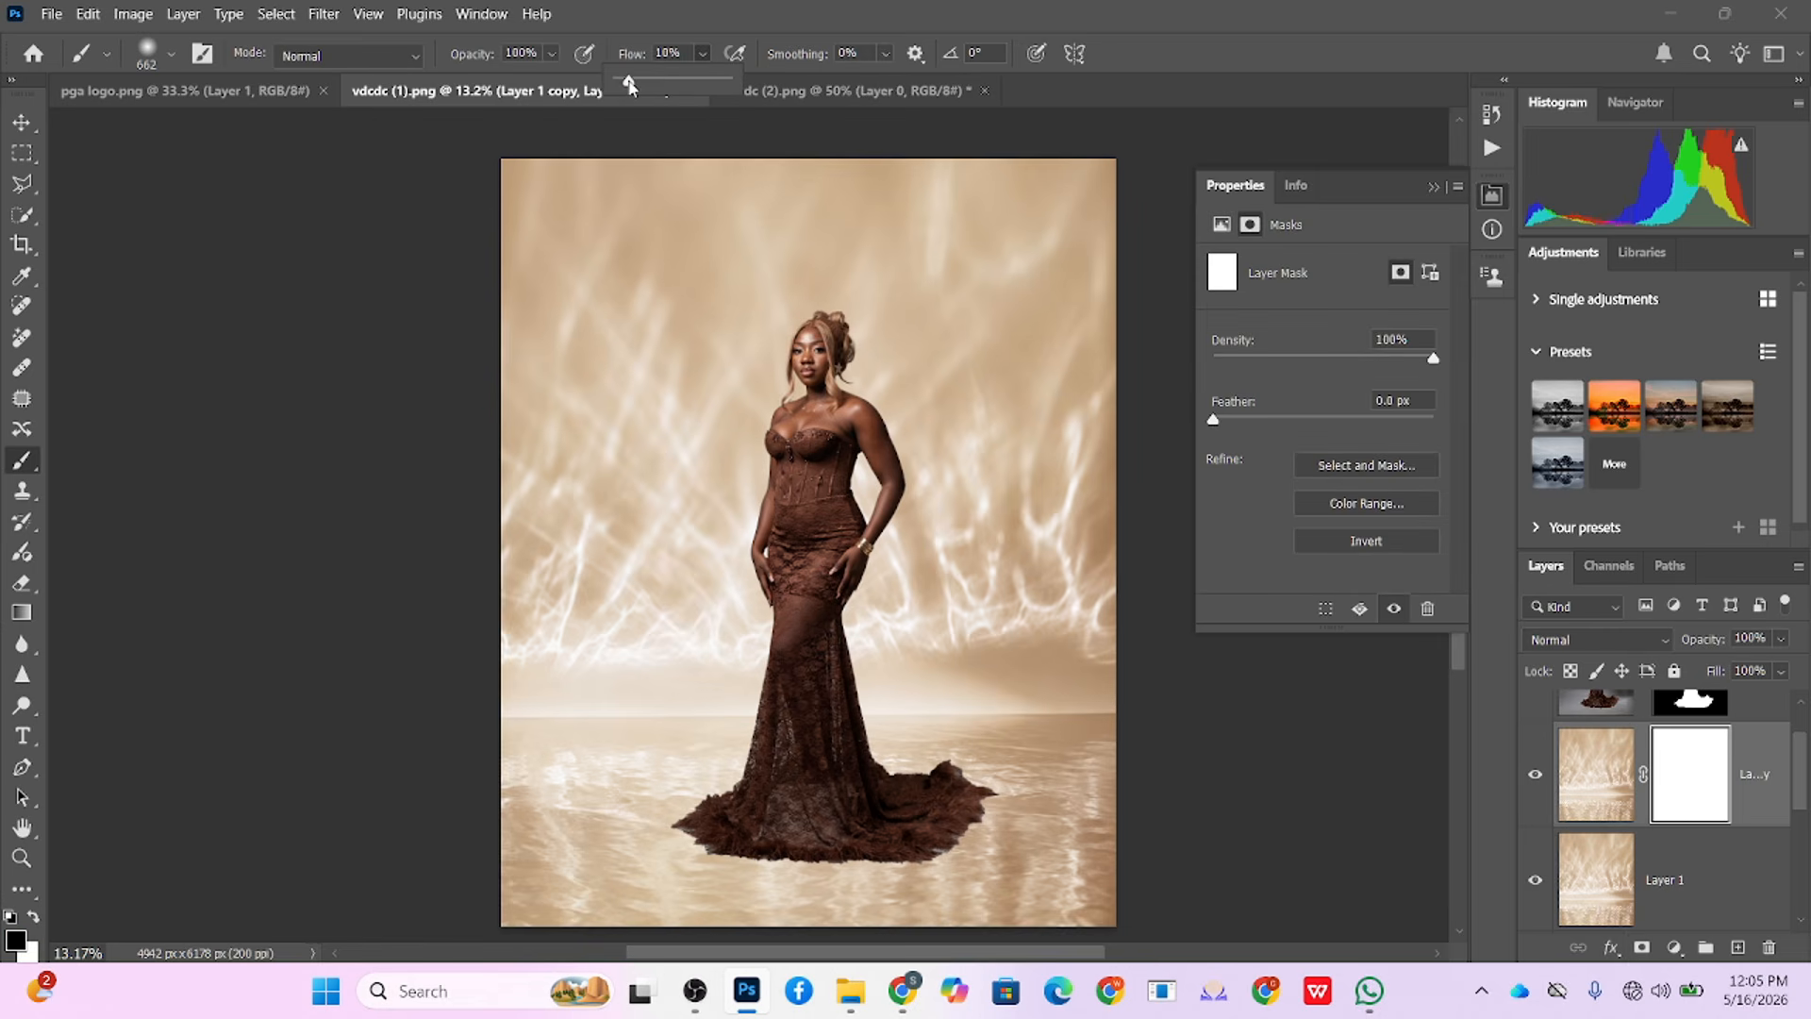
click(702, 832)
mouse_move(706, 831)
mouse_down()
mouse_move(914, 843)
mouse_move(694, 829)
mouse_up()
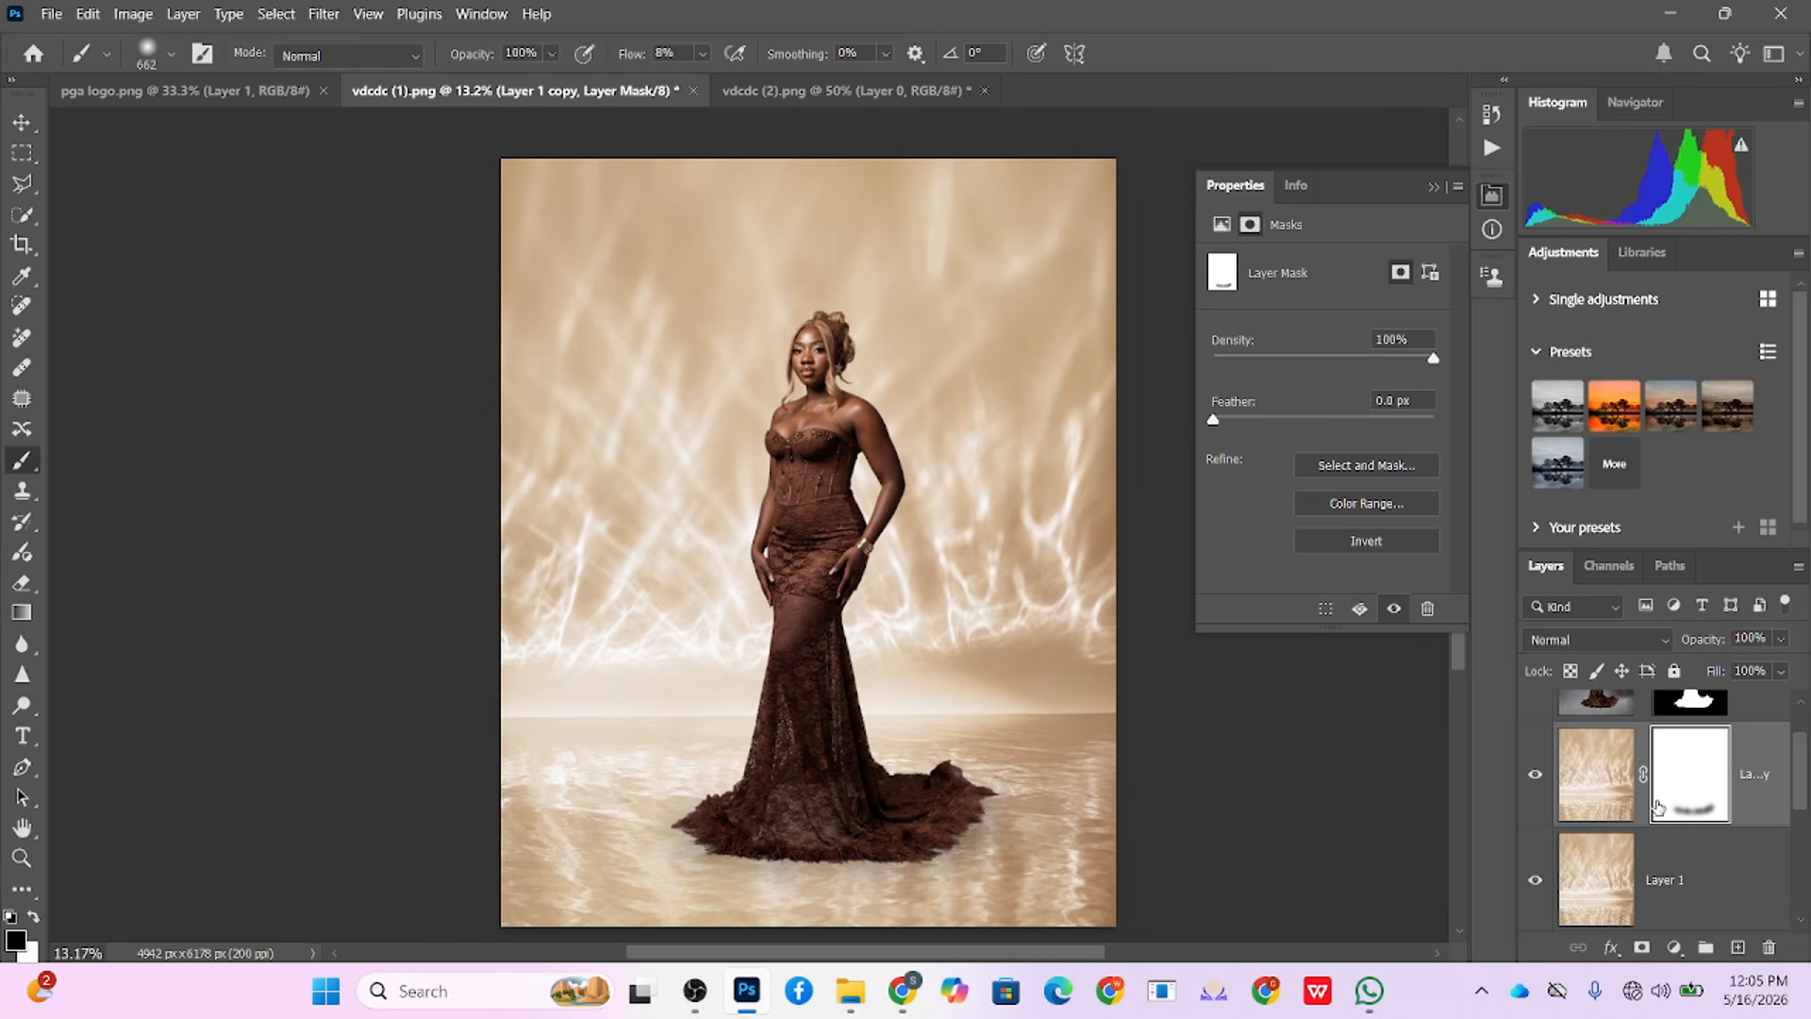
Step: Check the painted shadow by hiding and re-showing Background copy, and target that layer's mask
scroll(1534, 745, up, 1)
click(1535, 745)
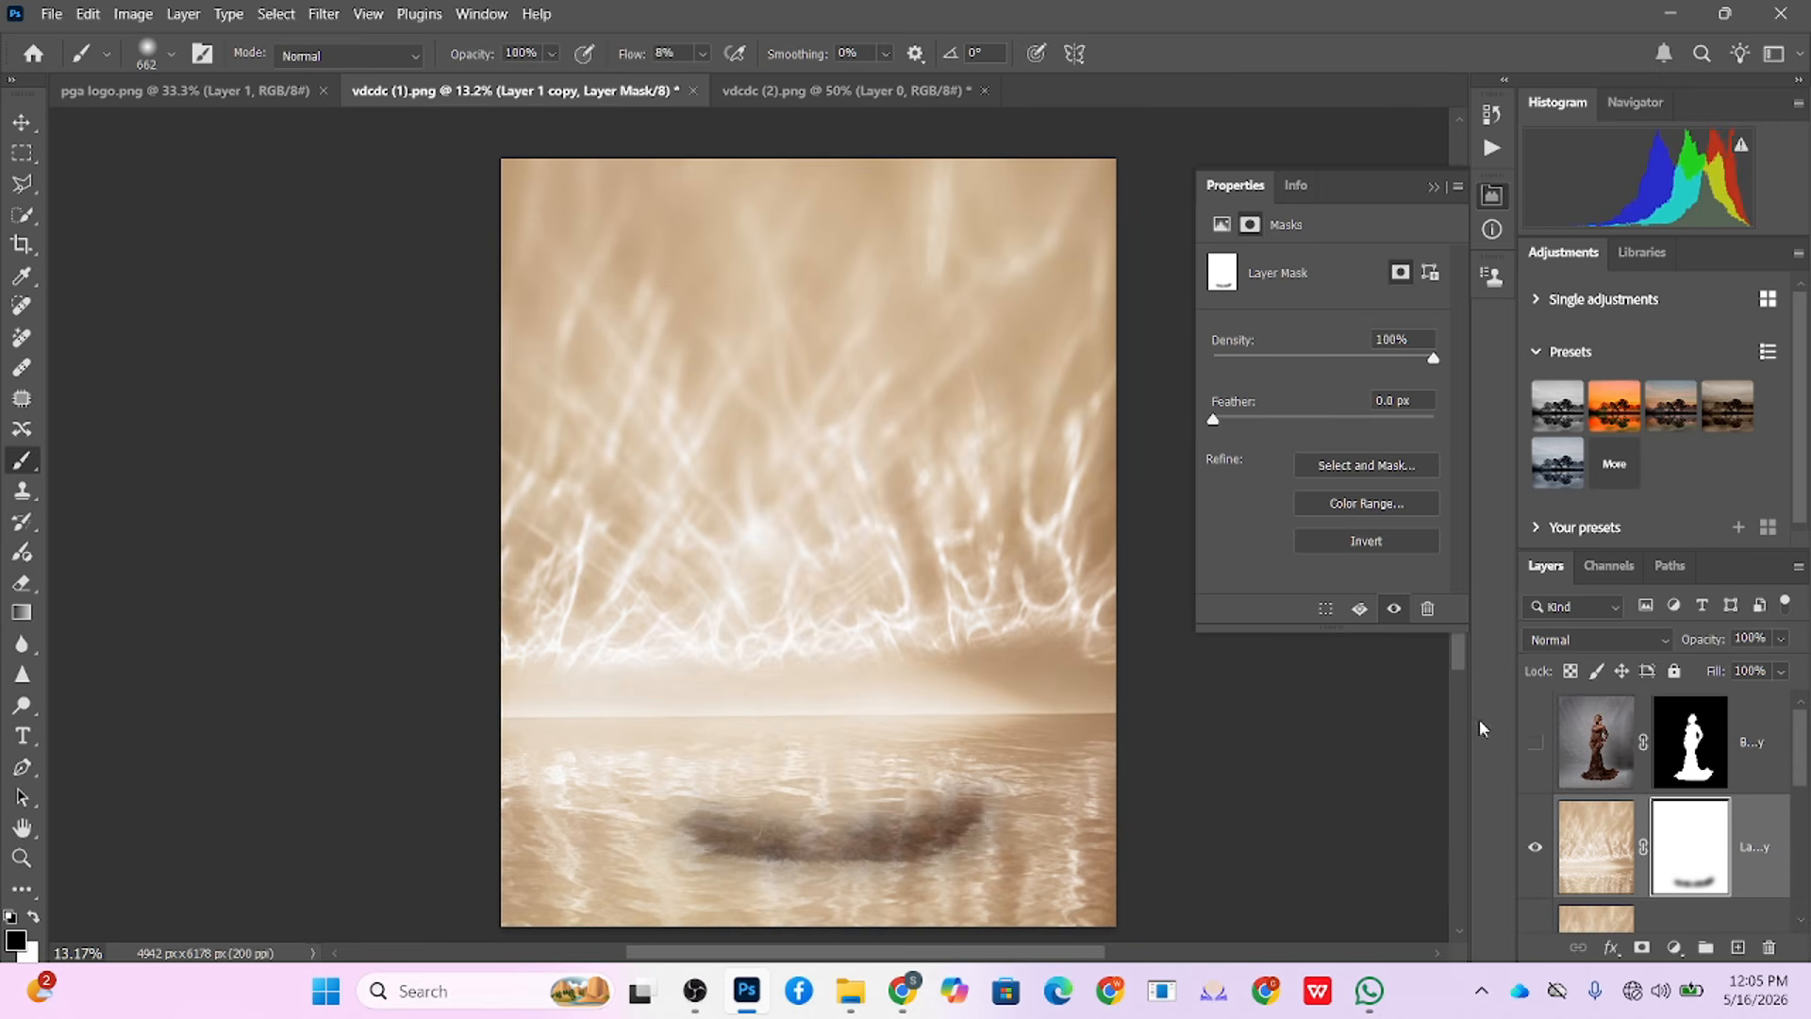
click(1535, 744)
click(1690, 742)
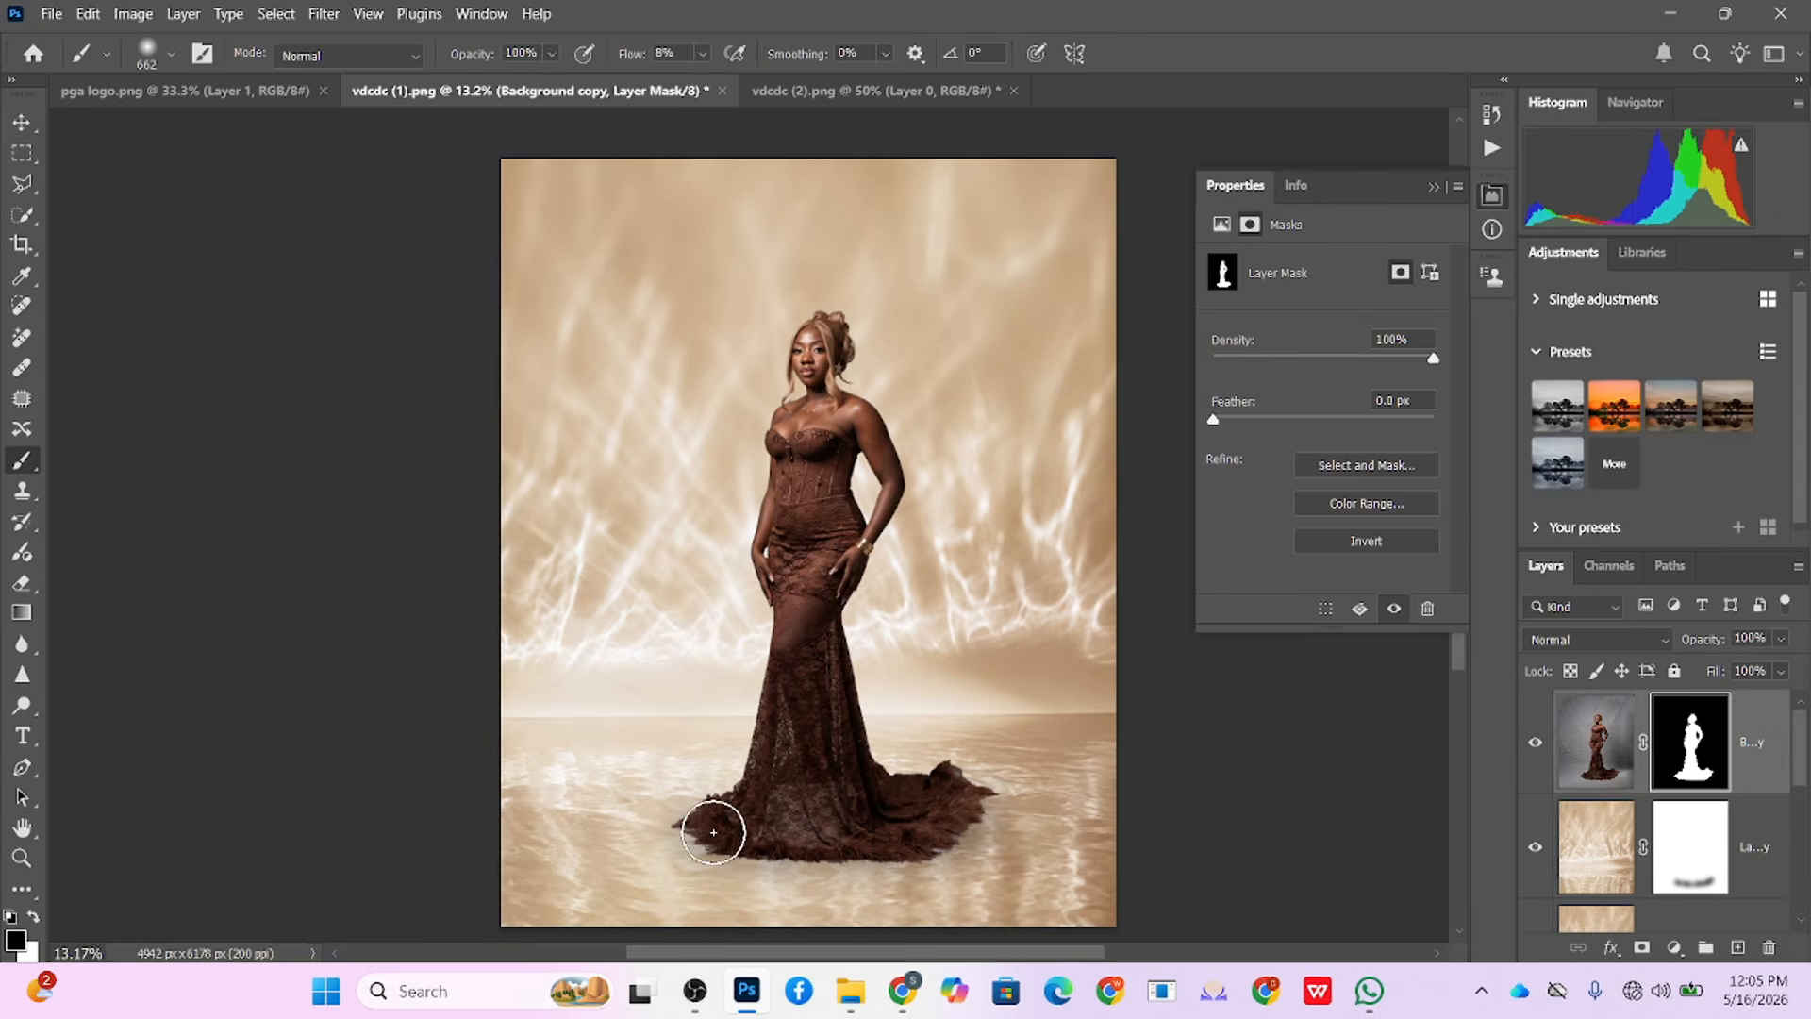
Step: Try softening the dress hem with black strokes on Background copy's mask using the 662-pixel brush, and undo the strokes
mouse_move(697, 835)
mouse_down()
mouse_move(742, 867)
mouse_move(718, 865)
mouse_move(684, 844)
mouse_move(836, 889)
mouse_up()
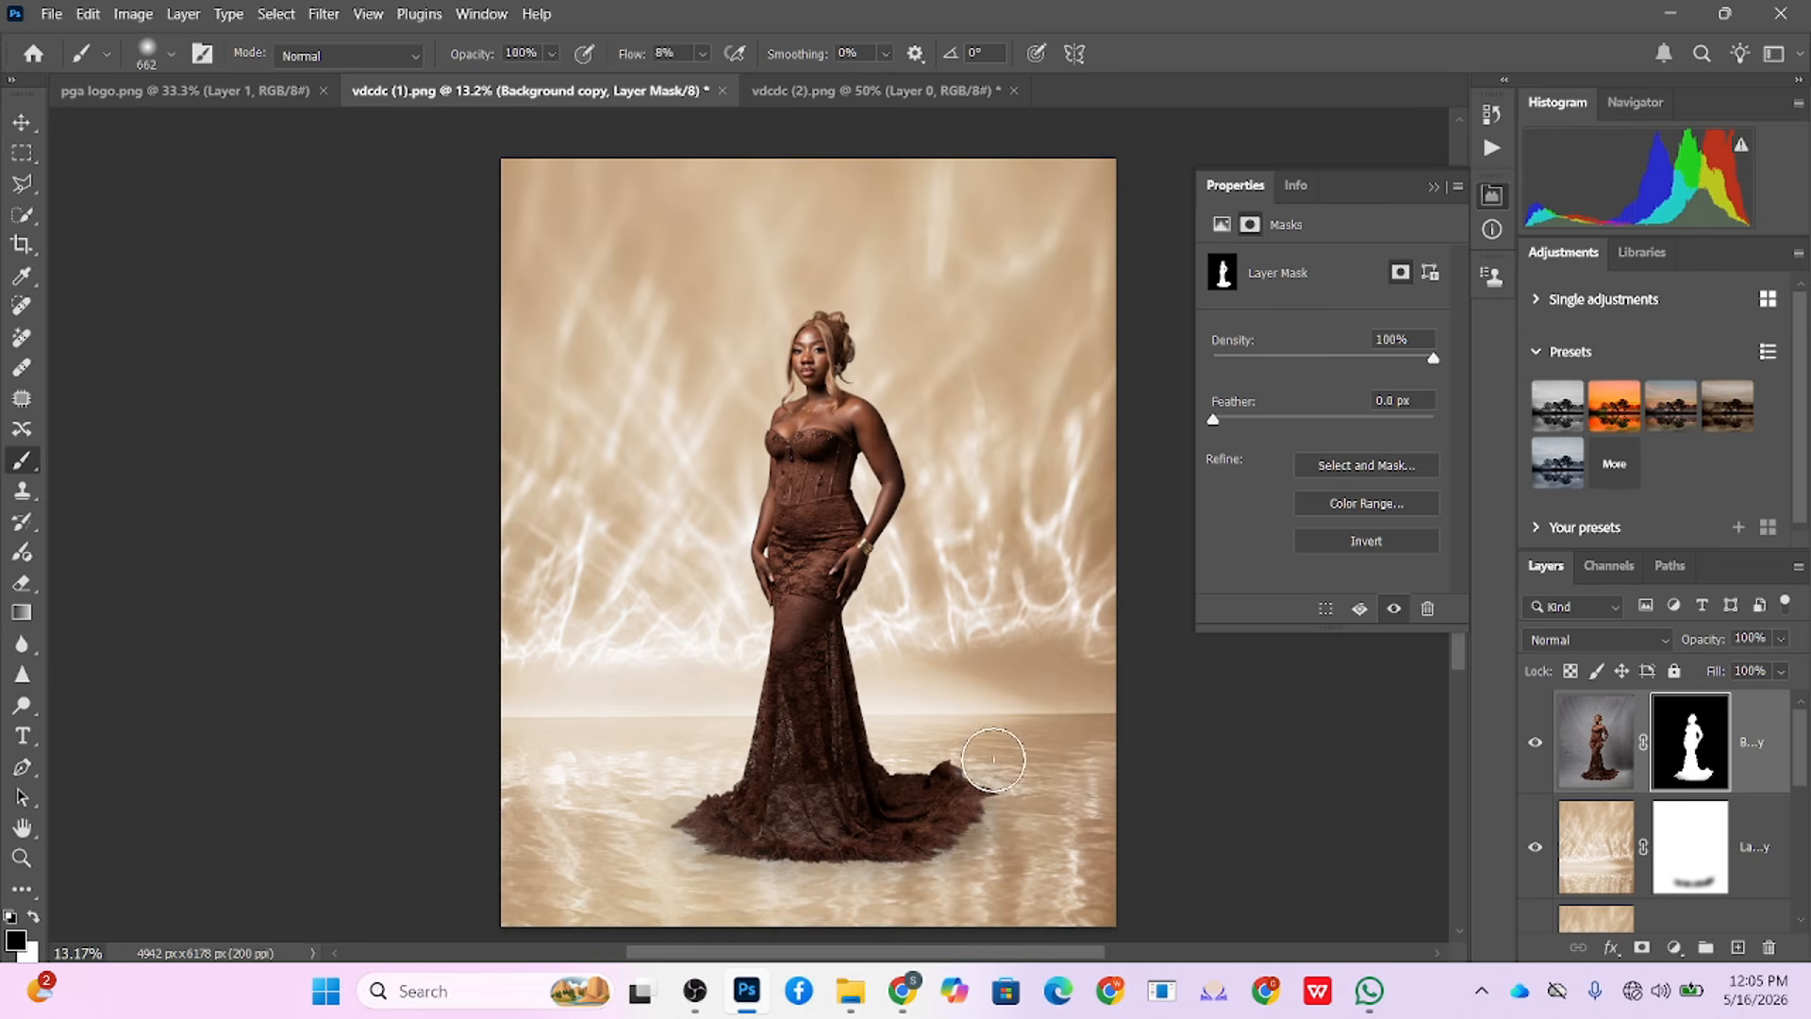
mouse_move(993, 757)
mouse_down()
mouse_move(962, 790)
mouse_move(971, 759)
mouse_move(1015, 776)
mouse_up()
scroll(976, 783, up, 4)
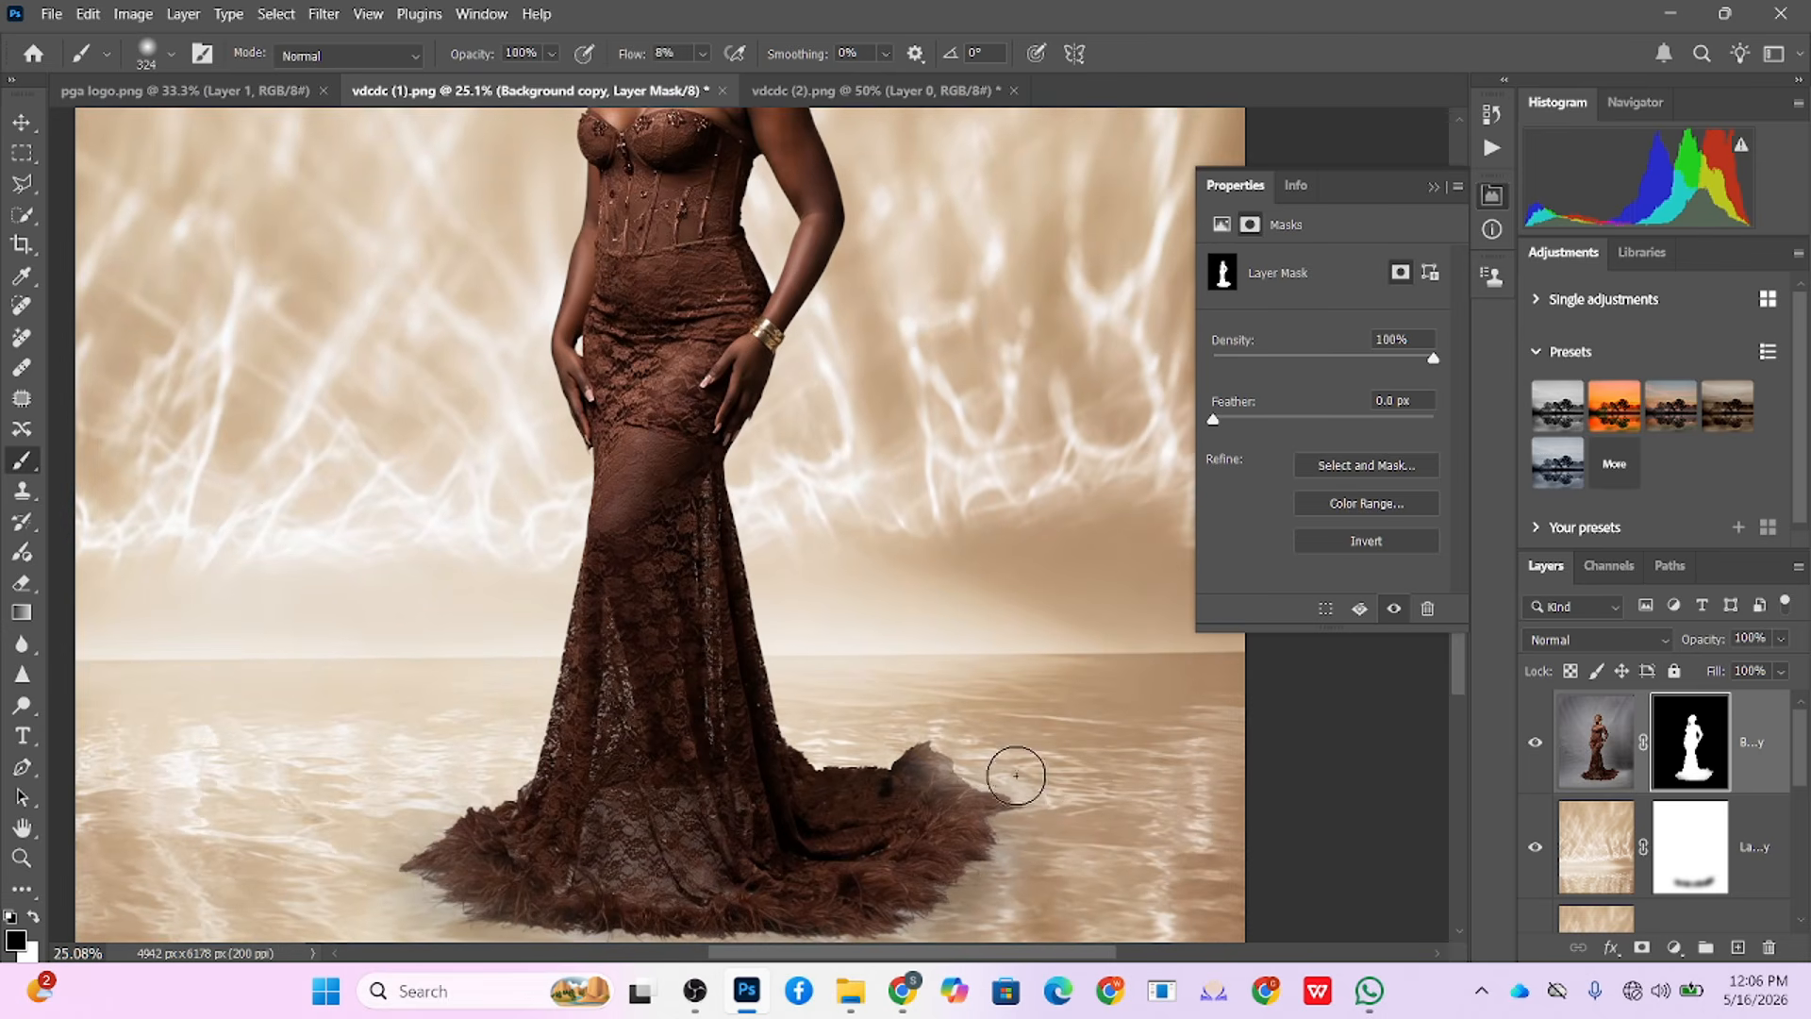
key(ctrl+z)
key(ctrl+z)
Step: Paint black on Background copy's mask along the dress hem with a 324-pixel brush, and compare with the layer hidden
drag(670, 826, 741, 717)
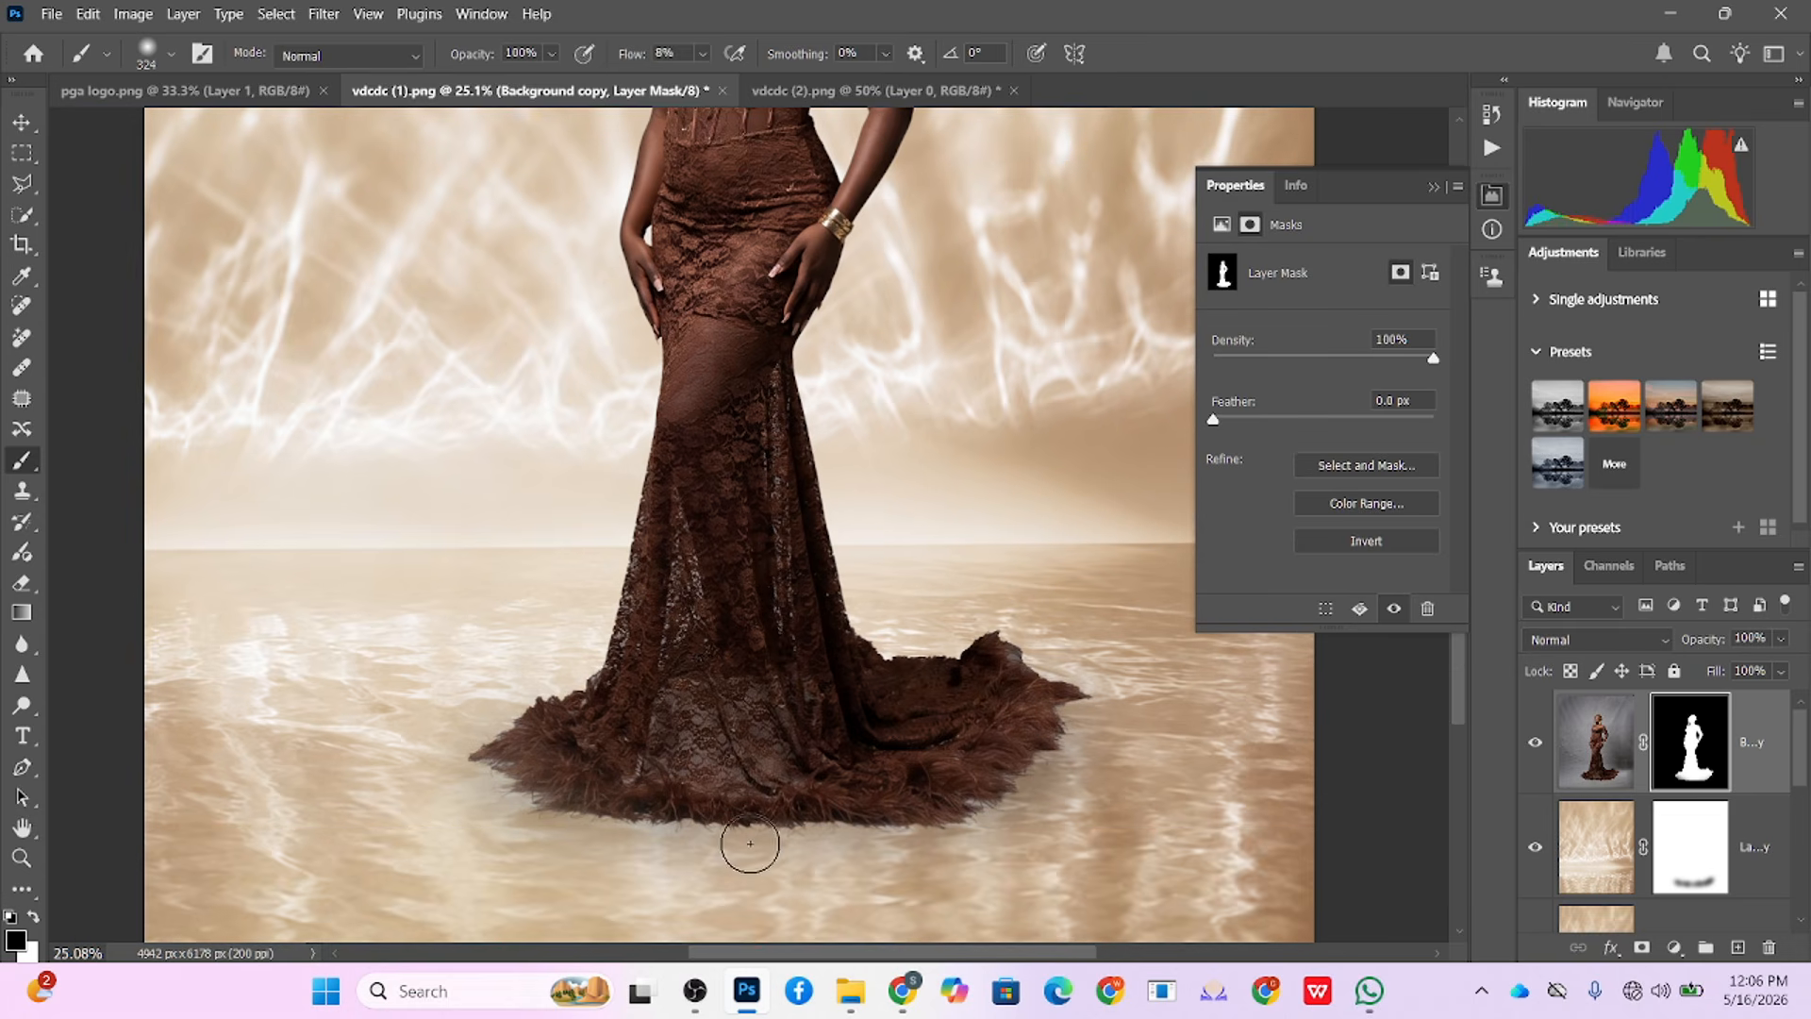
drag(1084, 695, 1063, 659)
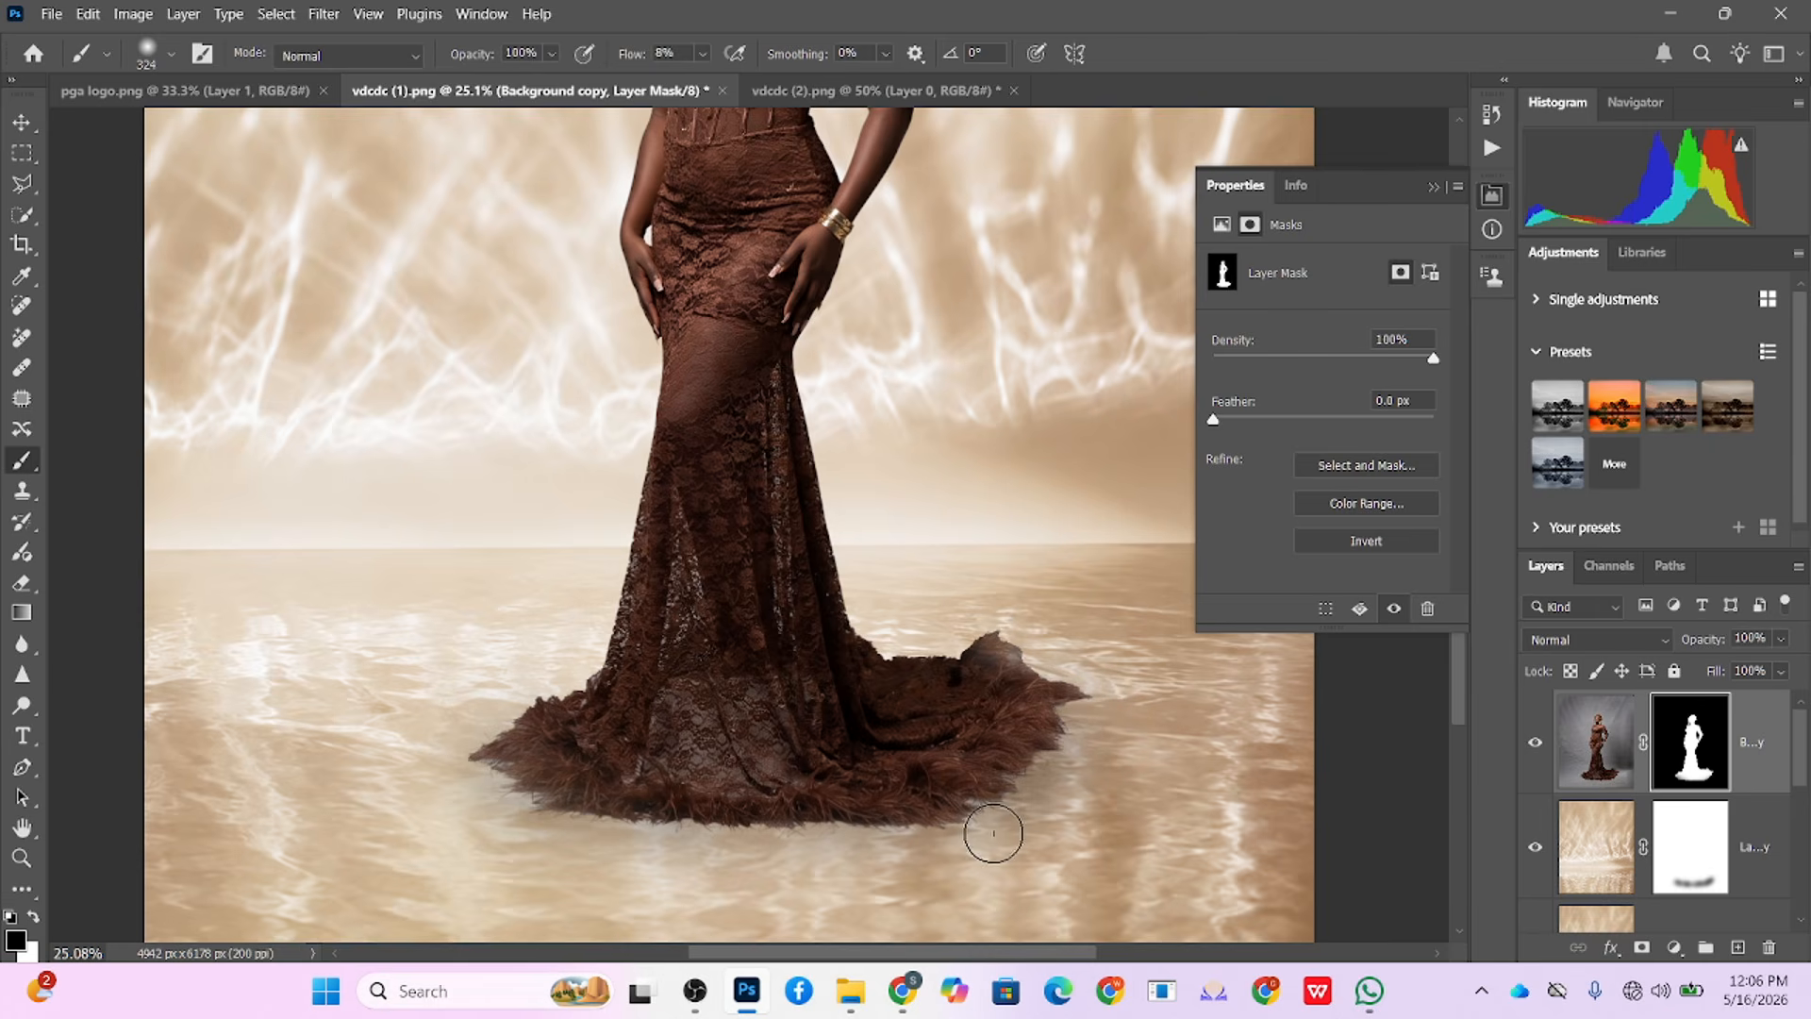
click(1535, 746)
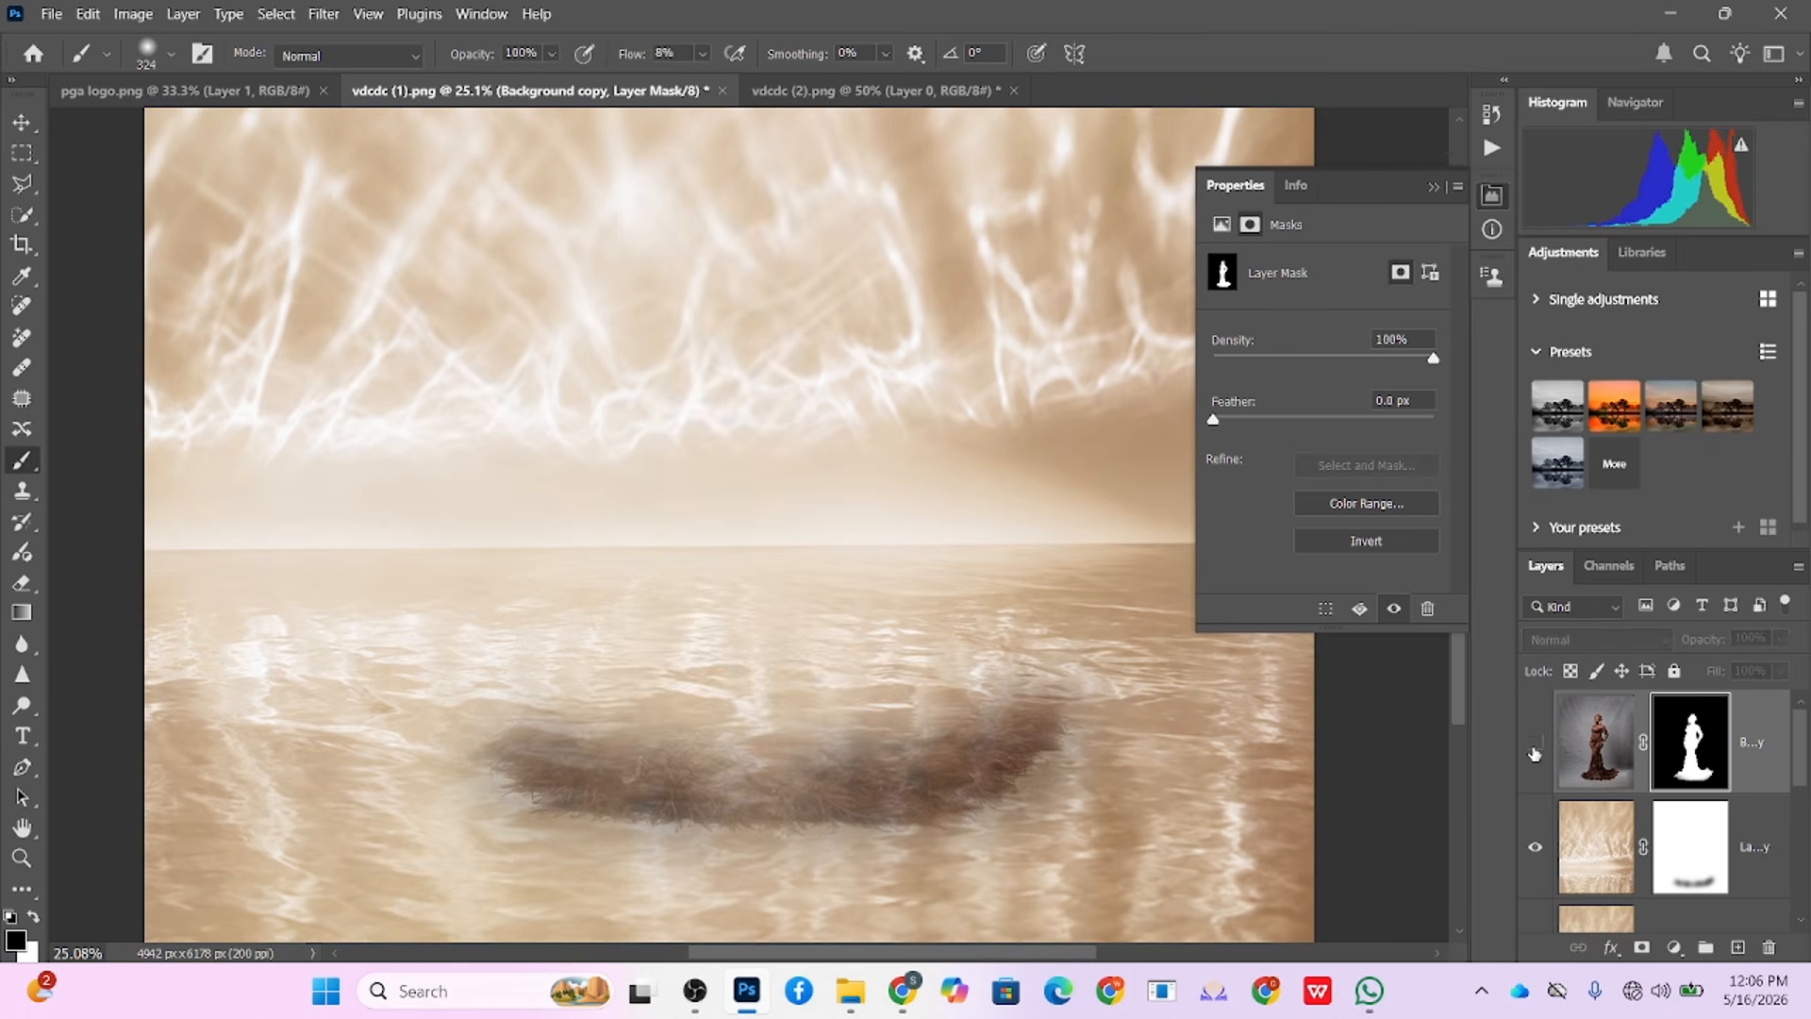
click(1534, 745)
click(1535, 745)
click(1534, 745)
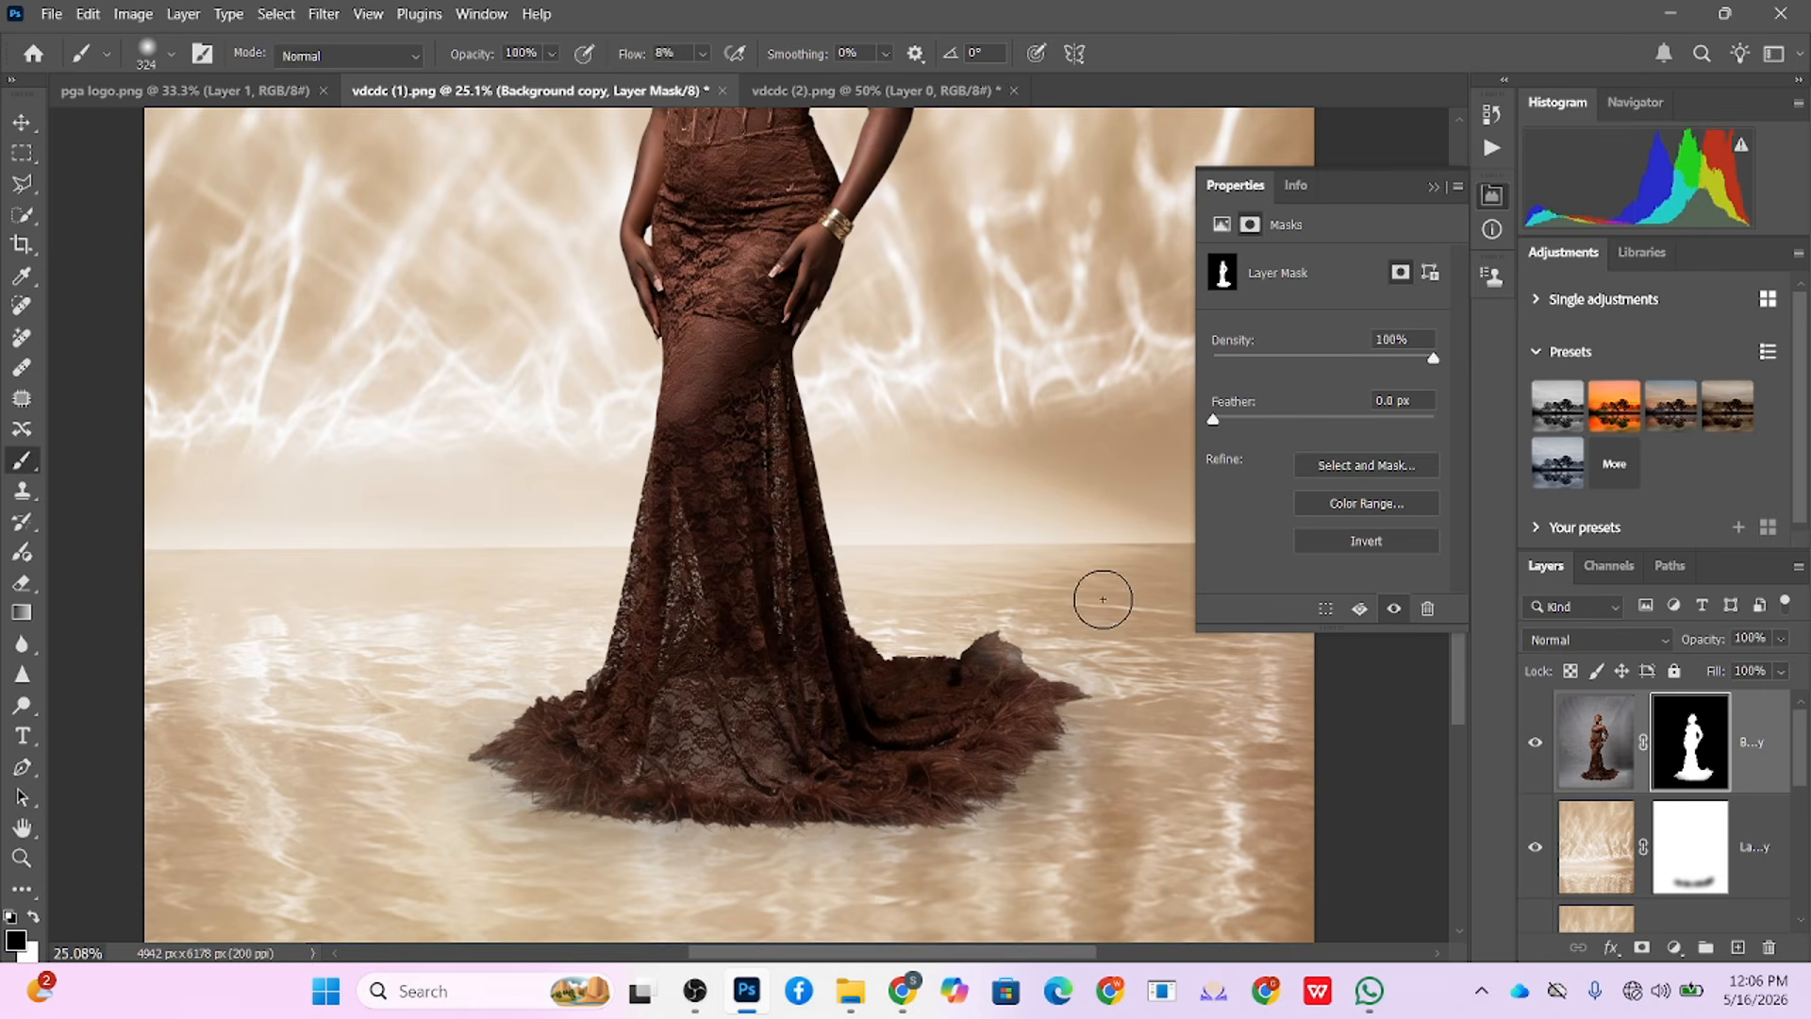
Step: Paint white on Background copy's mask to restore the raised tip of the dress train, and check the blend
key(x)
mouse_move(1045, 599)
mouse_down()
mouse_move(1055, 635)
mouse_move(983, 651)
mouse_move(1091, 631)
mouse_move(1010, 639)
mouse_move(1050, 647)
mouse_up()
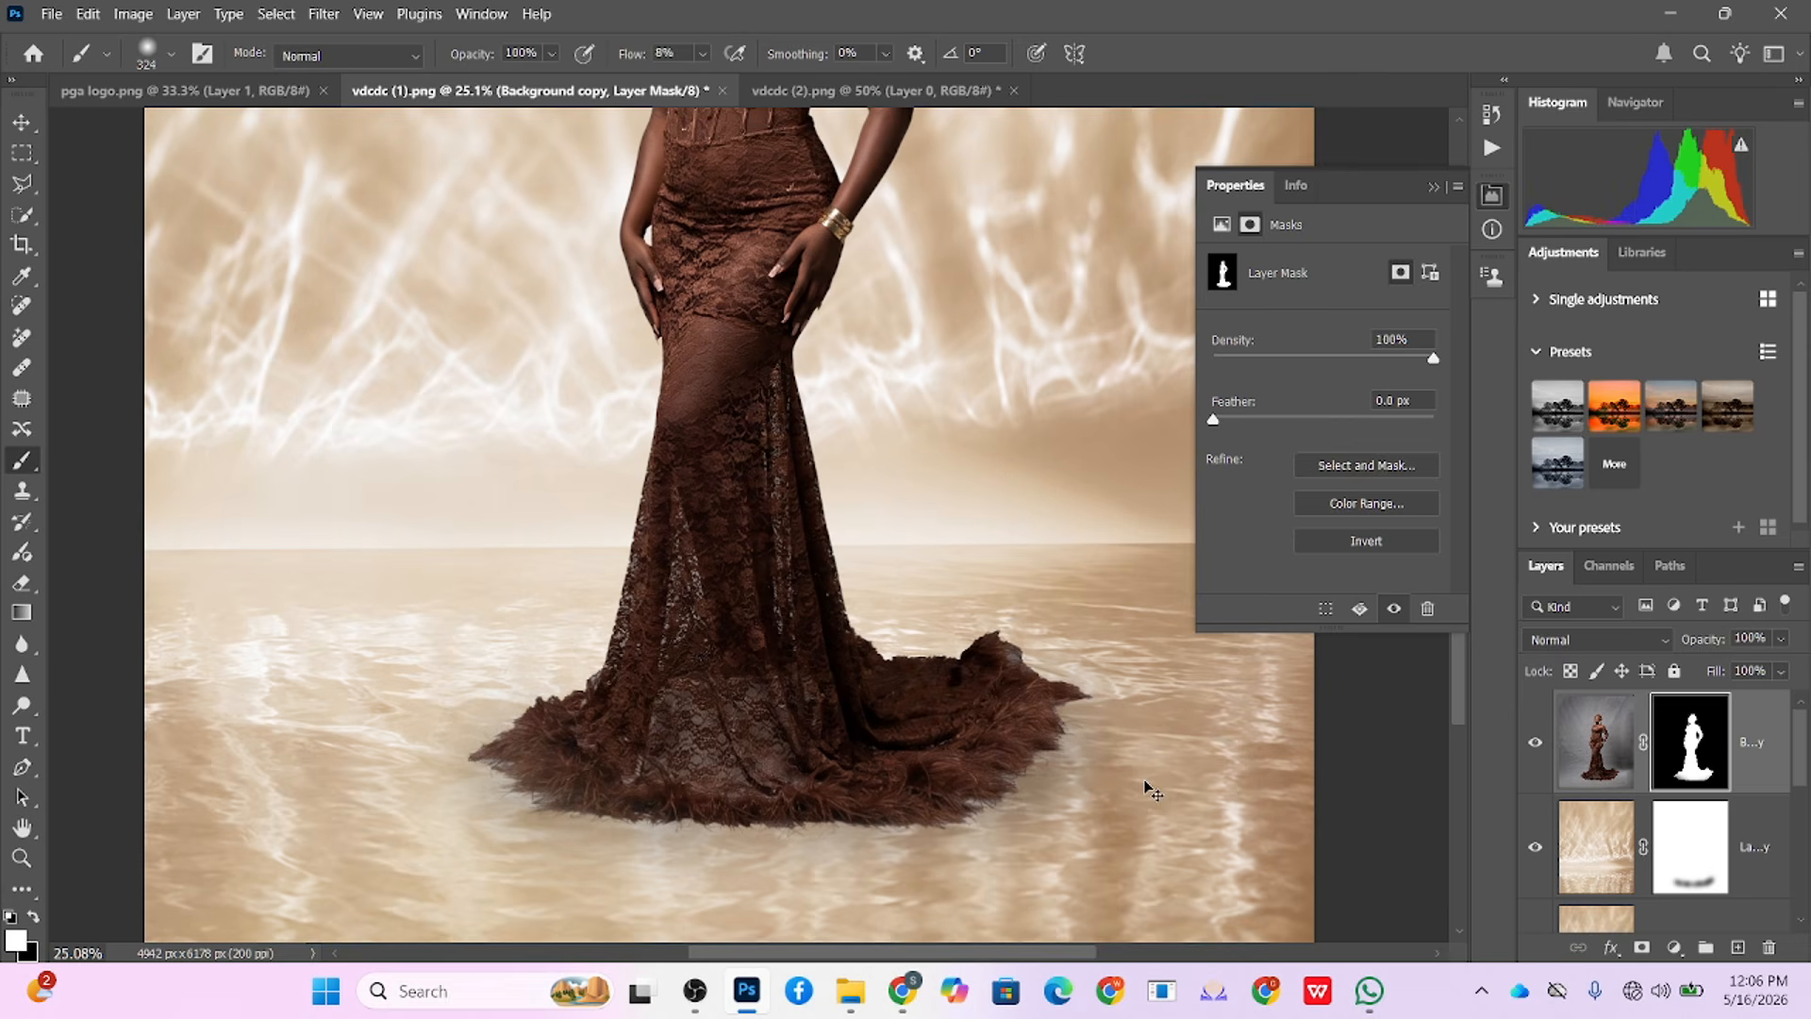
click(1534, 745)
click(1535, 746)
scroll(955, 660, down, 3)
drag(920, 668, 811, 681)
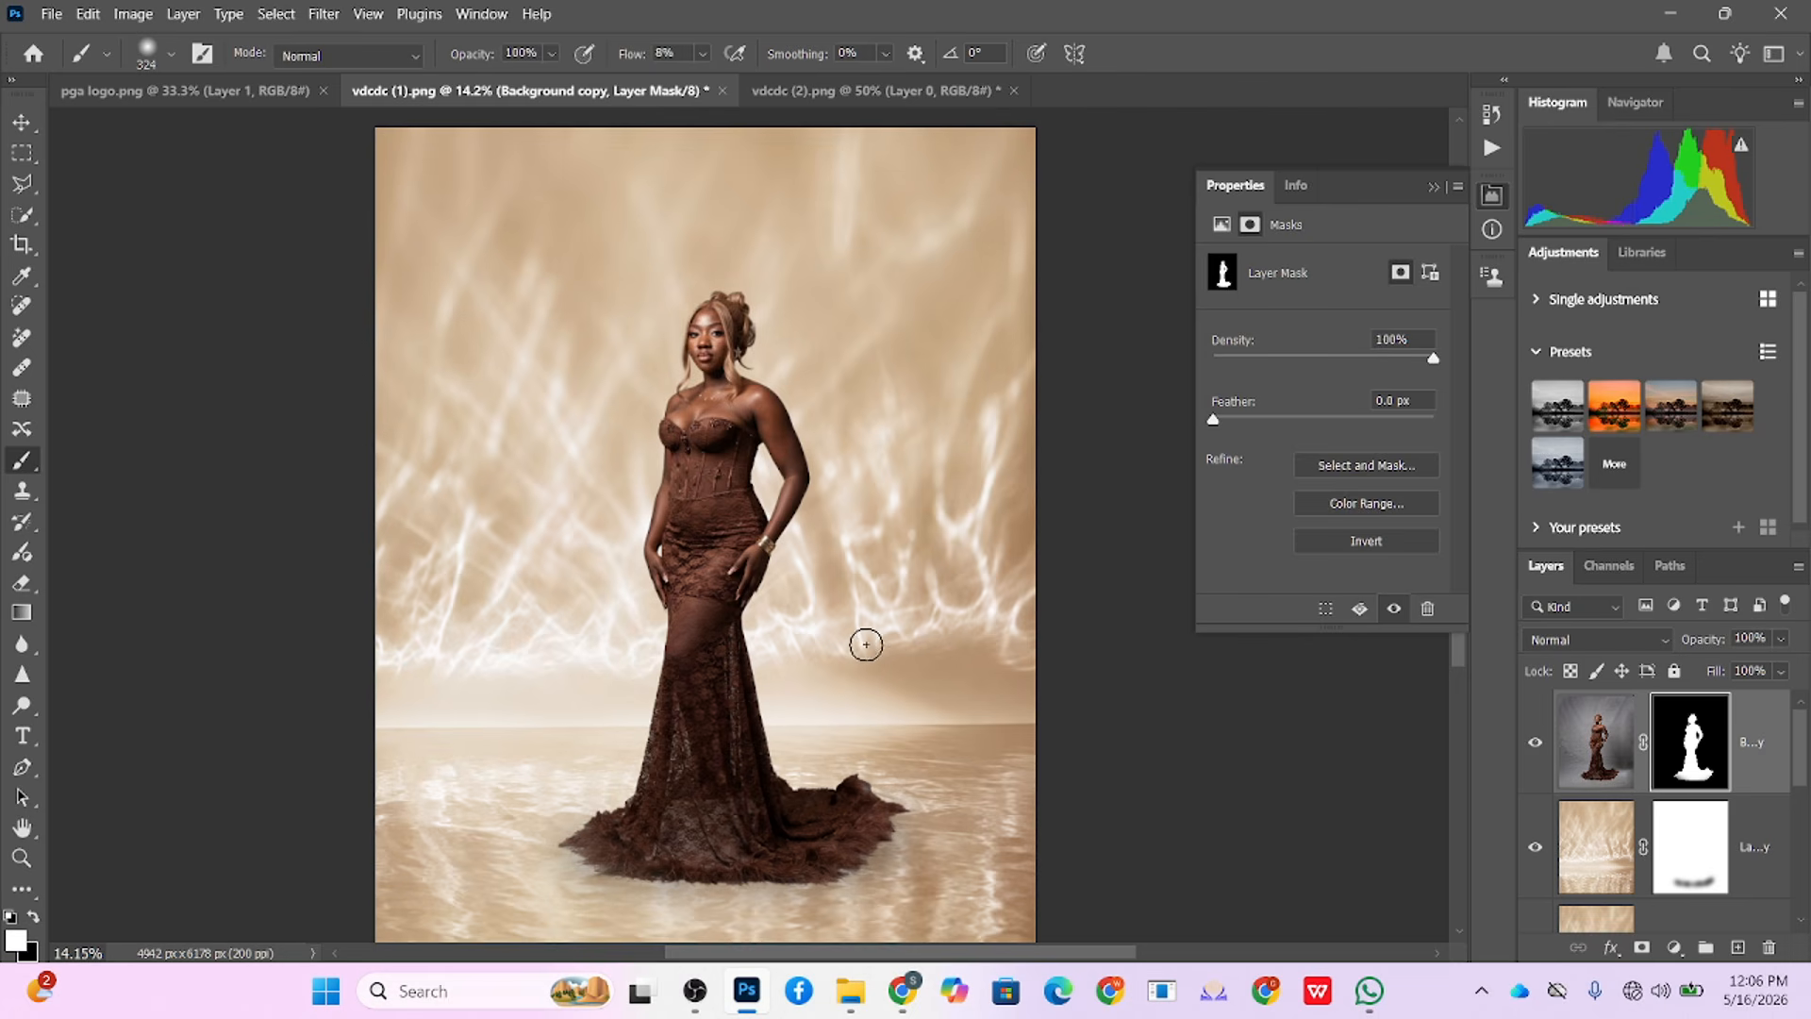
scroll(866, 644, down, 1)
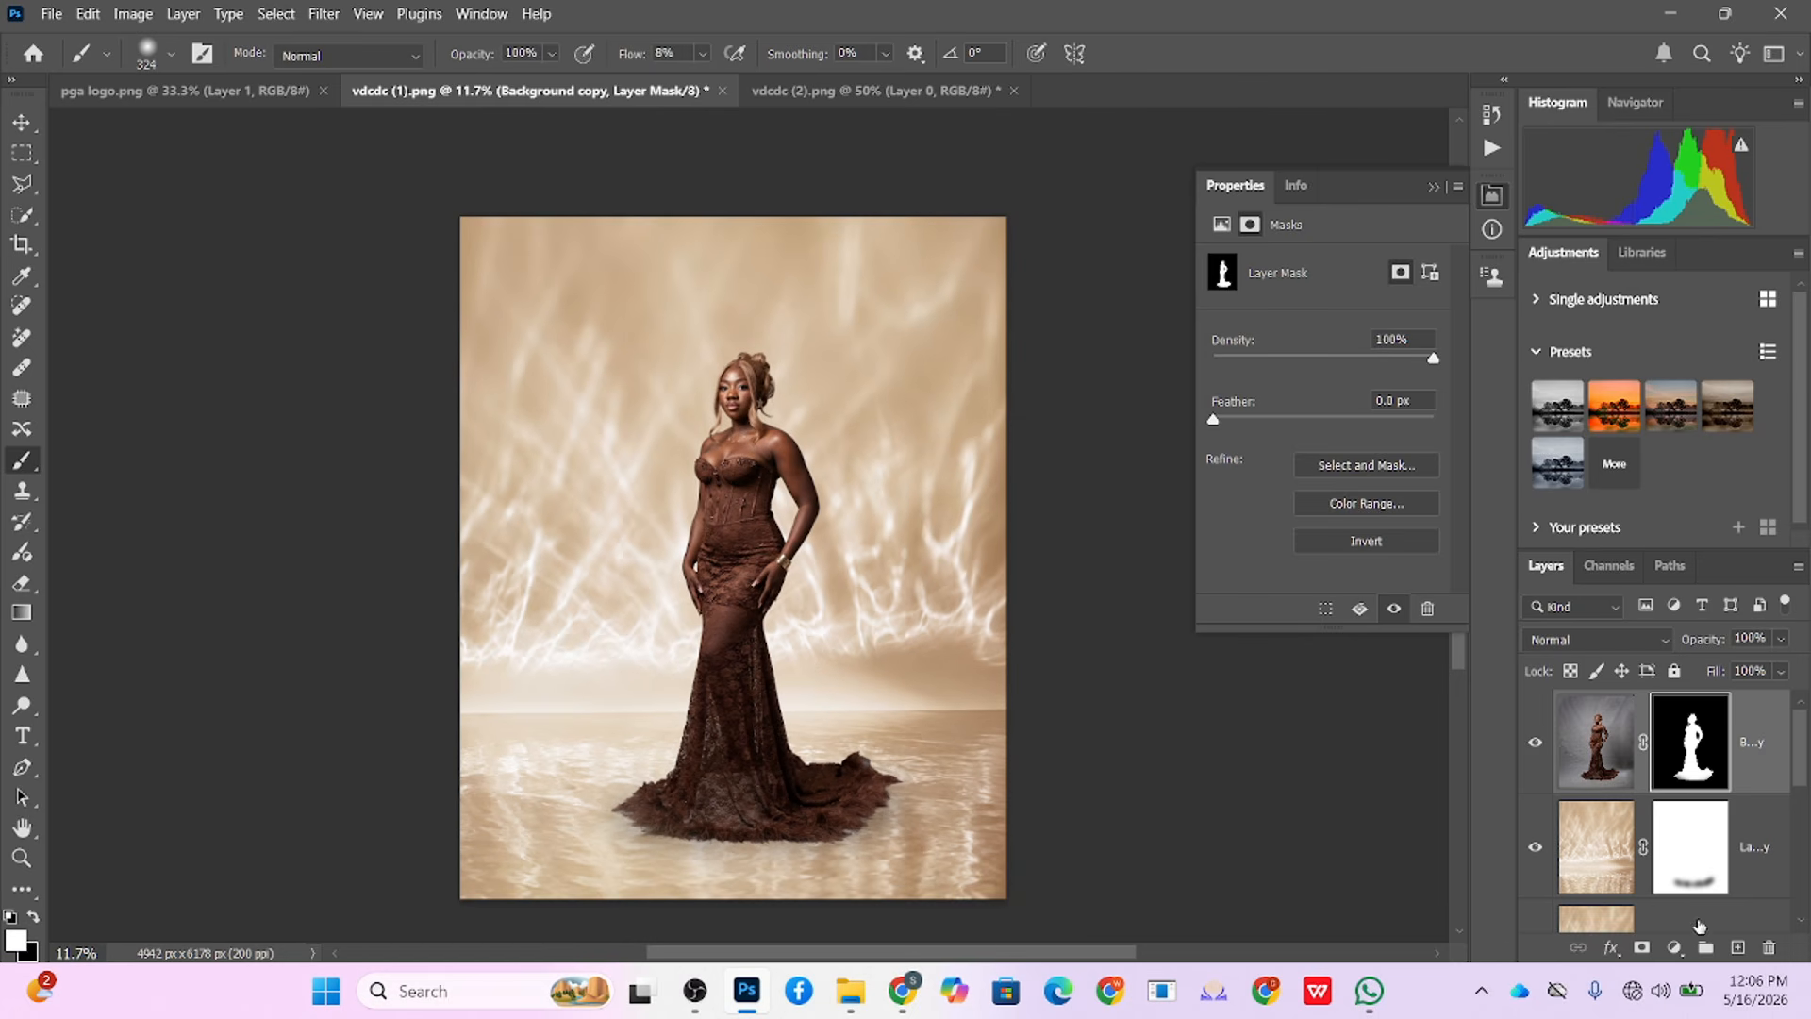
Step: Add a Black & White adjustment layer above Background copy and a Curves adjustment clipped to Background copy
click(1674, 947)
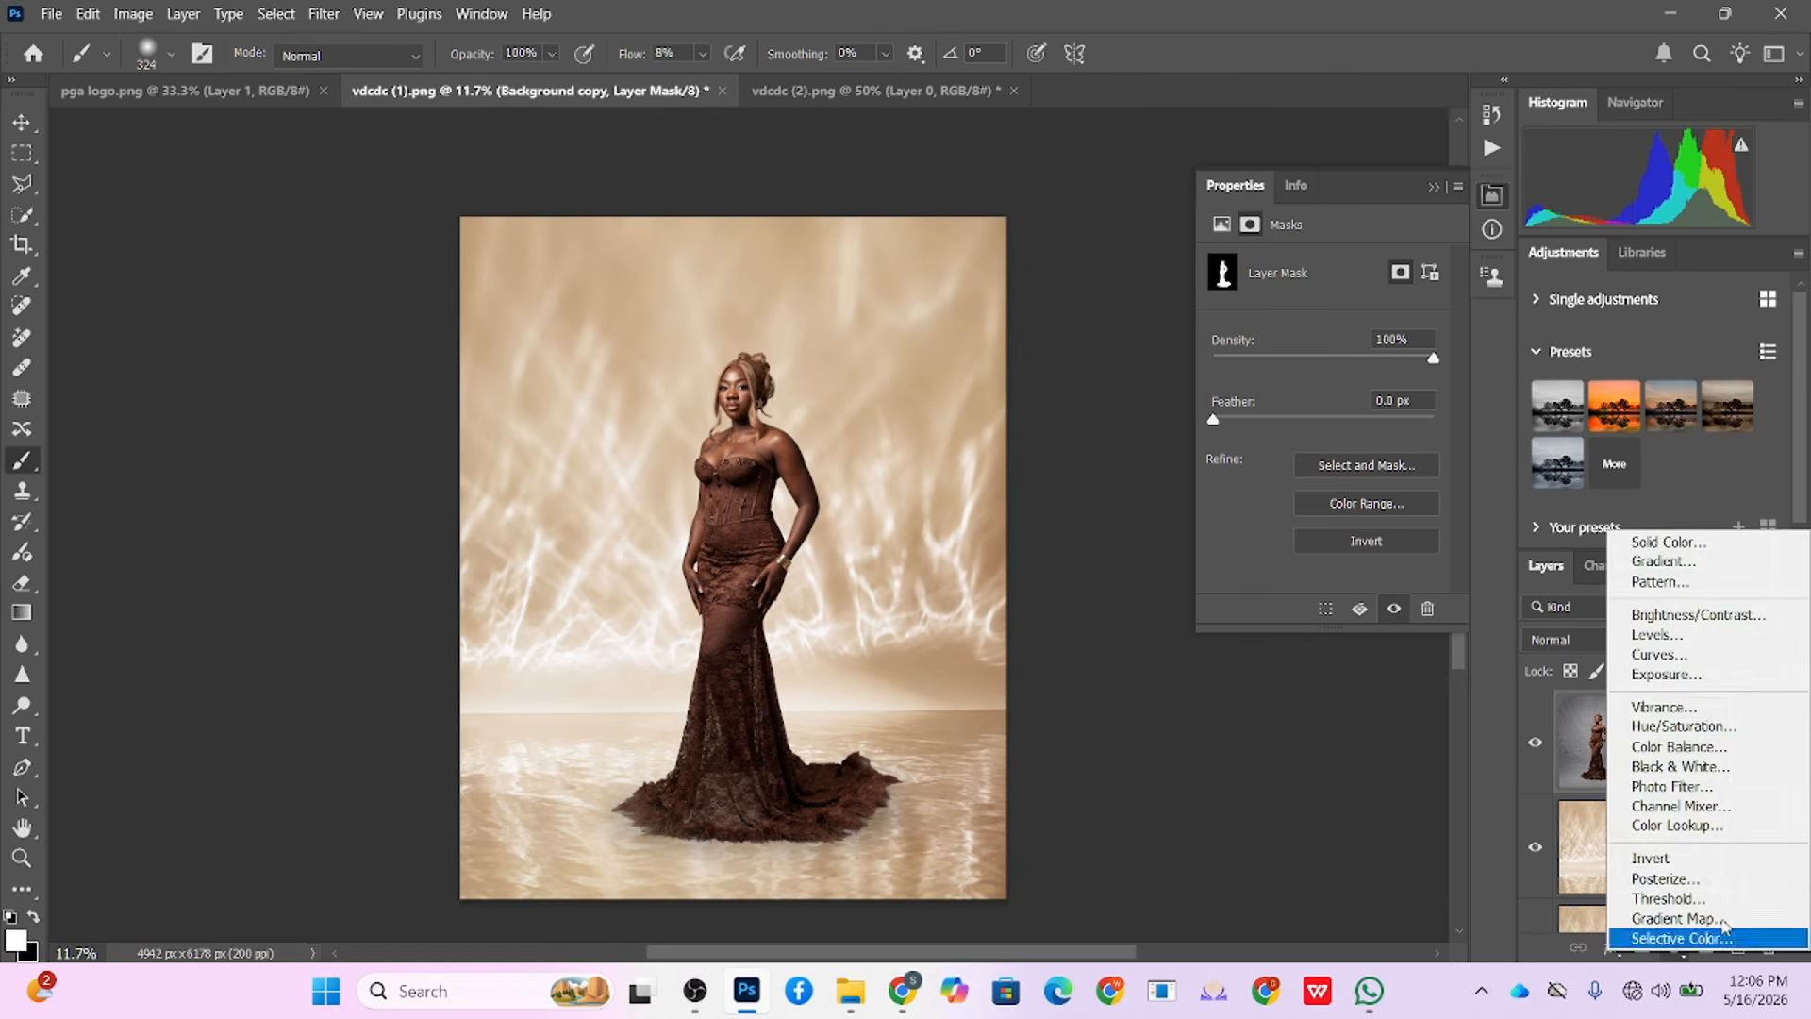
click(1683, 767)
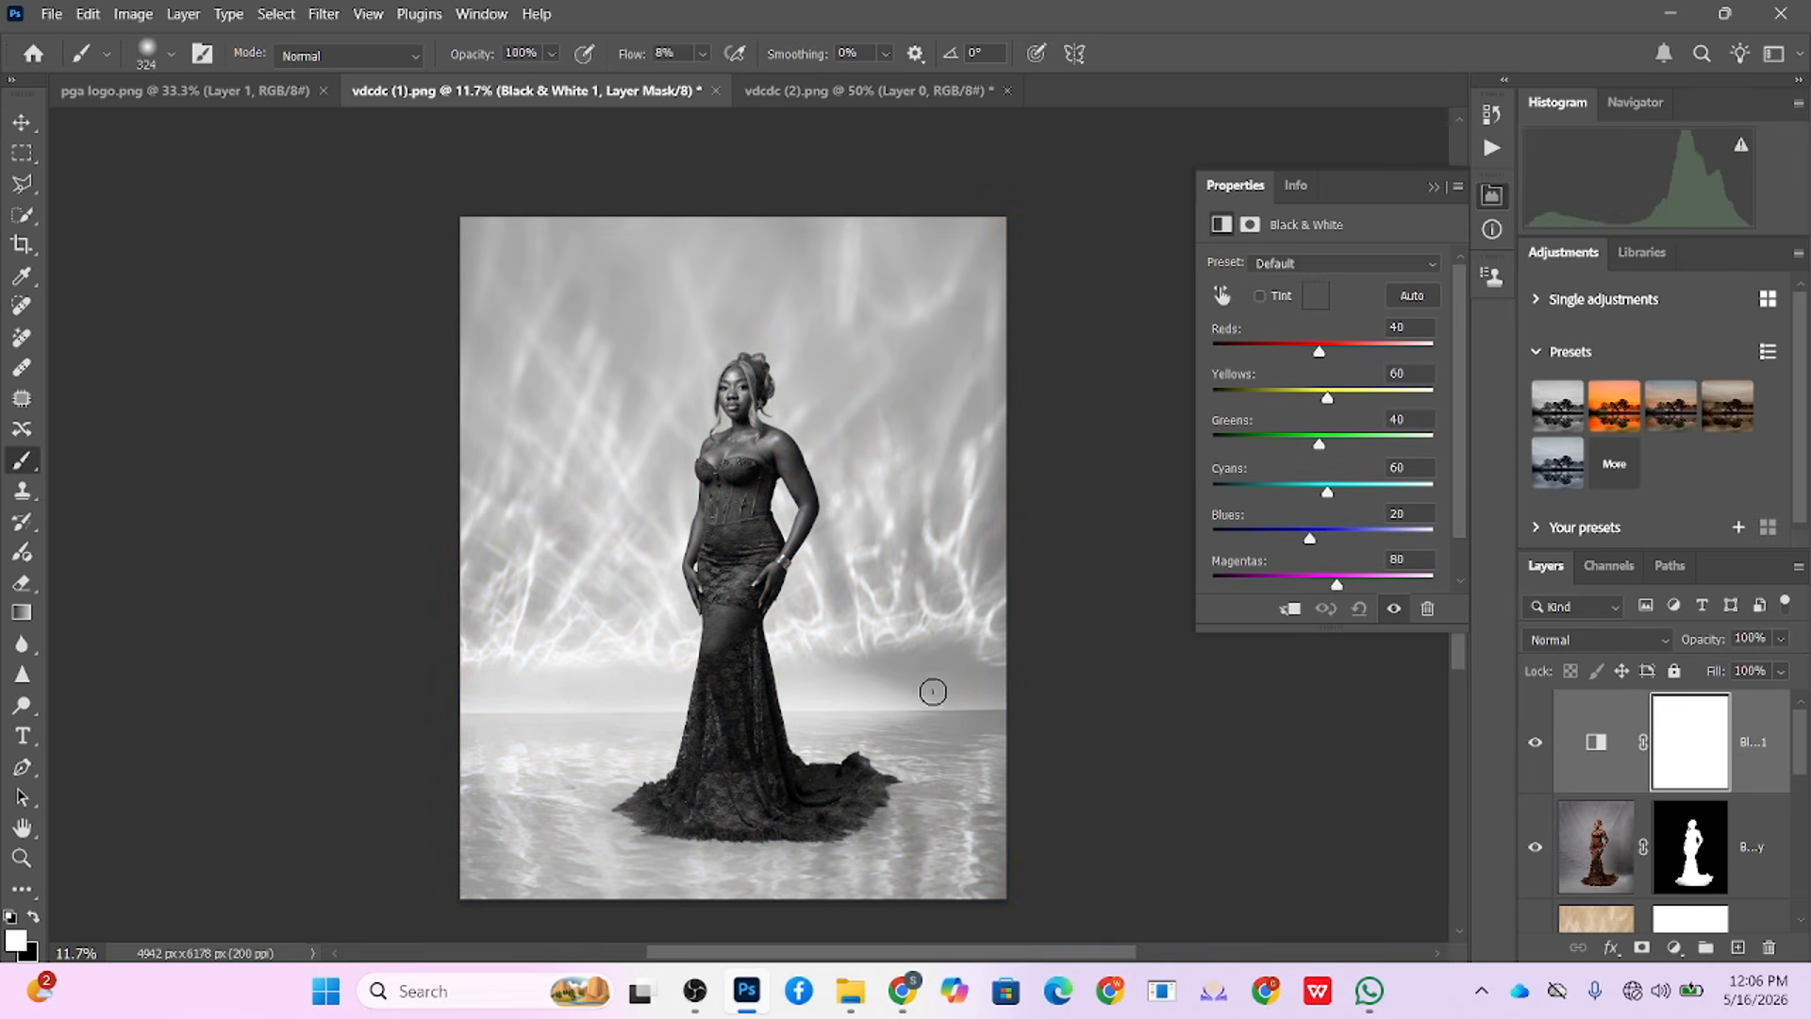
click(1750, 846)
click(1674, 947)
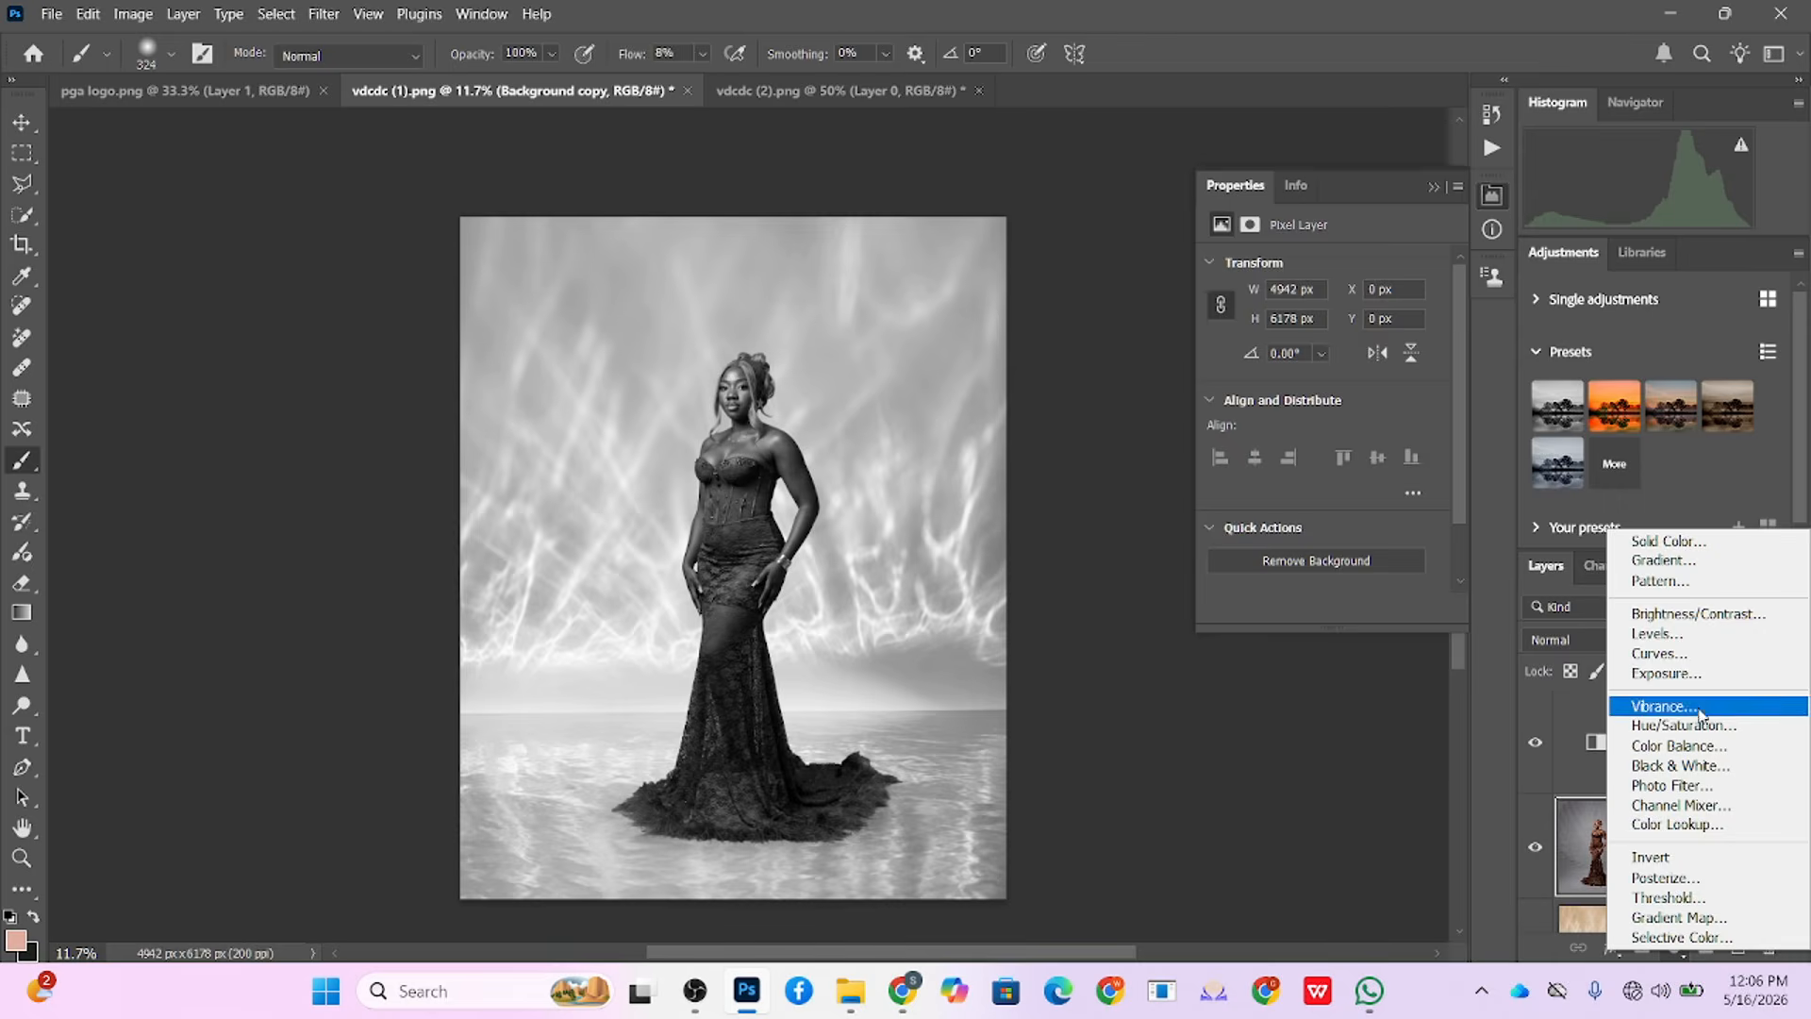
click(1662, 663)
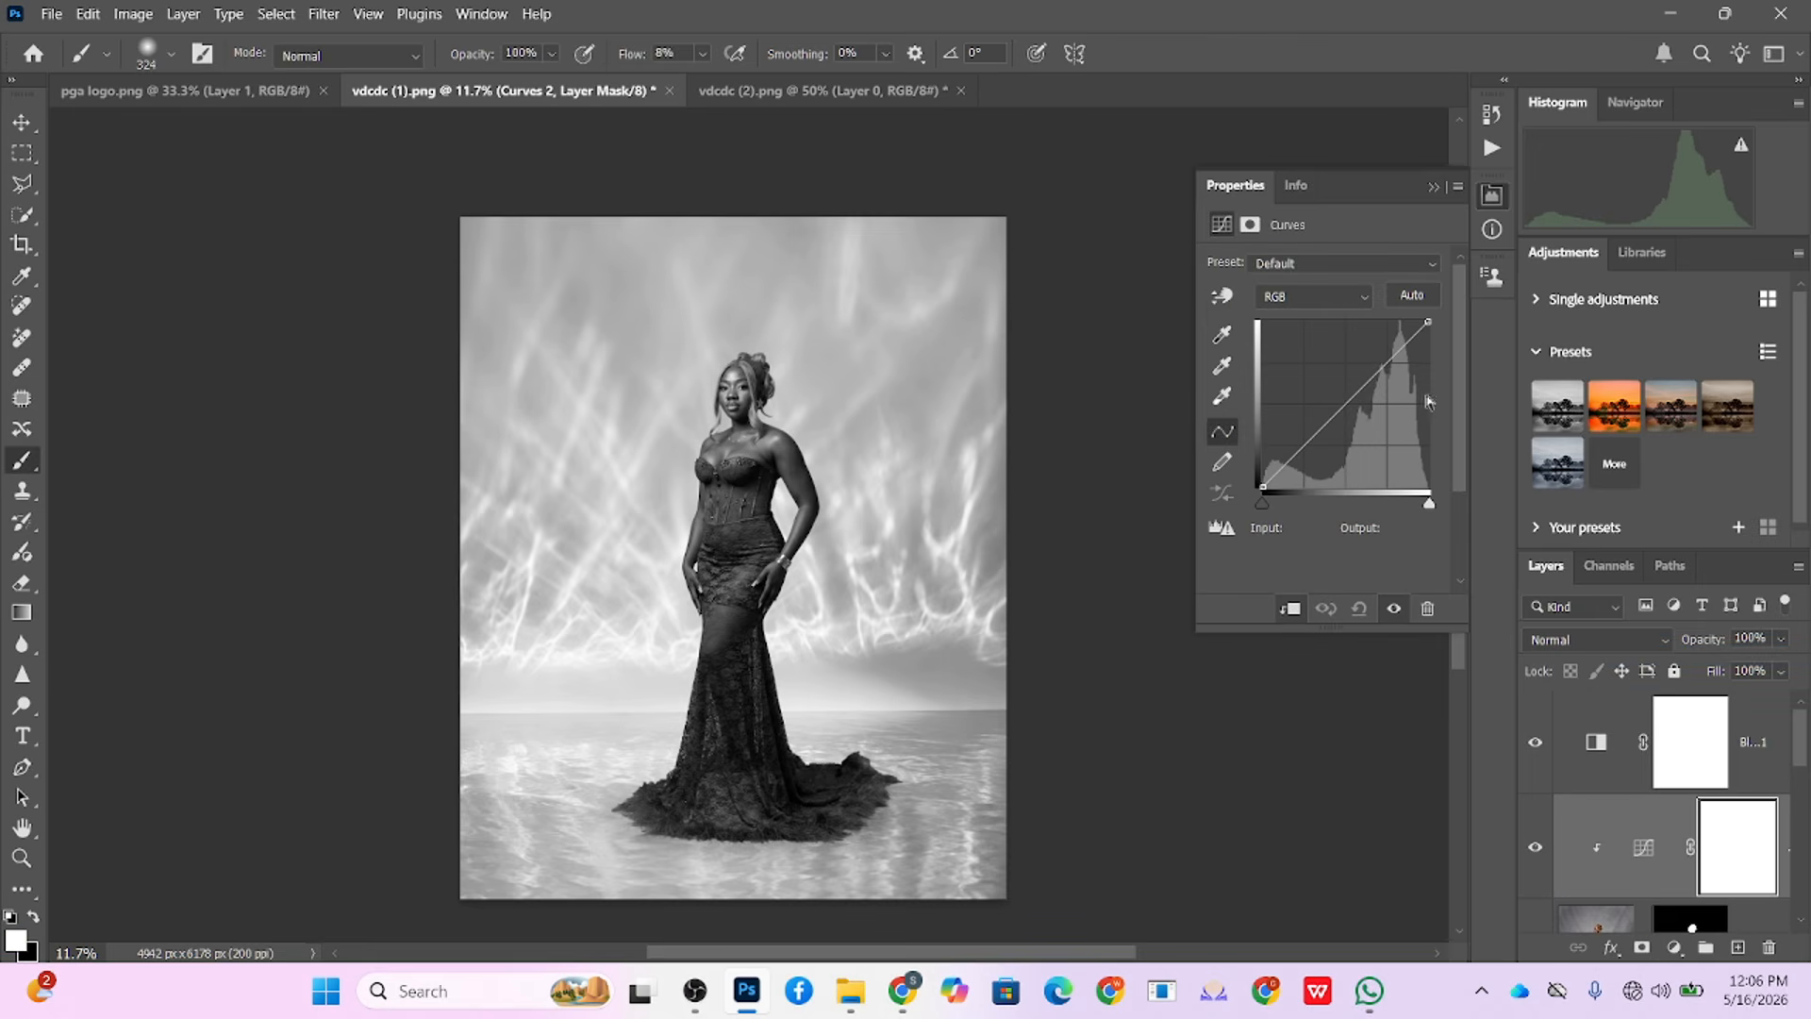
Step: Brighten the subject's highlights on the Curves adjustment to input 184, output 216, with an additional control point in the shadows
click(1381, 361)
drag(1382, 361, 1382, 352)
click(1293, 453)
drag(1293, 453, 1382, 346)
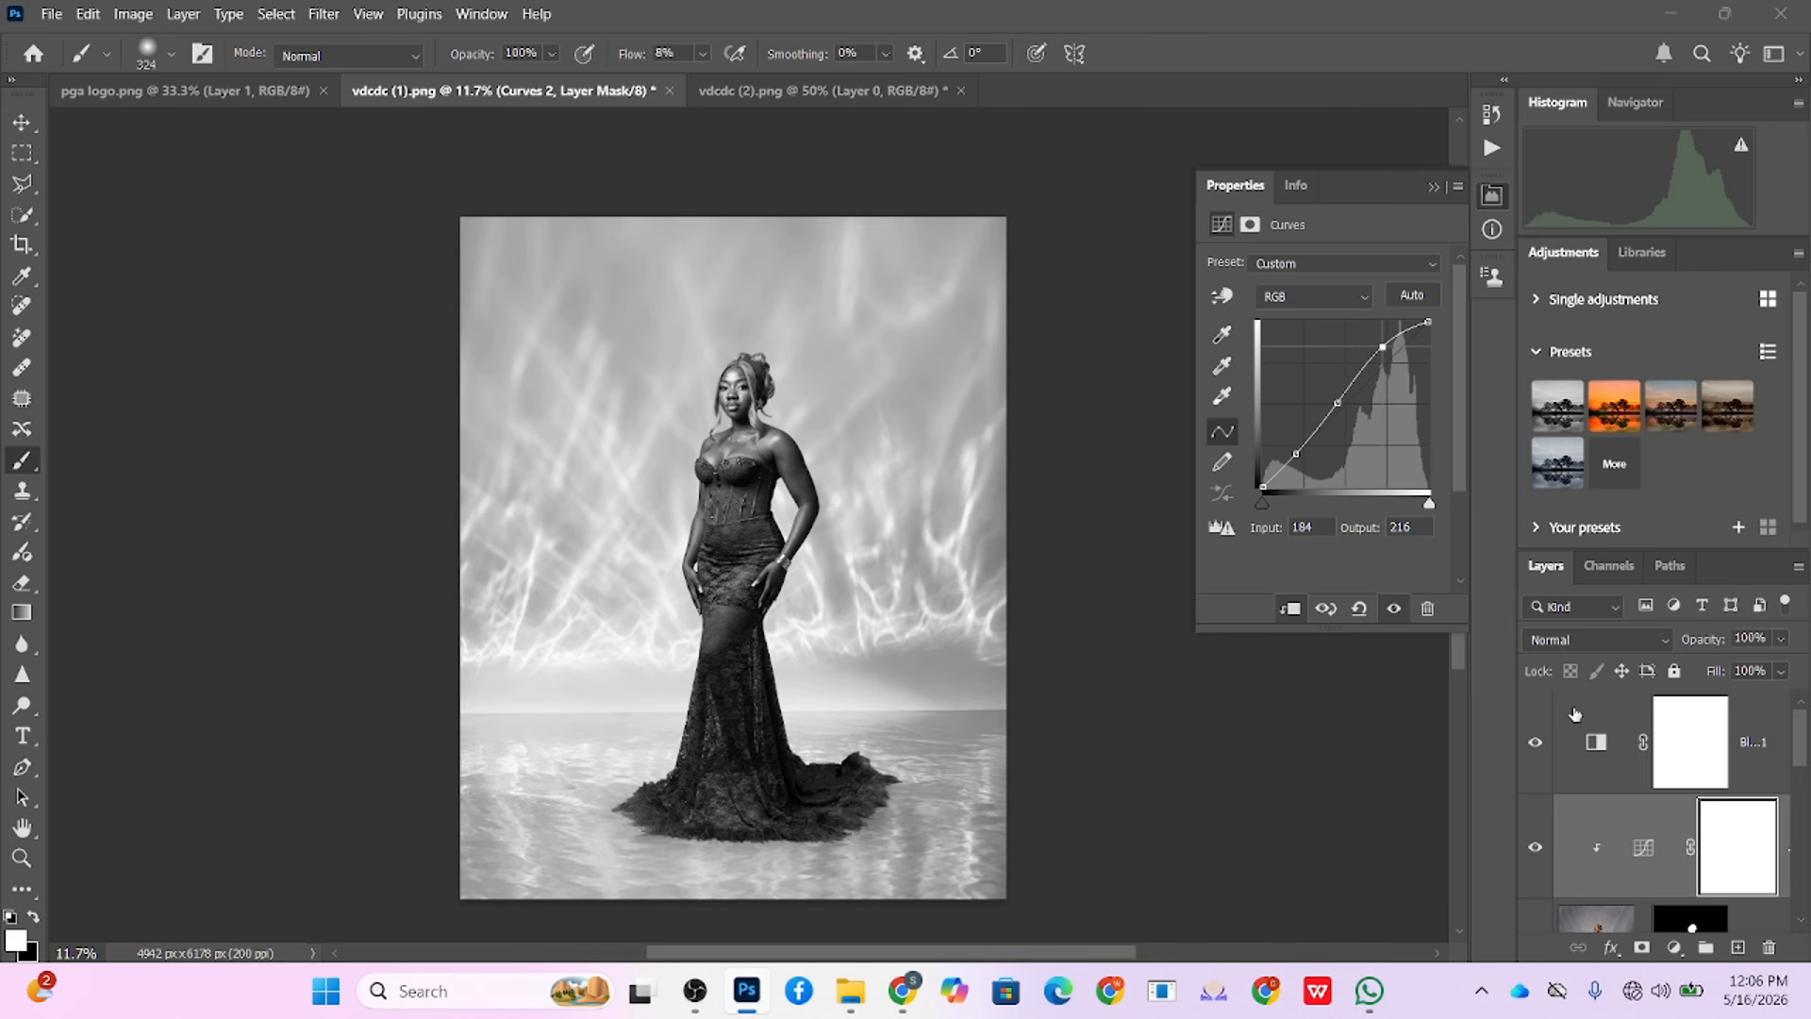
Step: Hide the Black & White layer, compare the Curves effect on and off, and lower the Curves layer's opacity to 64%
click(1537, 744)
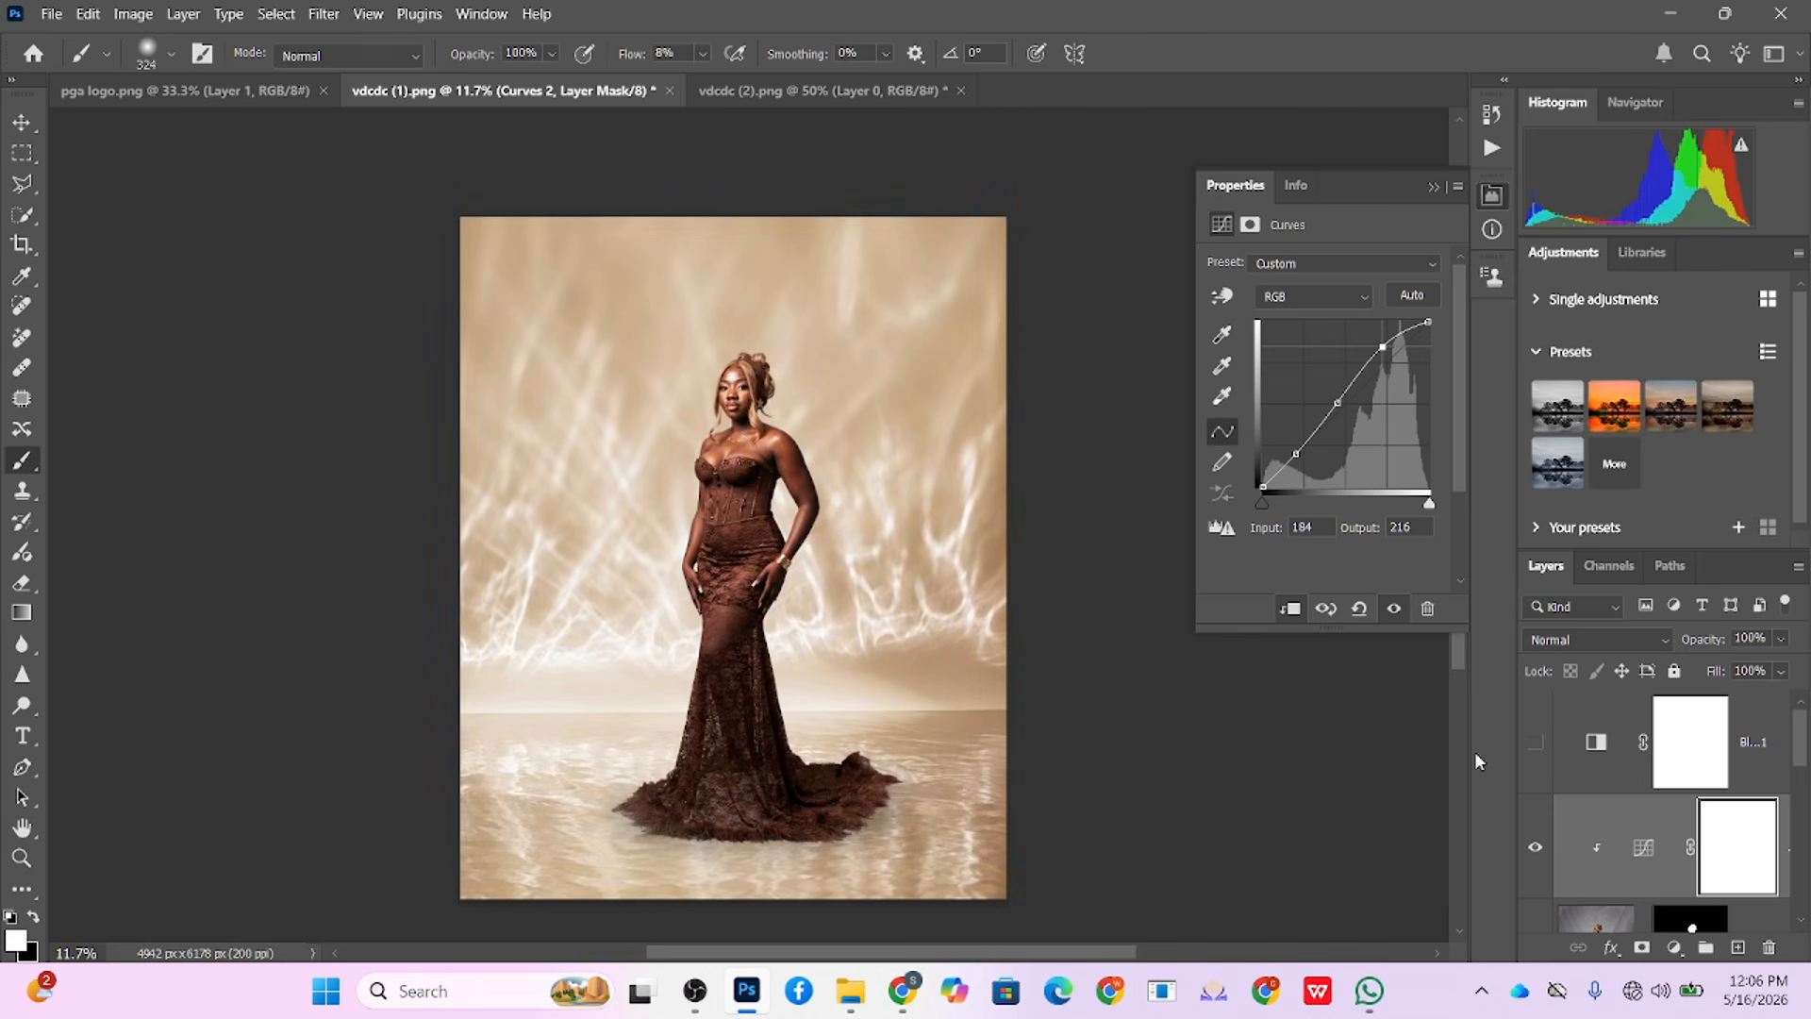
click(1539, 860)
click(1538, 859)
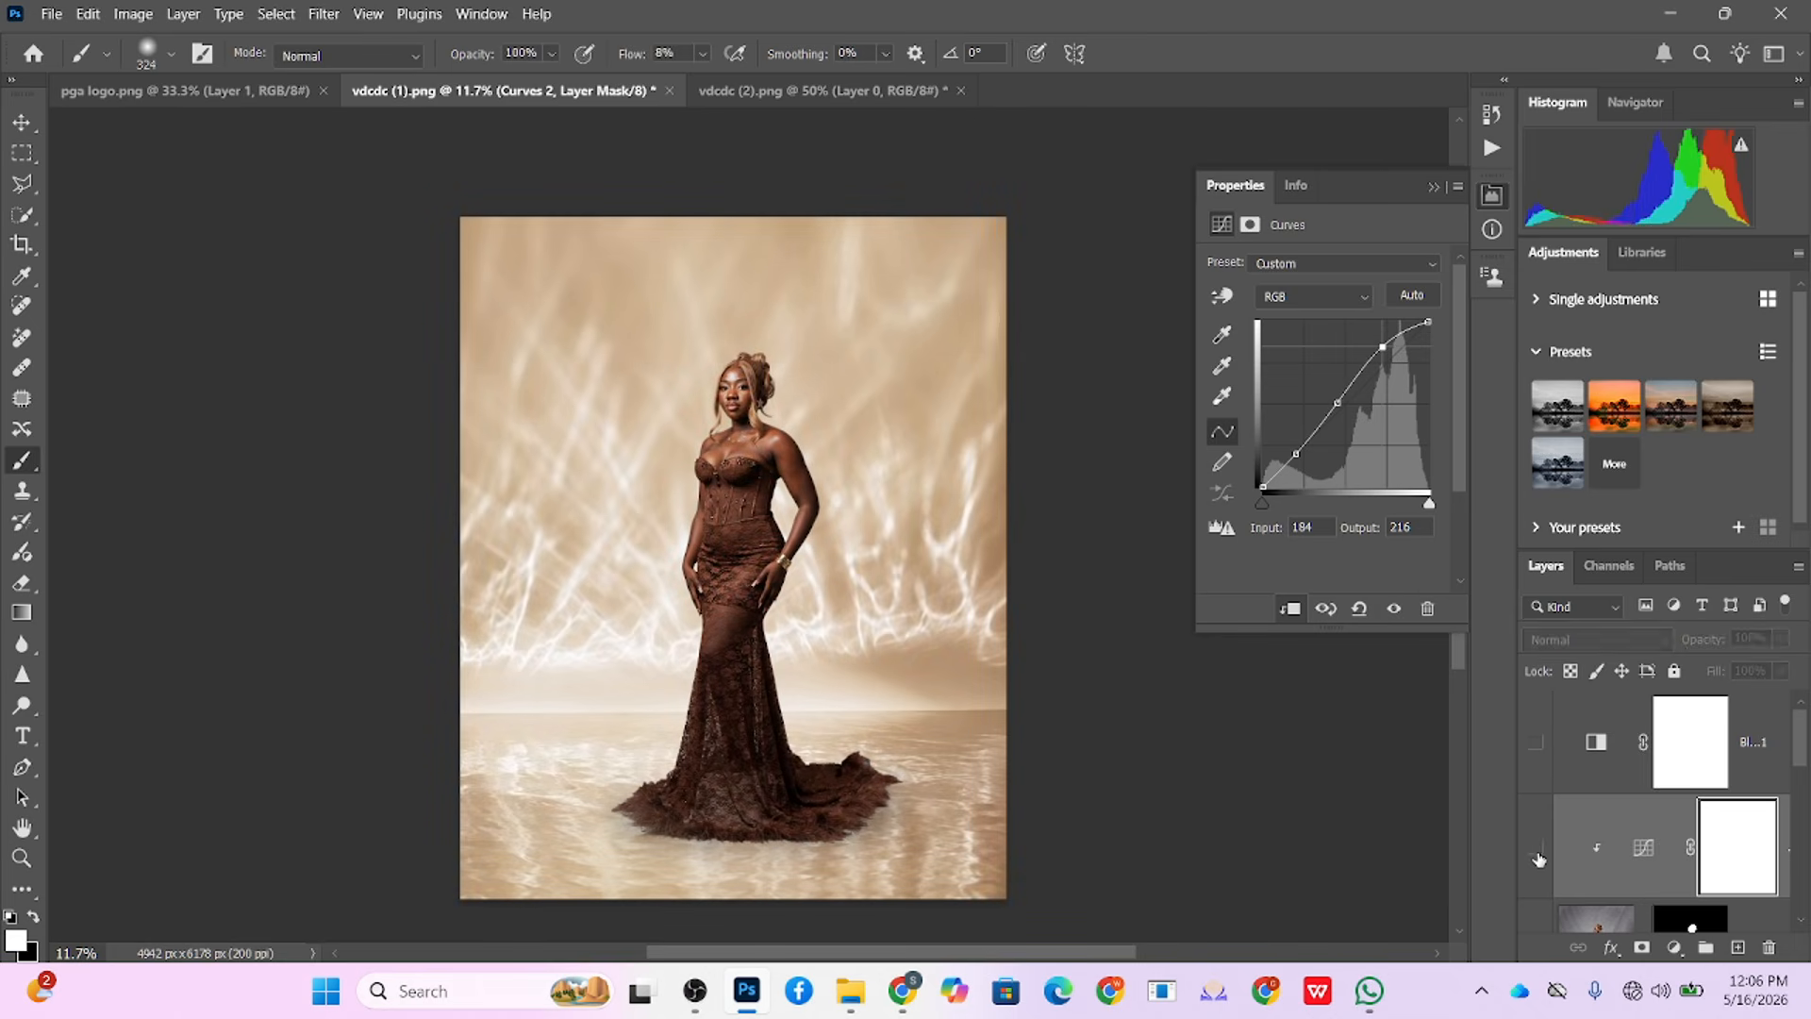
click(1538, 860)
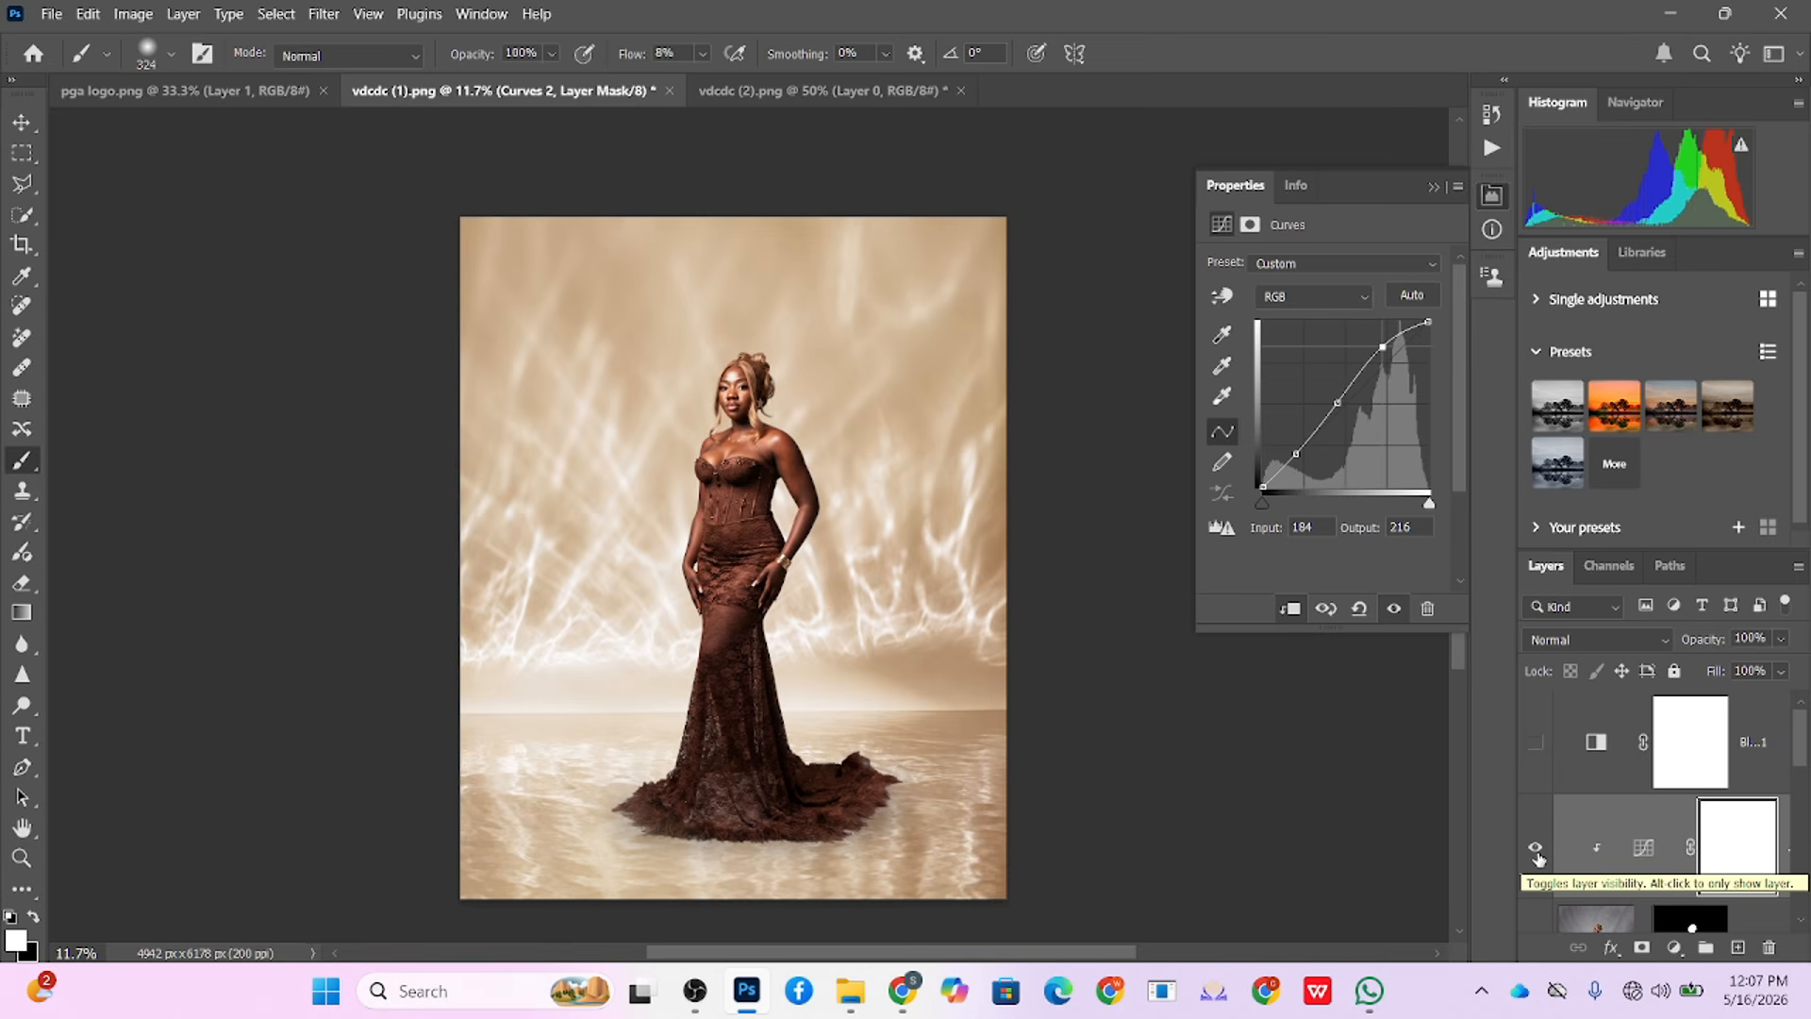
click(1781, 638)
drag(1787, 666, 1759, 670)
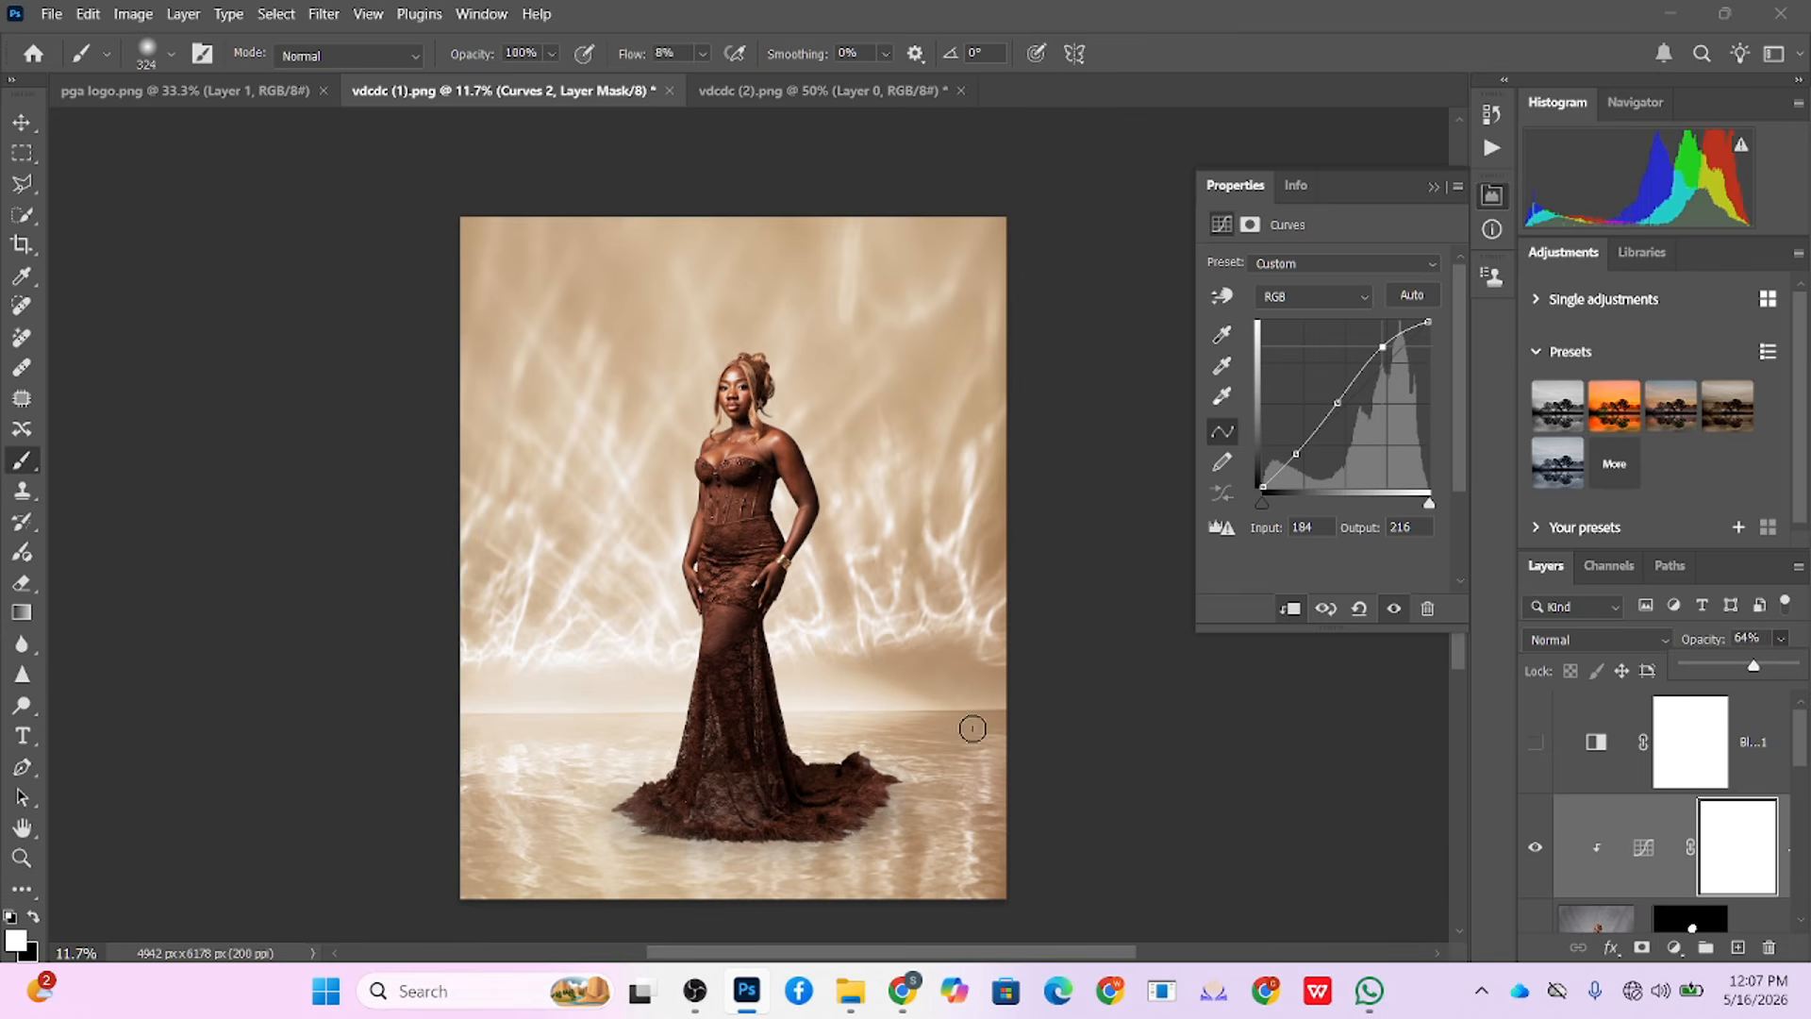
scroll(971, 717, down, 1)
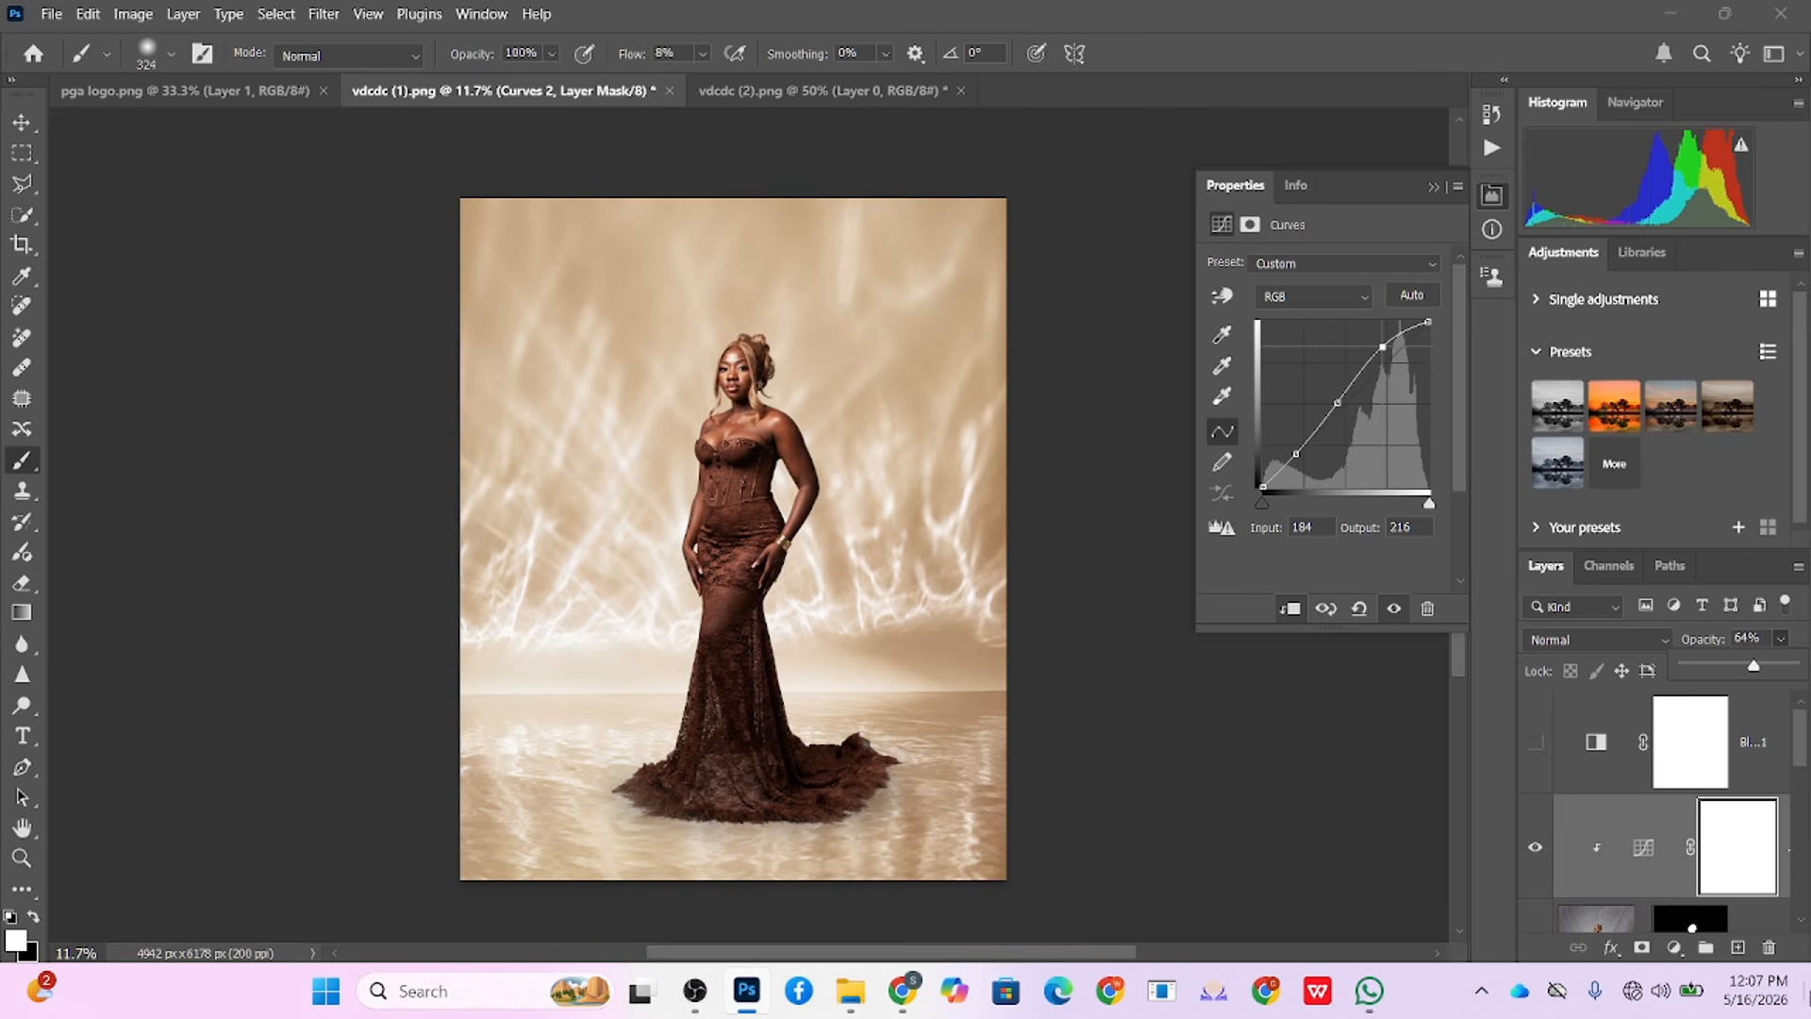
Step: Duplicate Background copy, flip the lower copy vertically, and move it down to about Y 4546 px as a reflection beneath the hem
scroll(1751, 856, down, 3)
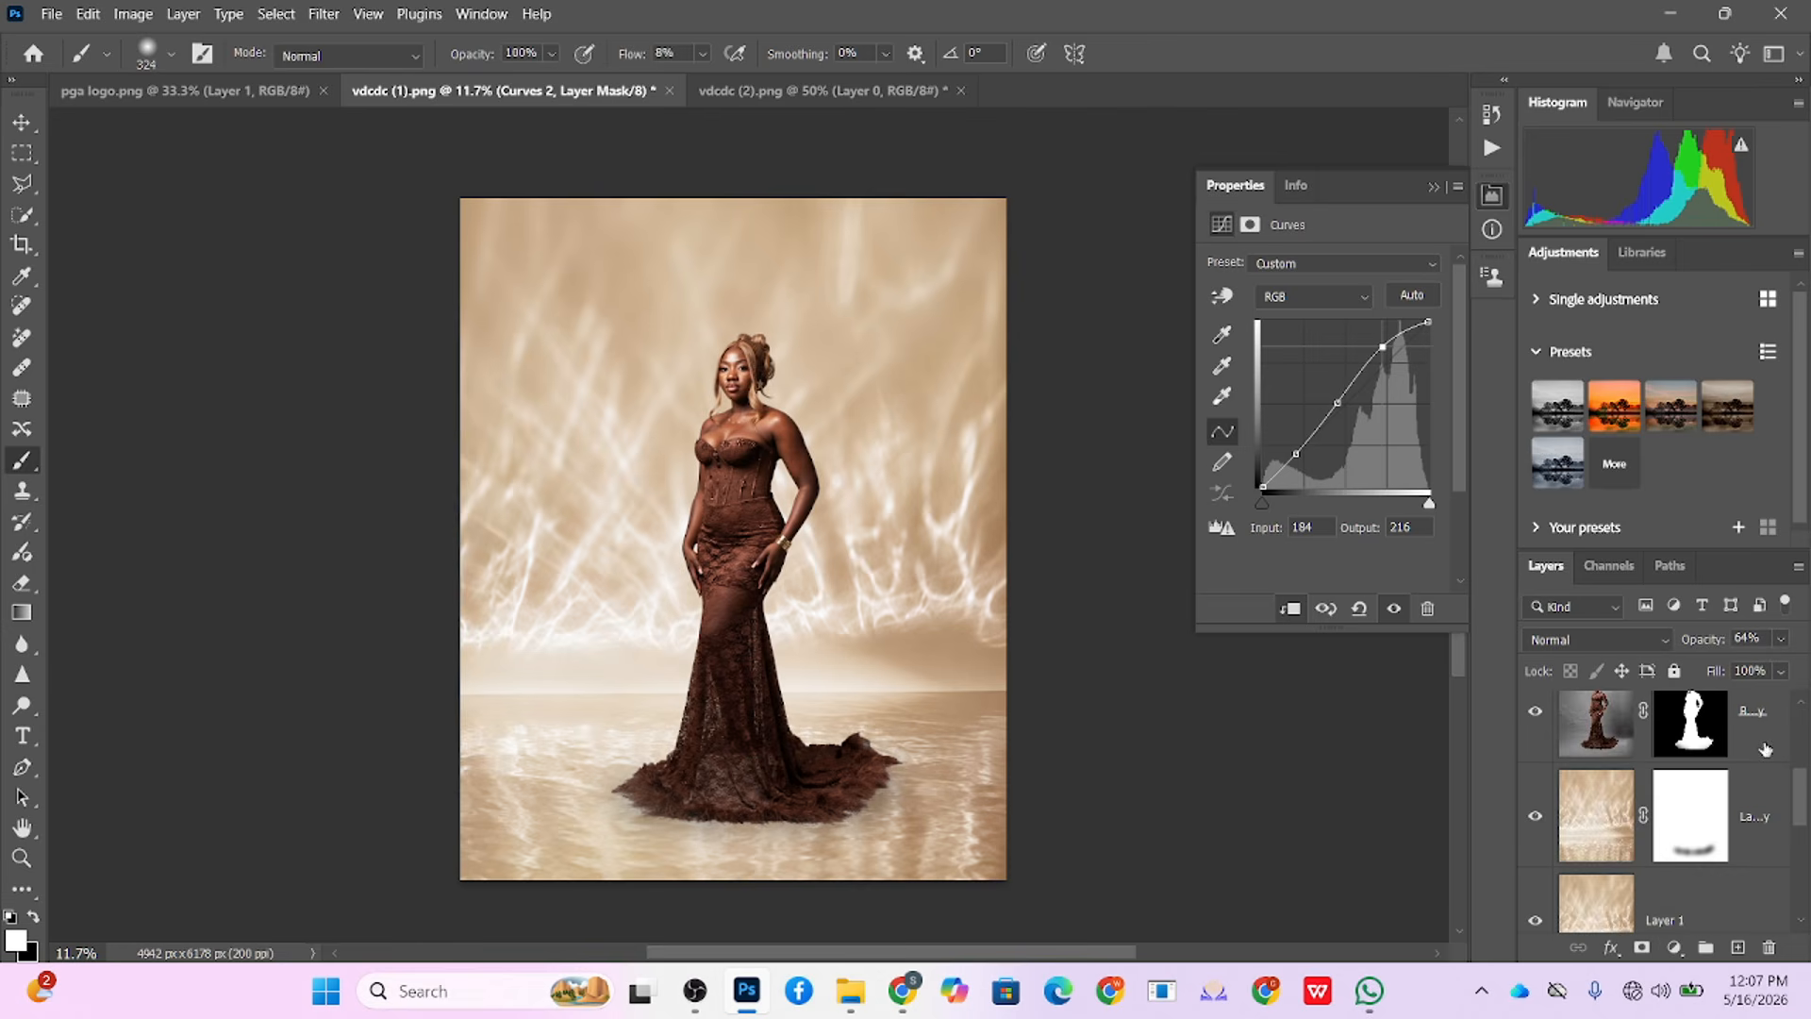
click(1764, 749)
key(ctrl+j)
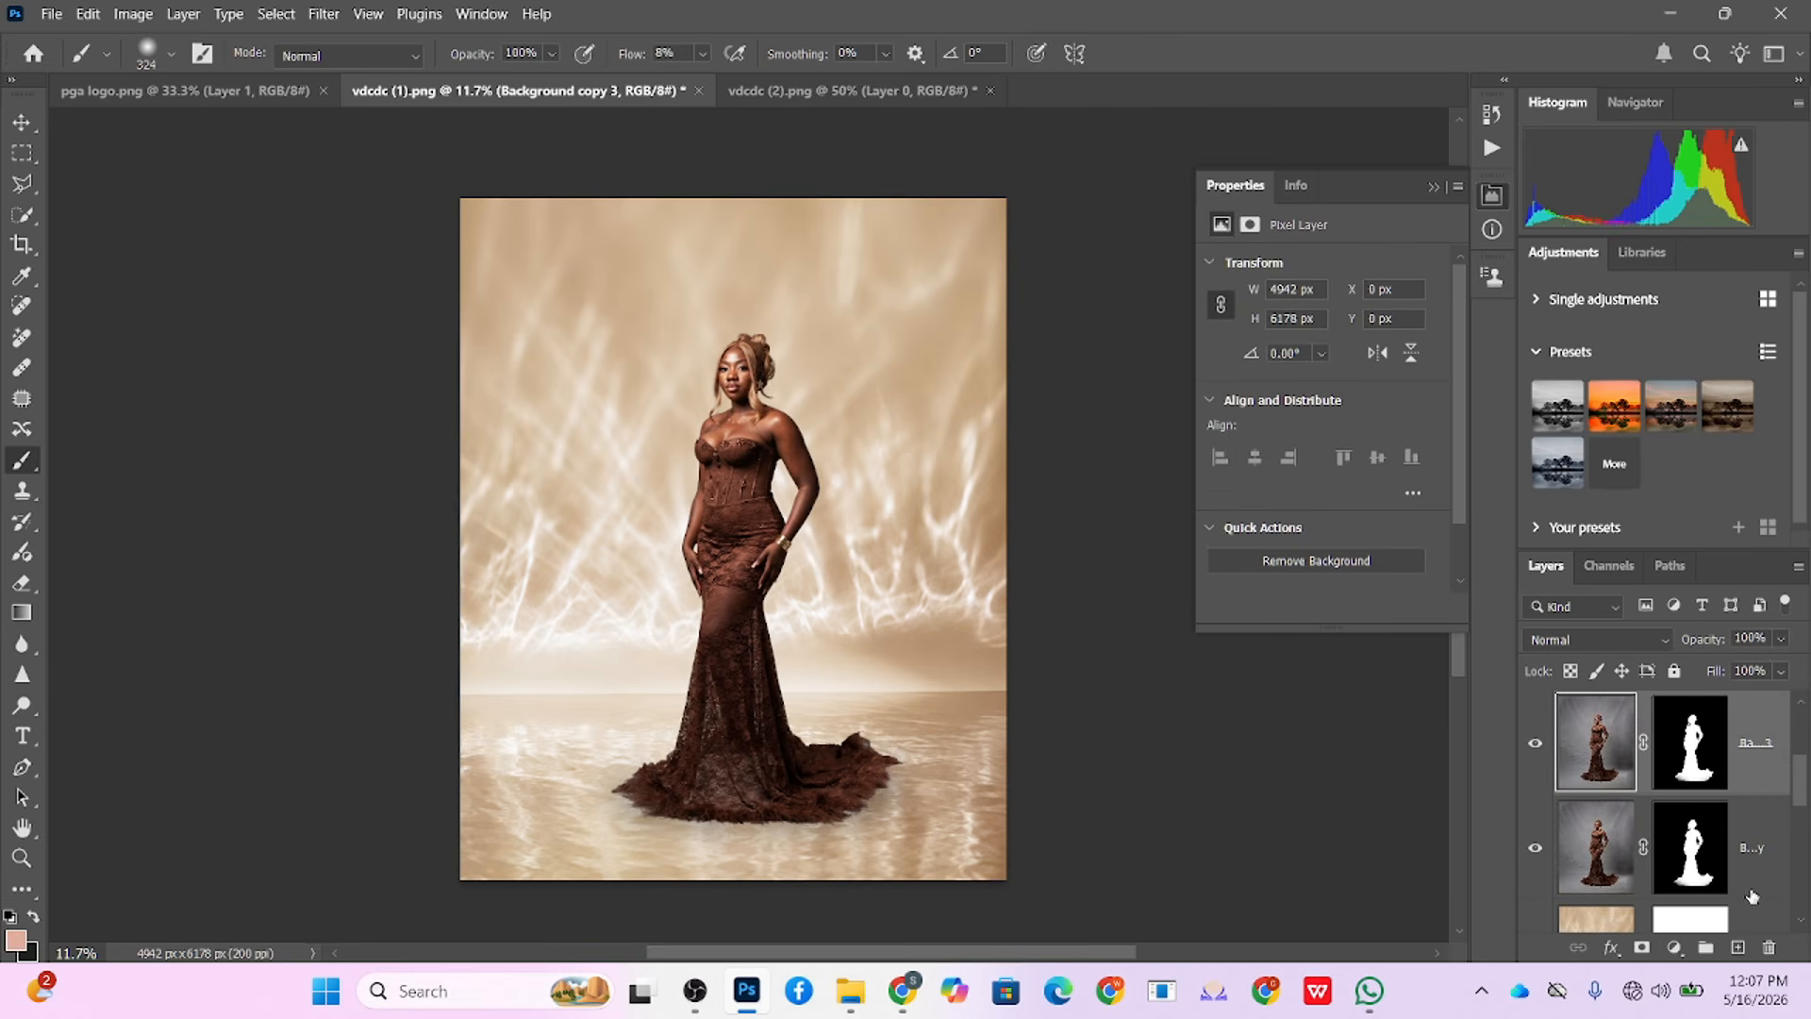
click(1767, 870)
key(ctrl+t)
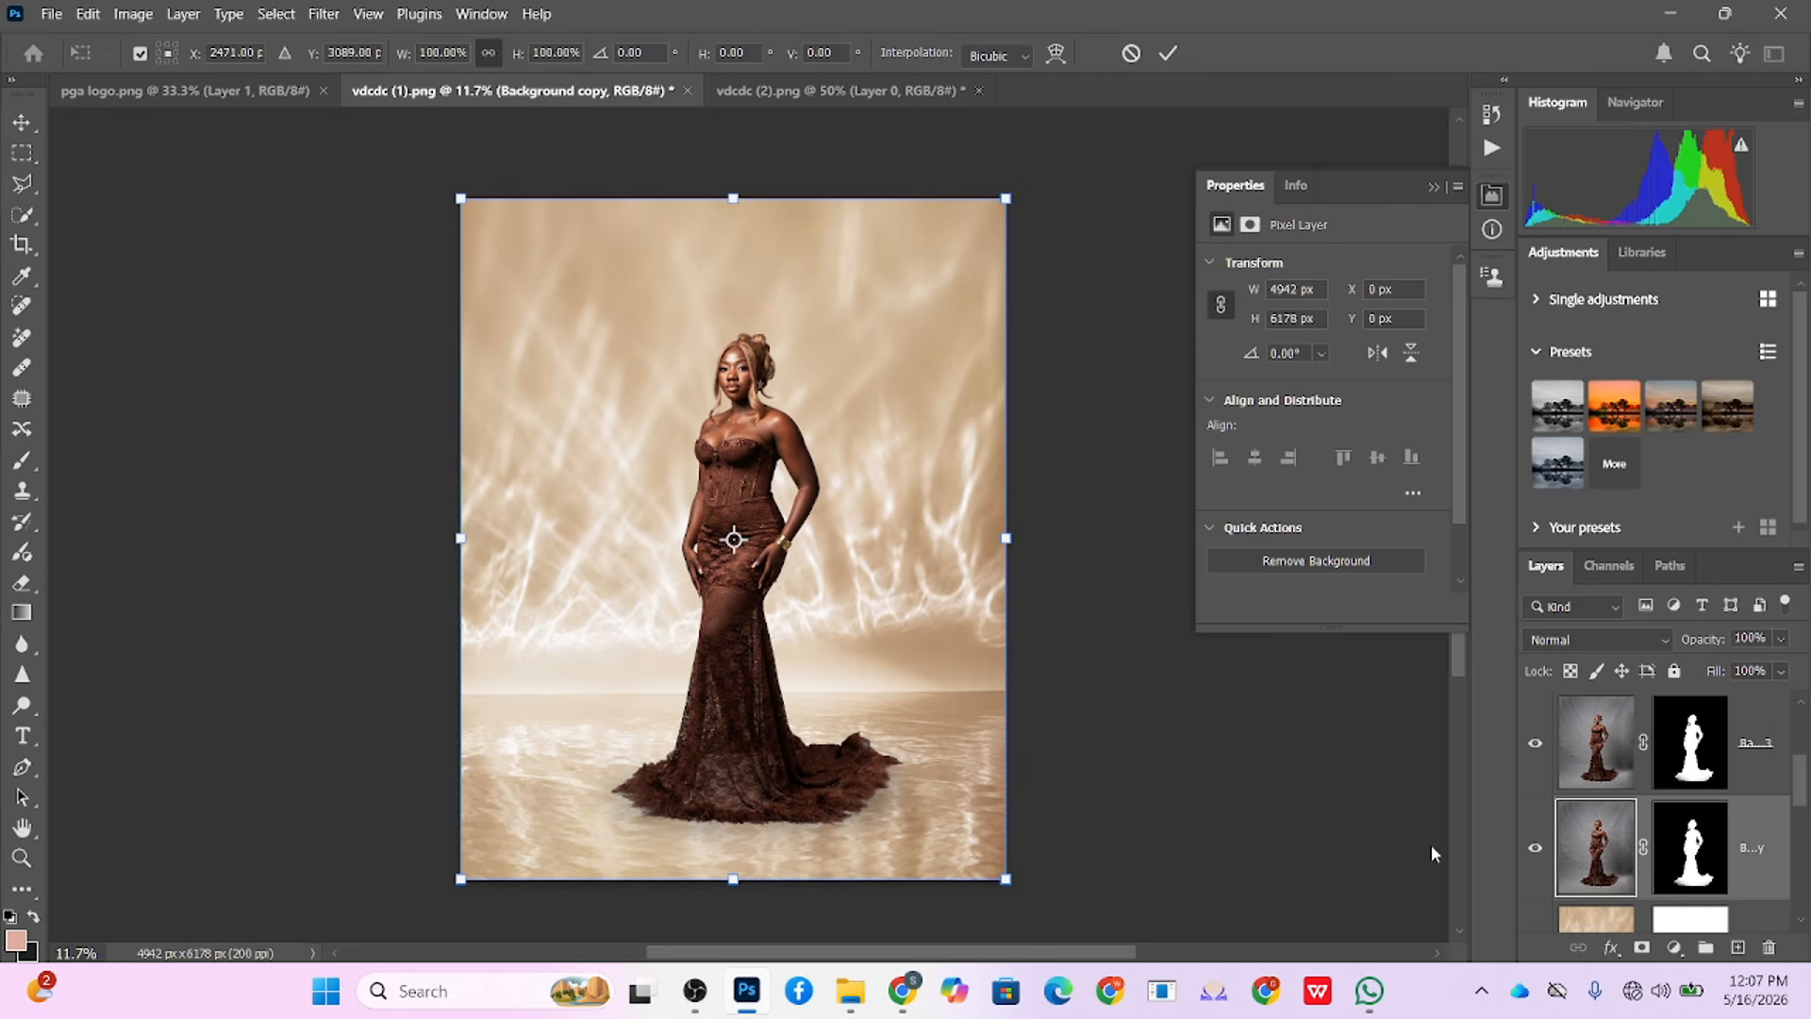
right_click(658, 660)
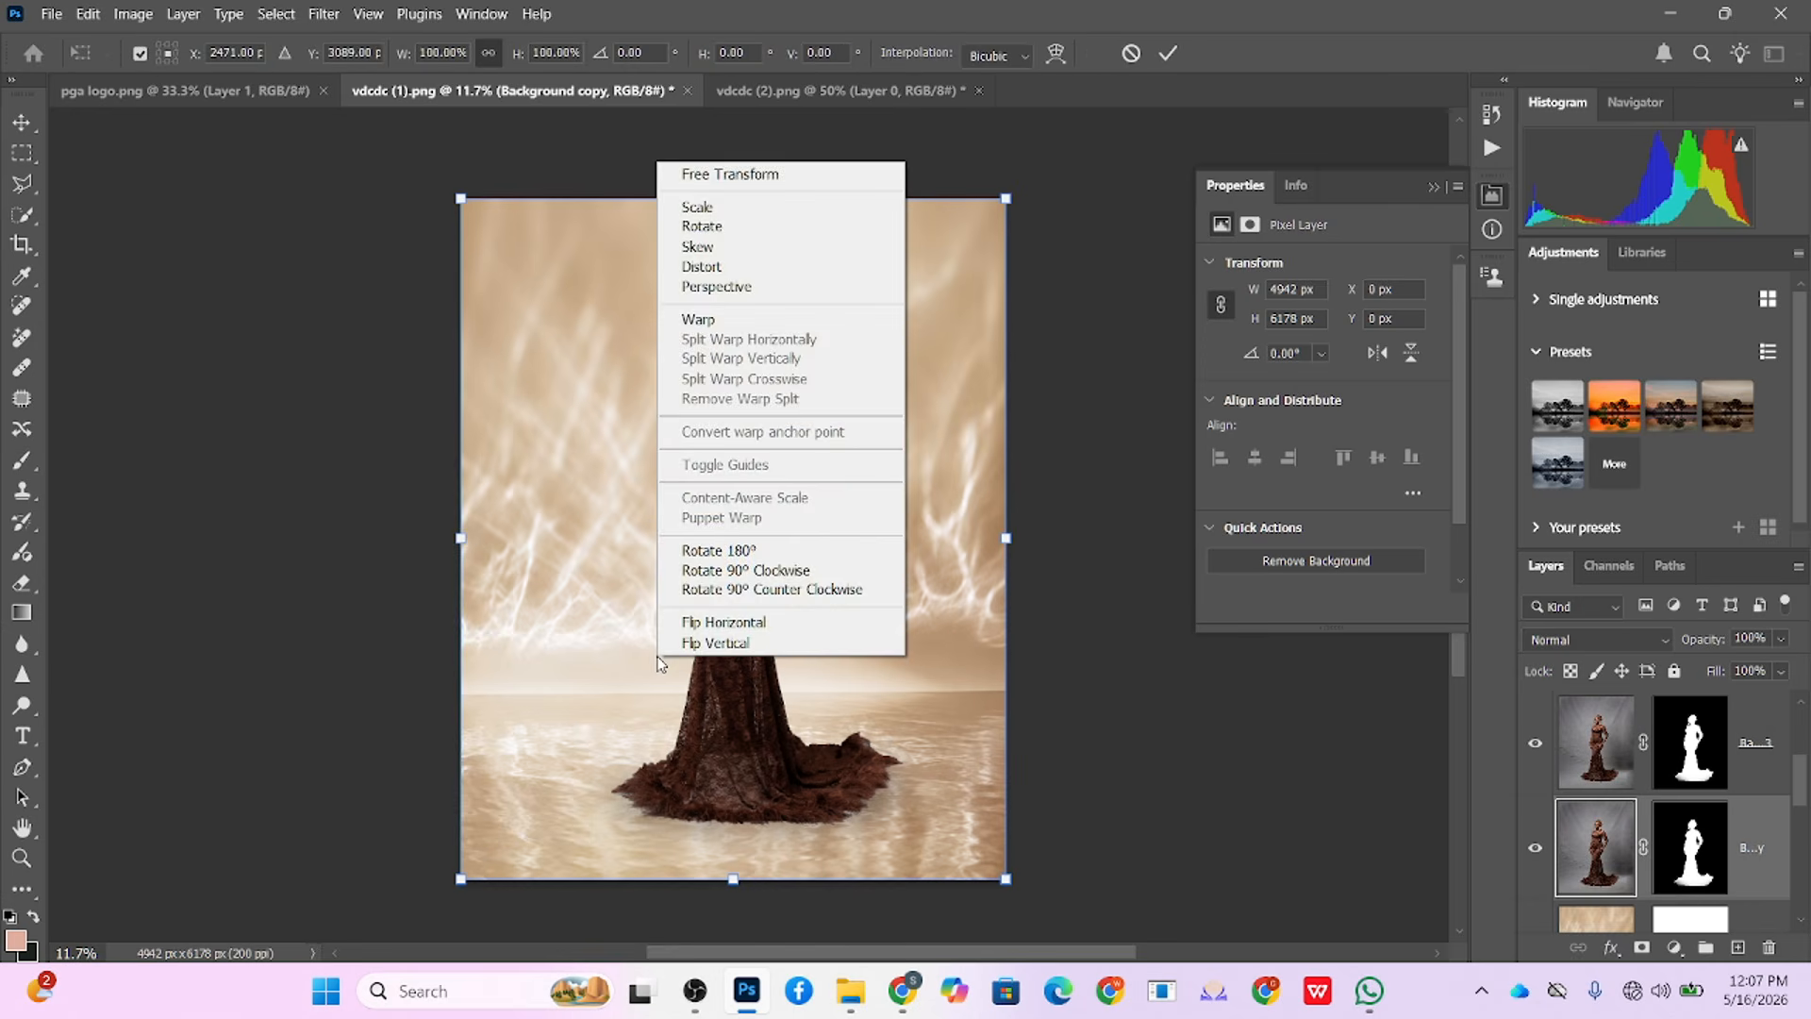
click(723, 644)
drag(789, 372, 781, 821)
Step: Set the flipped reflection layer's blend mode to Soft Light and apply the transform
click(1562, 641)
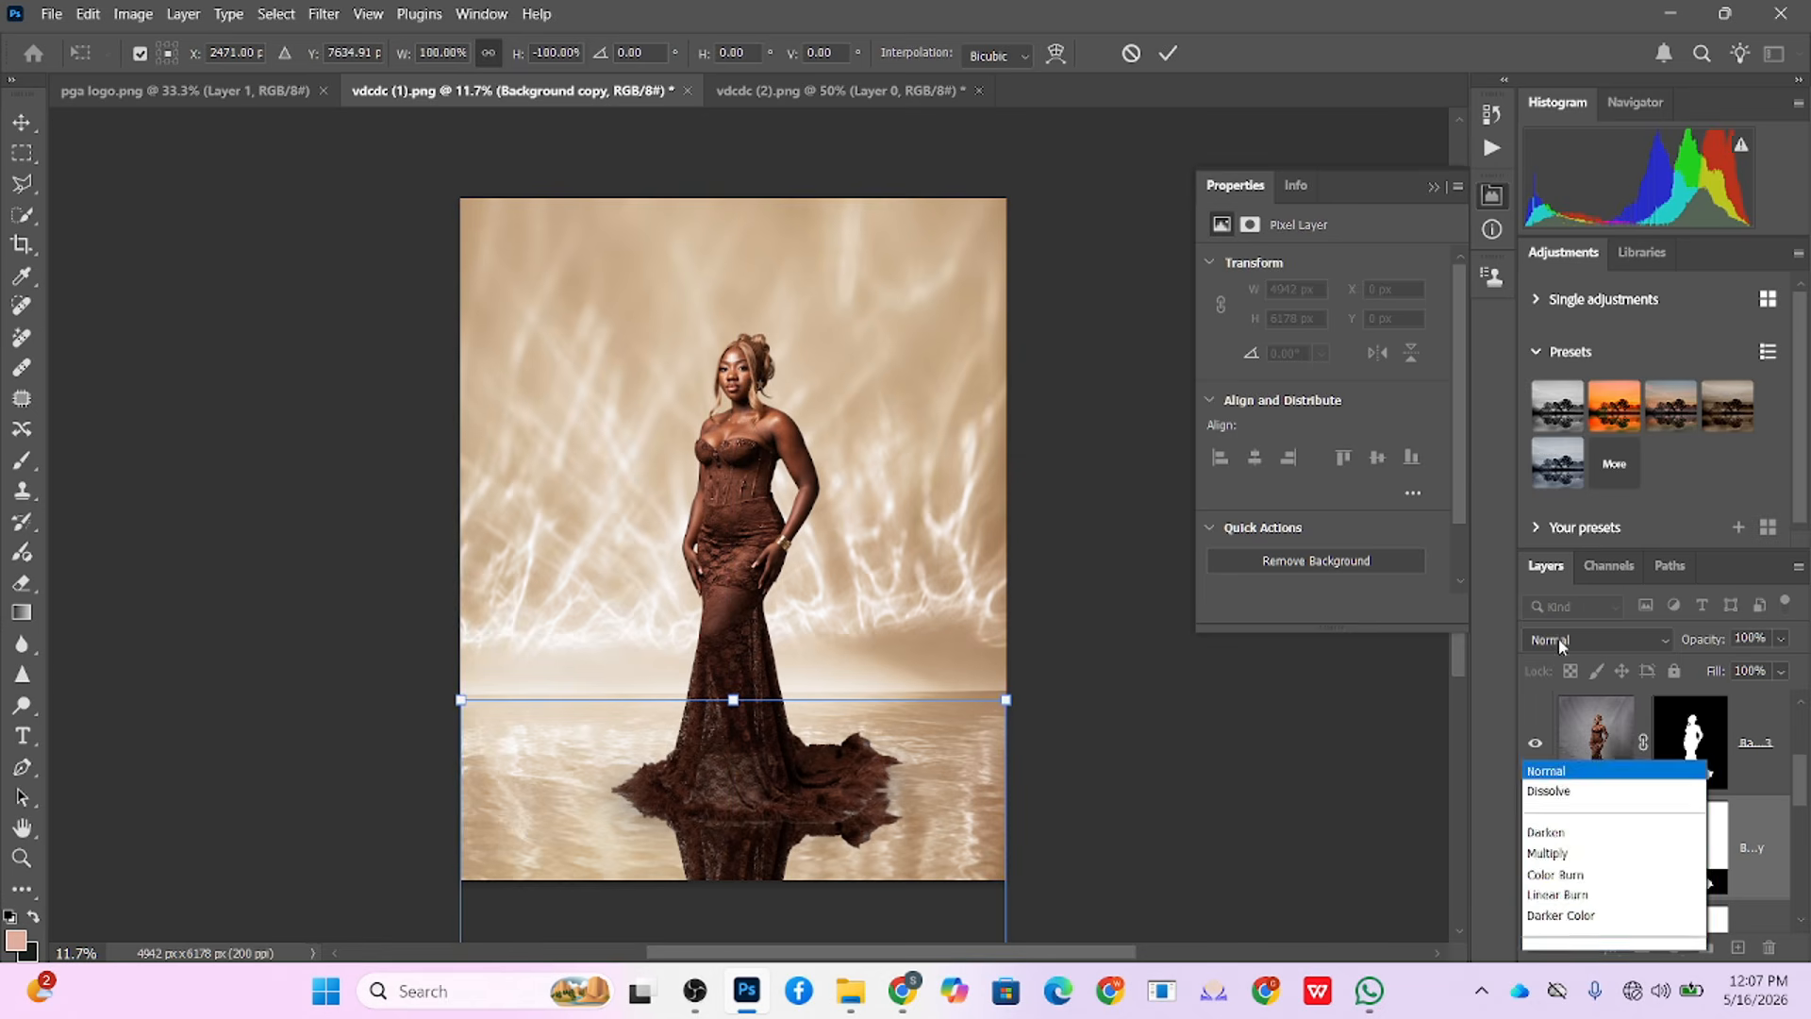
click(1553, 626)
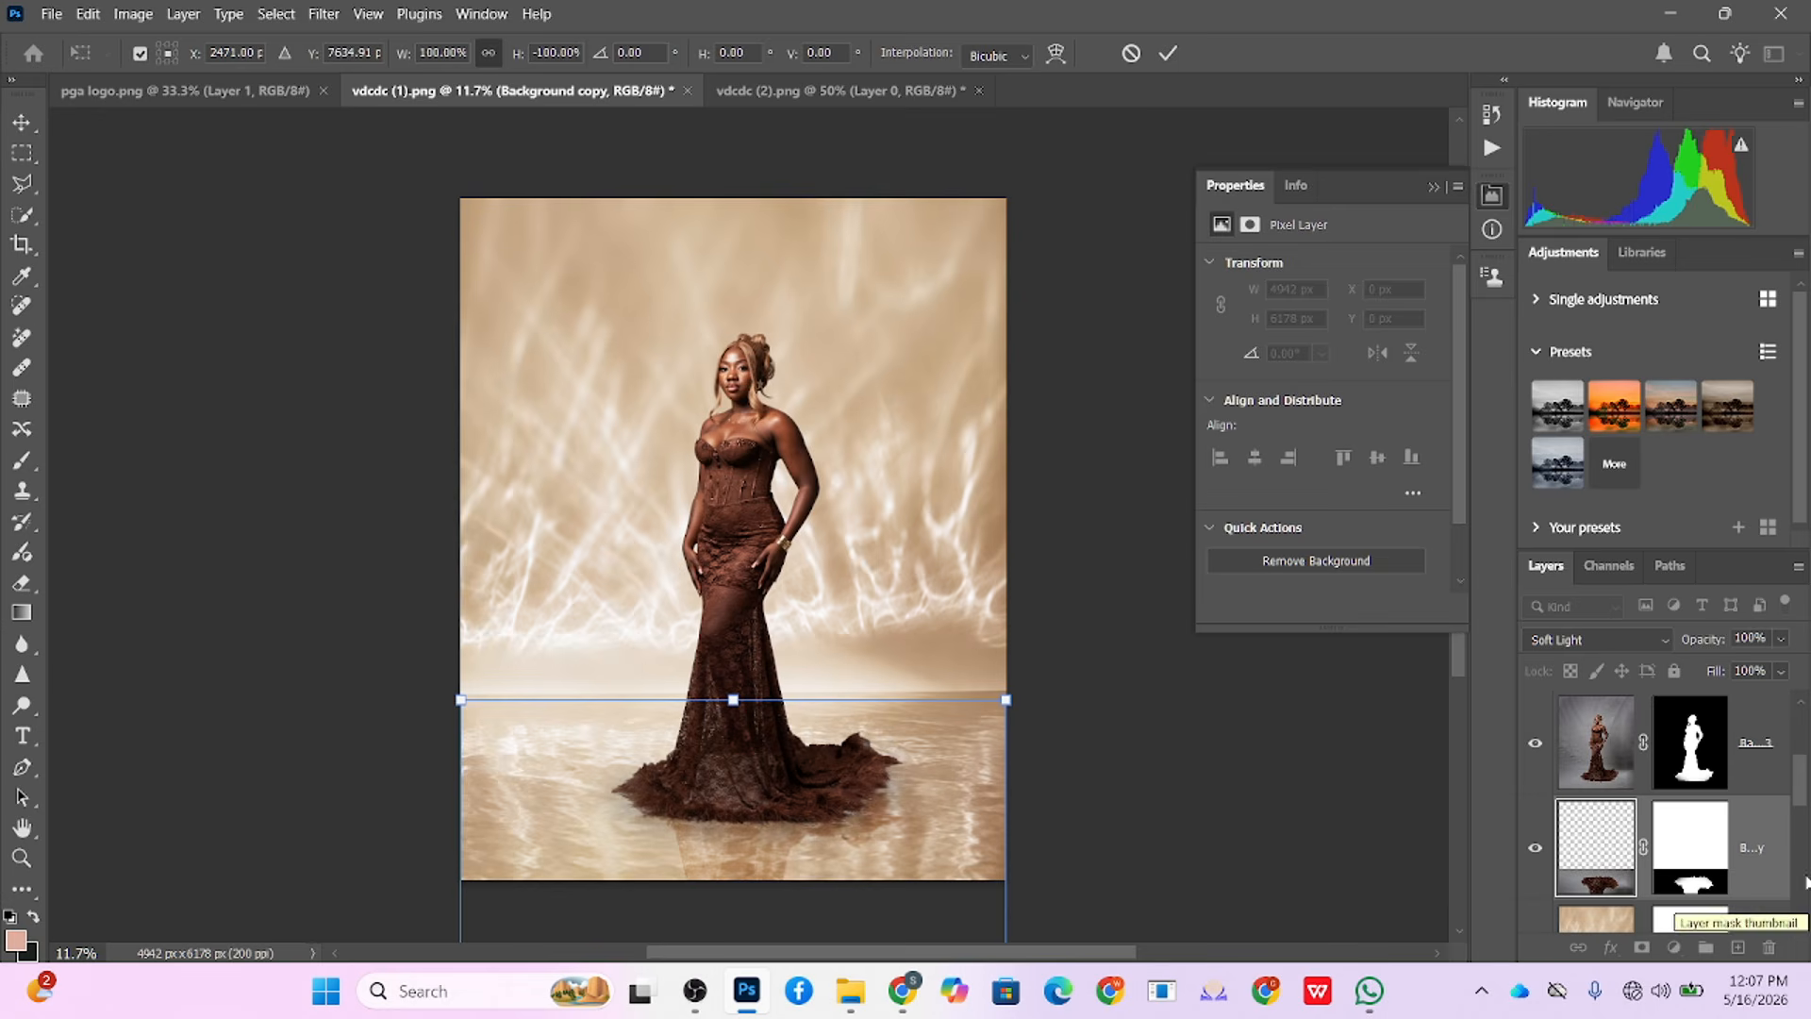
key(Return)
key(b)
Step: Try duplicating the reflection and viewing it in Normal mode at 59% opacity, and return it to Soft Light at 100%
key(ctrl+j)
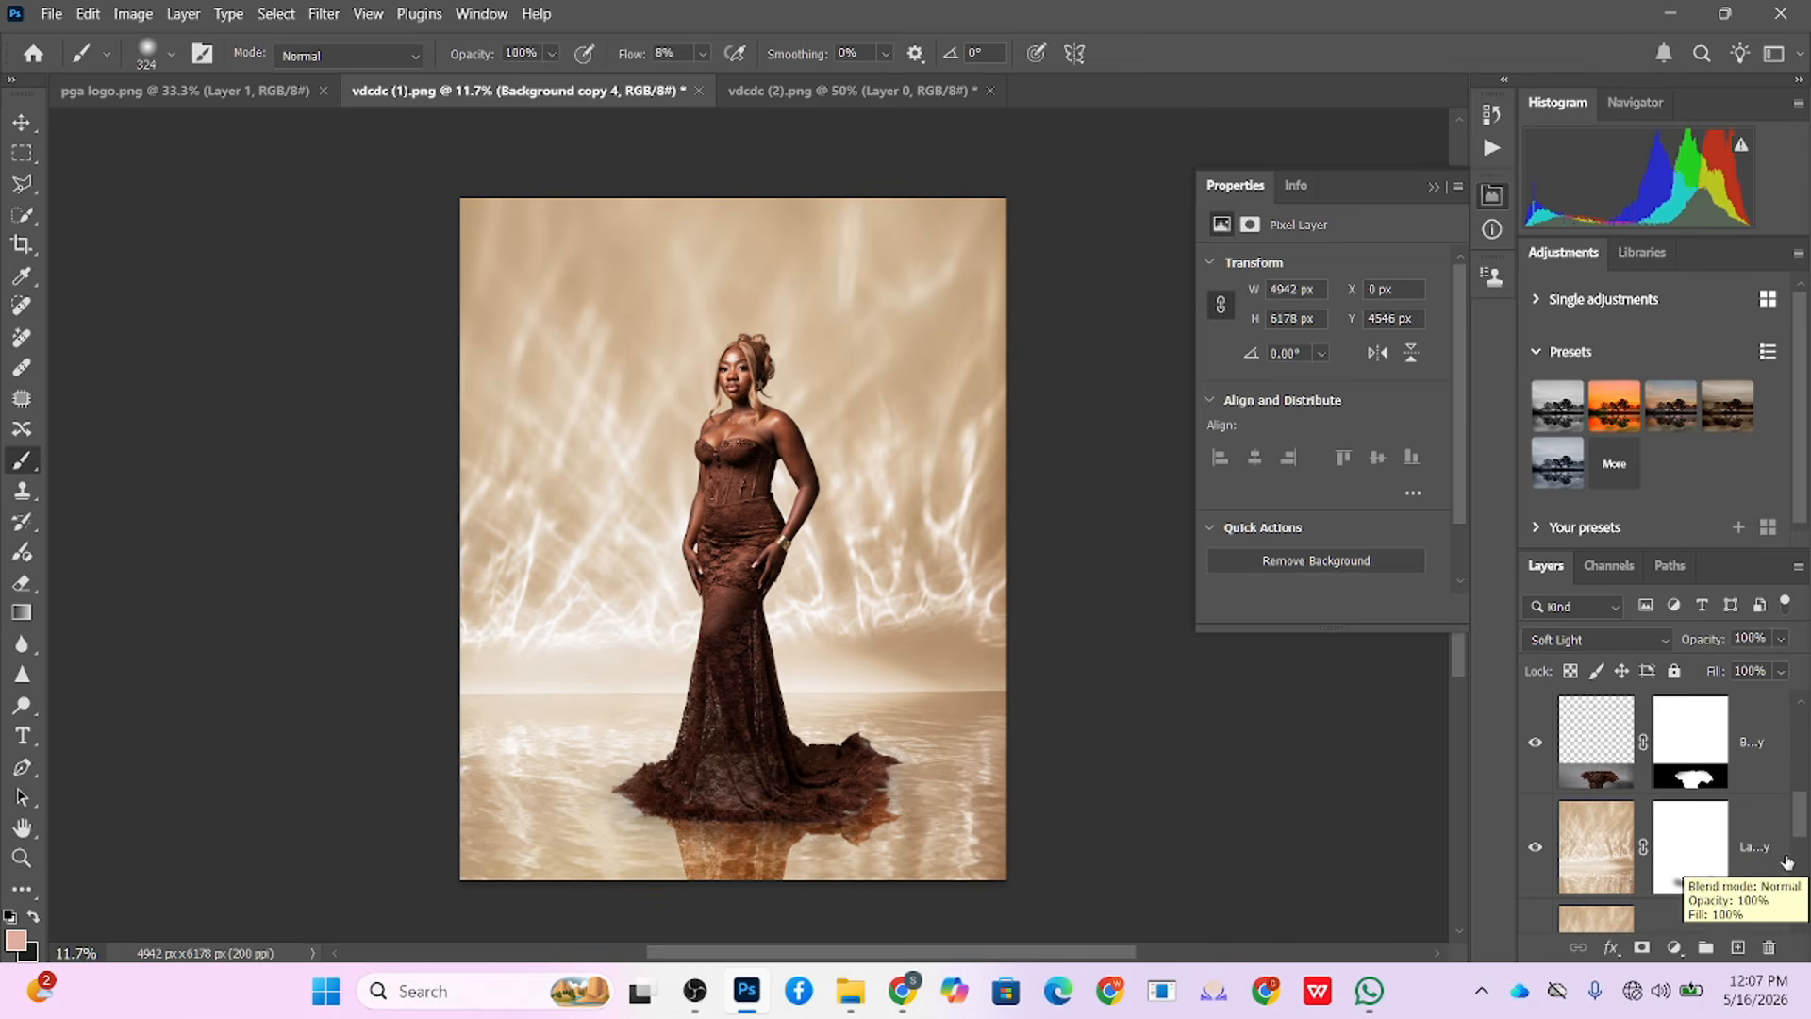
key(ctrl+z)
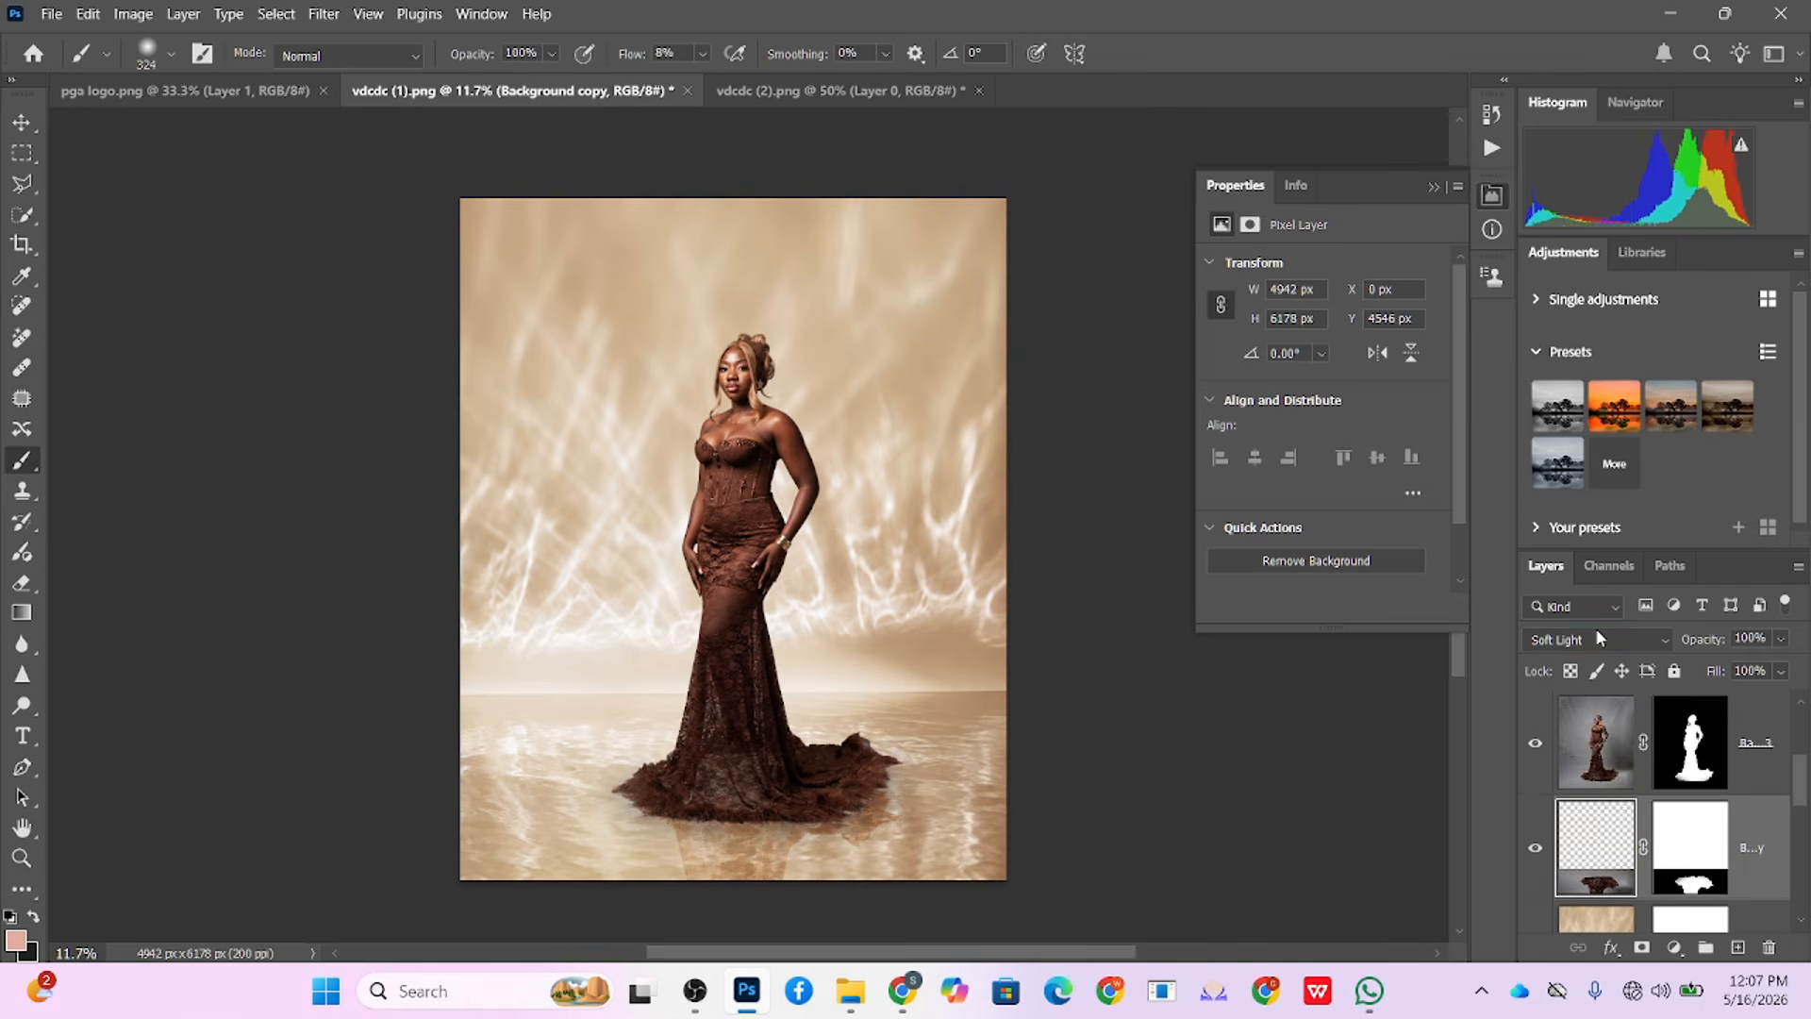
click(1599, 639)
click(1566, 290)
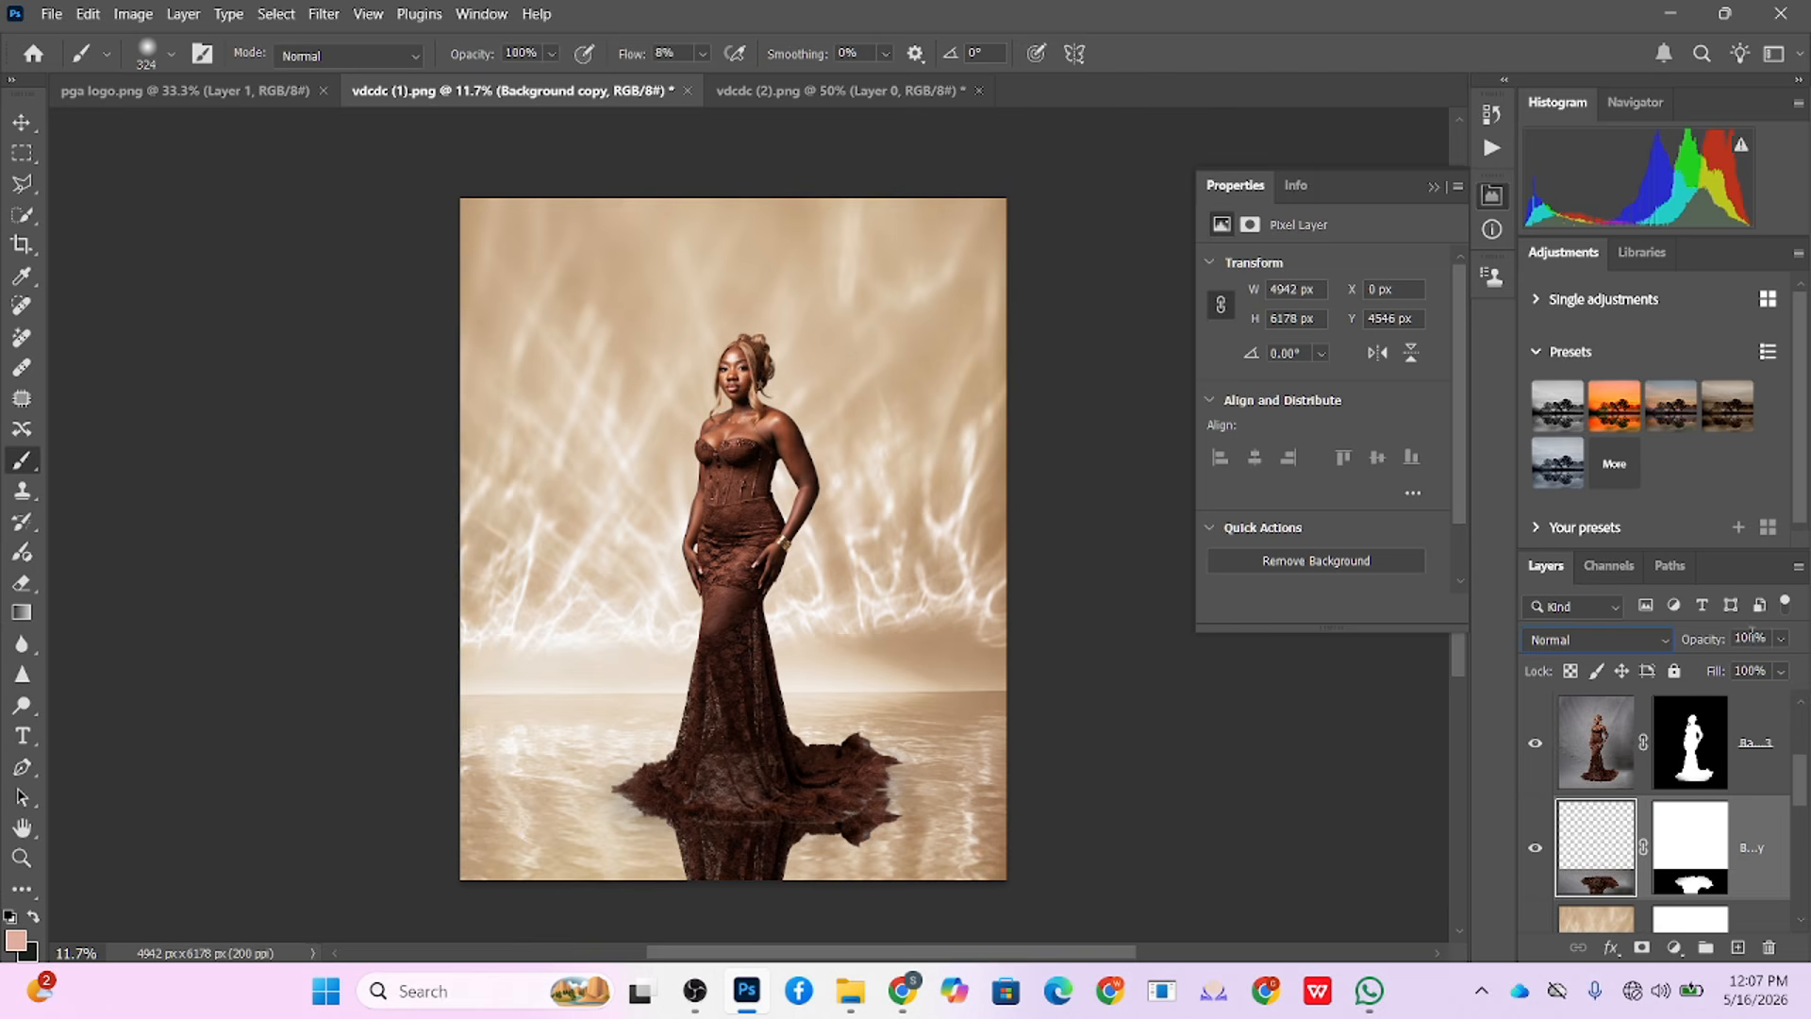
click(1781, 639)
drag(1776, 670, 1747, 670)
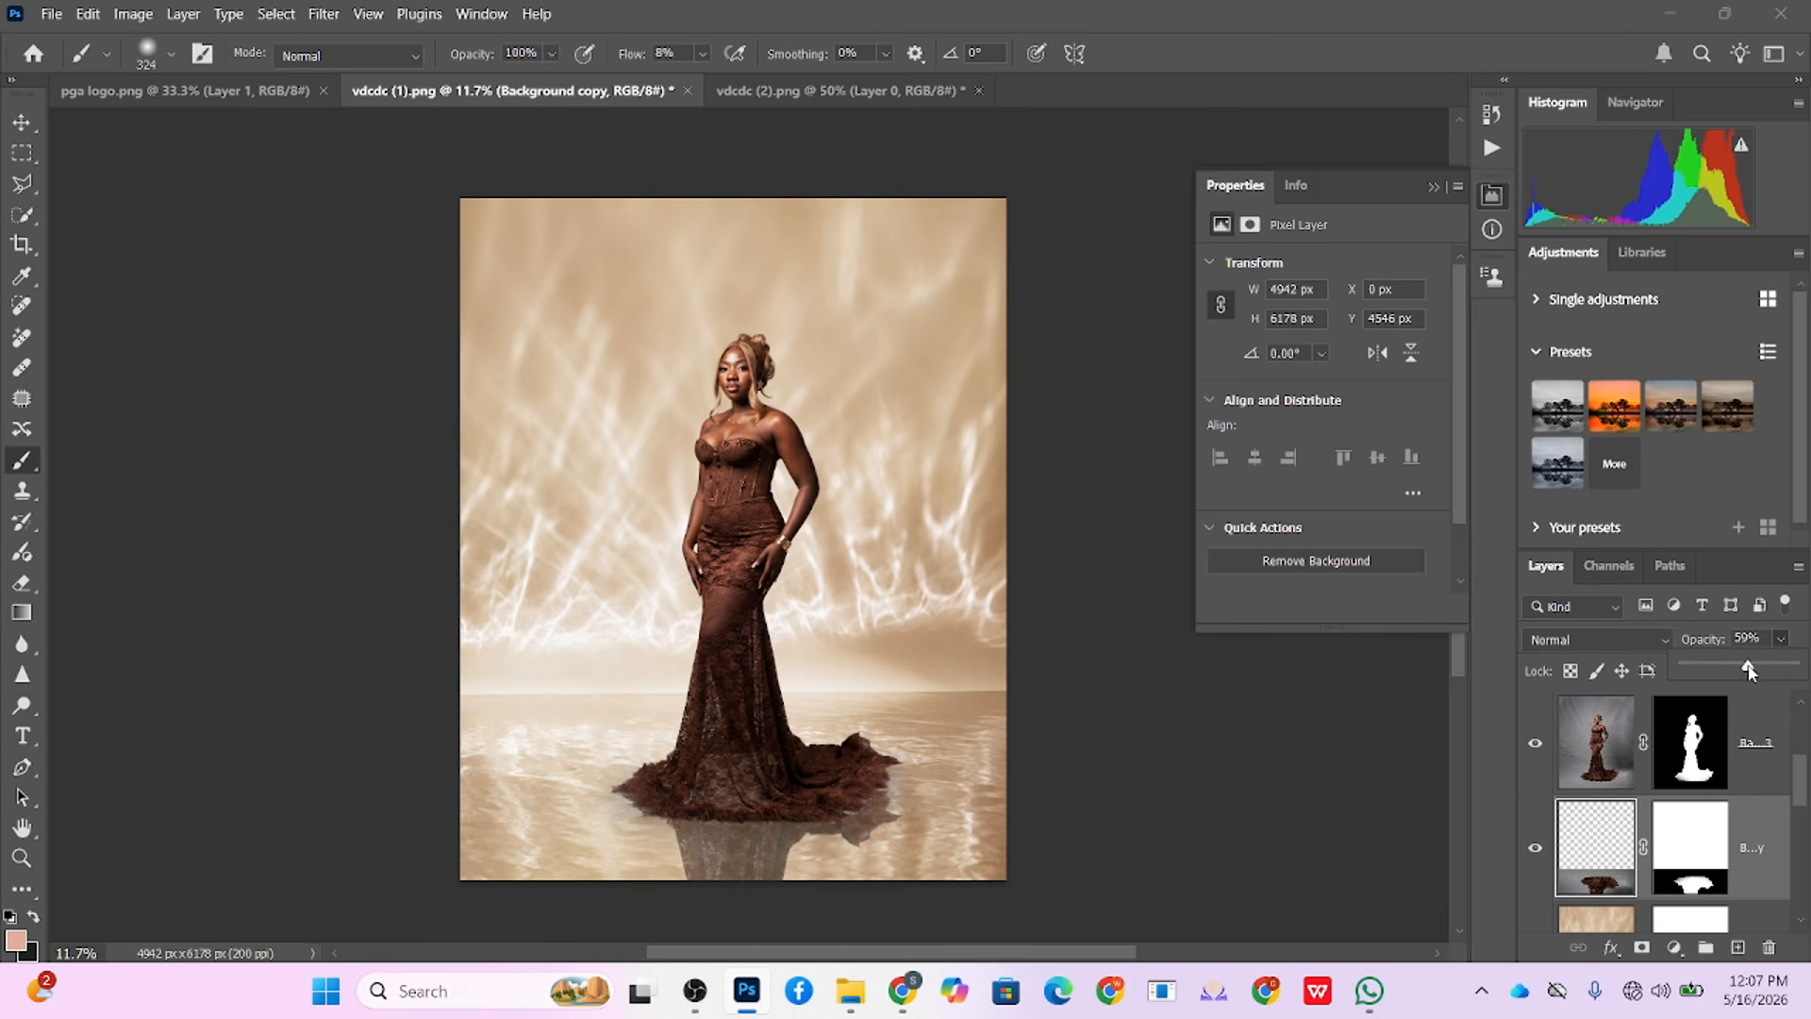
key(Escape)
click(1558, 642)
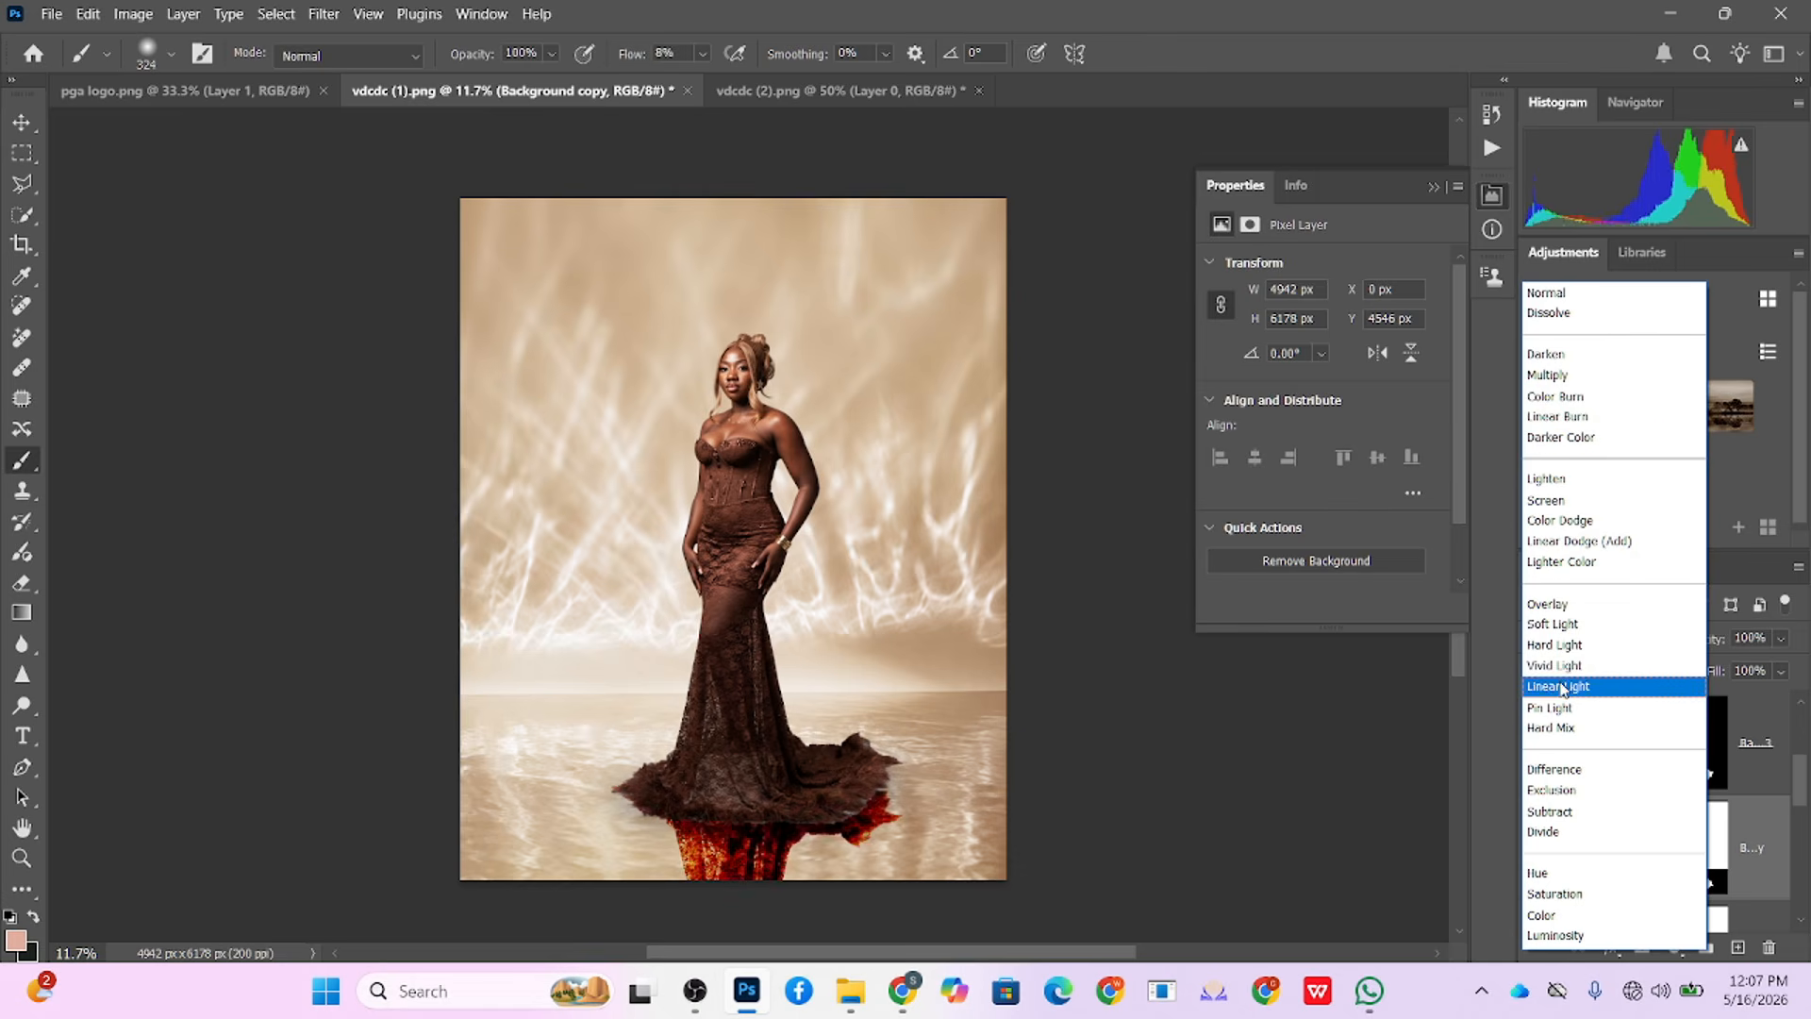
click(1561, 624)
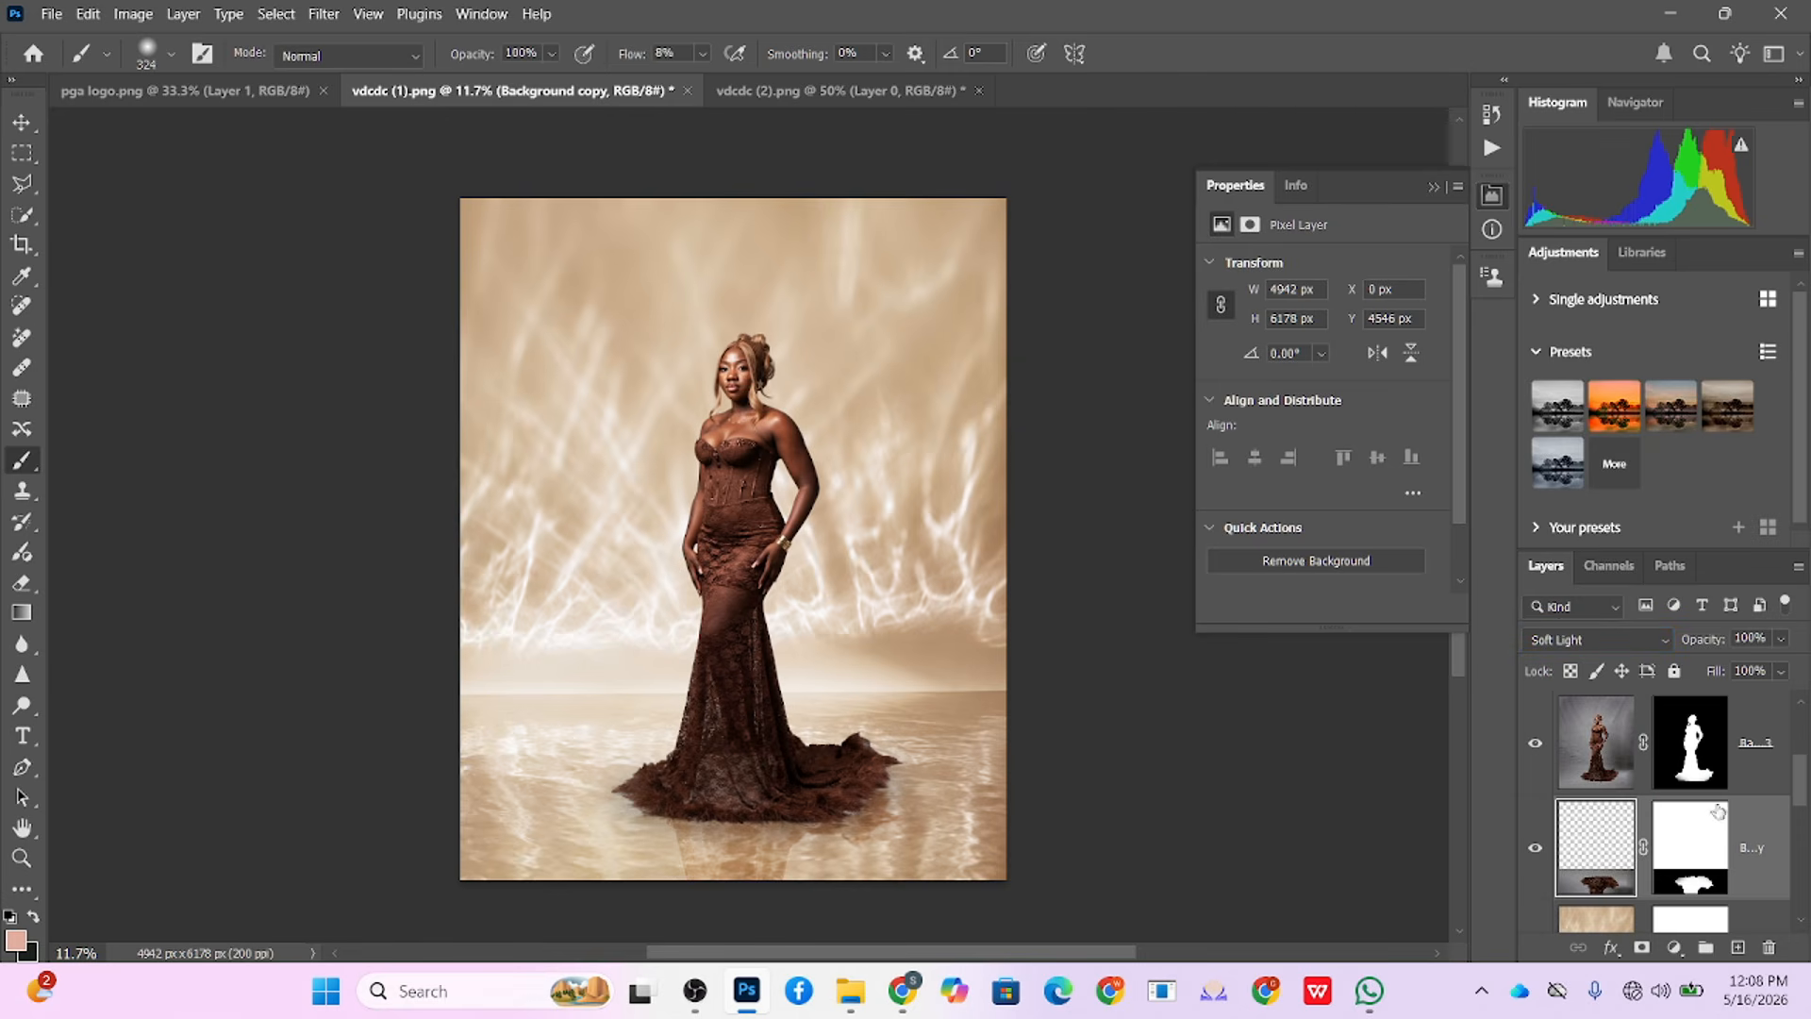
Step: Duplicate the Soft Light reflection layer to strengthen it, and group both reflection layers
key(ctrl+j)
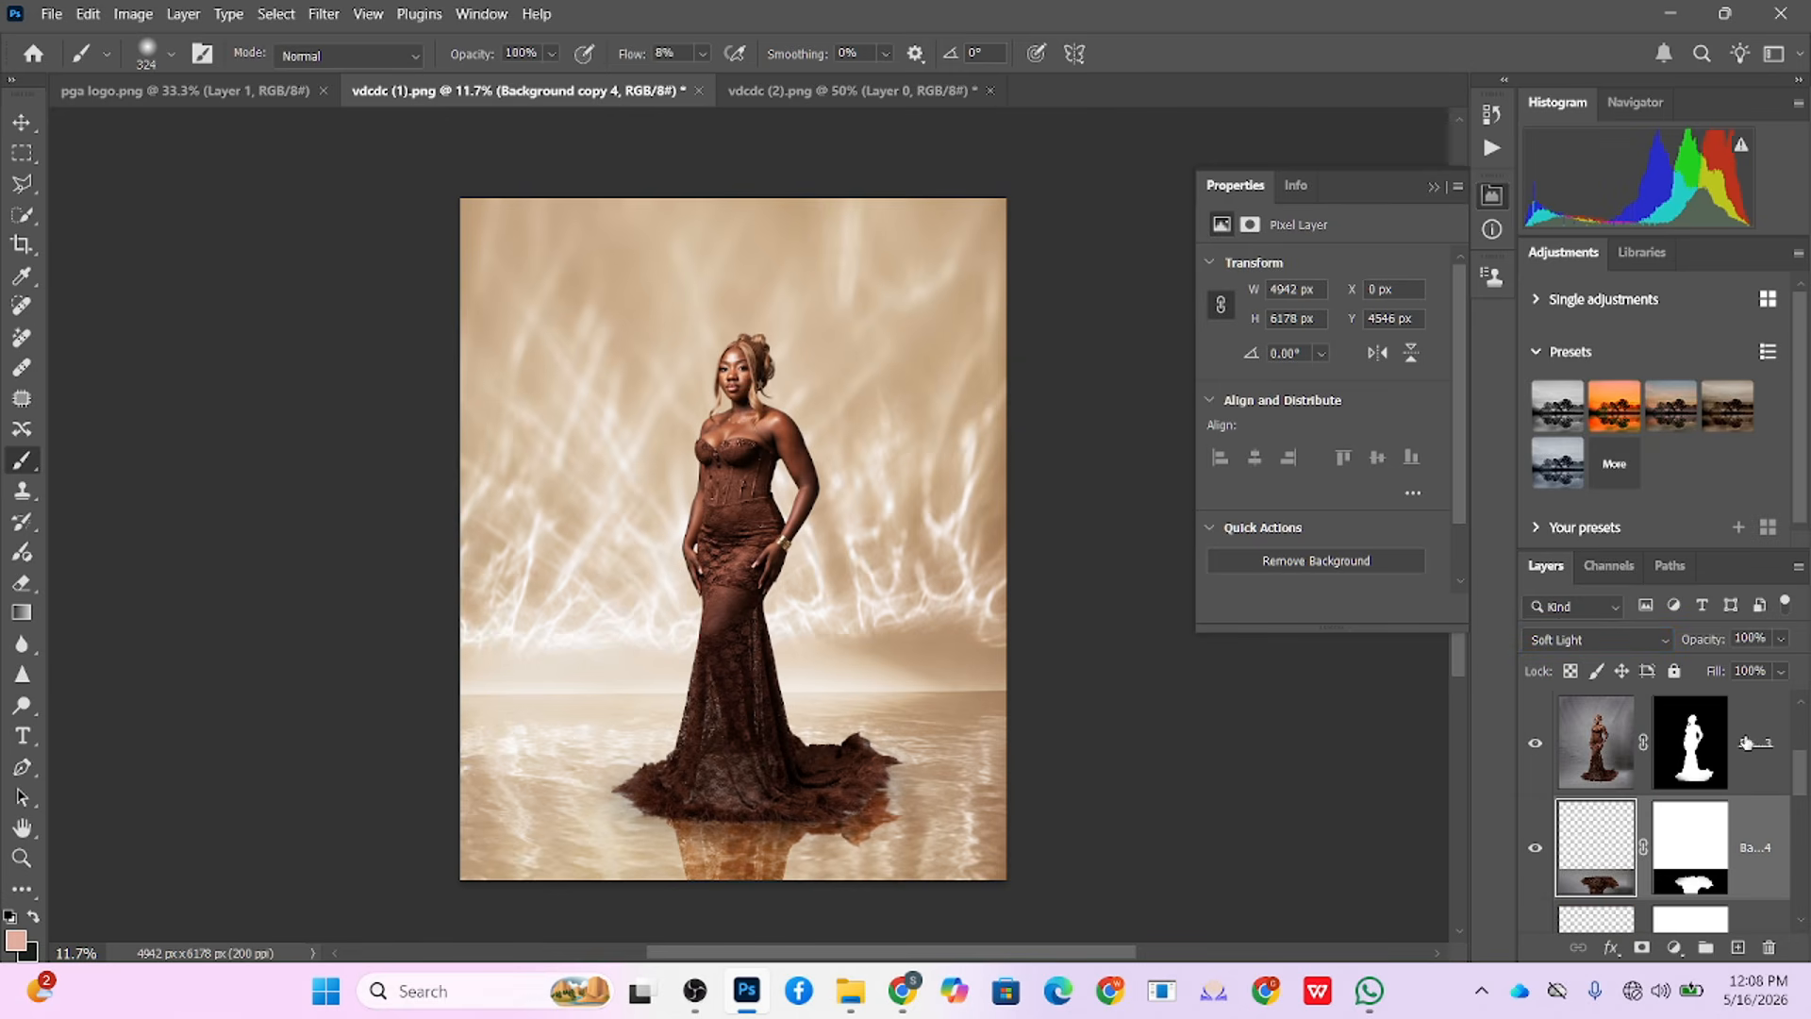
ctrl+click(1768, 928)
key(ctrl+g)
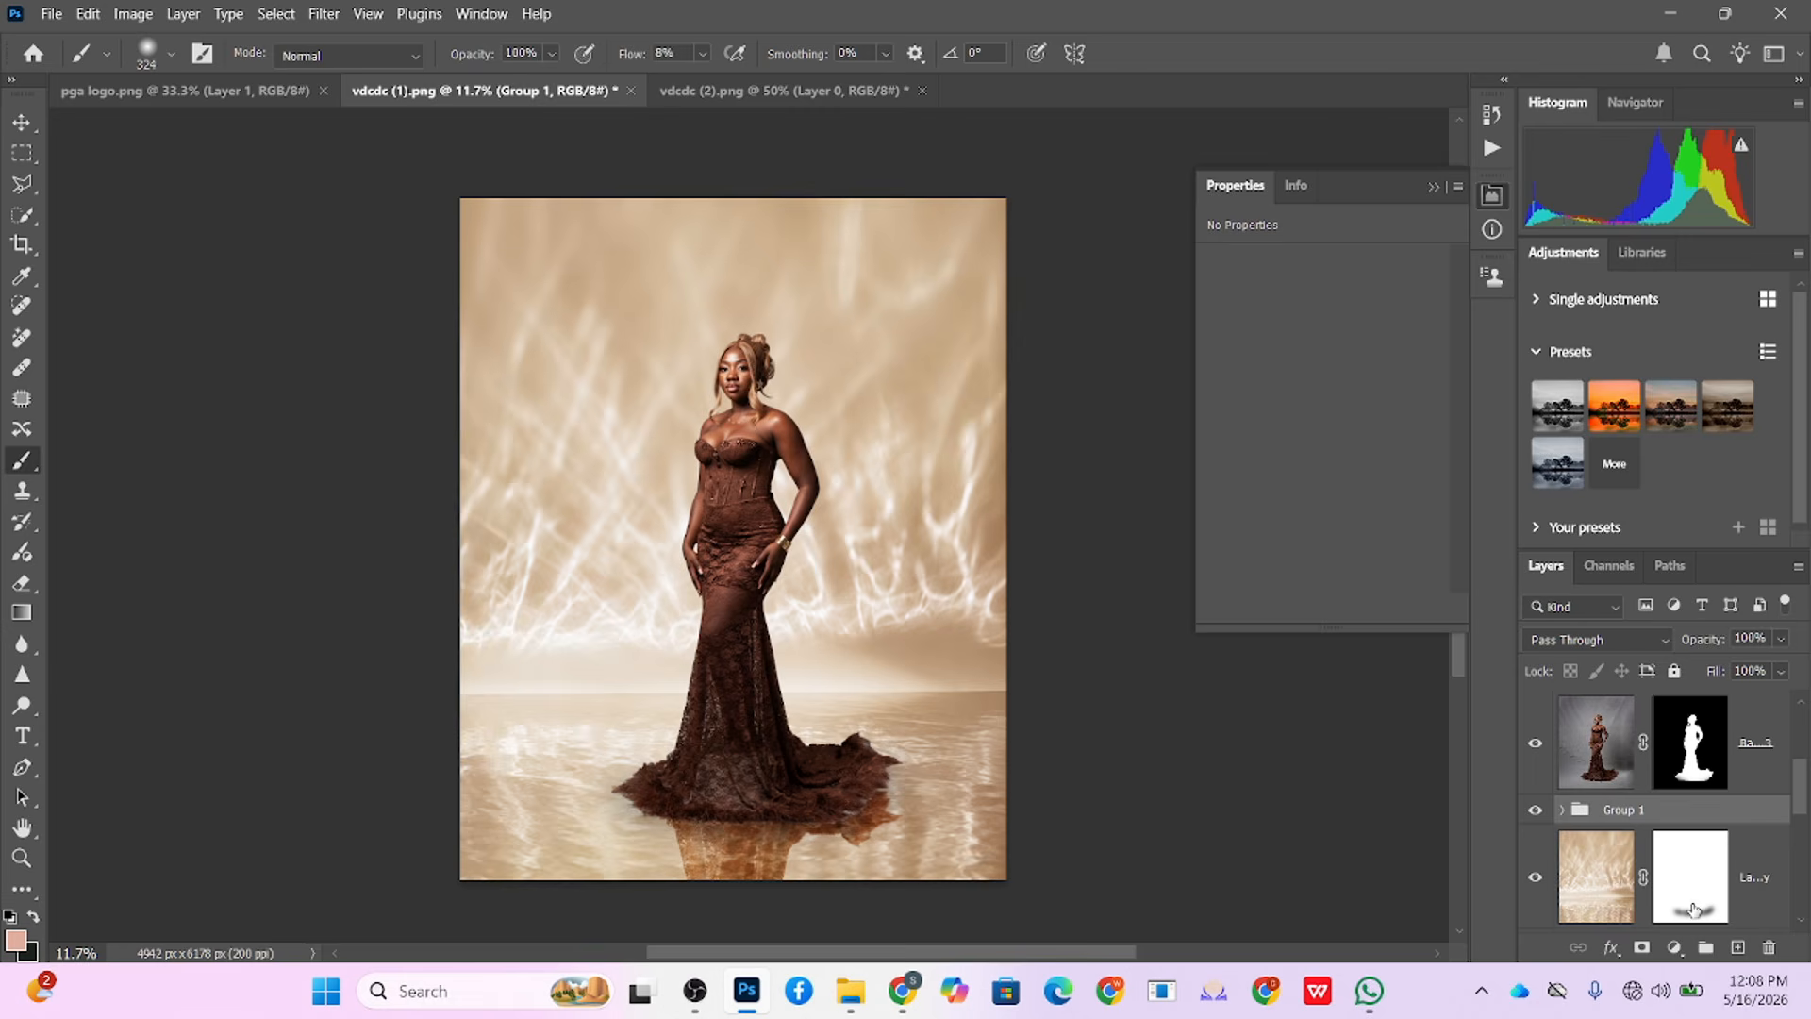
Step: Compare the image with the reflection group hidden and shown, and merge the group into a single layer
click(1533, 812)
click(1533, 812)
click(1533, 812)
click(1532, 812)
right_click(1697, 810)
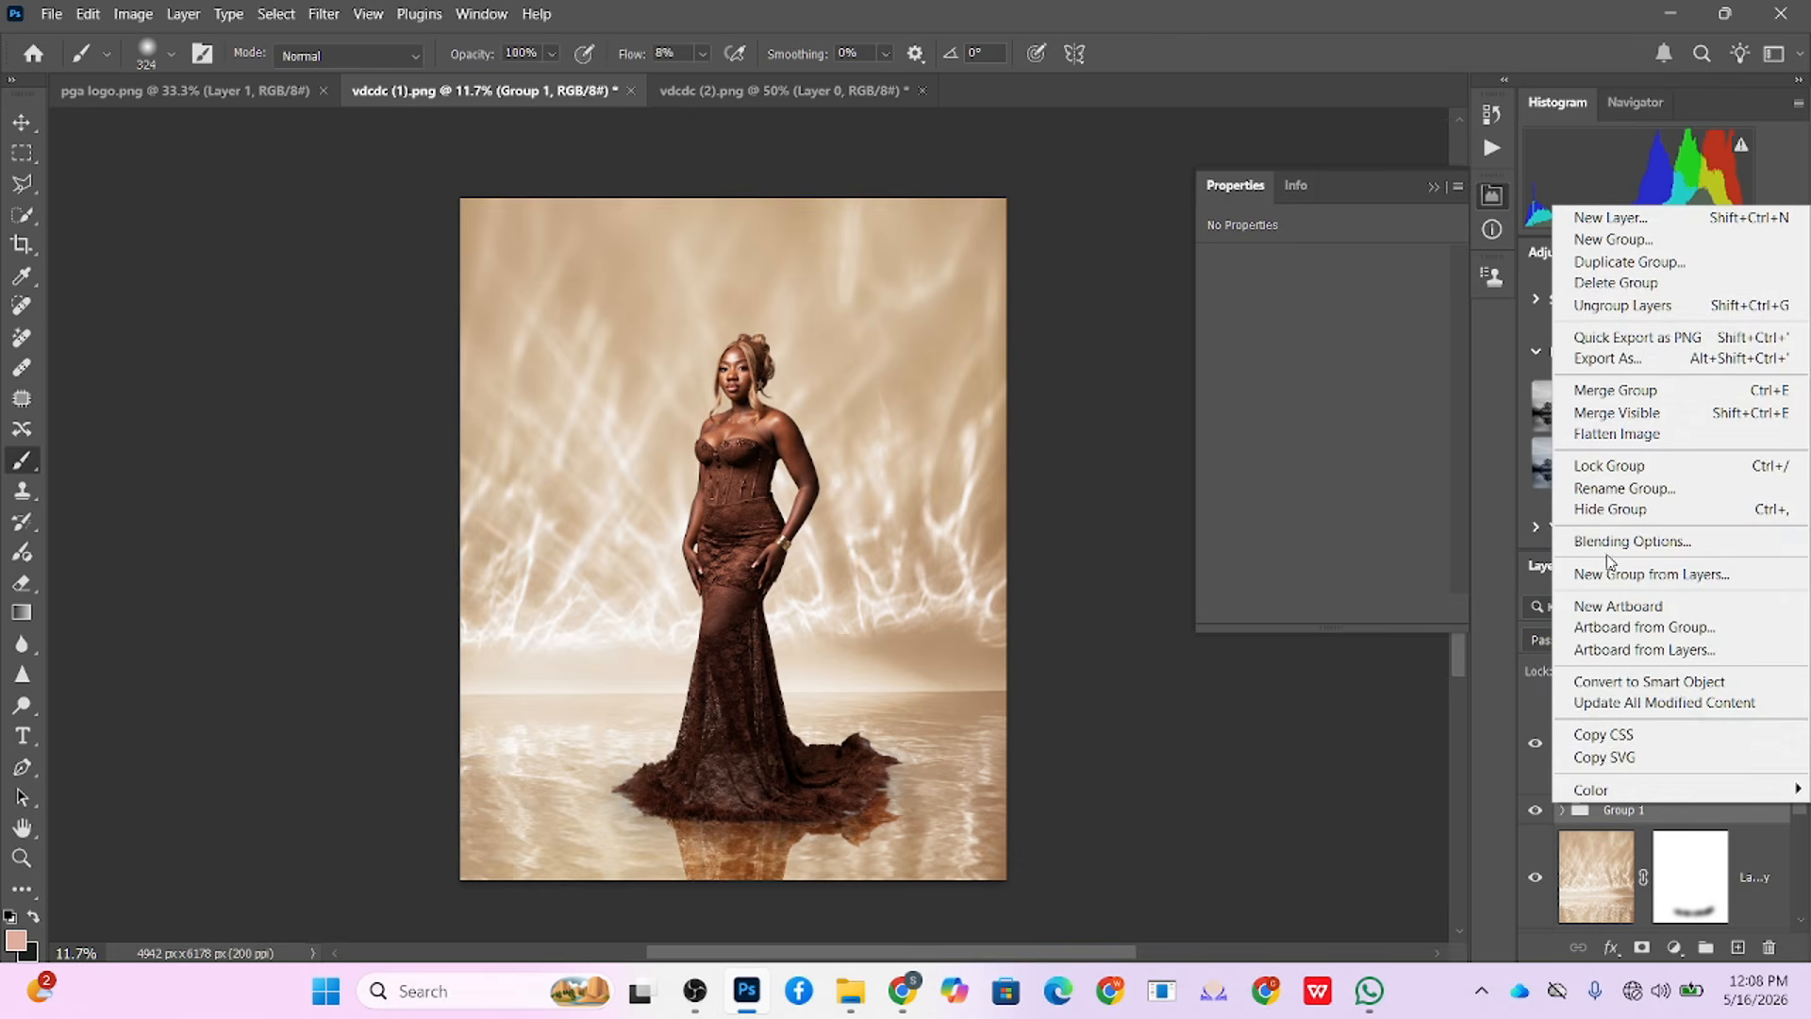
click(1609, 392)
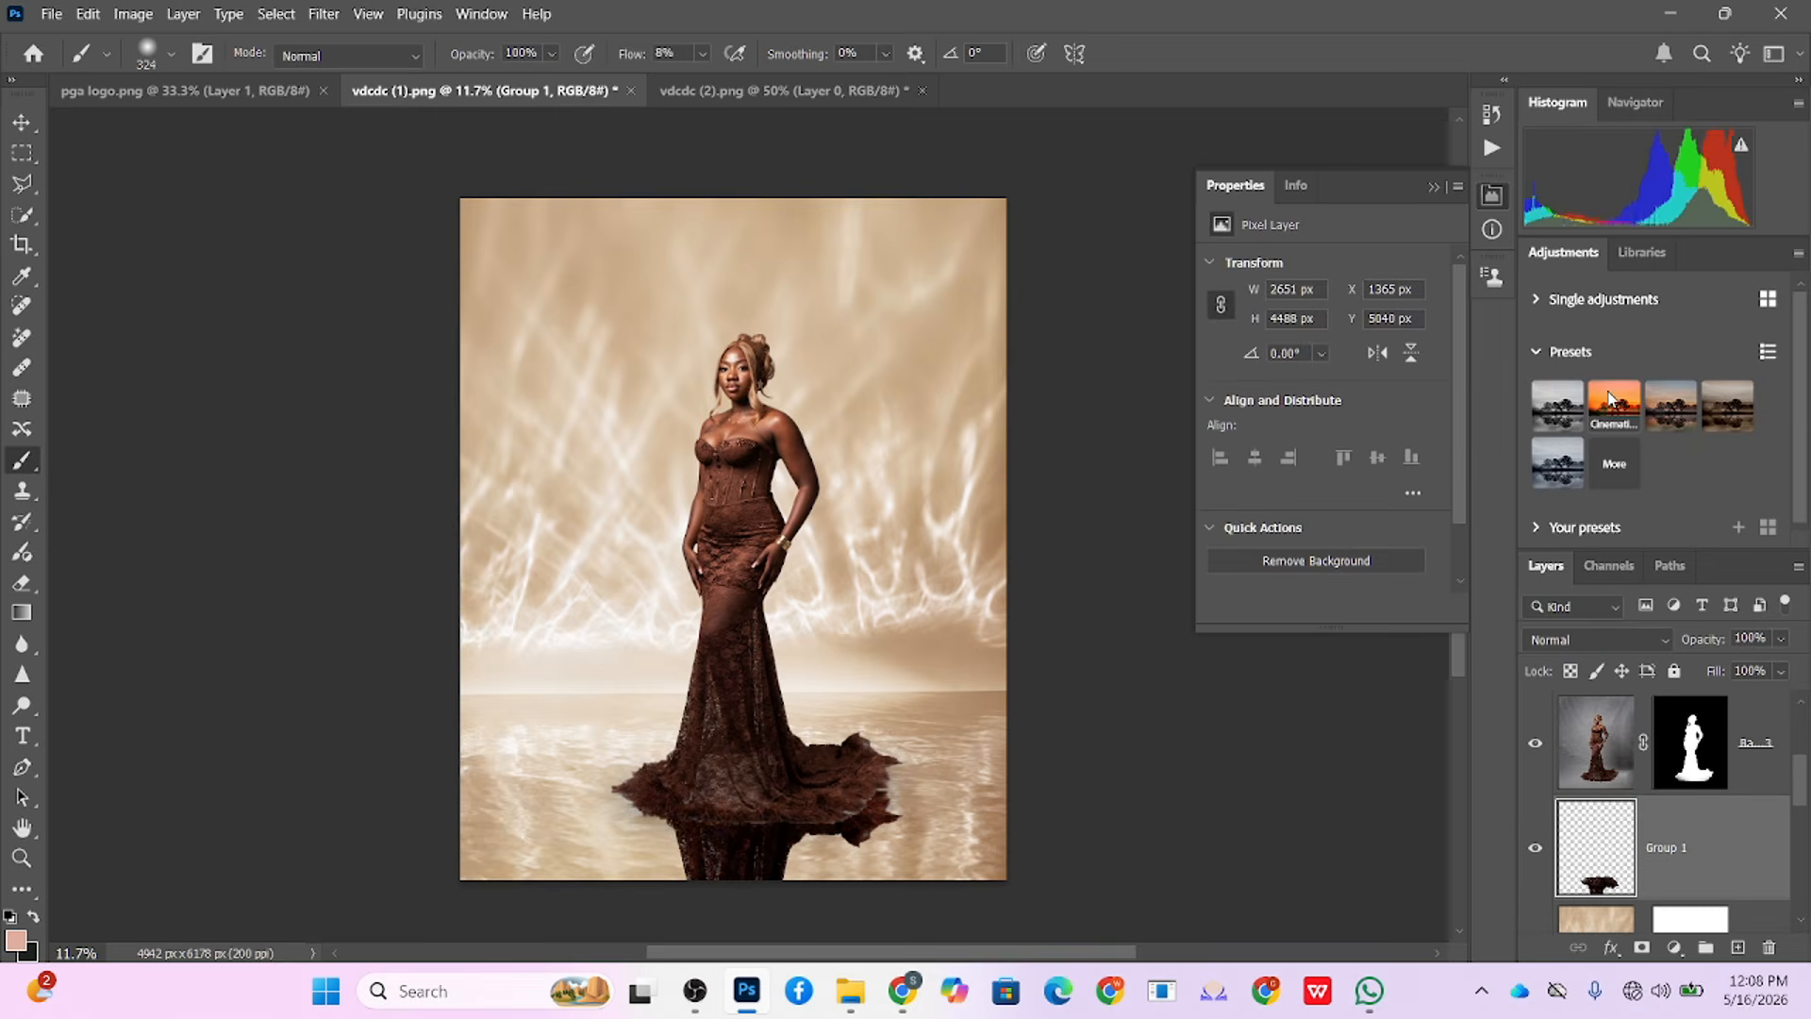
Step: Try the merged reflection layer in Normal mode at 47% opacity, and switch it to Soft Light at 100%
click(1602, 638)
key(Escape)
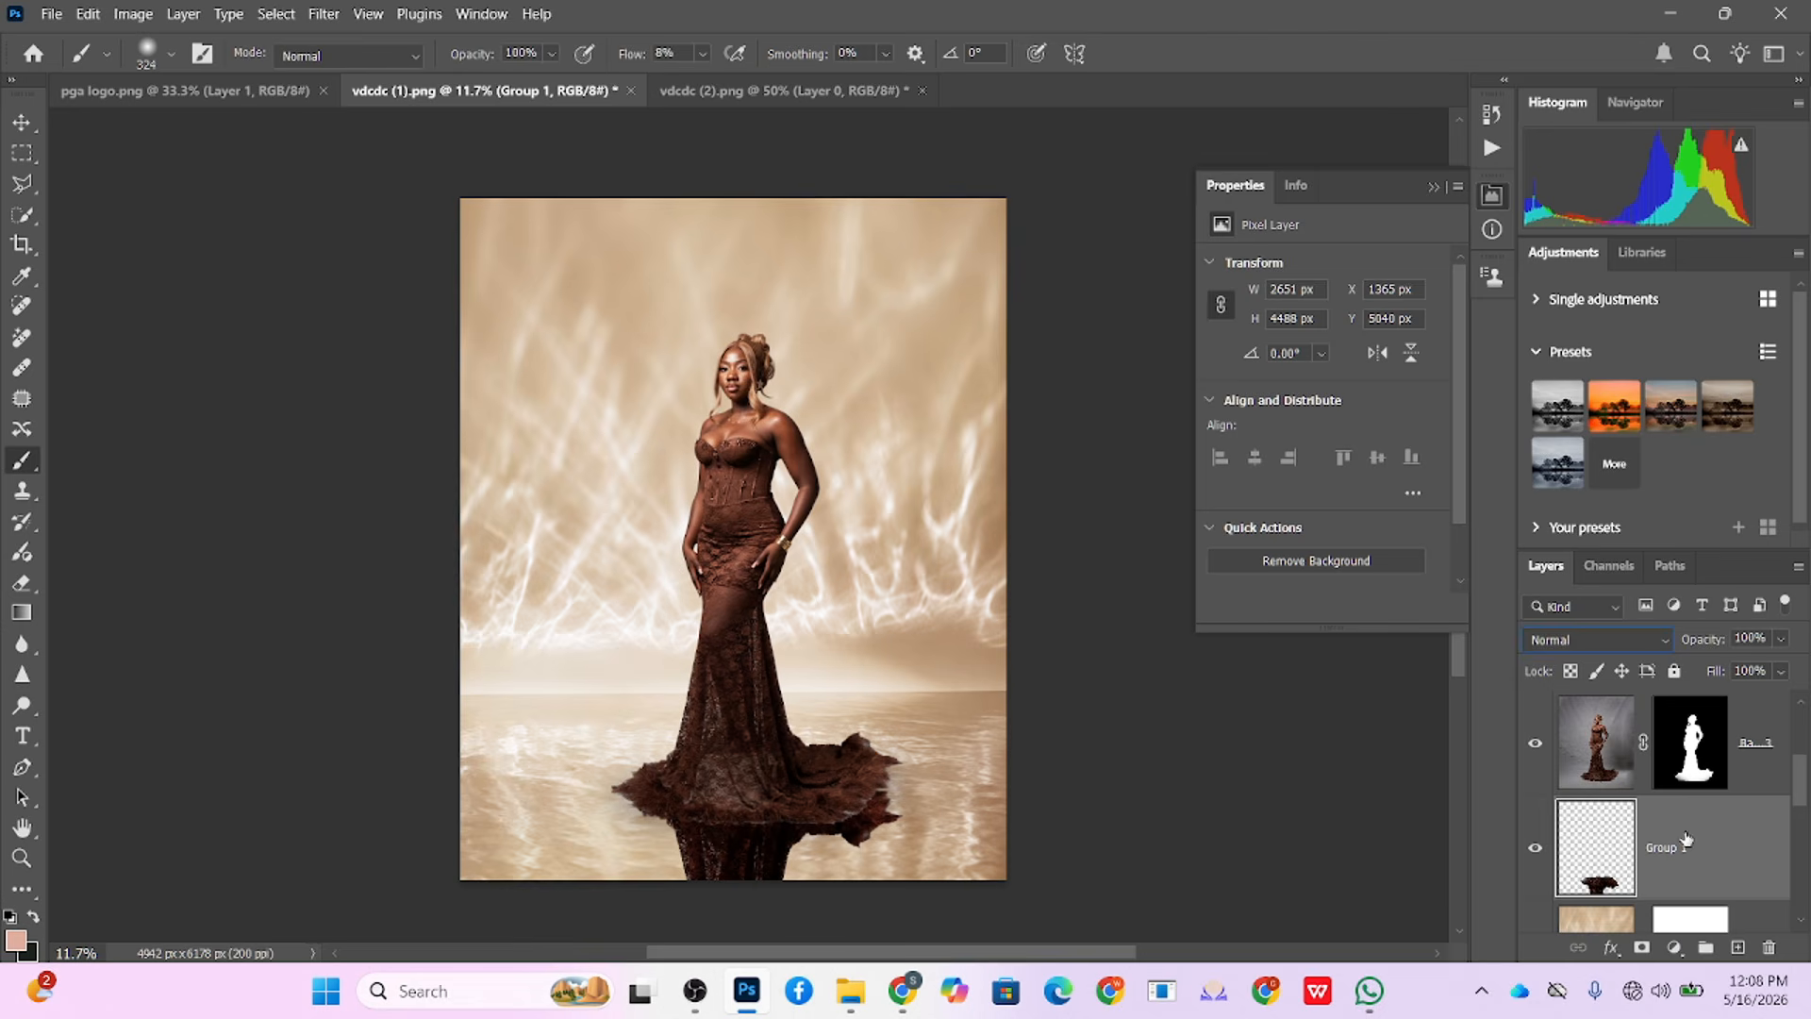
click(1781, 639)
drag(1766, 670, 1737, 670)
click(1750, 848)
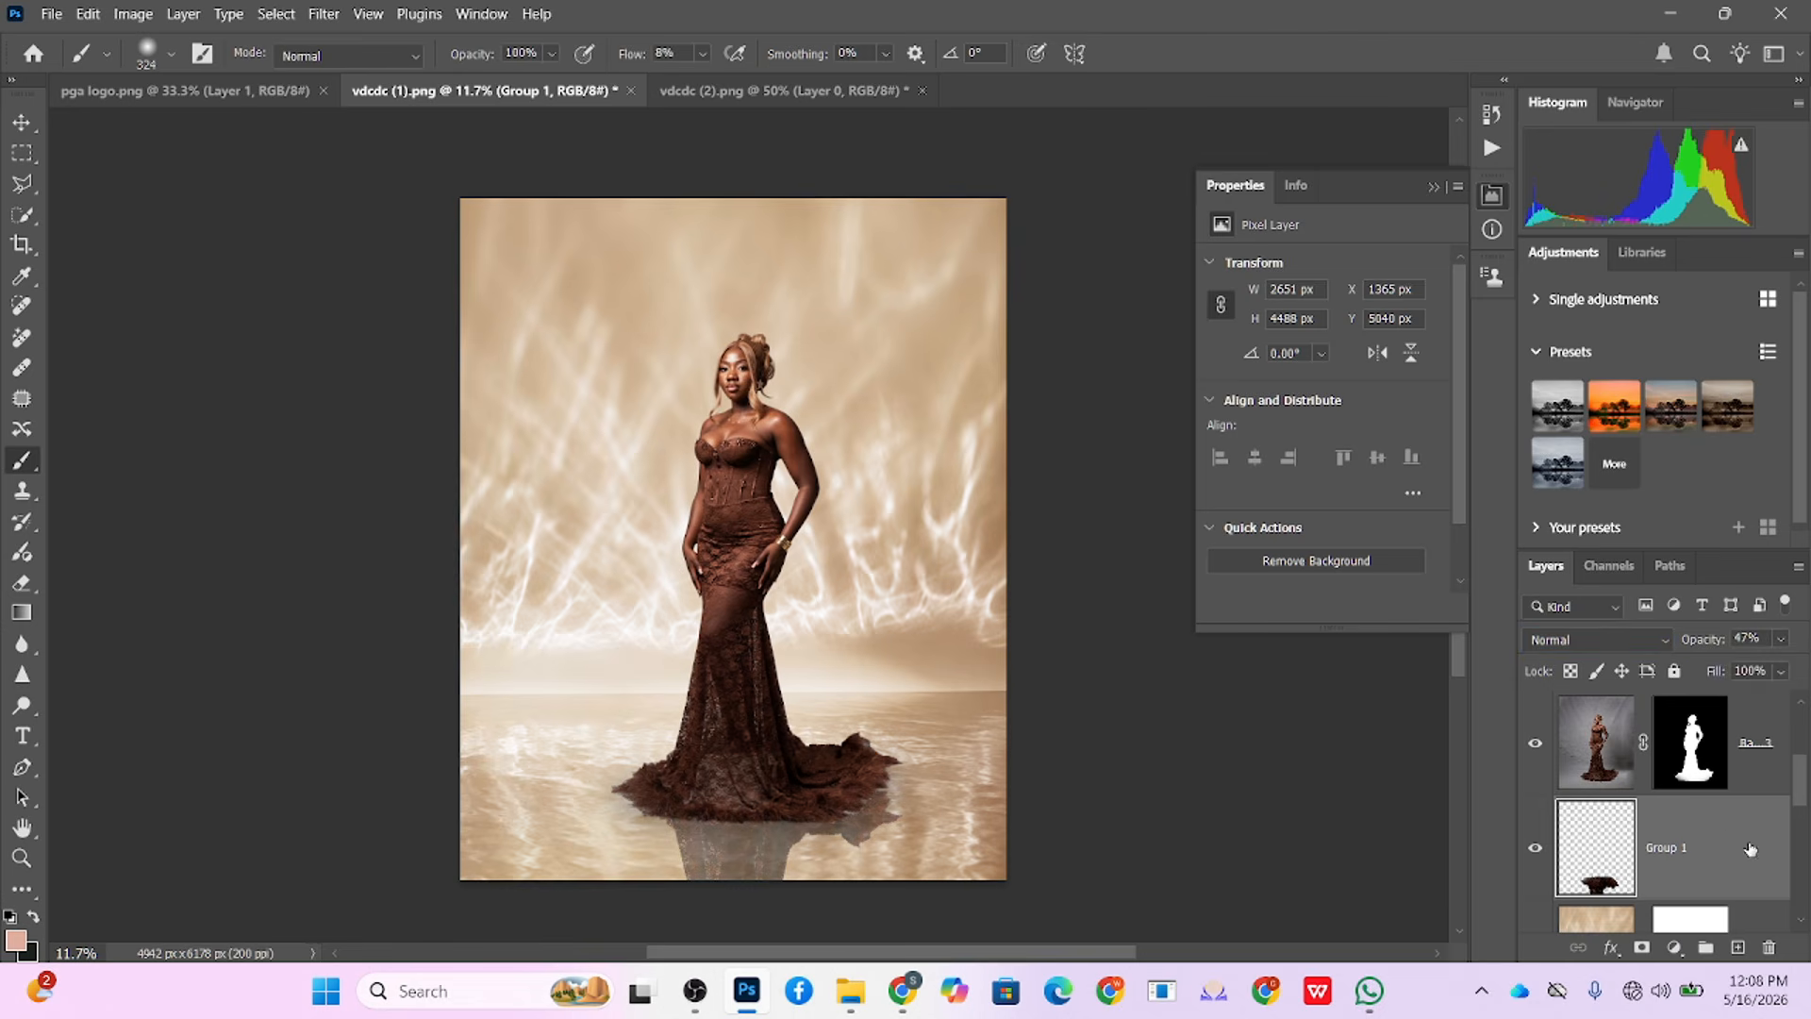
click(1570, 638)
click(1569, 613)
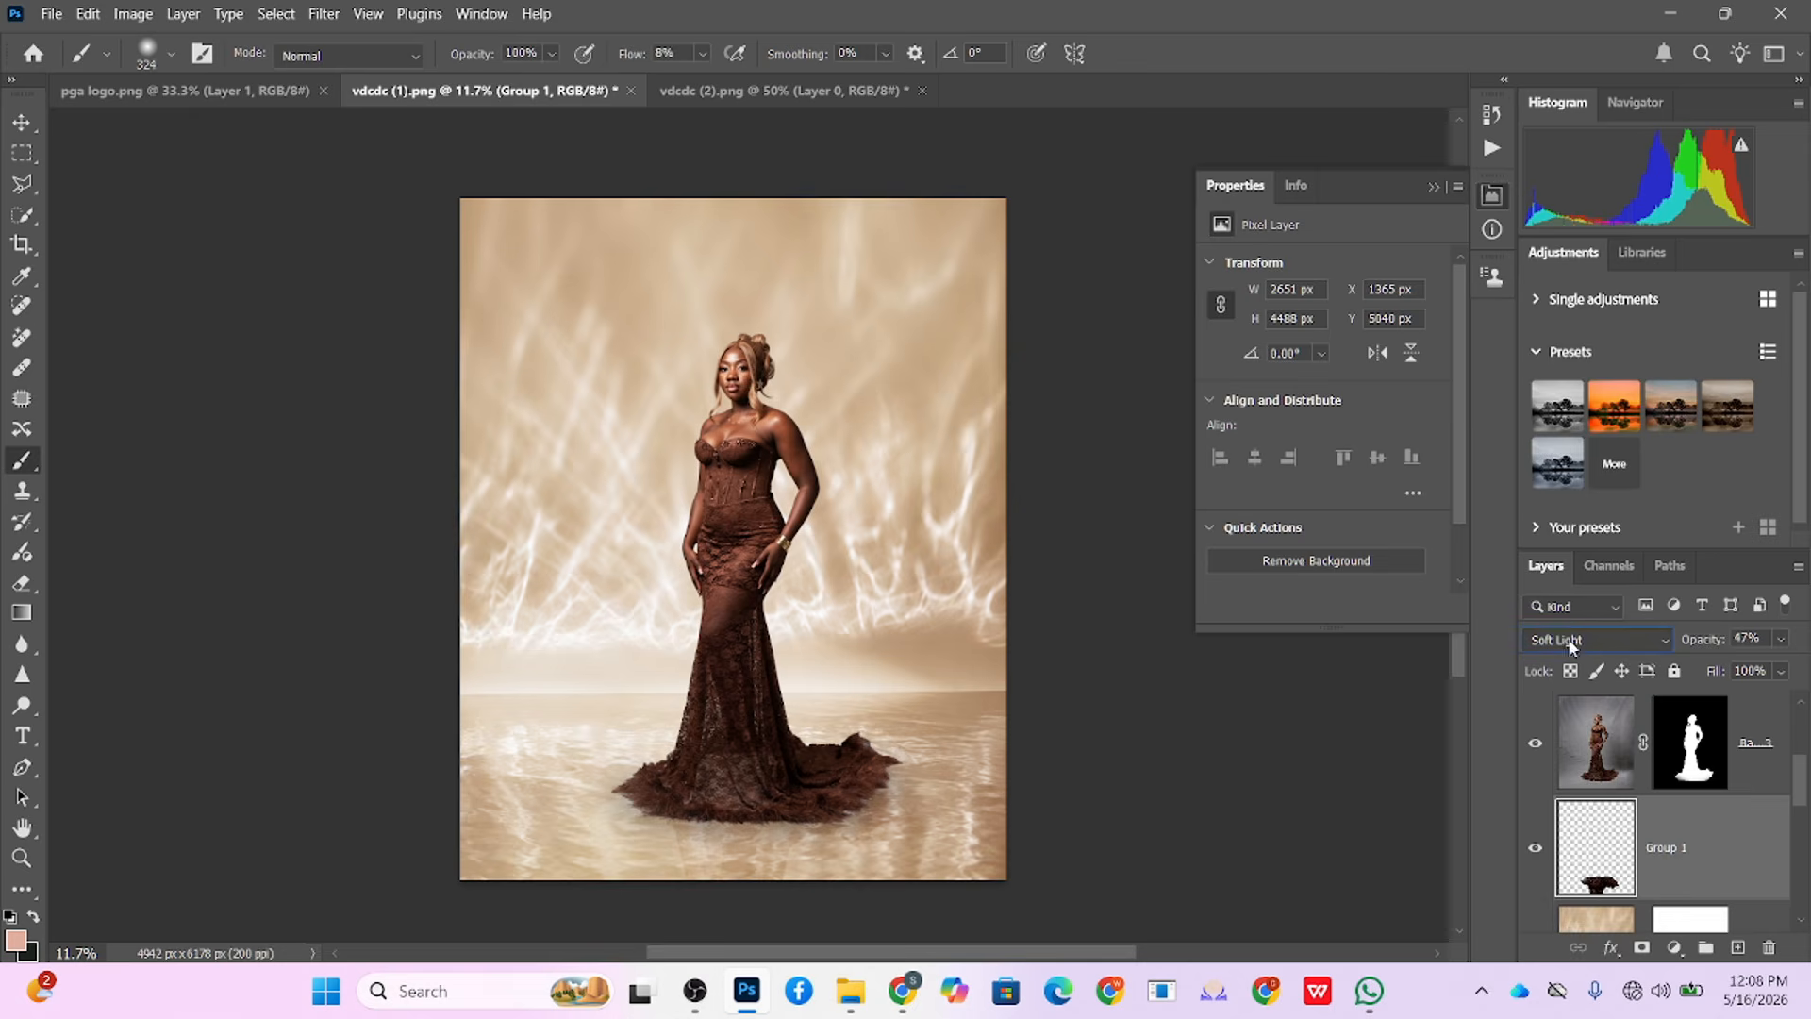
drag(1698, 645, 1792, 645)
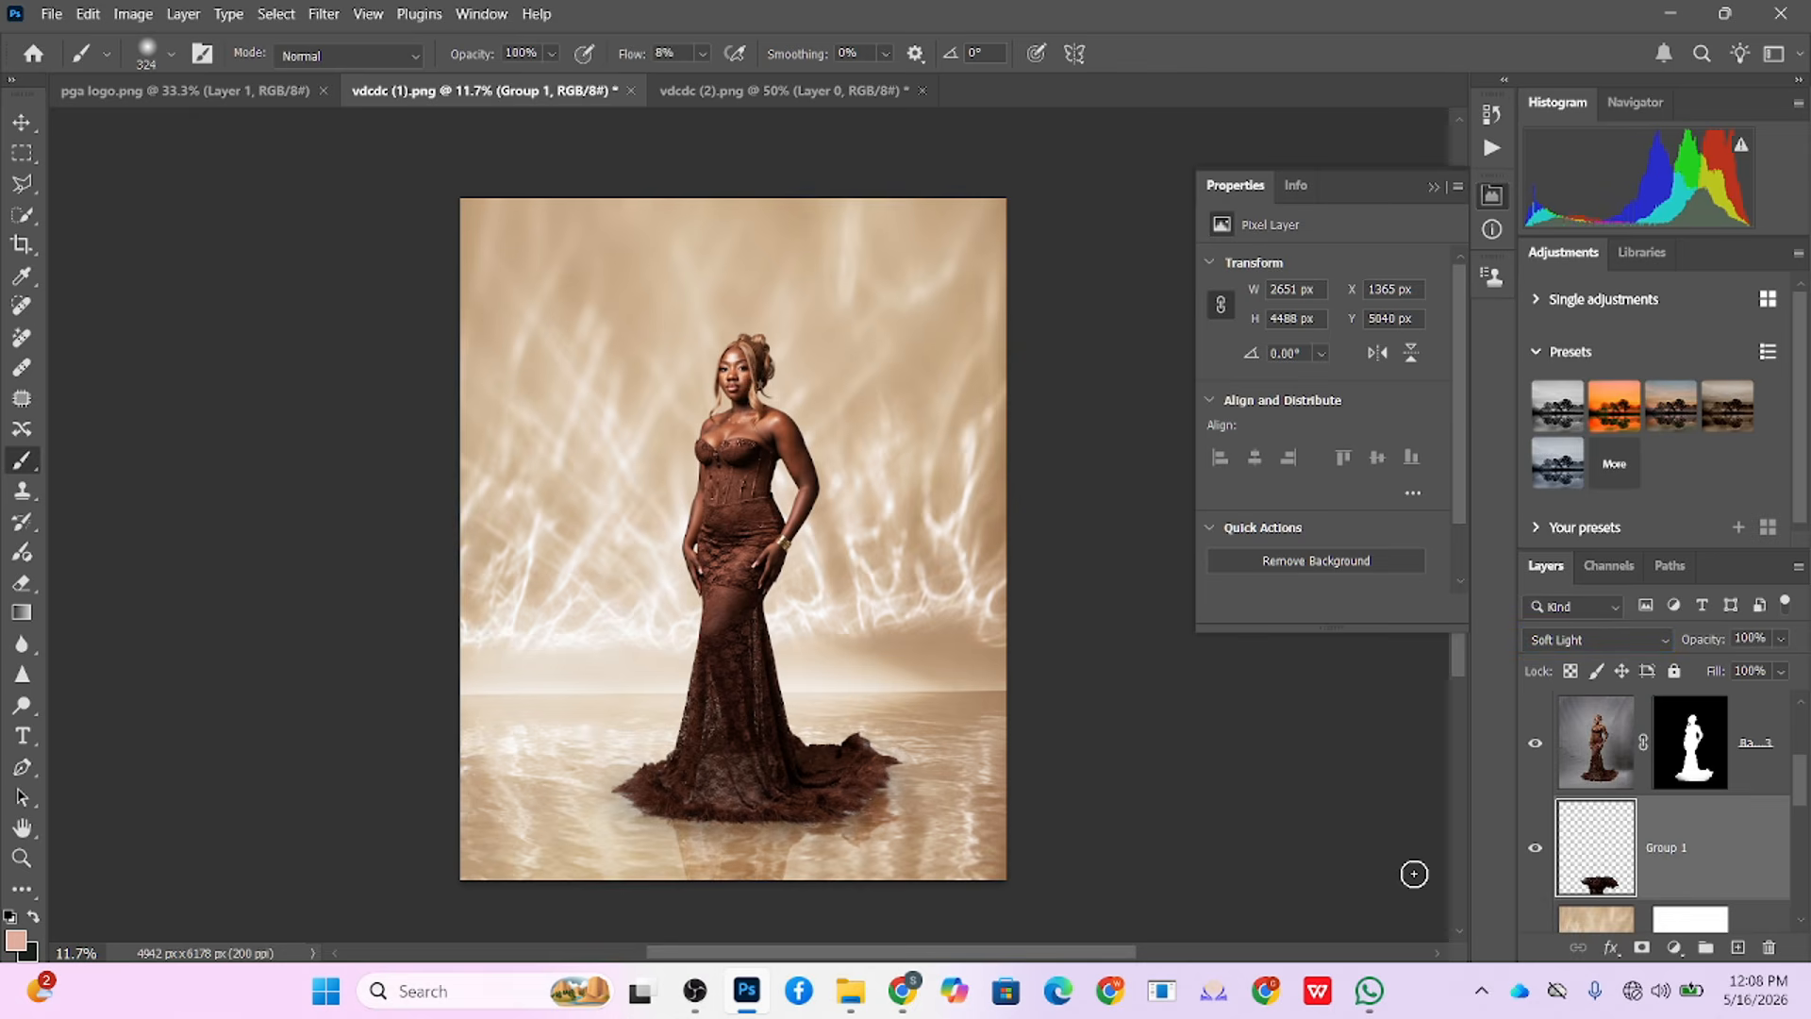
Step: Try a Gaussian Blur with a 5.0-pixel radius on the merged reflection layer
click(324, 14)
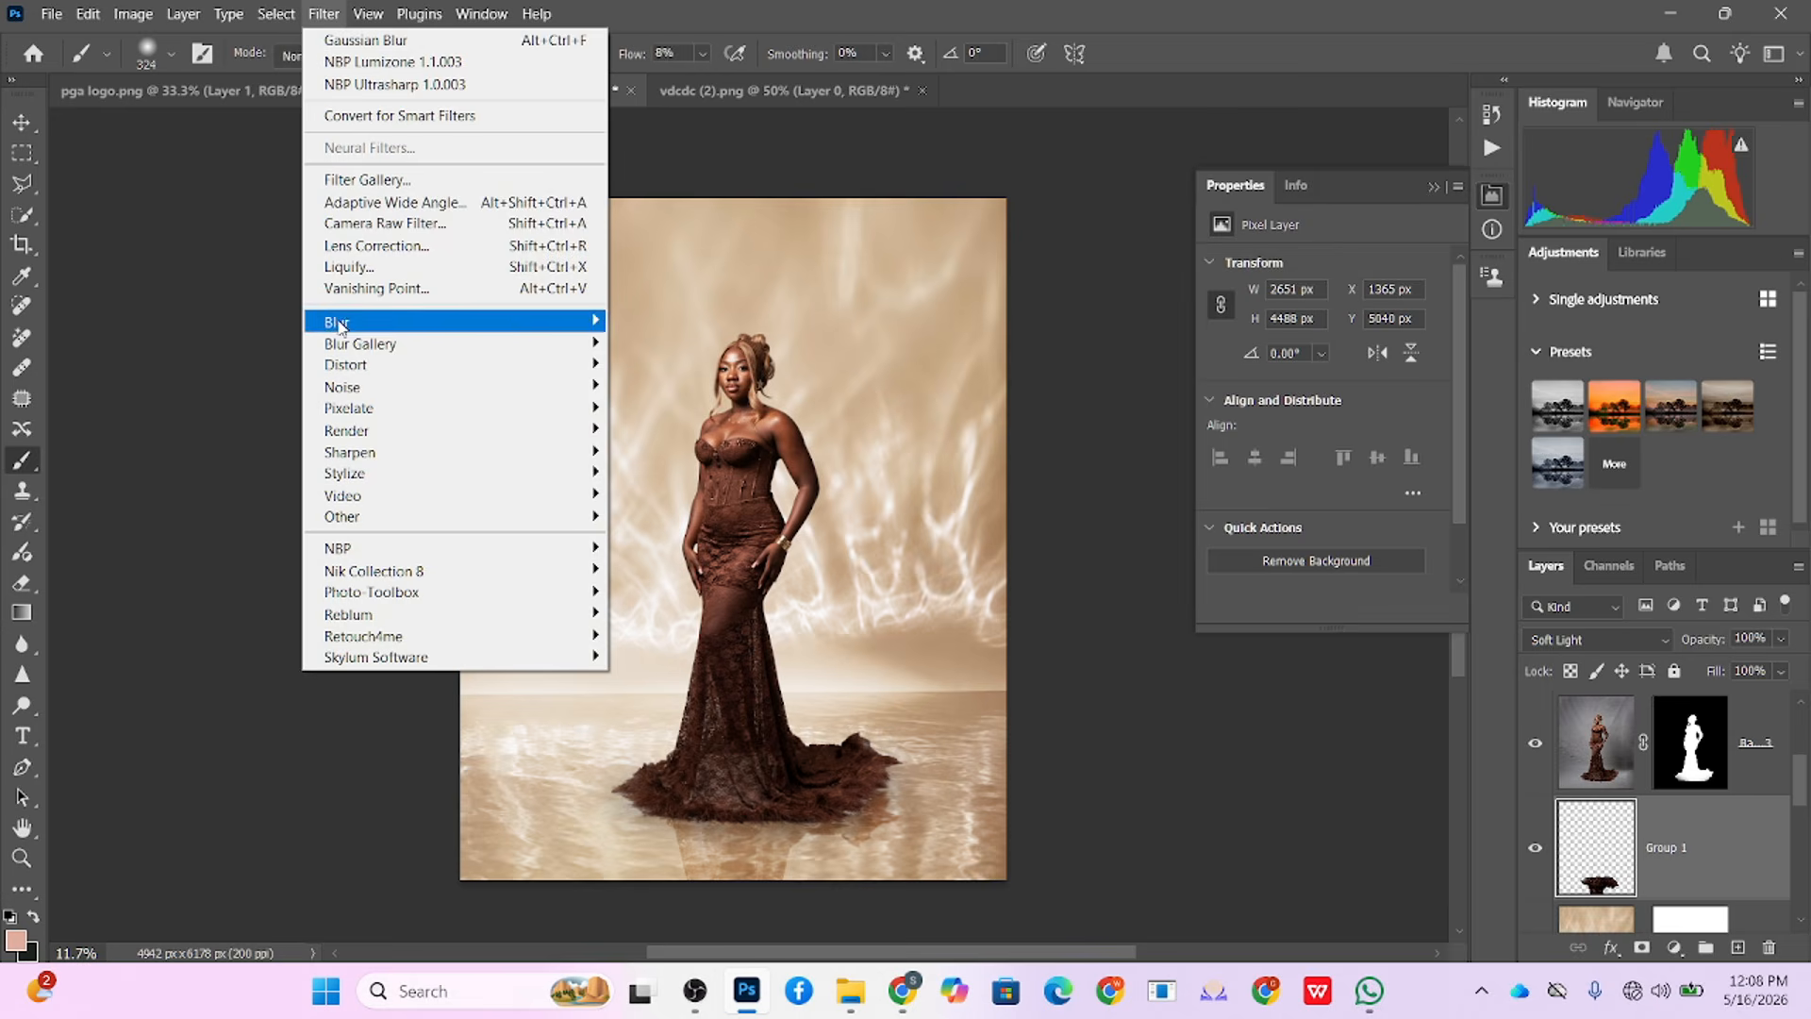
click(671, 408)
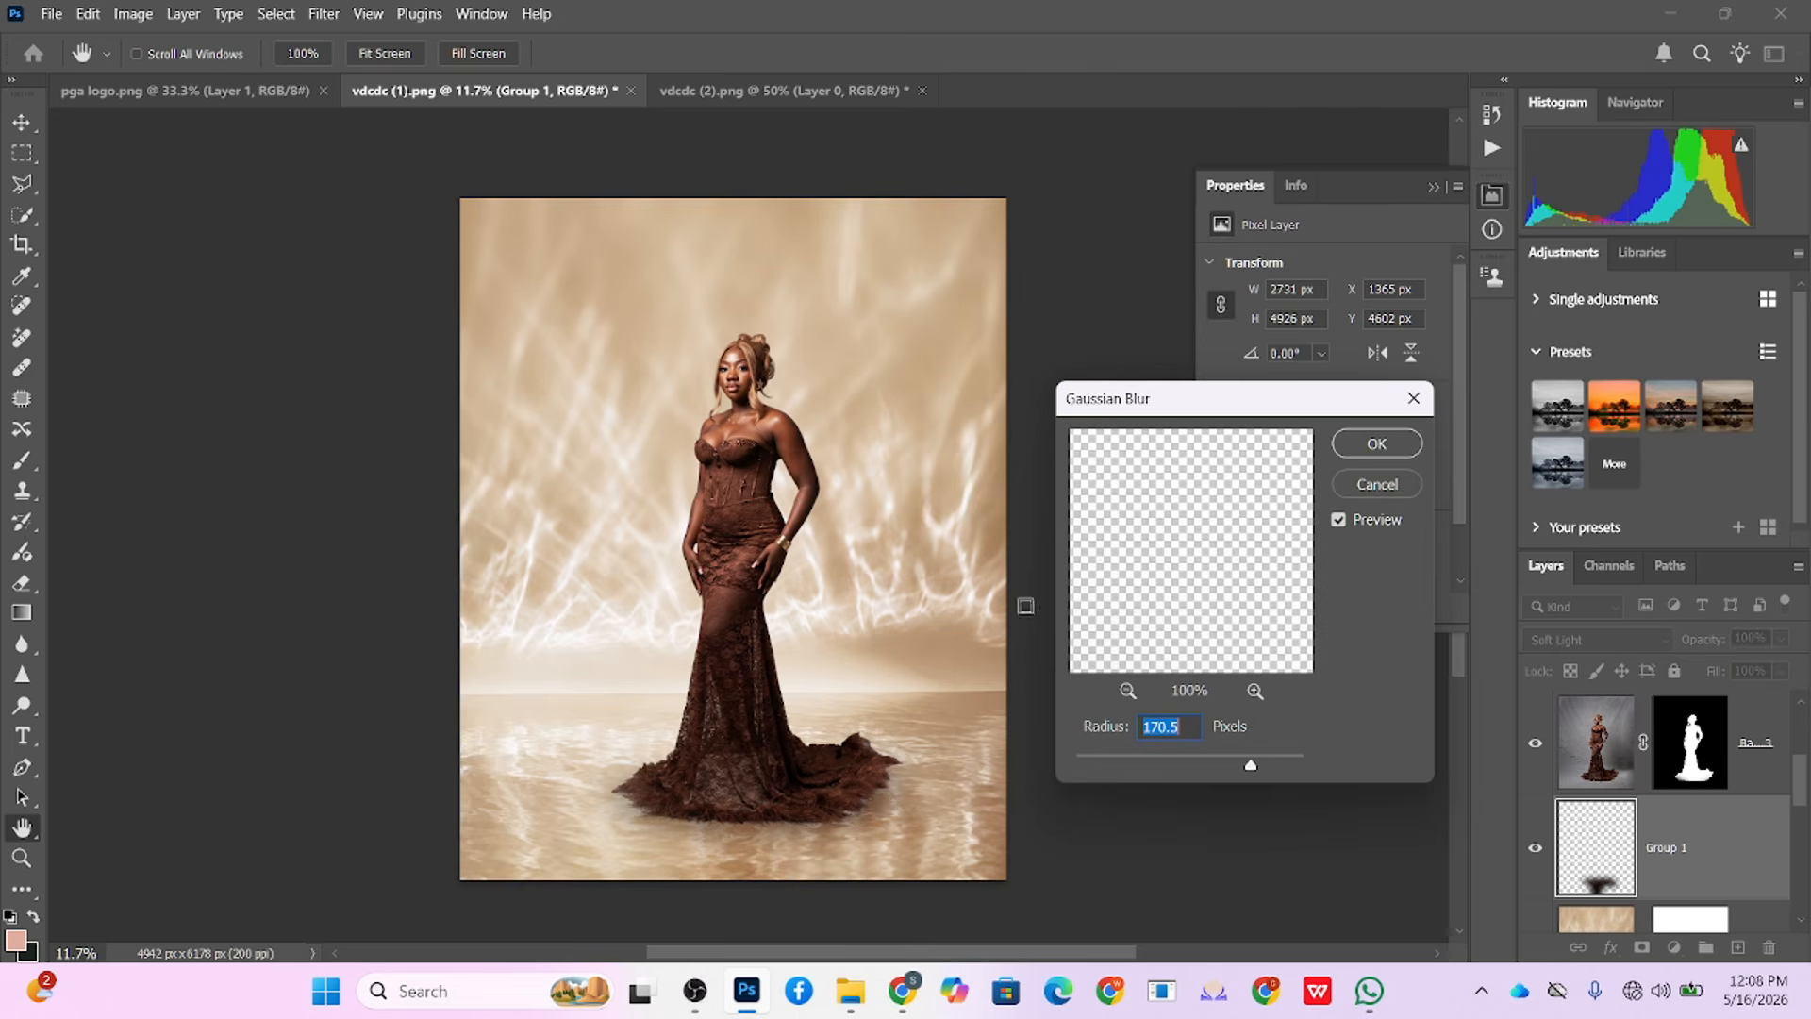
click(1139, 758)
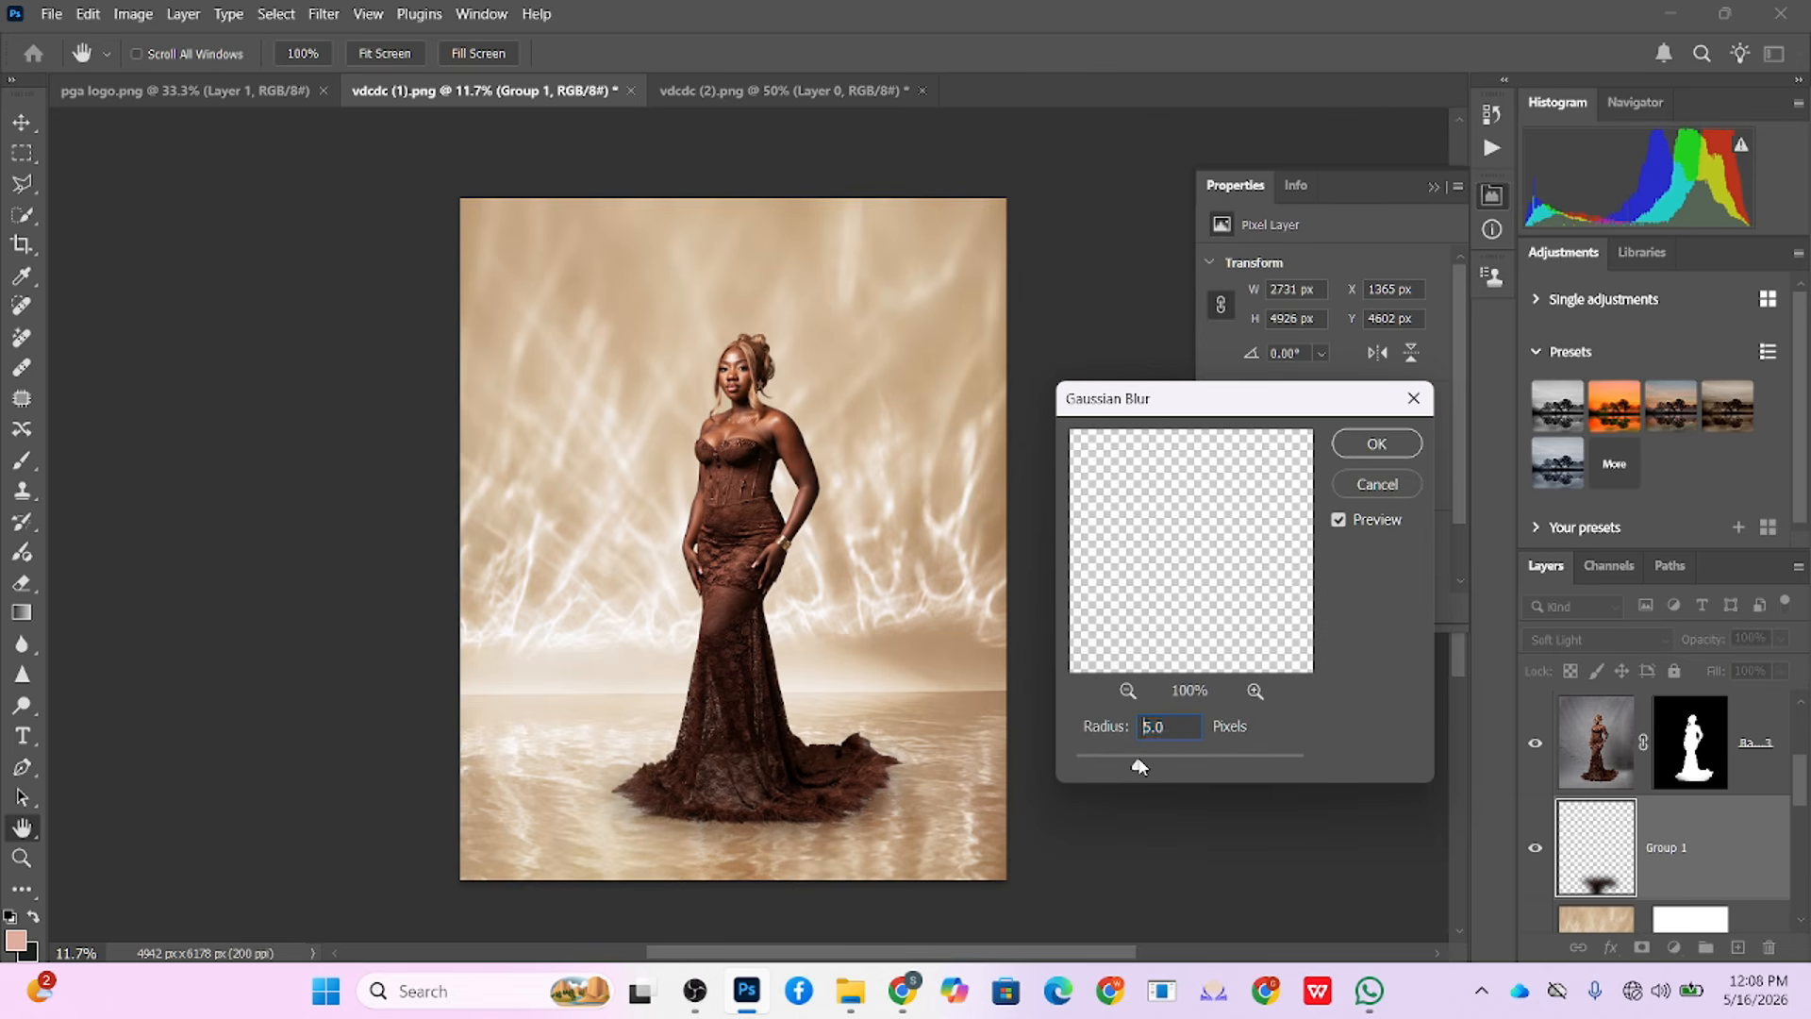
click(1403, 484)
Step: Undo the merged layer's blending changes, the merge, the grouping and the duplication of the reflection layer
key(ctrl+z)
key(ctrl+z)
key(ctrl+z)
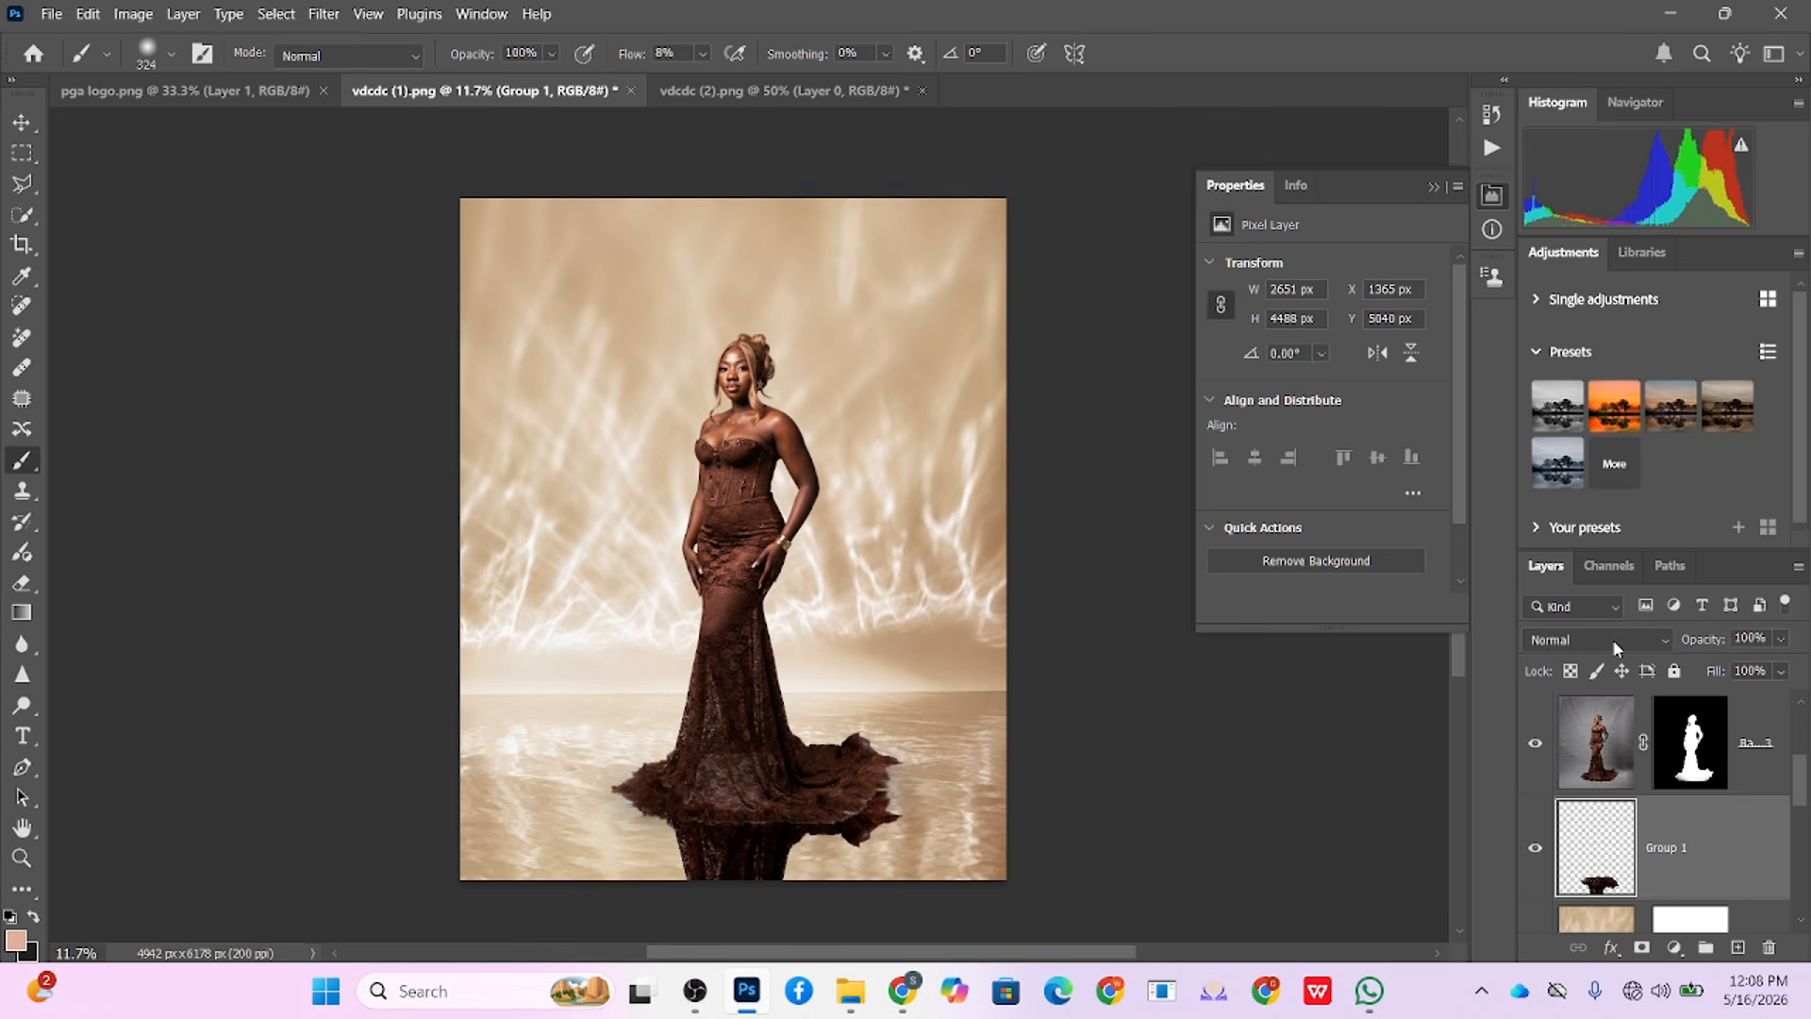
key(ctrl+z)
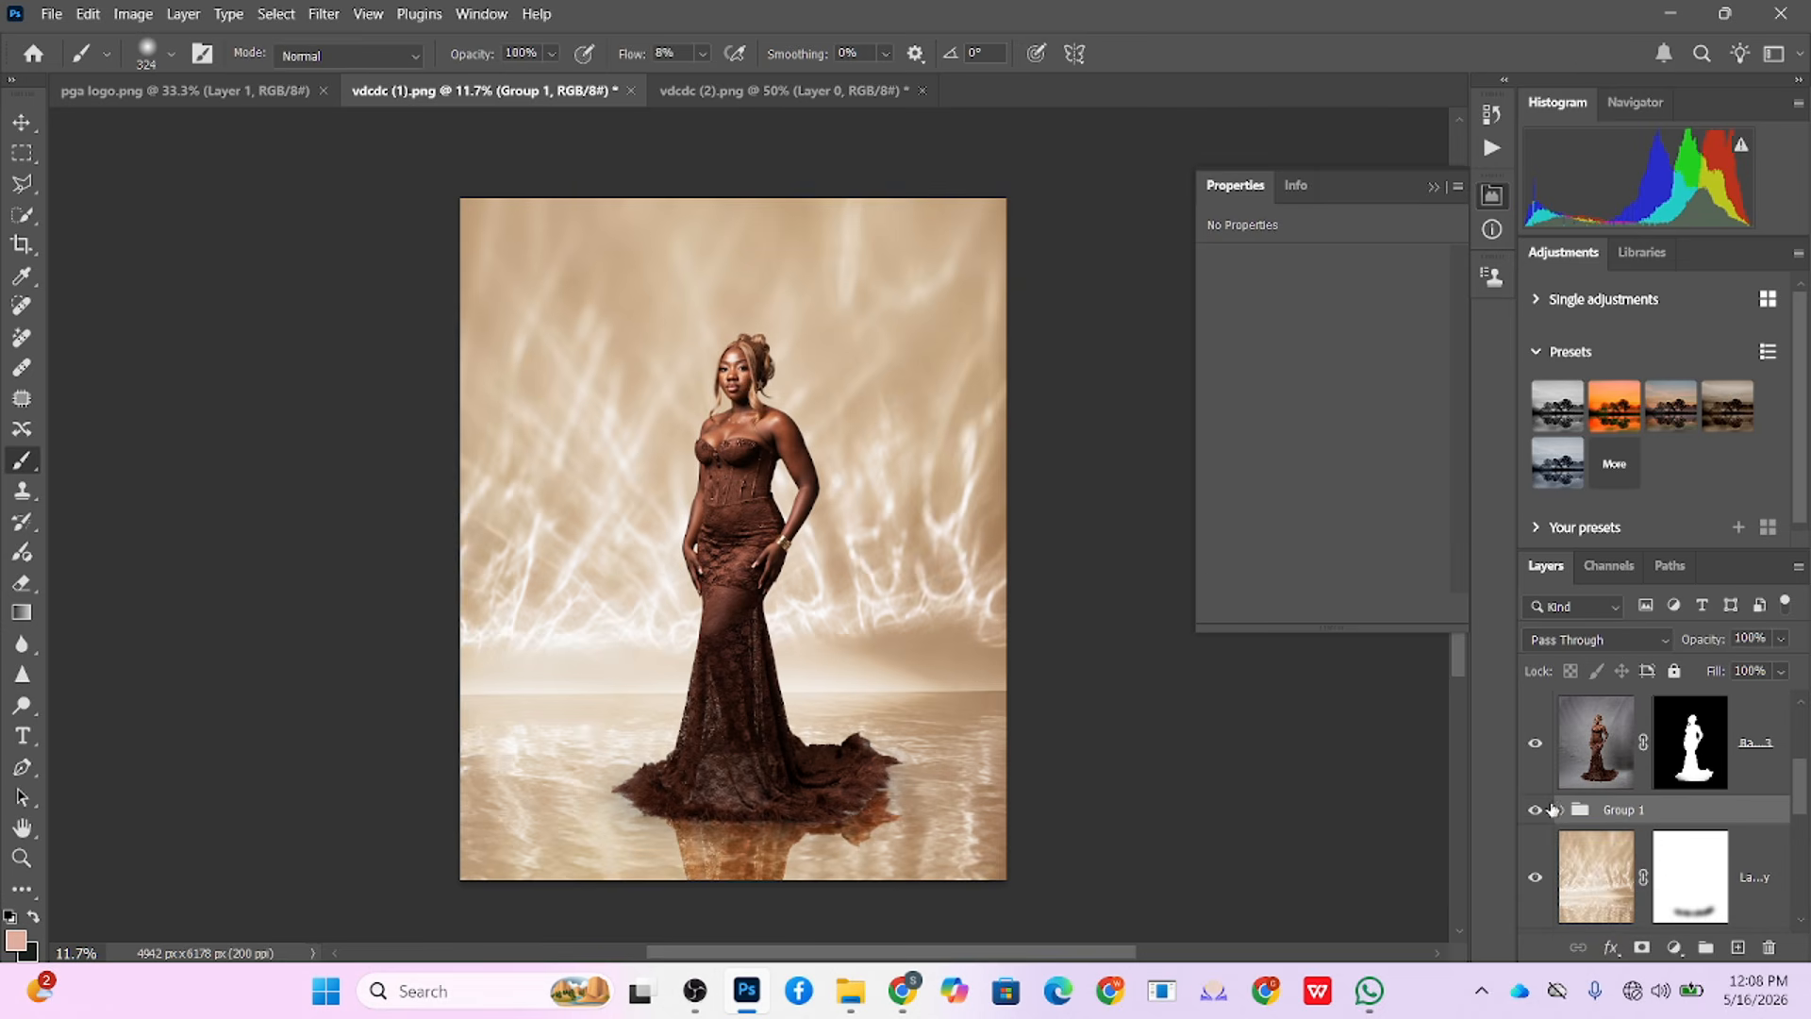
key(ctrl+z)
scroll(1708, 856, down, 1)
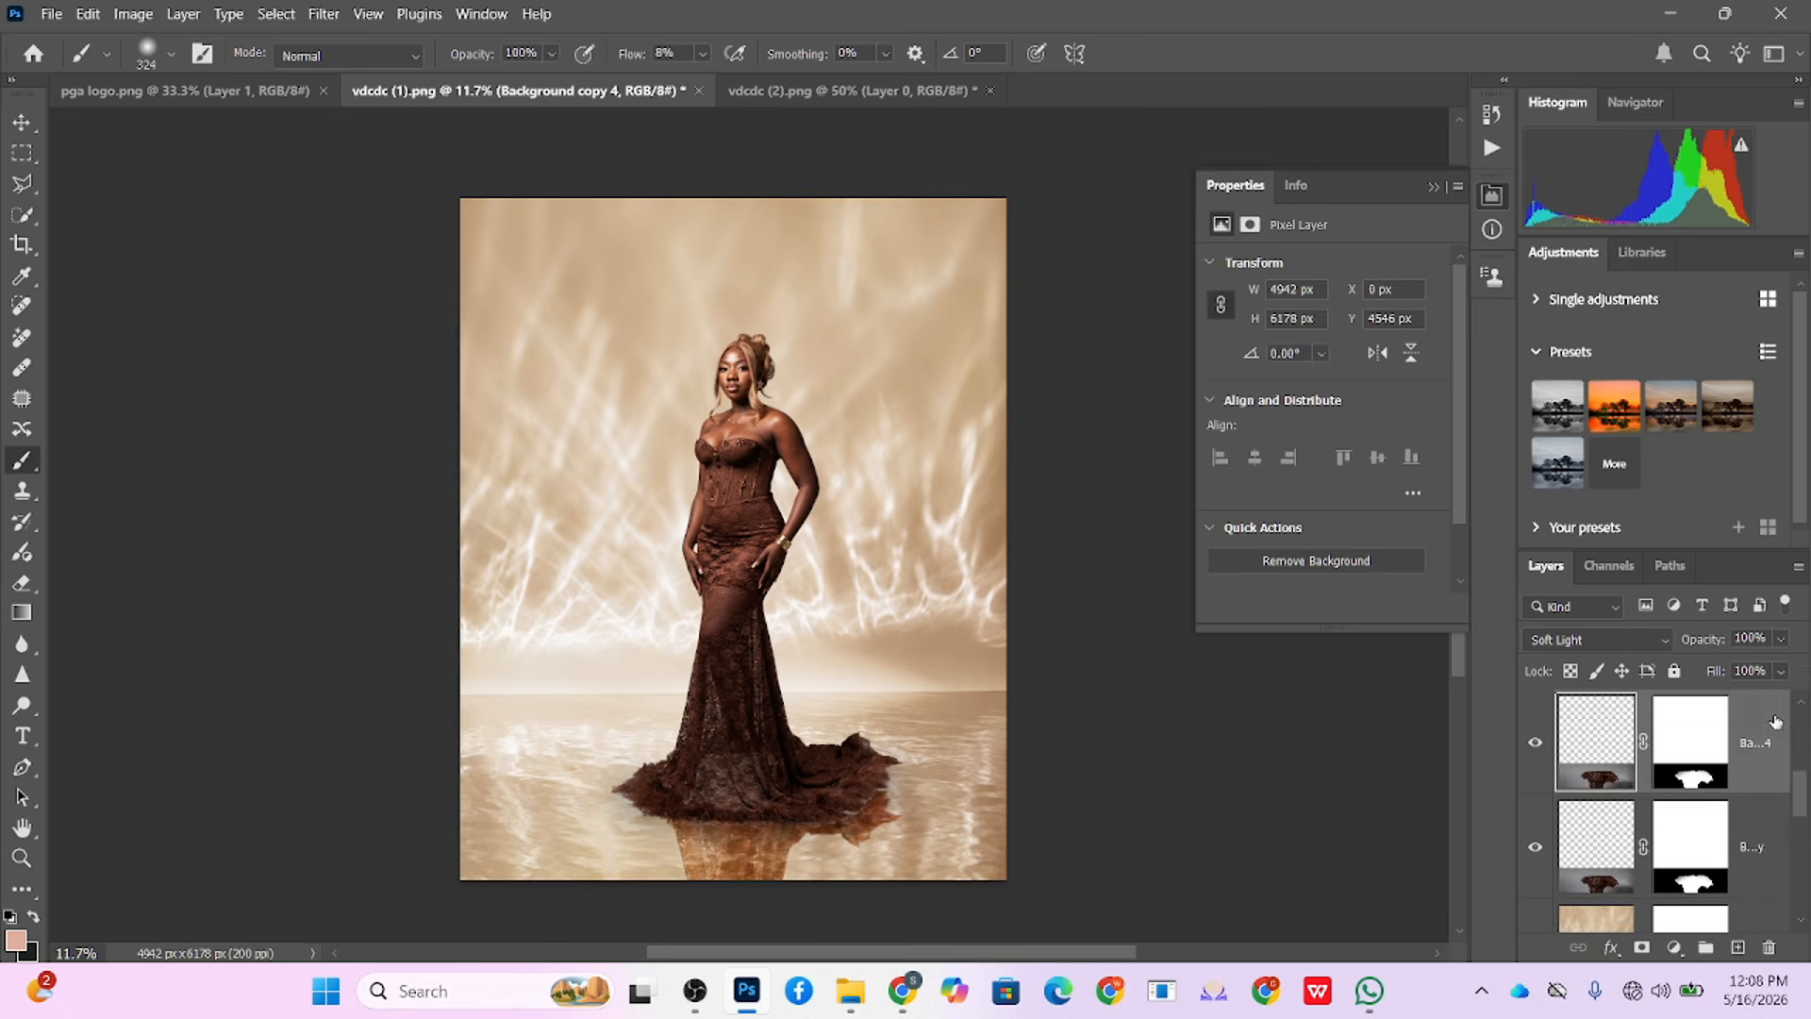
key(ctrl+z)
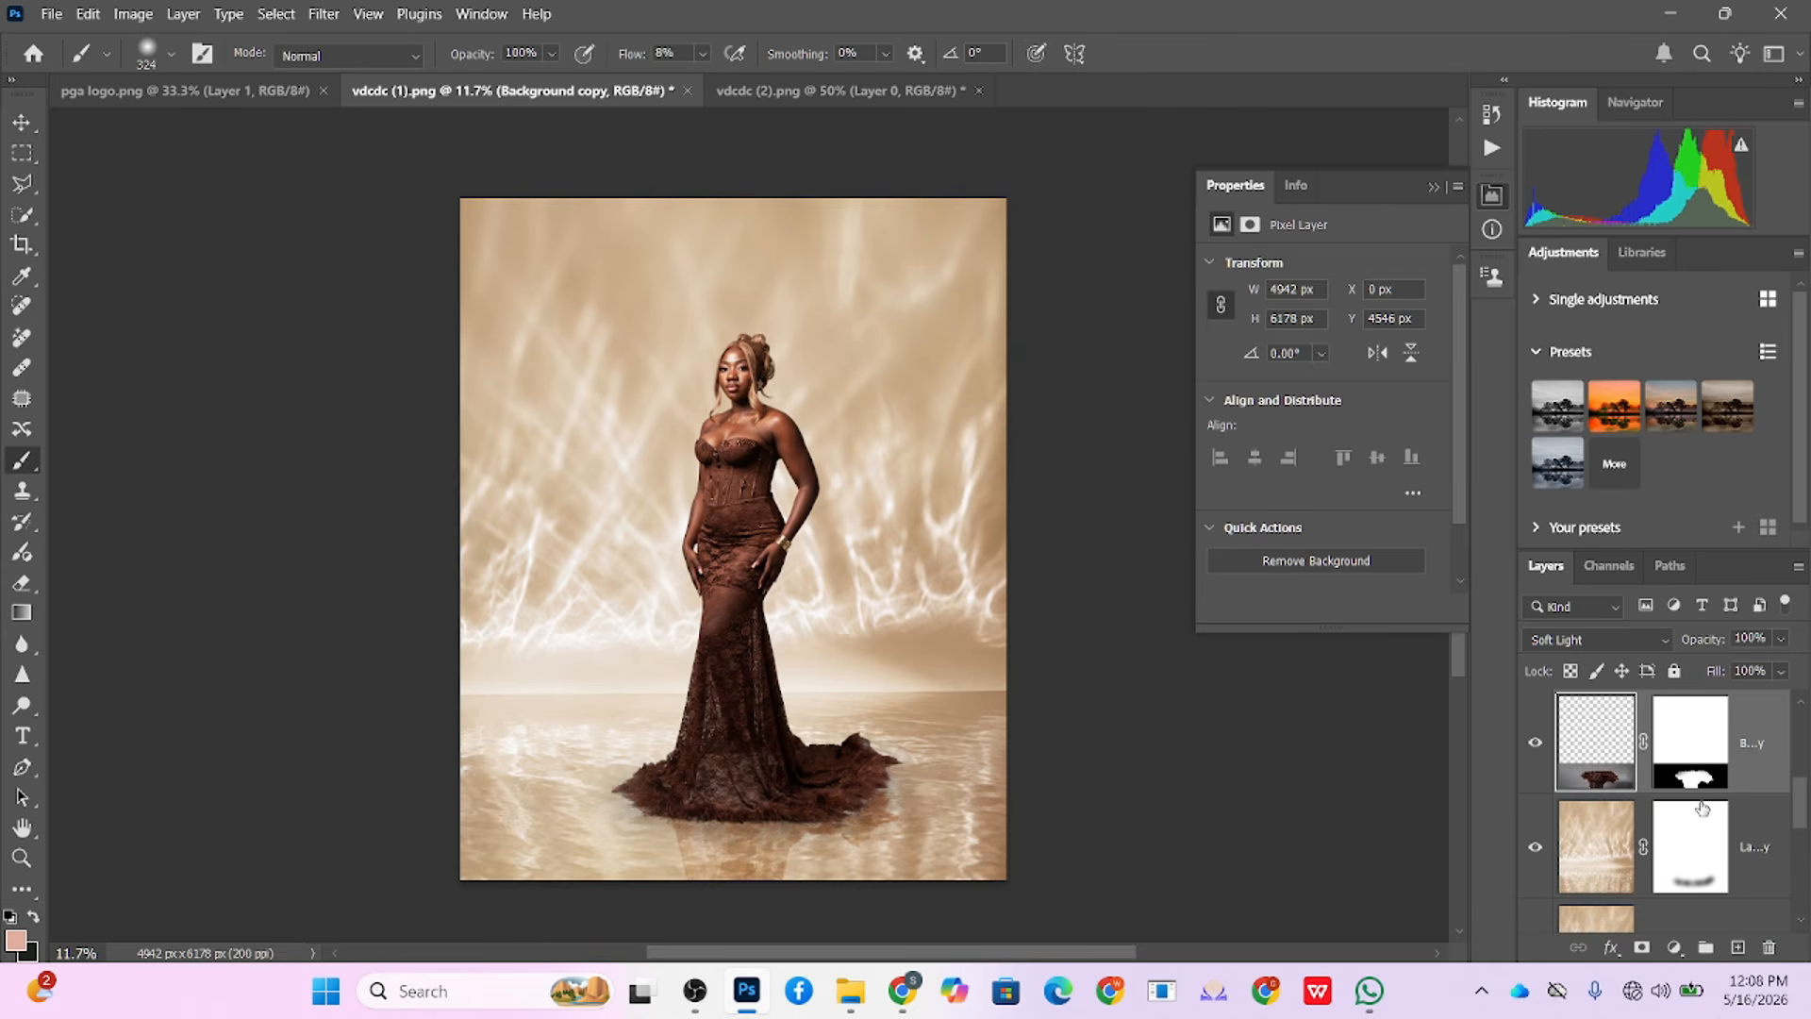
Step: Set the reflection layer to Normal and its gray Blend If to Current Layer 0/12 and 105/255, Underlying Layer 1/147 and 192/255
click(1537, 634)
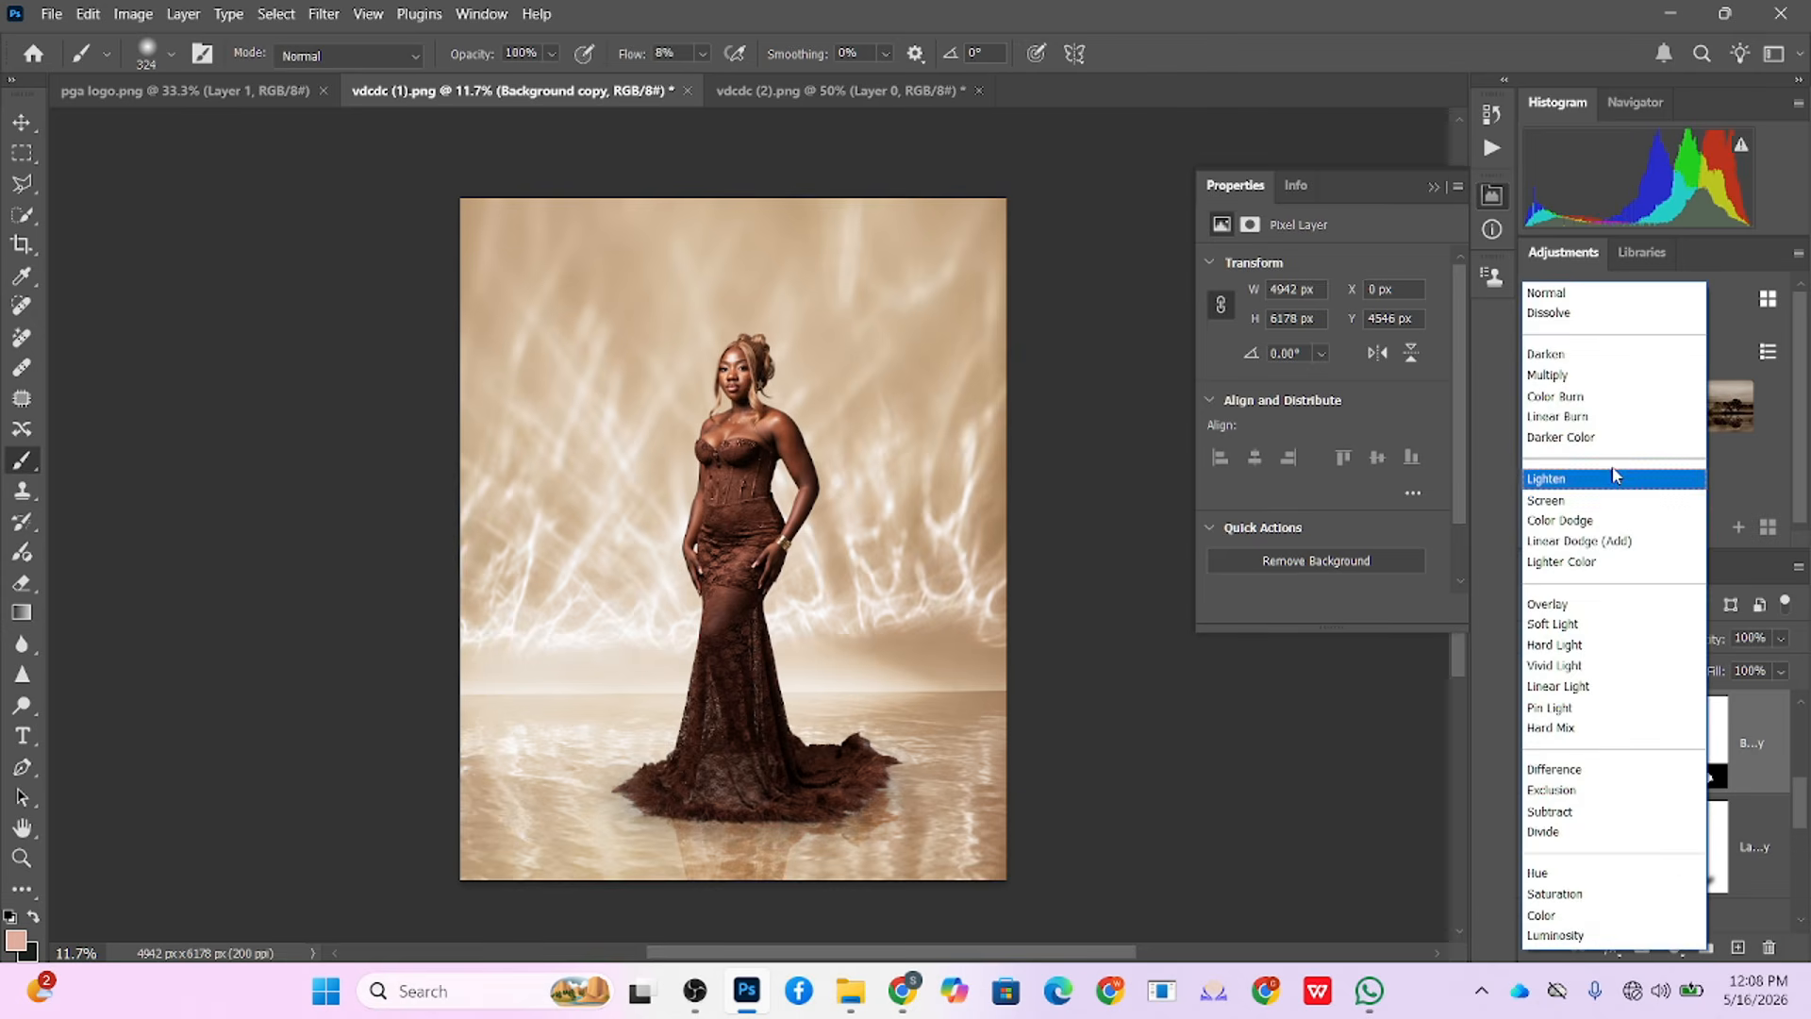
click(1567, 292)
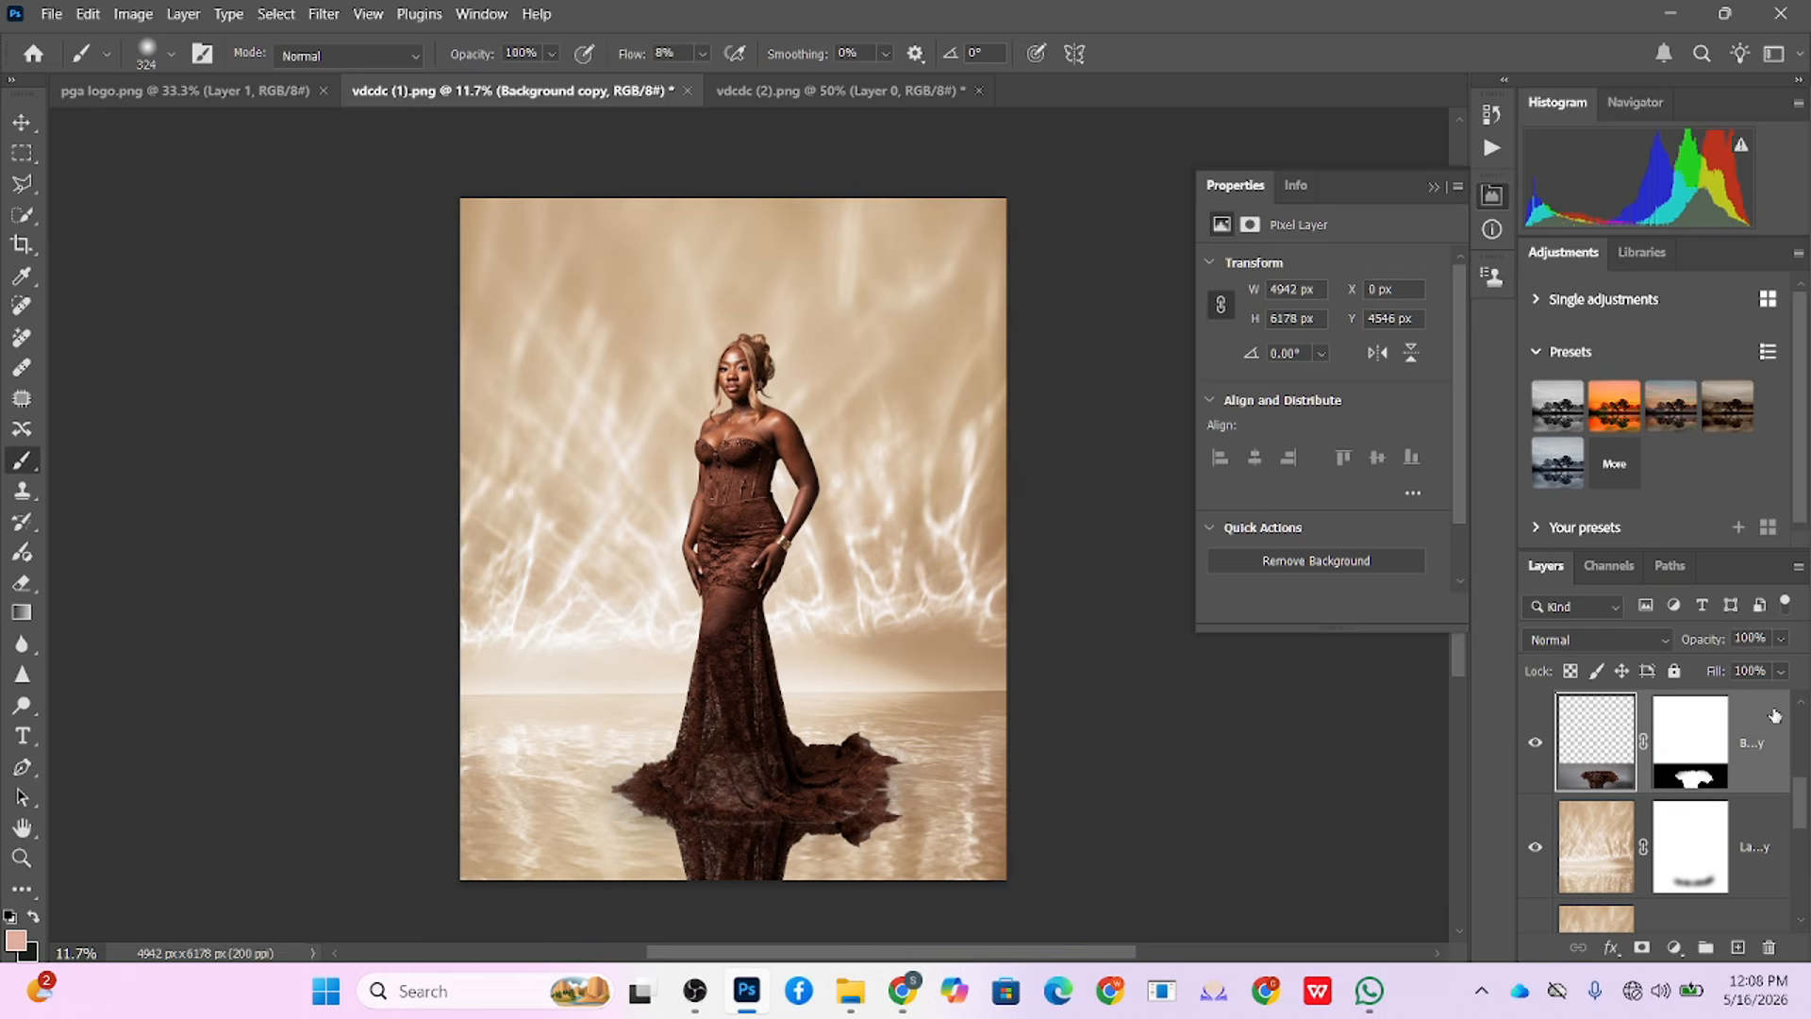
double_click(1725, 720)
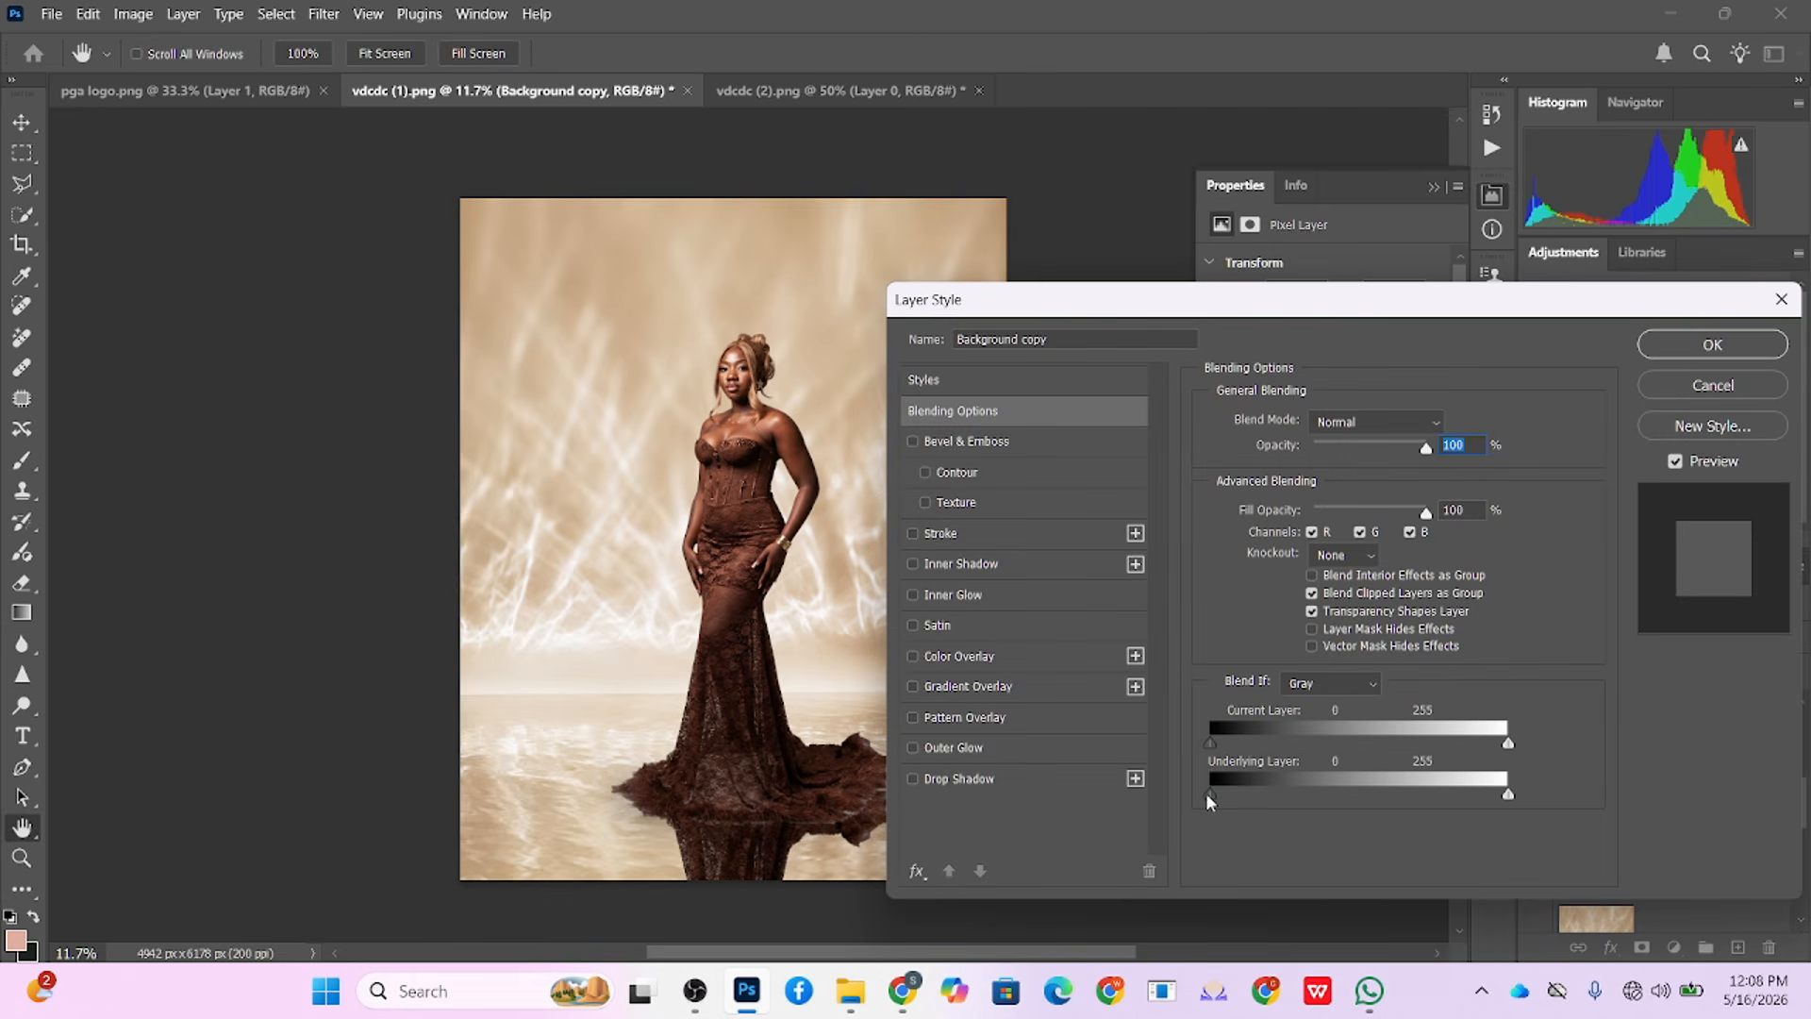
drag(1208, 795, 1254, 754)
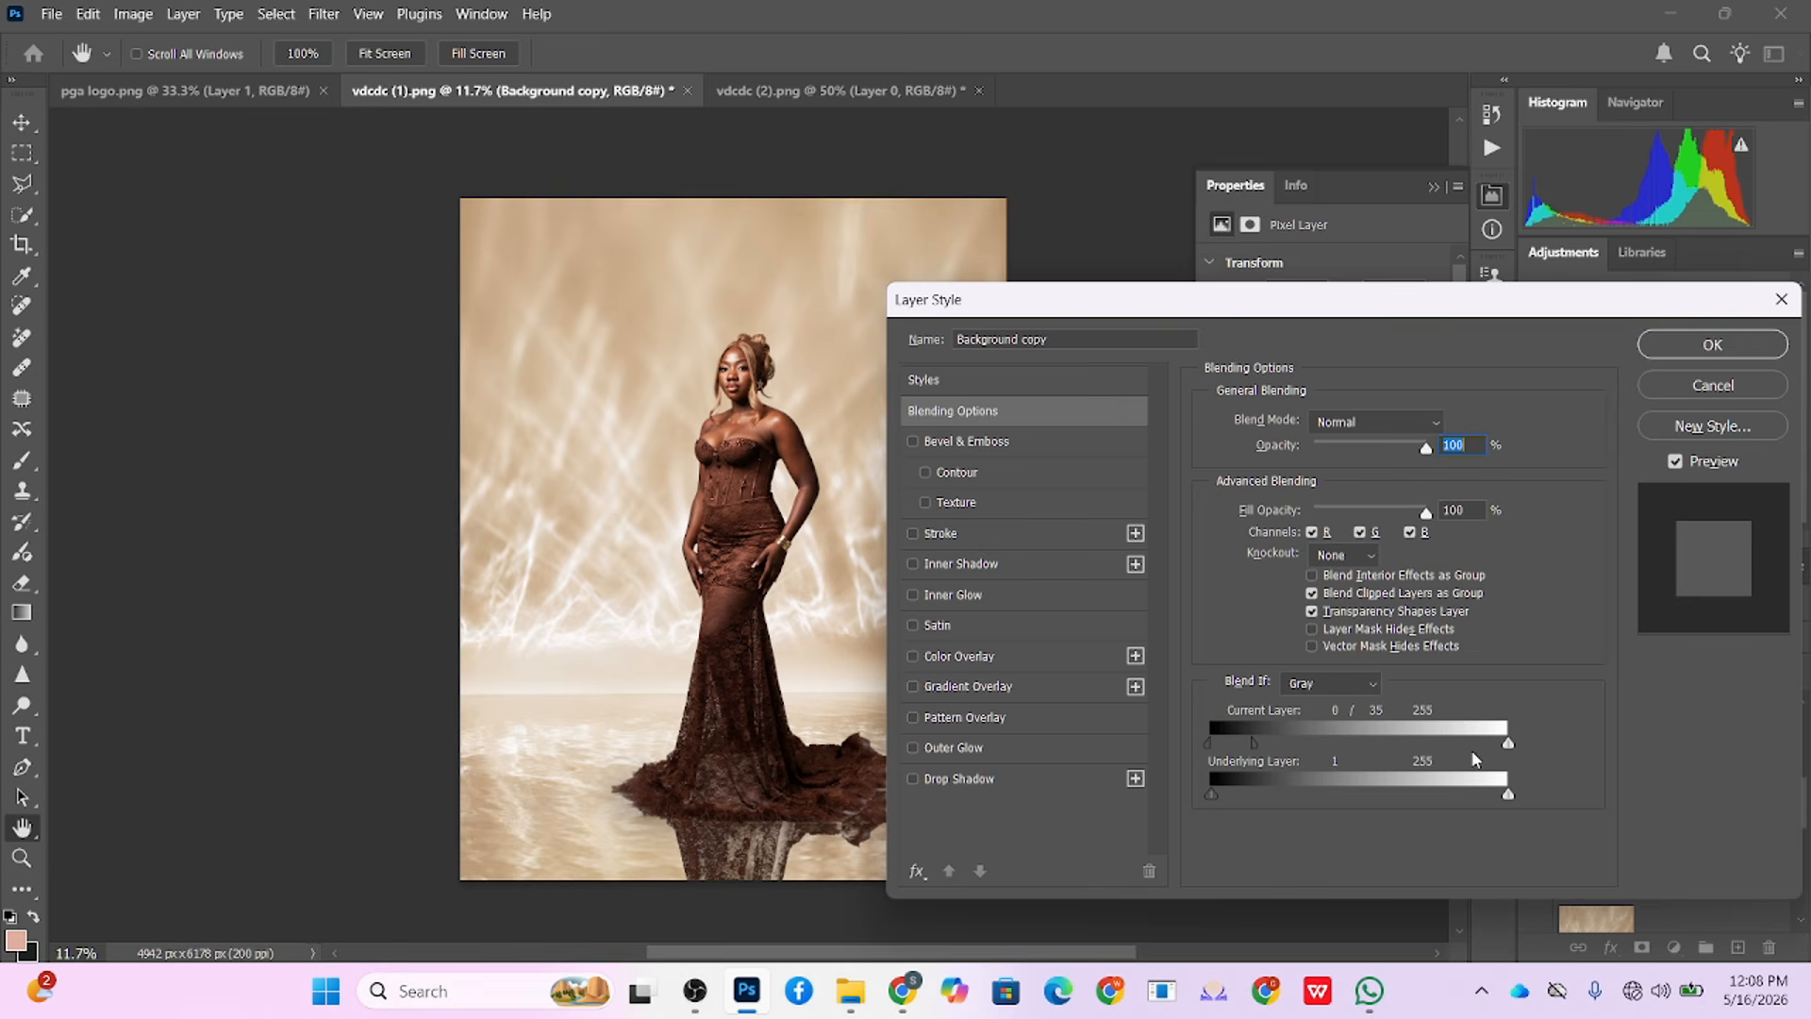
drag(1507, 745, 1406, 747)
drag(1257, 745, 1383, 802)
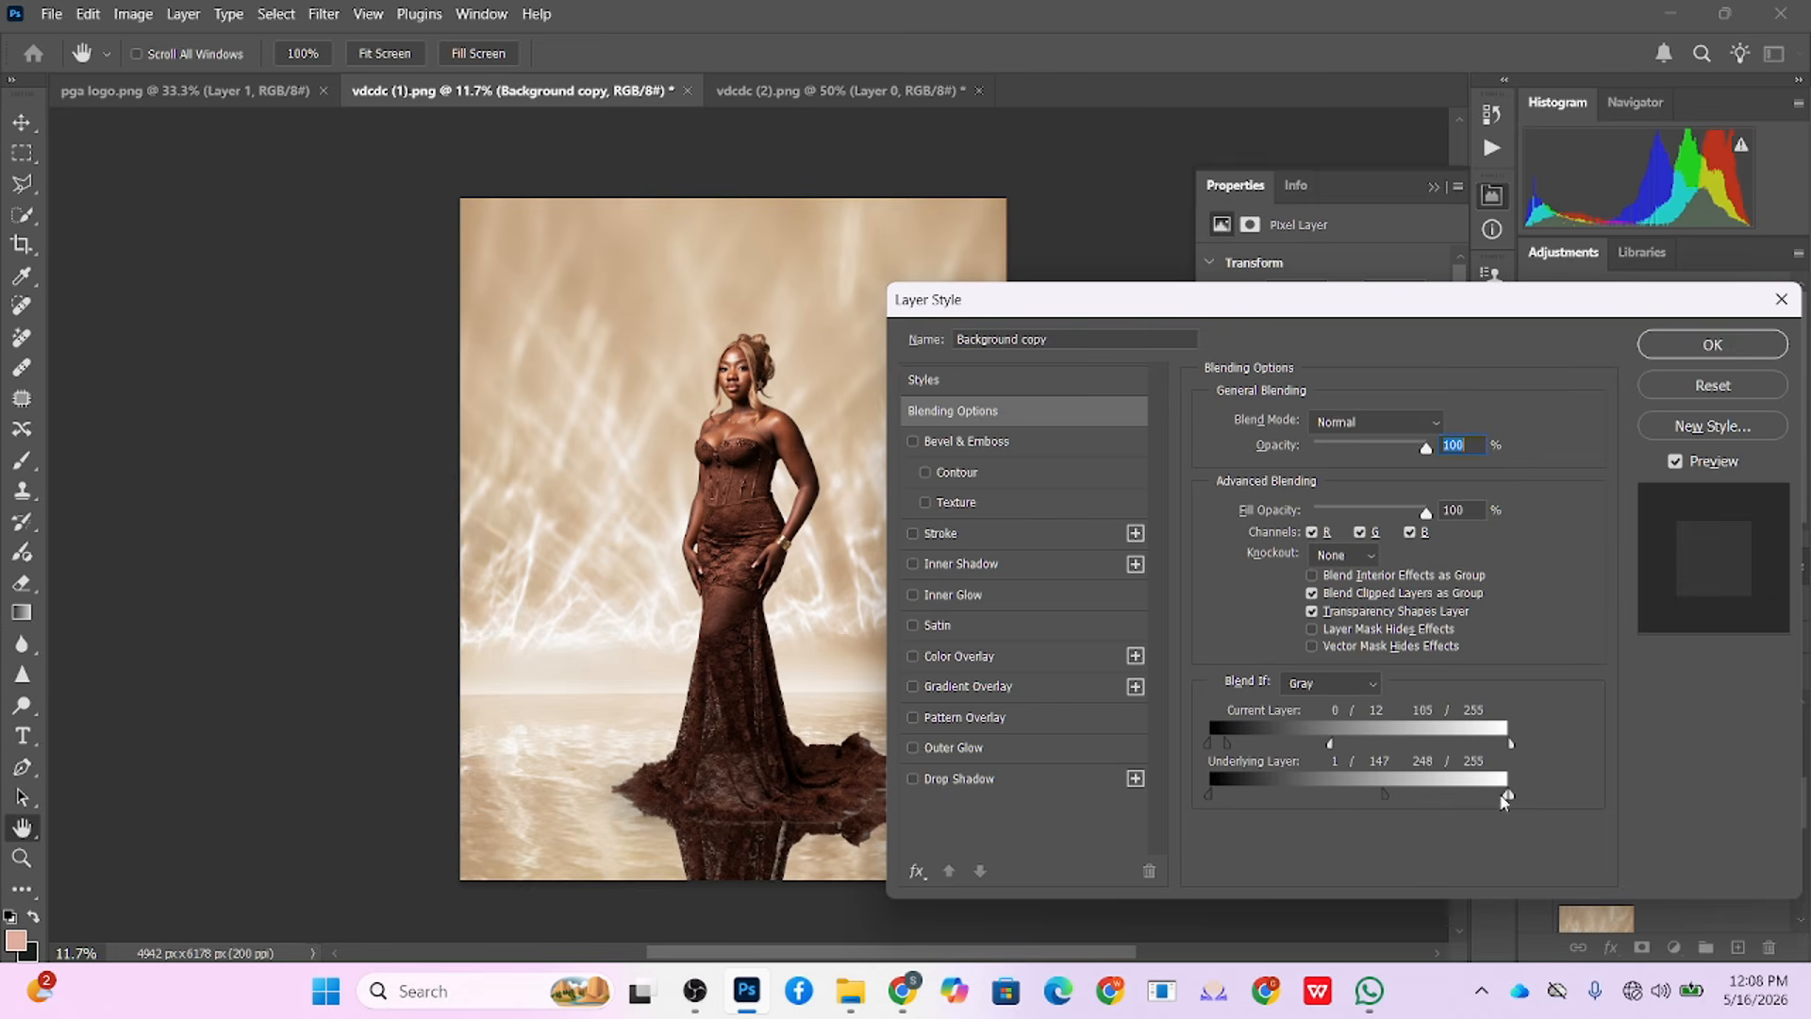
drag(1506, 800, 1433, 800)
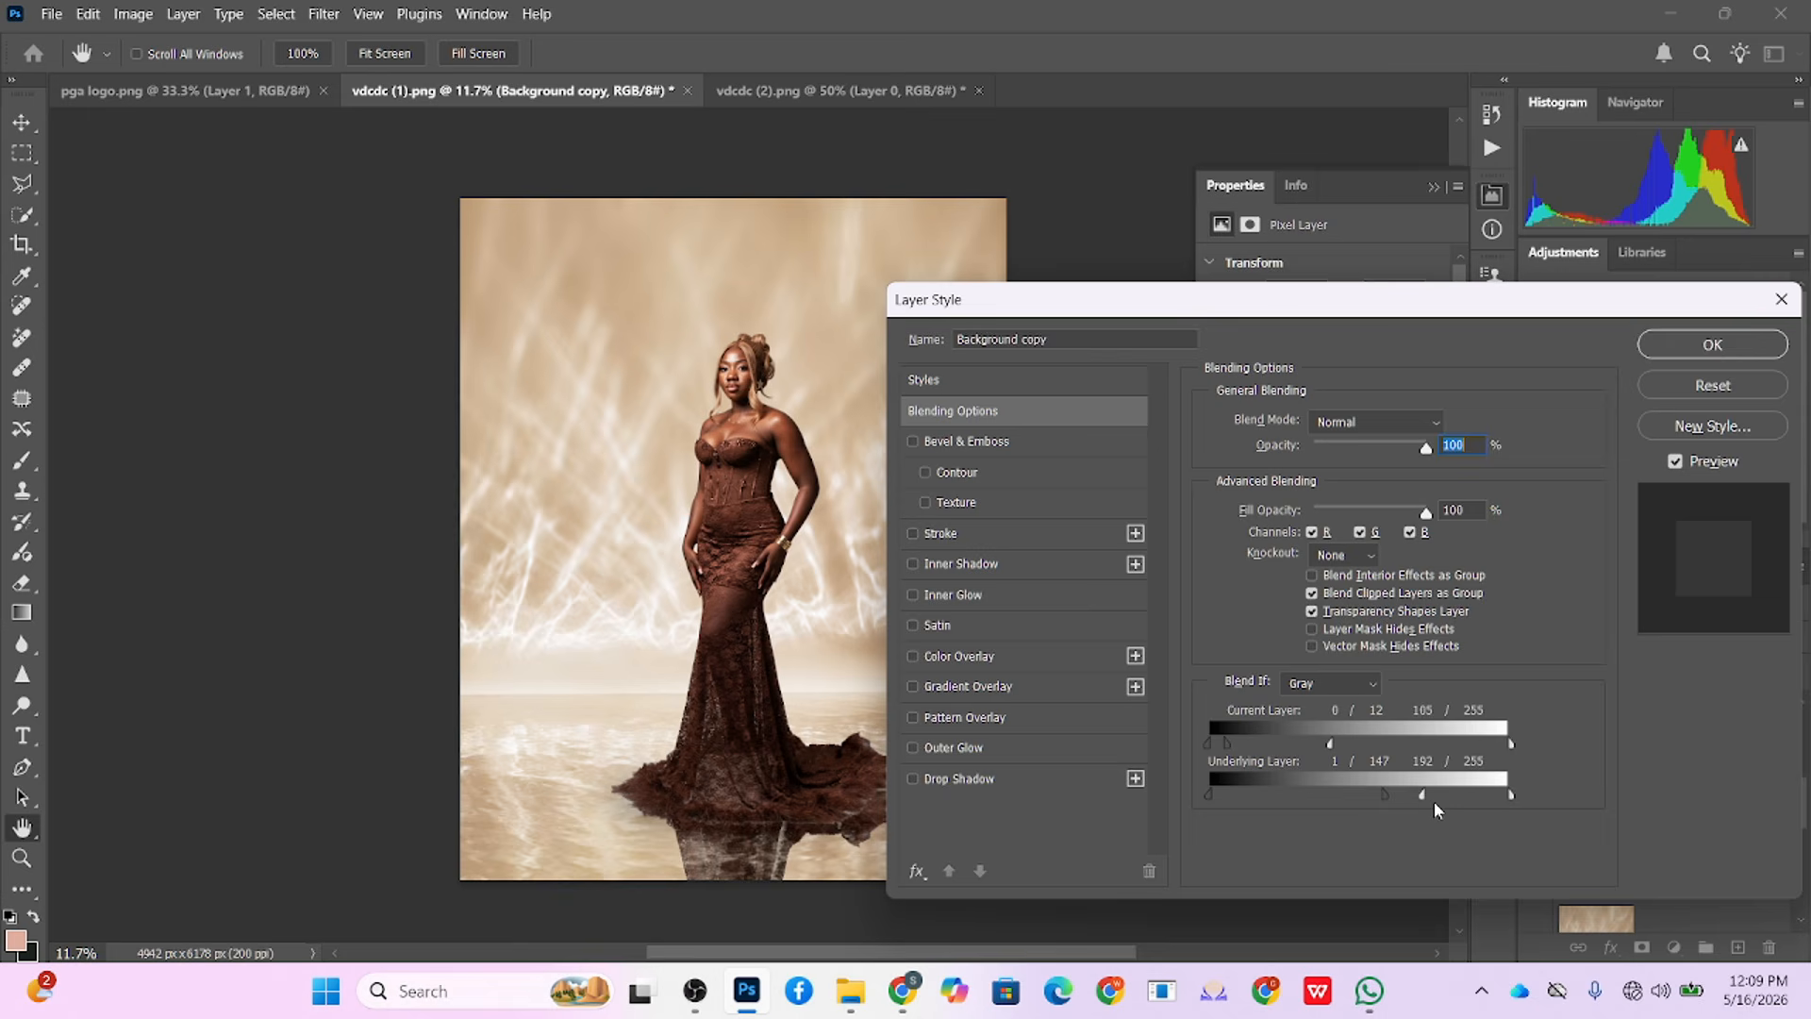
click(1688, 354)
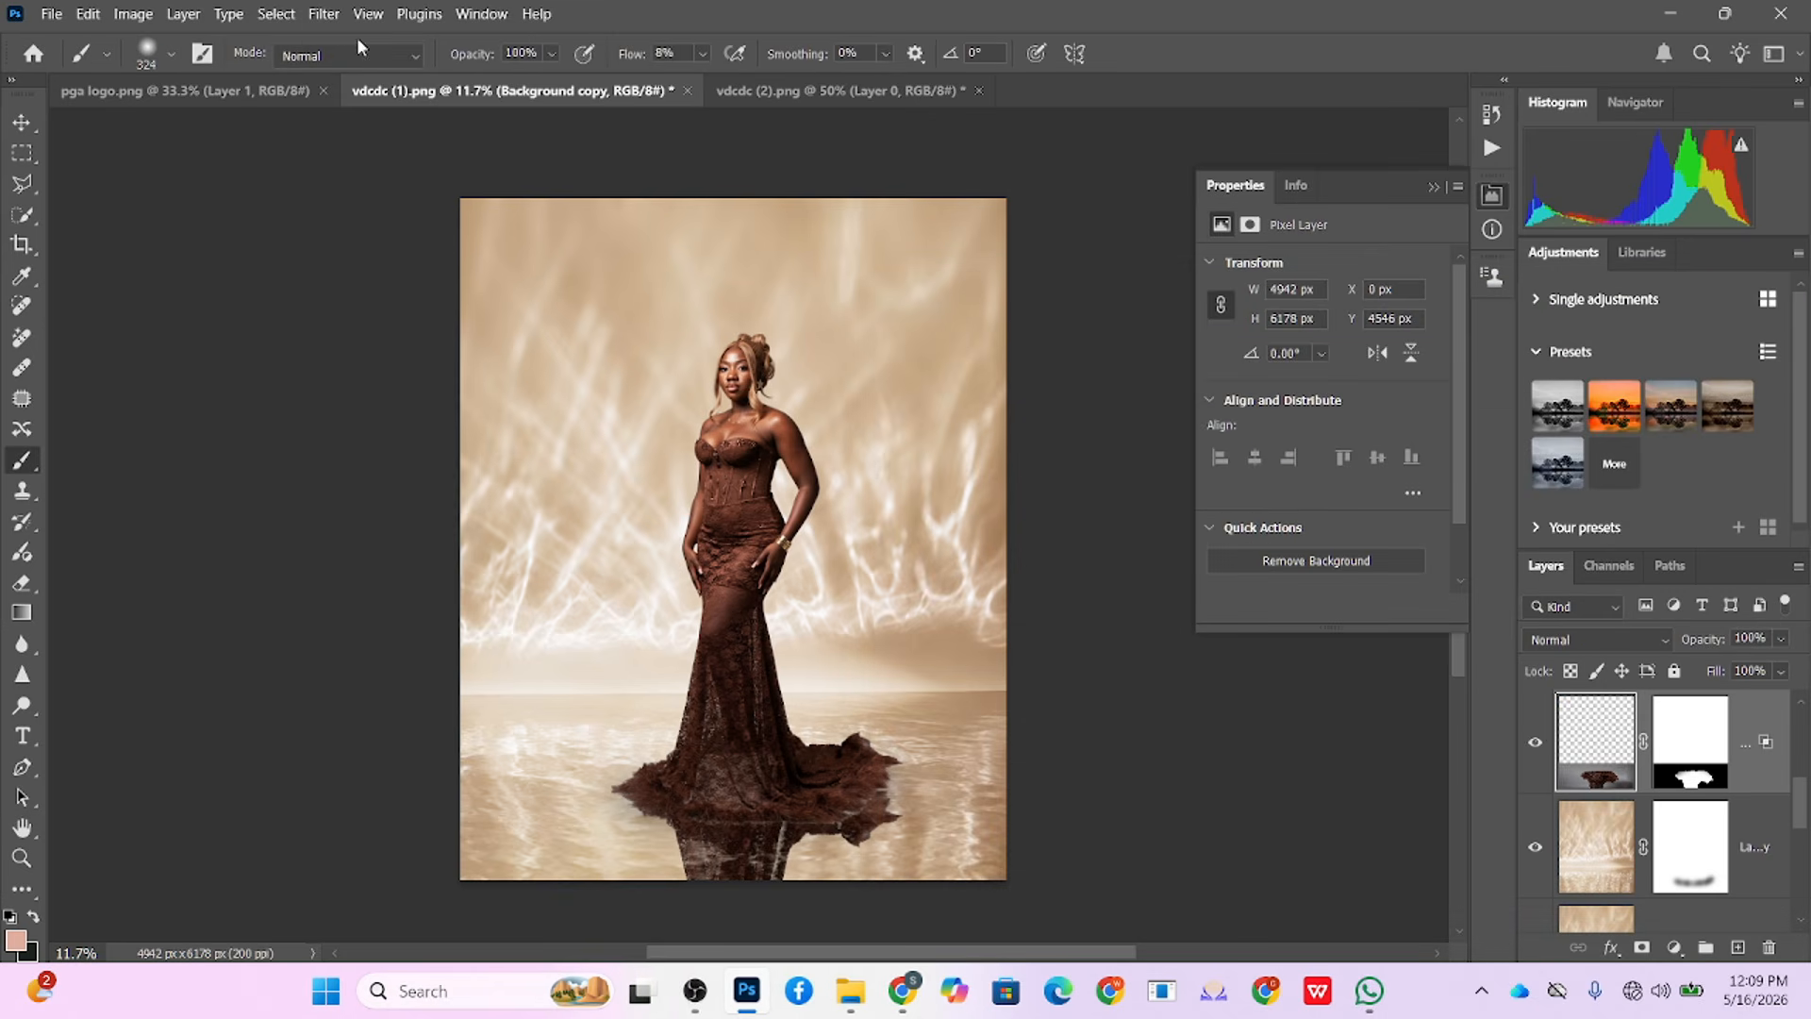
Step: Apply a Gaussian Blur slightly below 13.9 pixels to the reflection layer and set its opacity to 52%
click(324, 13)
mouse_move(362, 325)
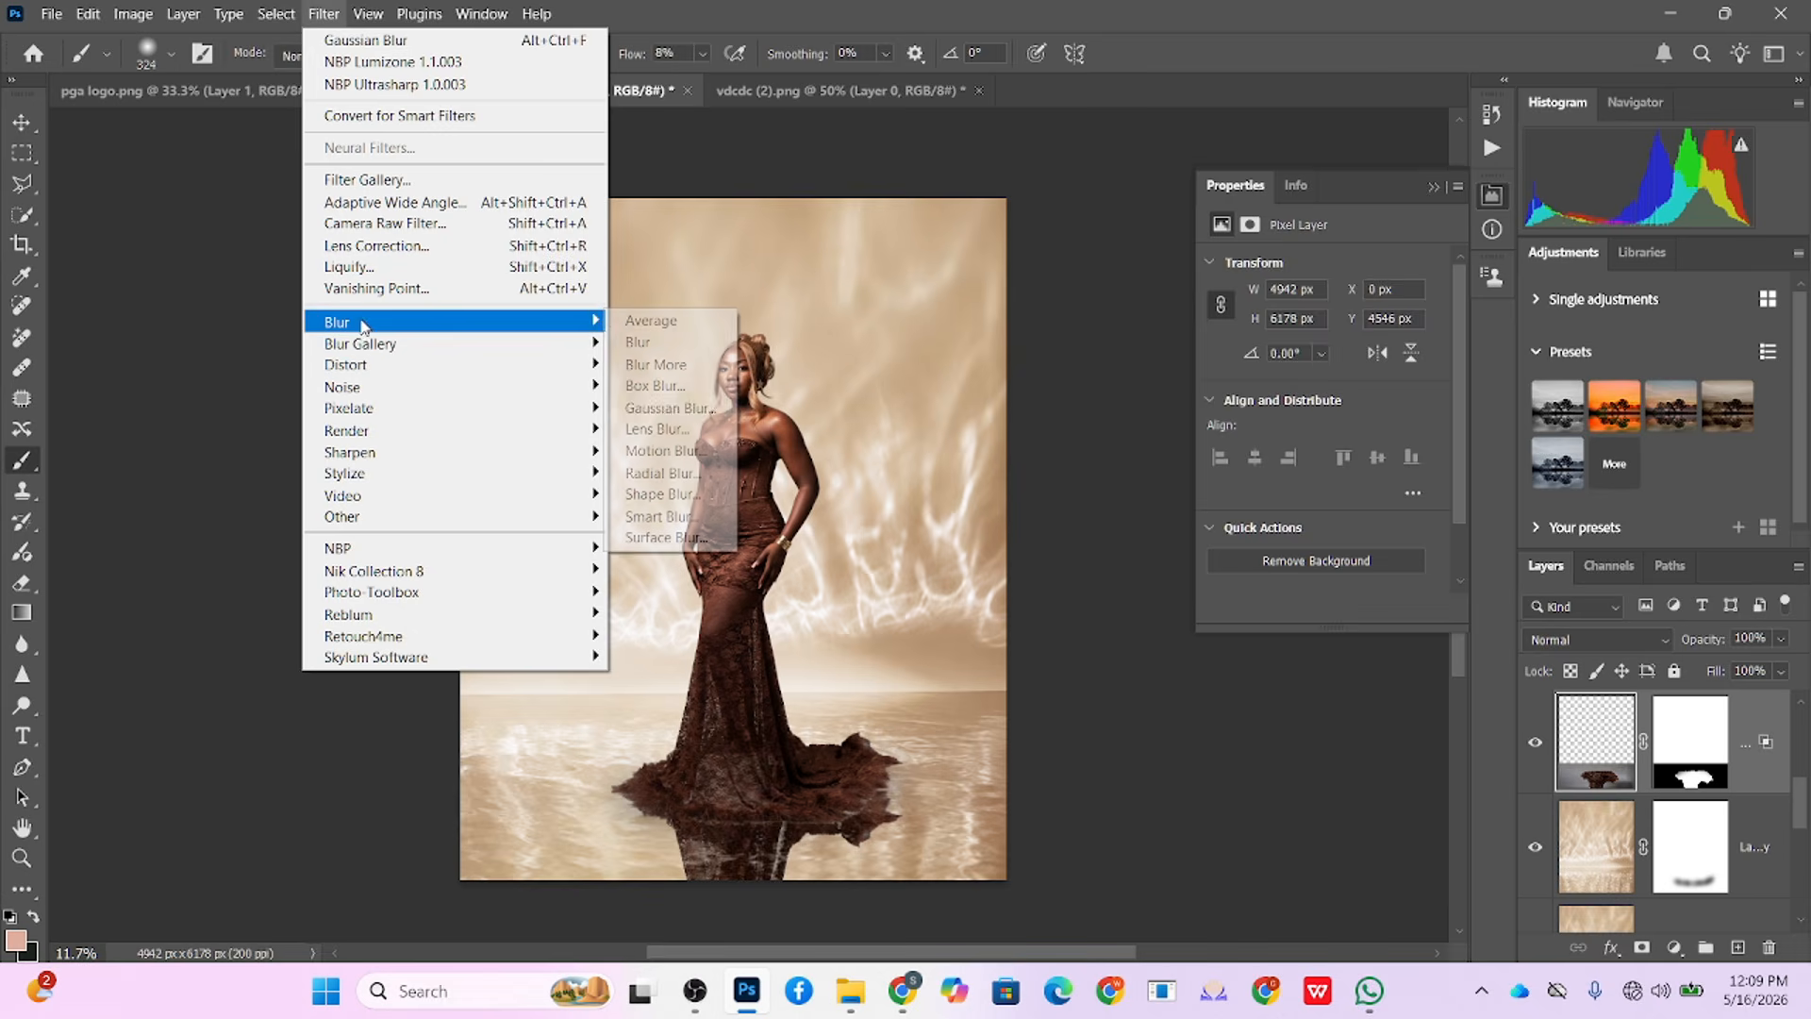
click(671, 407)
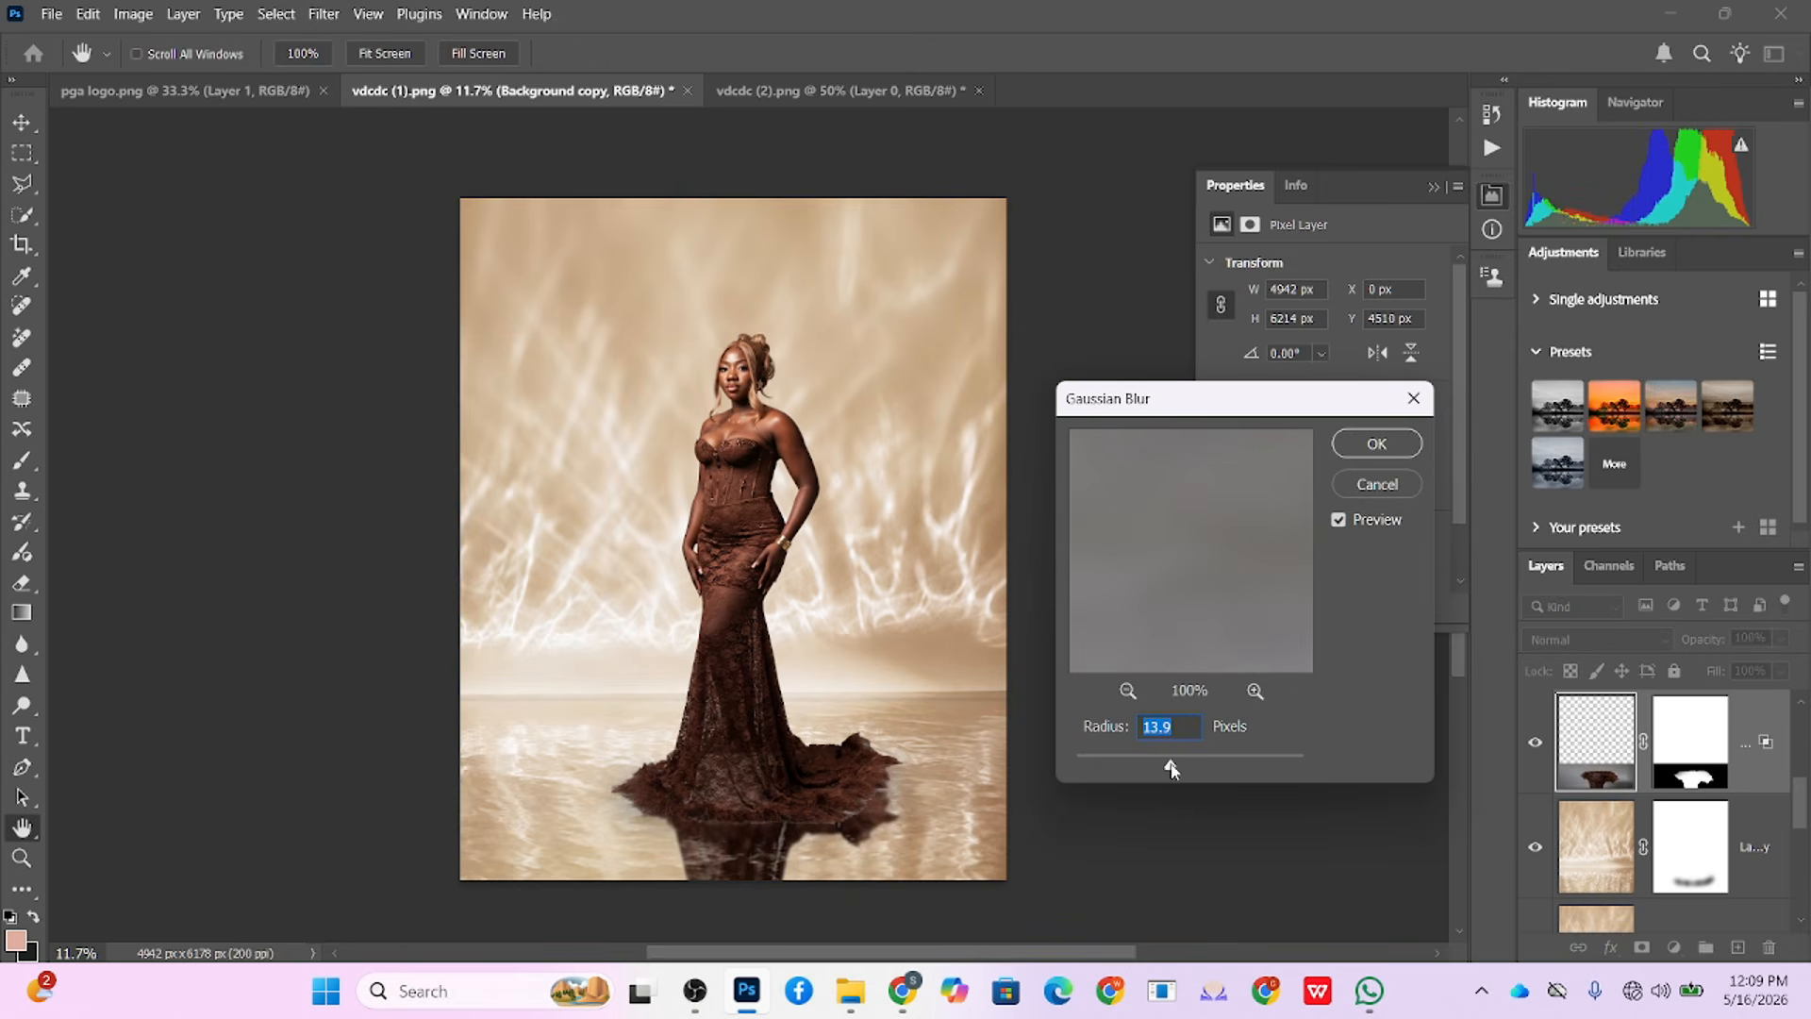
drag(1170, 769, 1168, 765)
click(1368, 468)
key(b)
click(1781, 639)
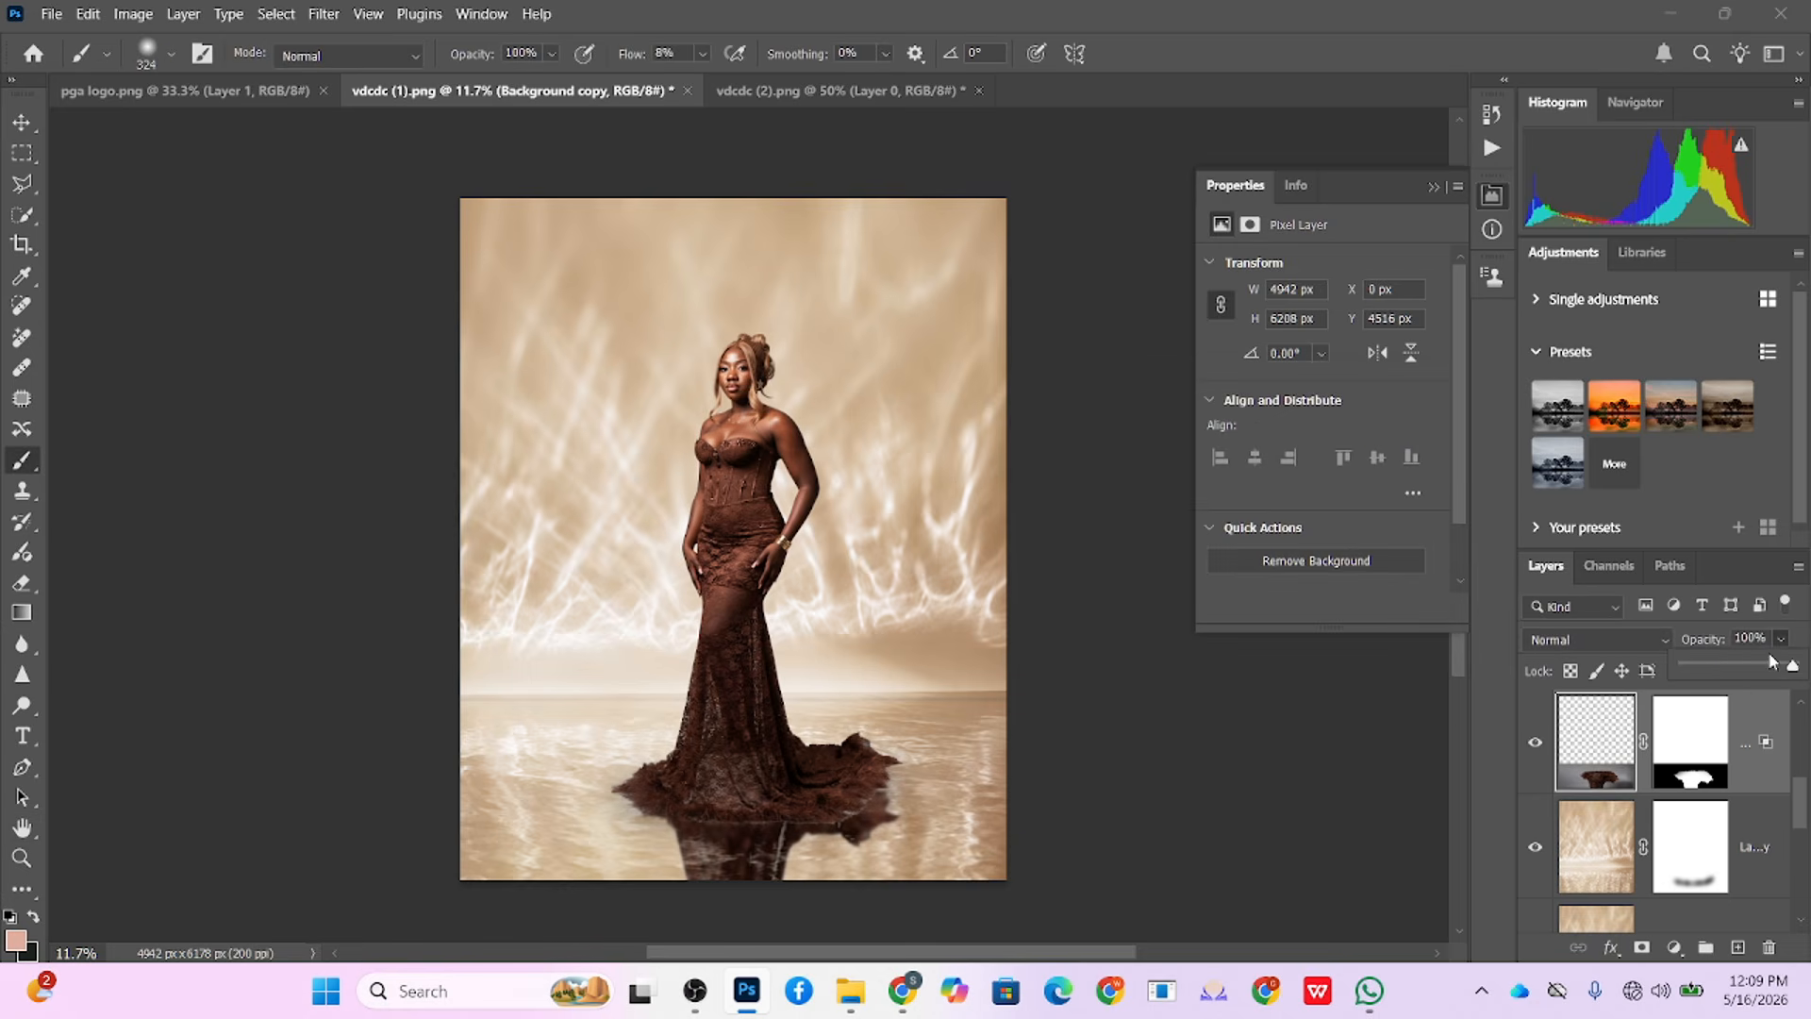
drag(1771, 661, 1750, 672)
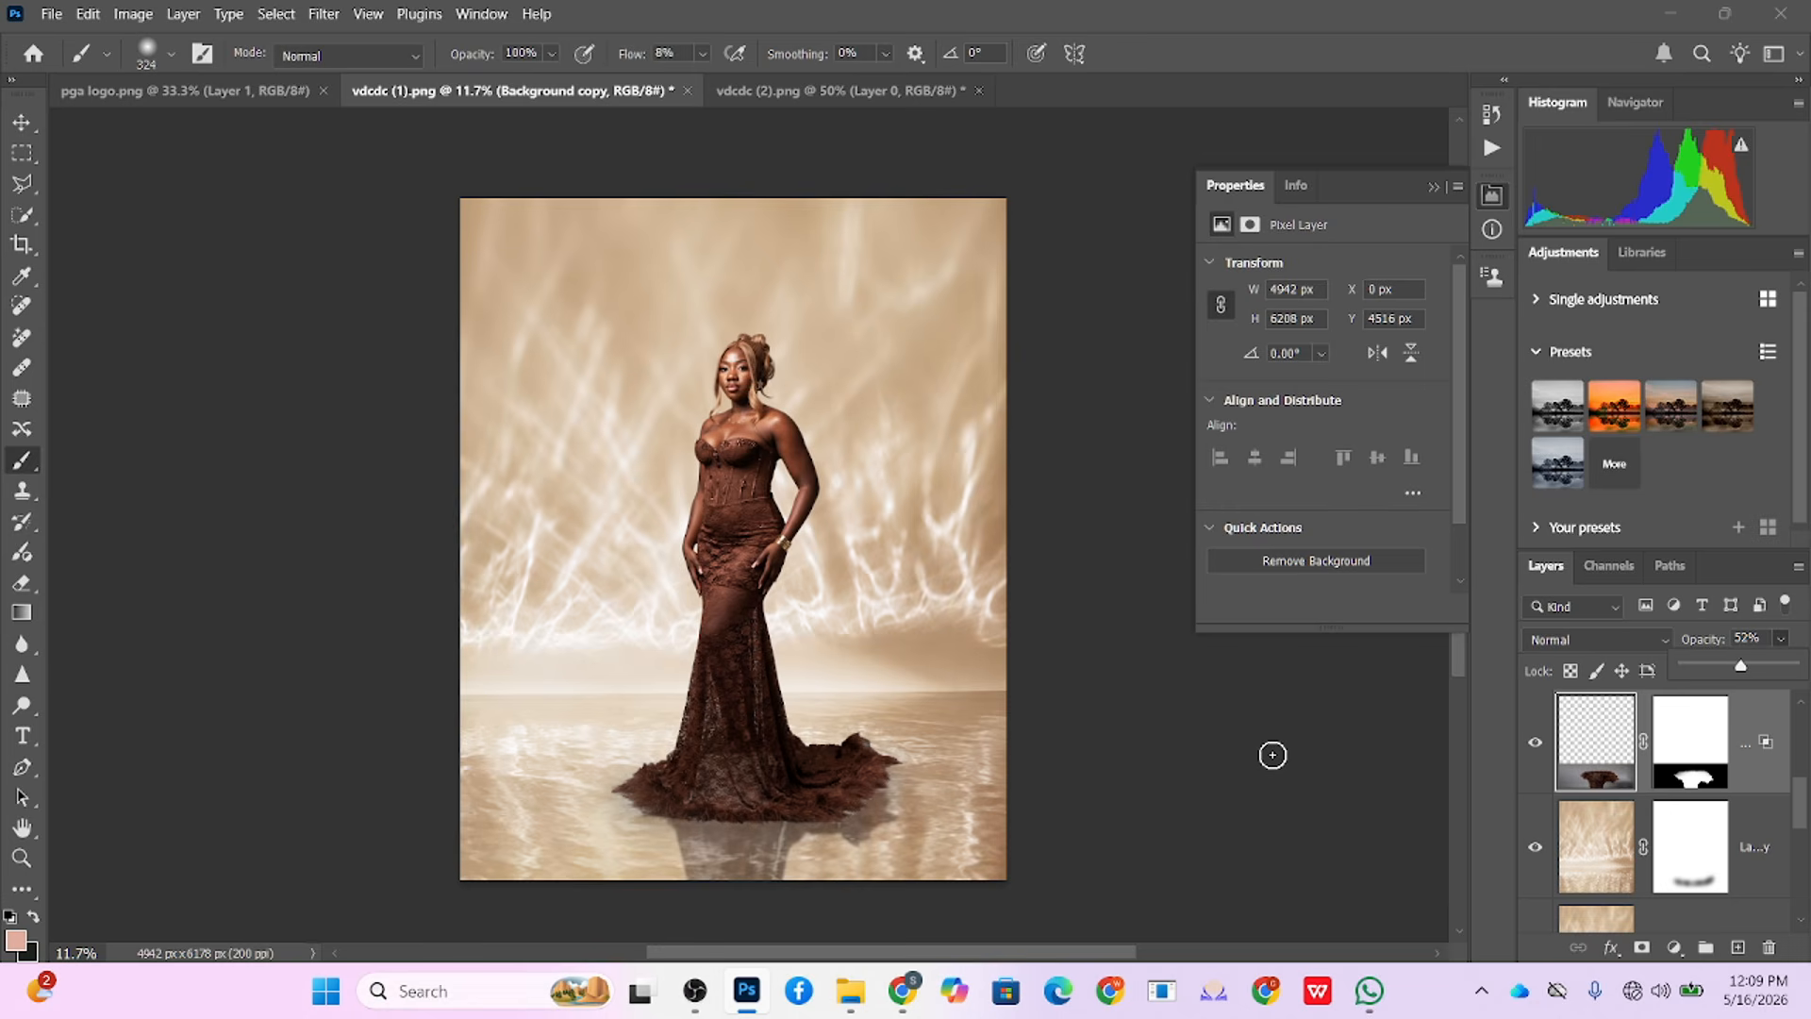
Step: Show the hidden black-and-white adjustment layer at the top of the stack and delete it
scroll(802, 330, up, 3)
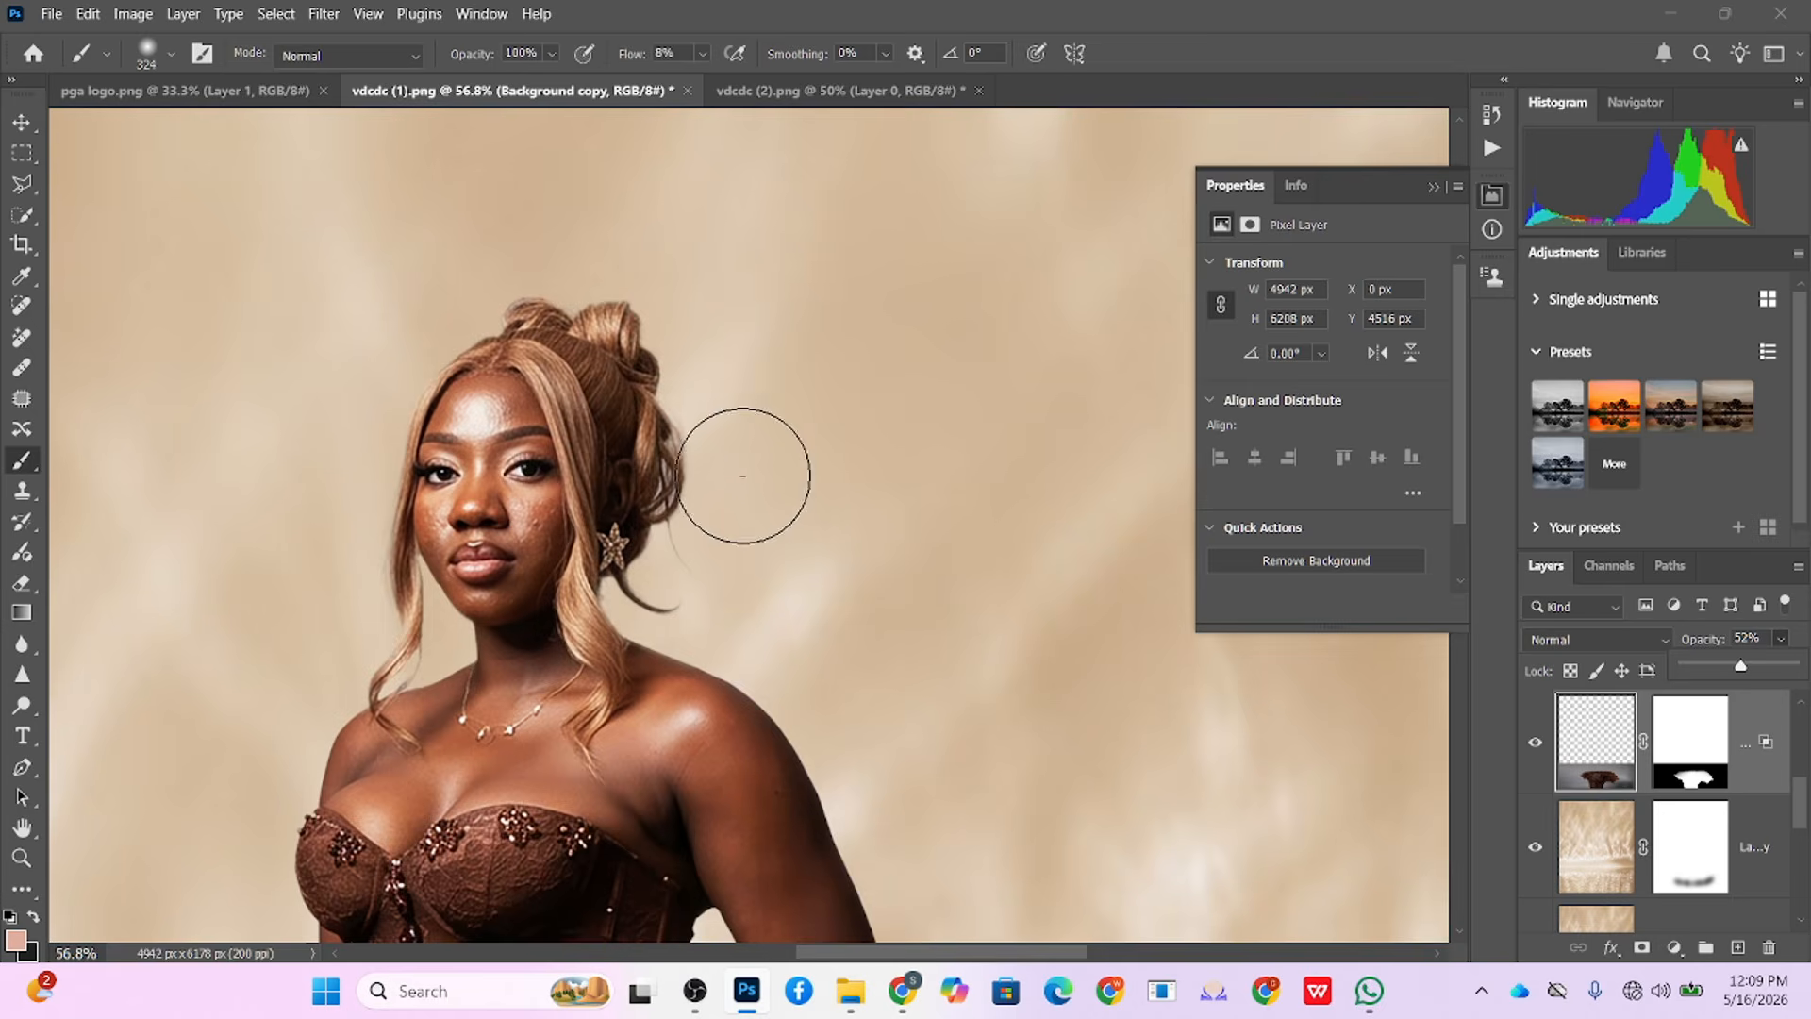
scroll(1146, 415, up, 1)
scroll(1690, 852, up, 2)
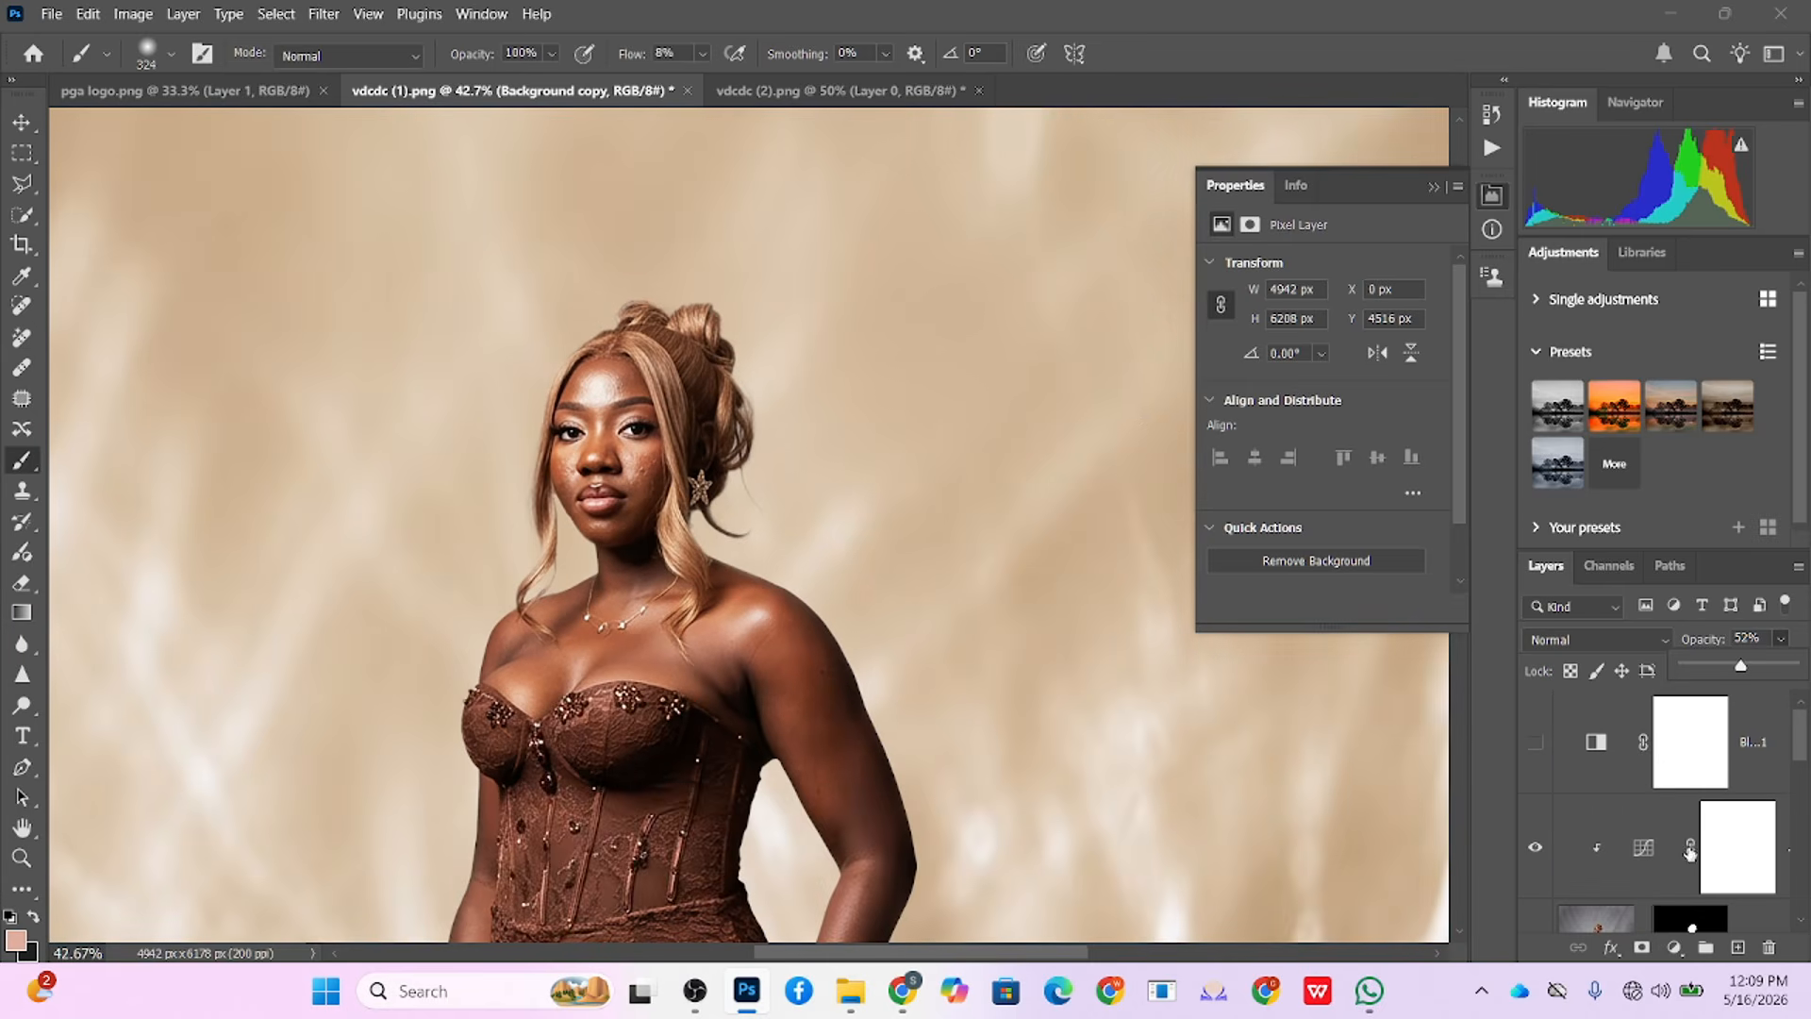
click(1535, 743)
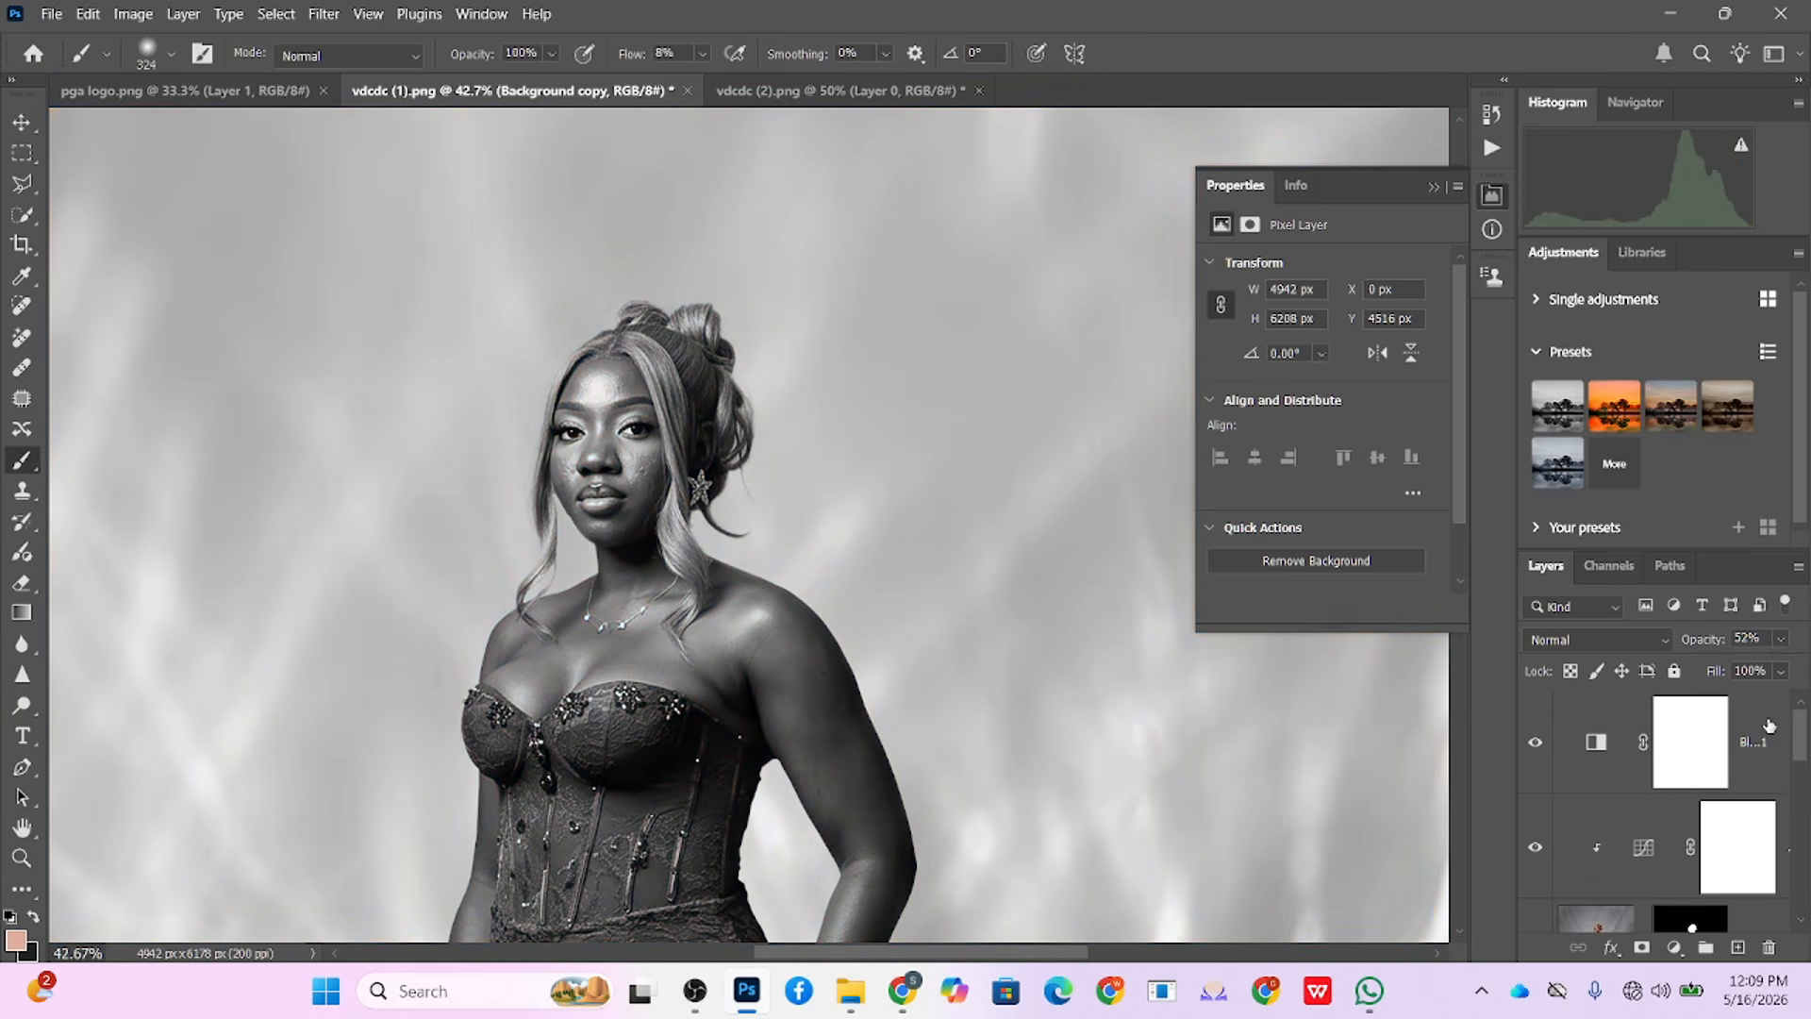
drag(1769, 727, 1769, 947)
scroll(1603, 785, down, 1)
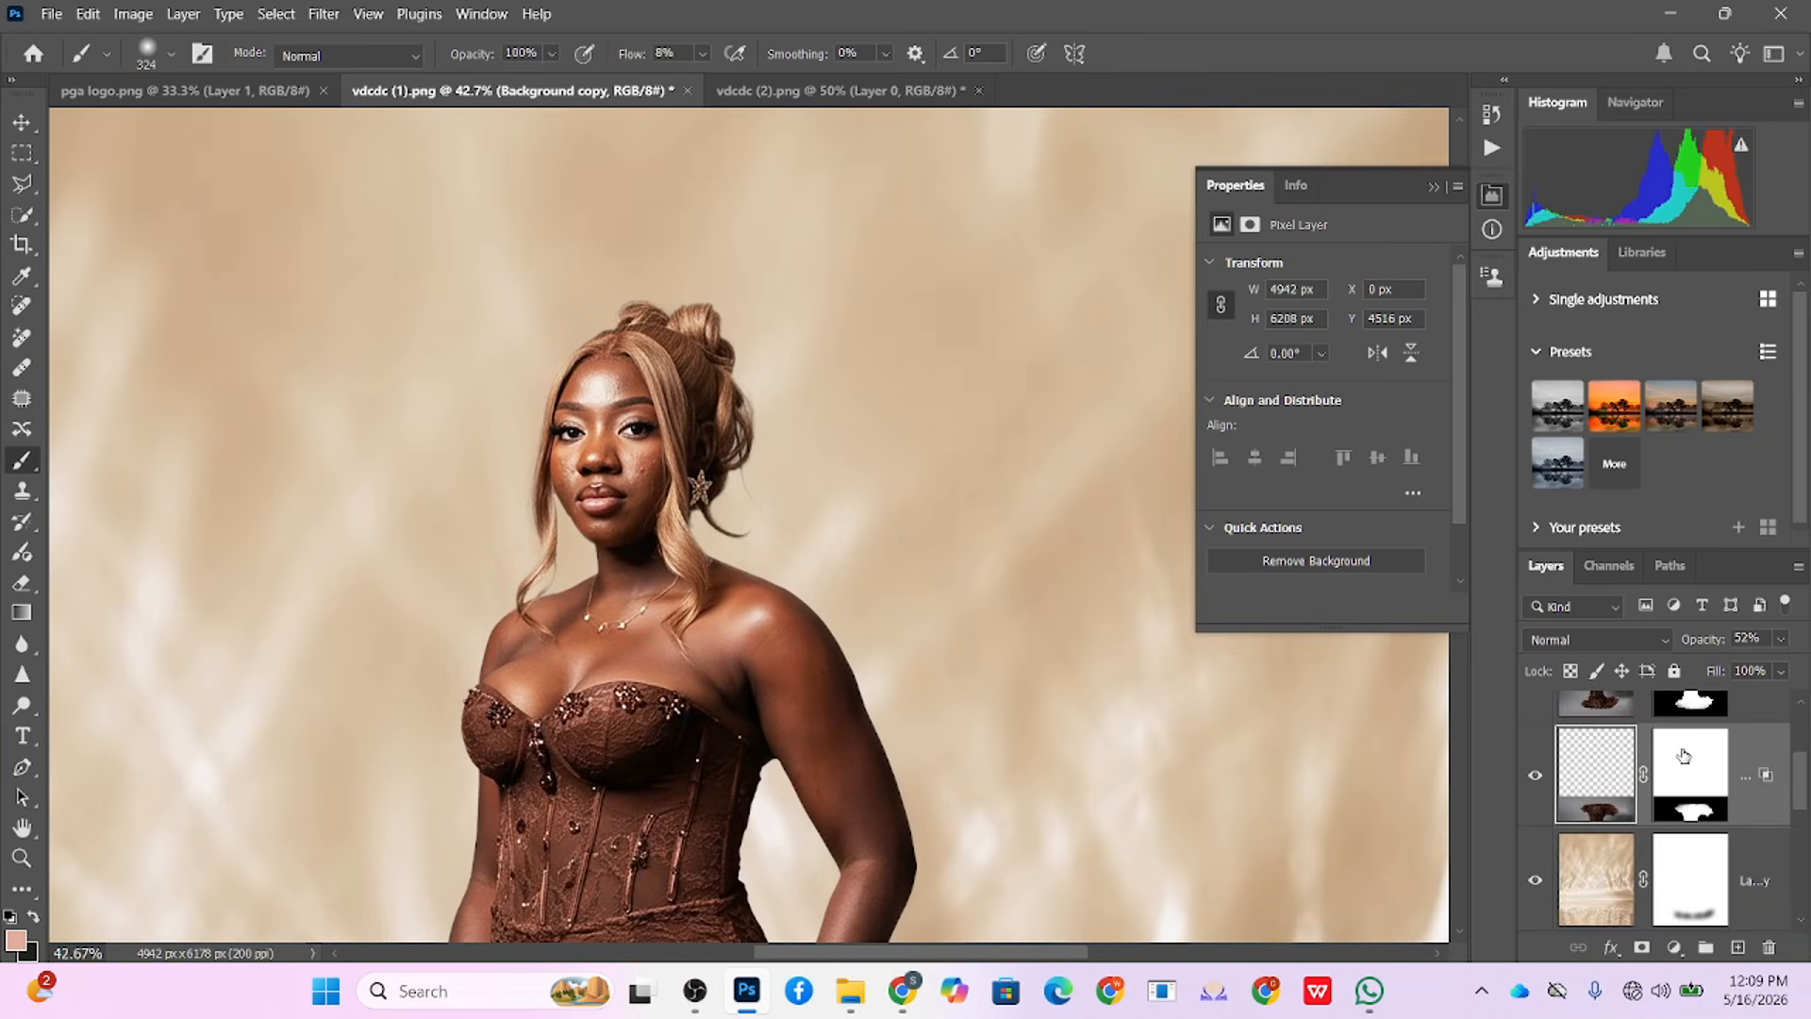
Step: Paint out the stray hair beside the earring on Background copy 3's mask with a black brush of size 83
scroll(1683, 755, up, 2)
click(1653, 852)
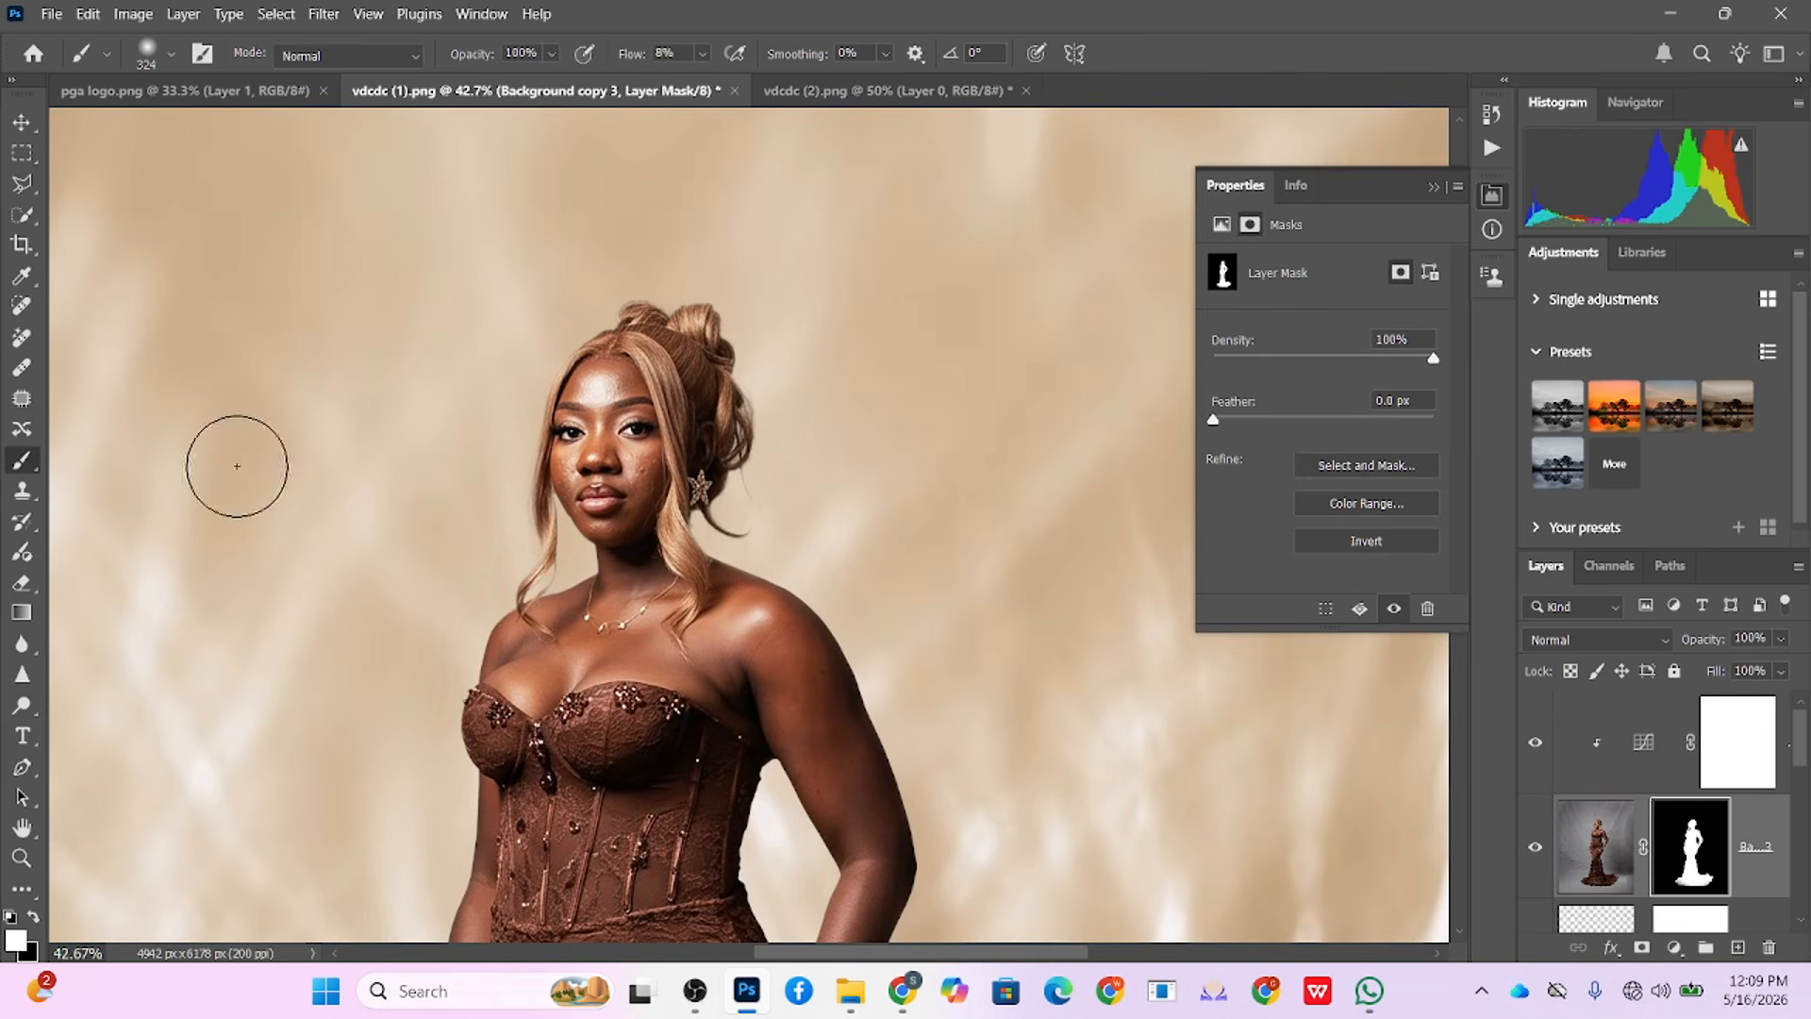
scroll(762, 488, up, 3)
drag(768, 486, 681, 498)
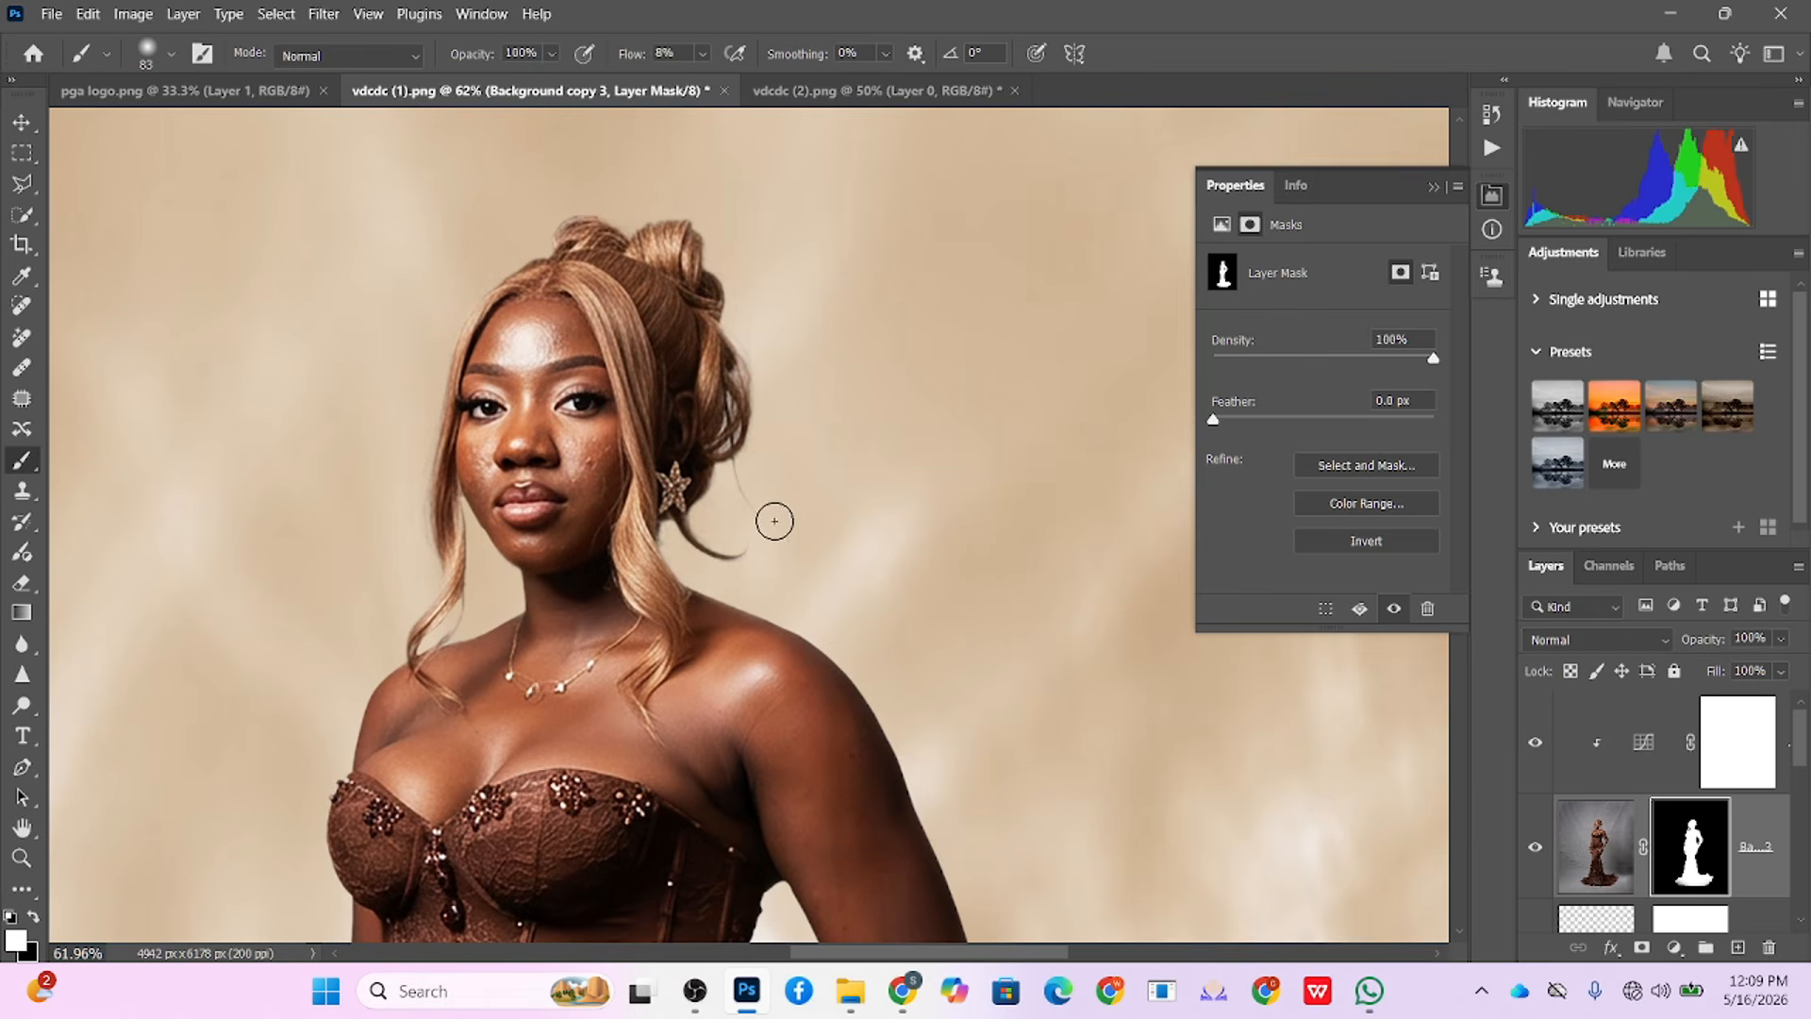
key(x)
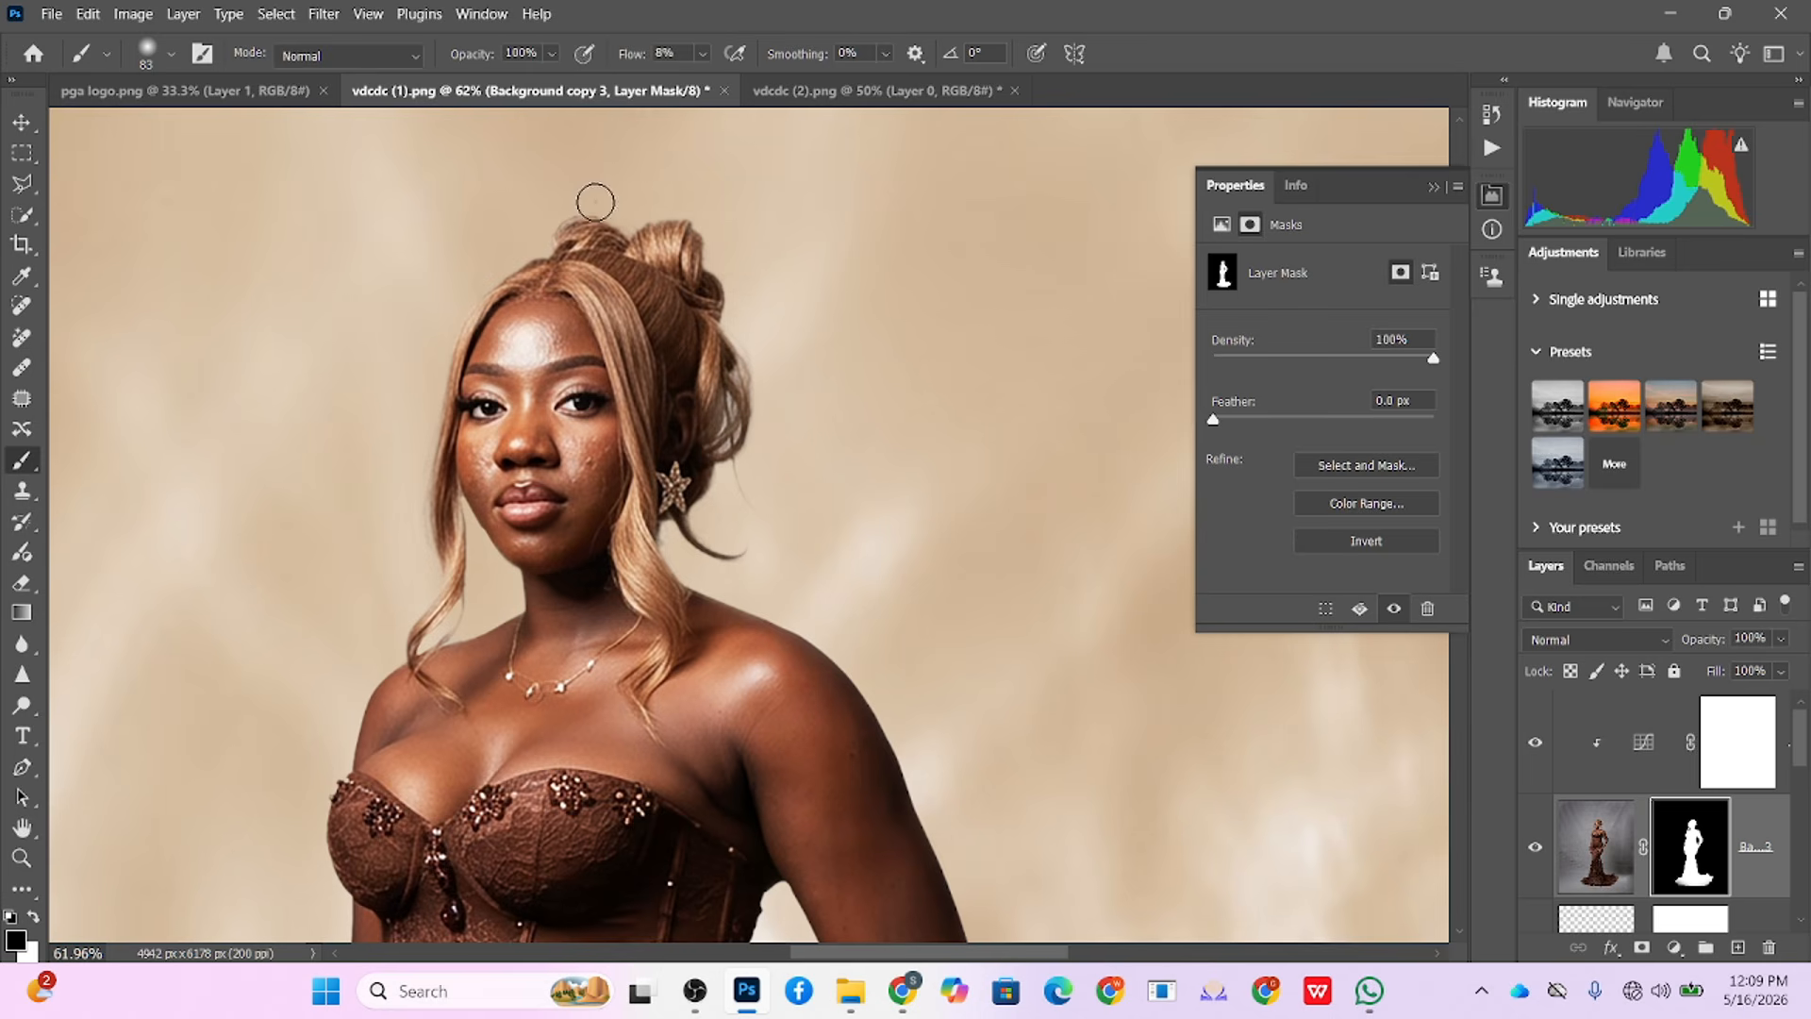
Step: Check the whole composite and the dress hem over its reflection with the subject layer hidden and shown
alt+scroll(655, 325, down, 5)
alt+scroll(705, 444, down, 1)
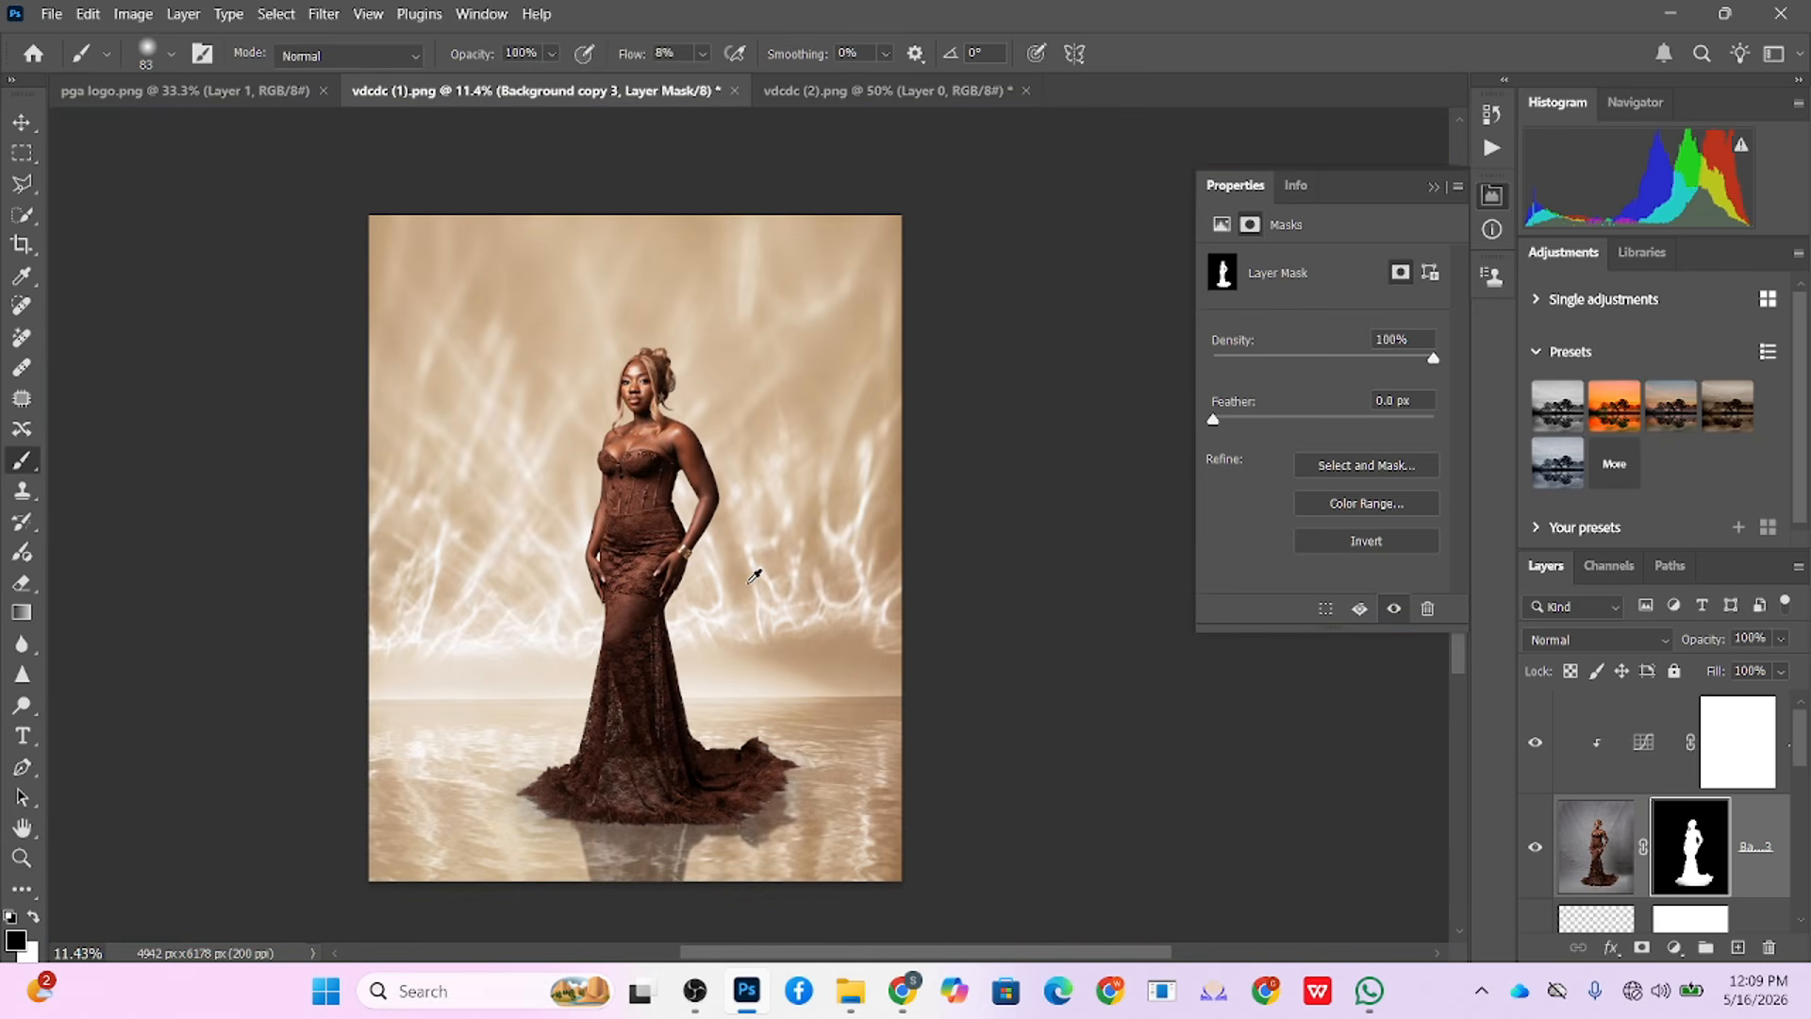
alt+scroll(705, 900, up, 5)
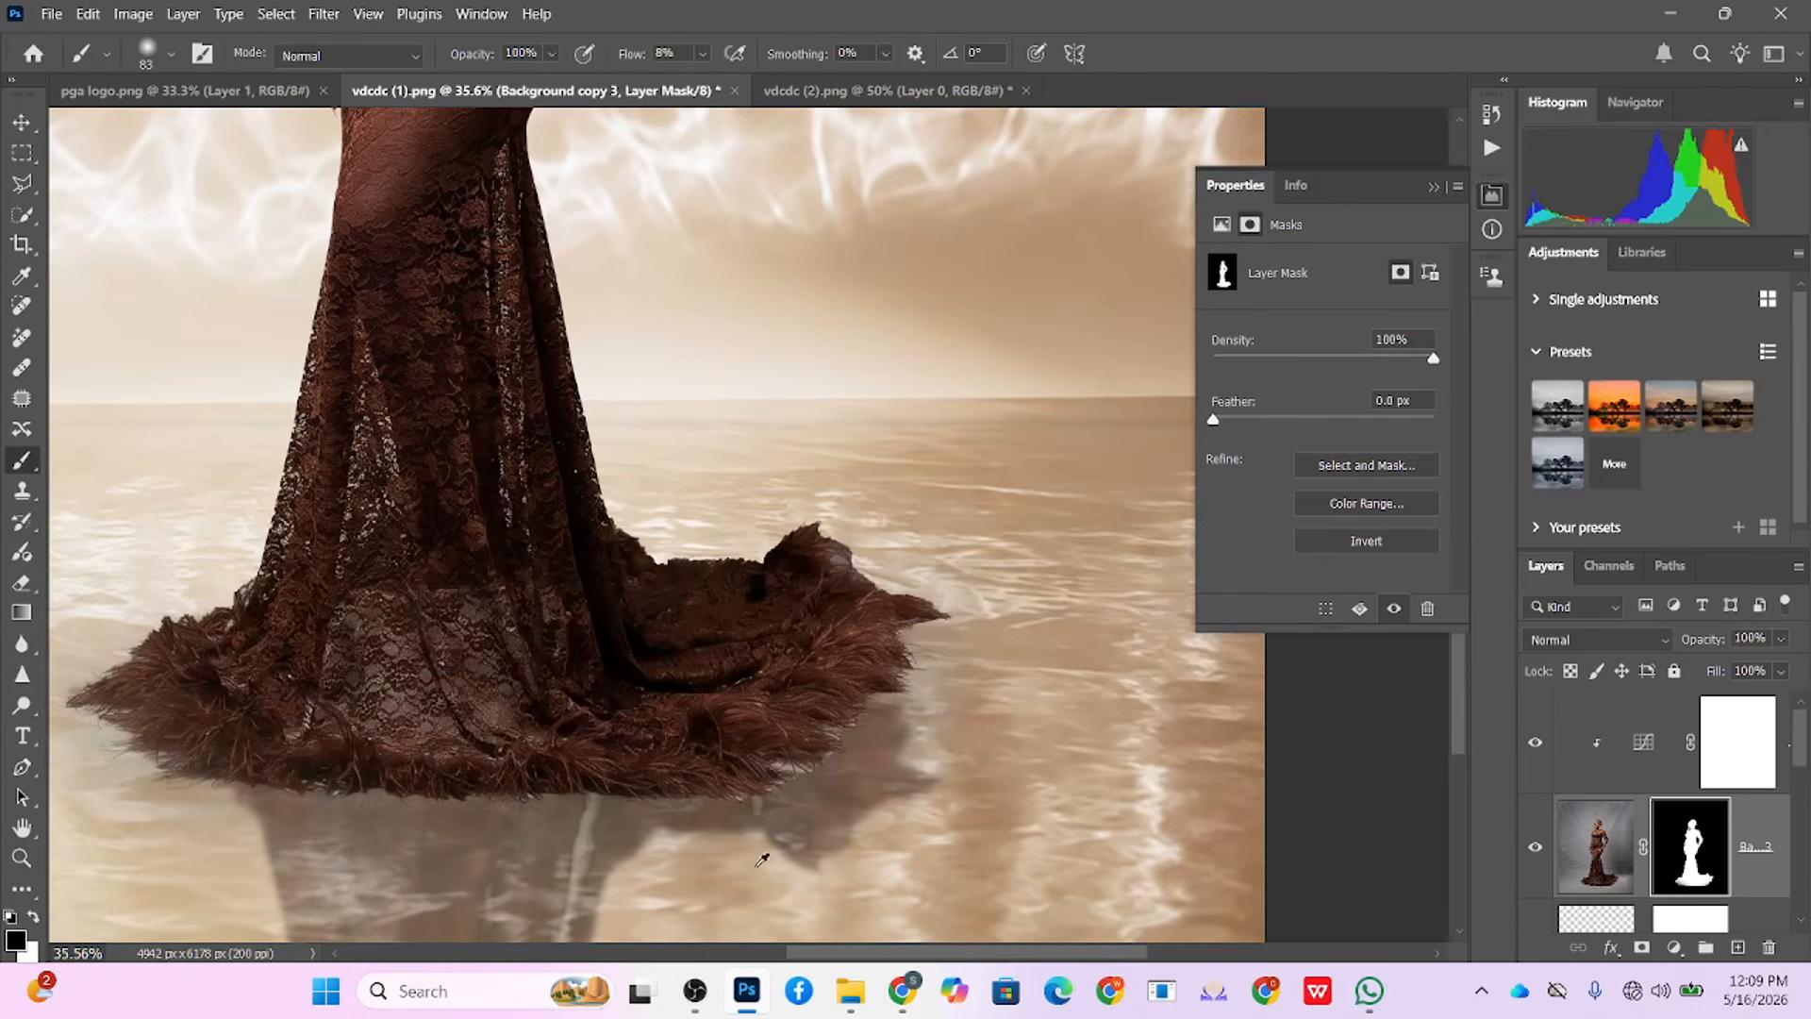
click(1536, 846)
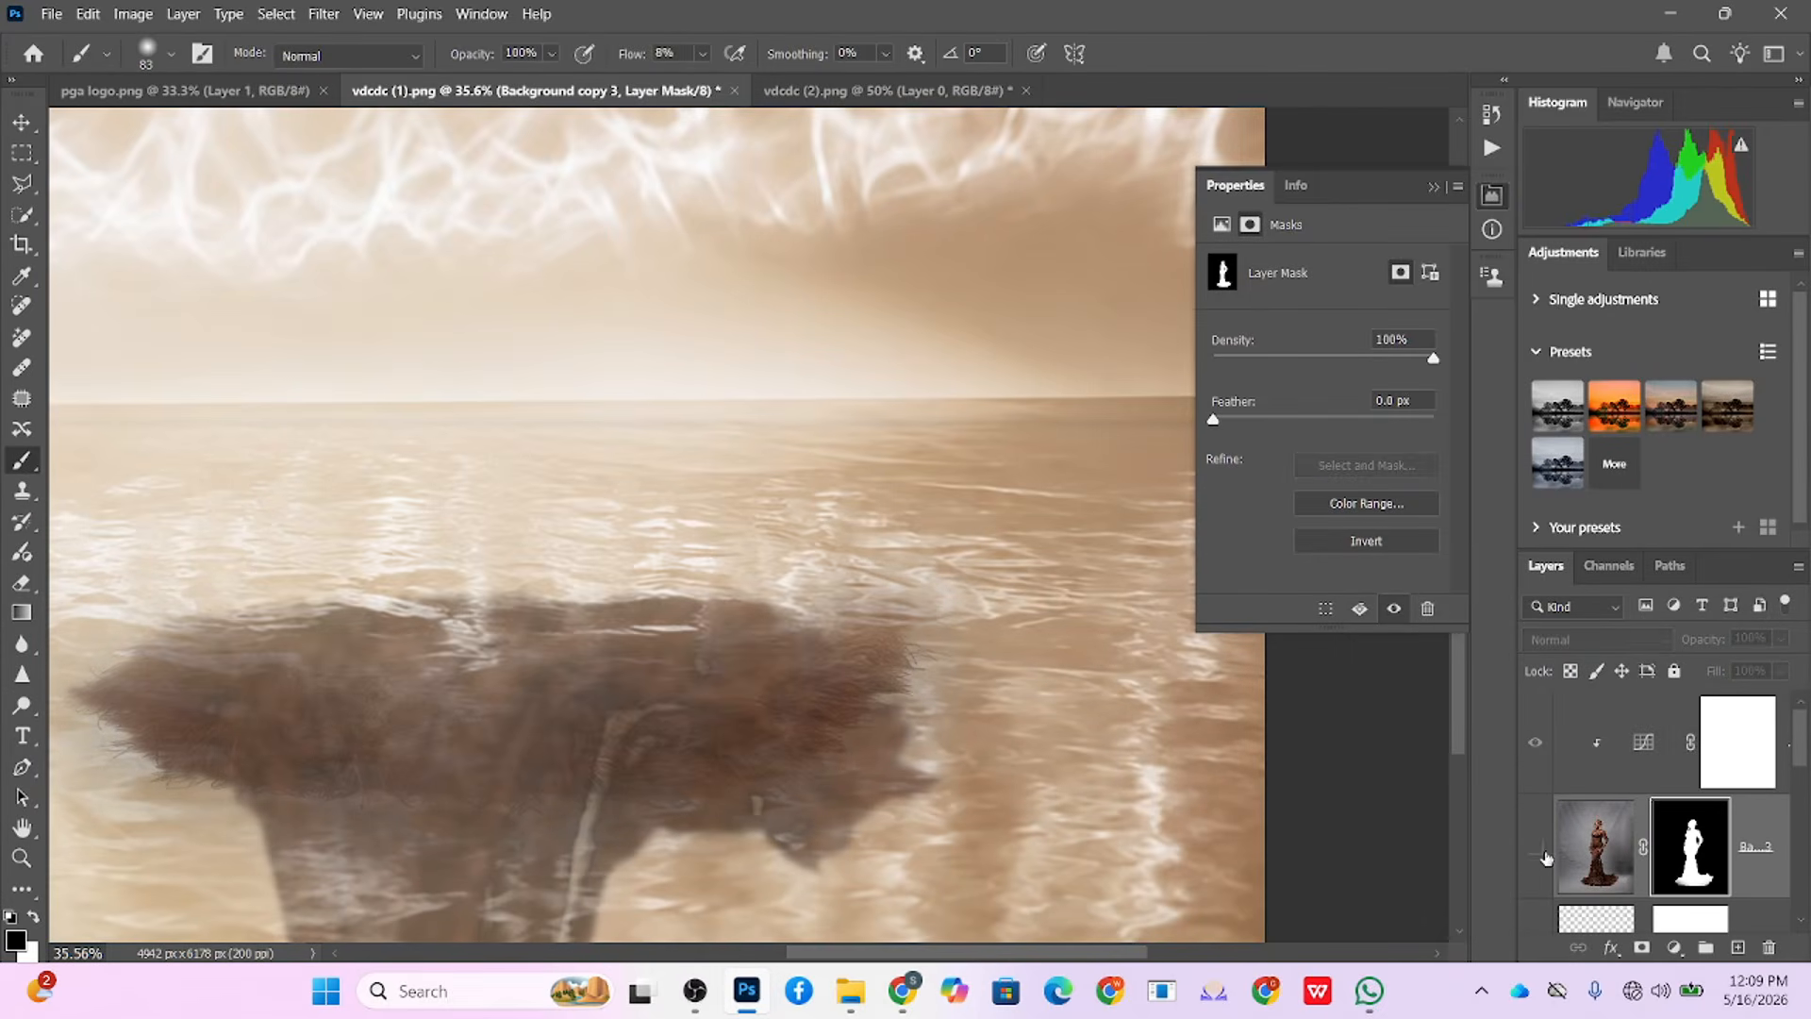
click(1535, 846)
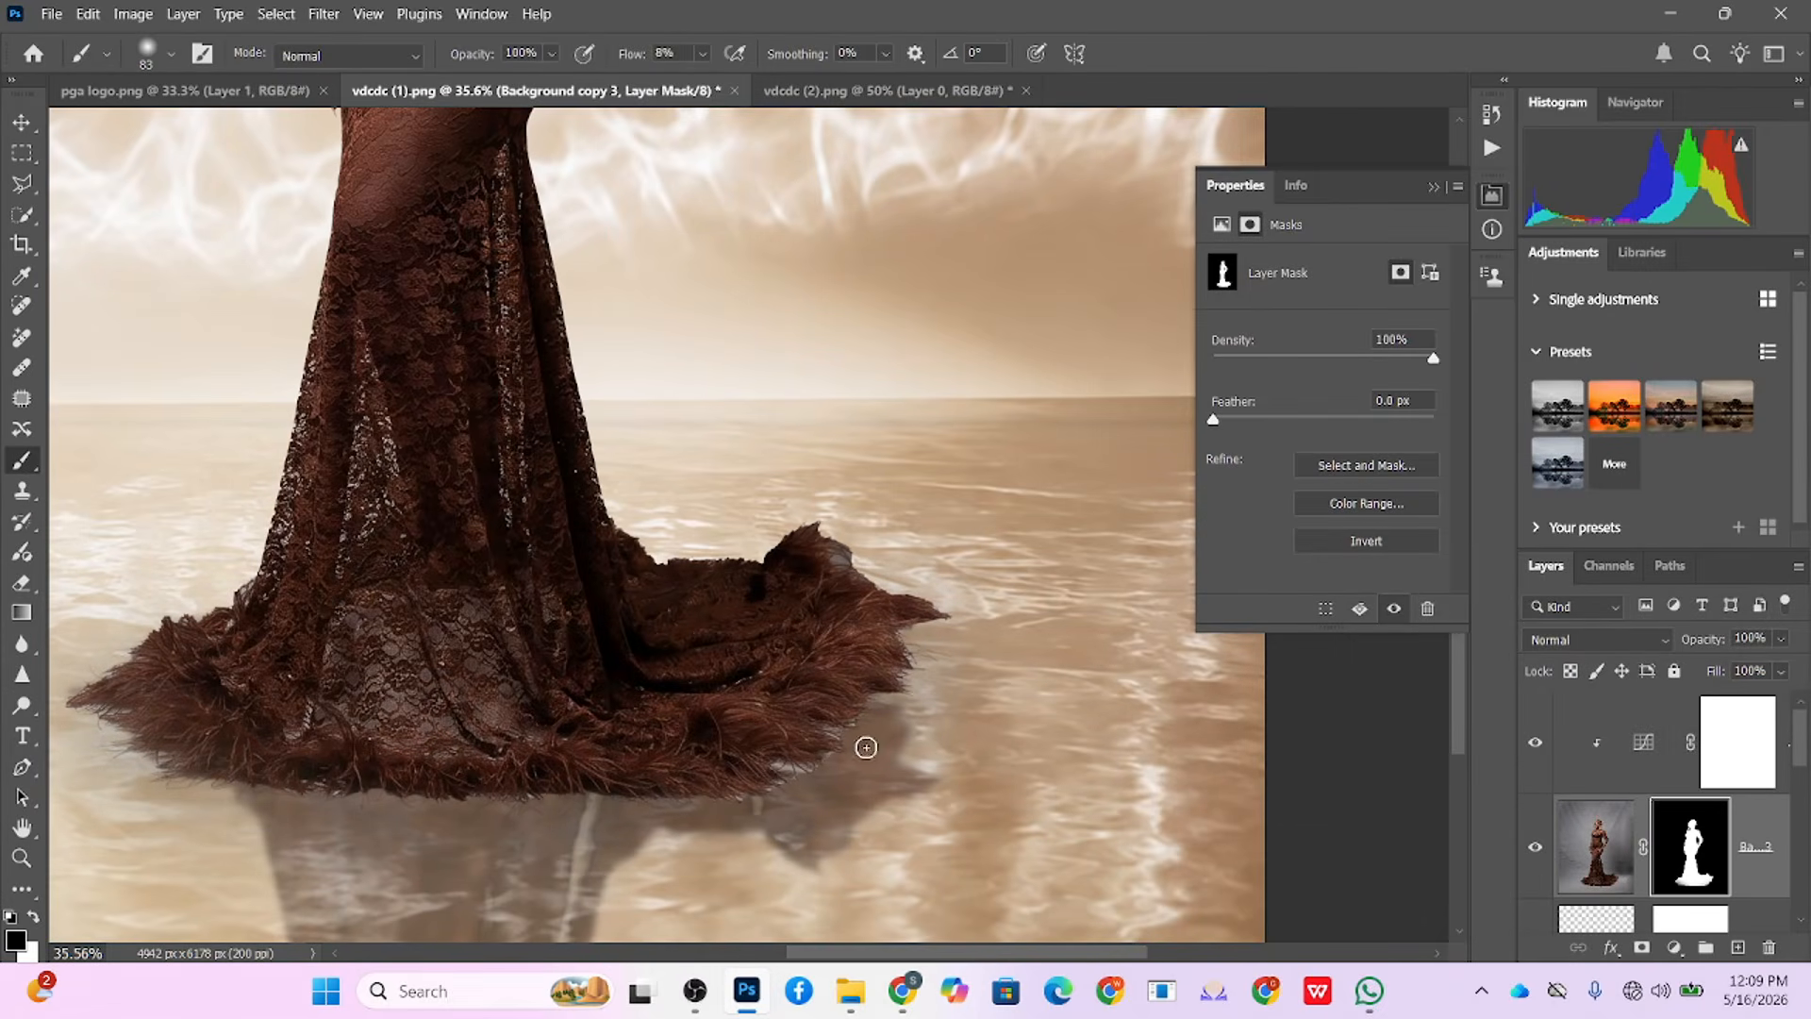
Step: Raise the reflection layer's opacity to 100% and move it down beneath the dress hem, to Y 5068 px
scroll(839, 759, up, 1)
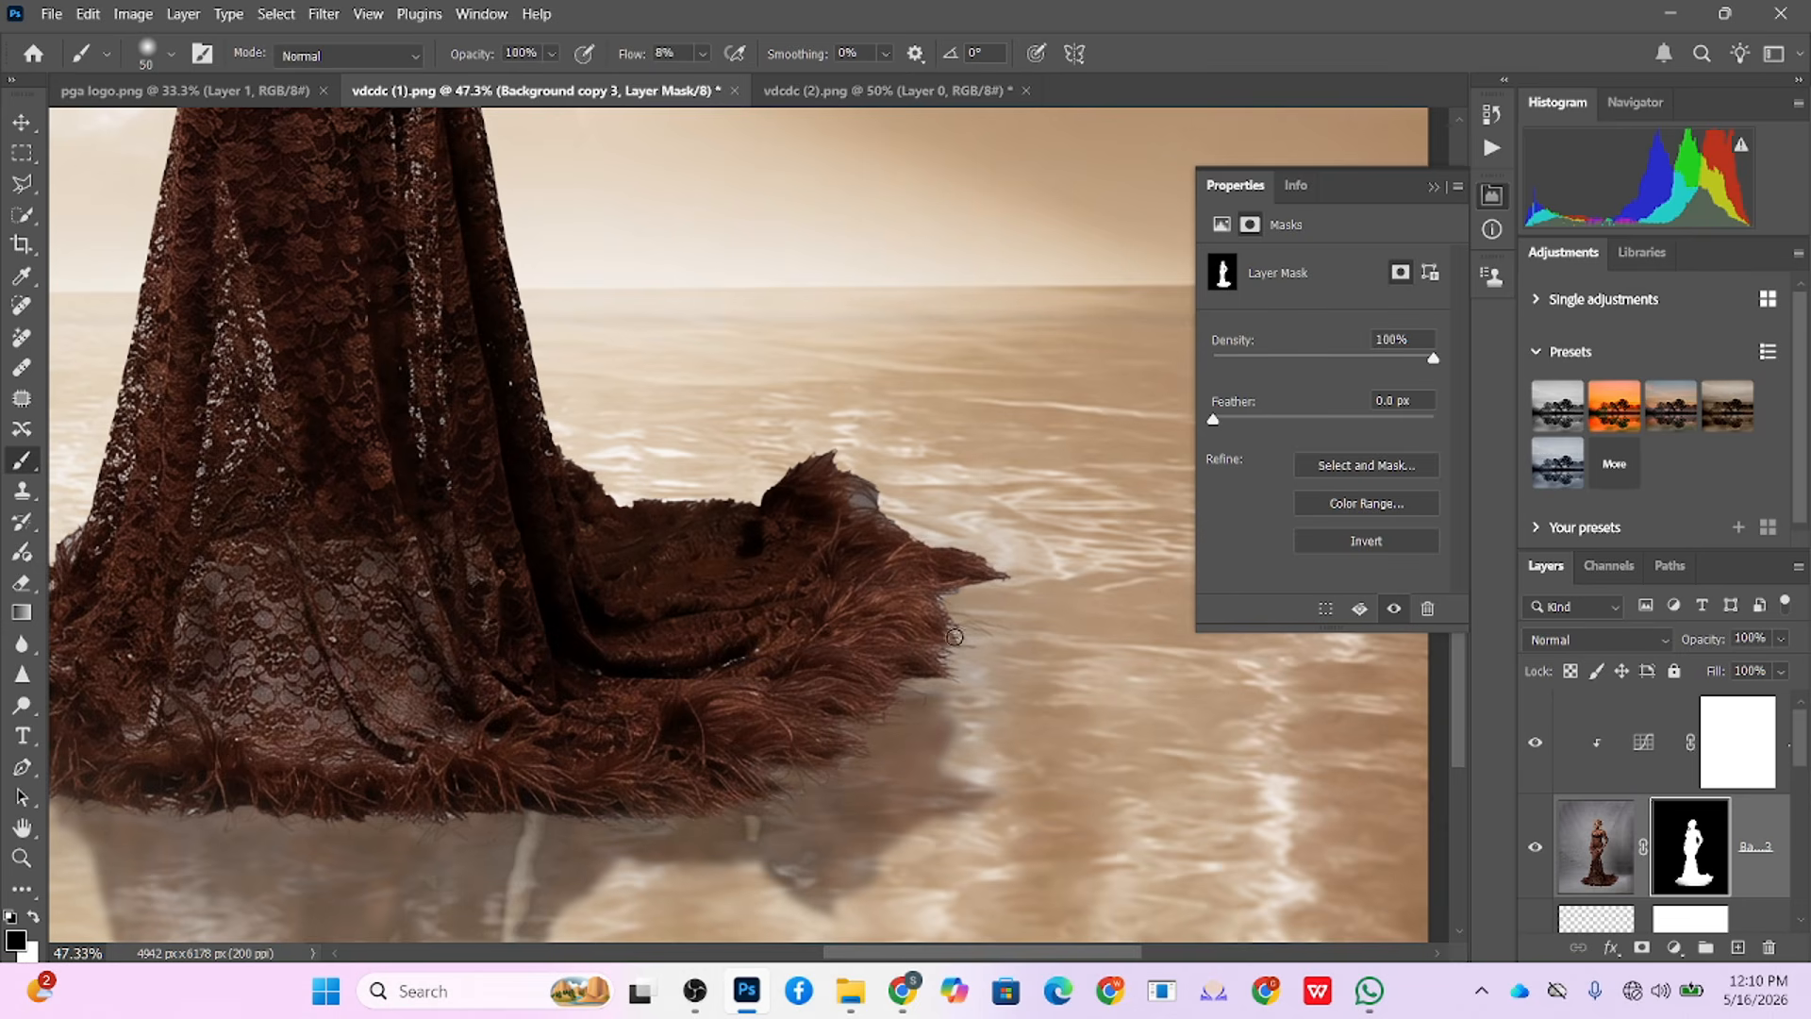
drag(276, 769, 747, 750)
drag(1281, 686, 804, 640)
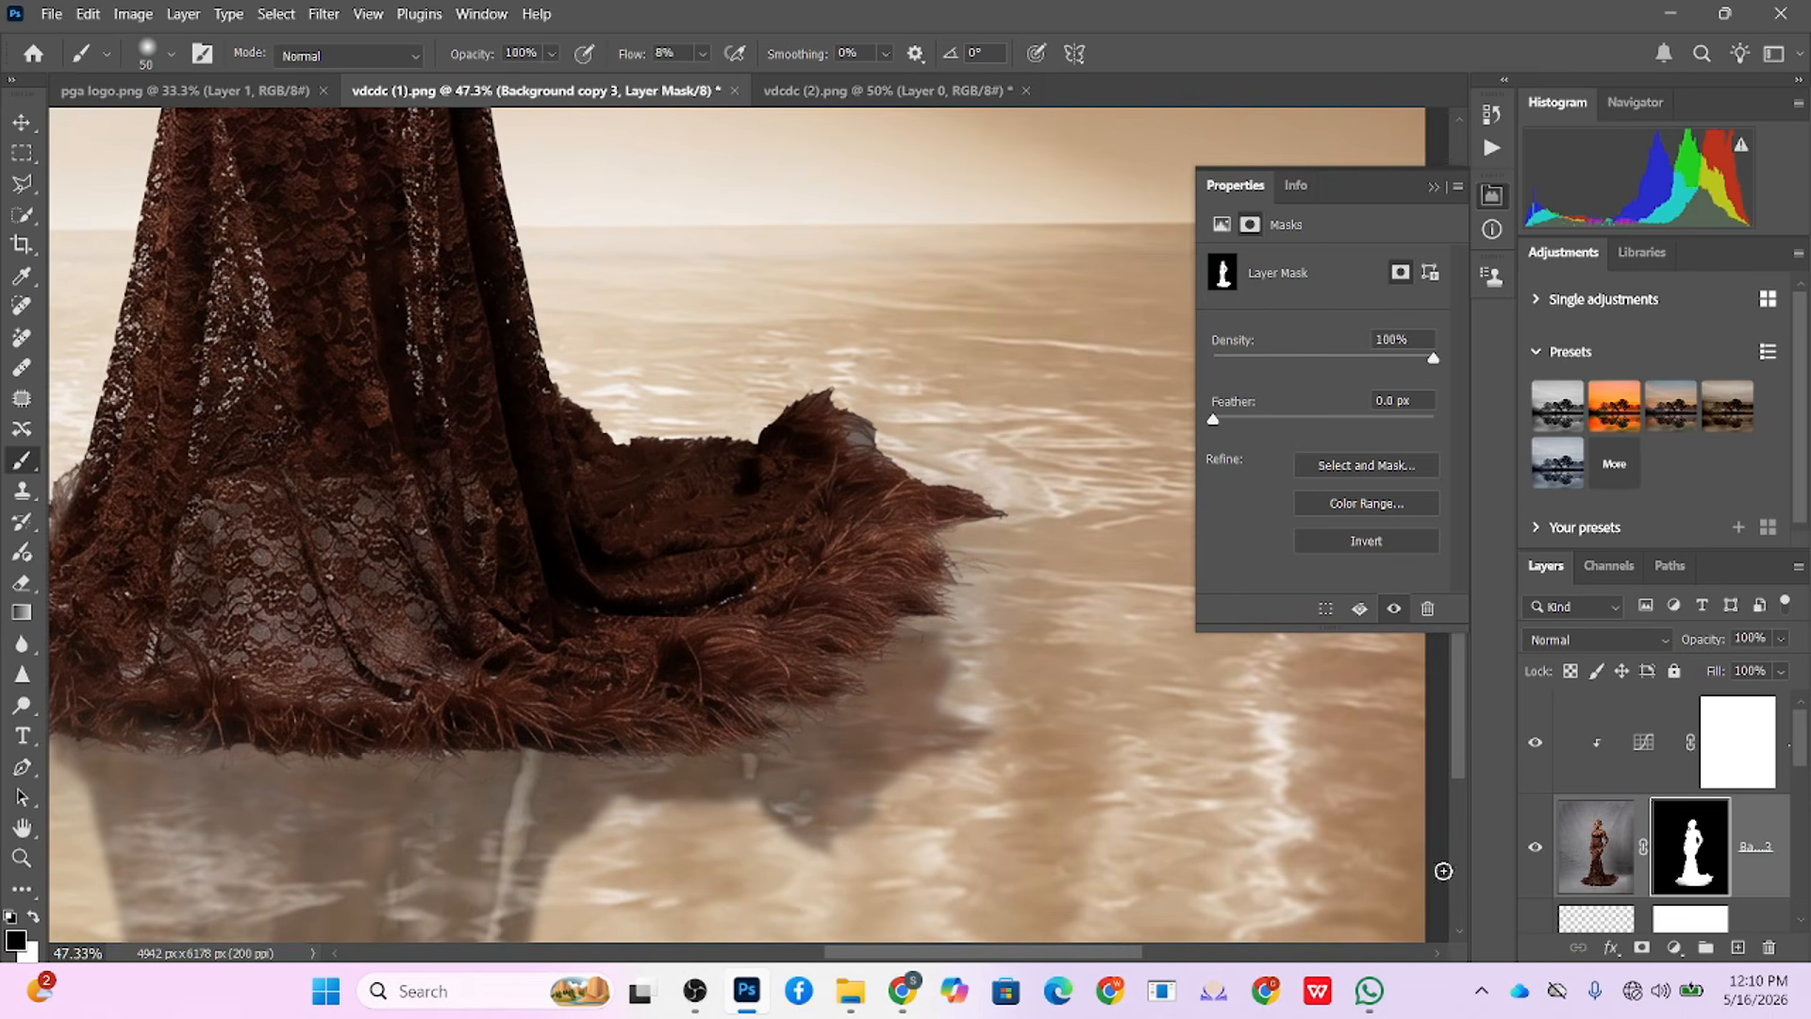
scroll(1594, 839, down, 1)
click(1609, 879)
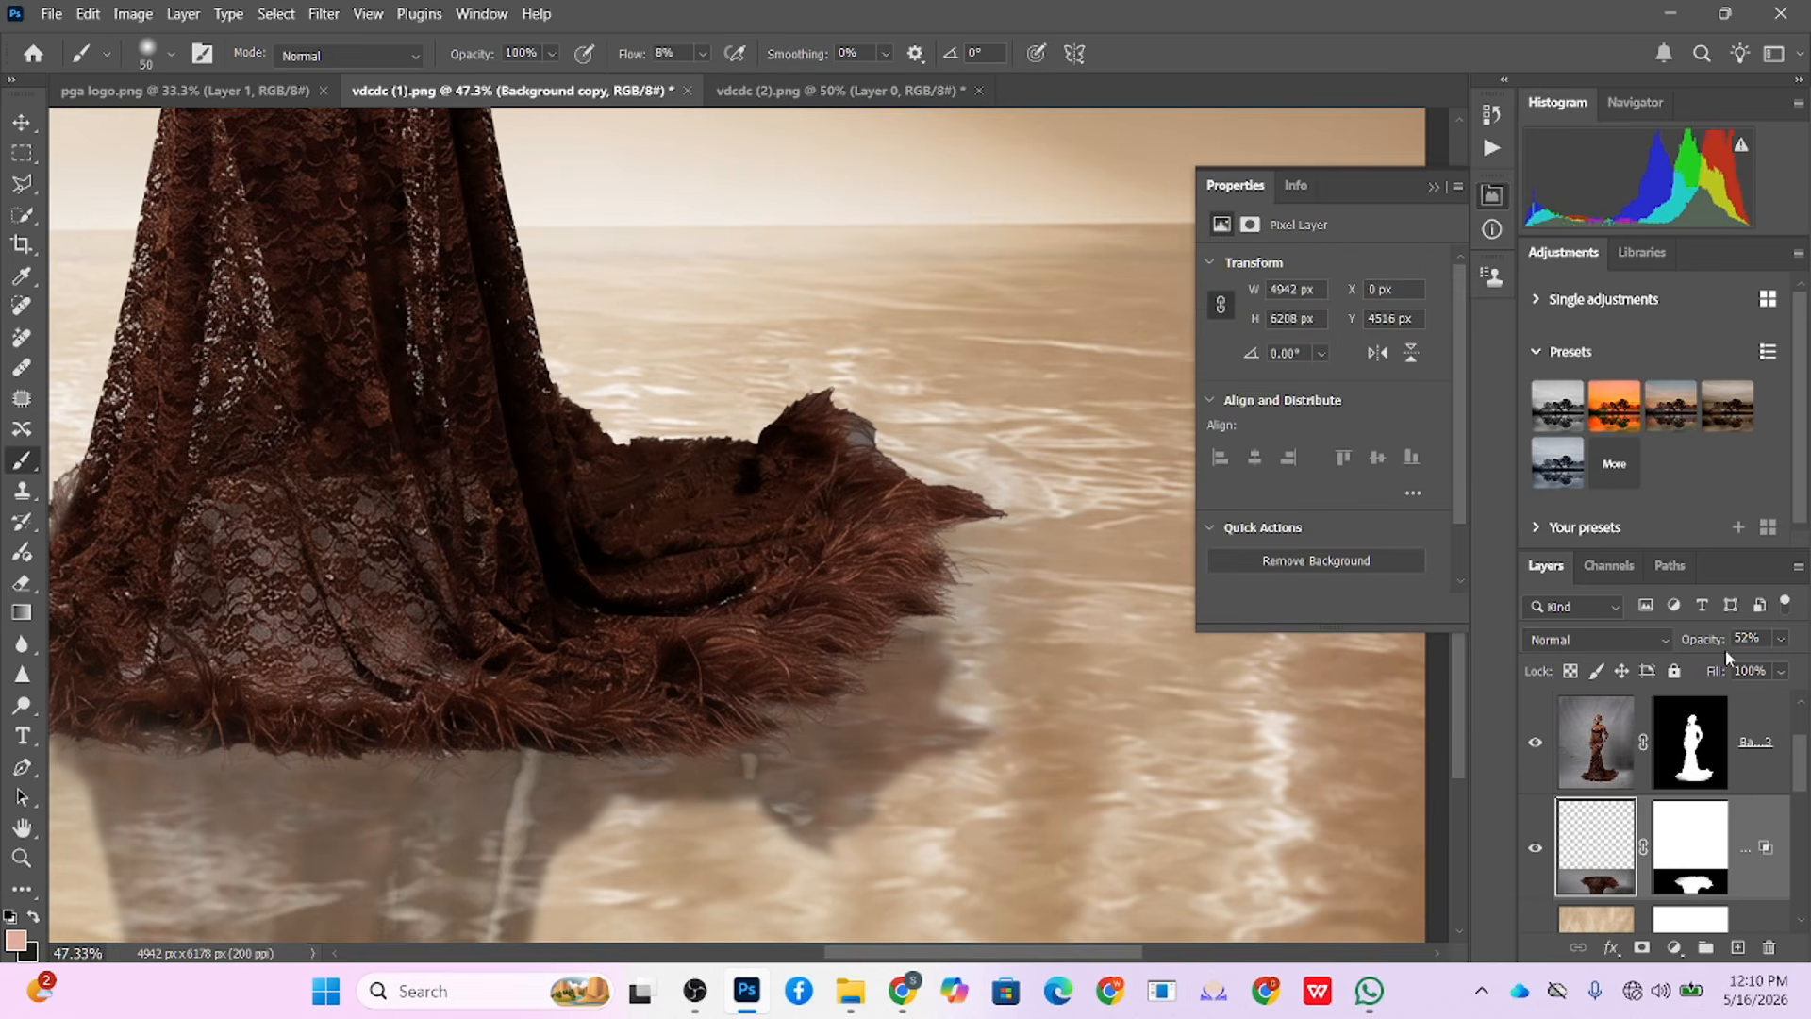
drag(1703, 644, 1745, 644)
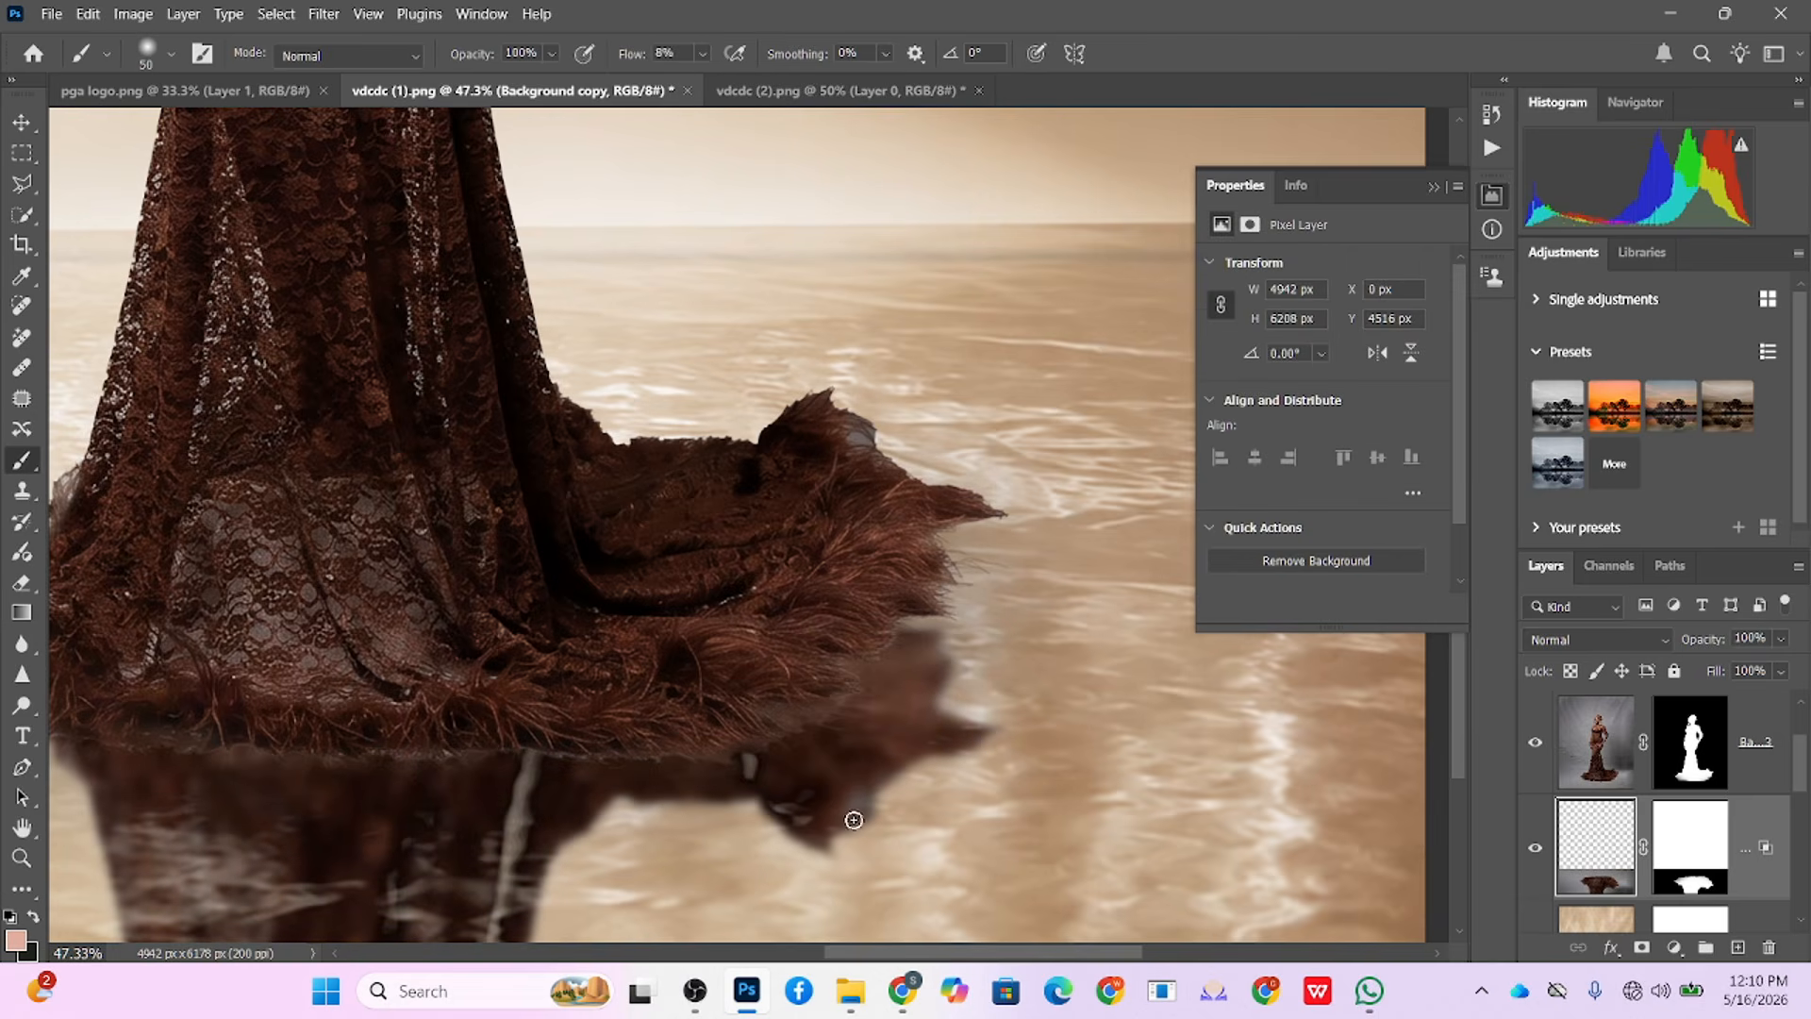
key(v)
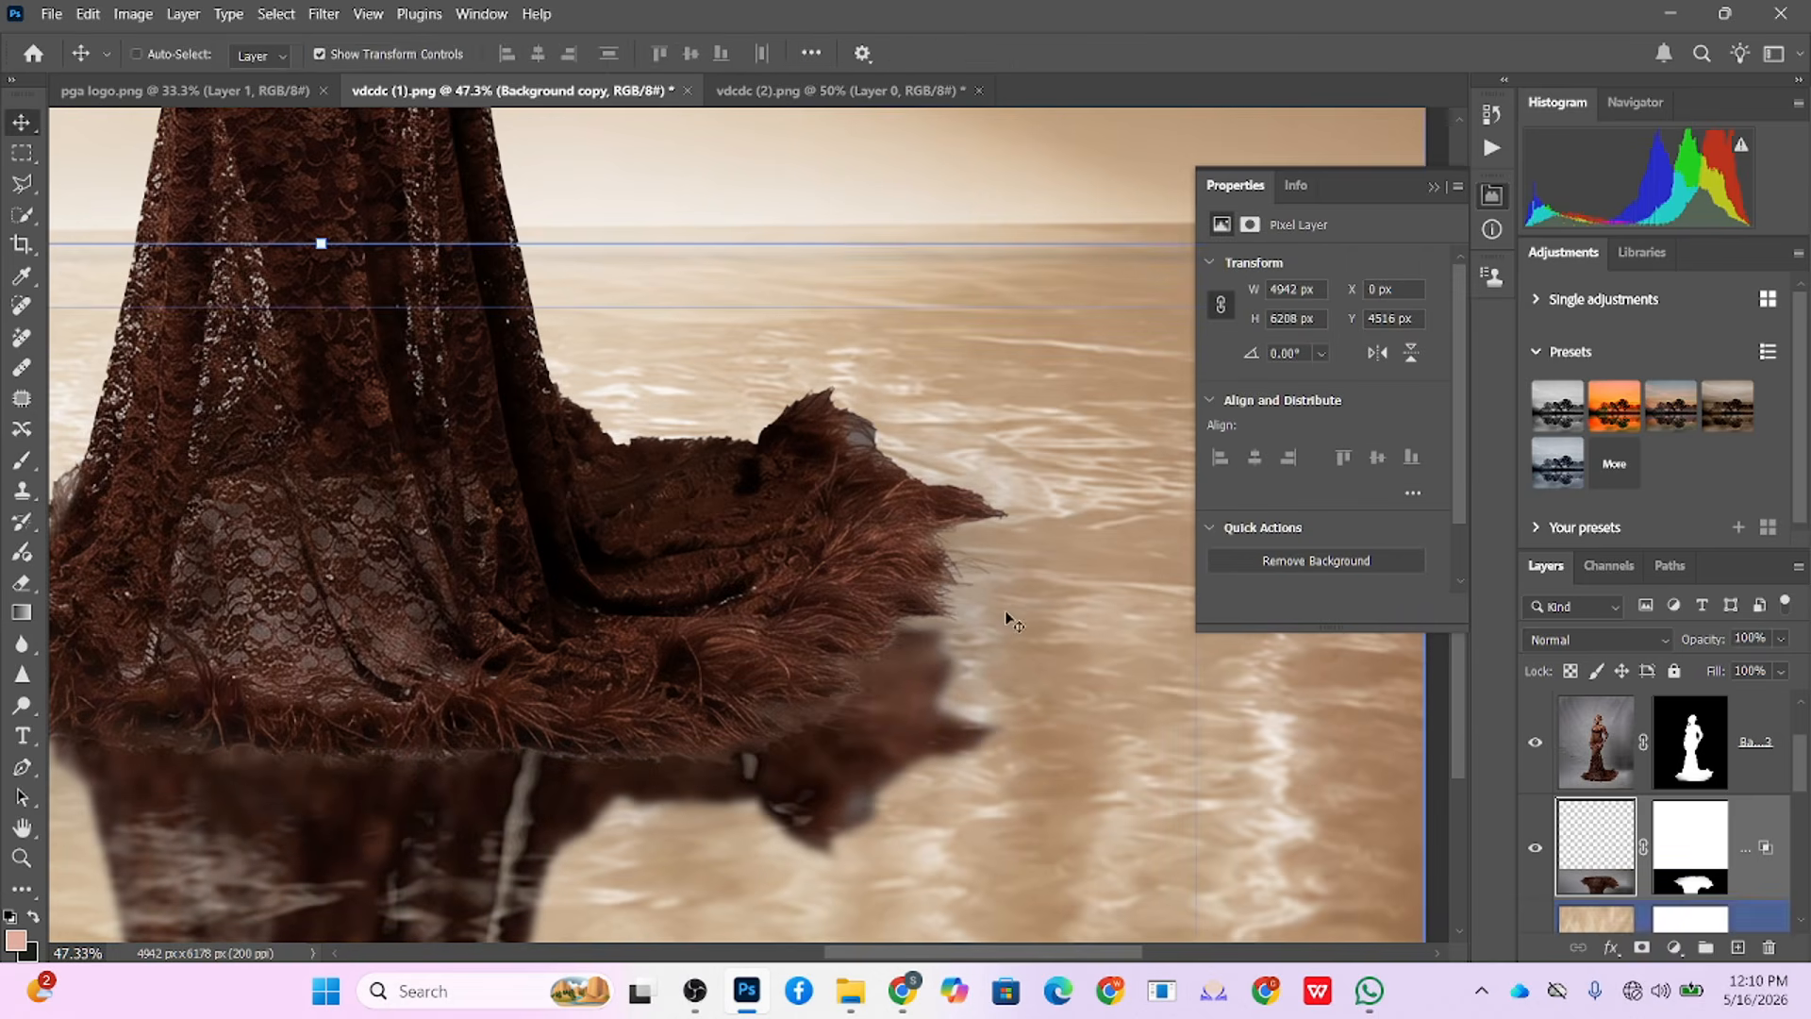
scroll(803, 526, down, 2)
drag(680, 766, 733, 876)
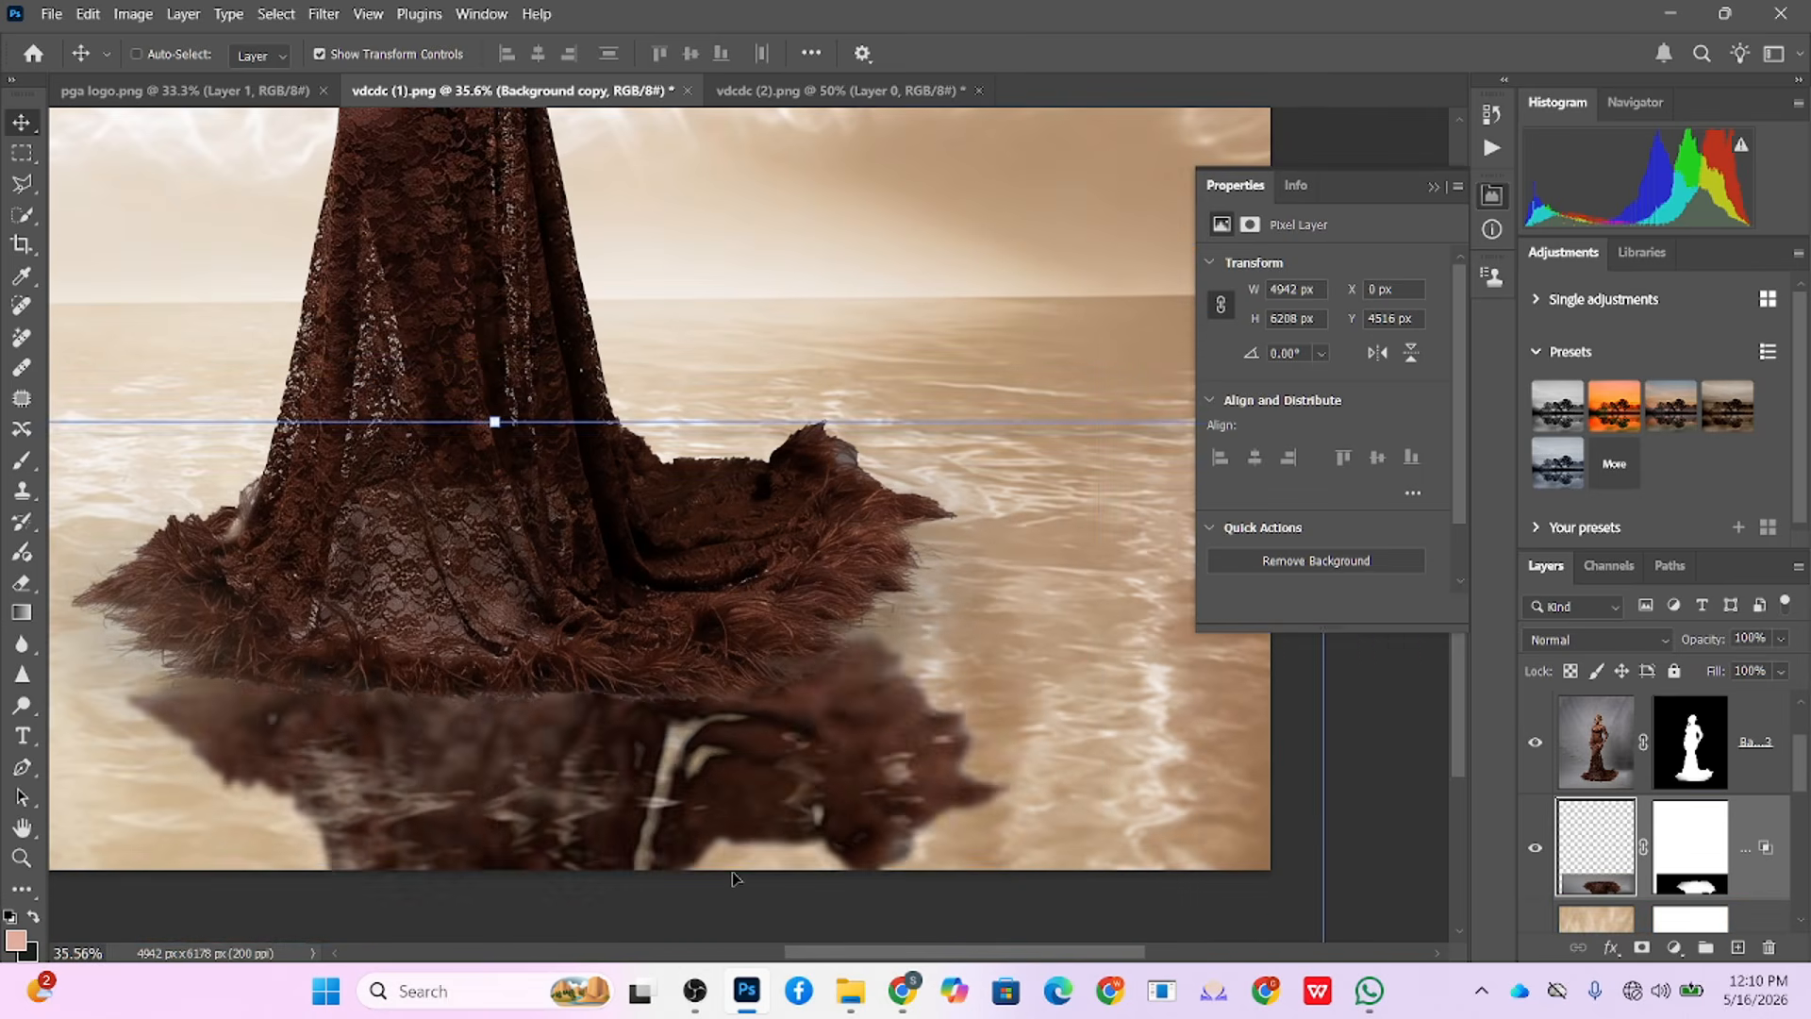
drag(686, 807, 641, 797)
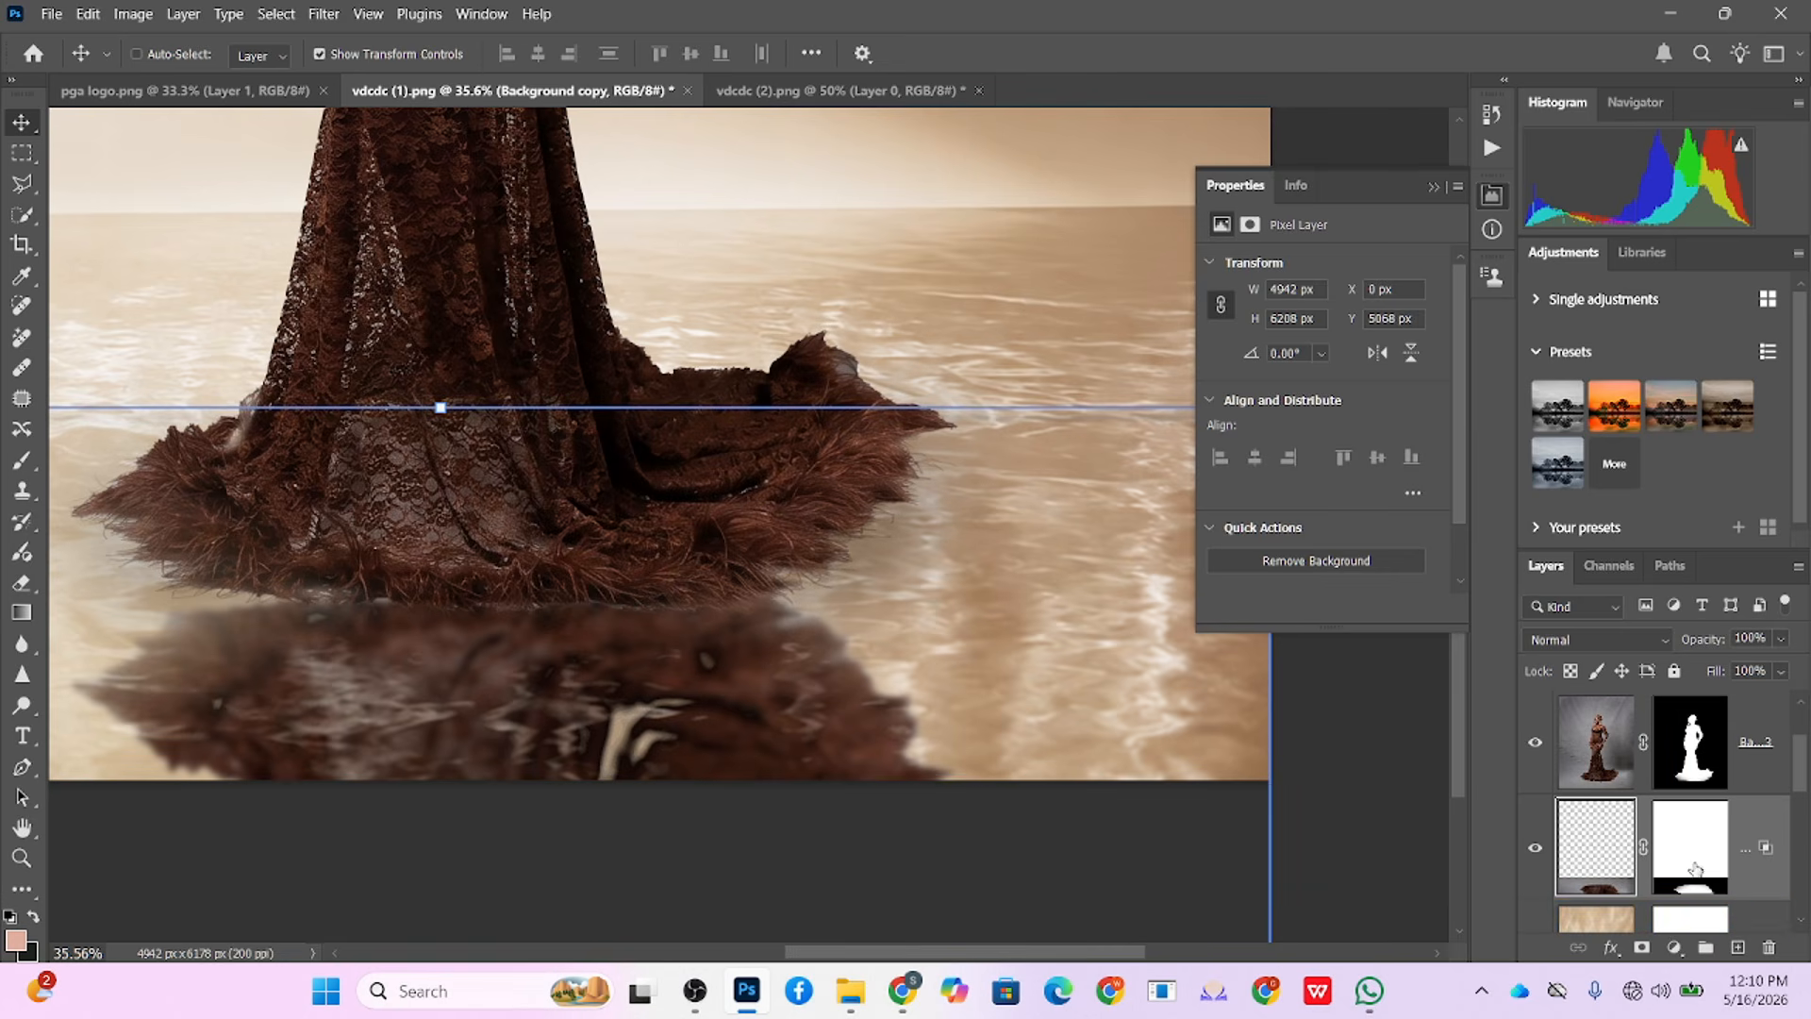
Step: Warp the reflection layer so its upper edge follows the curve of the dress hem and train on both sides
drag(1085, 409, 892, 608)
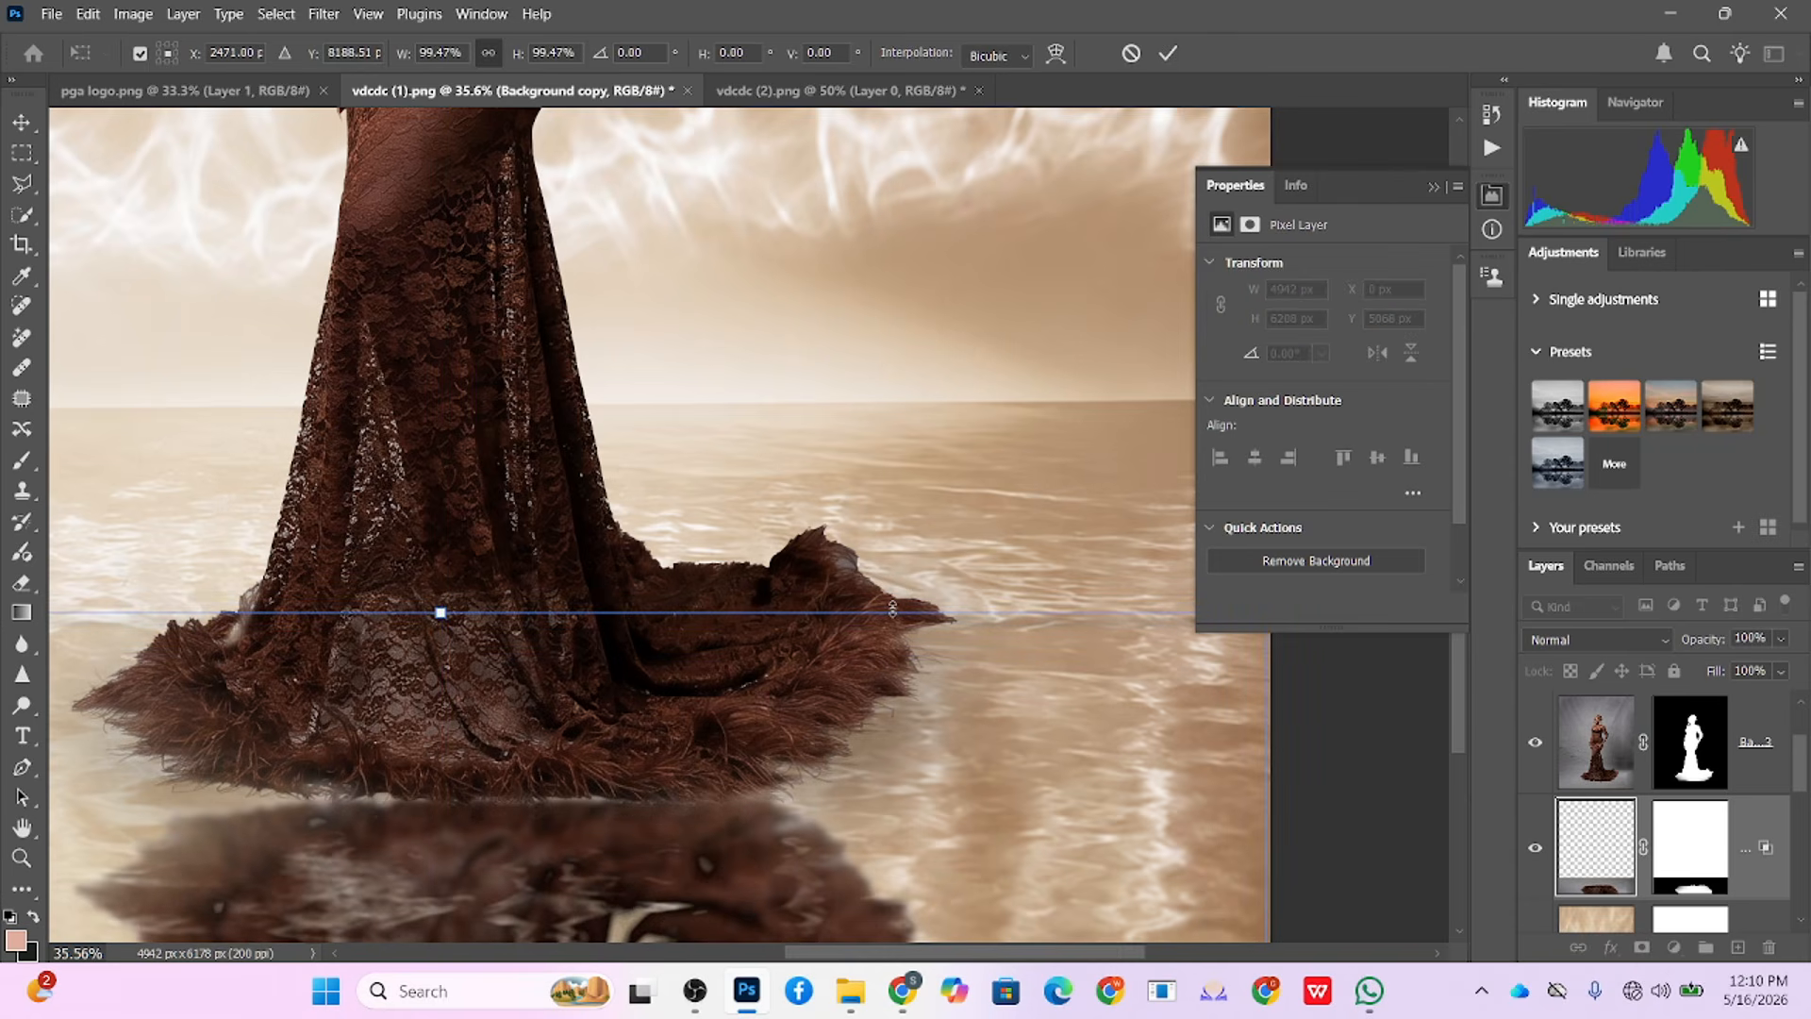
click(1055, 54)
scroll(1135, 506, down, 3)
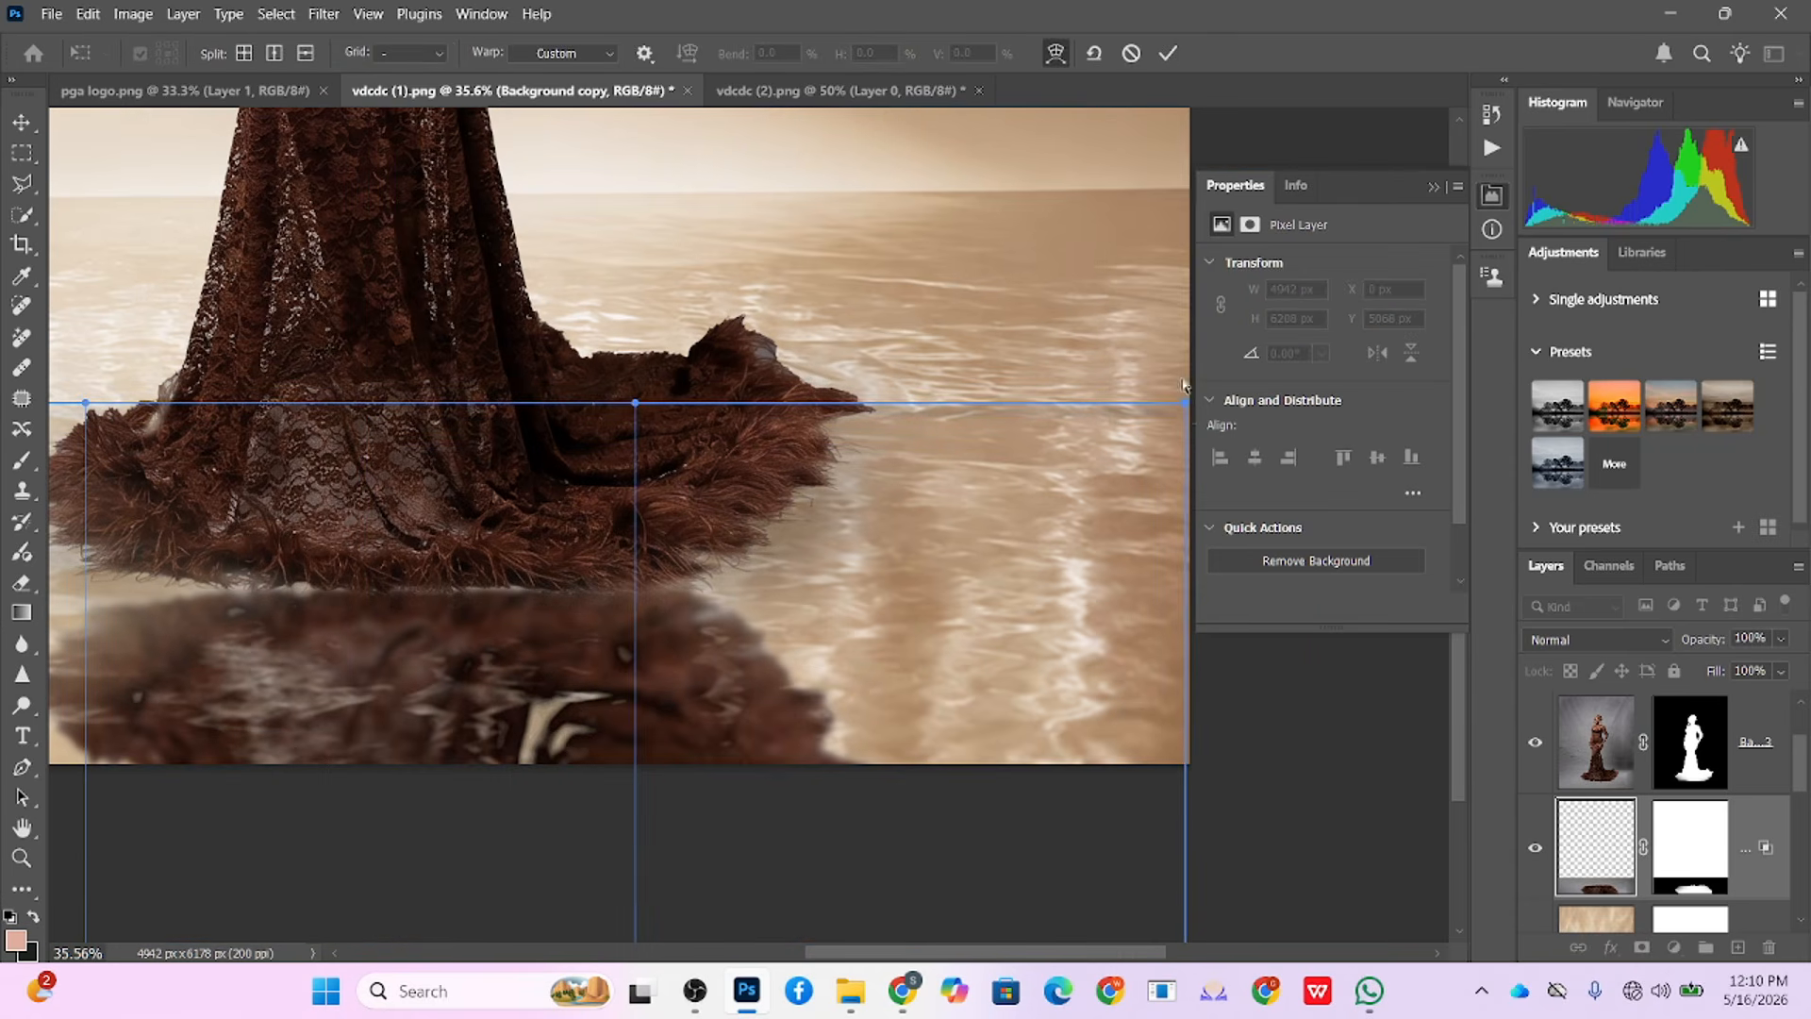
drag(1184, 400, 1164, 286)
drag(824, 742, 857, 436)
drag(453, 528, 749, 604)
drag(332, 660, 295, 595)
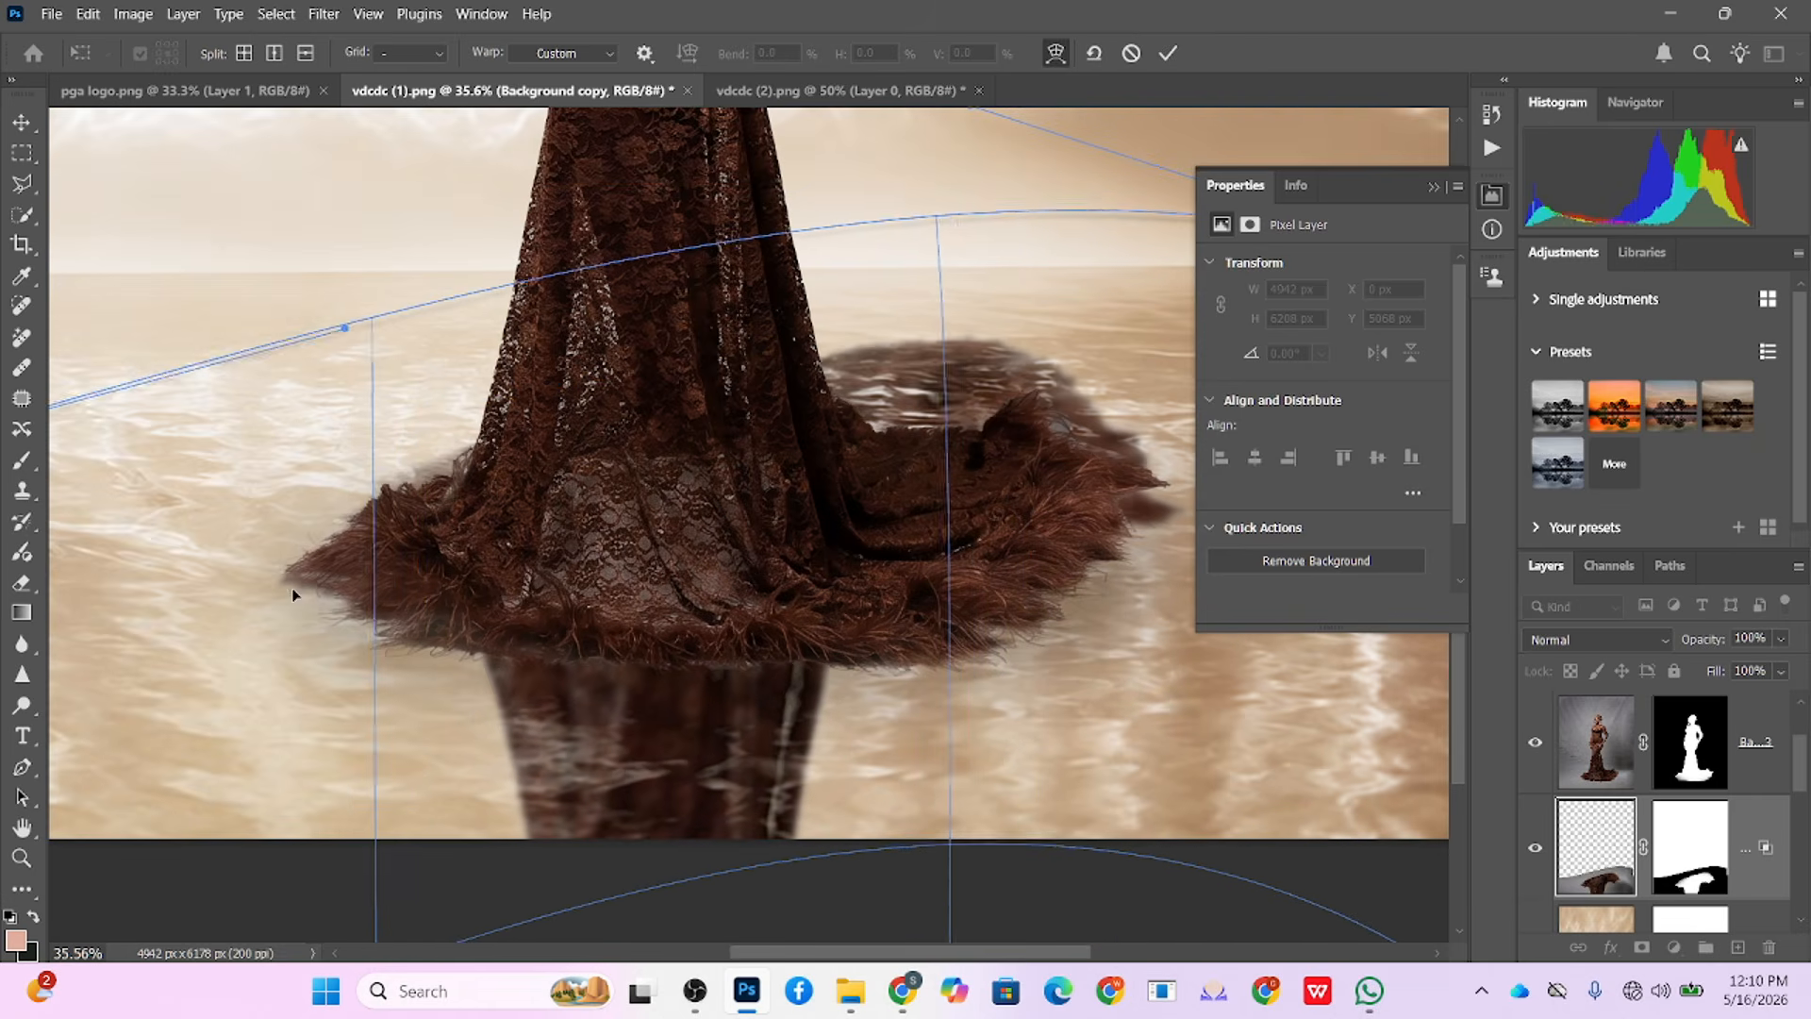
drag(930, 303, 927, 619)
drag(270, 677, 270, 466)
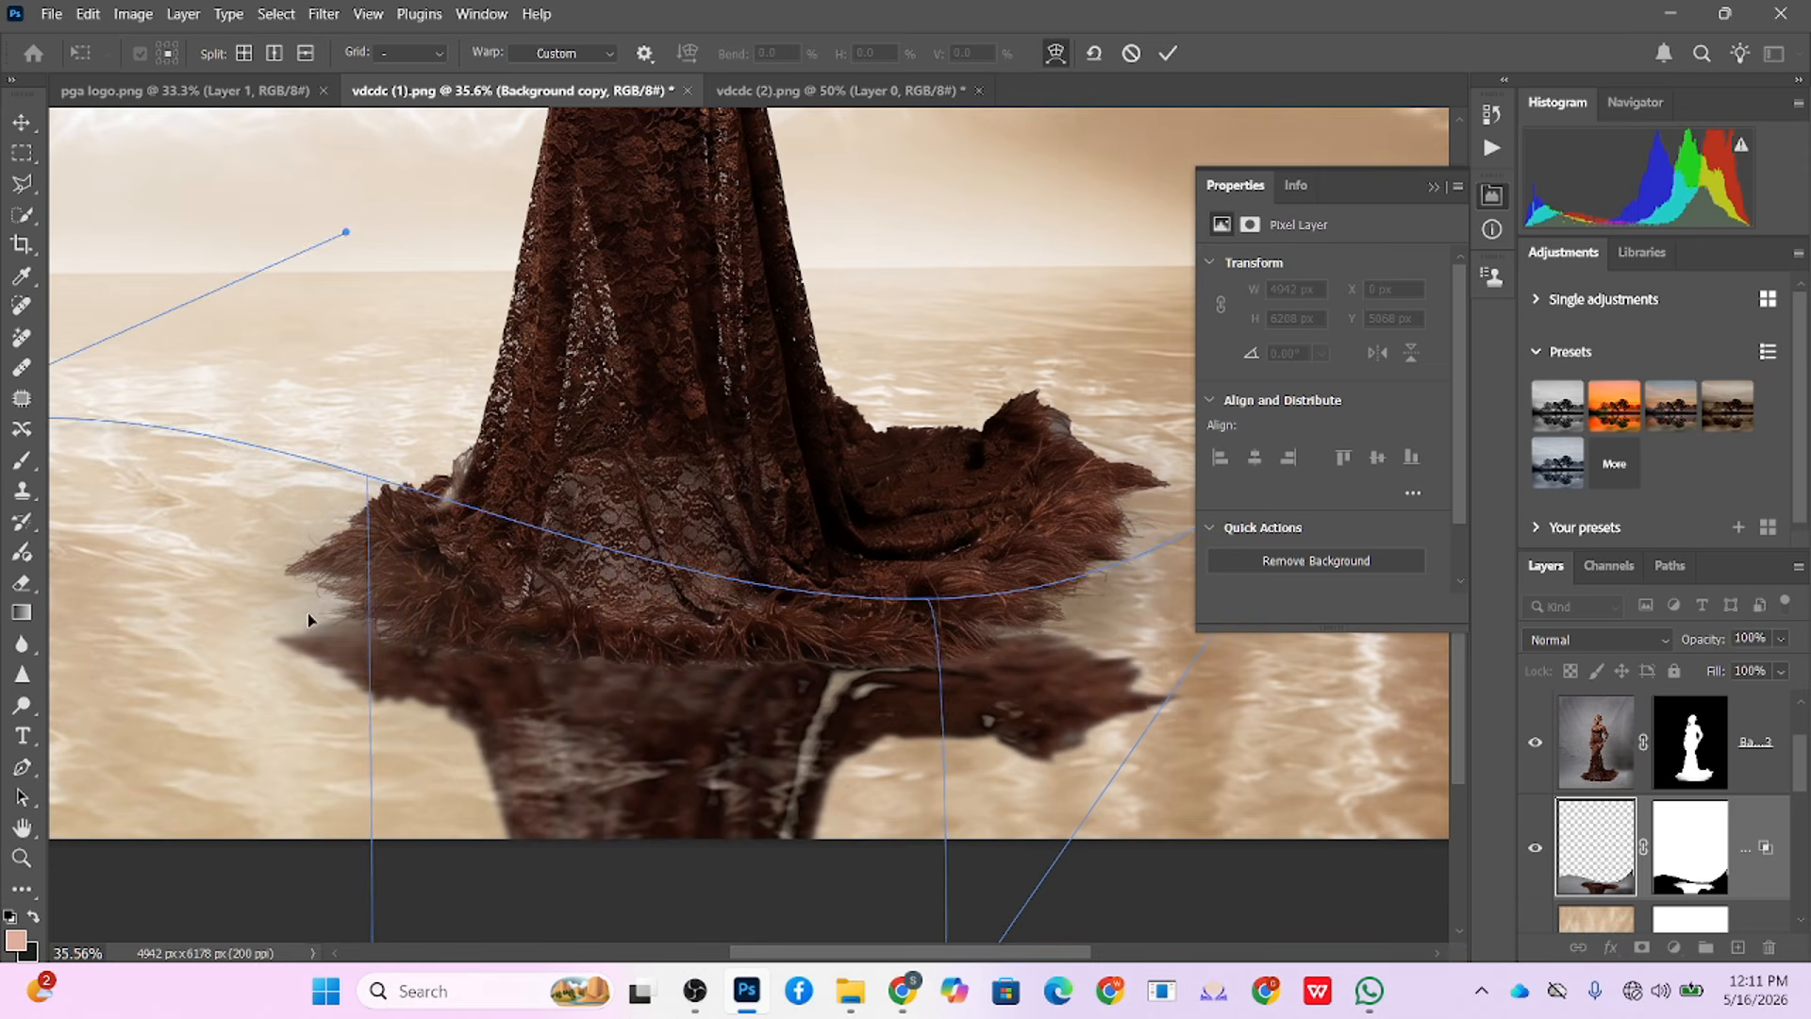
drag(308, 619, 313, 573)
drag(1056, 396, 593, 462)
drag(1009, 312, 970, 37)
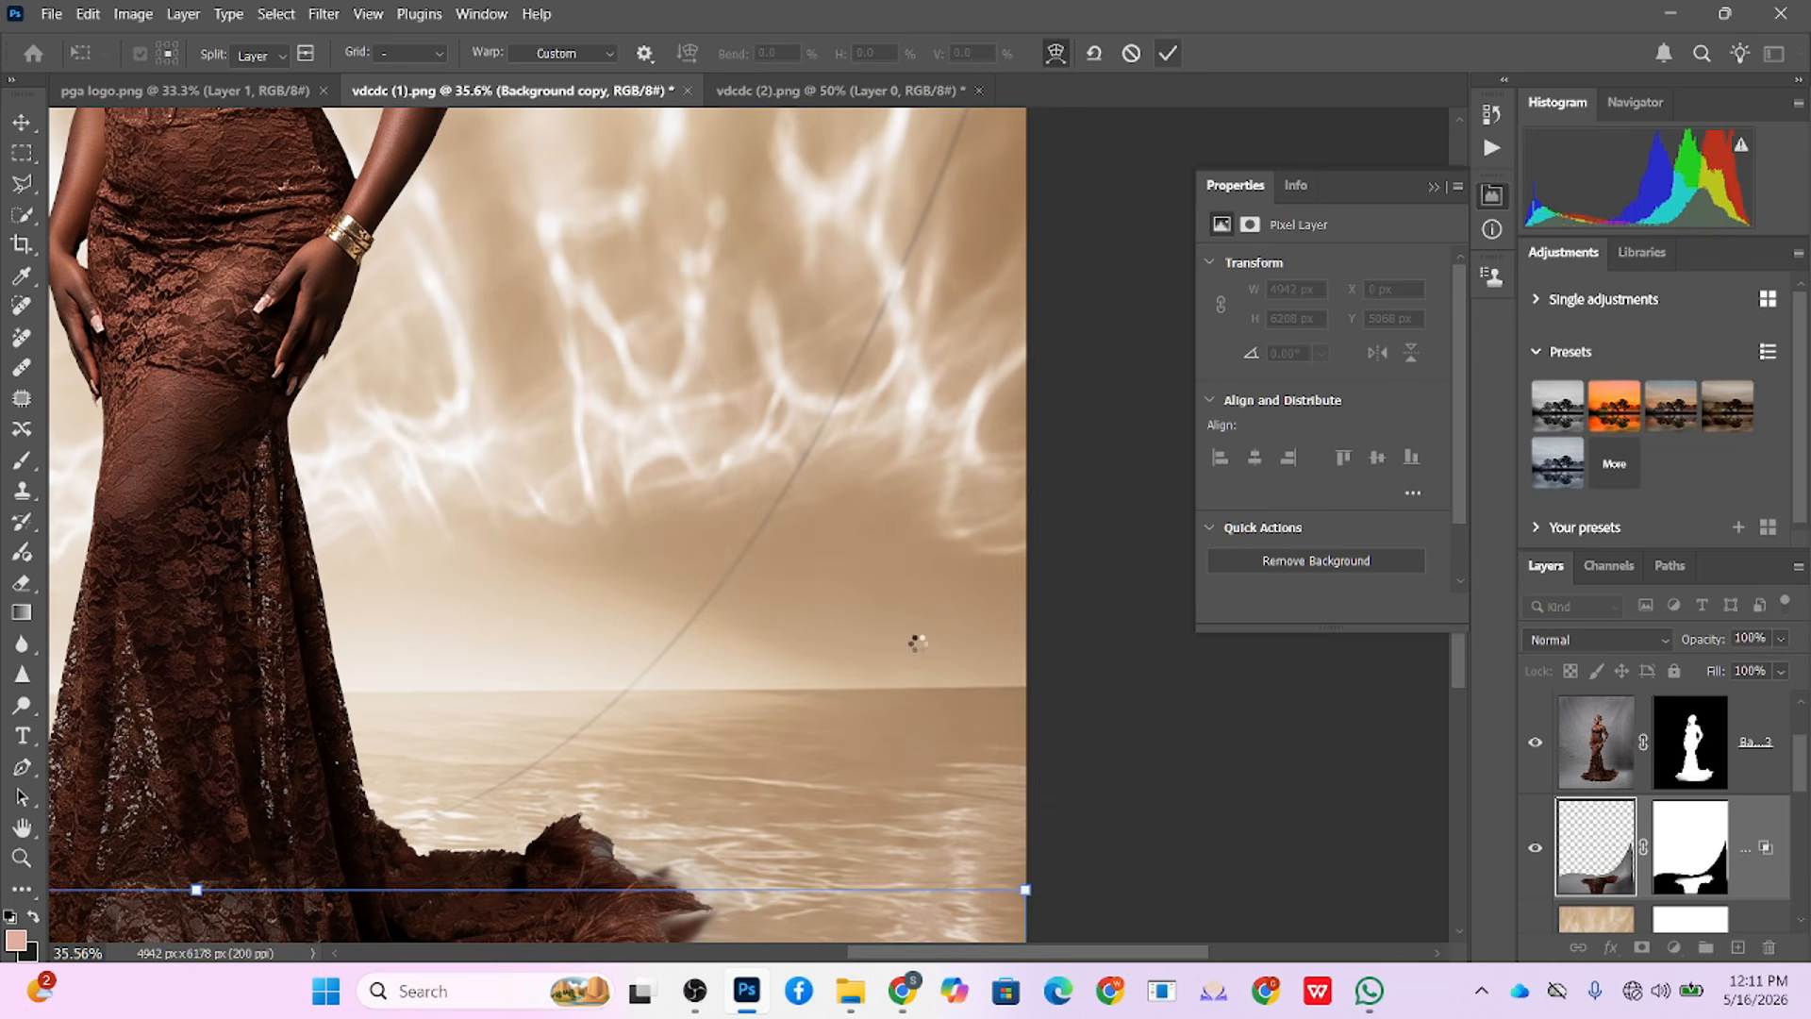
Step: Check the warped reflection against the whole composite with the reflection layer hidden and shown
scroll(917, 646, down, 5)
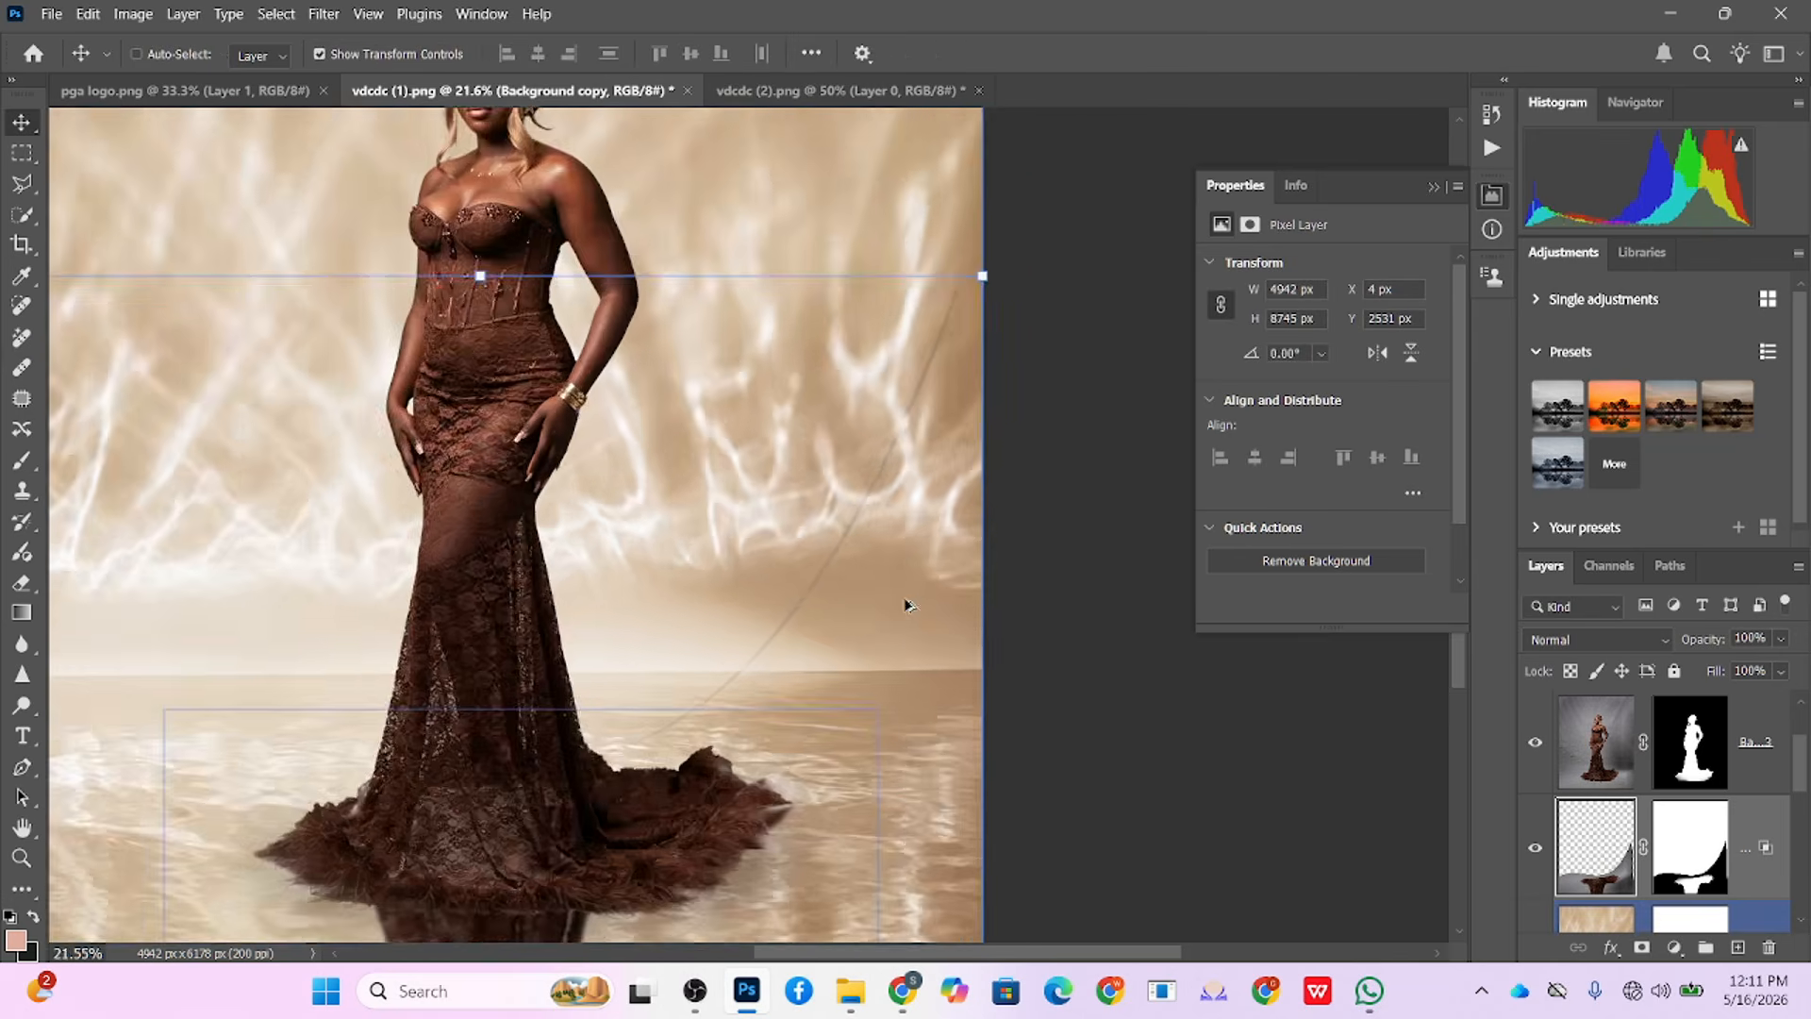
scroll(837, 762, up, 2)
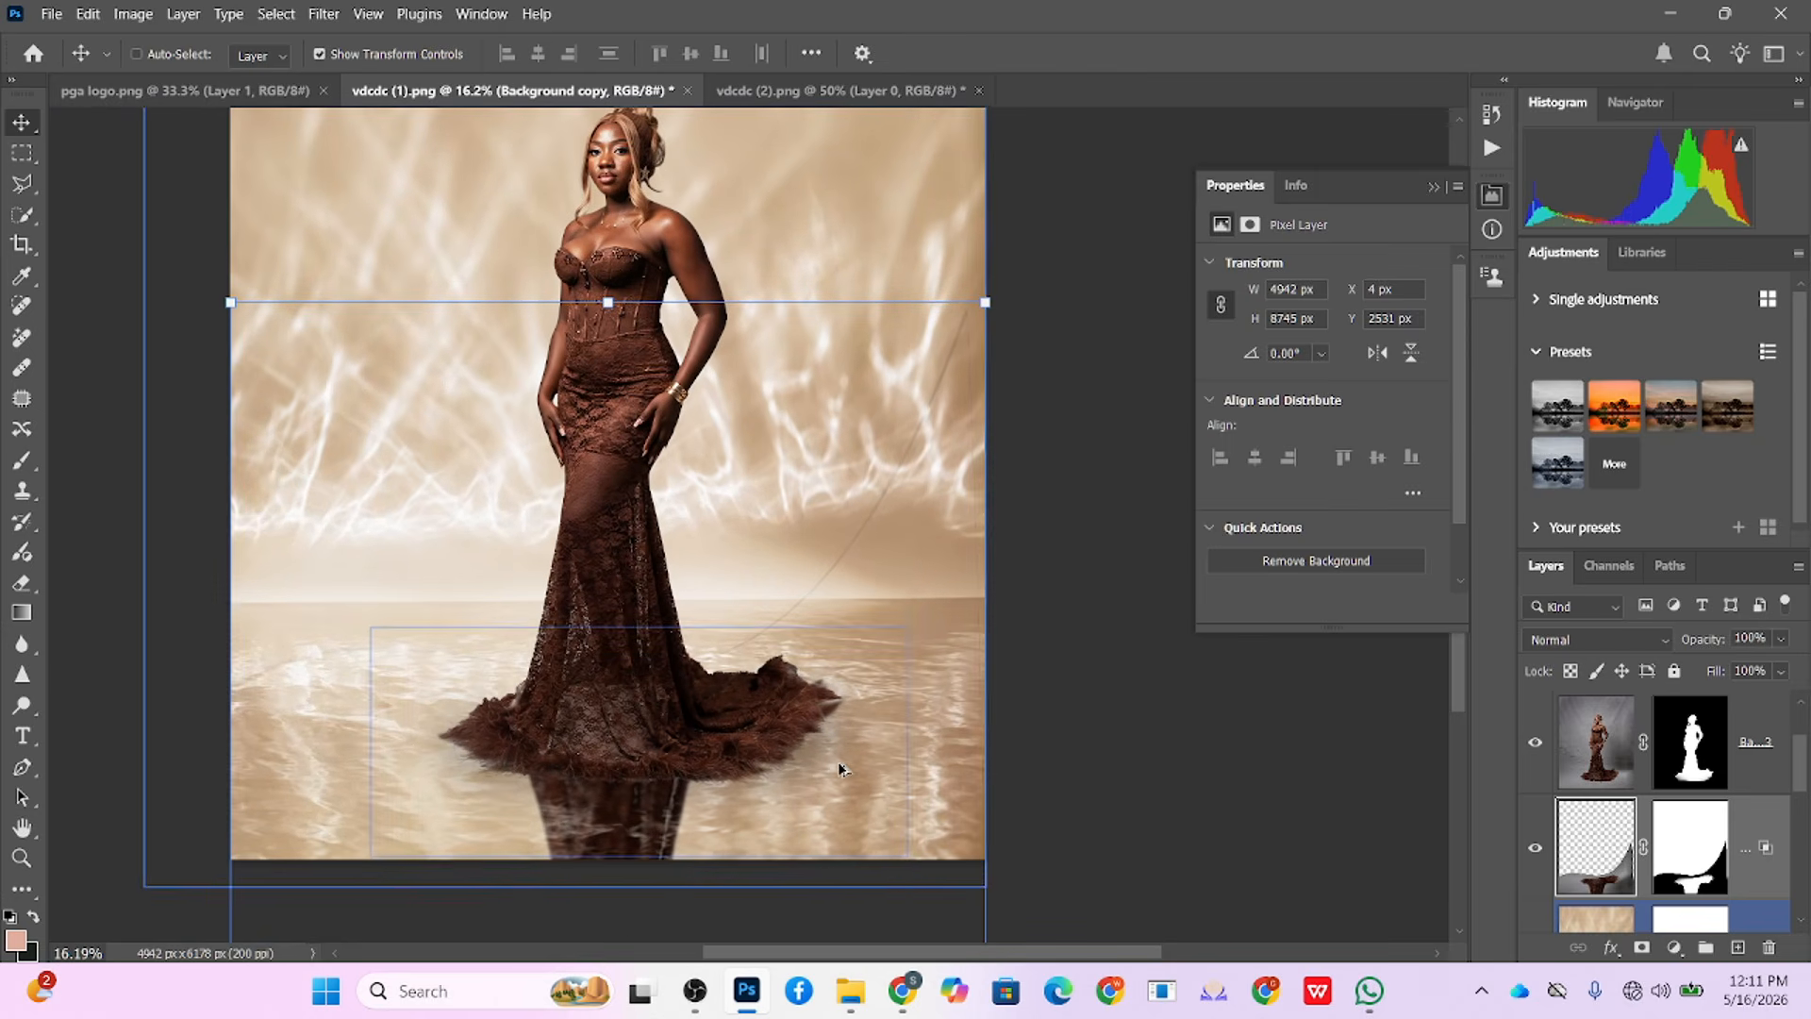
click(1534, 847)
click(1535, 847)
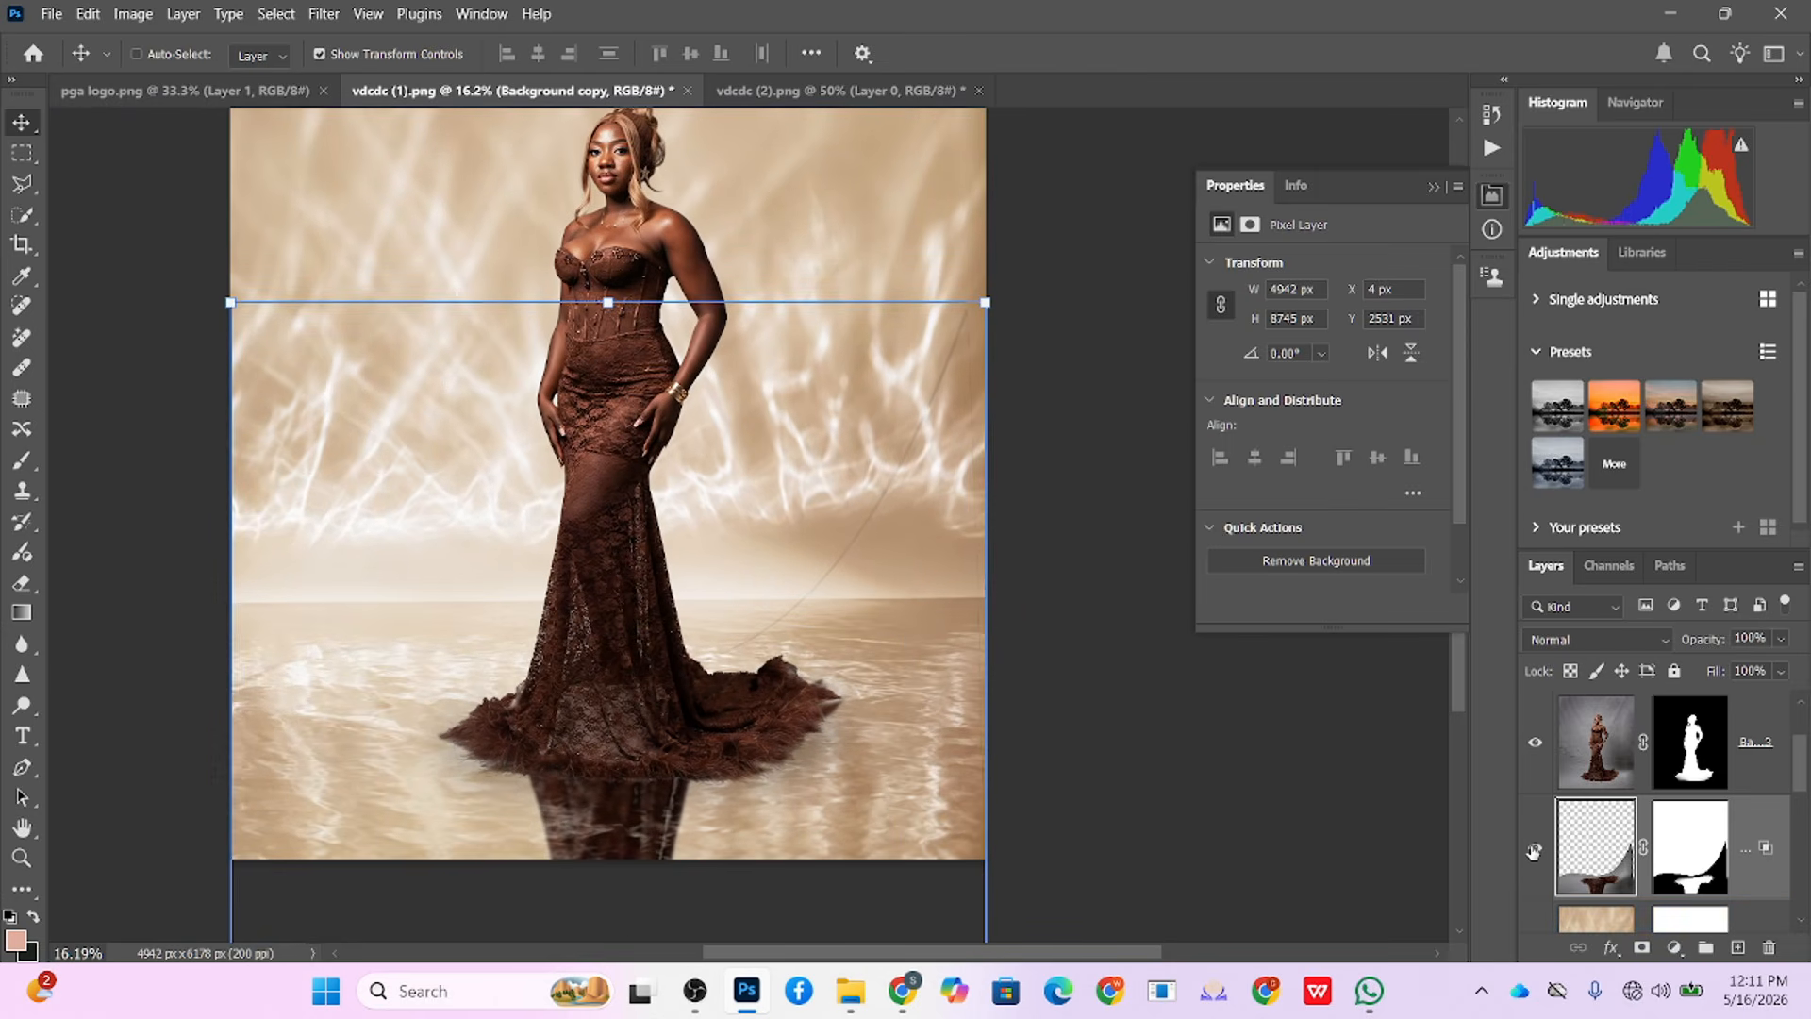
click(1535, 847)
click(1535, 847)
click(1534, 847)
click(1534, 847)
Step: Paint out the stray curved line on the reflection layer's mask with a black brush at 100% flow, and set the layer's opacity to 53%
click(1698, 866)
key(d)
key(b)
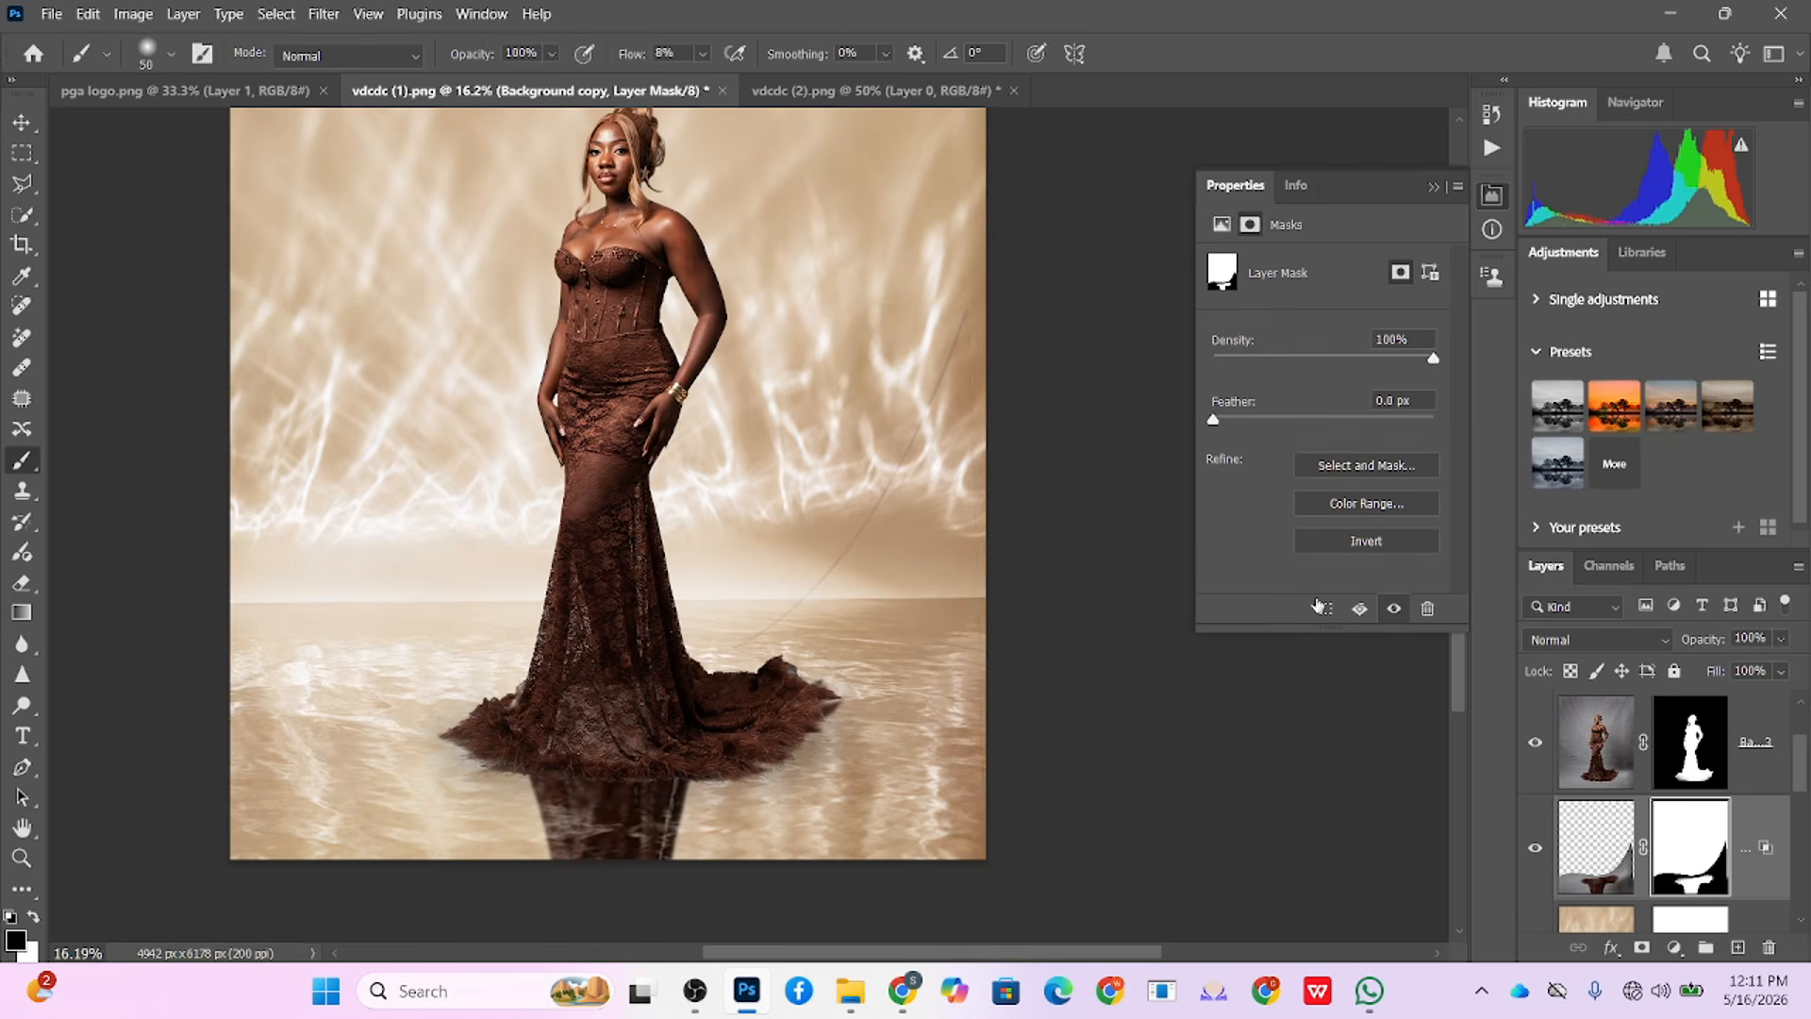
drag(620, 55, 745, 66)
alt+right_click(901, 566)
mouse_move(958, 341)
mouse_down()
mouse_move(830, 556)
mouse_move(739, 628)
mouse_move(854, 498)
mouse_move(916, 470)
mouse_up()
click(1781, 638)
drag(1786, 650, 1743, 672)
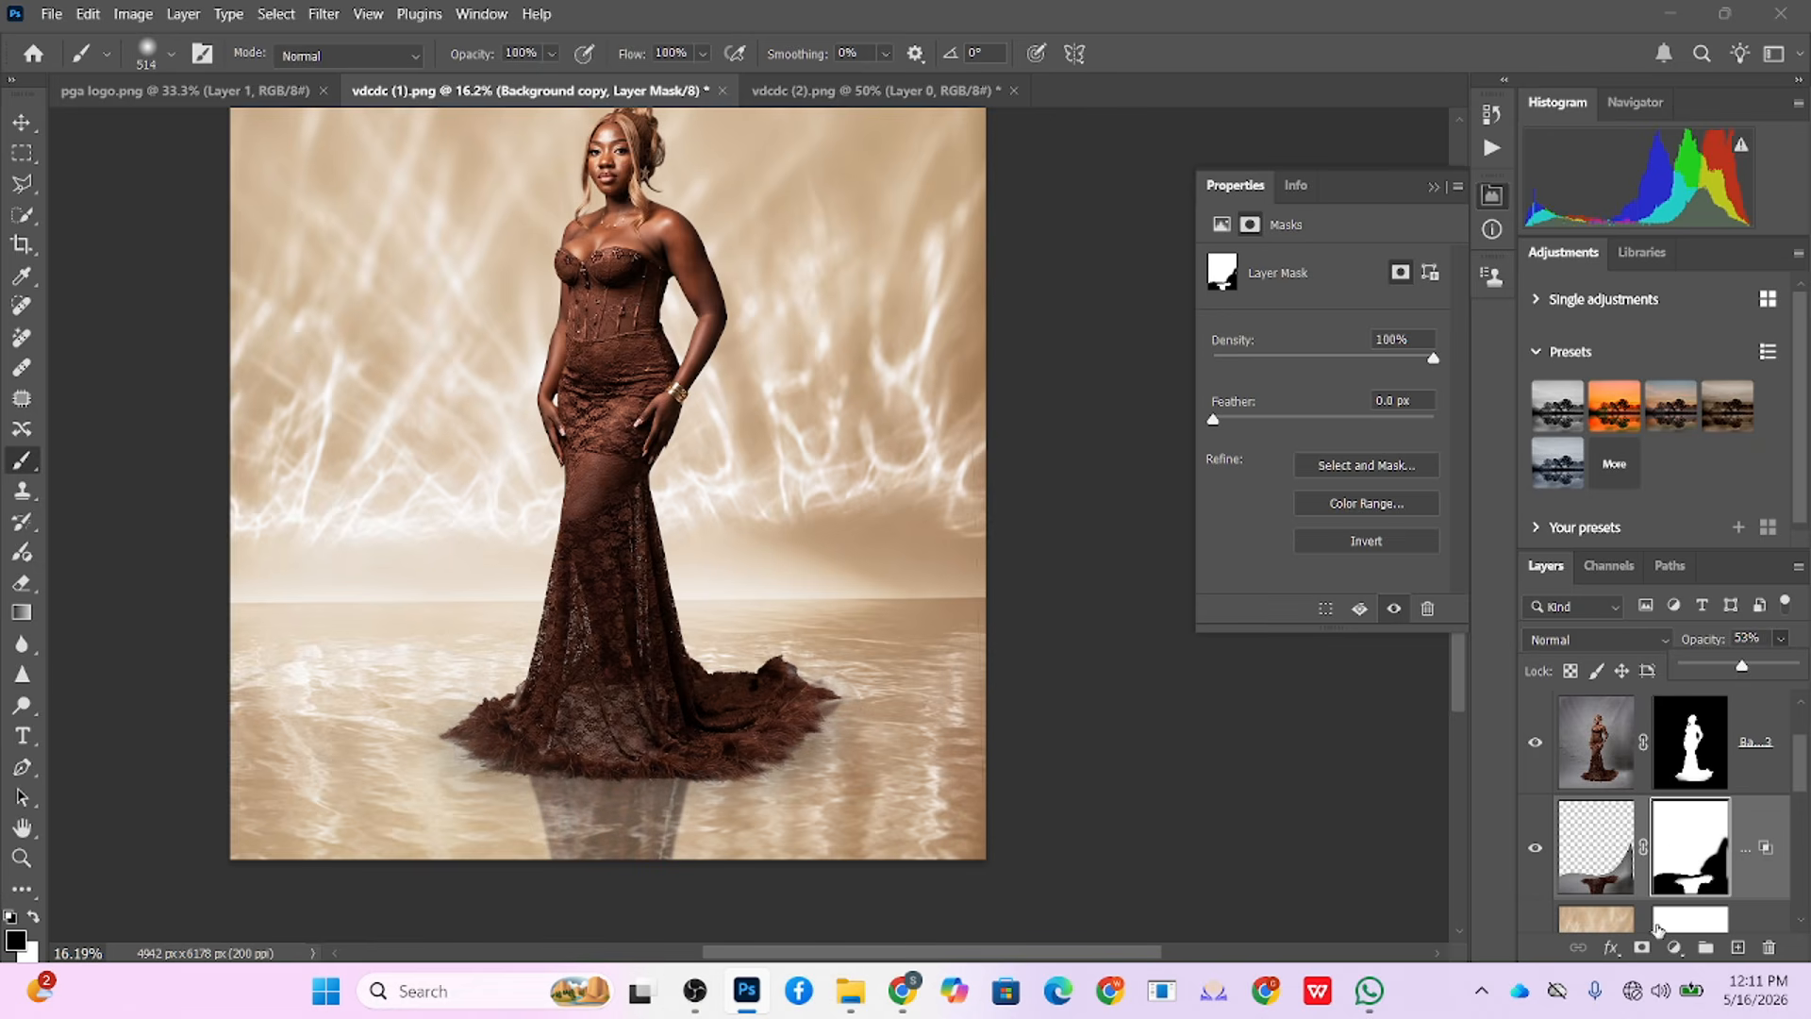
Step: Stamp all visible layers into a new layer above the clipped Curves adjustment at the top of the stack
scroll(1672, 856, up, 2)
click(1657, 781)
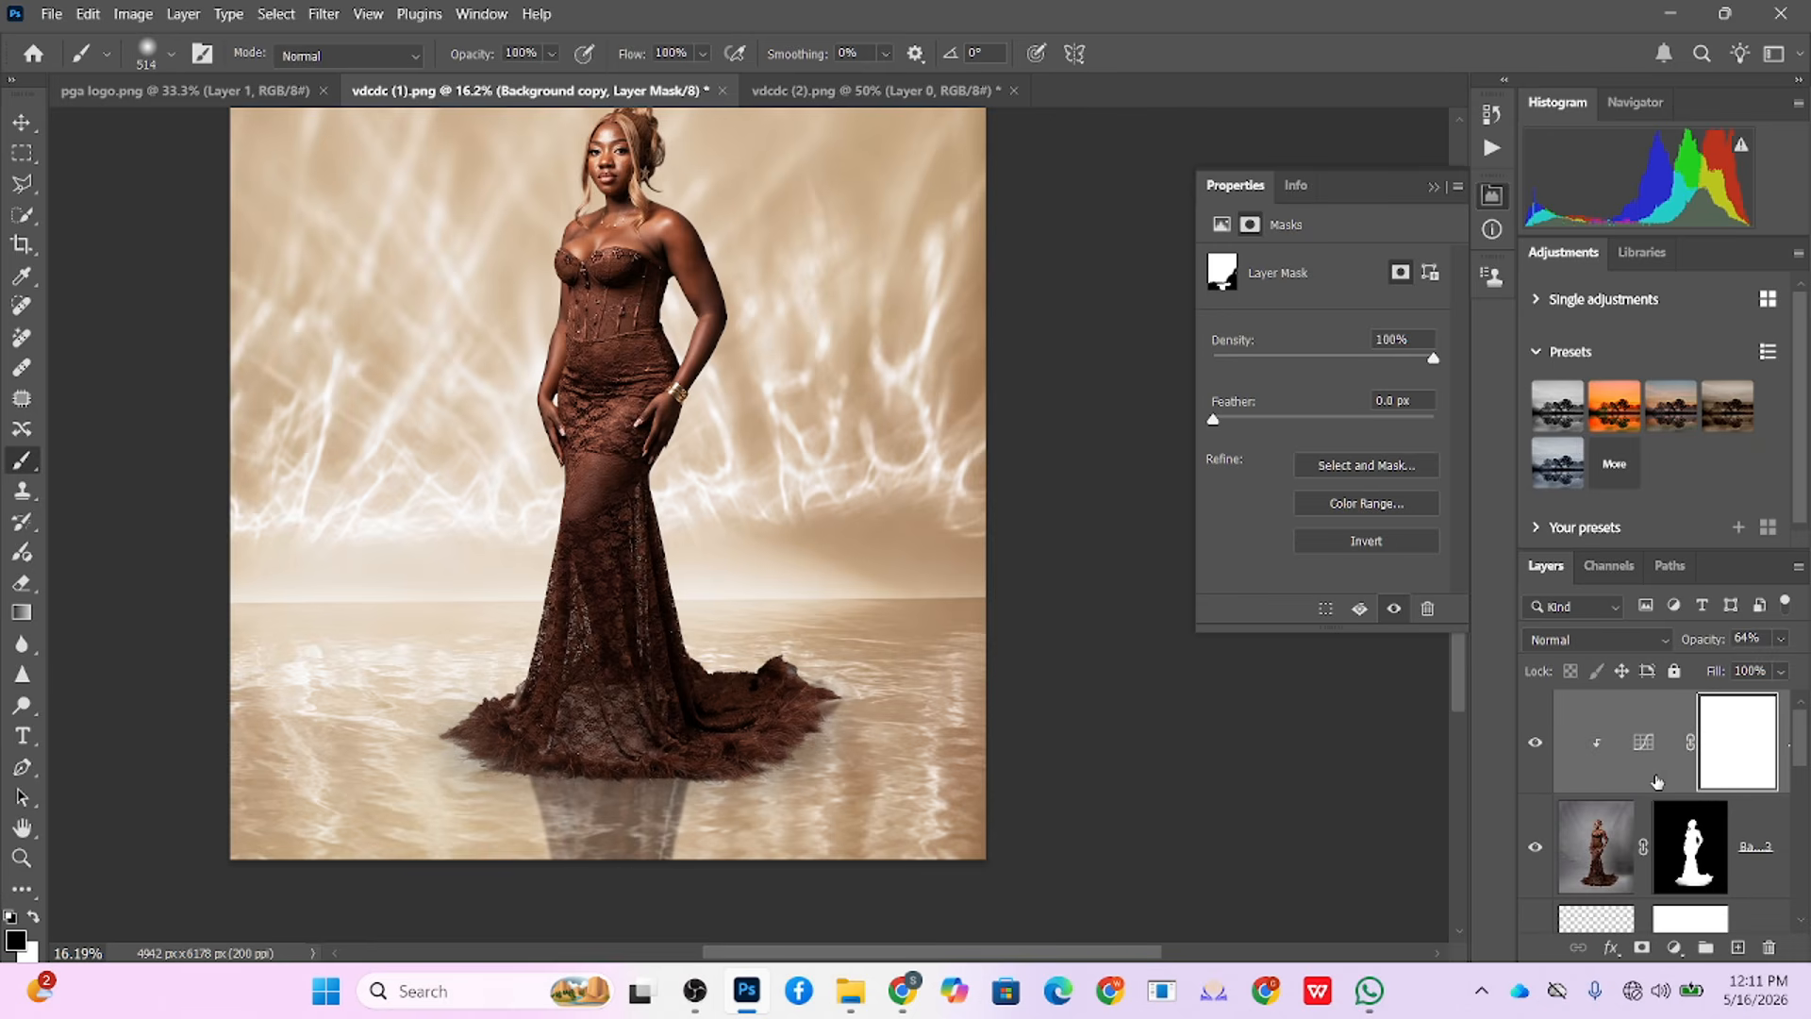
key(ctrl+shift+alt+e)
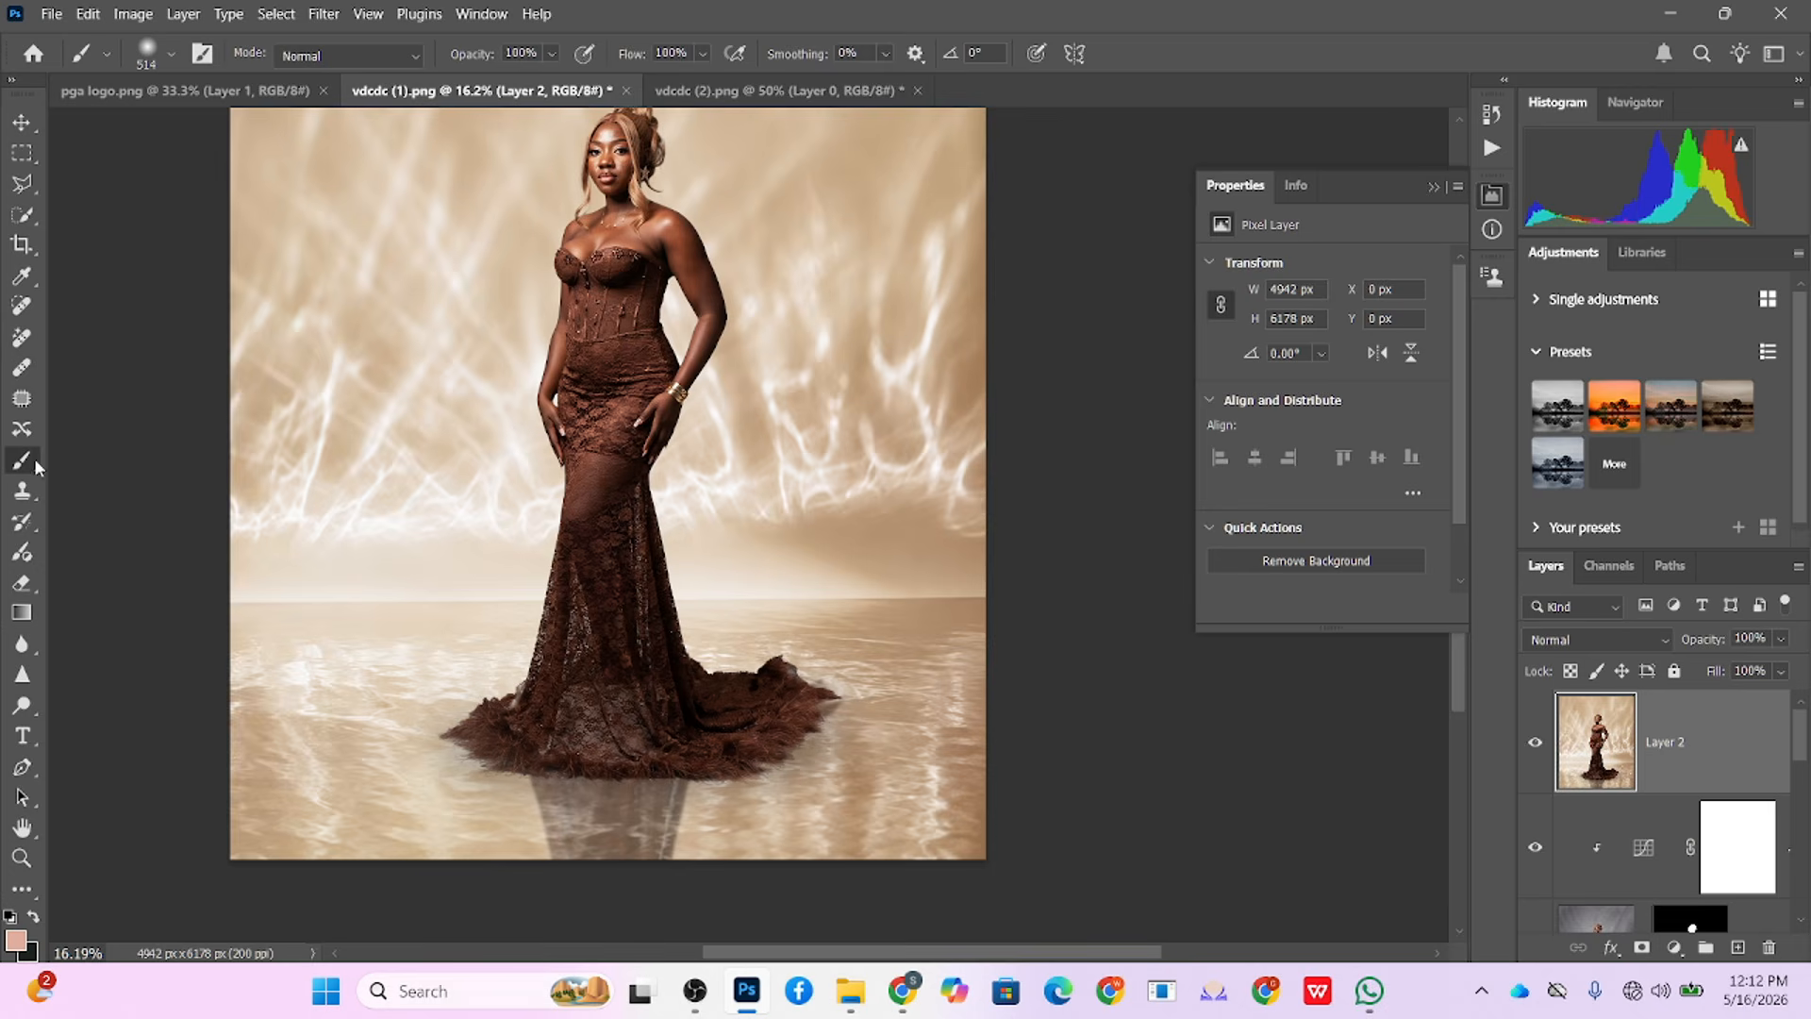
Step: Clone clean water over the pale leftover edges beside the train's fold and the opposite side of the hem, with a size 65 Clone Stamp
click(22, 490)
scroll(917, 794, up, 1)
scroll(918, 794, up, 2)
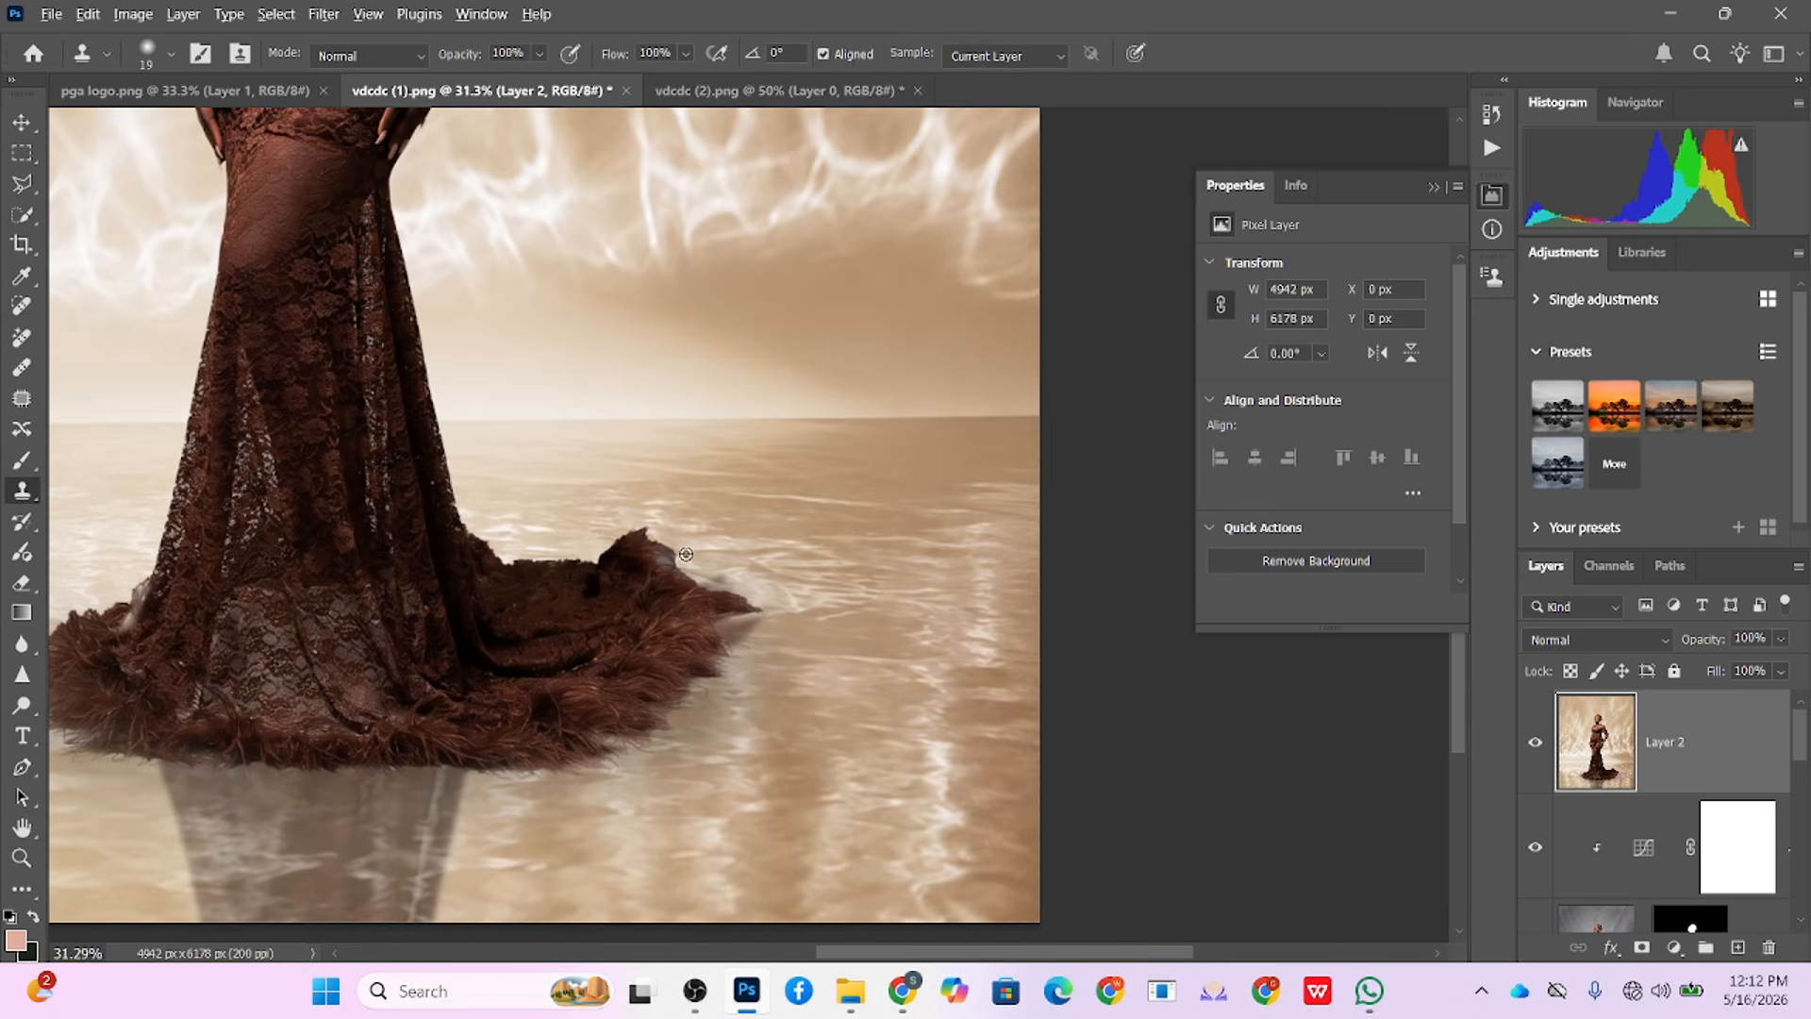
alt+drag(664, 558, 898, 557)
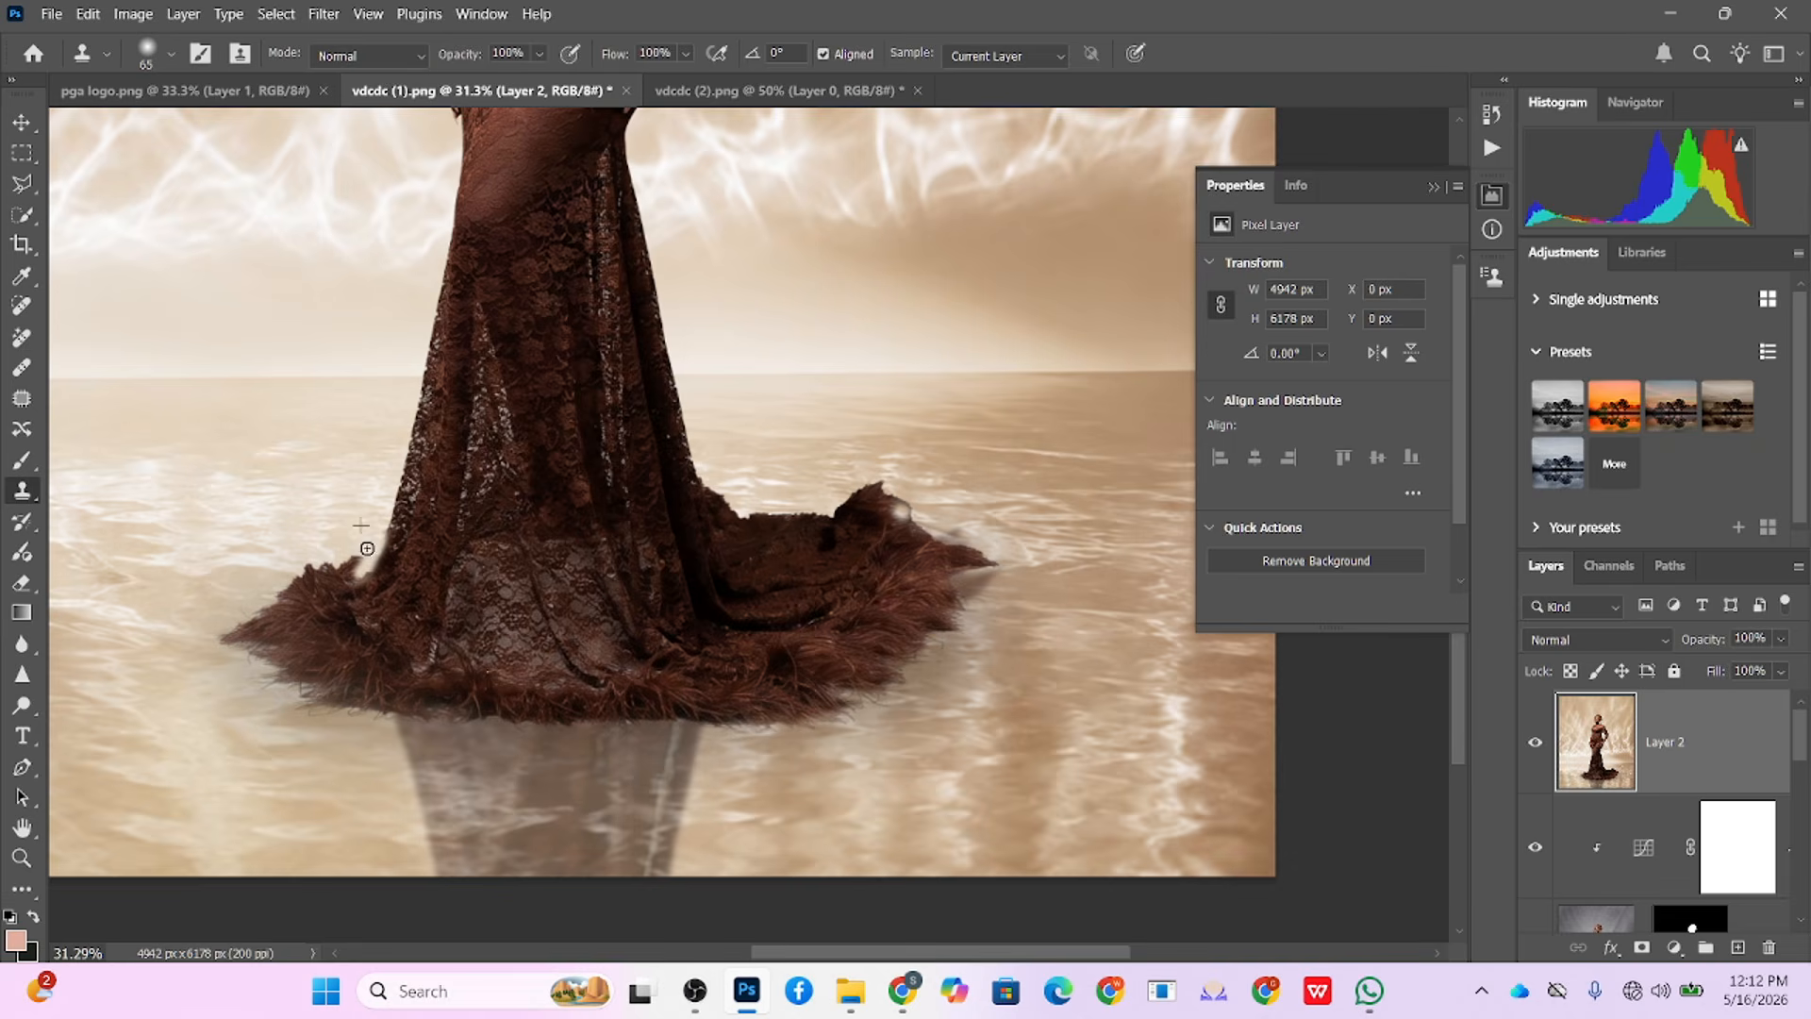
alt+scroll(295, 726, down, 3)
scroll(295, 726, up, 2)
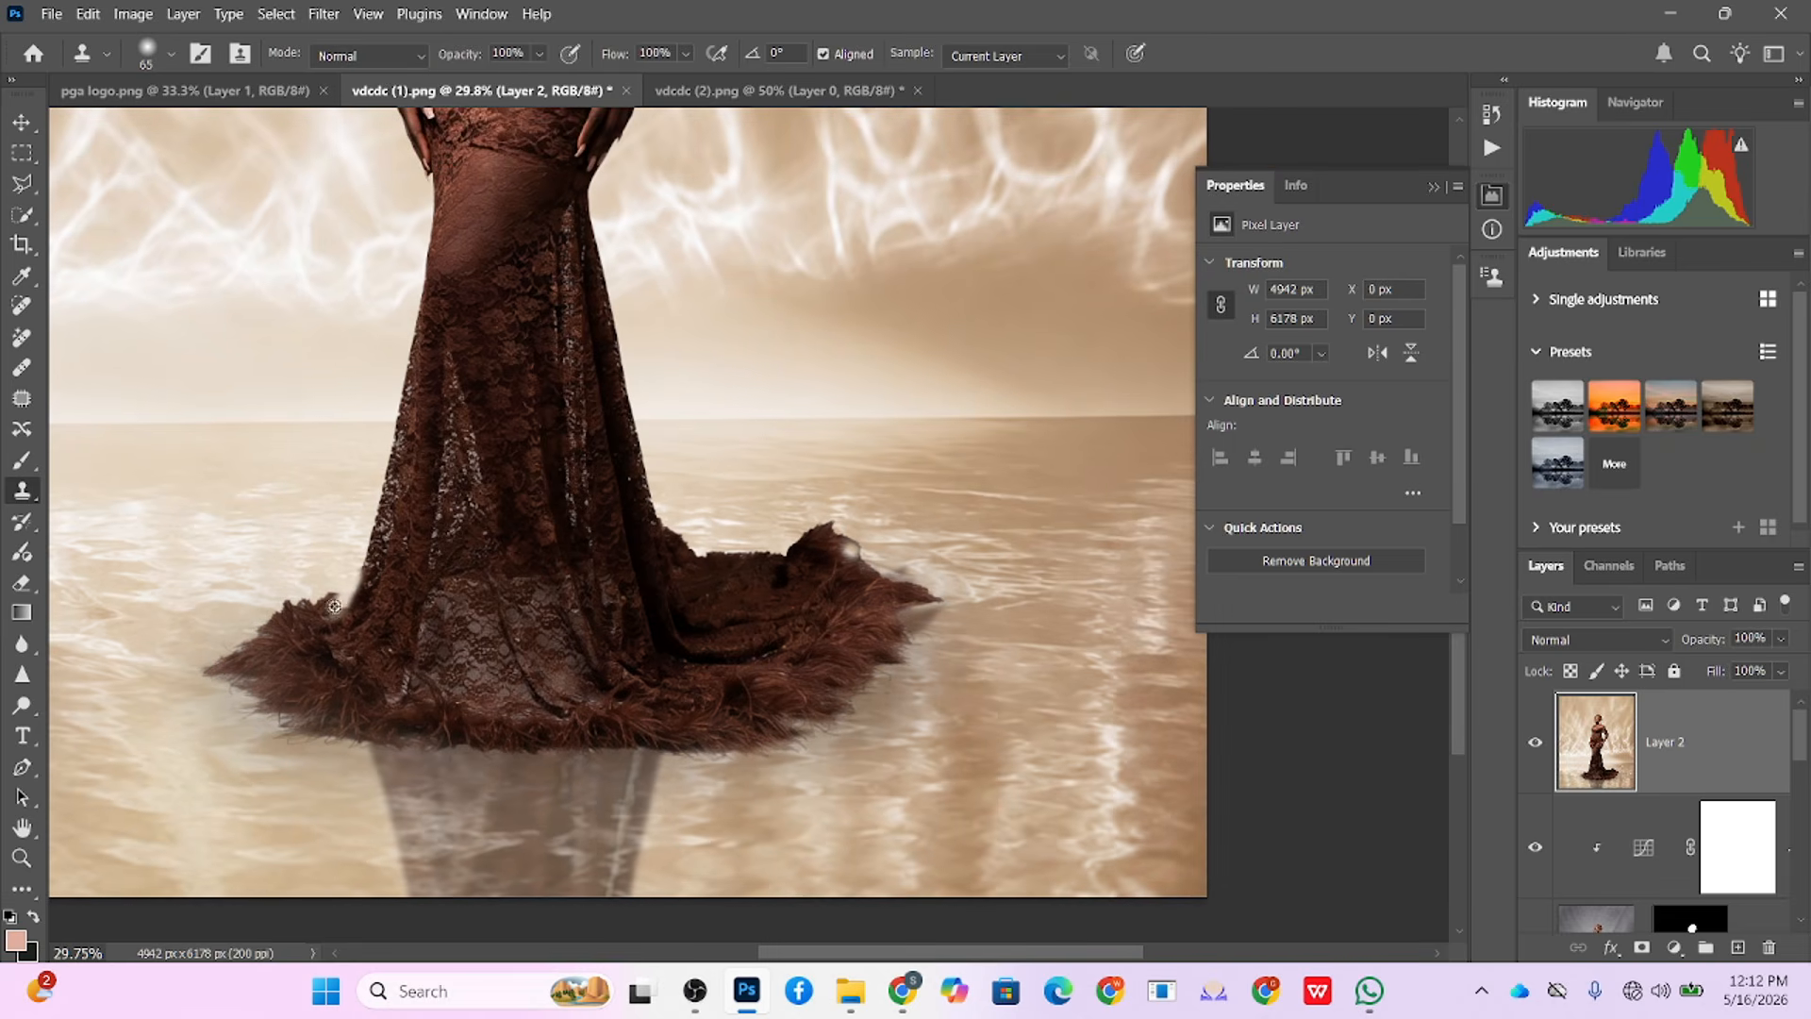
mouse_move(339, 589)
mouse_down()
mouse_move(332, 564)
mouse_move(354, 556)
mouse_up()
alt+scroll(354, 555, down, 4)
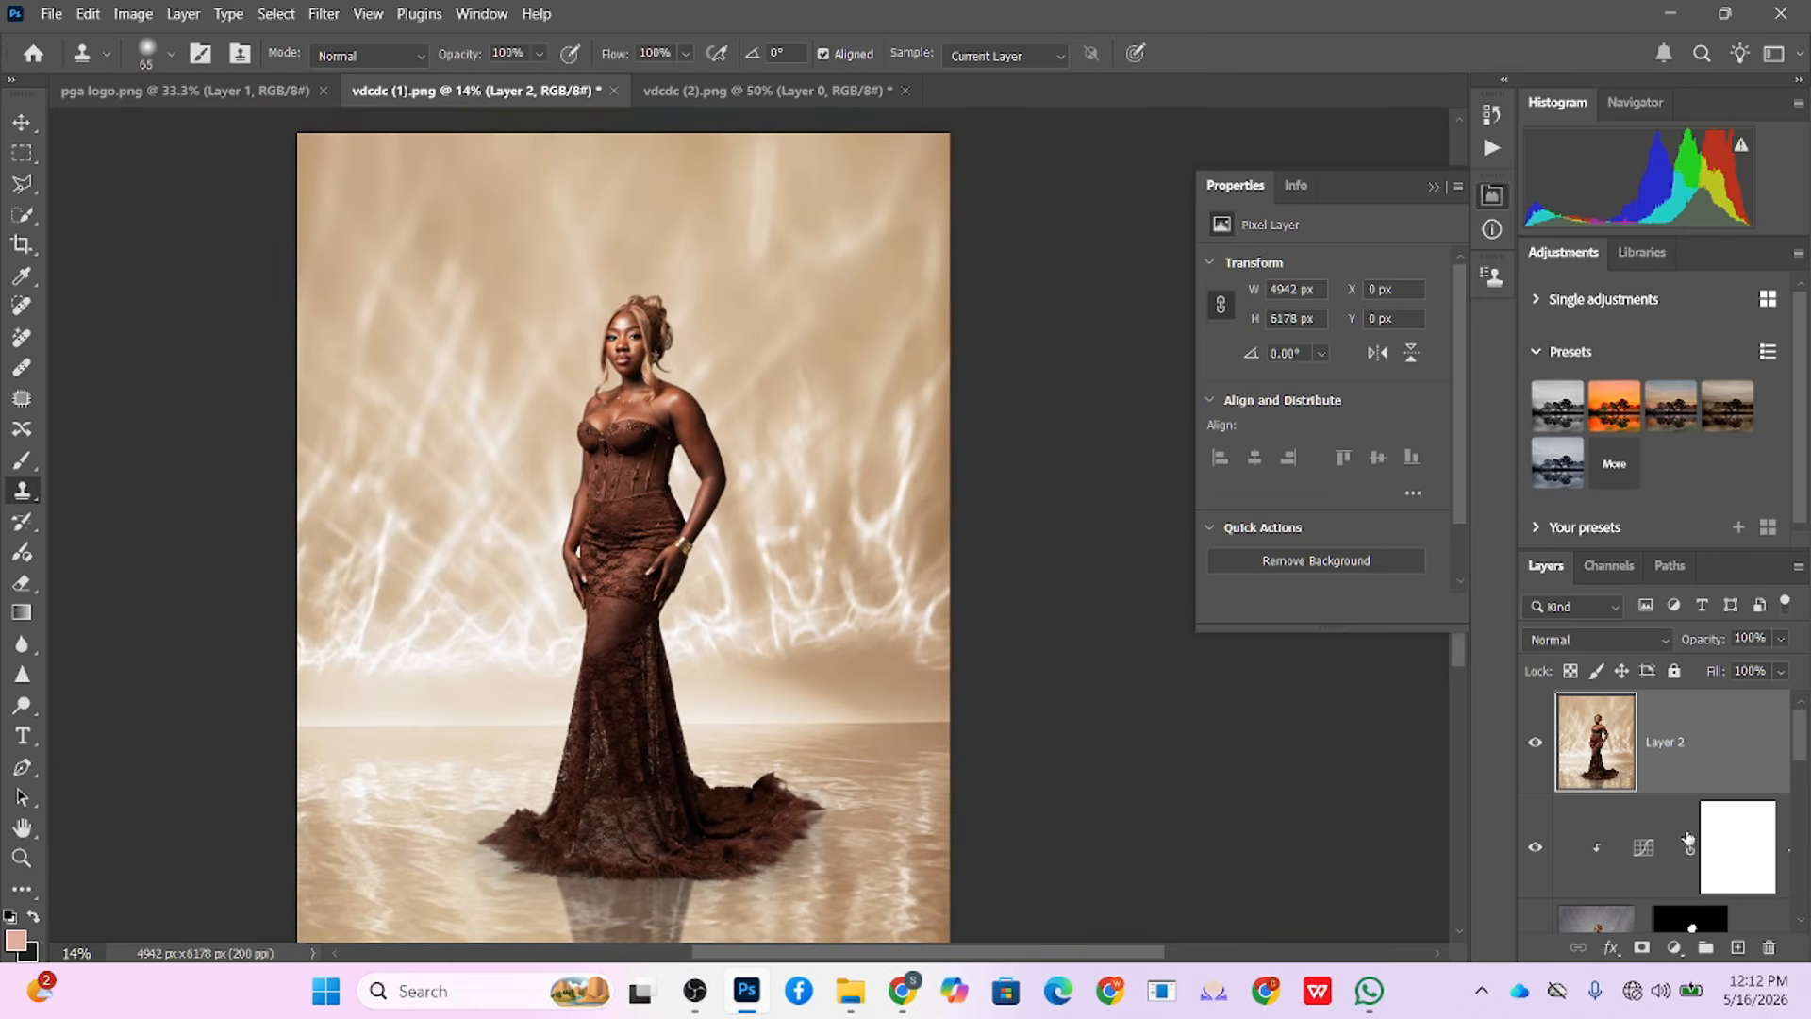
Step: Add a Color Lookup adjustment layer and try several 3D LUTs, settling on Soft_Warming.look
click(1674, 947)
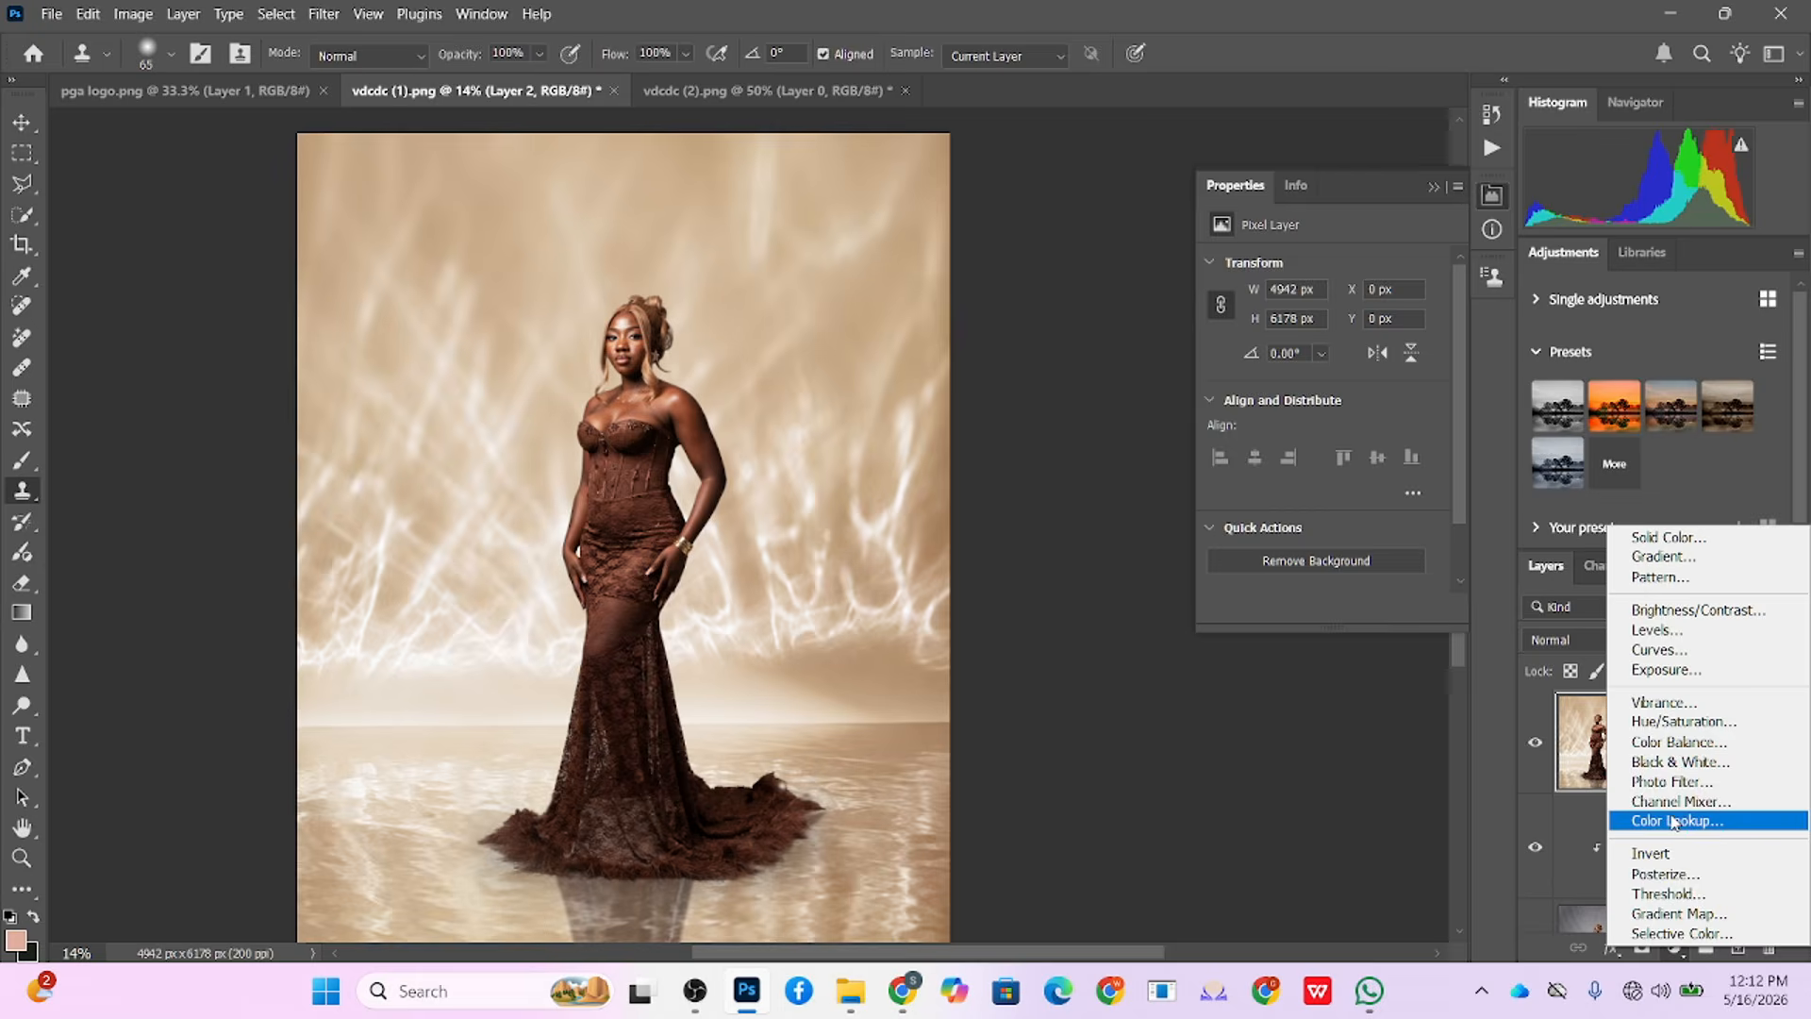
click(1671, 821)
click(1319, 265)
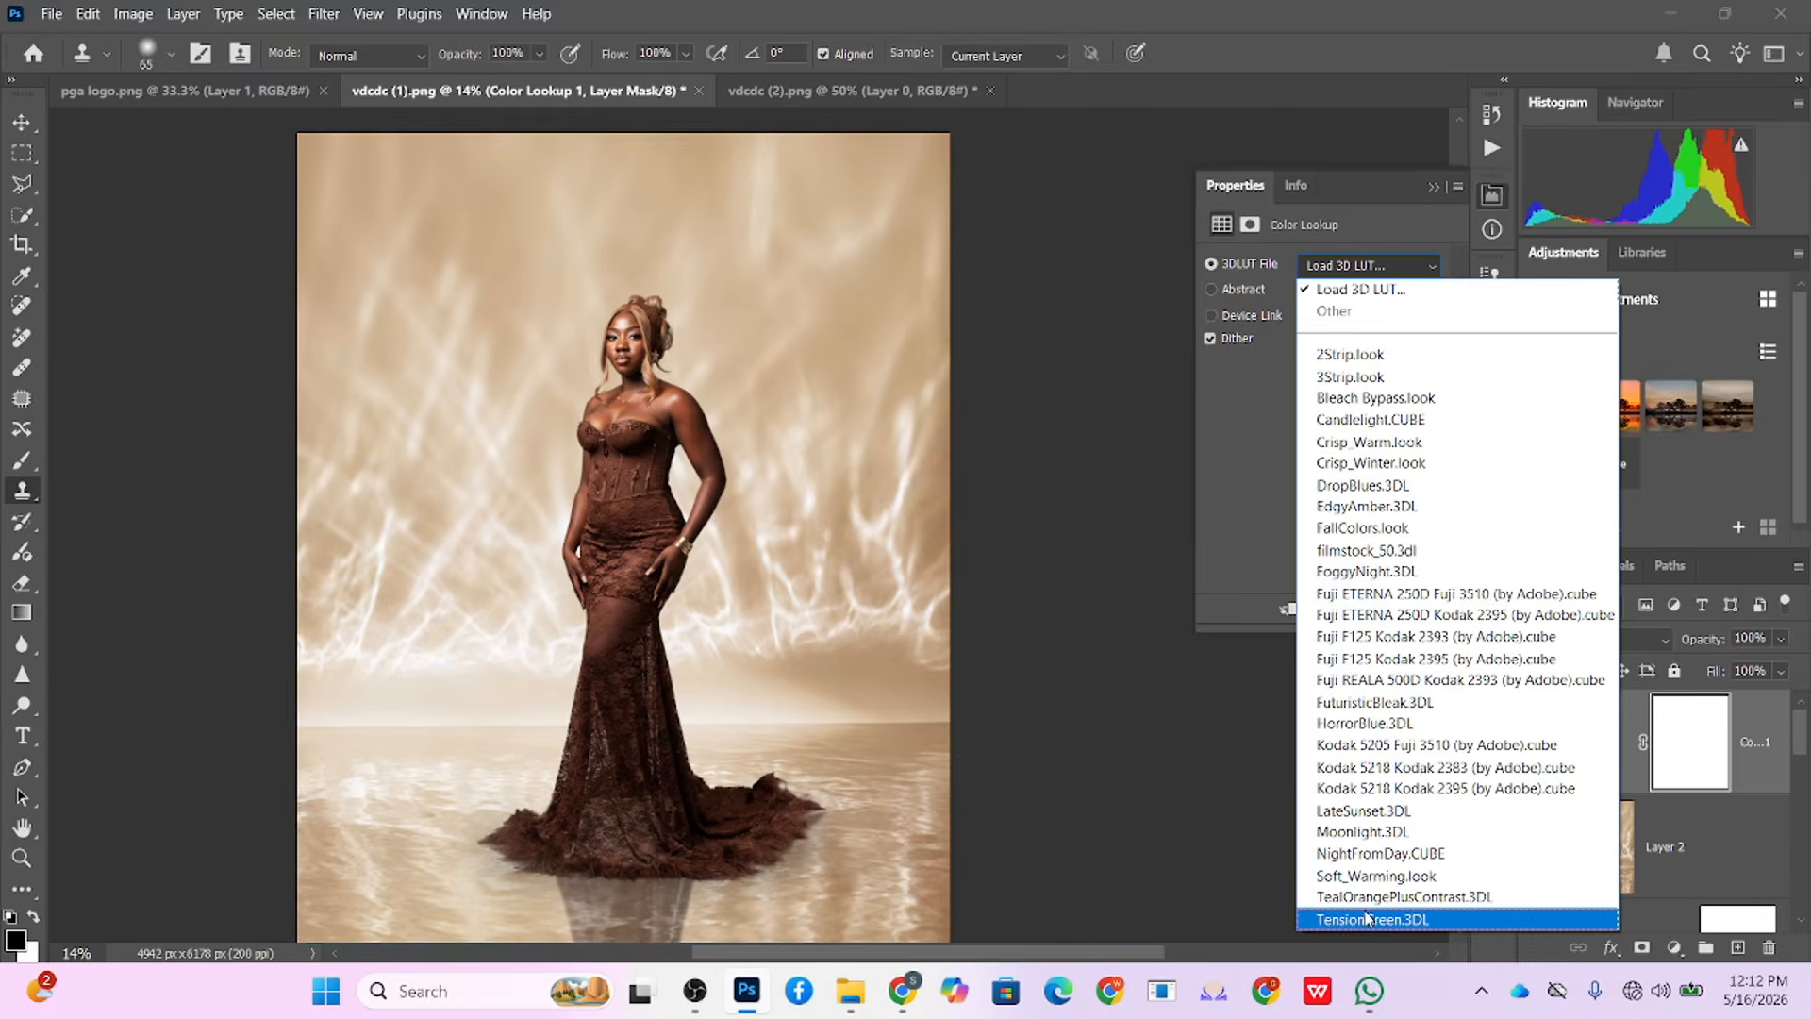
click(1366, 918)
key(Up)
key(Up)
key(Up)
key(Up)
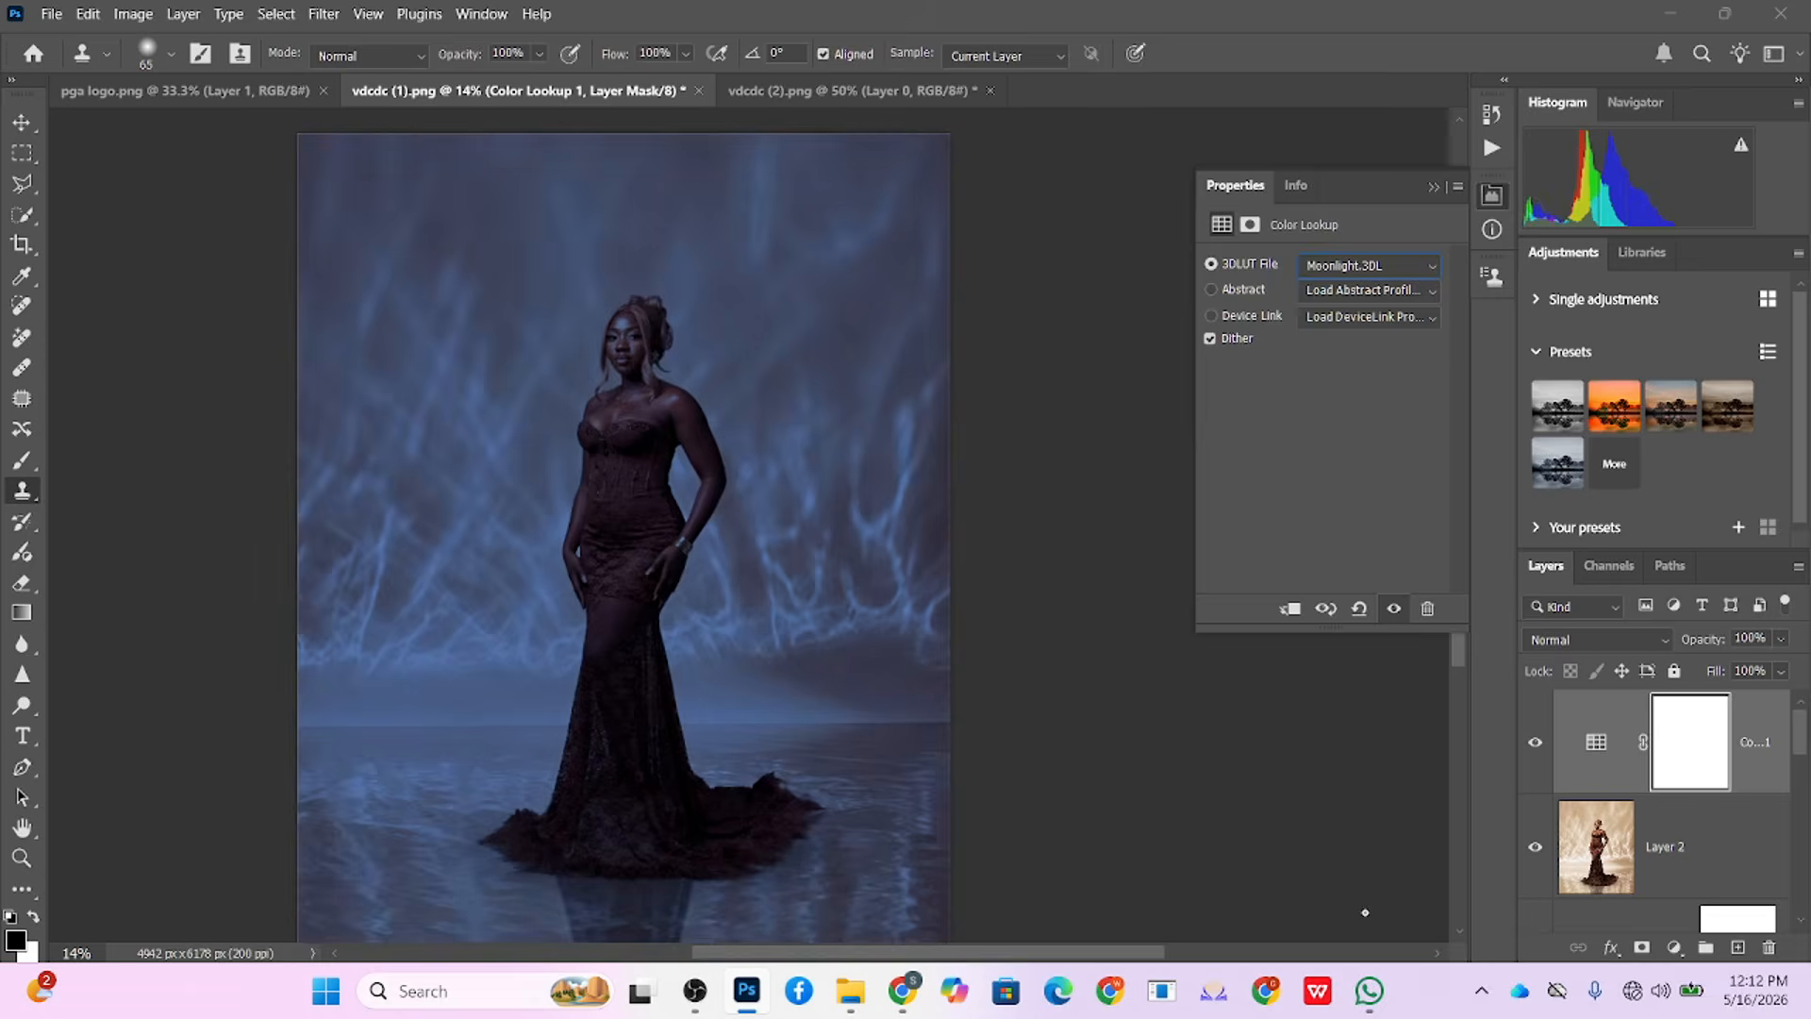
key(Down)
key(Down)
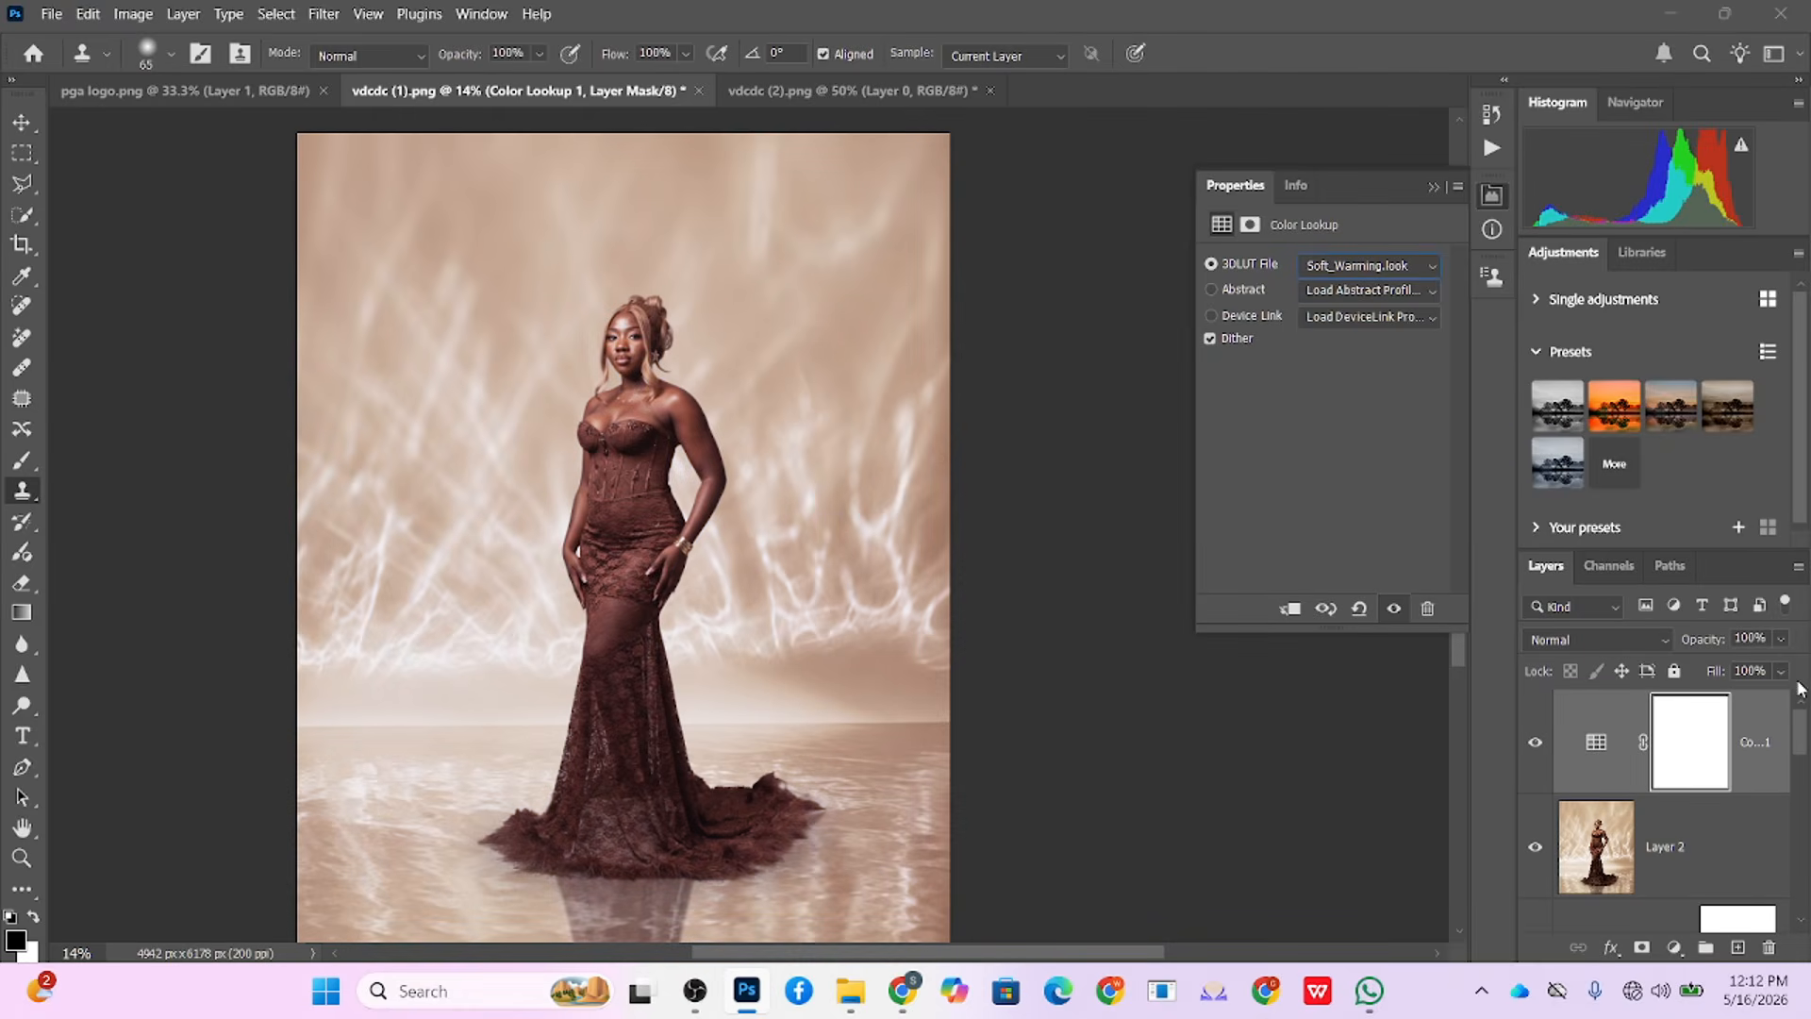
Step: Reduce the Color Lookup layer's fill to 48%, comparing the image with and without the grade
click(1780, 671)
drag(1797, 699, 1745, 700)
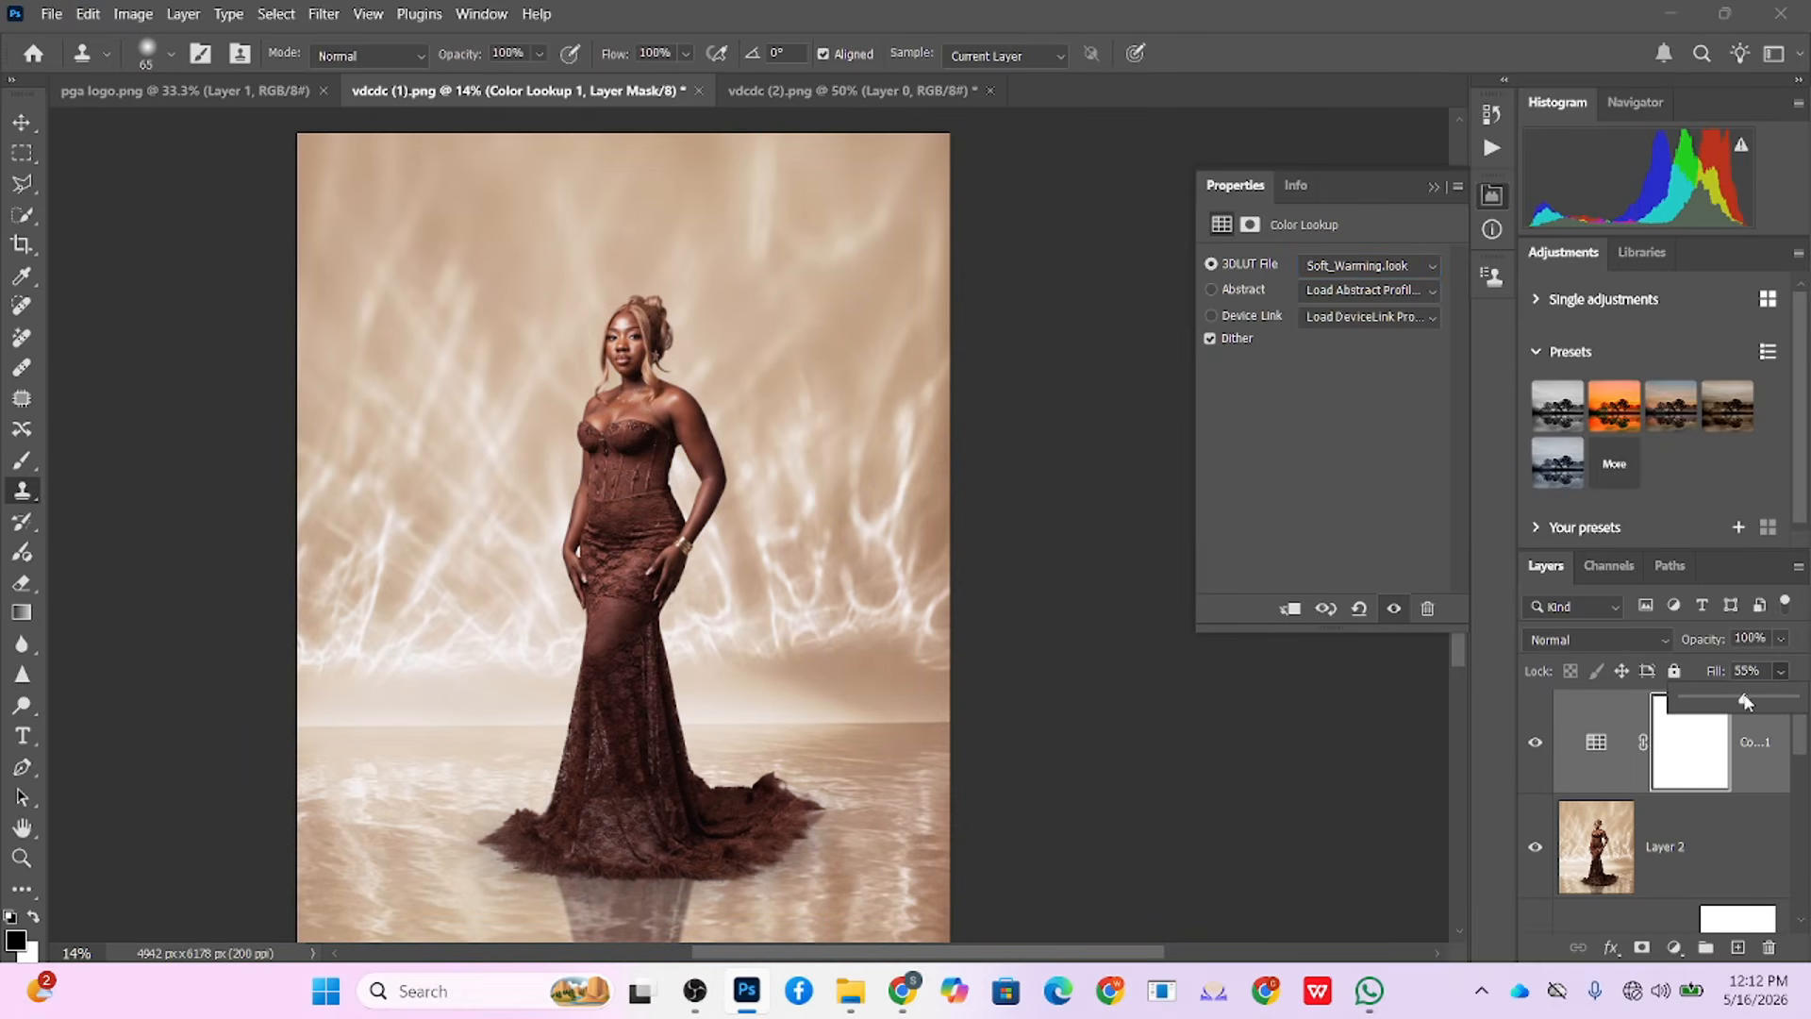
click(1535, 744)
click(1534, 743)
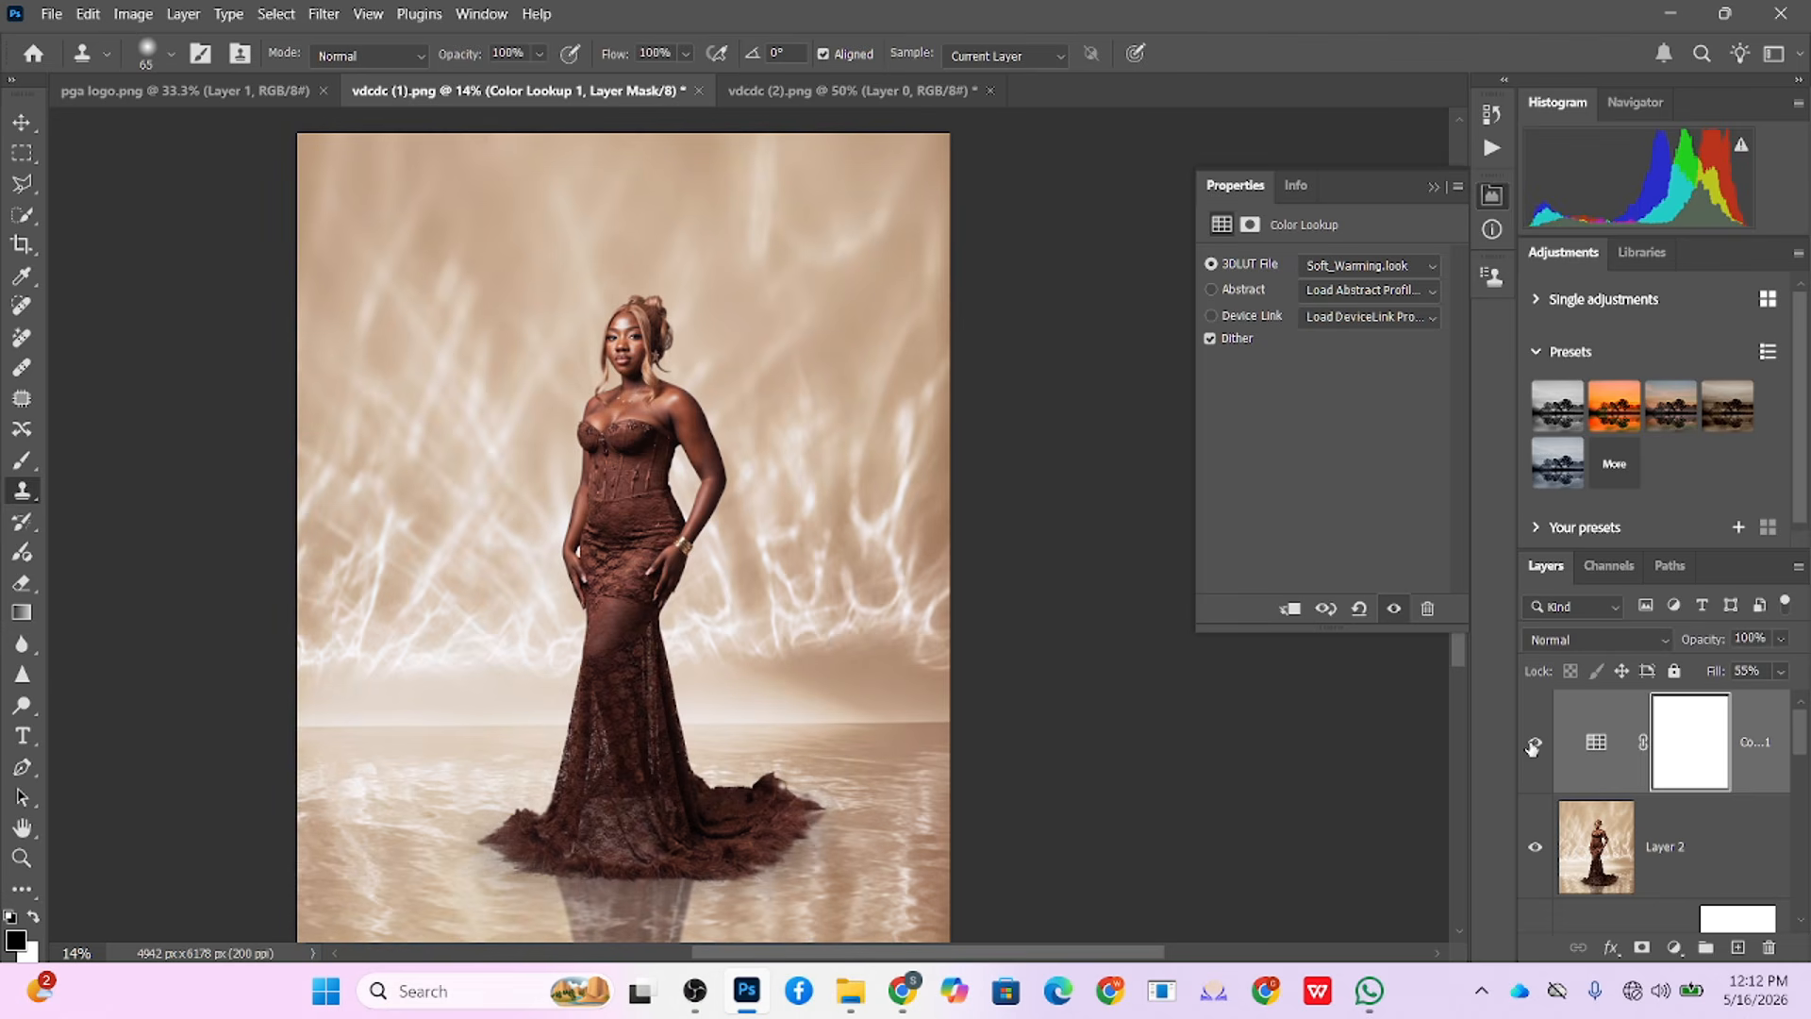
click(1780, 671)
drag(1747, 700, 1738, 703)
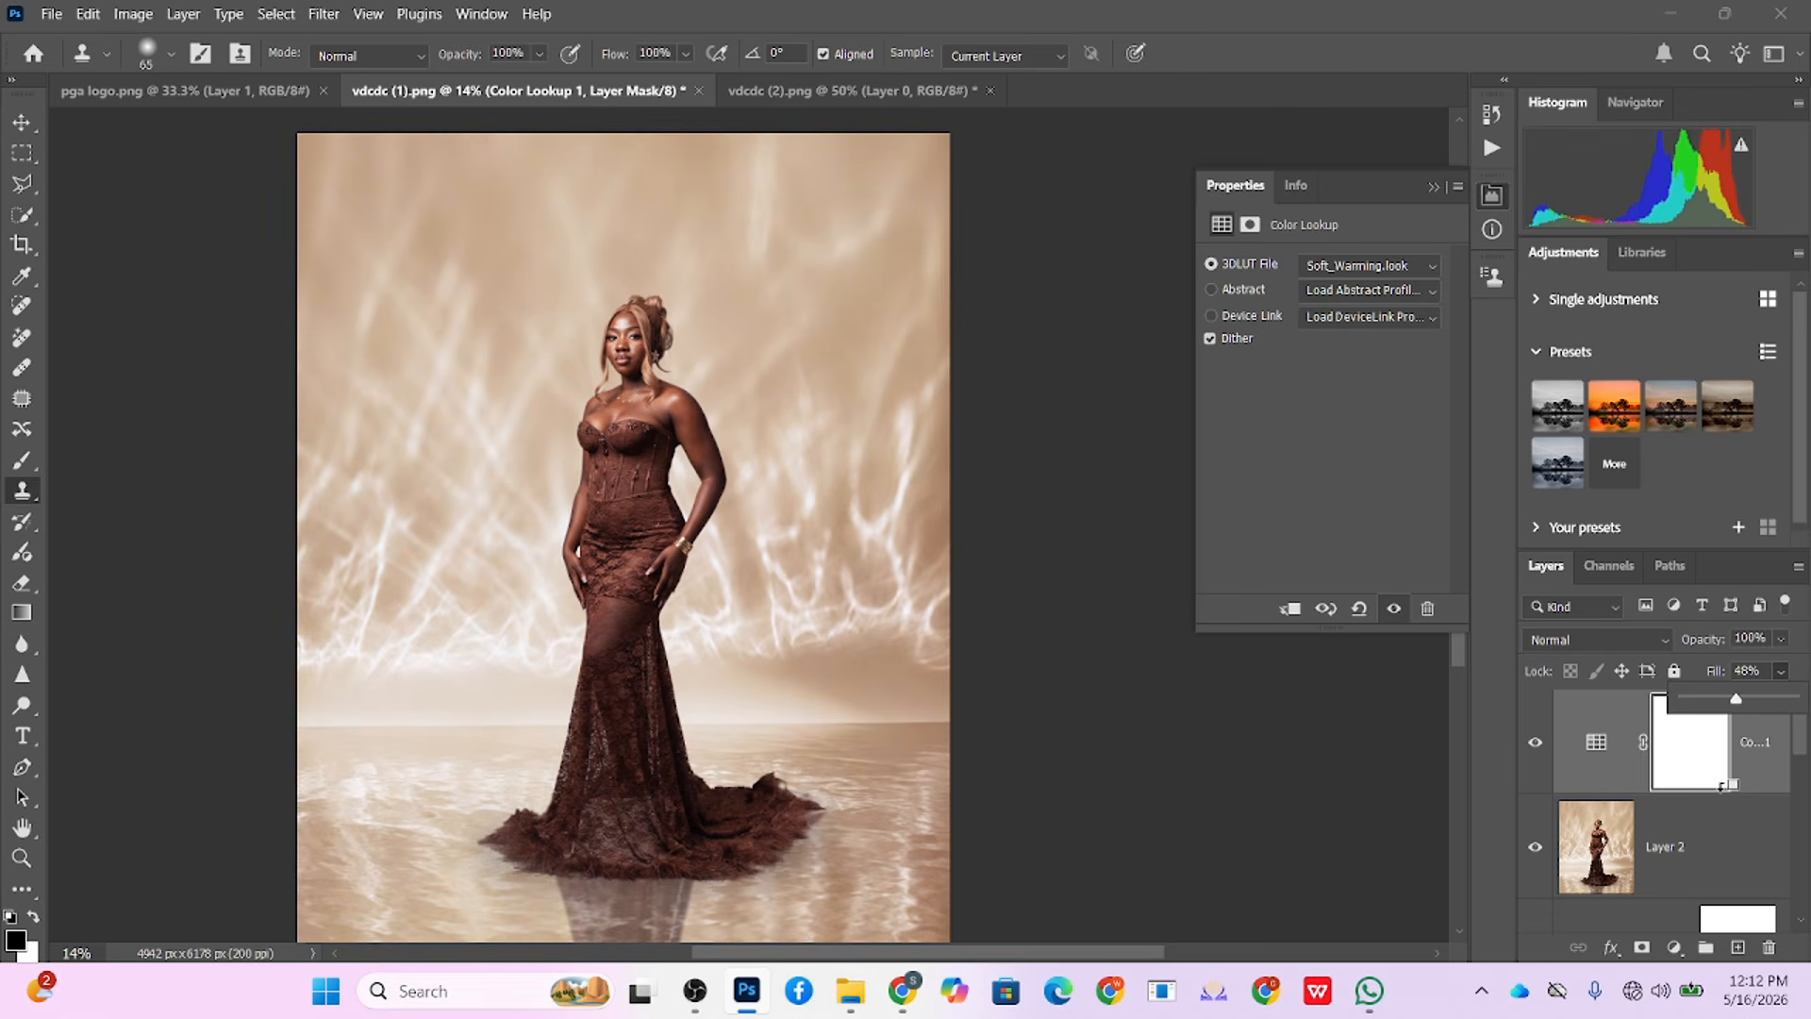
Step: Stamp all visible layers into another new layer on top and open it in the Camera Raw Filter
click(1716, 786)
key(ctrl+shift+alt+e)
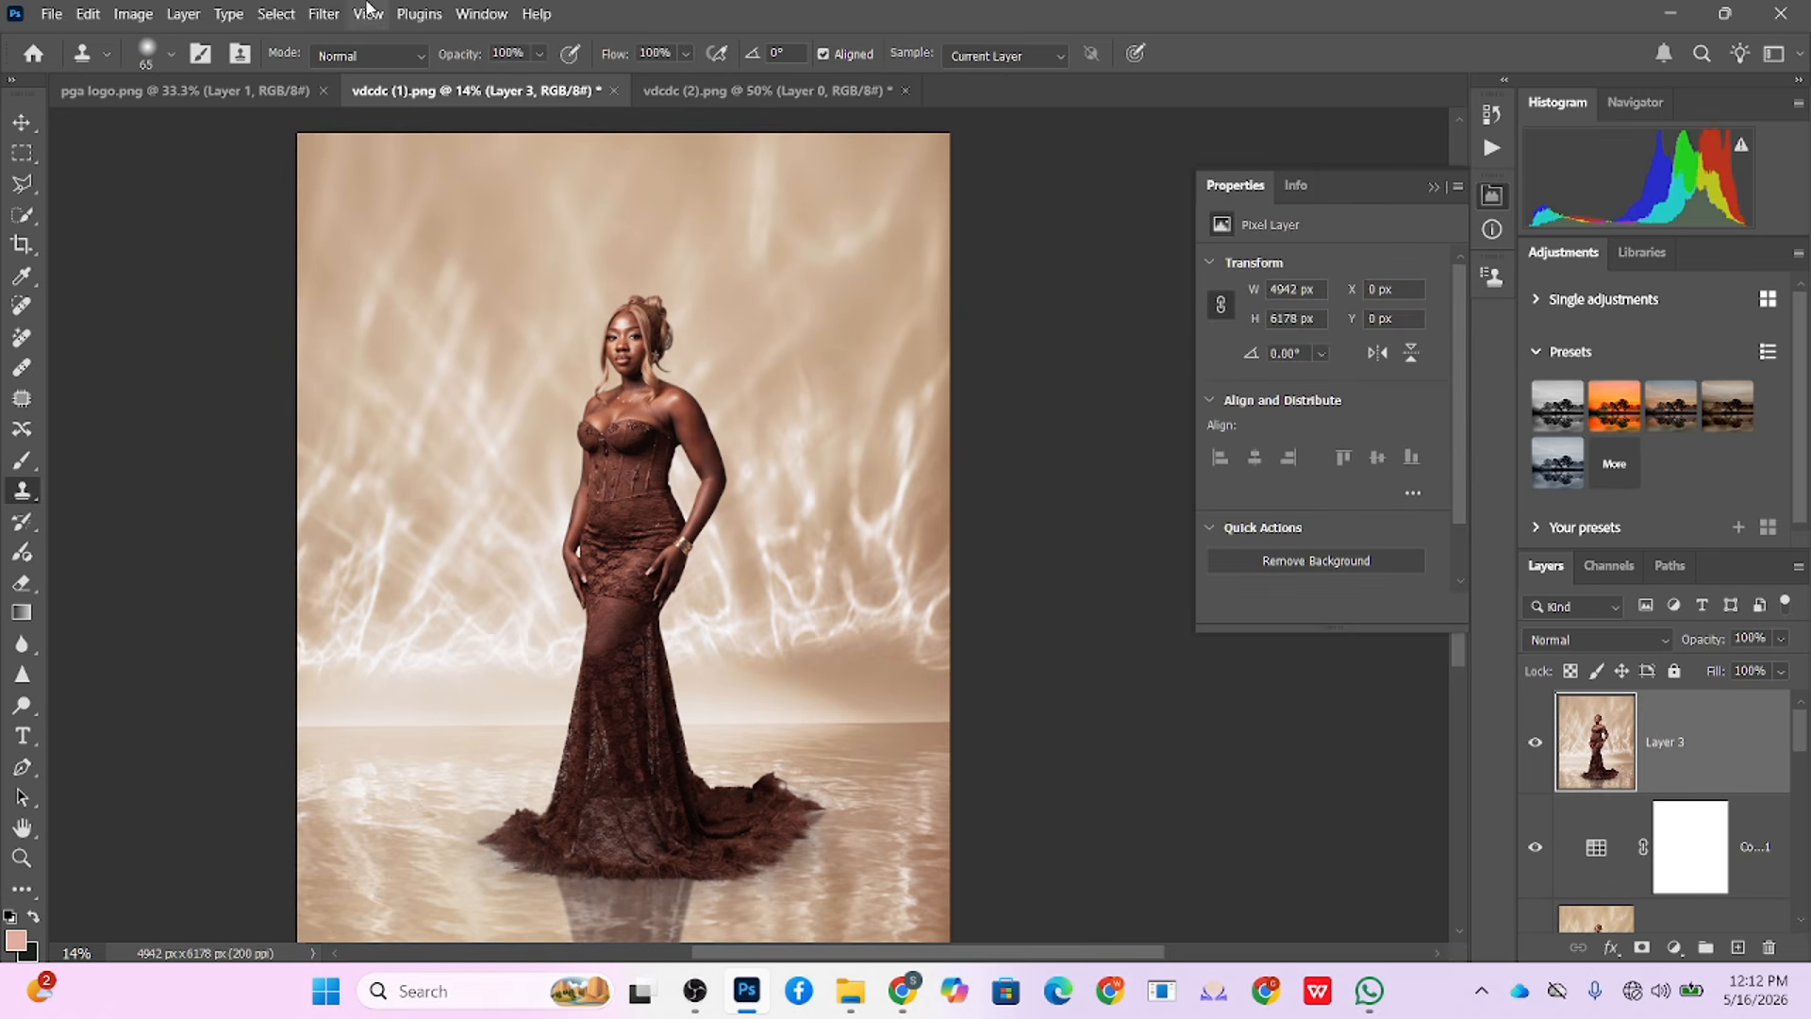
click(324, 15)
click(382, 224)
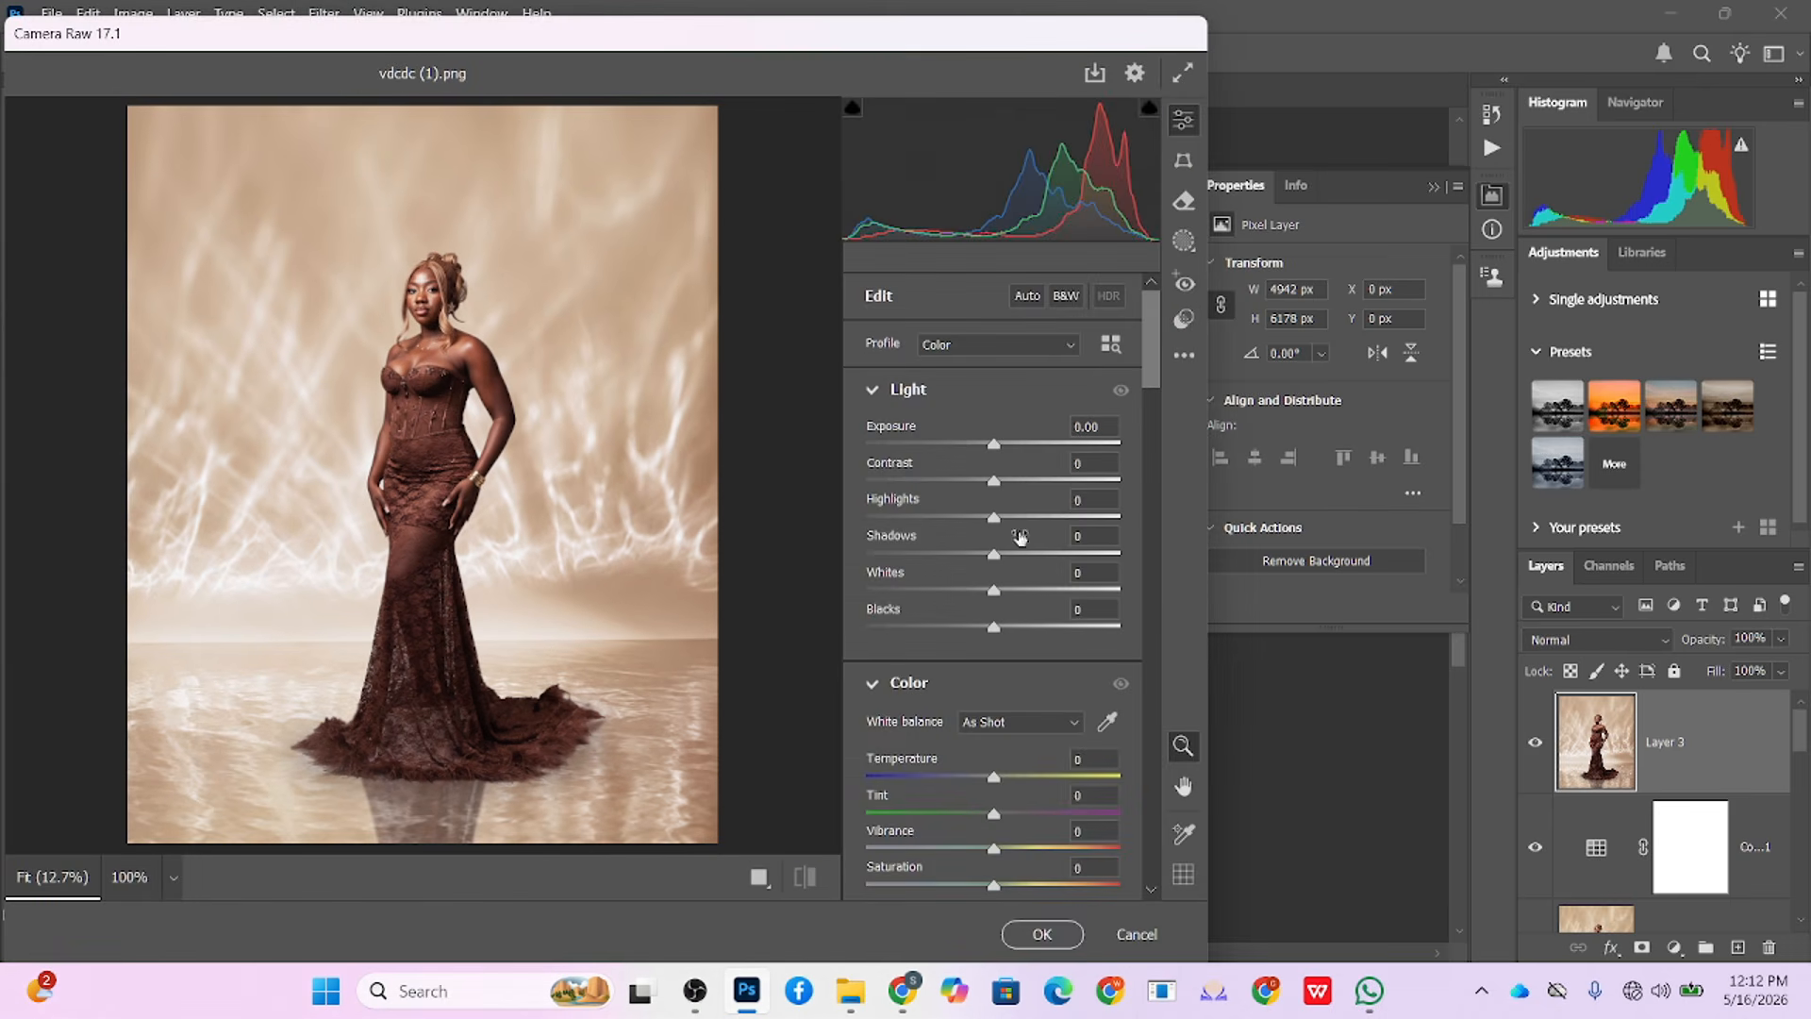
Step: Set Contrast to +10, Highlights to +24, Shadows to +12 and Temperature to +3 in Camera Raw
drag(994, 517, 1008, 554)
click(1007, 480)
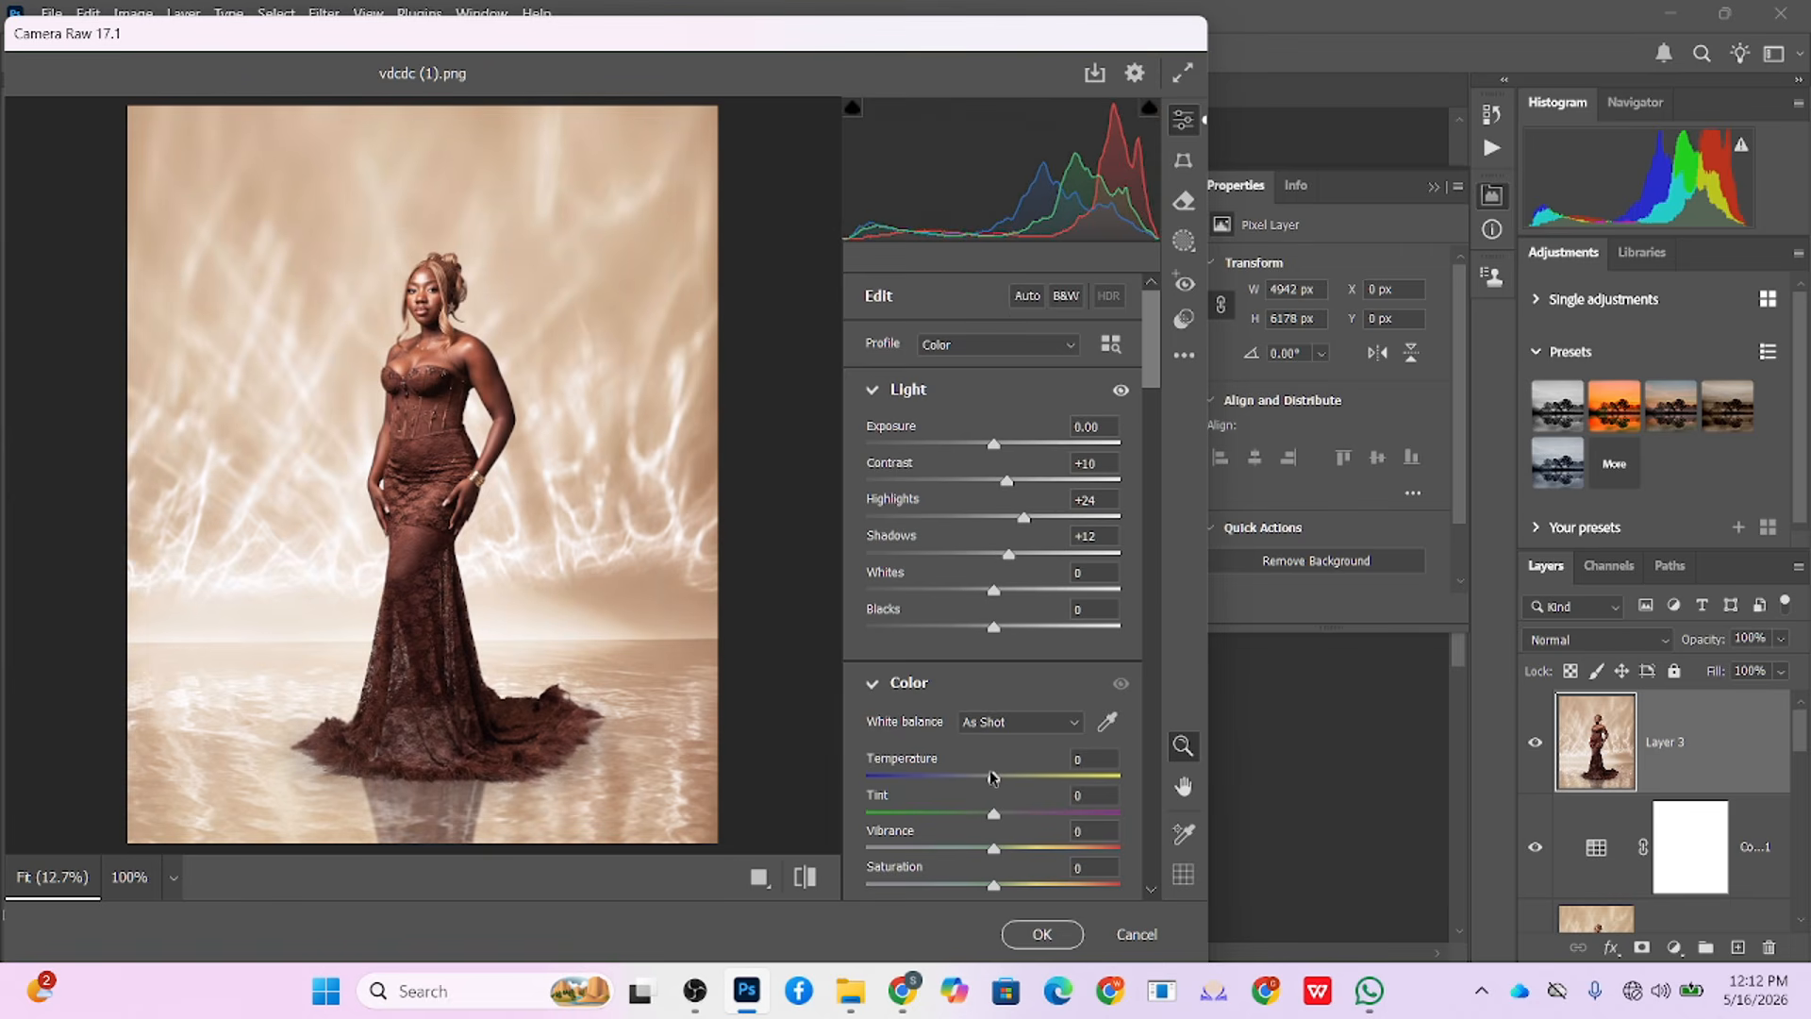
drag(993, 777, 999, 781)
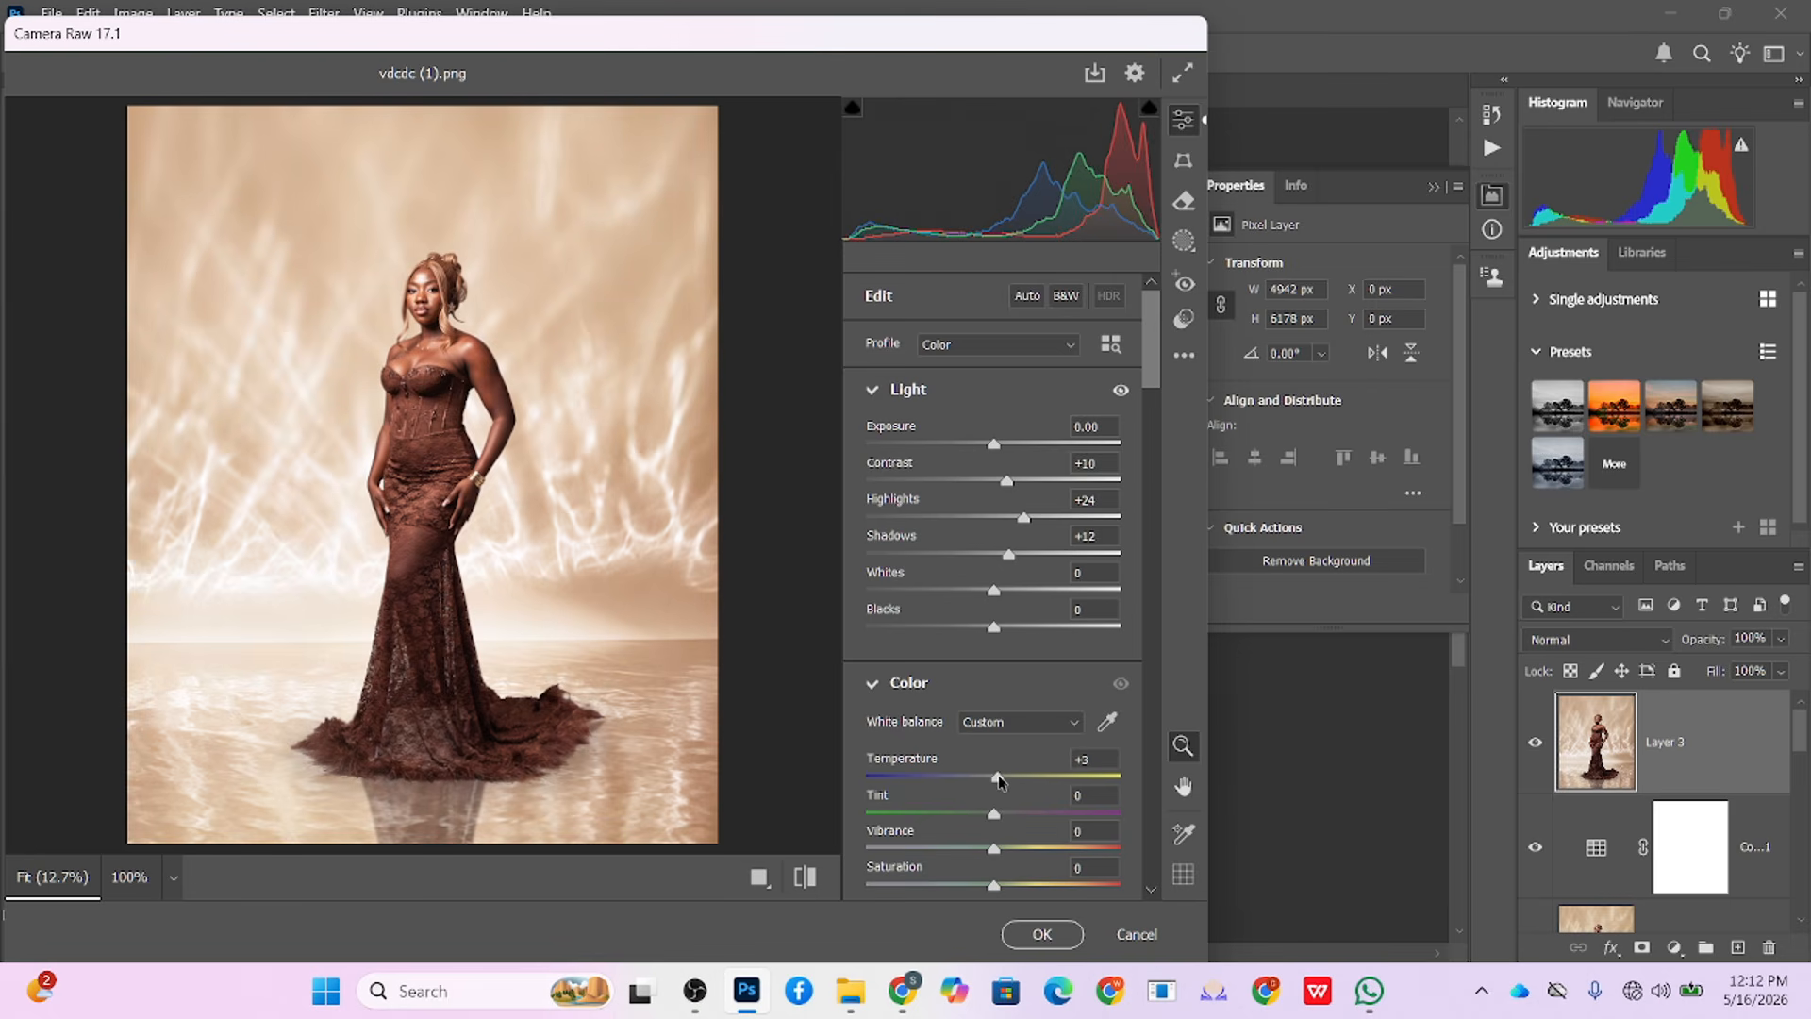
scroll(981, 604, down, 5)
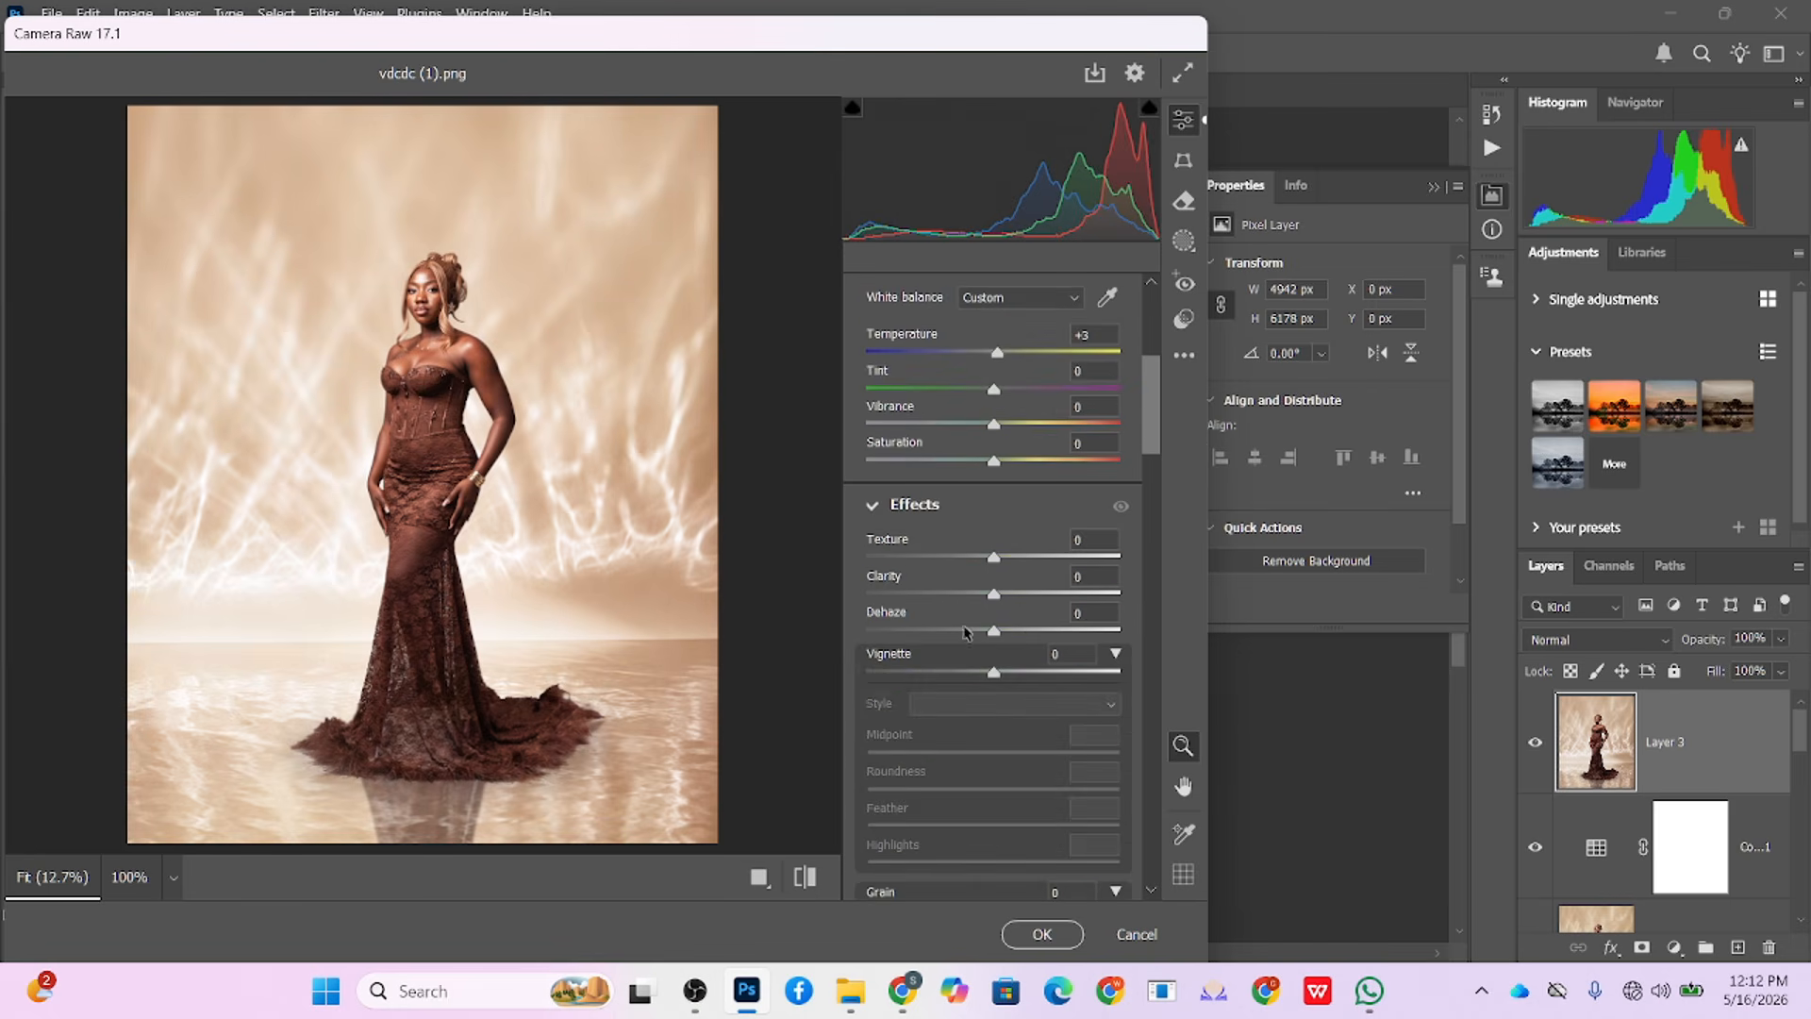
Step: Add a vignette of -21 to darken the image edges and apply the Camera Raw adjustments to the stamped layer
click(967, 671)
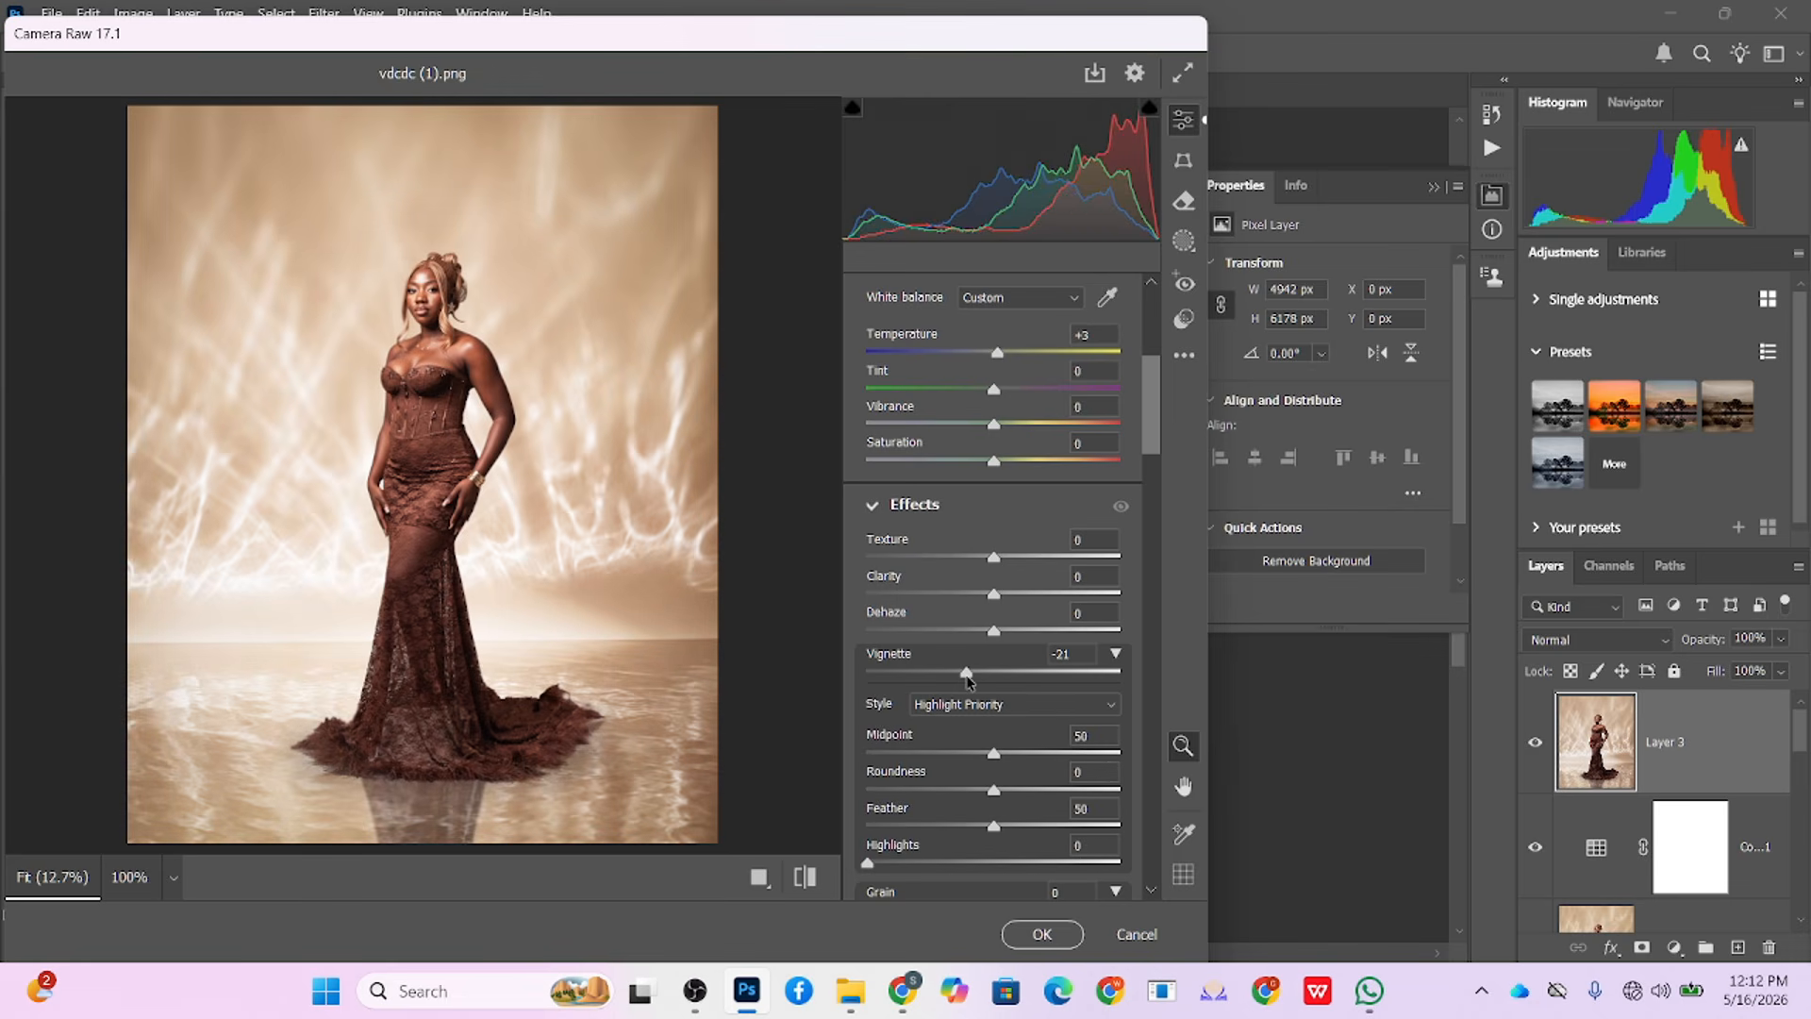
click(1042, 934)
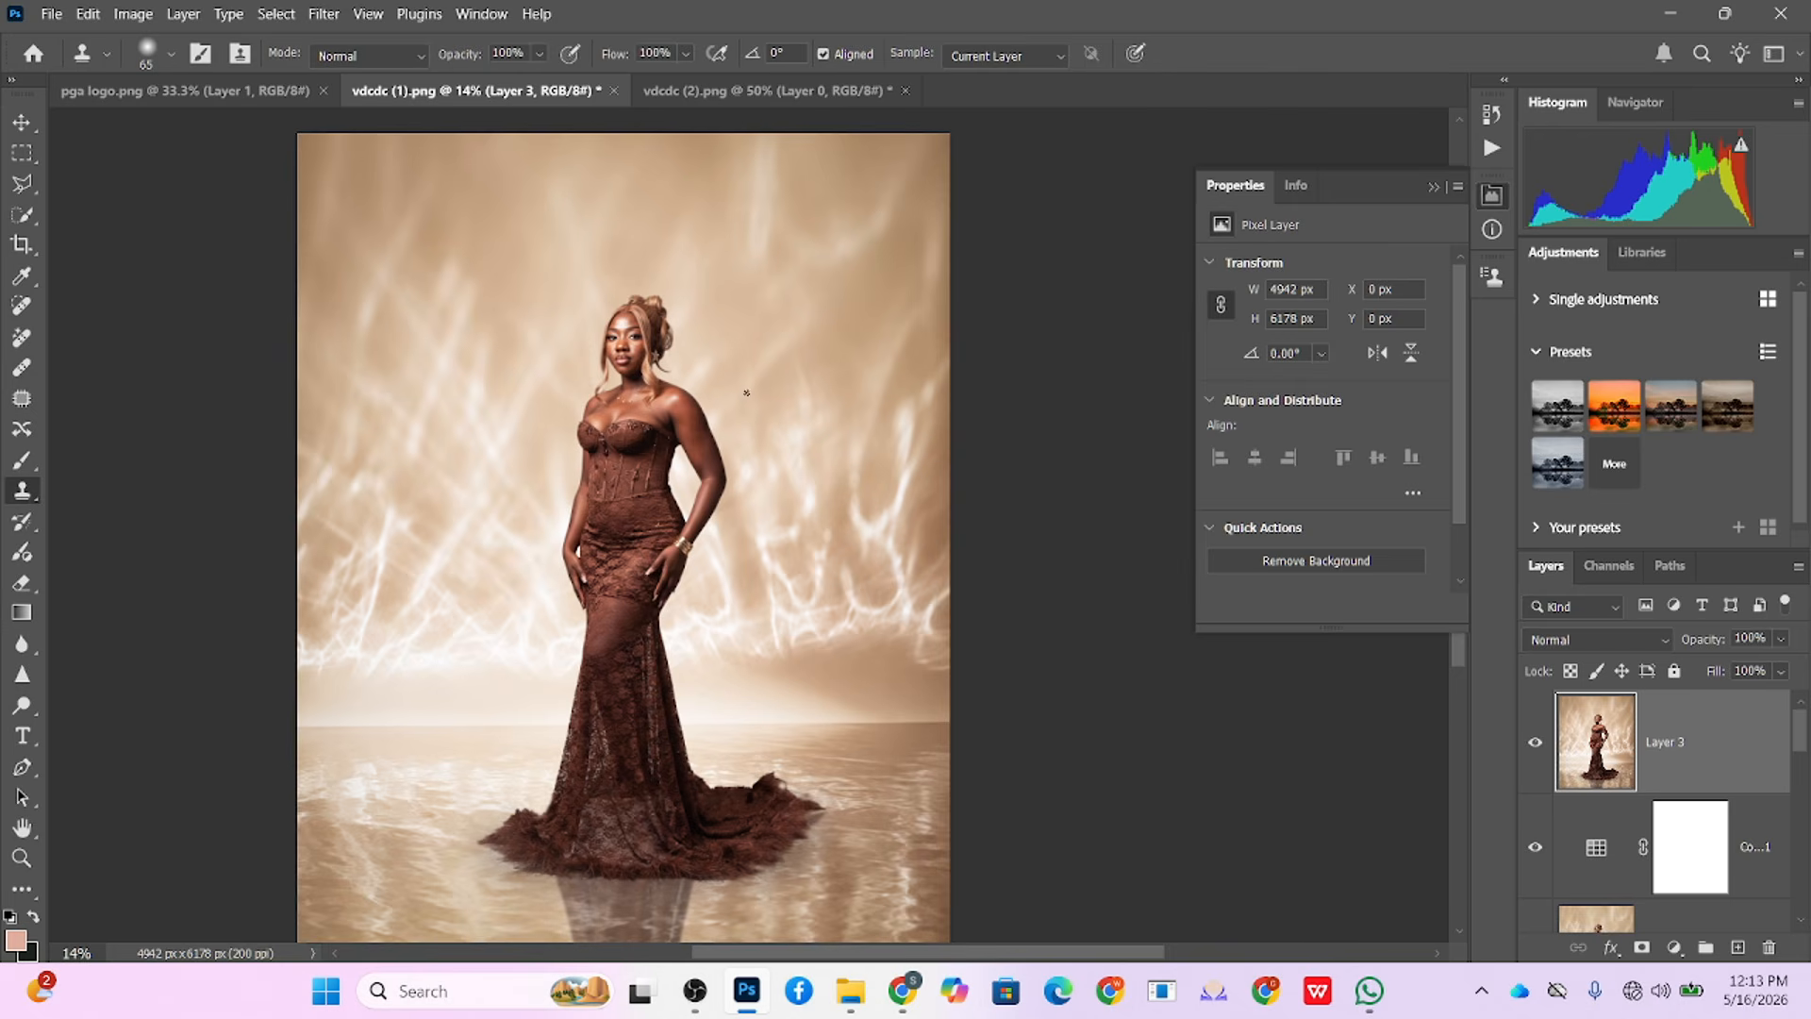
Step: Take a history snapshot of the finished composite and compare it with the original portrait, ending on the snapshot
scroll(746, 392, down, 2)
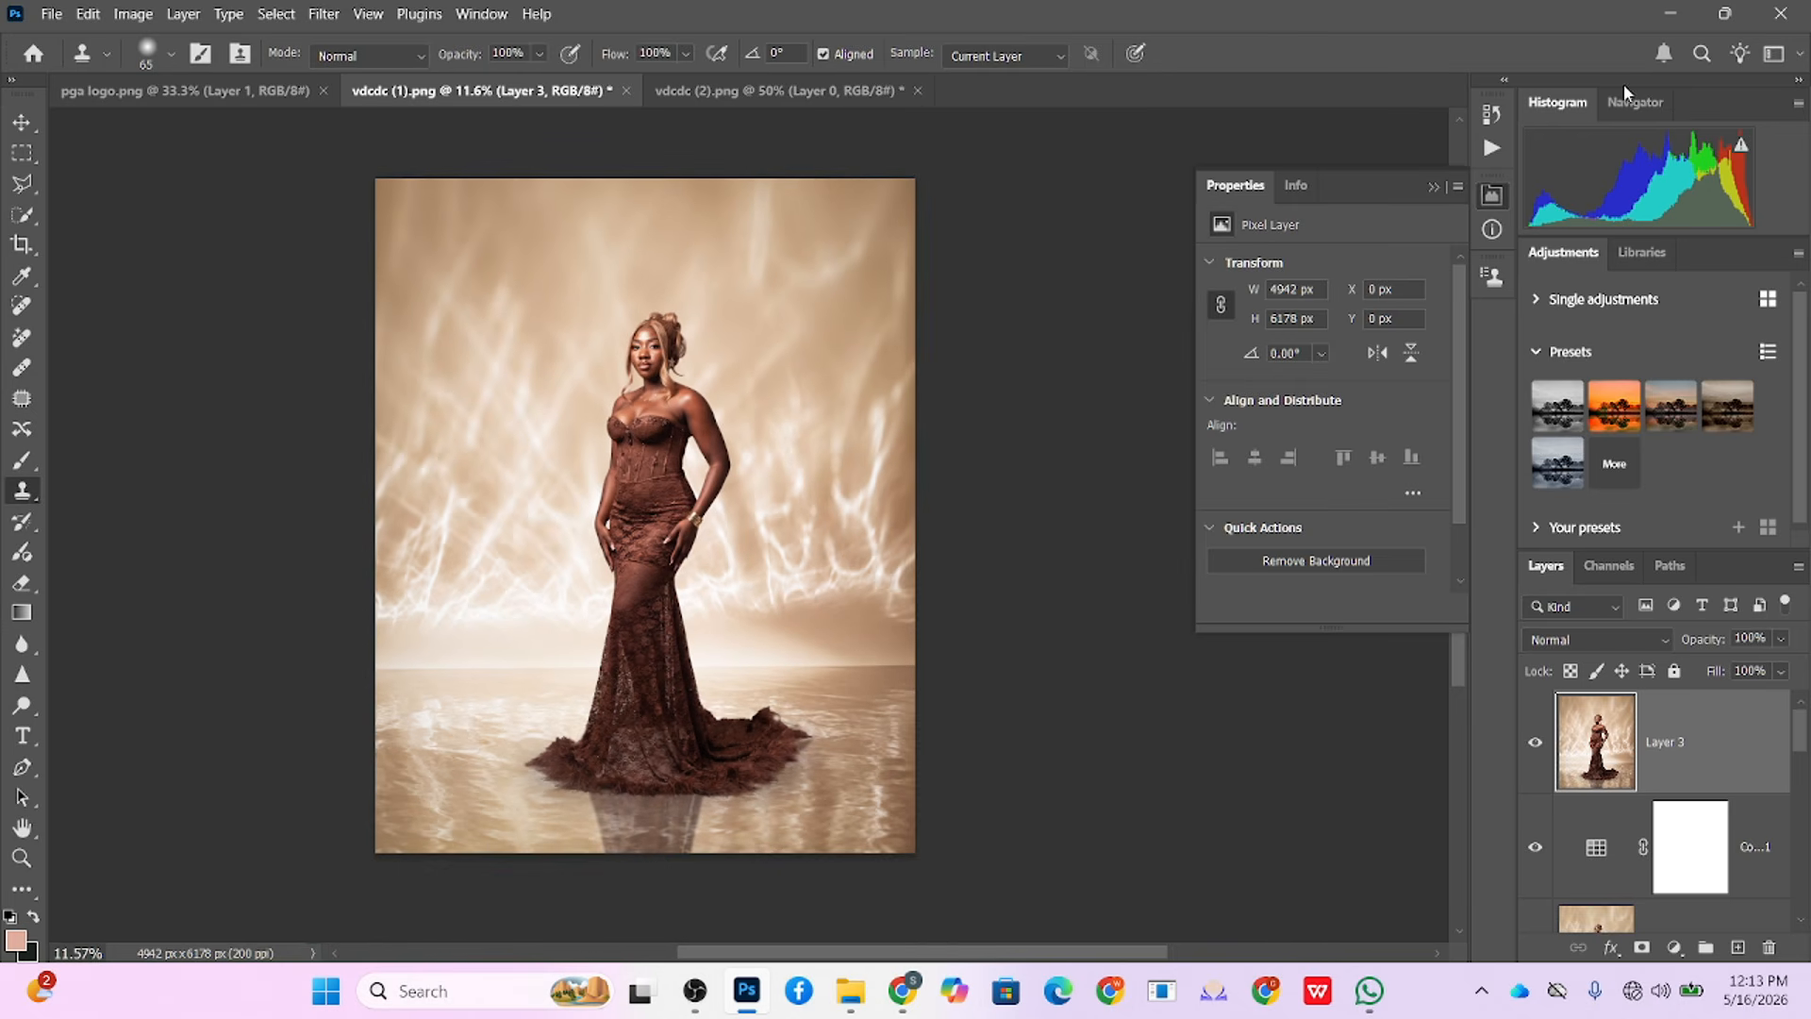
click(1491, 113)
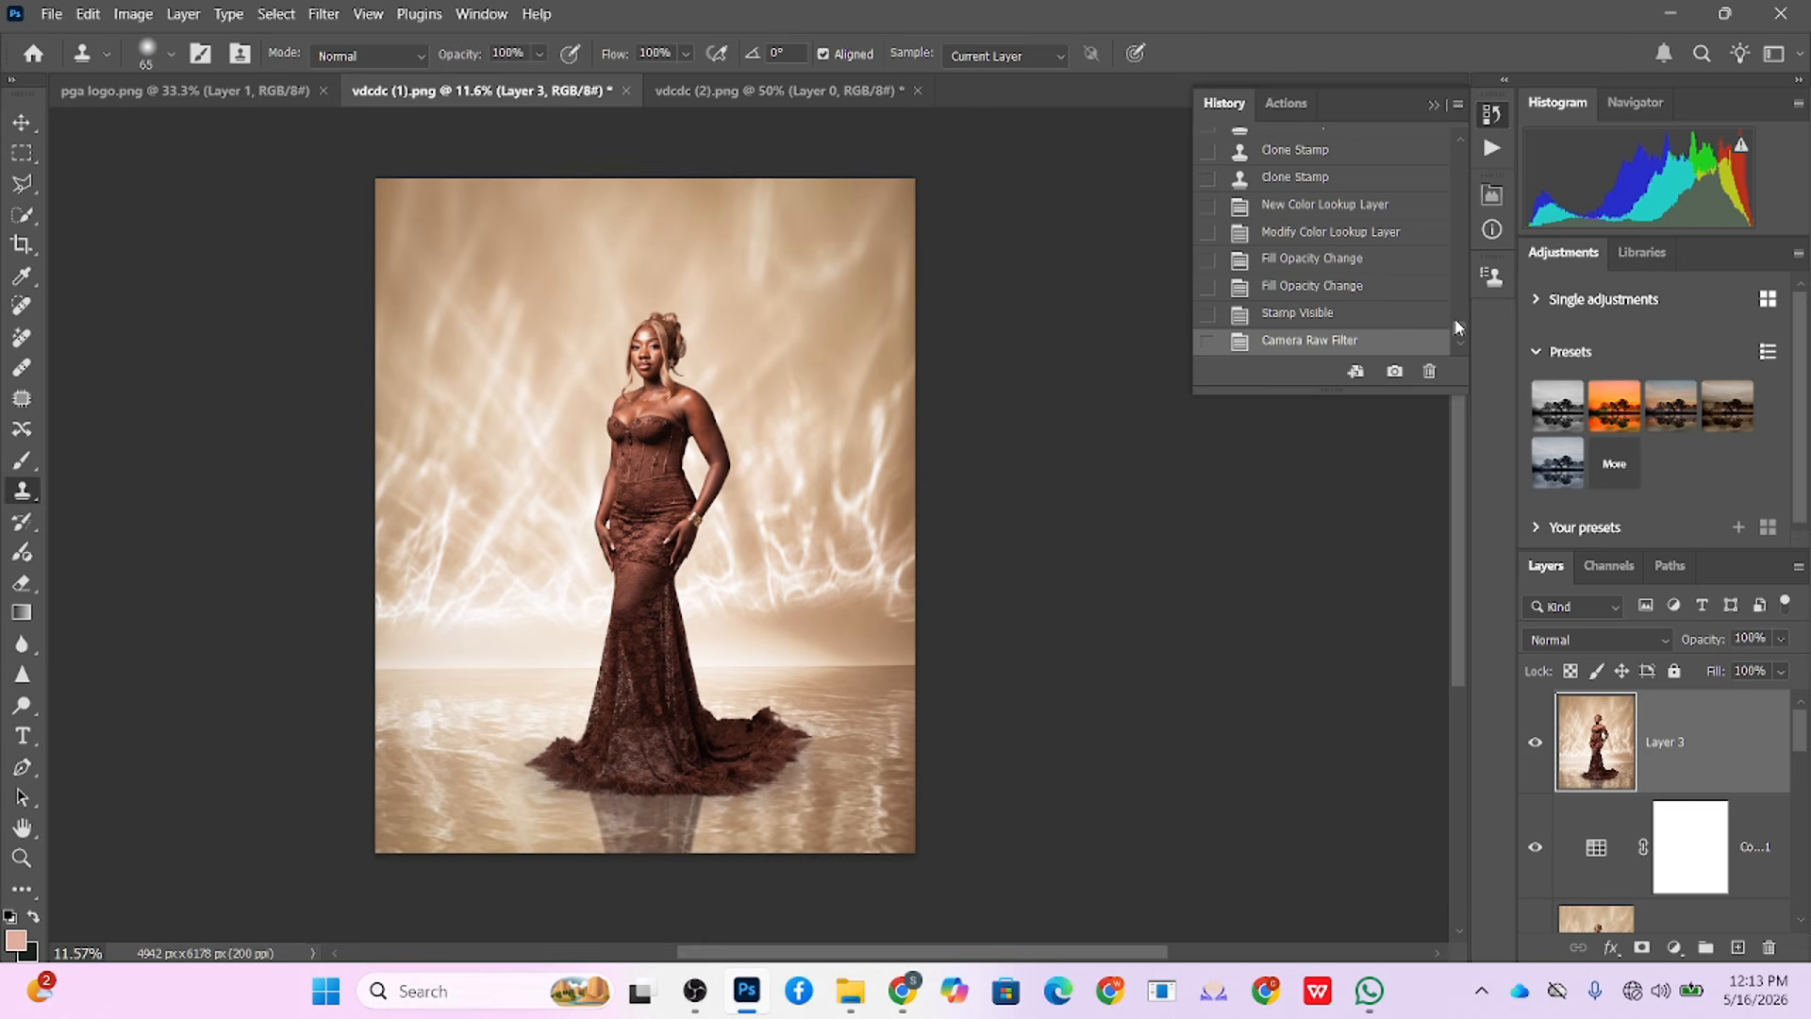
drag(1460, 328, 1325, 149)
click(1325, 149)
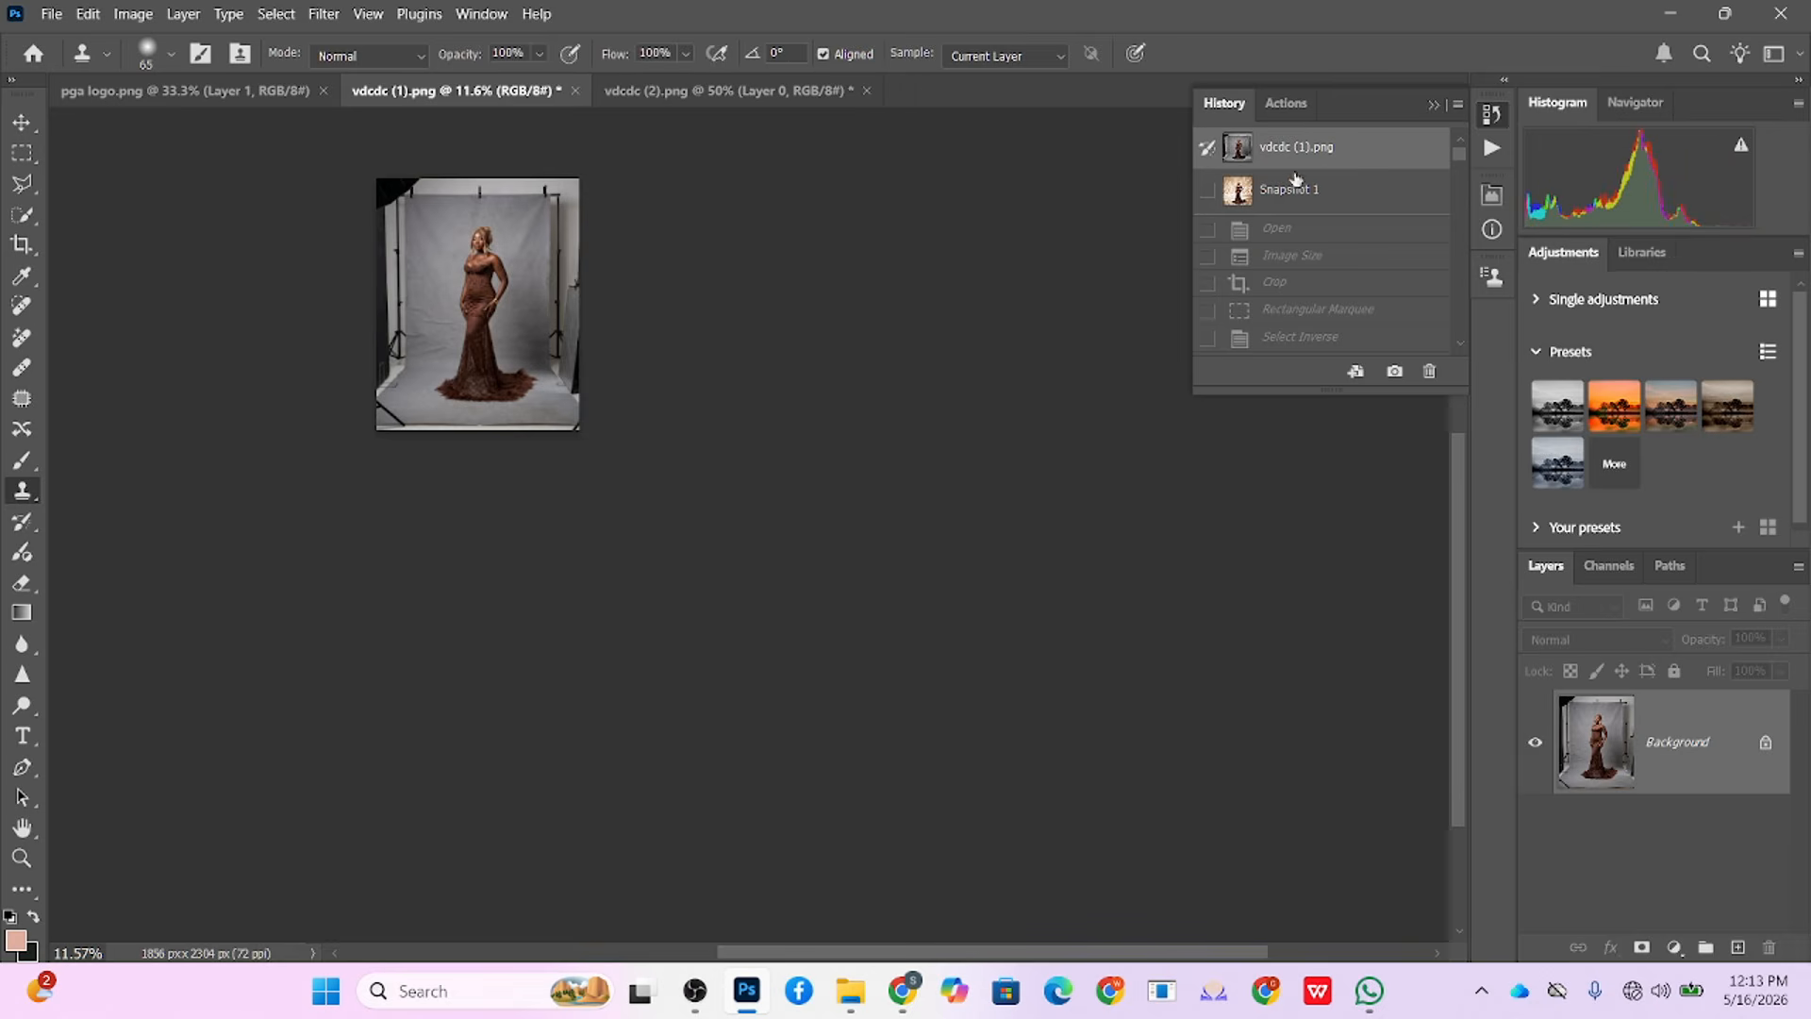
click(1337, 200)
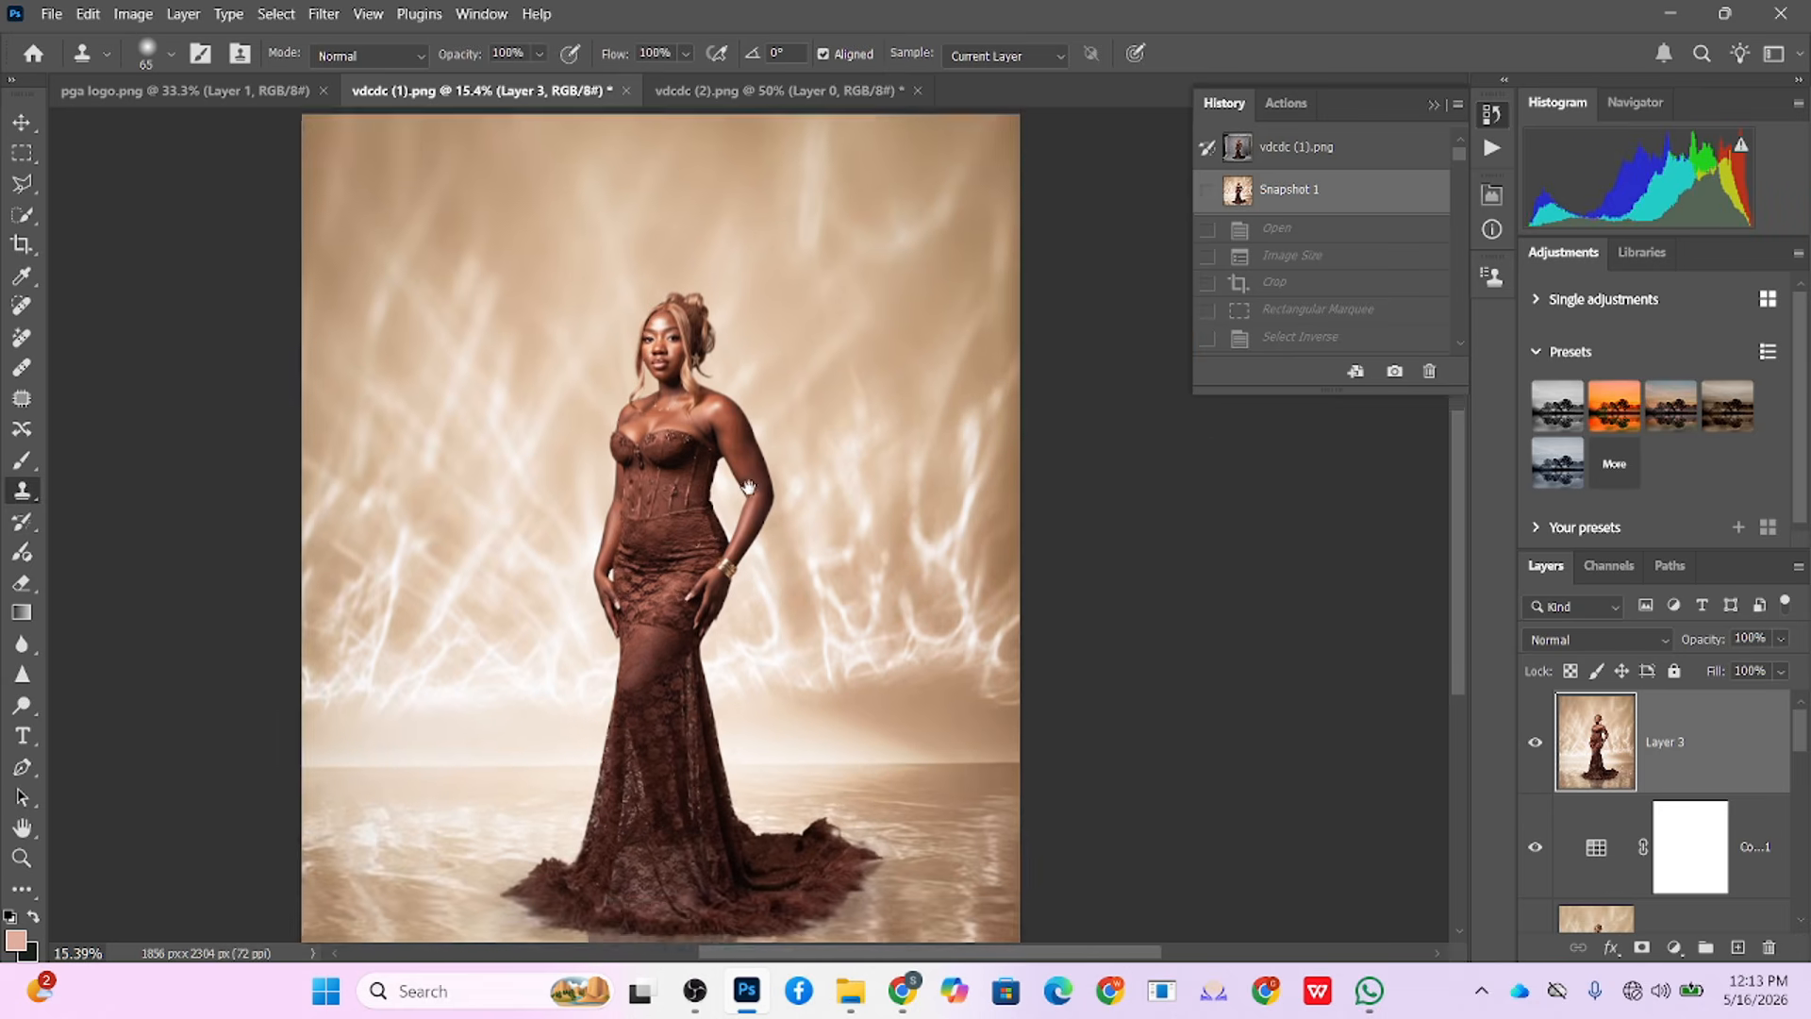